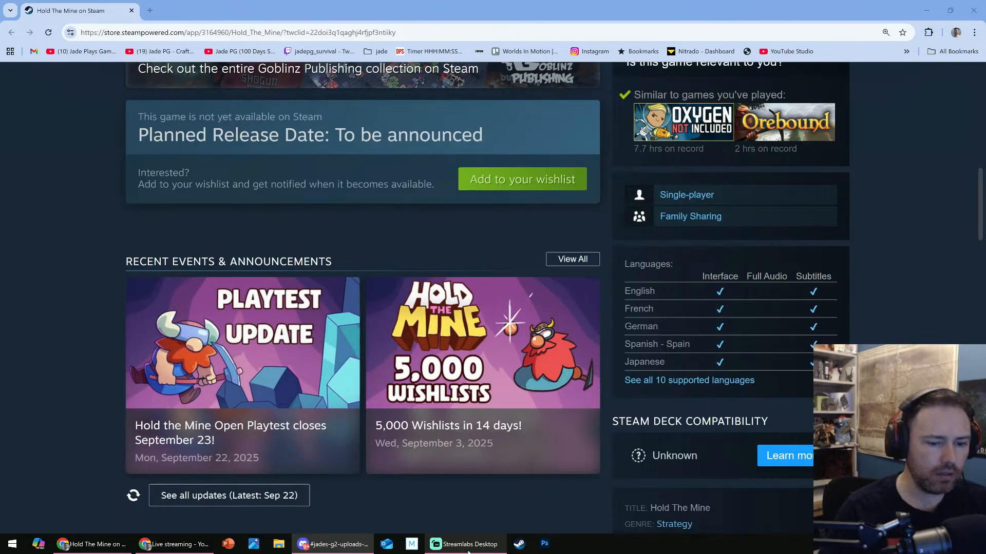
- Switch to Movie Studio and open the recent project g2 lp.vf
left_click(408, 547)
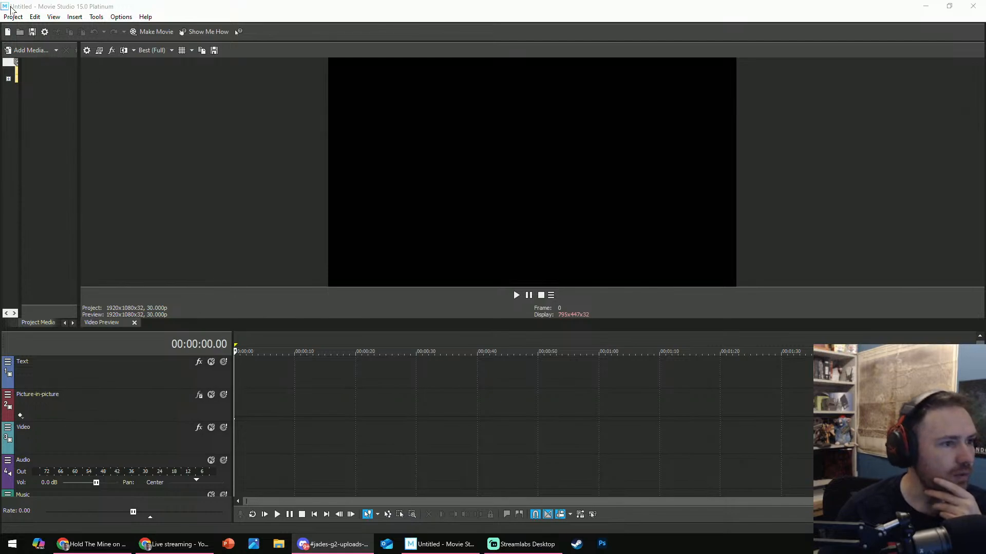
left_click(13, 16)
left_click(136, 206)
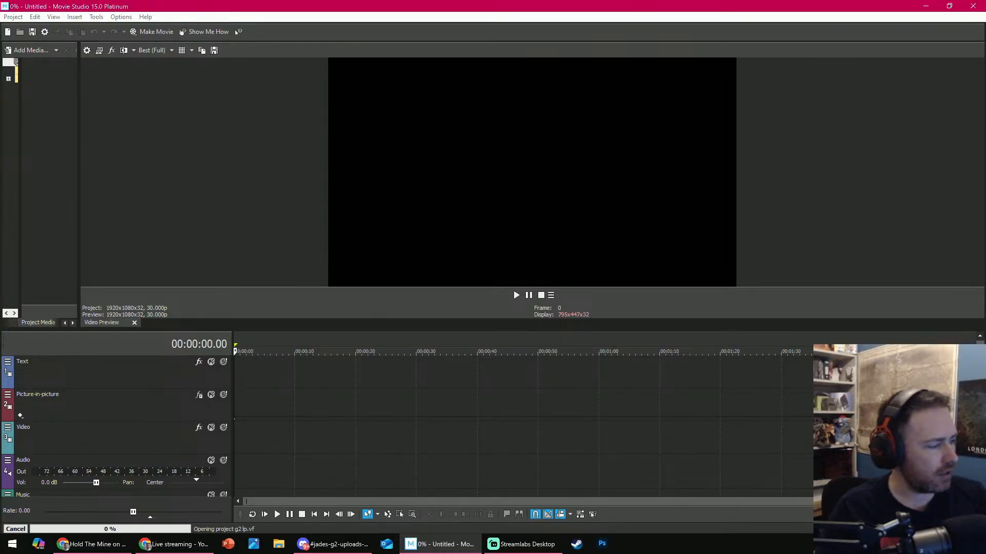
- Open the Jade PG CRAFTED YouTube channel in a new browser window while the project loads
key("alt+Tab")
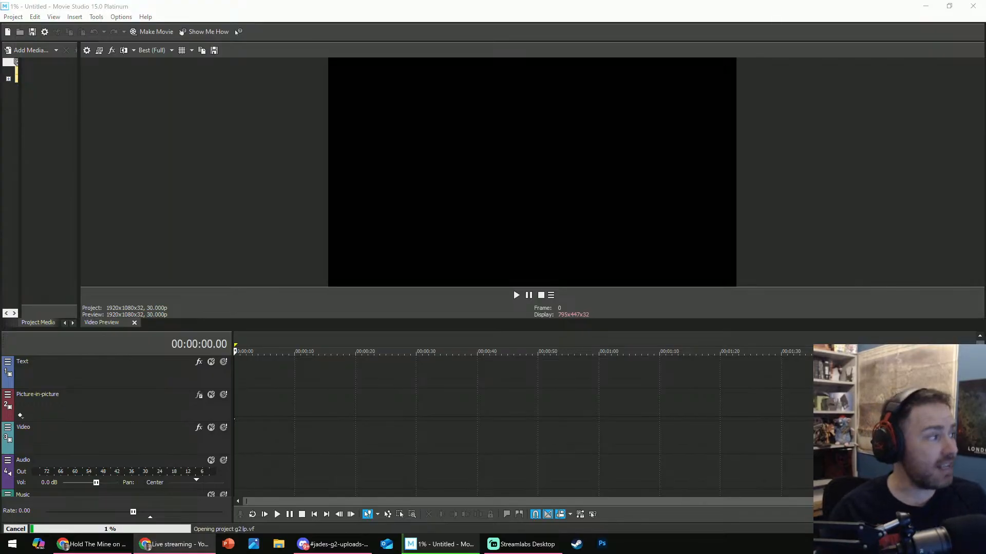
key("ctrl+t")
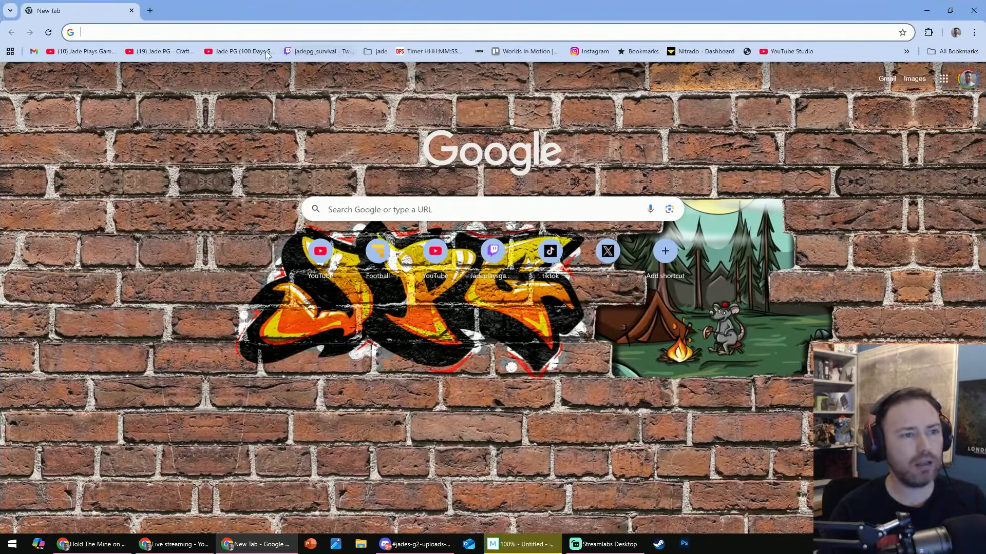
left_click(162, 52)
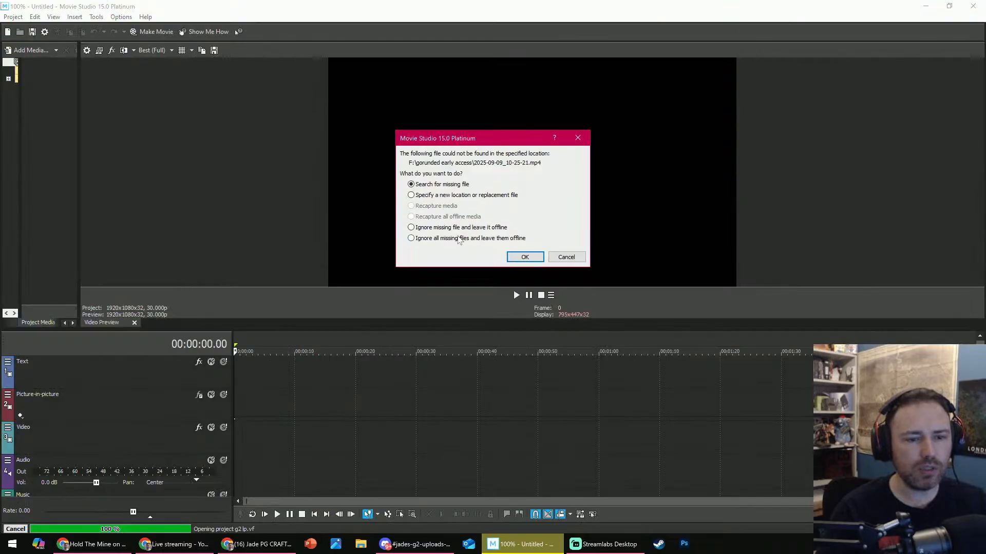
- Ignore all missing media files and leave them offline to finish opening the g2 lp.vf project
left_click(459, 238)
left_click(525, 257)
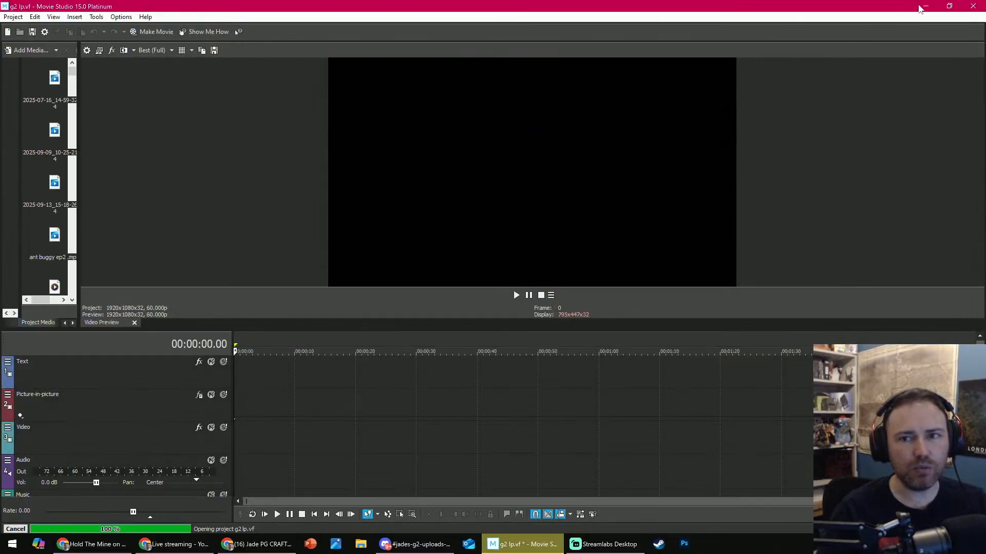
- Switch to the Jade PG CRAFTED channel page and look through its members-only Grounded 2 videos
left_click(927, 9)
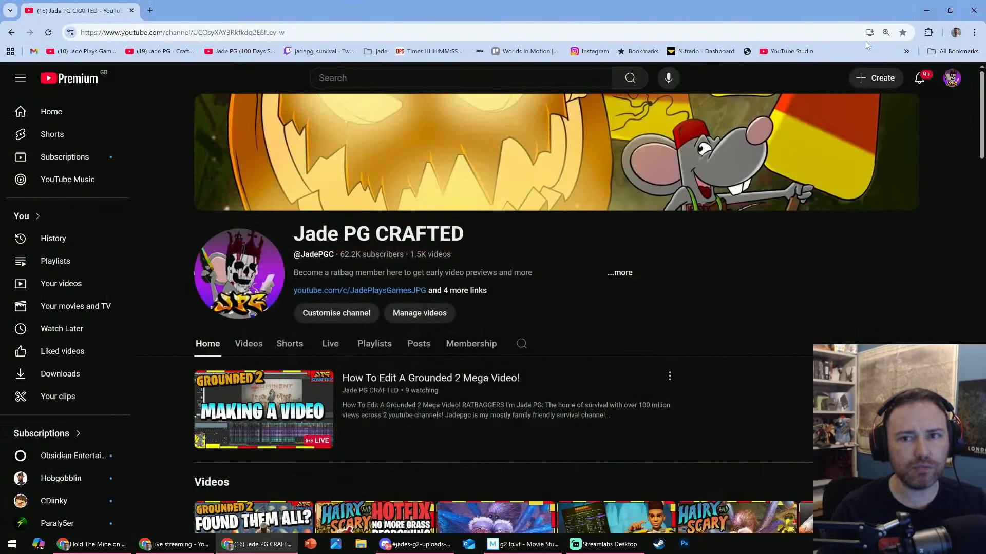
scroll(538, 326, "down", 5)
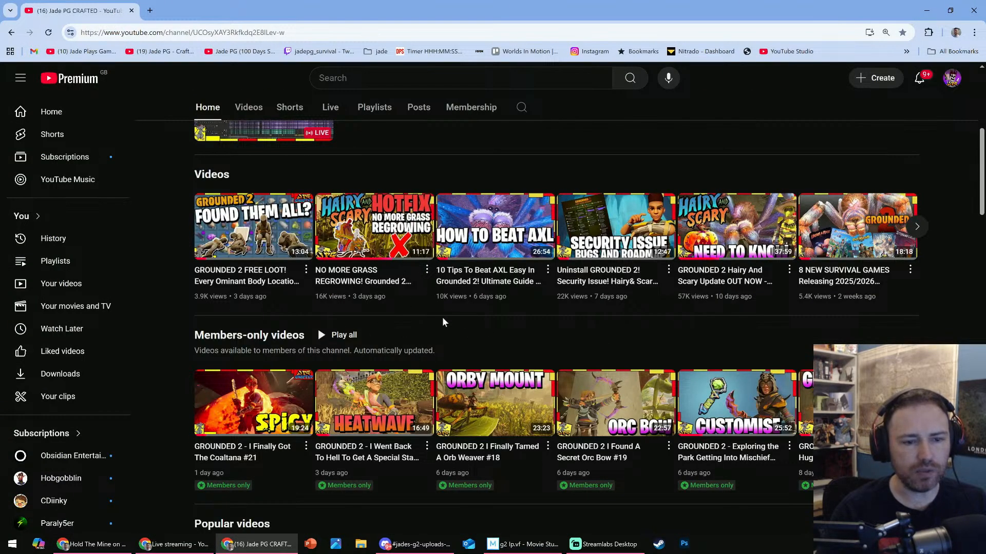
scroll(444, 322, "down", 2)
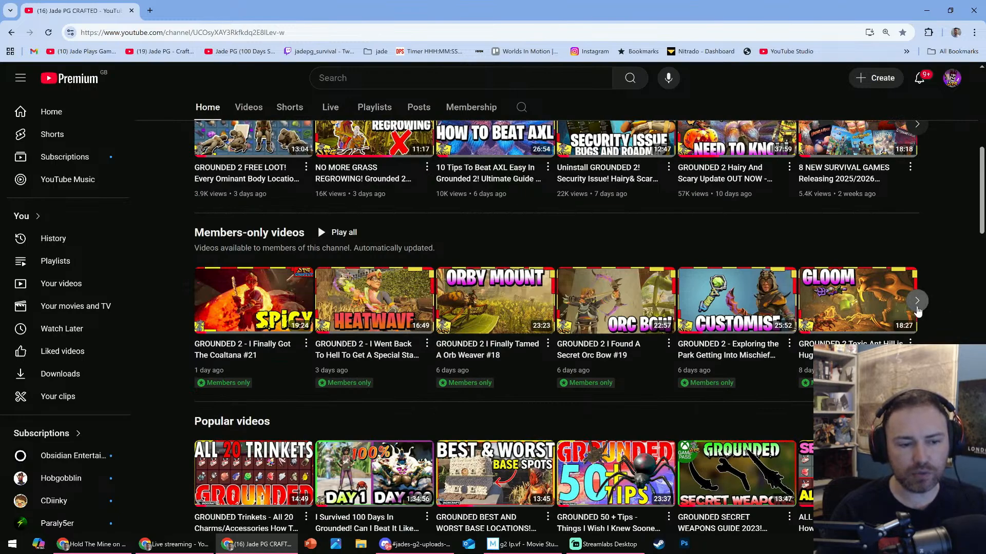
left_click(917, 301)
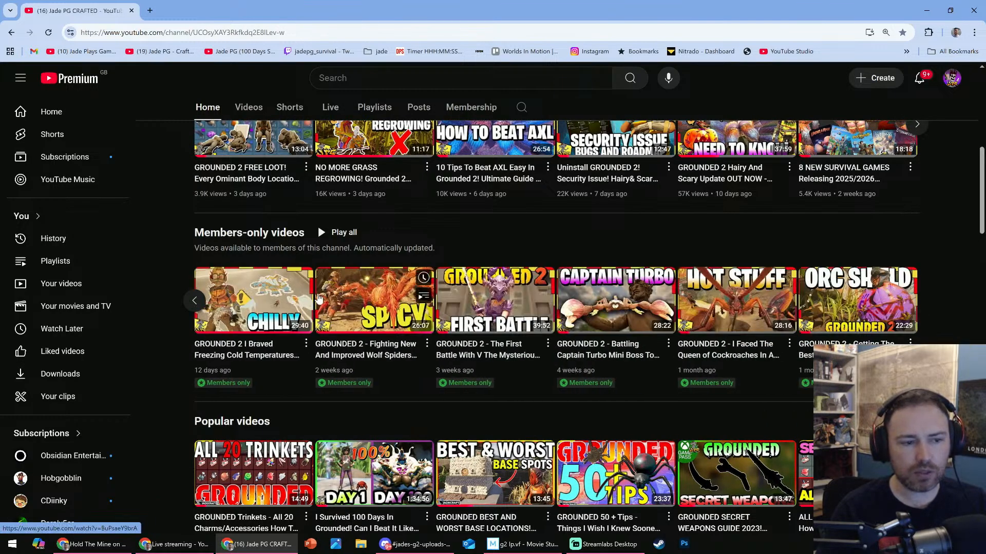
left_click(194, 300)
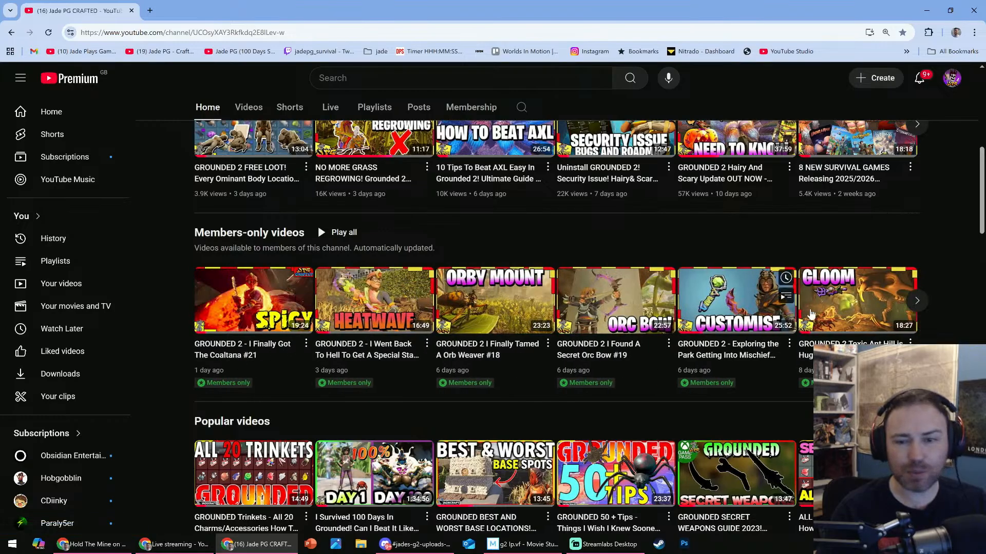
left_click(917, 301)
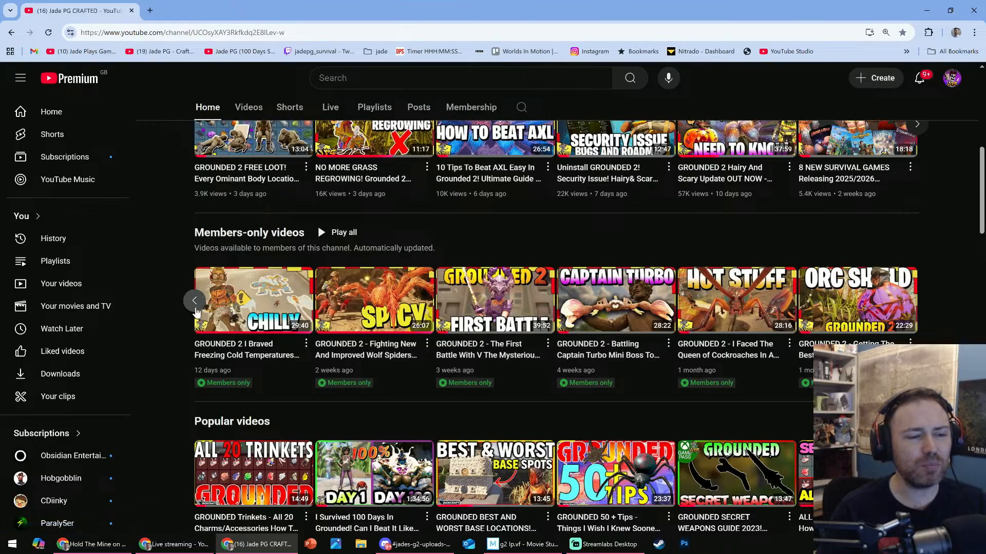
left_click(195, 301)
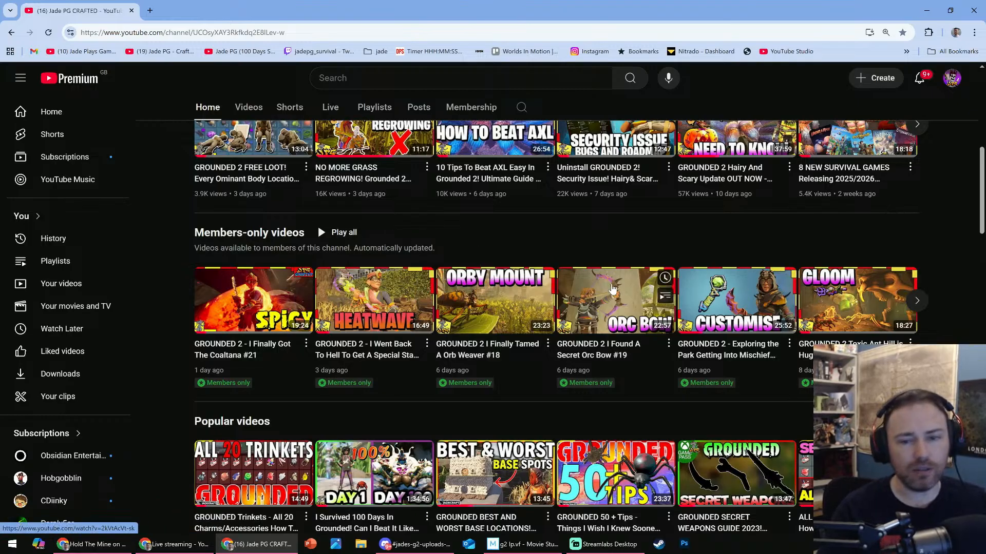
left_click(917, 301)
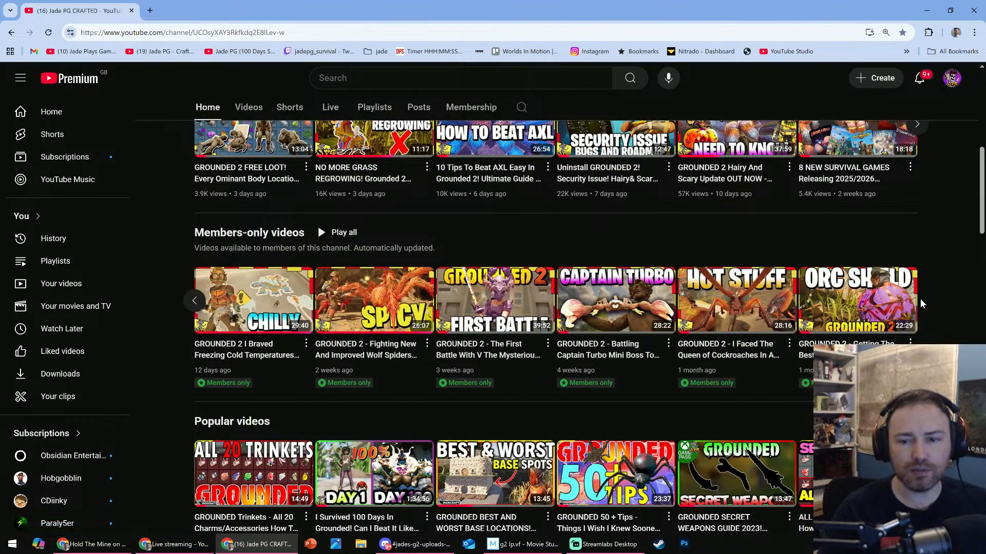
left_click(192, 300)
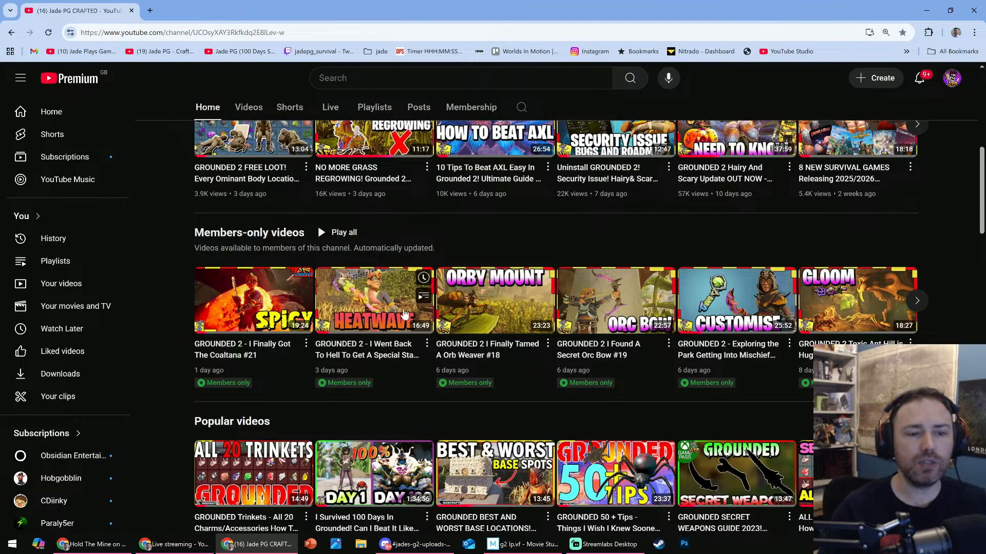
- Return to Movie Studio, place the playhead at about 00:09:46 and enlarge the timeline area to show more tracks
left_click(522, 545)
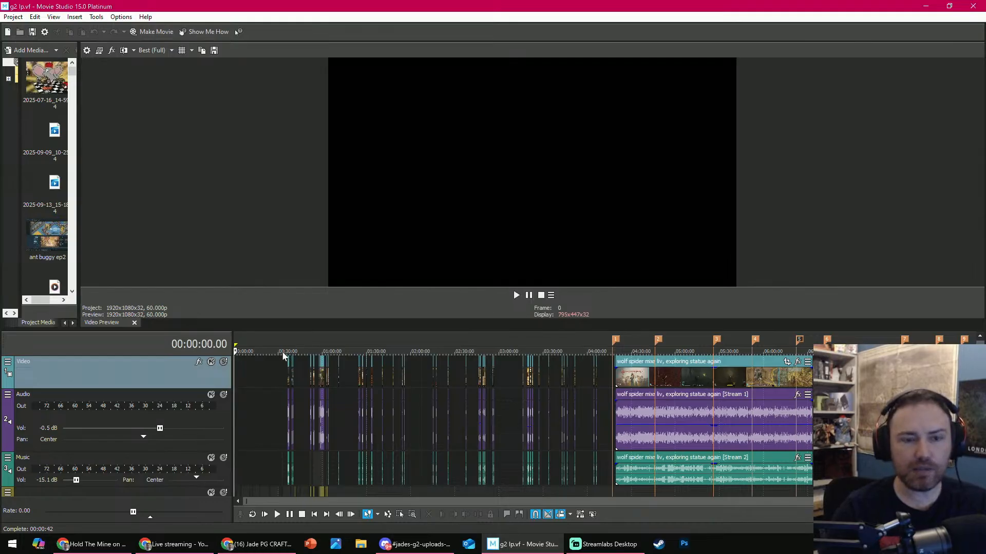
left_click(249, 352)
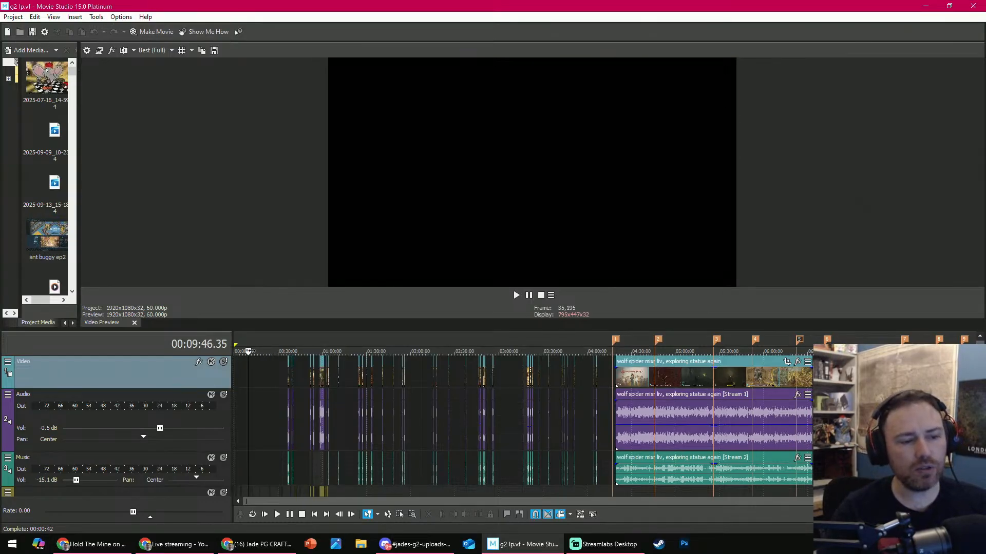
scroll(348, 371, "up", 5)
scroll(348, 371, "up", 3)
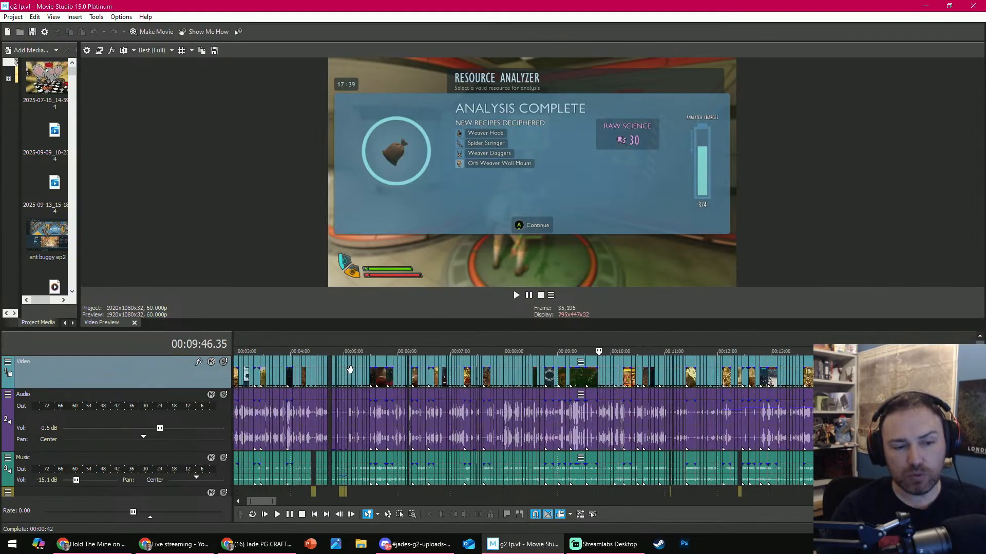
scroll(349, 368, "down", 4)
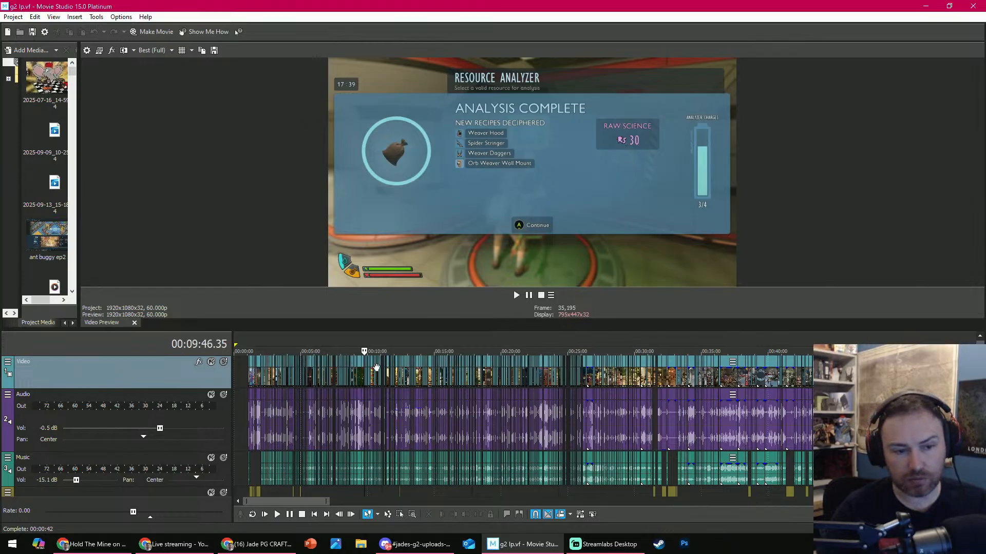
left_click_drag(396, 330, 394, 285)
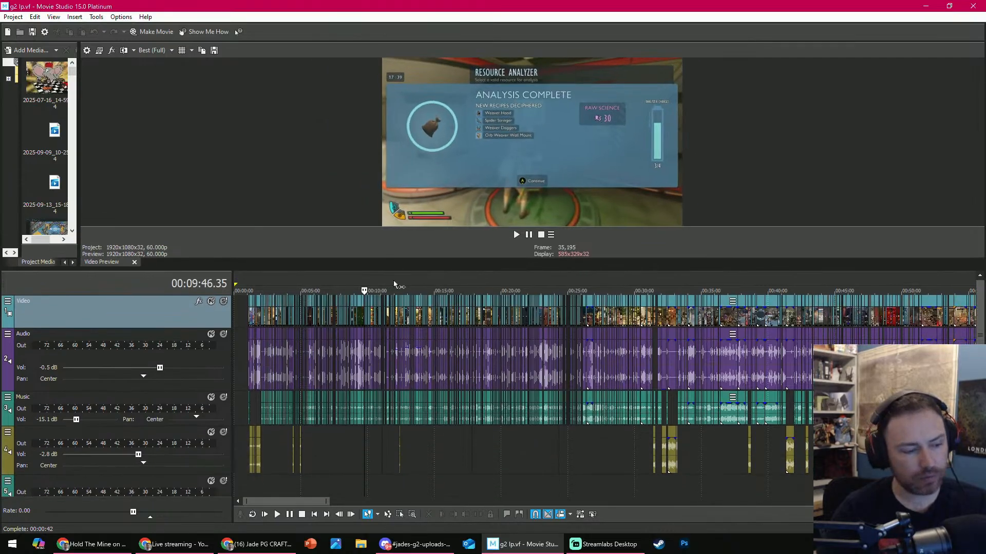
- Move the playhead to about 00:09:31 and examine the edited clips across the early timeline
scroll(379, 360, "up", 3)
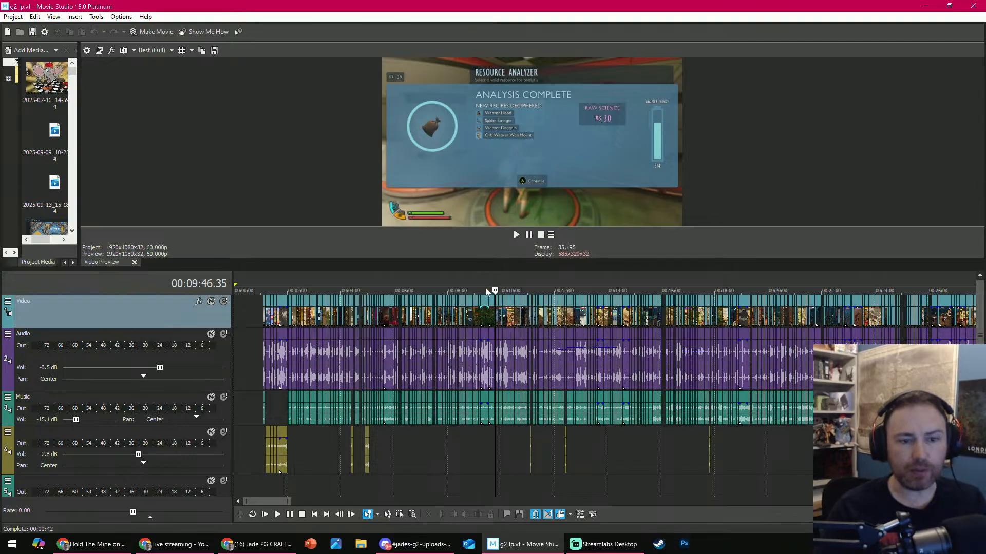
left_click(488, 291)
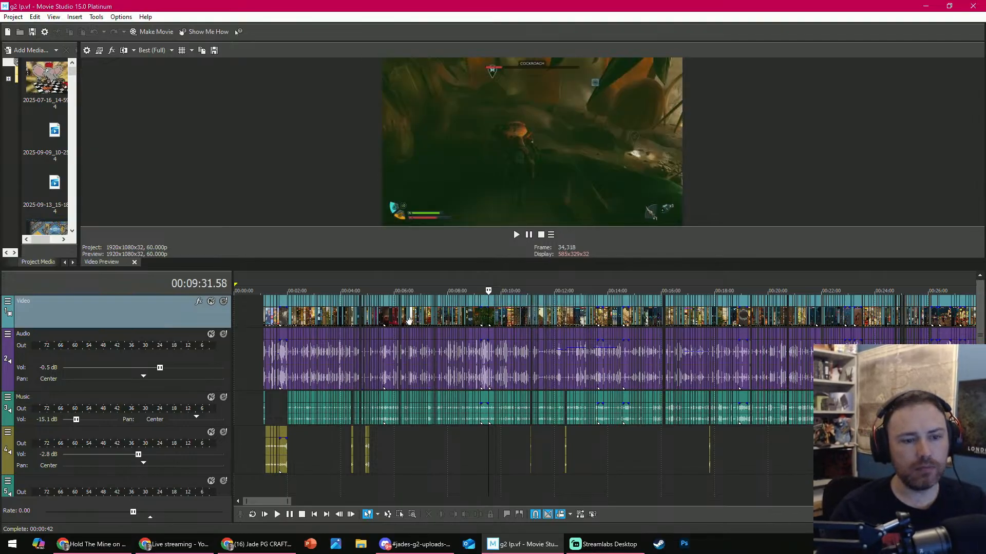
scroll(509, 314, "down", 2)
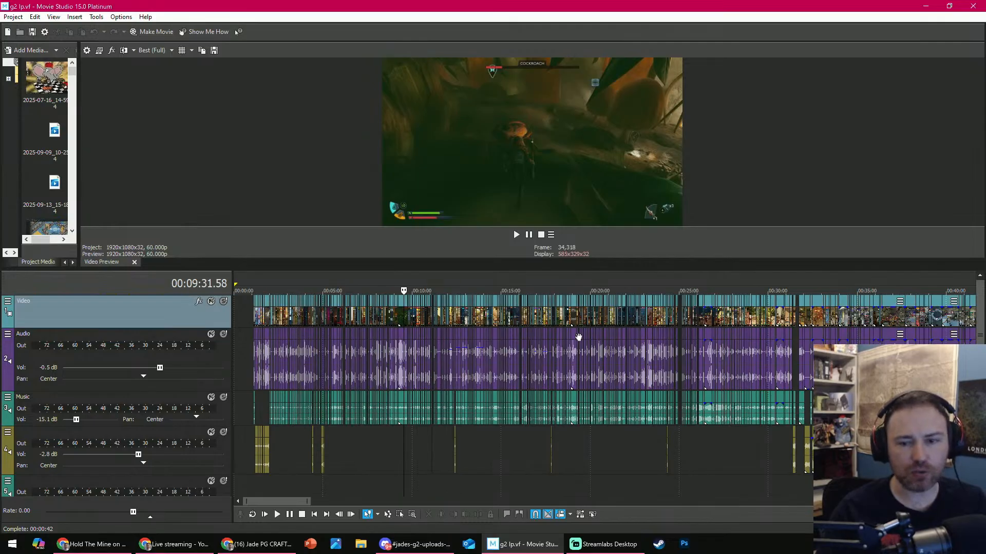
scroll(770, 345, "up", 4)
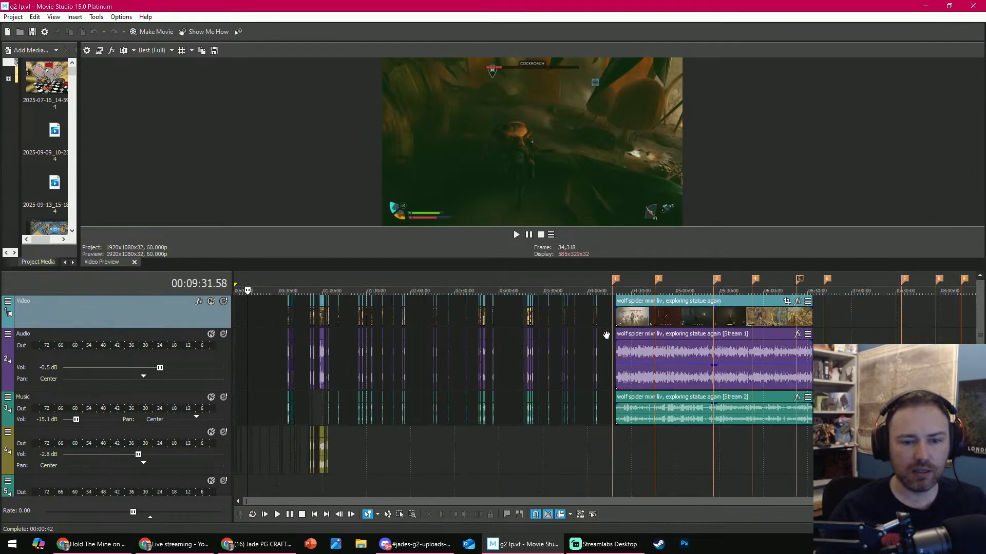
- Examine the edited clips around 01:57:20 and scrub back to about 01:44:01
left_click(410, 292)
scroll(628, 323, "up", 3)
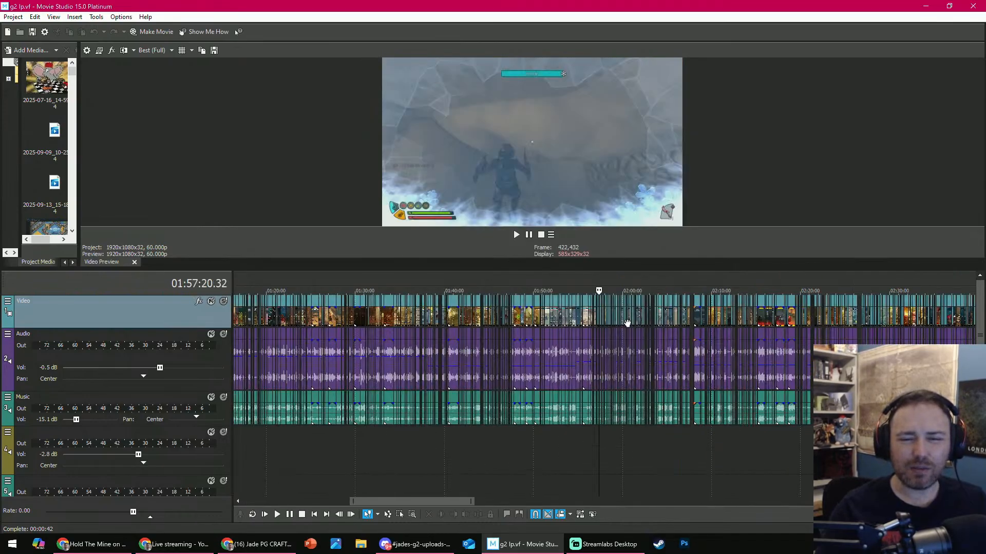
scroll(627, 324, "up", 5)
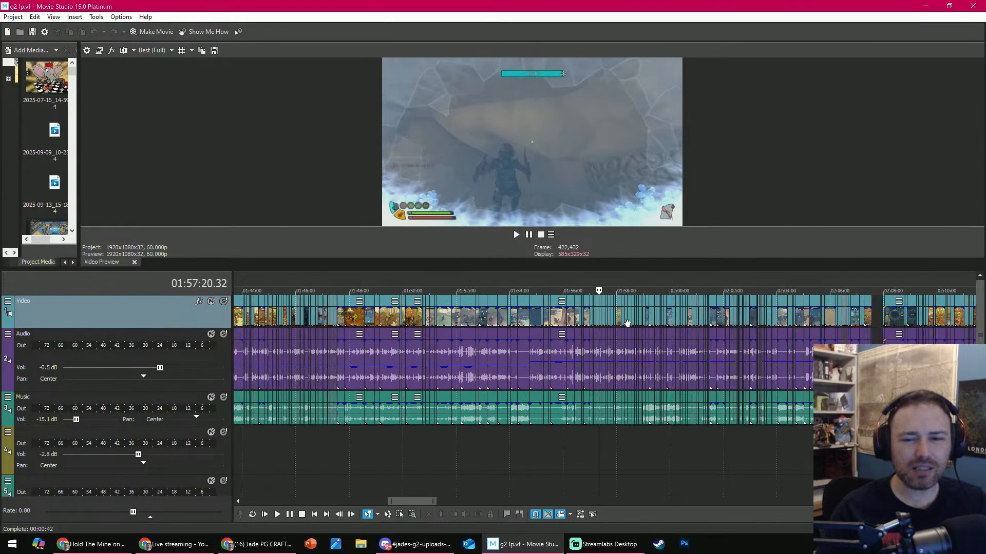
scroll(627, 324, "down", 2)
scroll(611, 312, "down", 1)
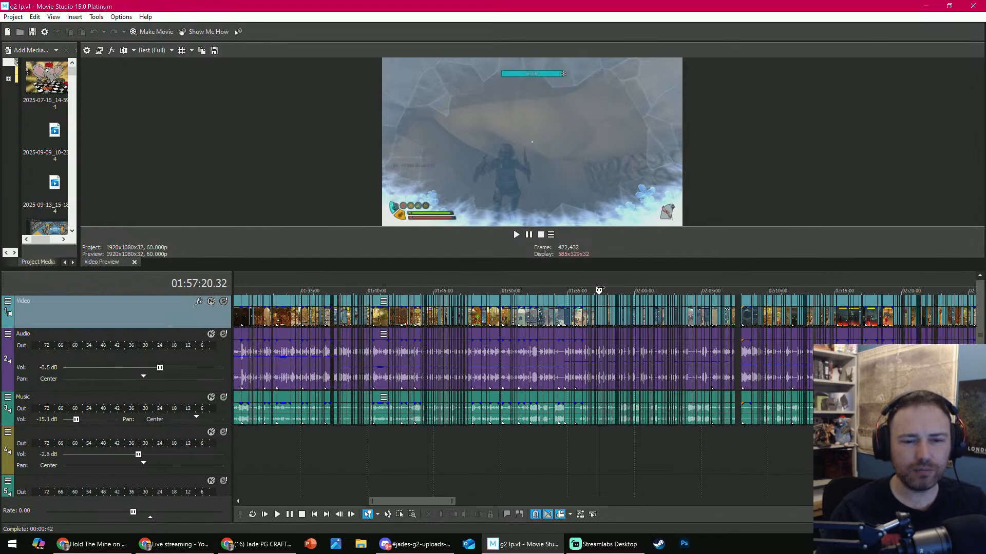
left_click_drag(599, 291, 398, 291)
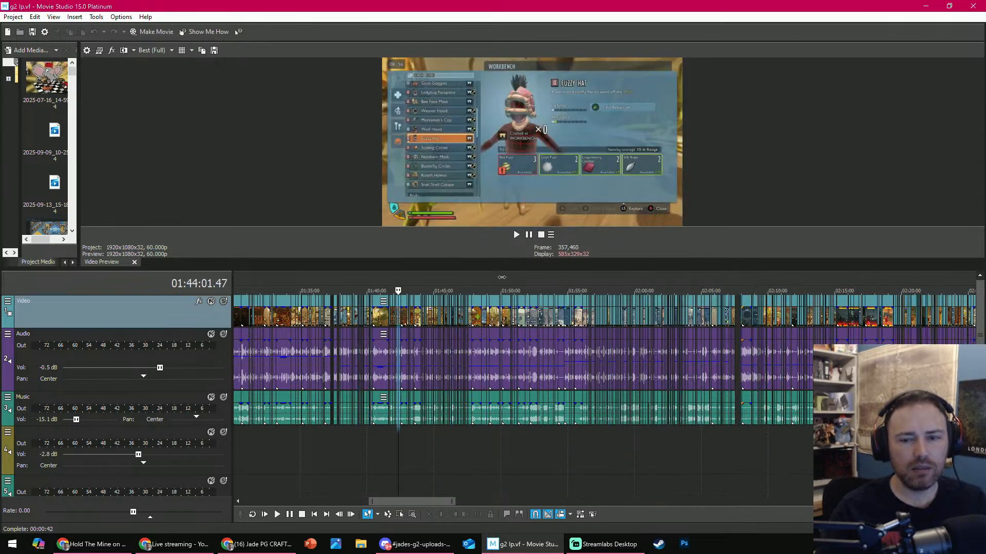
left_click_drag(502, 277, 421, 280)
scroll(445, 301, "down", 2)
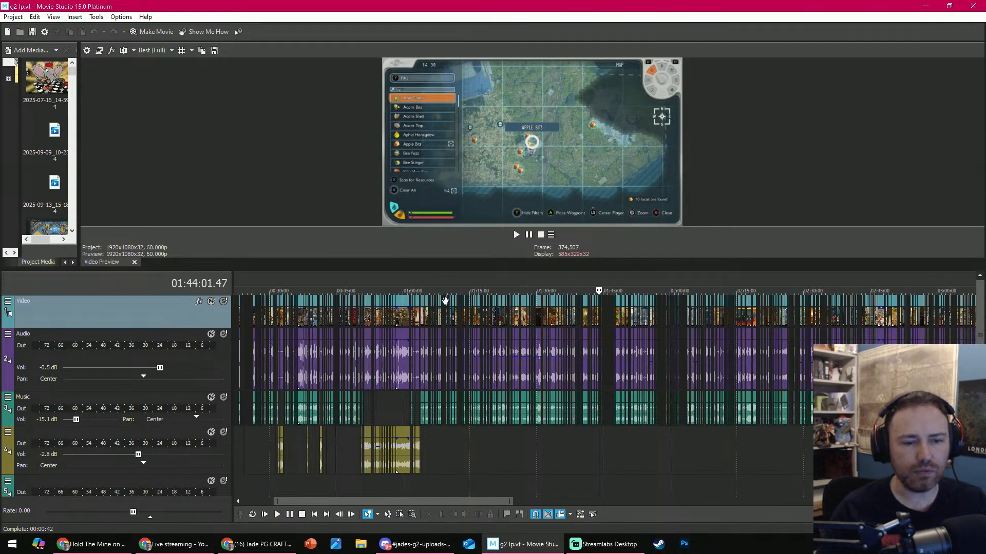
- Play the boss fight section from about 01:01:38 and pause it at about 01:01:51
left_click(420, 290)
scroll(537, 332, "up", 3)
key("space")
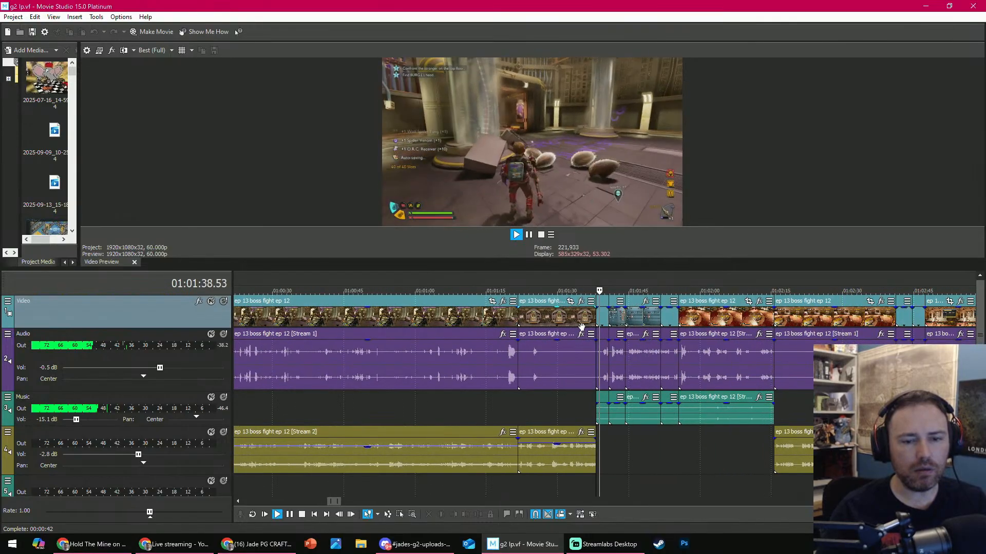
left_click(598, 552)
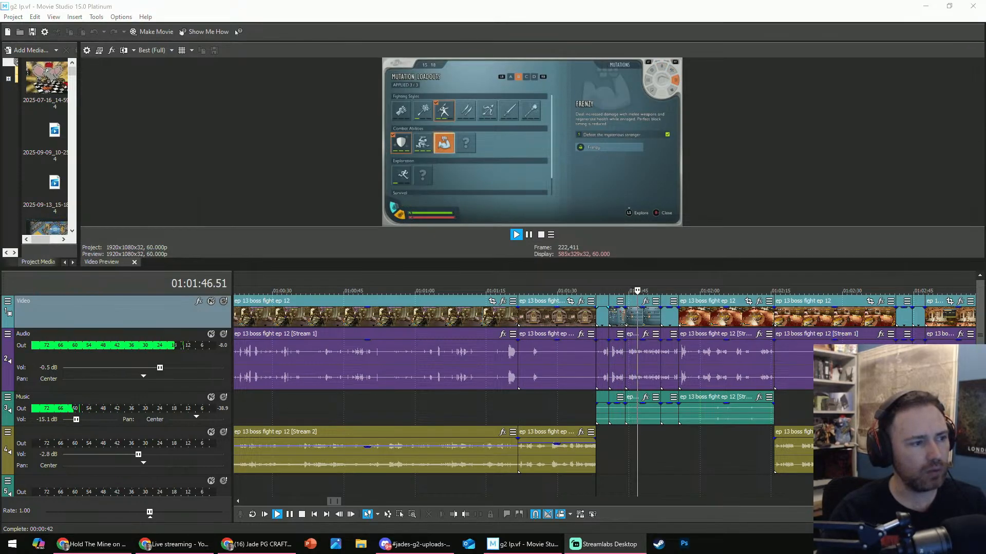
key("alt+Tab")
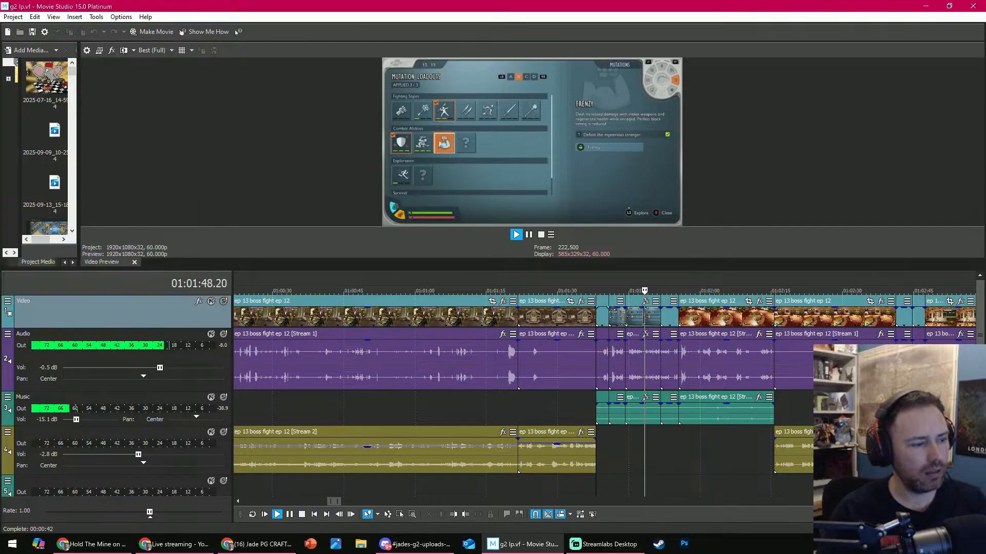
left_click(290, 515)
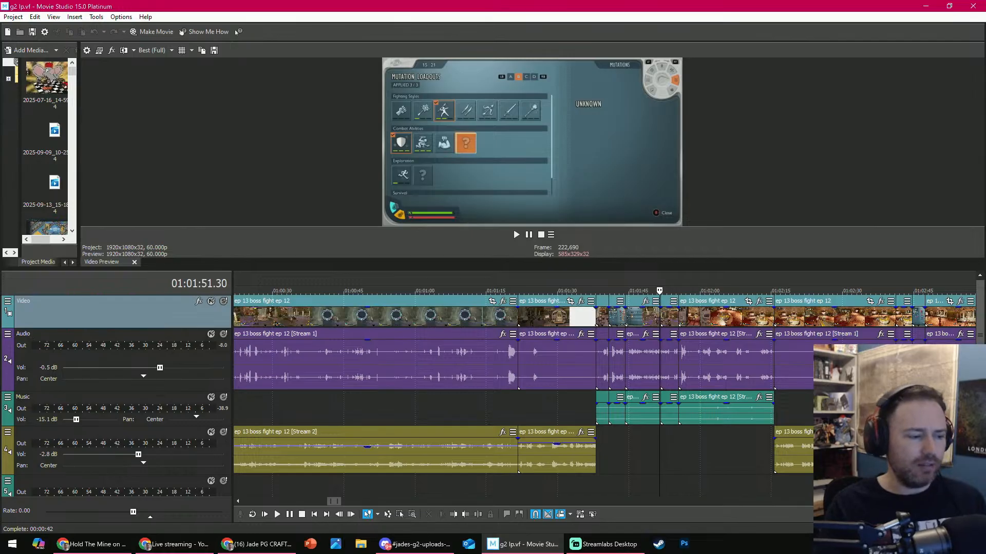
- Move the playhead back to about 01:01:32 in the second boss fight clip
key("alt+Tab")
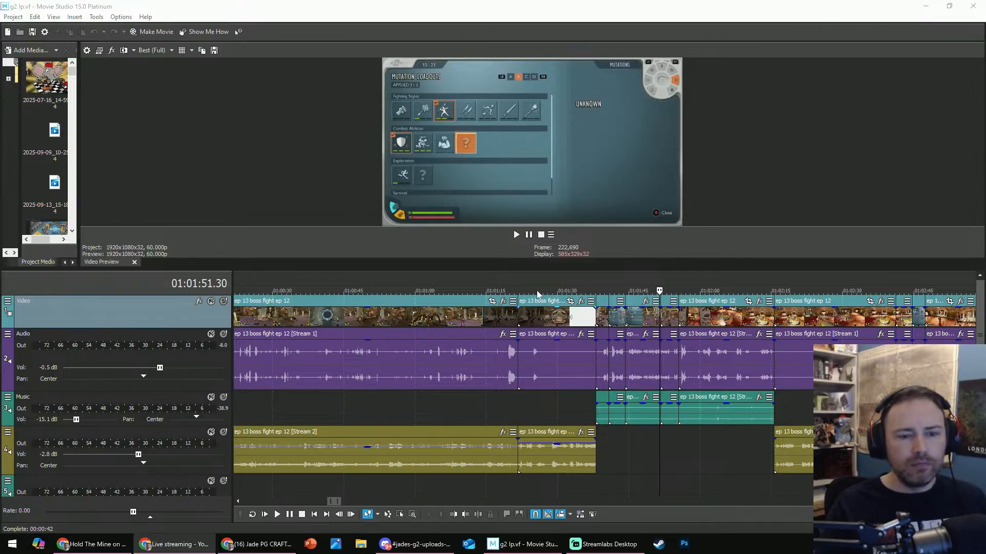
left_click(571, 291)
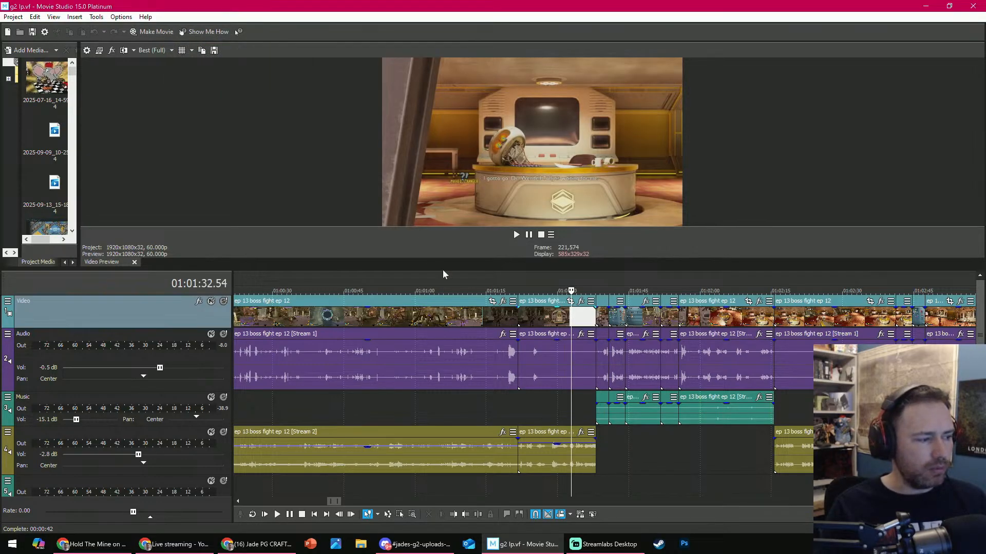
- Play the boss fight cutscene briefly from about 01:01:26 and pause it
left_click(540, 289)
key("space")
key("space")
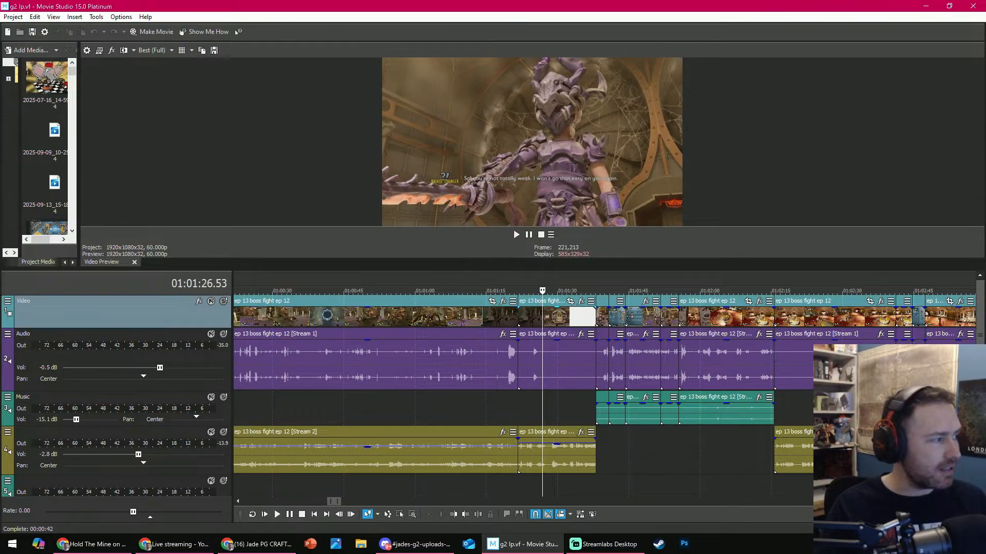
key("alt+Tab")
key("ctrl+t")
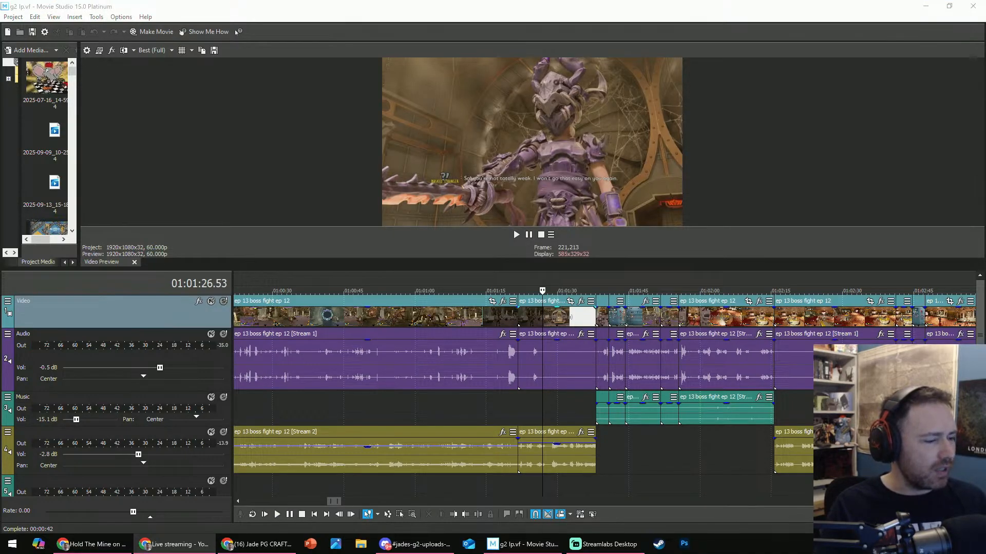
key("ctrl+t")
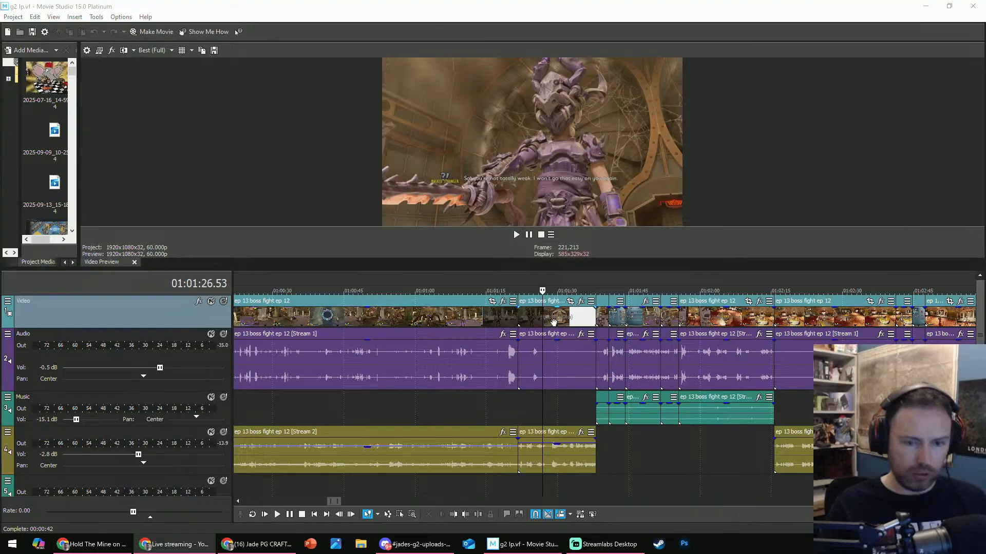
- Move the playhead to about 01:01:34, and back to about 00:52:37 within the boss fight clips
left_click(578, 278)
scroll(431, 302, "down", 8)
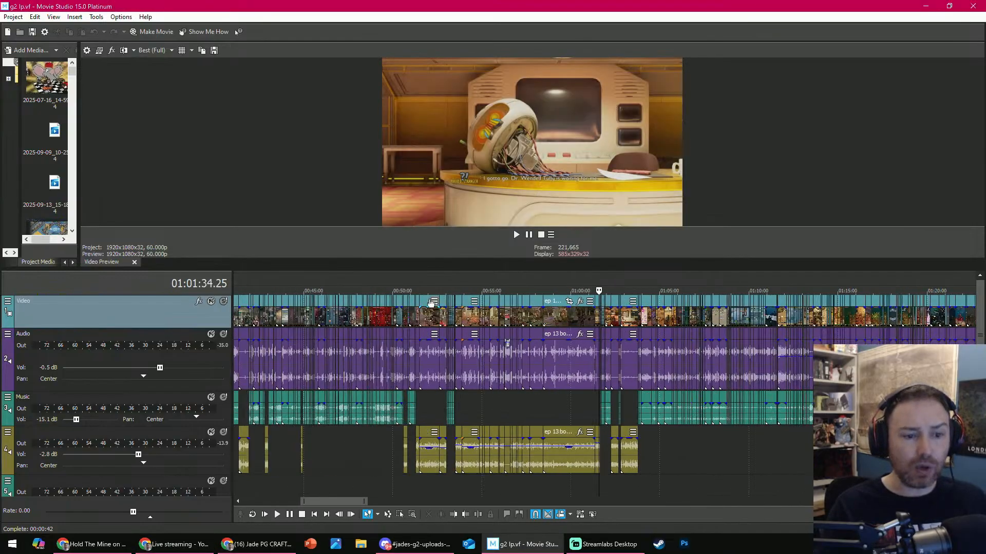
left_click(440, 286)
scroll(519, 294, "up", 4)
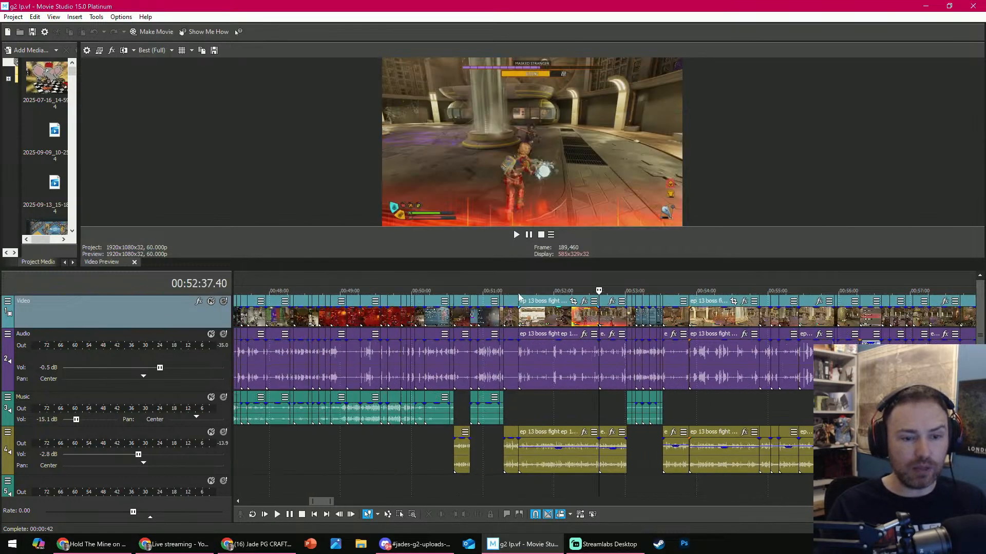
- Examine the clips before the boss fight and move the playhead back through 00:31:43 to about 00:27:09
scroll(518, 297, "down", 5)
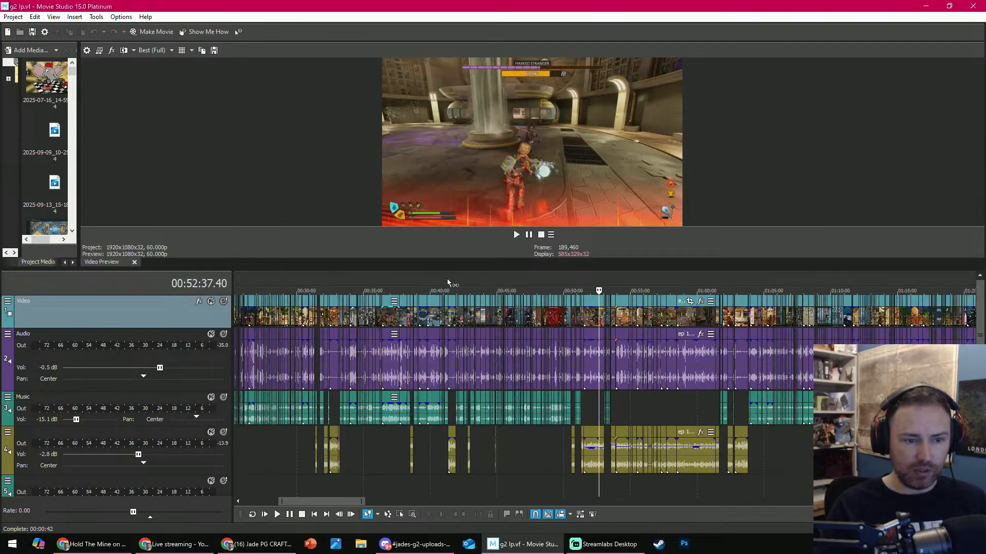
scroll(606, 319, "up", 8)
scroll(606, 319, "down", 6)
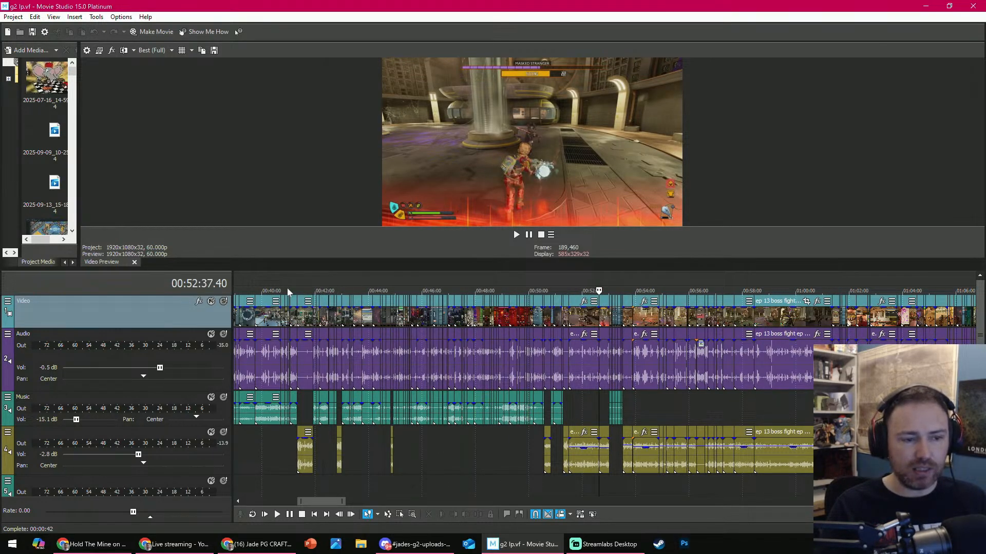
scroll(313, 288, "down", 4)
left_click(416, 283)
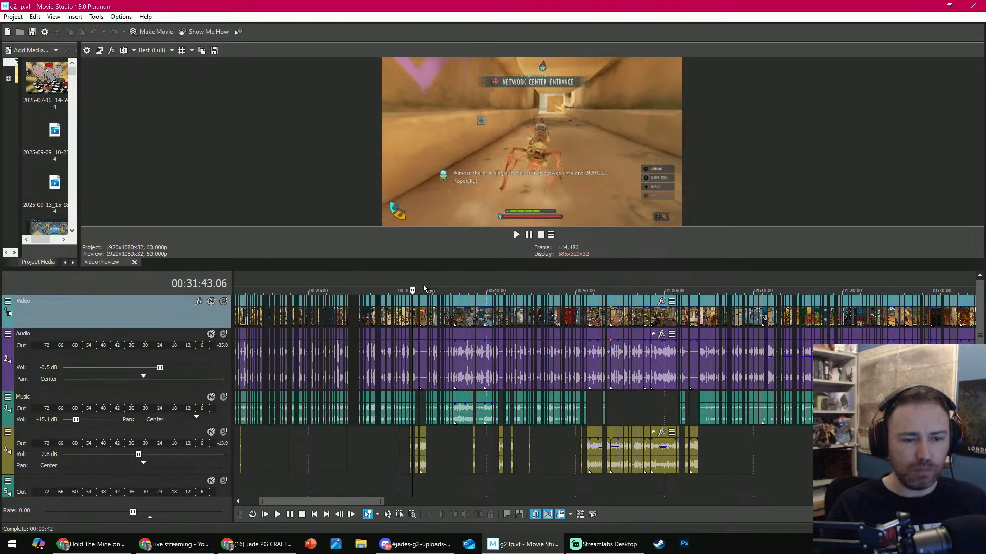
scroll(416, 284, "up", 6)
left_click(357, 286)
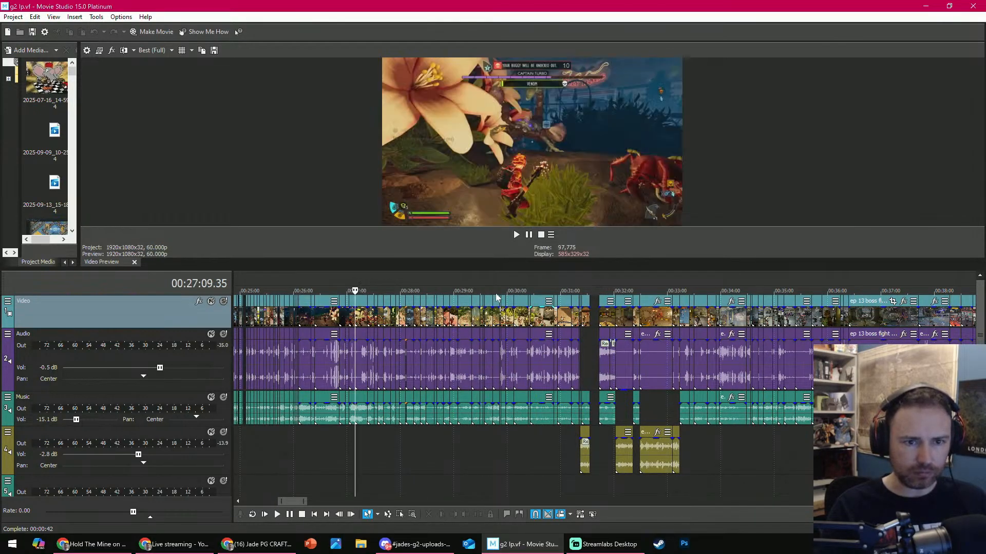
- Play the ep 12 statue ascent clips from about 00:27:09, skip ahead to about 00:27:17, and pause near 00:27:38
key("space")
scroll(616, 301, "up", 4)
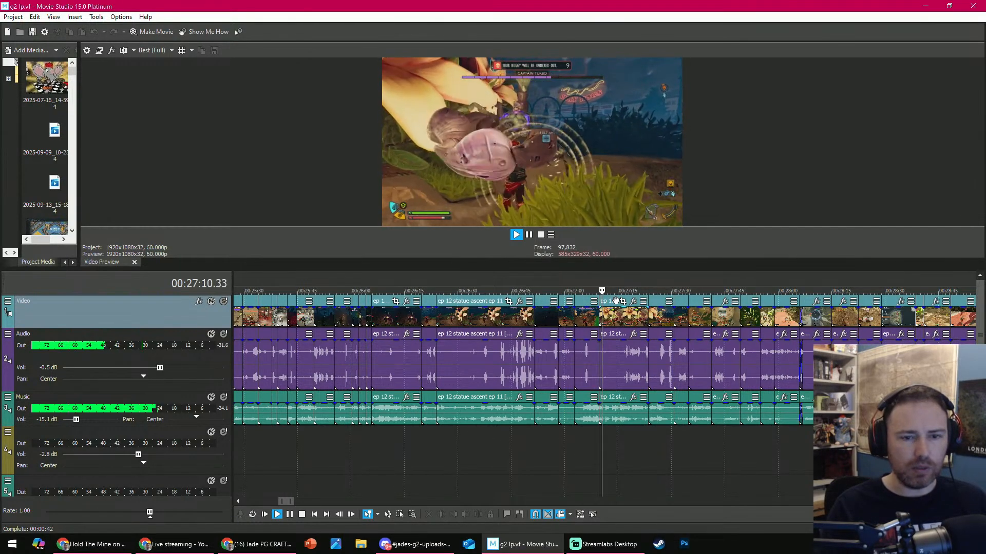
left_click(626, 277)
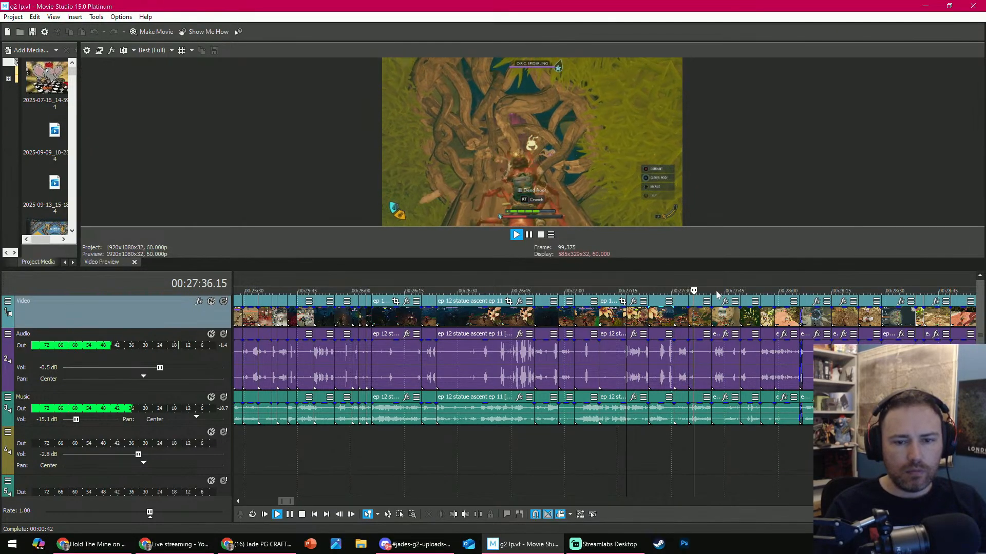
scroll(654, 294, "down", 2)
scroll(629, 295, "up", 2)
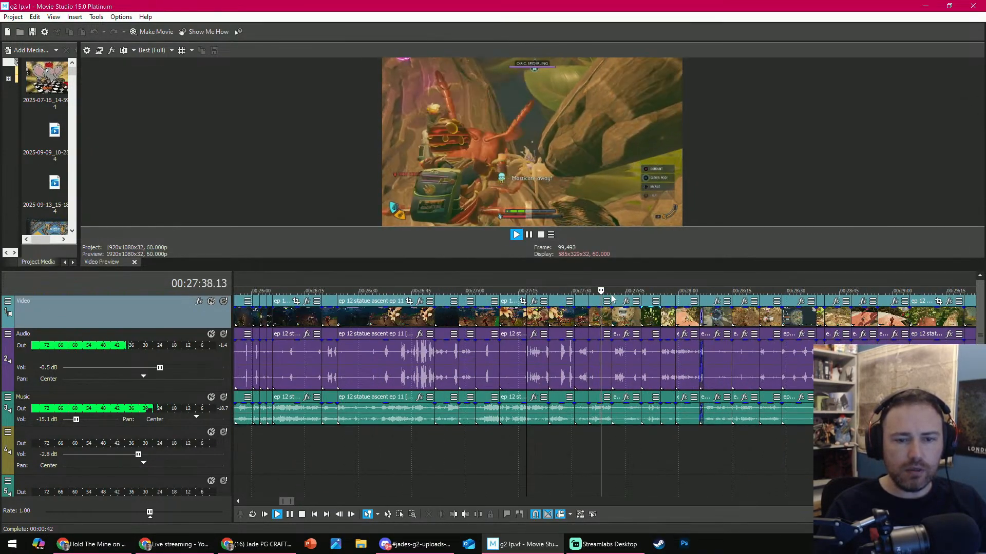
key("Return")
- Scrub ahead to about 00:28:21 and back to 00:27:59, and play from there to about 00:28:09
left_click(618, 292)
left_click_drag(632, 286, 759, 281)
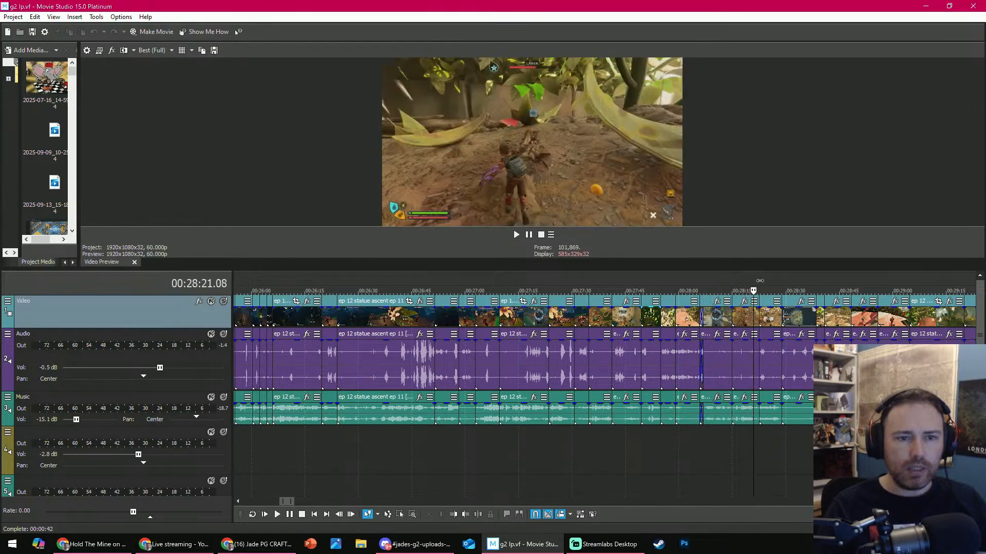
mouse_move(679, 277)
left_mouse_down()
mouse_move(642, 277)
mouse_move(689, 276)
mouse_move(675, 277)
left_mouse_up()
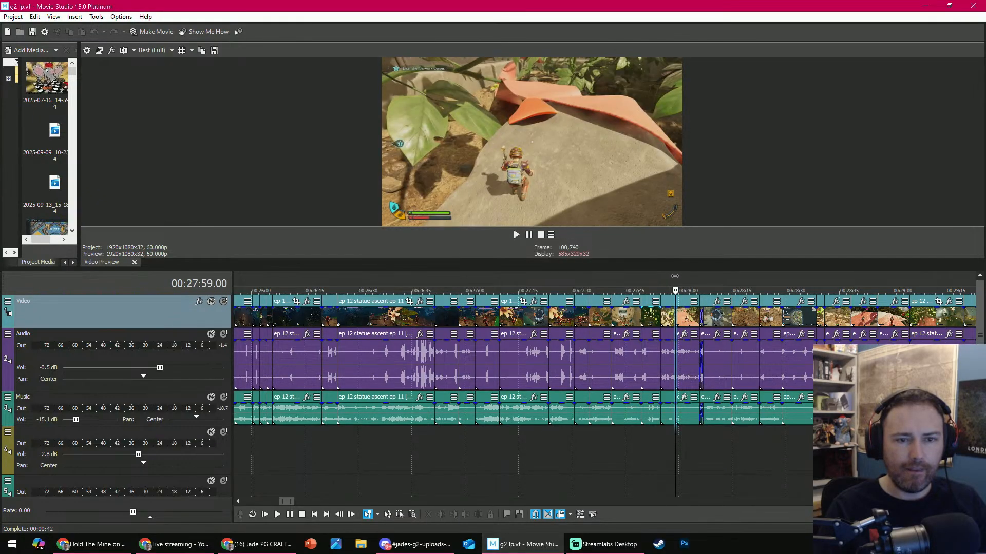
scroll(636, 313, "up", 5)
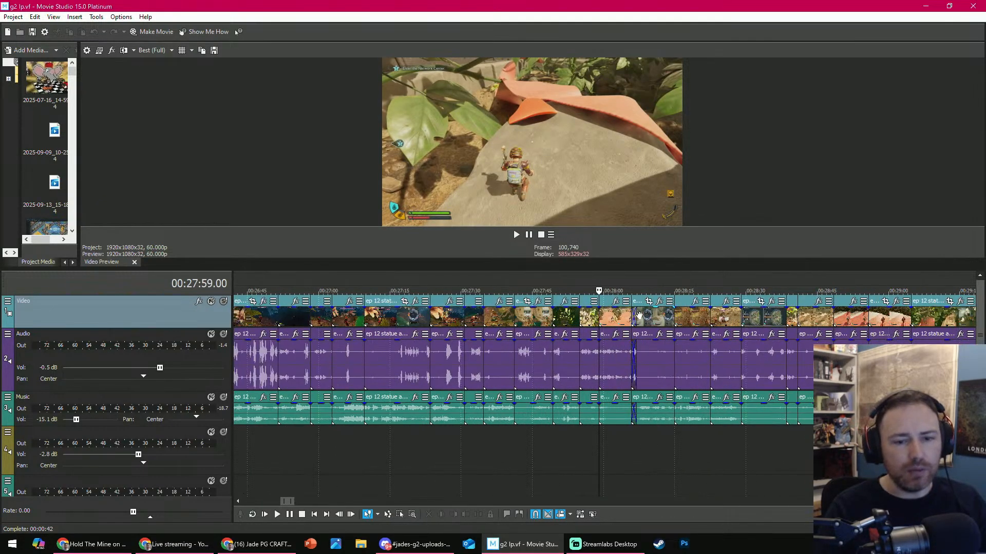
key("space")
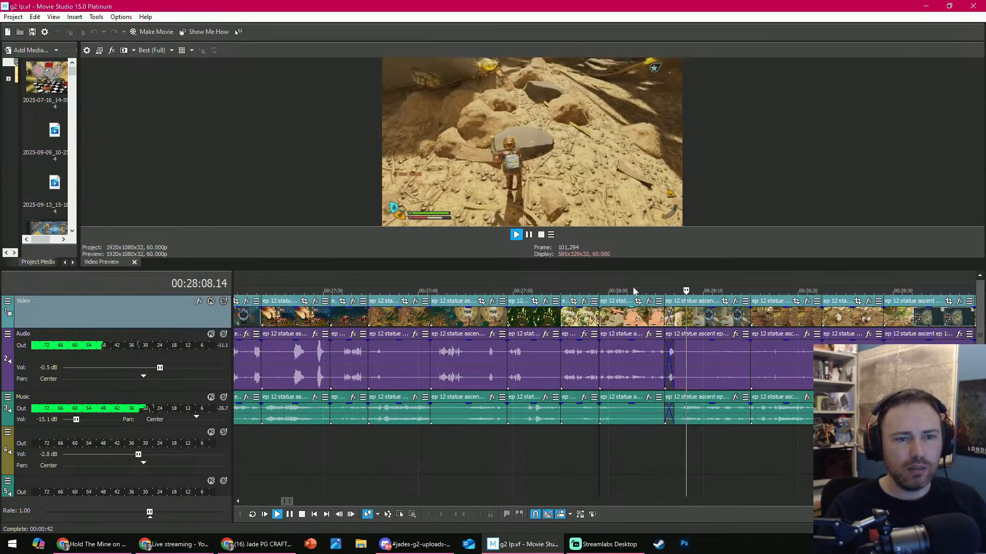
key("Return")
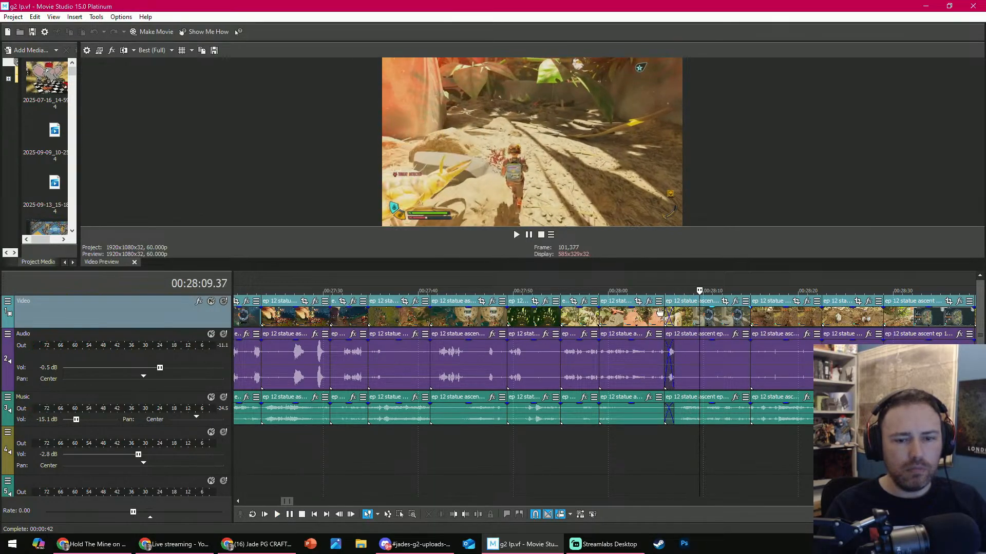
- Trim the end of the ep 12 statue ascent clip starting near 00:27:58 at 00:28:03.25
left_click(633, 436)
key("Return")
- Play across the cut and shift the next clip slightly later so it no longer overlaps the trimmed clip
key("Return")
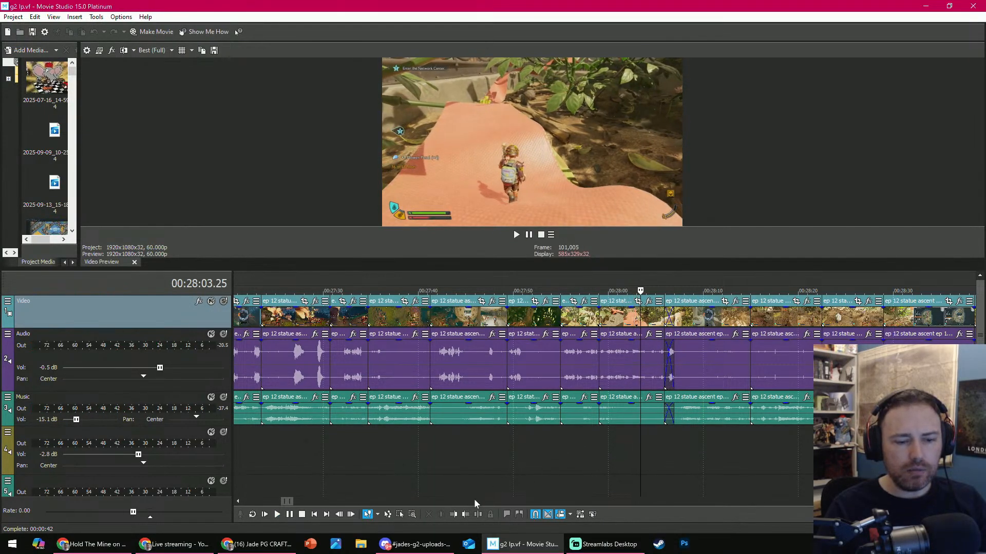
left_click(470, 516)
key("Return")
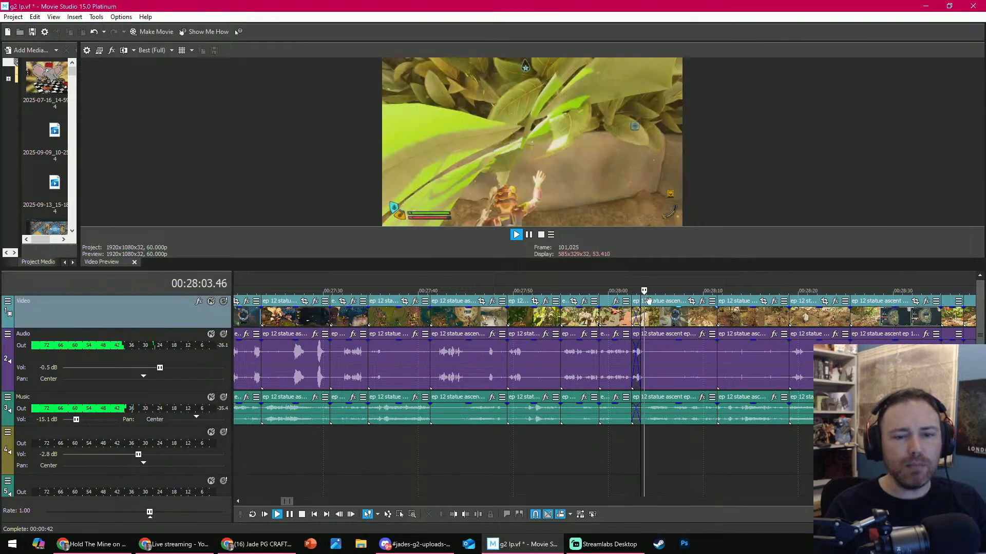
left_click(672, 318)
left_click_drag(672, 319, 675, 323)
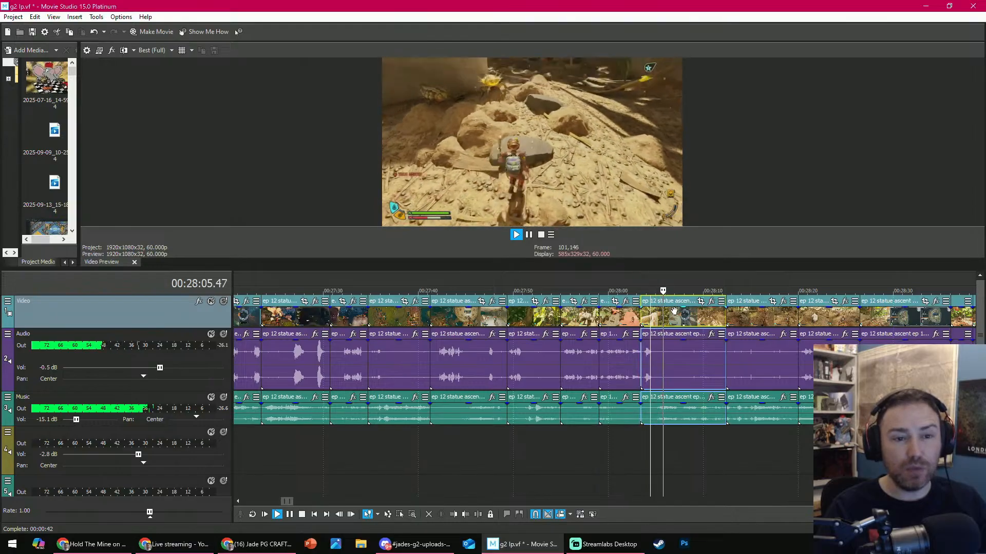
- Review the clip starting at about 00:28:03 and delete it from the timeline
scroll(672, 322, "down", 2)
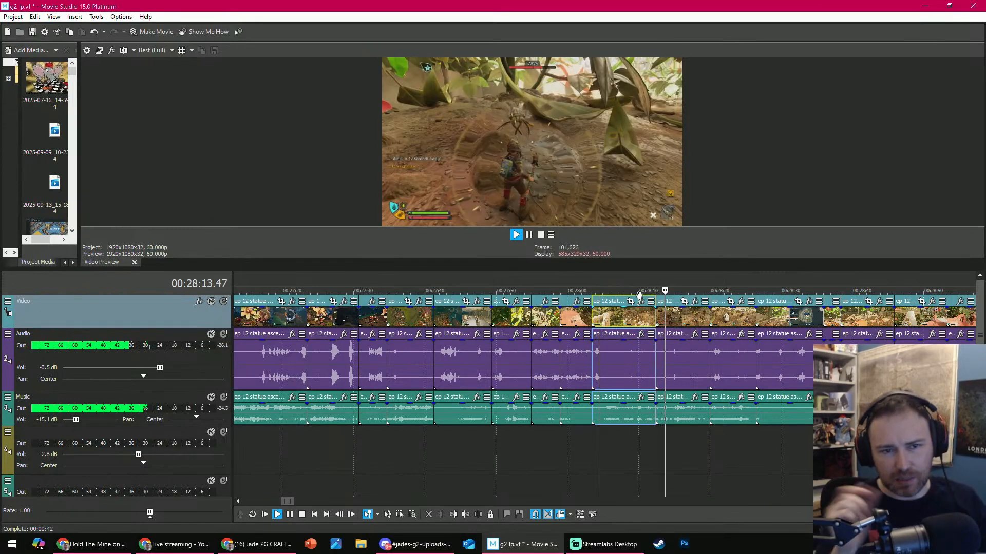
left_click(612, 288)
key("space")
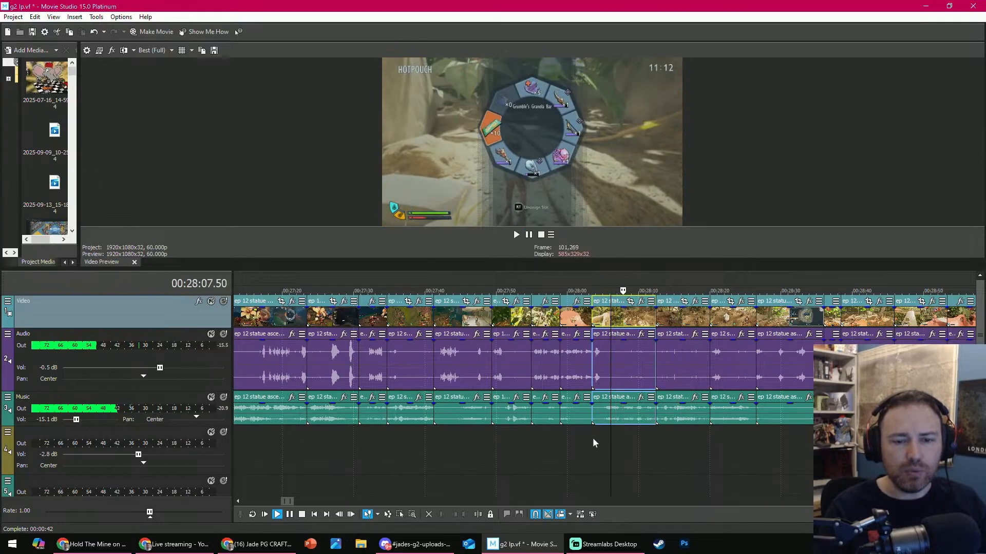
left_click(635, 350)
left_click(635, 350)
left_click(429, 515)
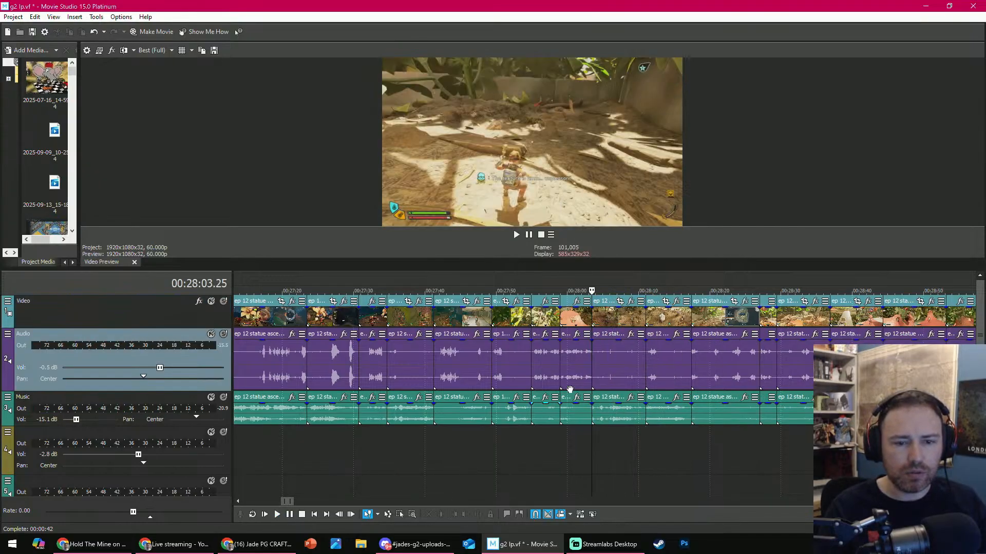
- Play from 00:28:03.25 to 00:28:14.08 and trim the start of the clip under the playhead to that point
key("space")
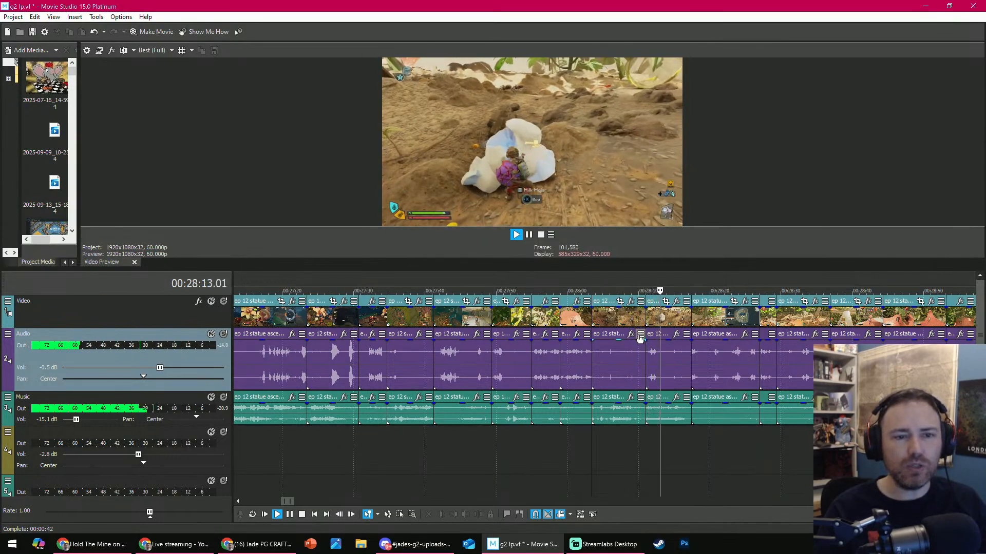
key("Return")
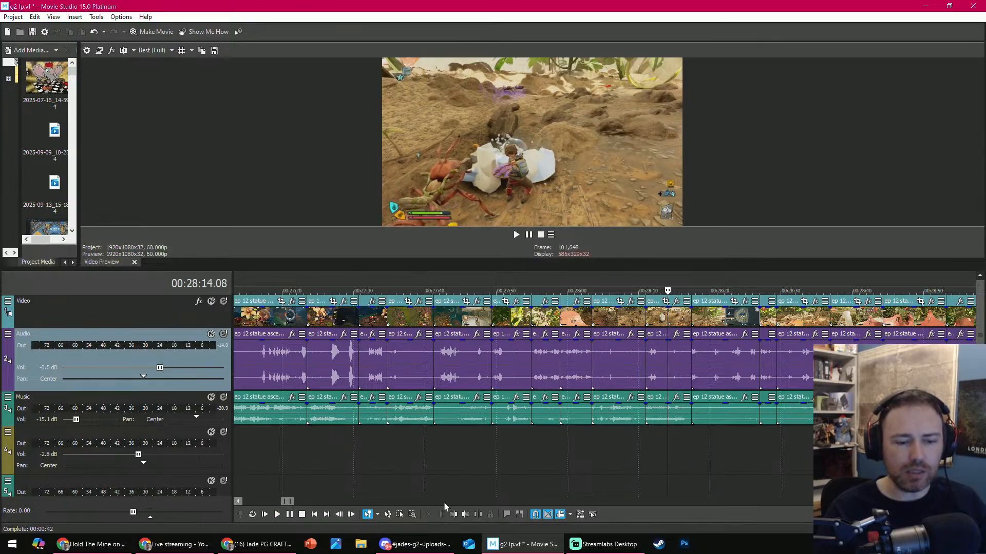
left_click(453, 514)
- Review the map footage up to about 00:28:22 and delete the clip containing it
key("space")
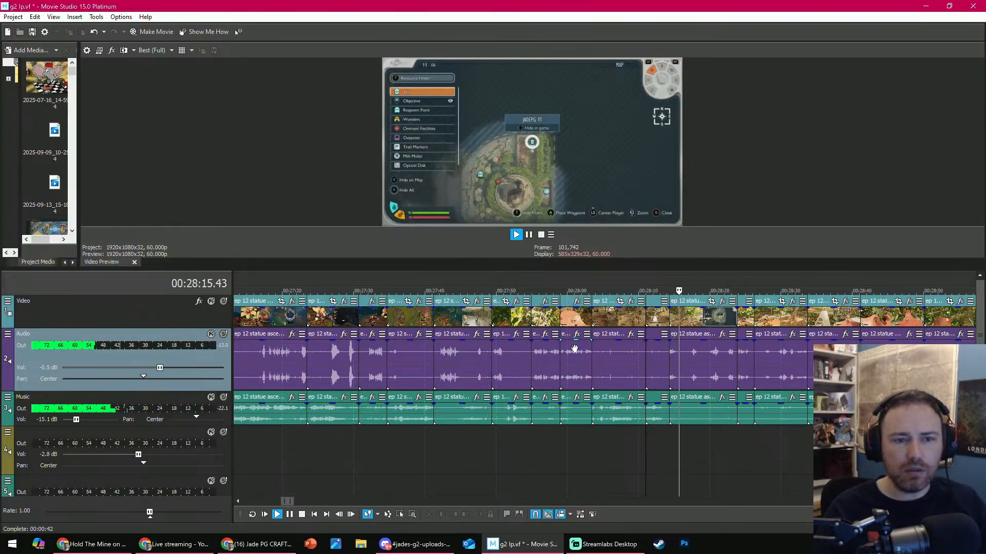
left_click(720, 289)
left_click(712, 313)
key("space")
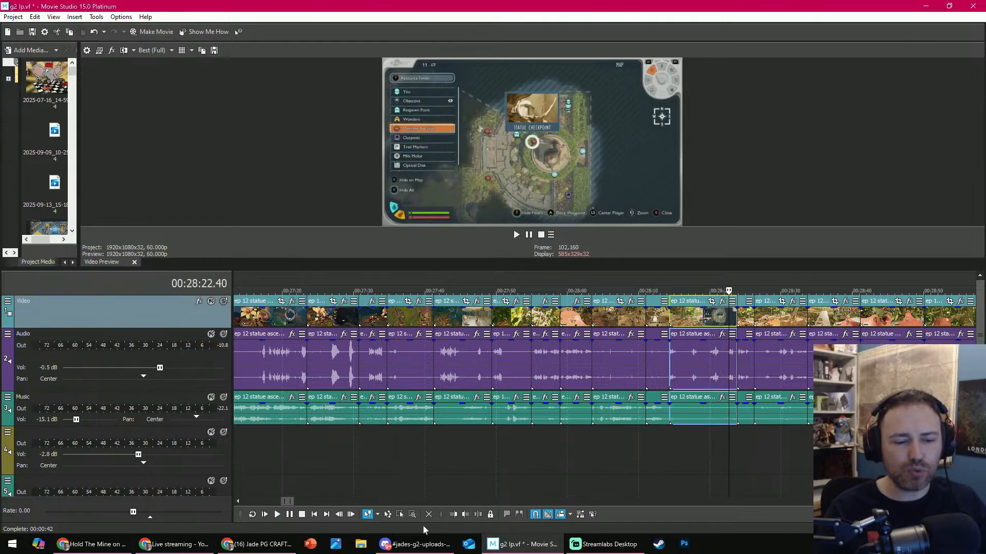
left_click(429, 514)
- Play across the new cut from about 00:28:14 and pause at about 00:28:27
key("space")
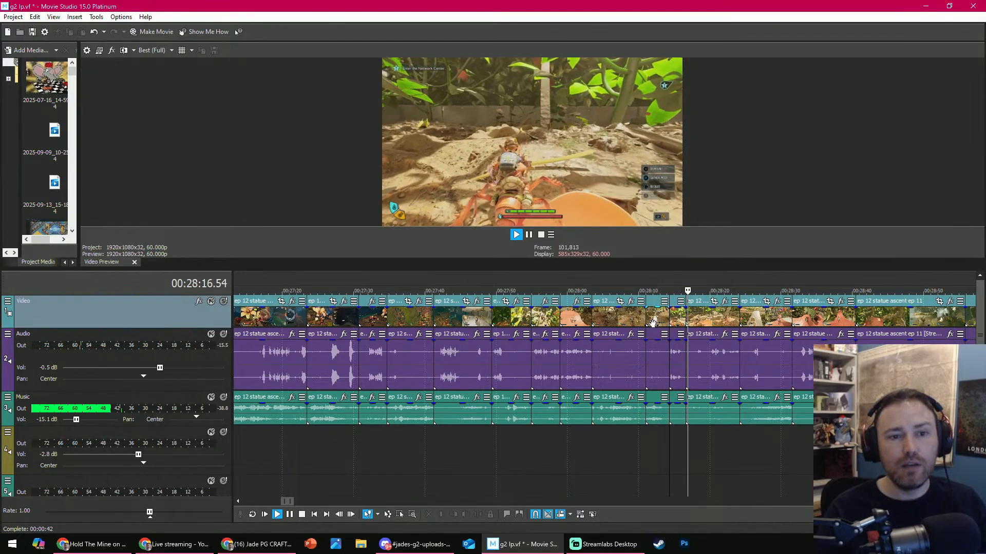
key("space")
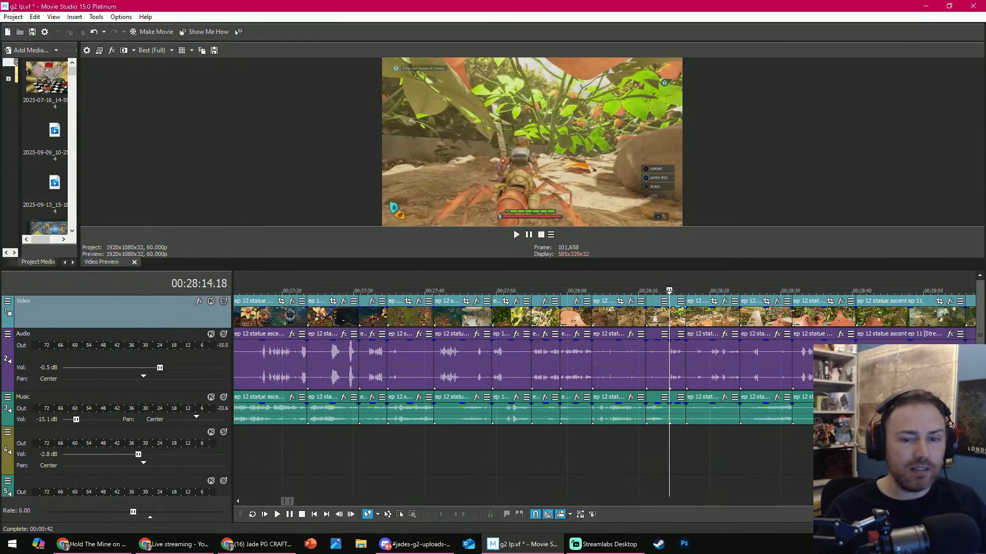
key("space")
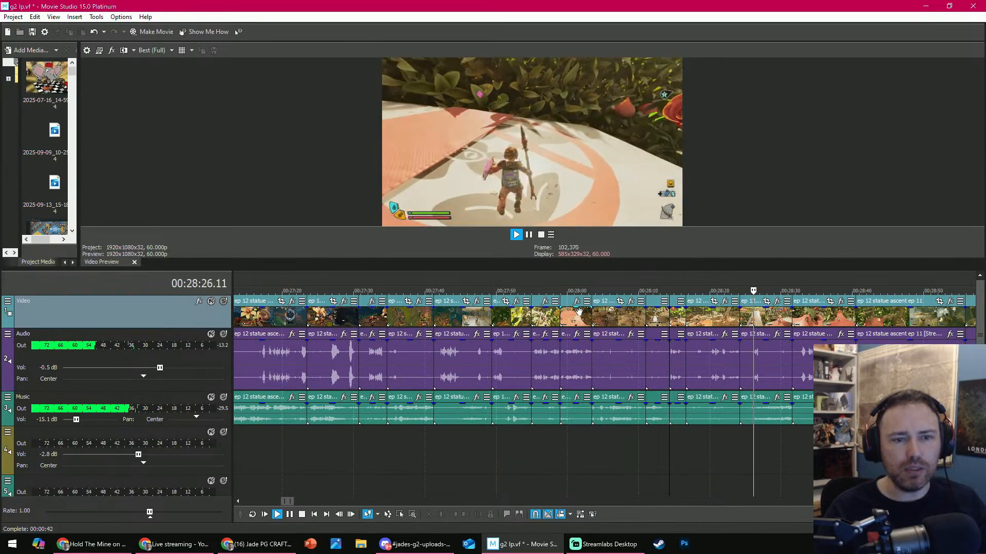
key("Return")
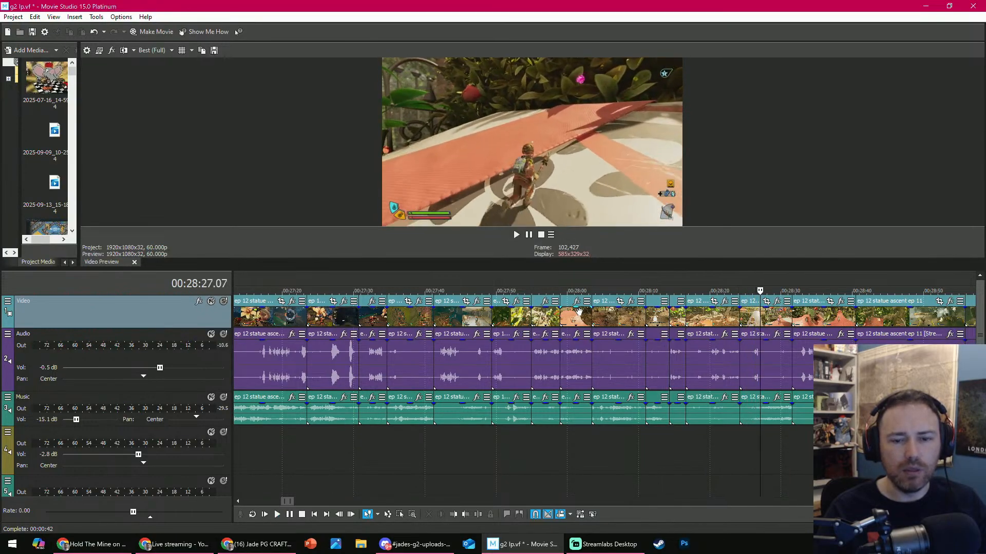
- Trim the end of the clip starting near 00:28:10 at 00:28:12.56, and play on to about 00:28:18
left_click(671, 286)
key("Return")
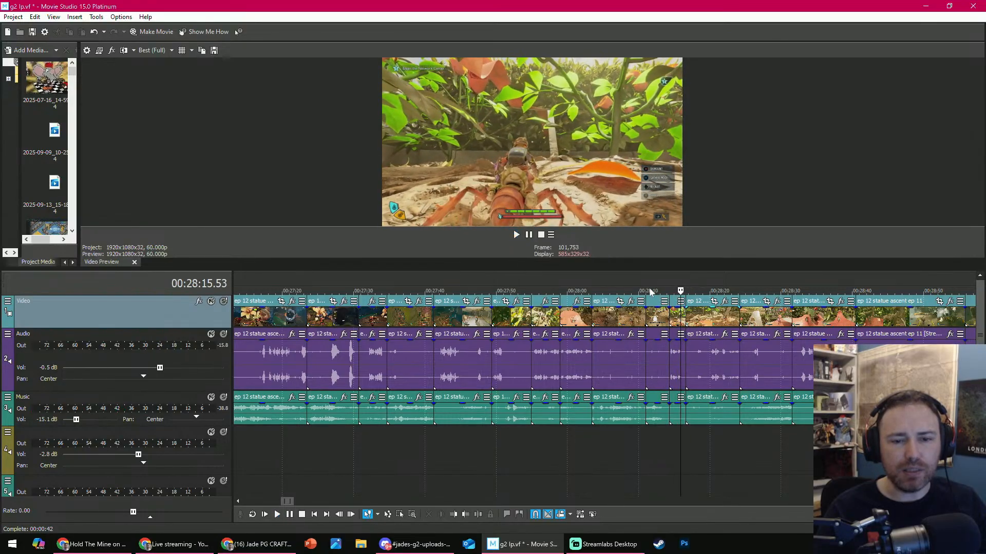
left_click(648, 290)
key("Return")
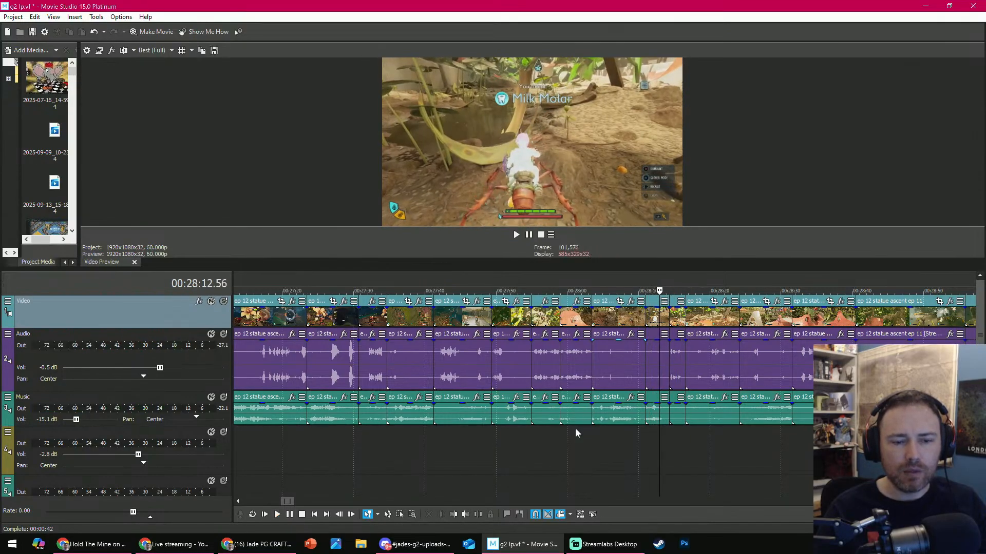
left_click(466, 515)
key("Return")
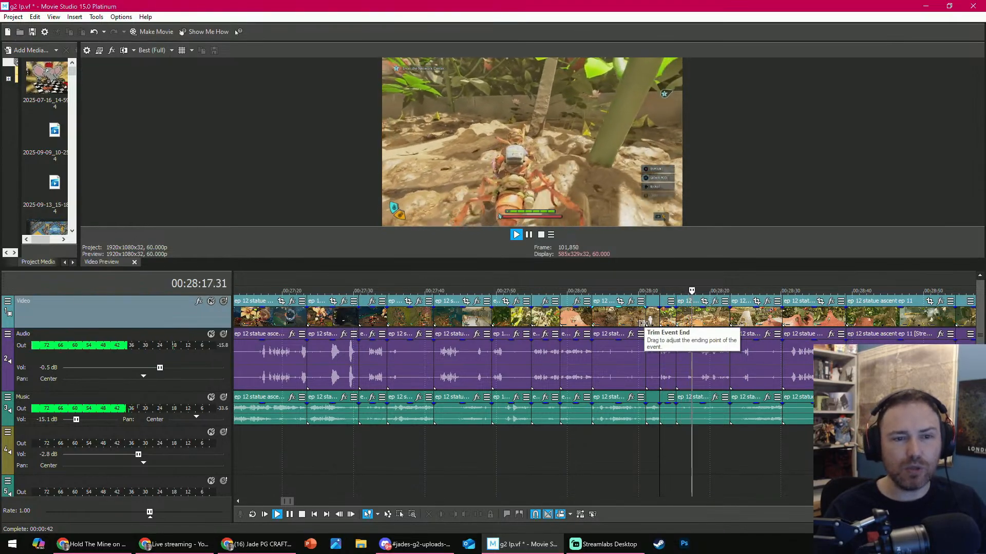
key("Return")
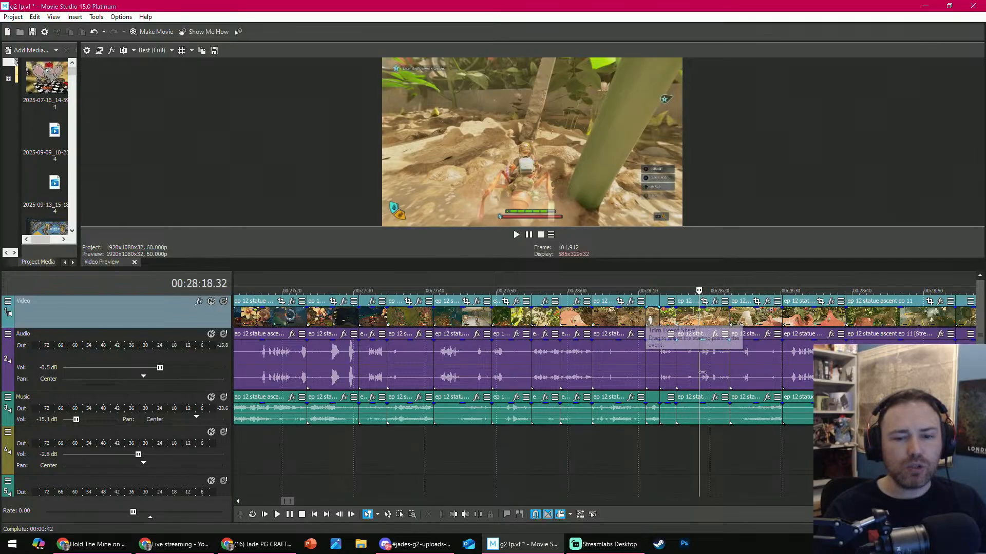
- Trim the start of the ant-riding clip to 00:28:18.32 and play the remaining footage to about 00:28:20
left_click(454, 515)
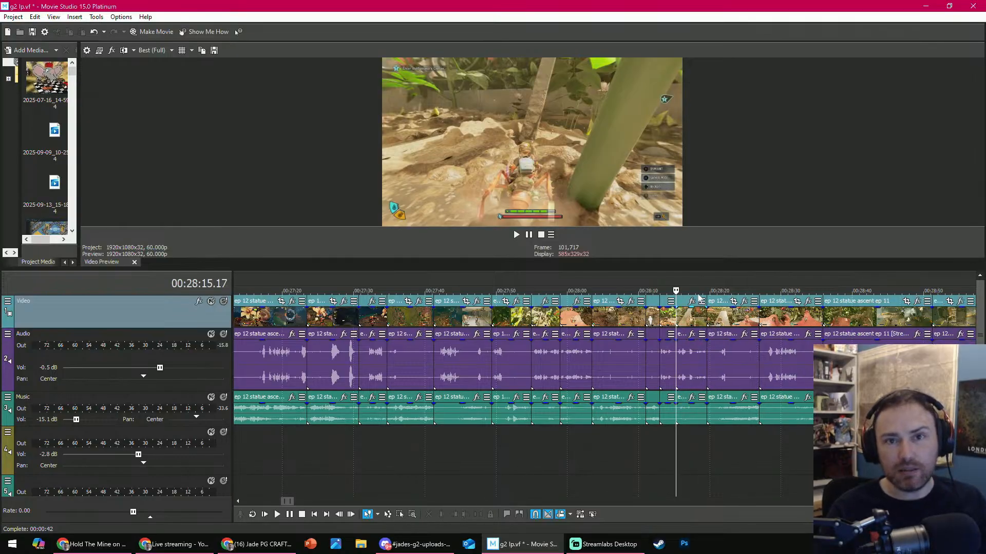
key("Return")
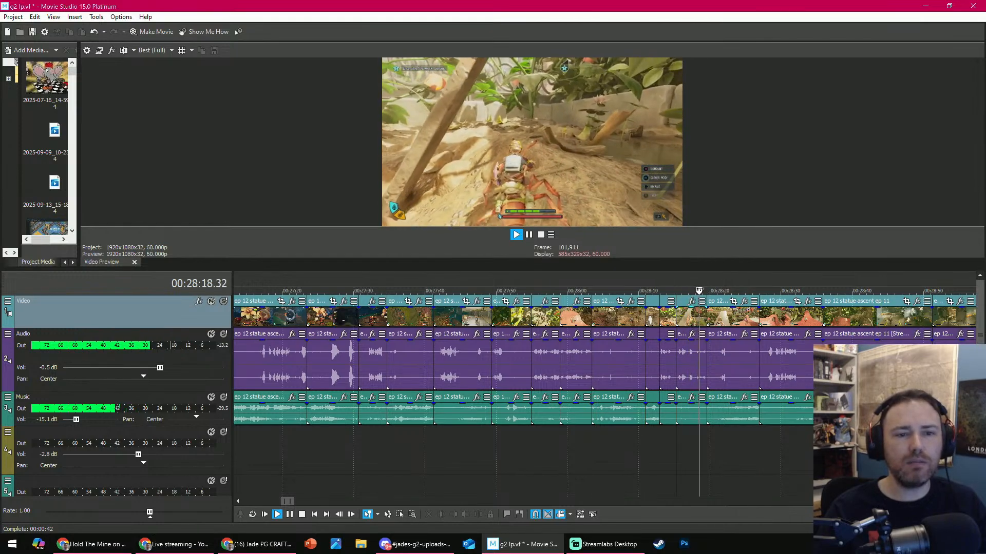
key("Return")
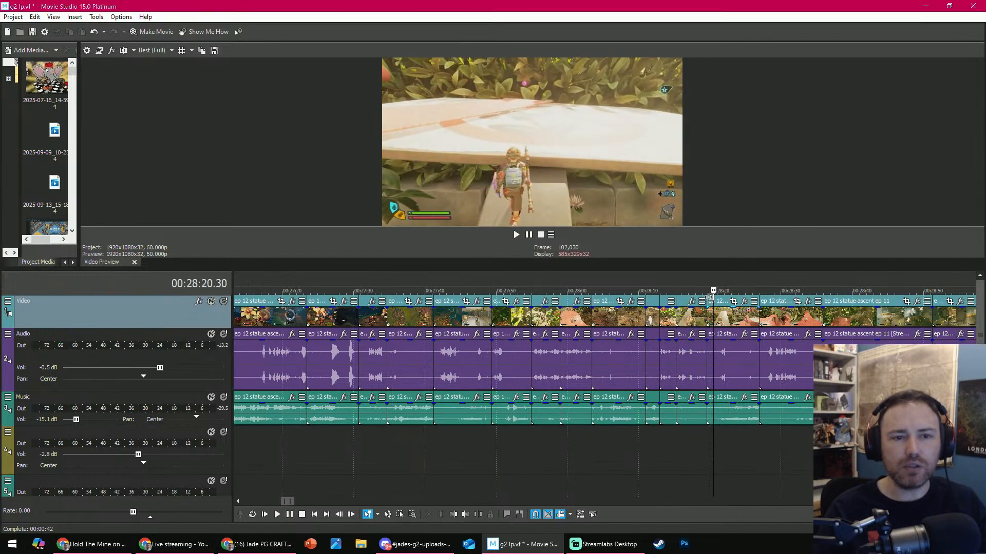
- Preview the shortened ant-riding clip from 00:28:17.43 and delete it from the timeline
left_click(696, 315)
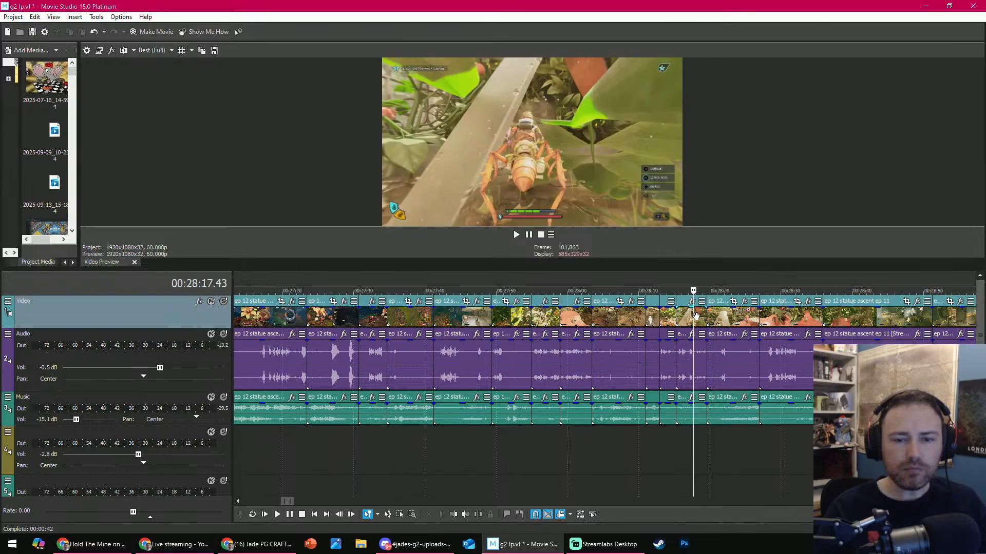
key("space")
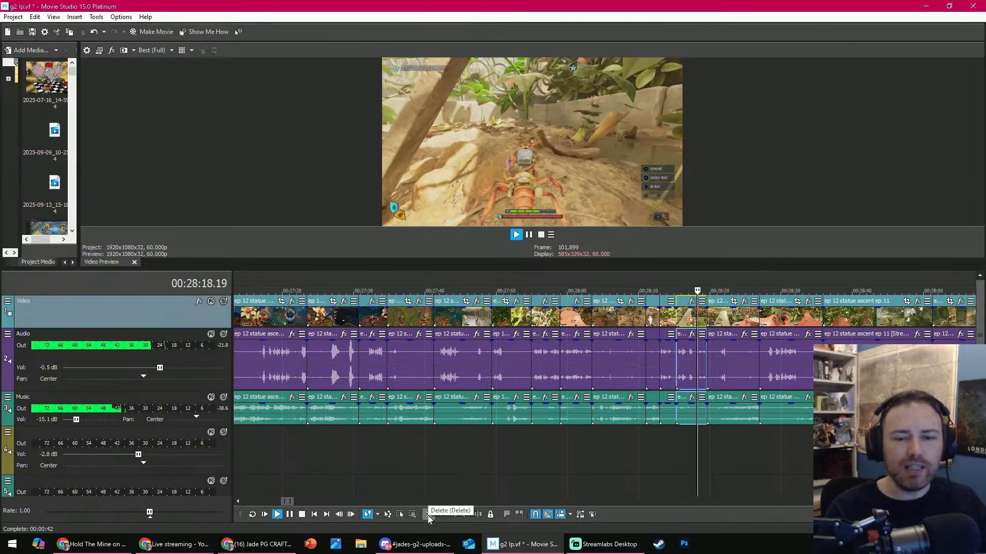
key("Delete")
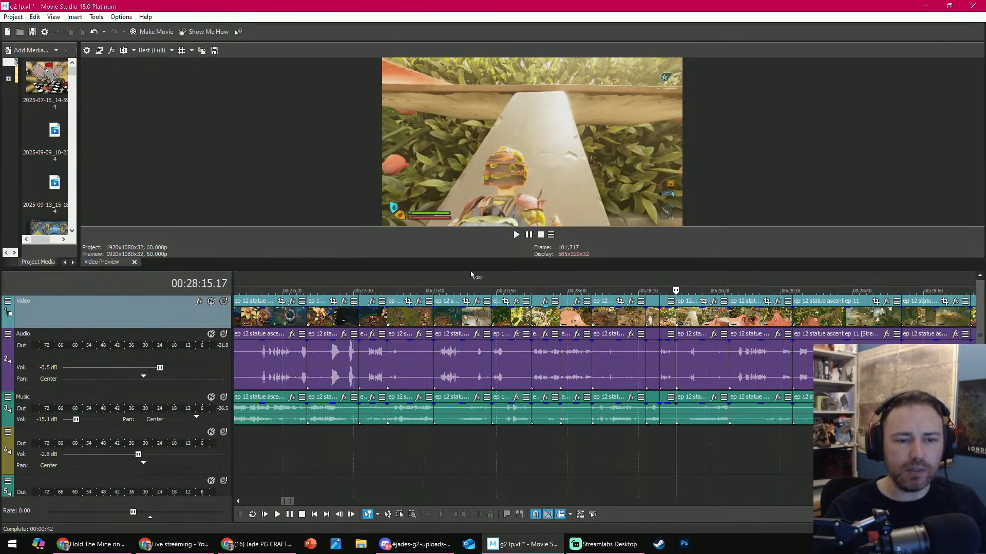
- Enlarge the video preview area and reduce the heights of the Video and Music tracks
left_click_drag(478, 269, 531, 331)
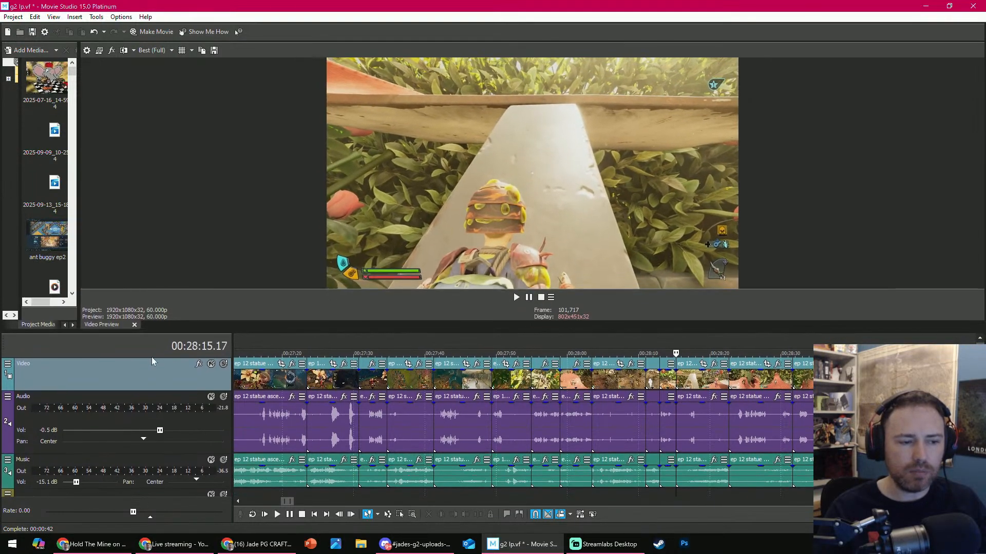
left_click_drag(164, 390, 168, 366)
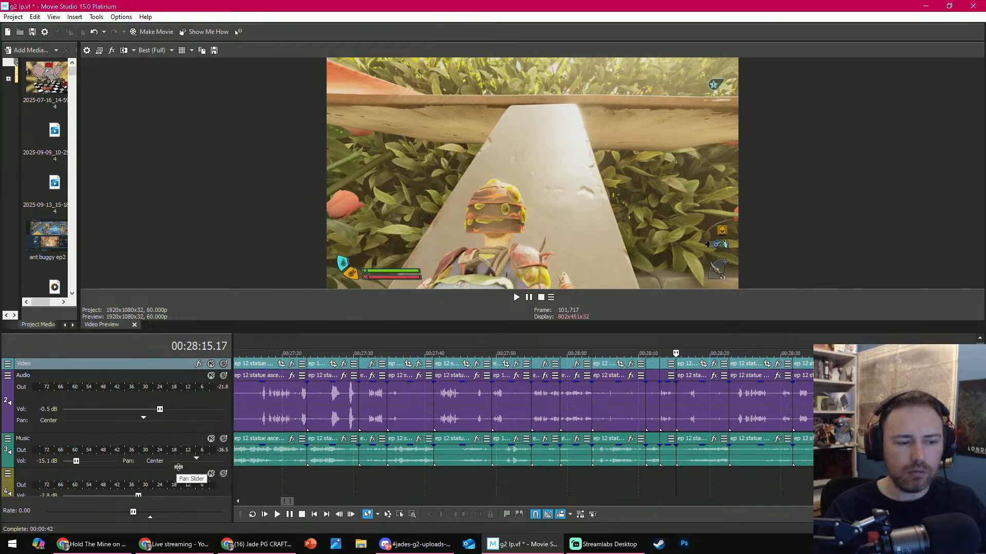
left_click_drag(179, 469, 179, 441)
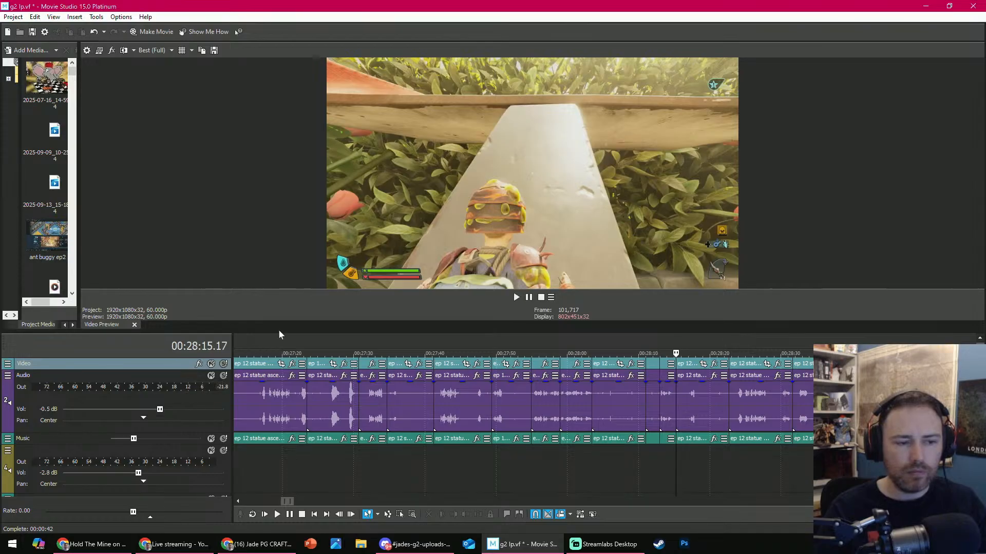
left_click_drag(278, 332, 277, 378)
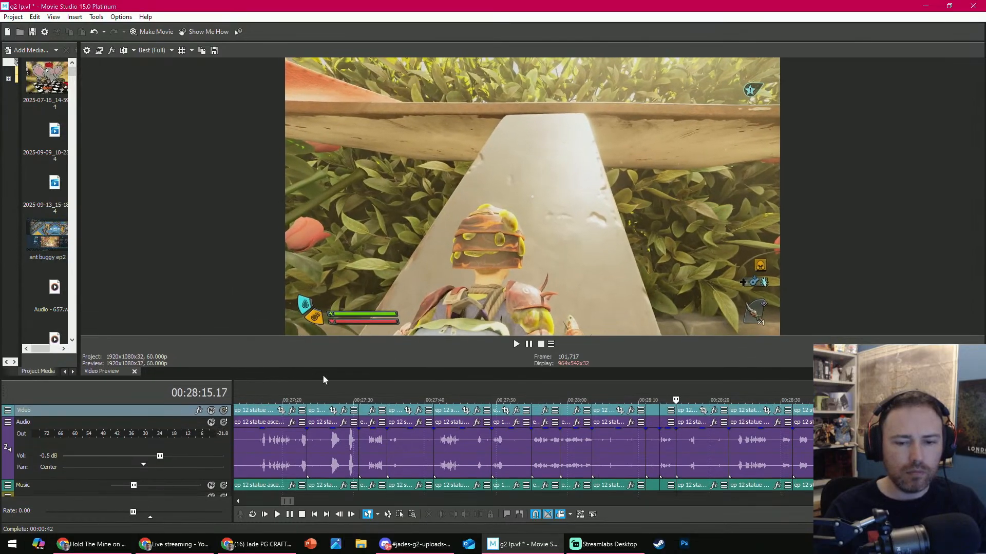
- Scrub through the clip that starts at 00:28:15.17 and delete it
left_click_drag(681, 399, 736, 391)
left_click(705, 447)
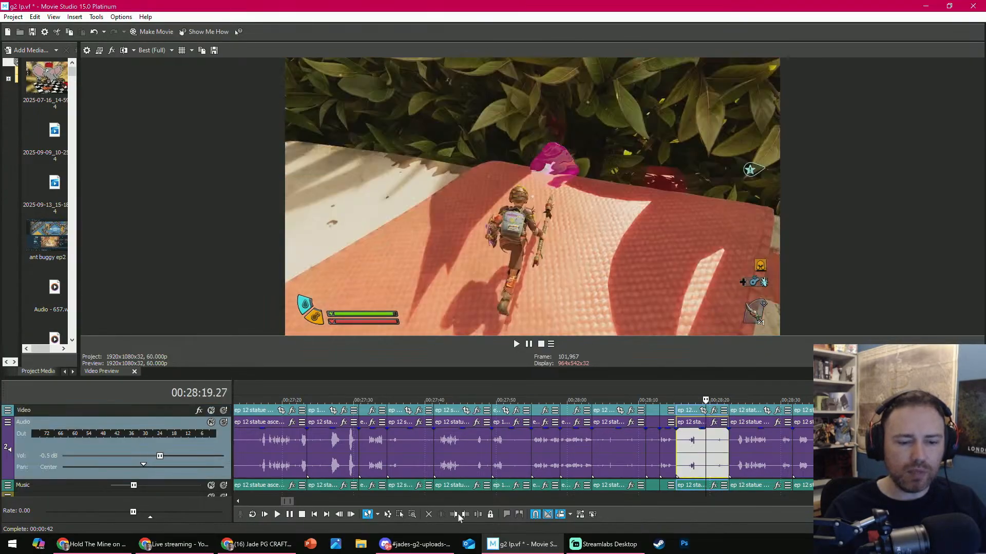
left_click(429, 515)
- Trim the start of the clip beginning near 00:28:15 to 00:28:21.08, and play across the new cut to about 00:28:25
left_click(684, 400)
key("space")
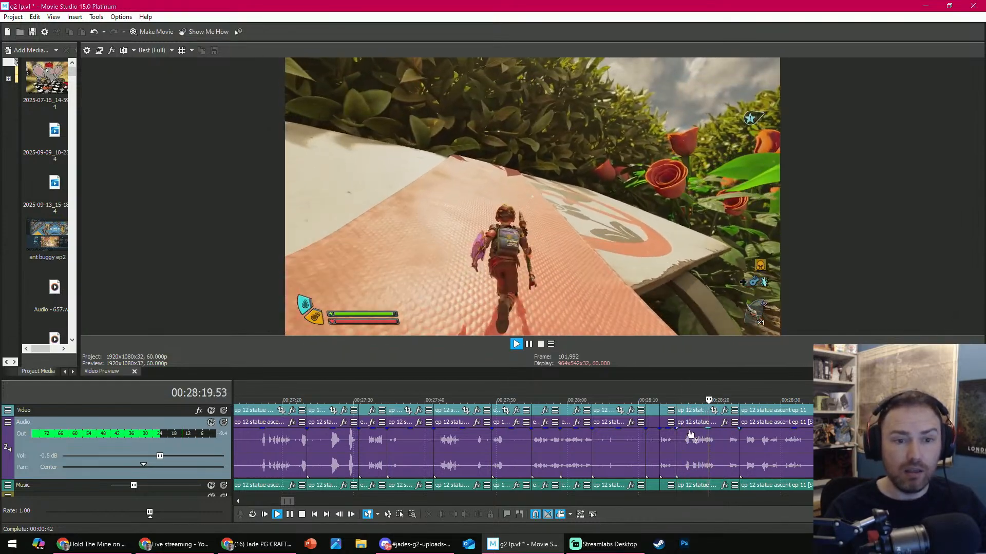
scroll(616, 442, "down", 2)
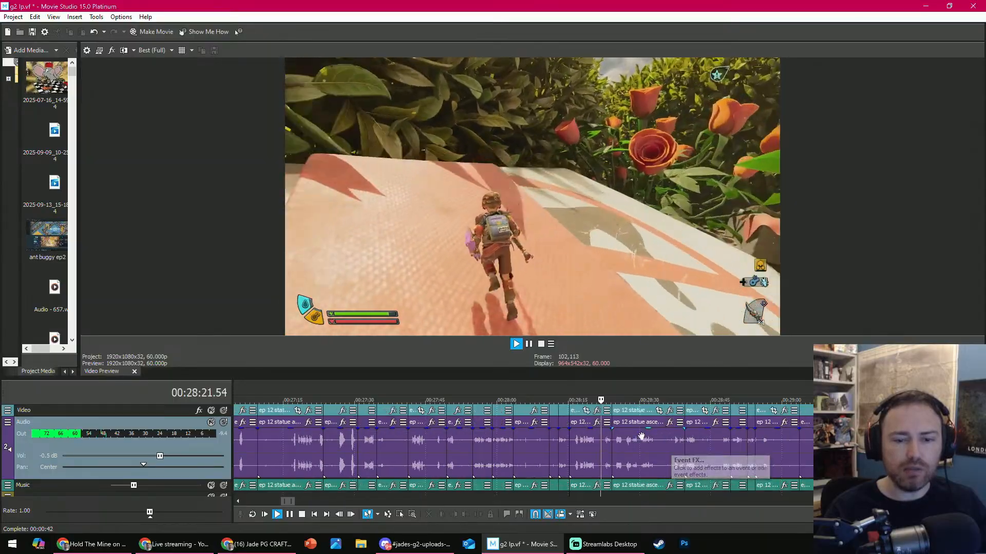
left_click(594, 449)
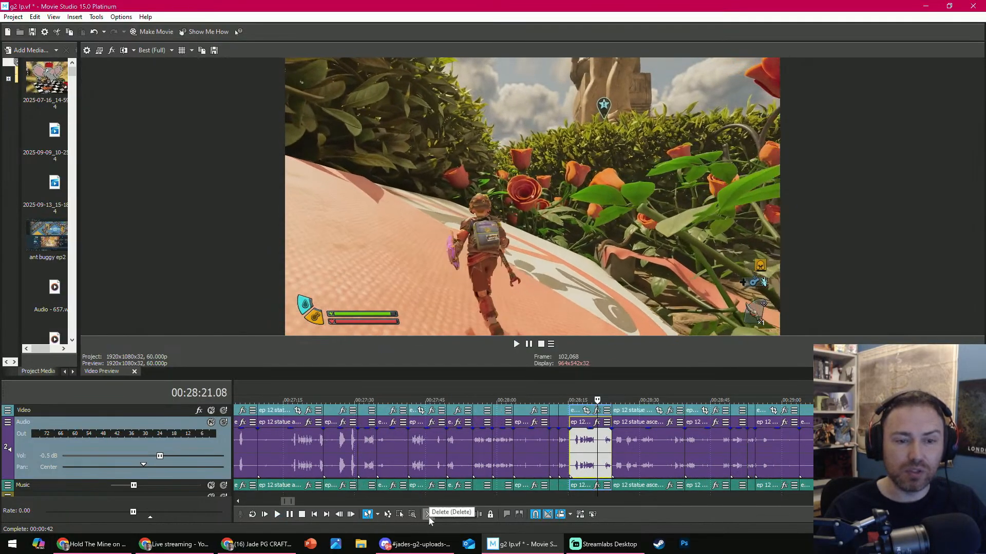
left_click(452, 515)
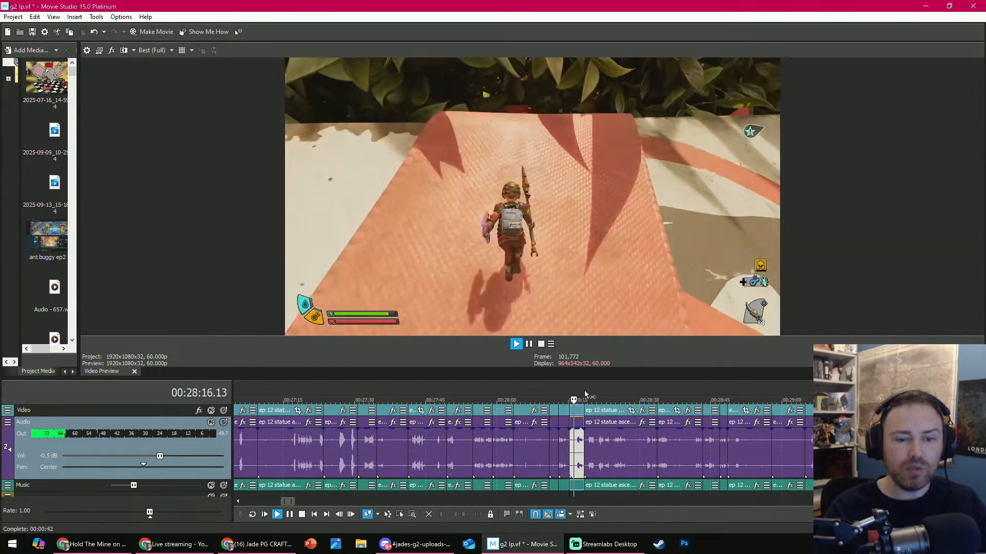
key("space")
left_click(562, 395)
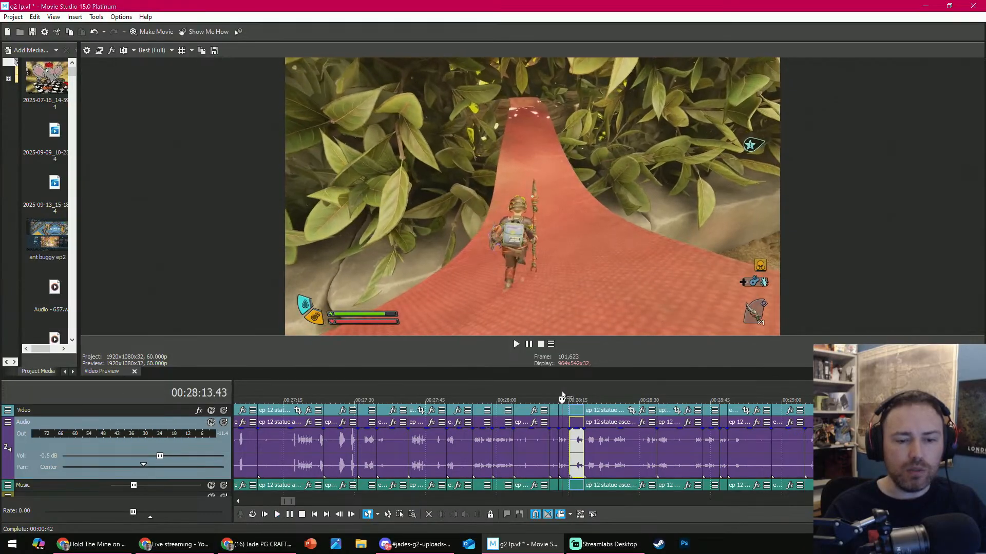
key("space")
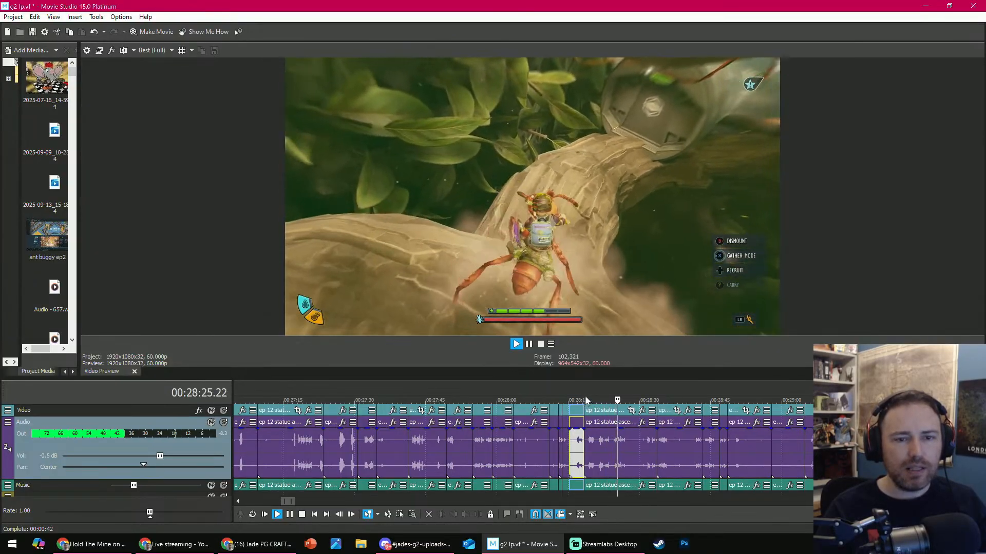
- Replay the branch-climbing footage from about 00:28:19 and trim the start of its clip to 00:28:24.21
left_click(587, 400)
scroll(588, 403, "up", 2)
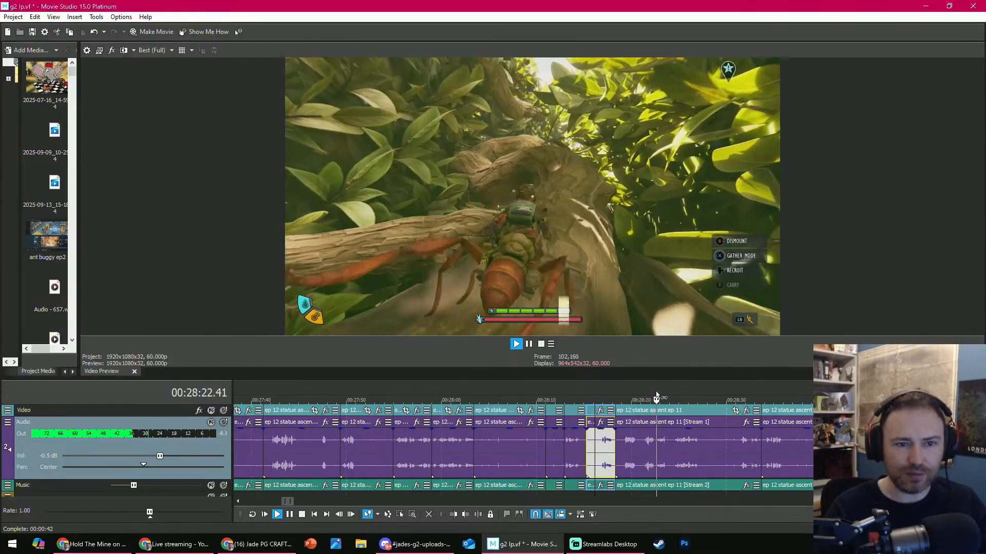
key("Return")
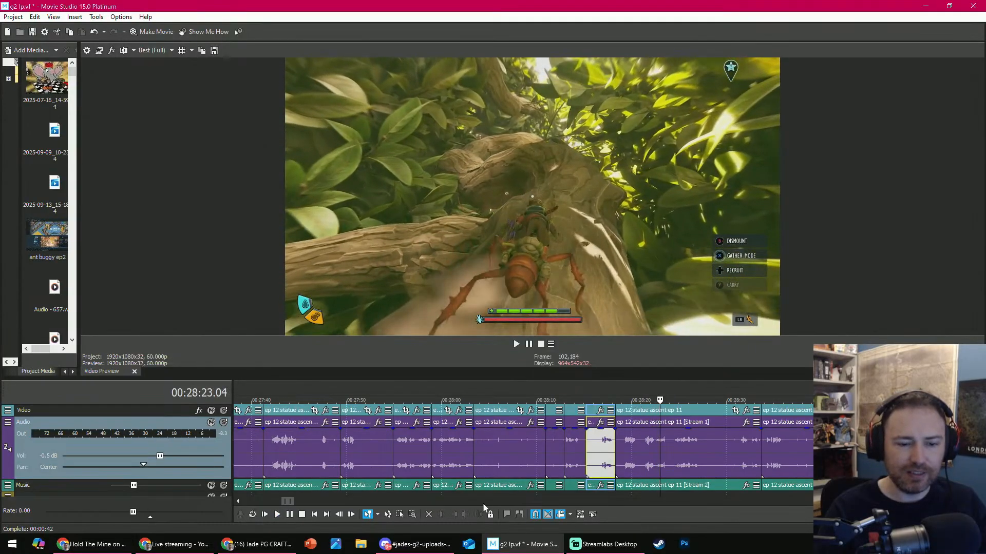
left_click(673, 398)
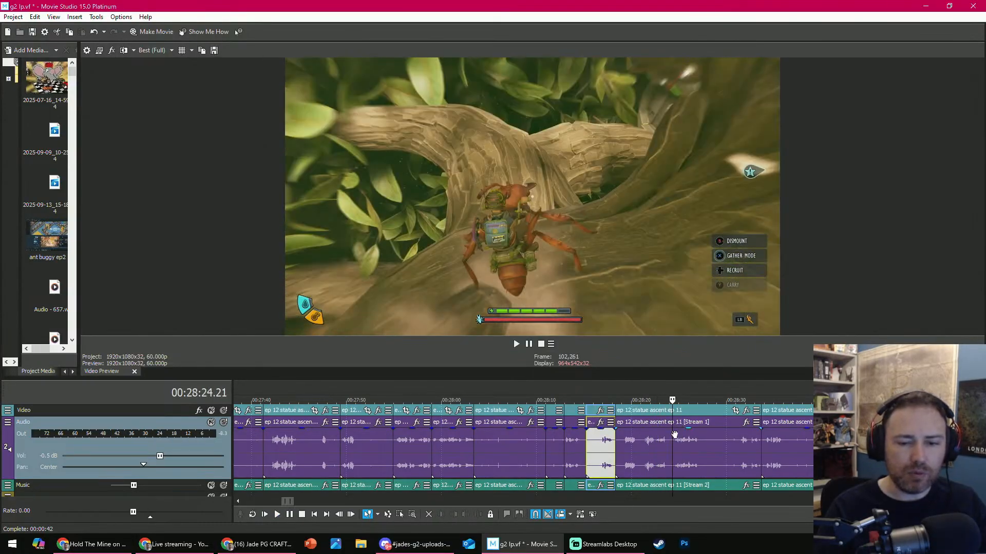
left_click(673, 440)
left_click(450, 515)
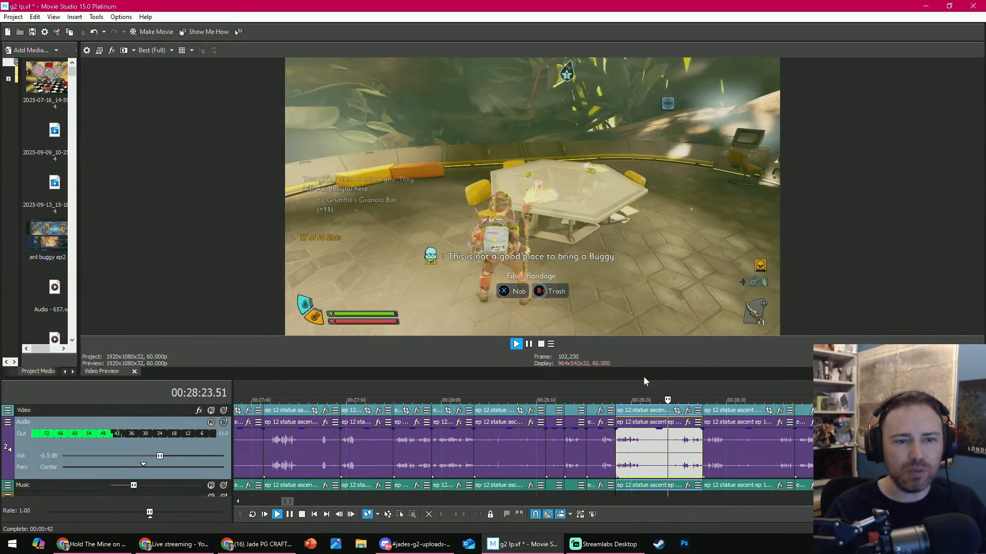
- Trim the end of the room footage clip at 00:28:24.54, and delete that clip
key("Return")
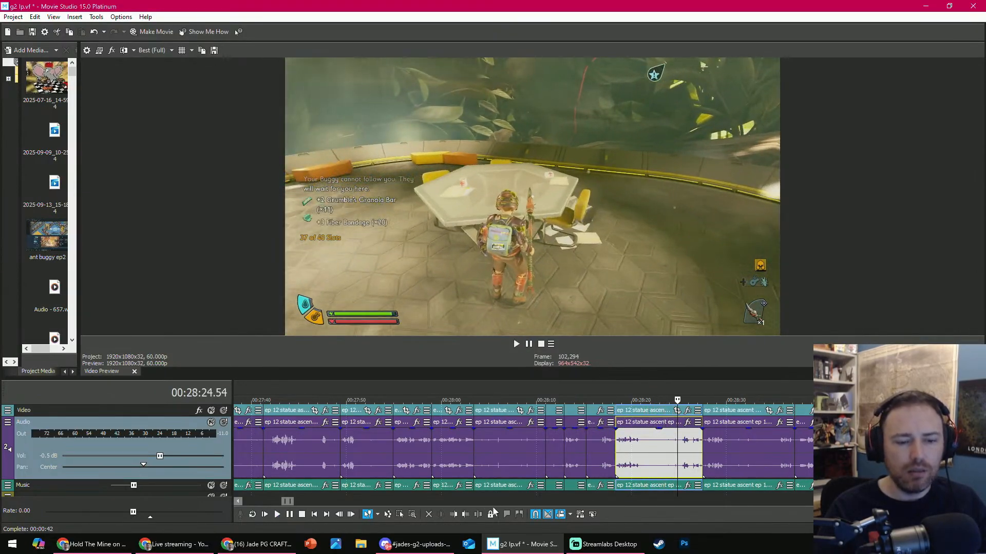
left_click(466, 514)
left_click(655, 449)
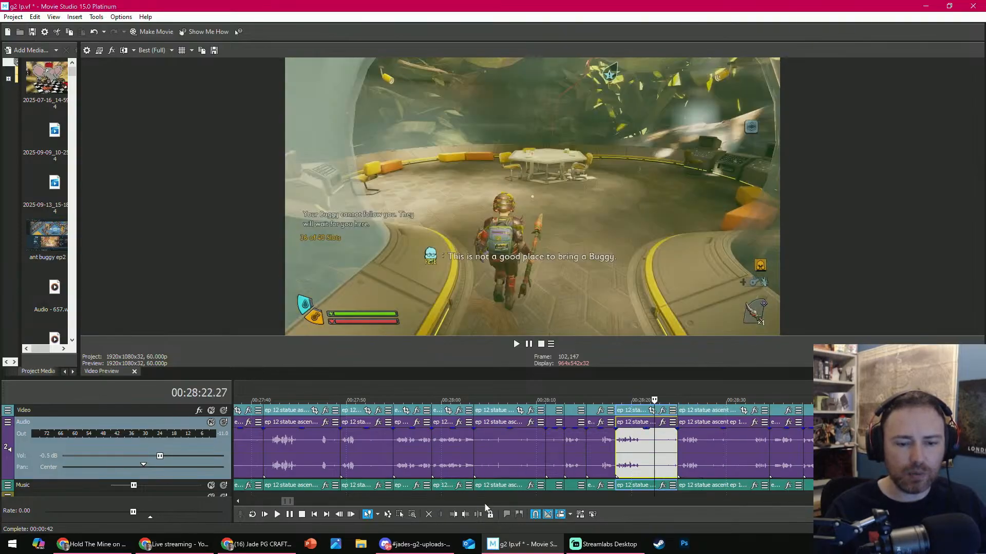
left_click(429, 515)
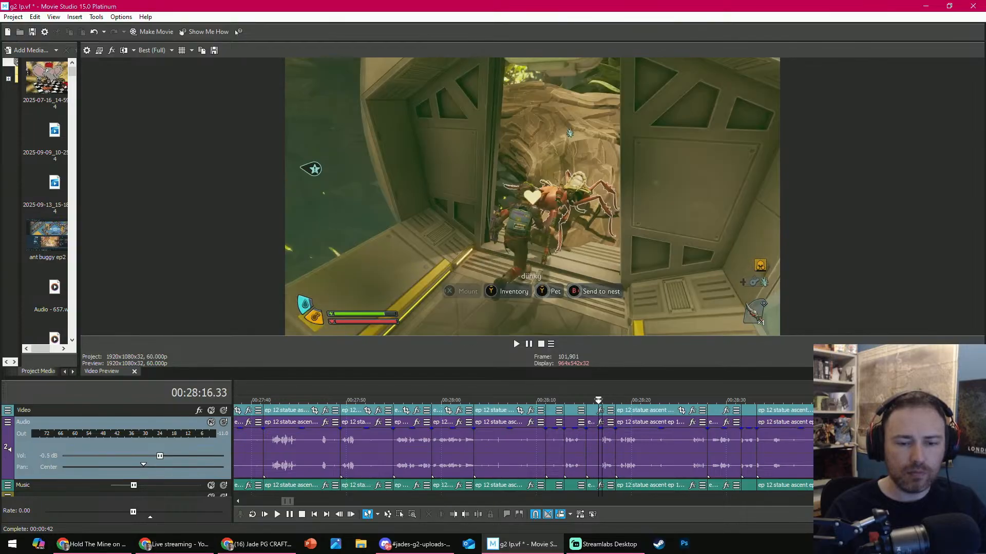
- Scrub ahead to about 00:28:32 and delete the consecutive clips from 00:28:18.21 through the one starting near 00:28:33
left_click_drag(598, 400, 746, 387)
left_click(635, 451)
left_click(747, 448)
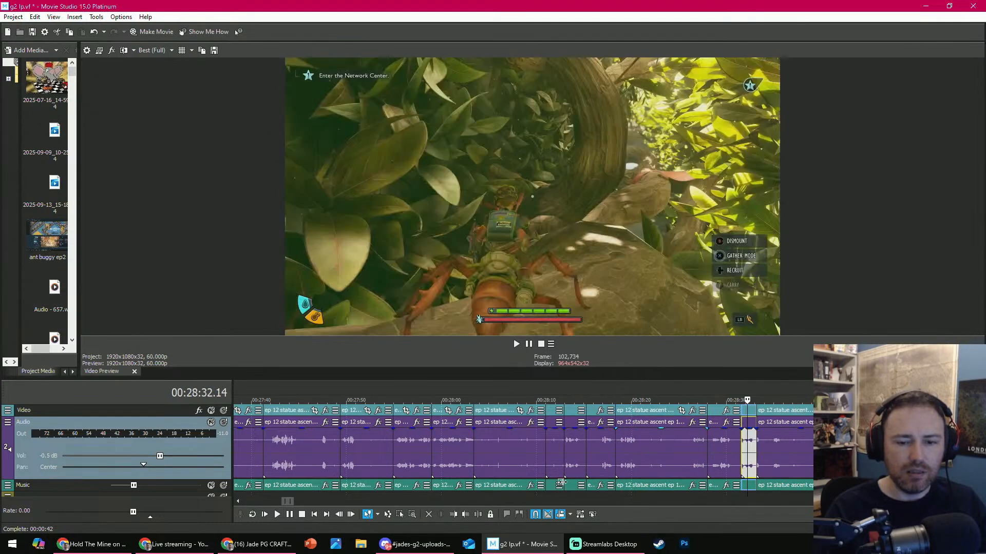
left_click(673, 461)
left_click(842, 451, "shift")
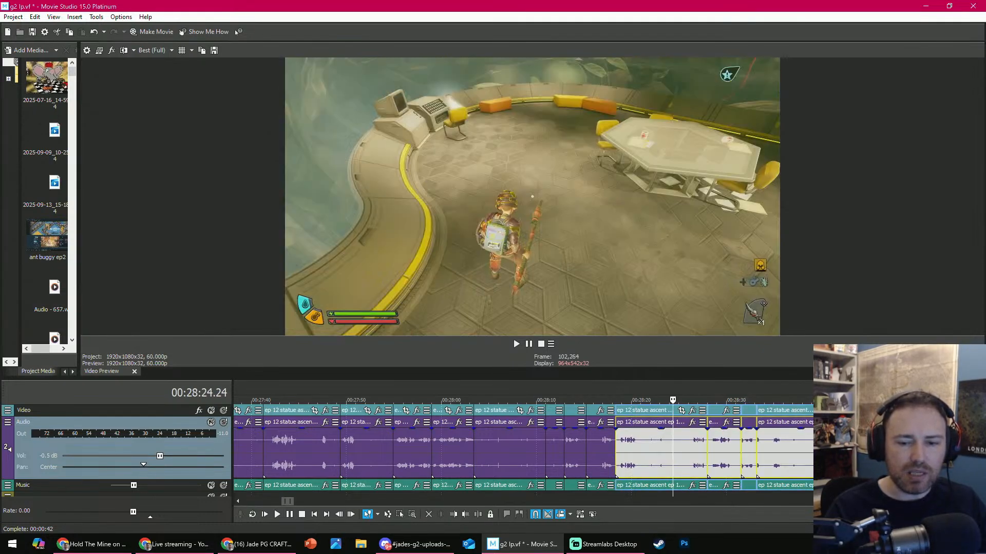
left_click(430, 513)
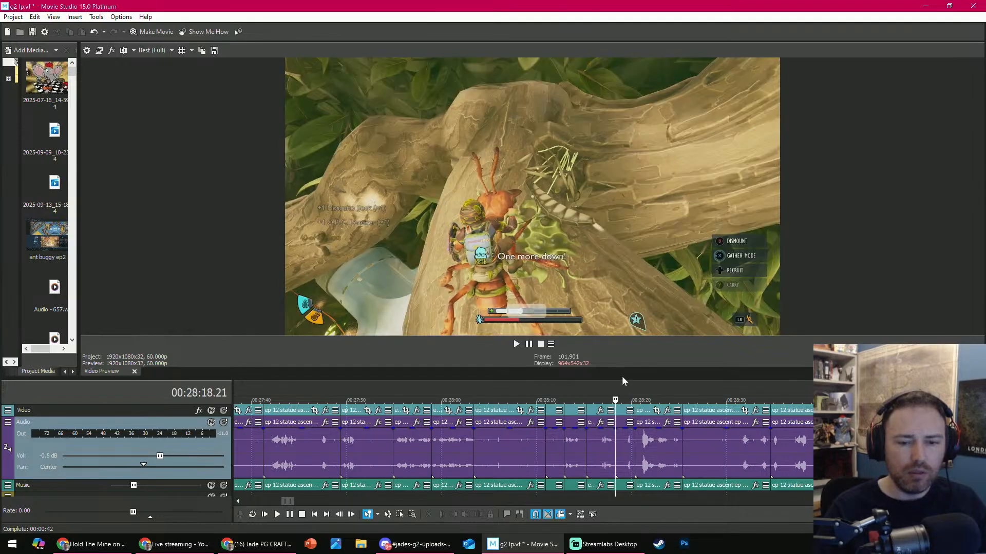
- Review the footage up to the O.R.C. Weaver fight near 00:28:37, and delete the two clips following 00:28:18.21
left_click_drag(621, 375, 603, 333)
left_click_drag(602, 363, 776, 391)
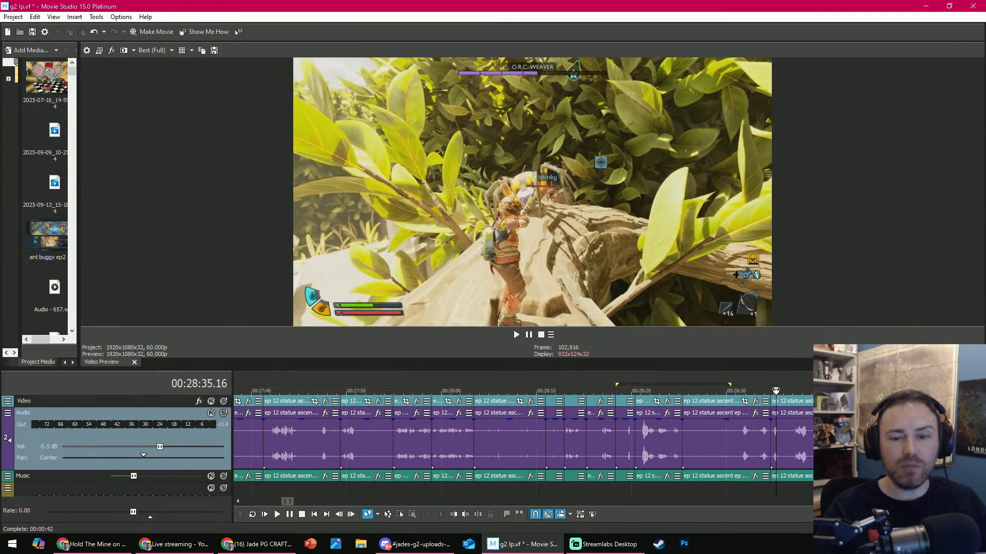
scroll(663, 396, "down", 1)
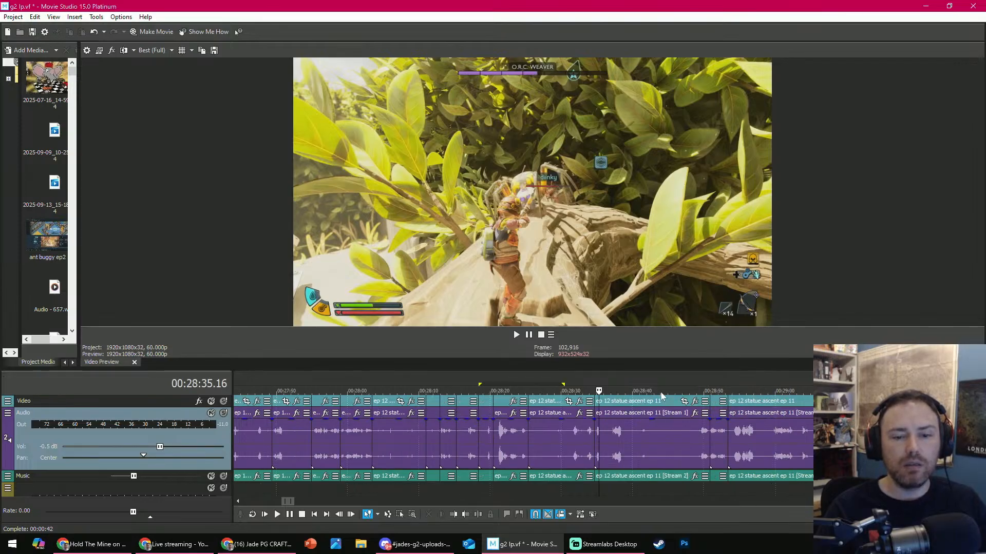
left_click_drag(585, 391, 614, 391)
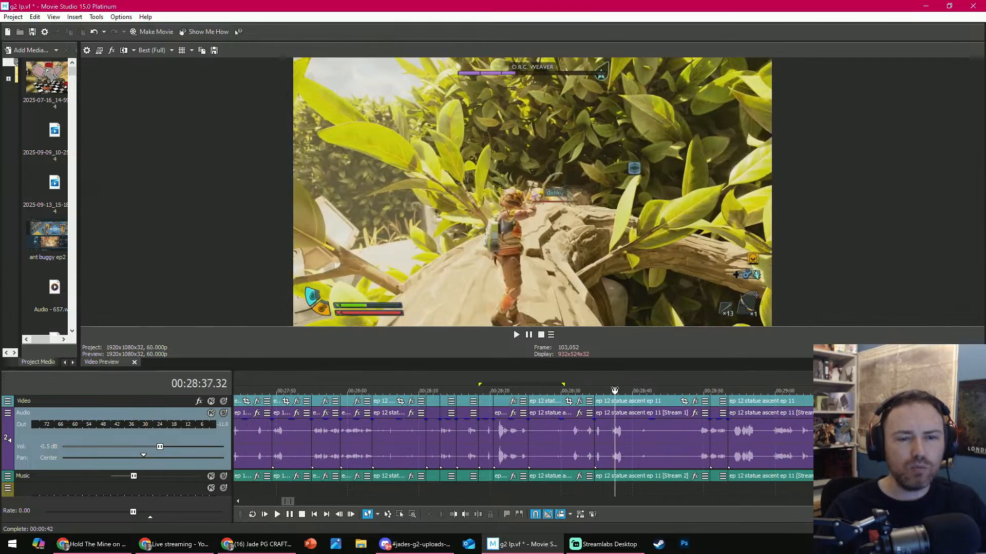
left_click_drag(542, 392, 487, 427)
left_click(483, 431)
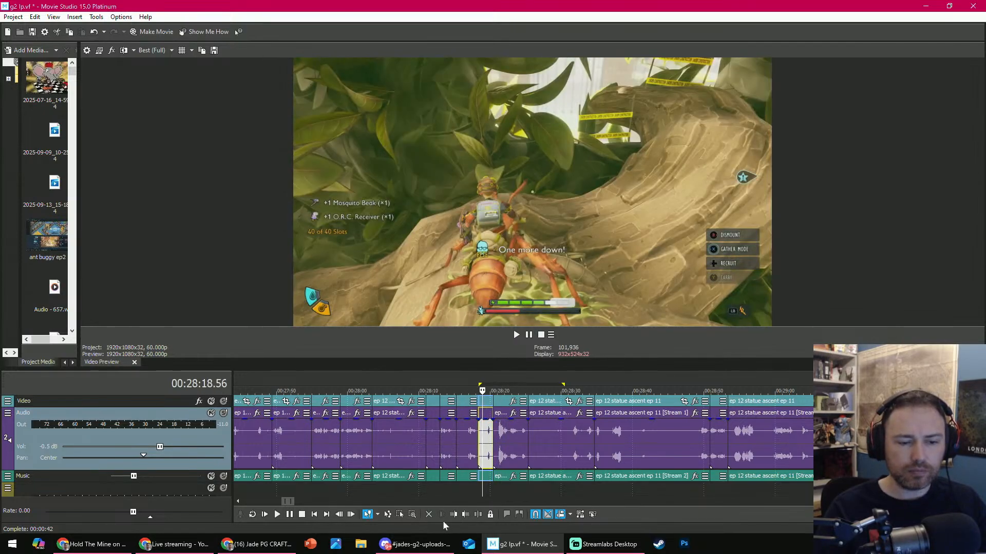
left_click(428, 515)
left_click(491, 446)
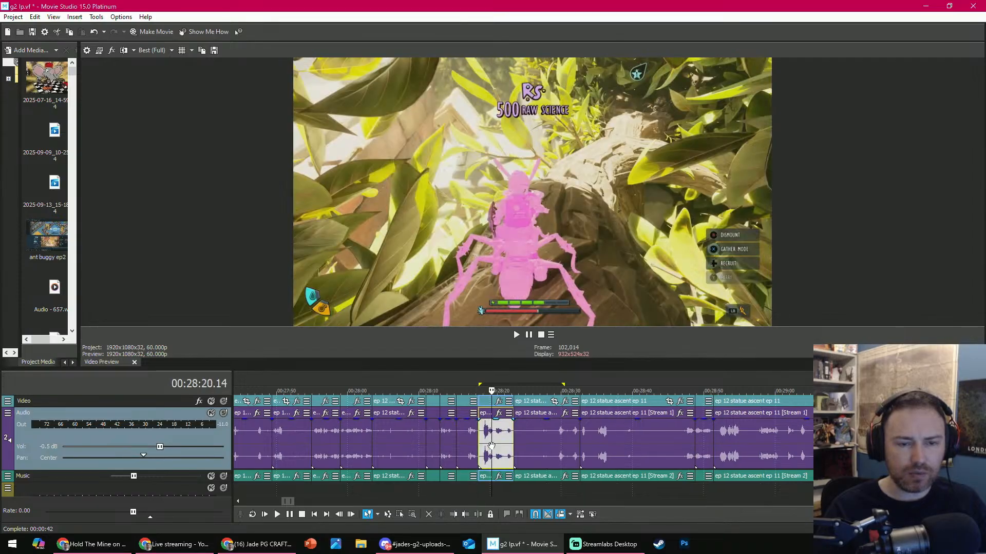
left_click(428, 515)
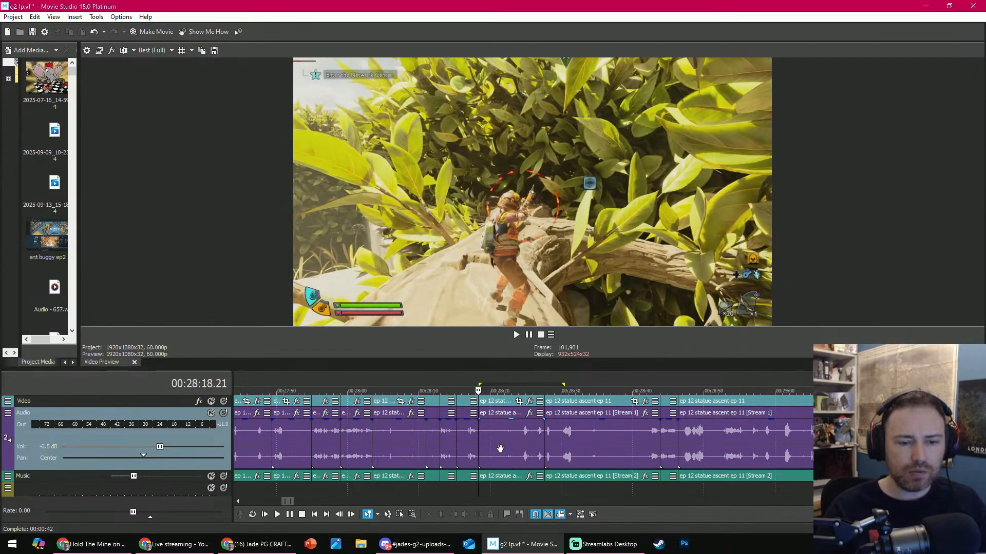
- Trim the start of the O.R.C. Weaver clip at 00:28:18.21 to the branch-riding frame at 00:28:24.29
left_click(521, 394)
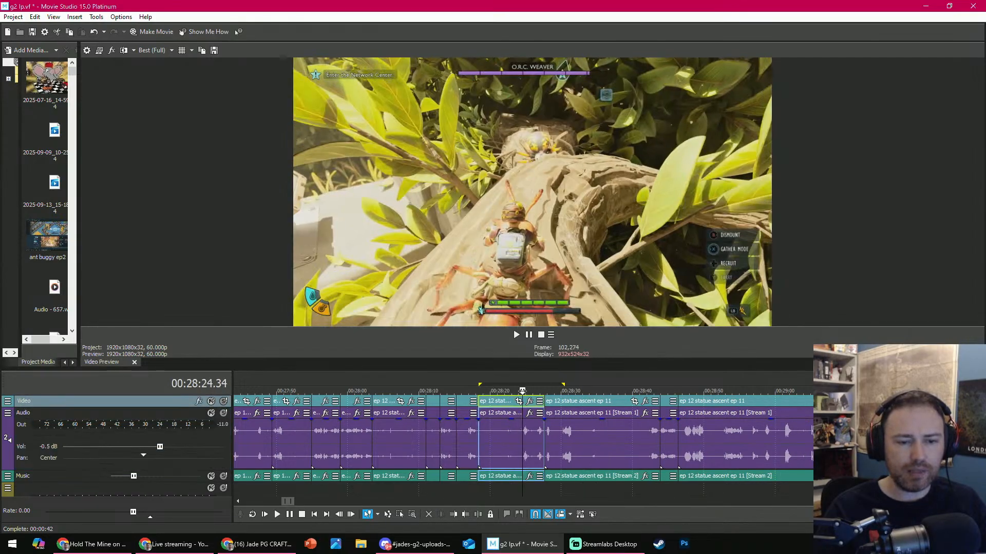
left_click(521, 488)
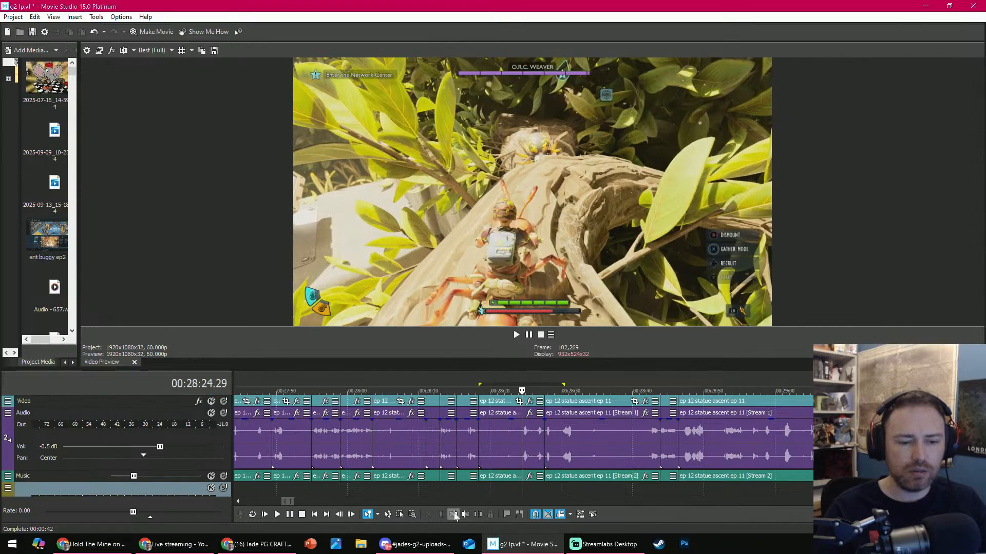
left_click(454, 514)
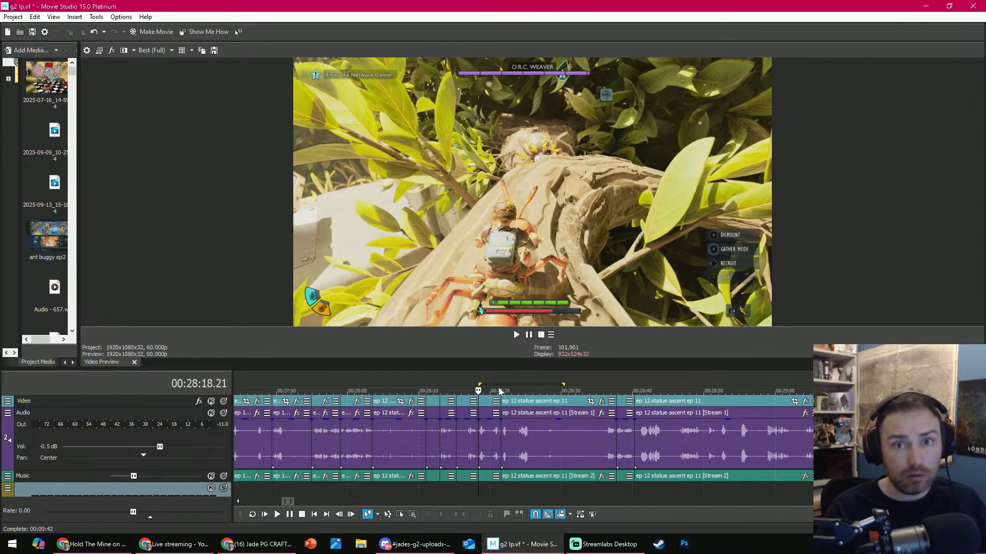
- Split the O.R.C. Weaver fight clip at 00:28:25.26 and trim the start of its second part to about 00:28:36
key("space")
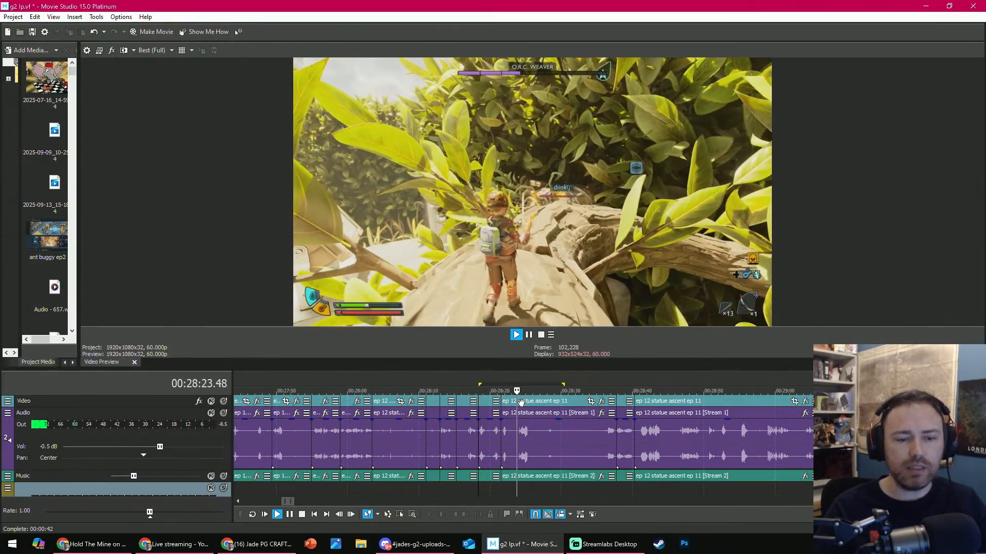
key("space")
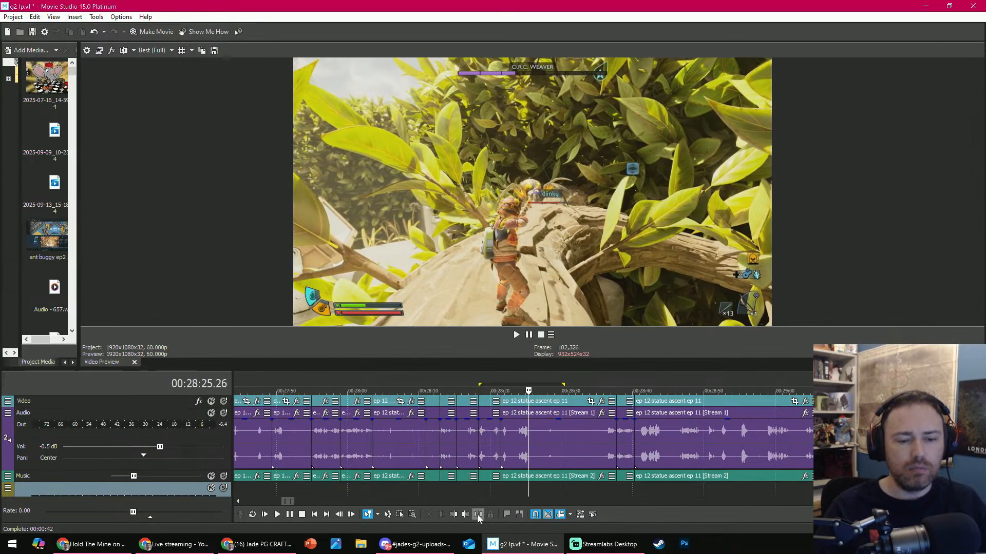
left_click(478, 515)
left_click(583, 393)
left_click(604, 393)
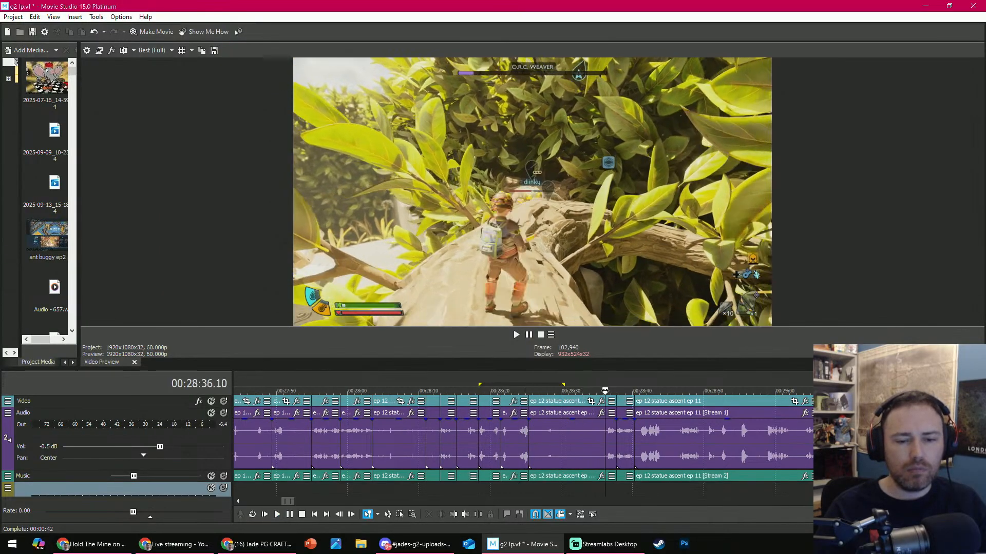
left_click(459, 516)
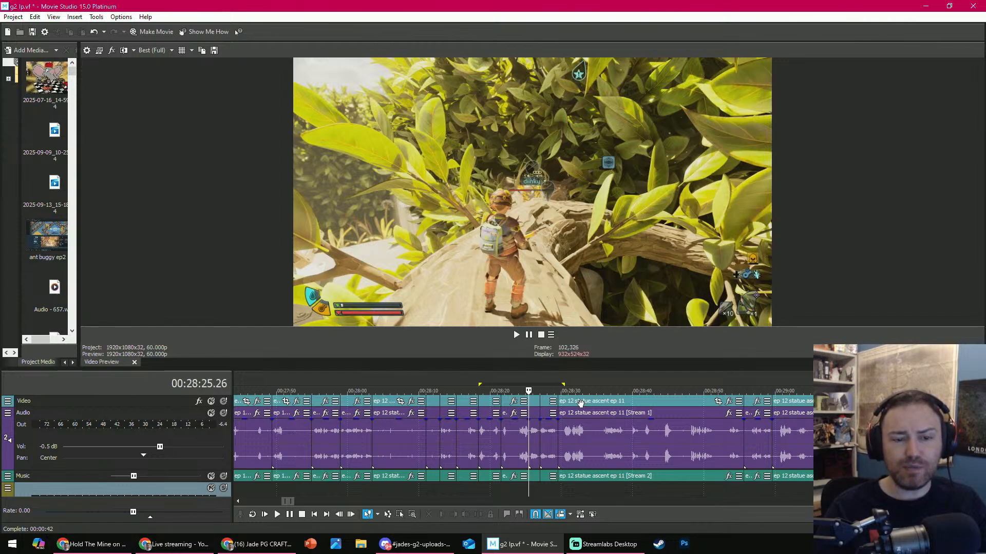
- Replay the O.R.C. Weaver fight from 00:28:18.21 and delete the short Feather Arrow pickup clip starting at 00:28:27.00
key("space")
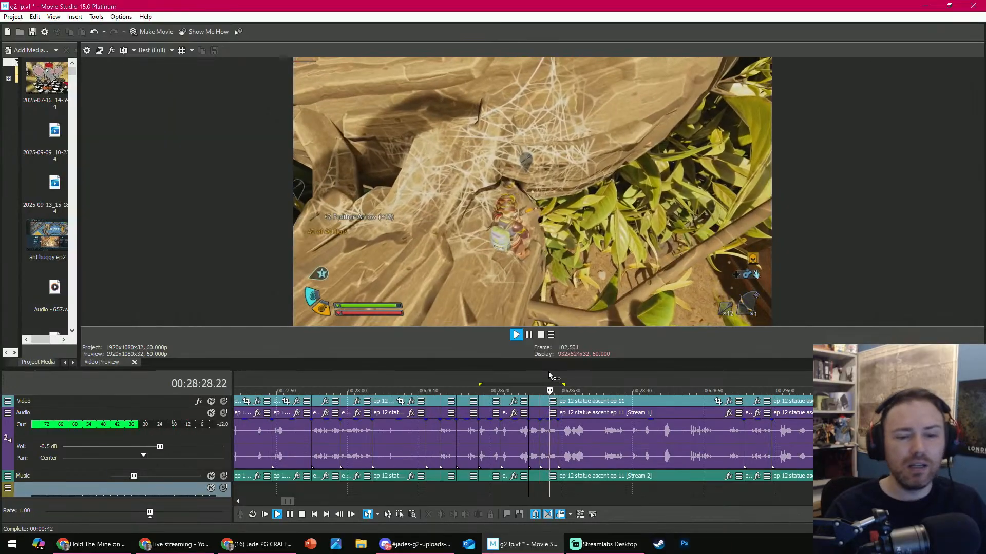
key("Return")
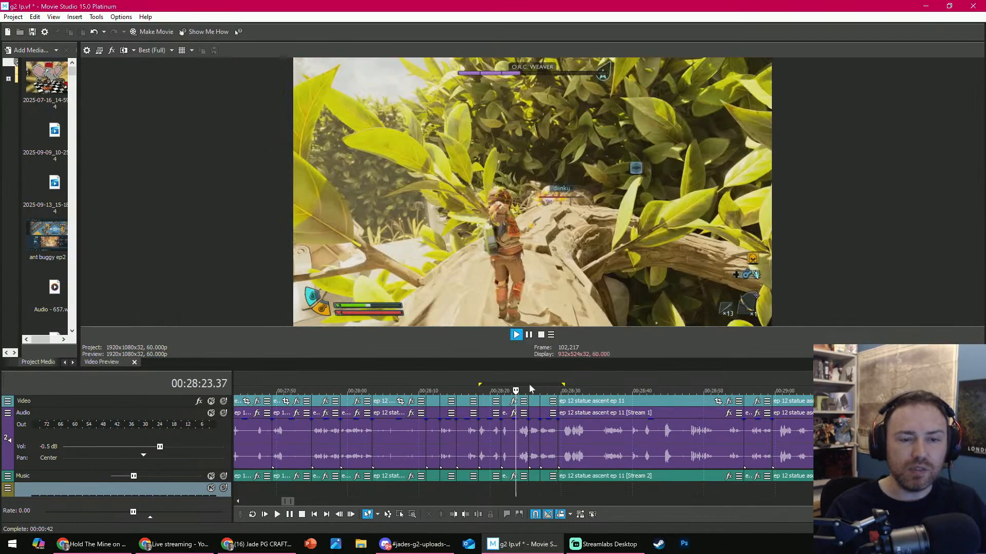
key("Return")
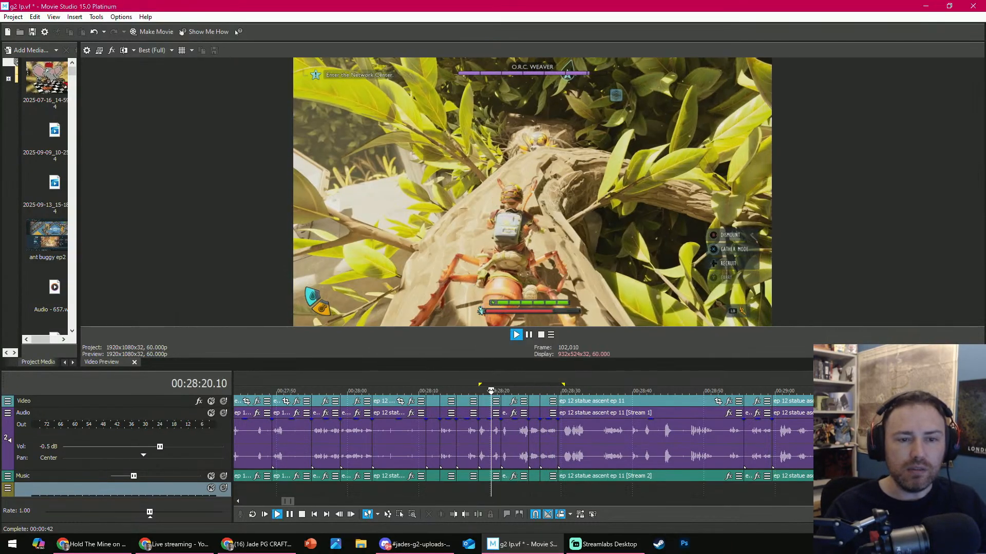
key("Return")
key("Return")
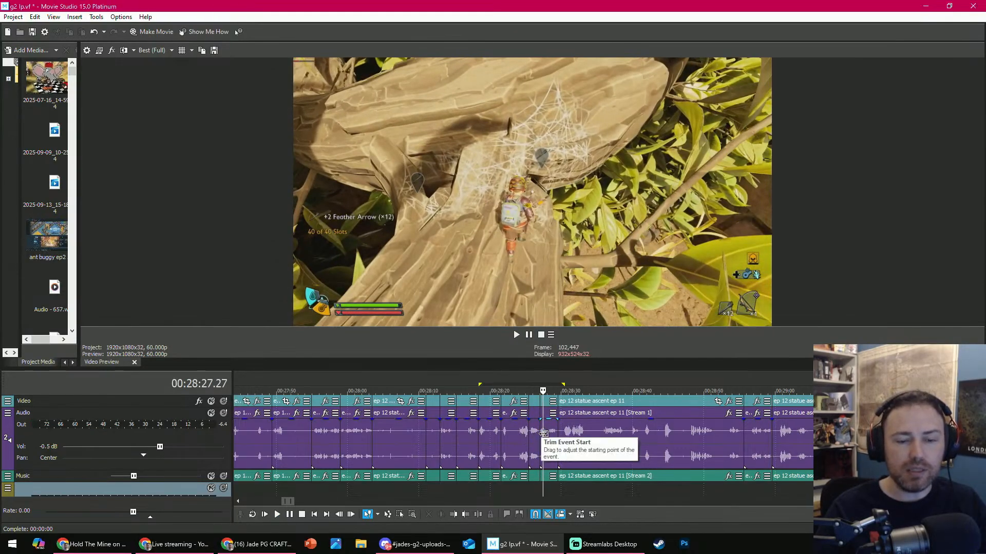
key("space")
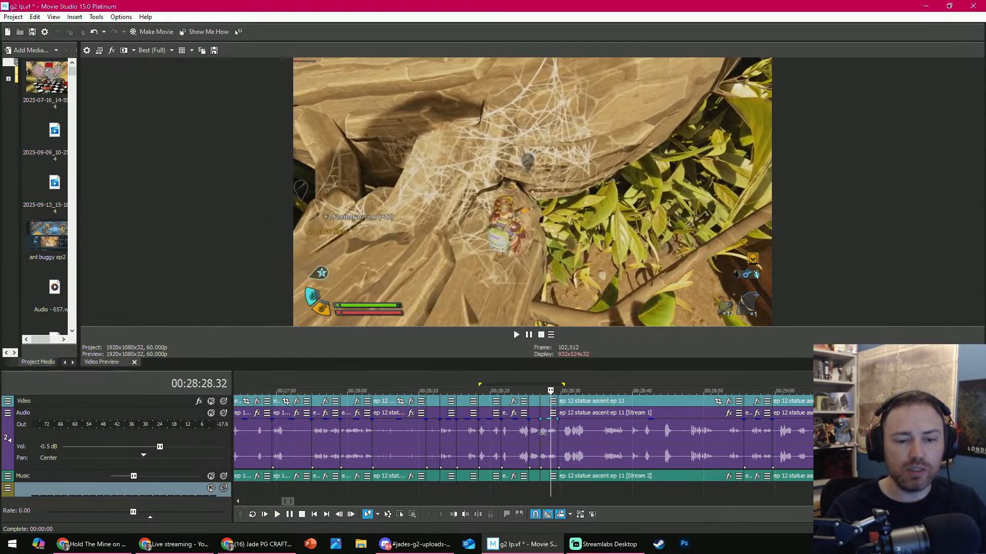
left_click(530, 395)
key("space")
scroll(545, 440, "up", 1)
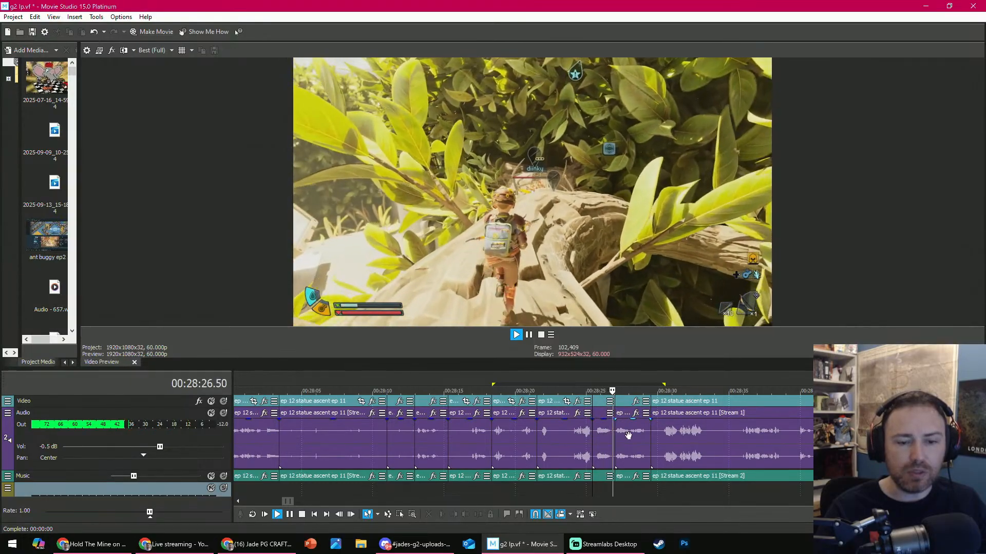
left_click(628, 437)
key("space")
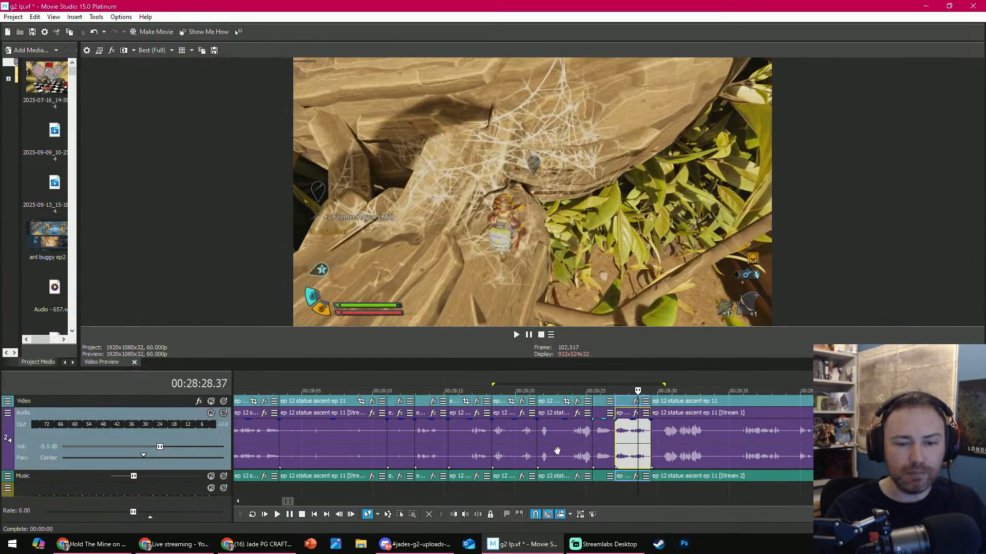
left_click(428, 516)
- Scrub through the long ant-riding clip starting at 00:28:27.00, and delete it together with the short clip following it
scroll(551, 447, "down", 1)
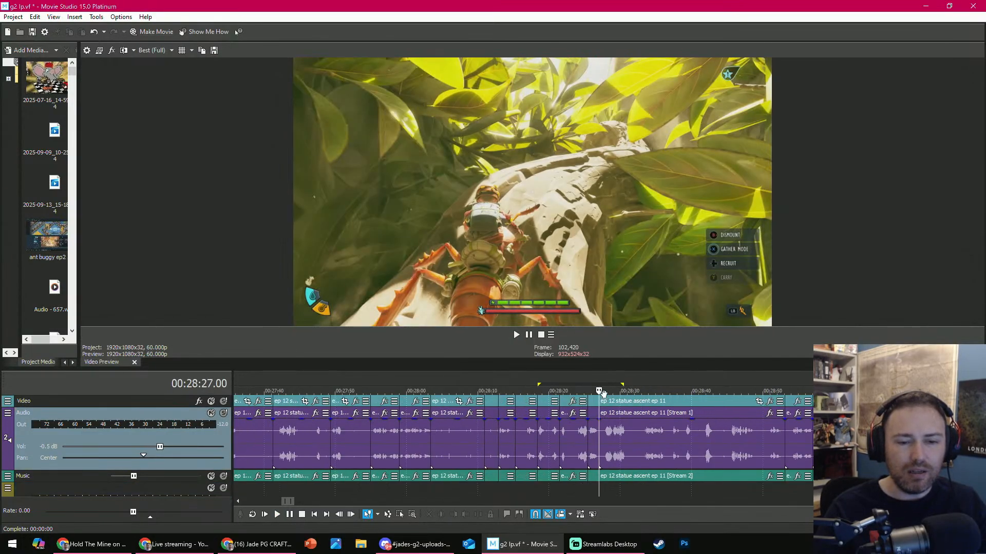
left_click_drag(603, 394, 810, 383)
left_click(717, 437)
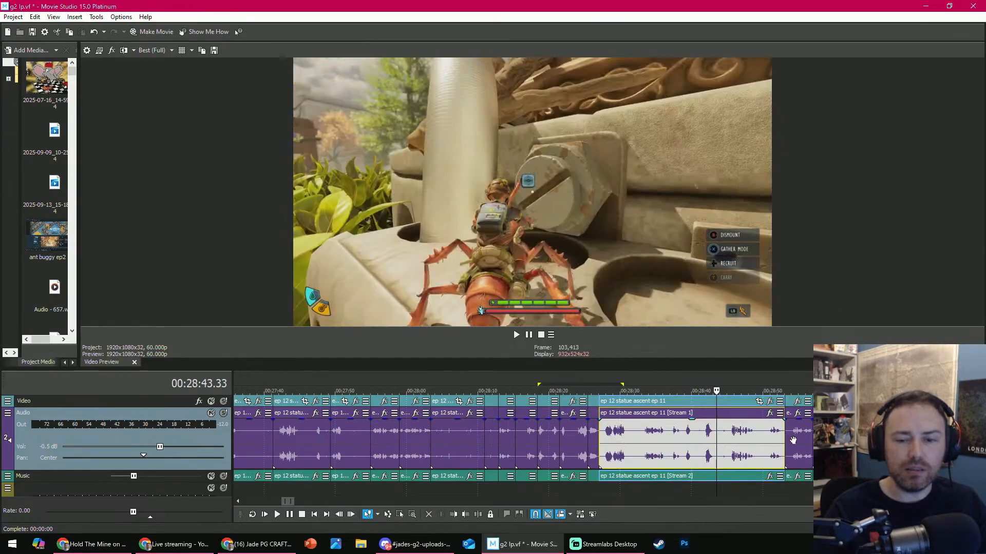
left_click(799, 441, "ctrl")
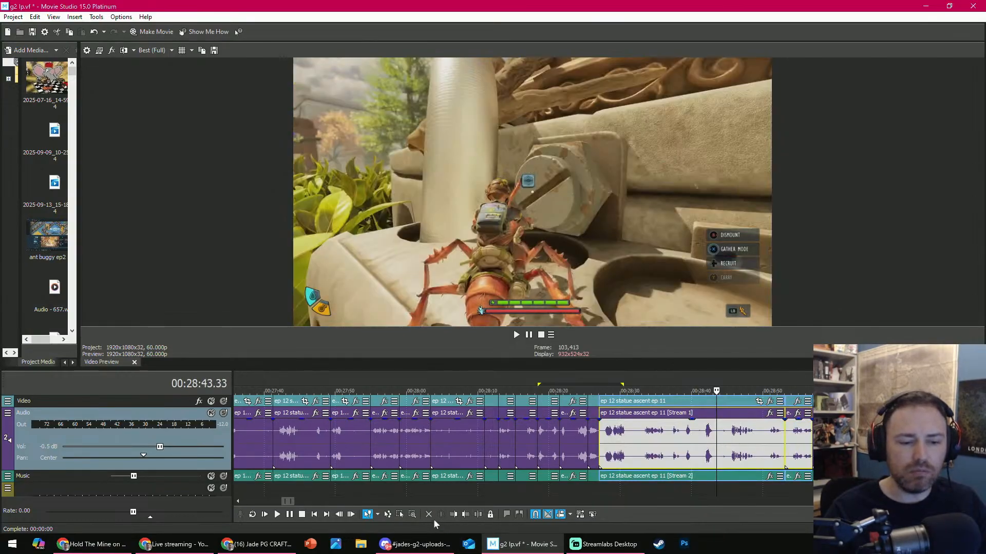
key("Delete")
- Play the footage from 00:28:27.00 and trim the end of its clip at 00:28:32.14
key("space")
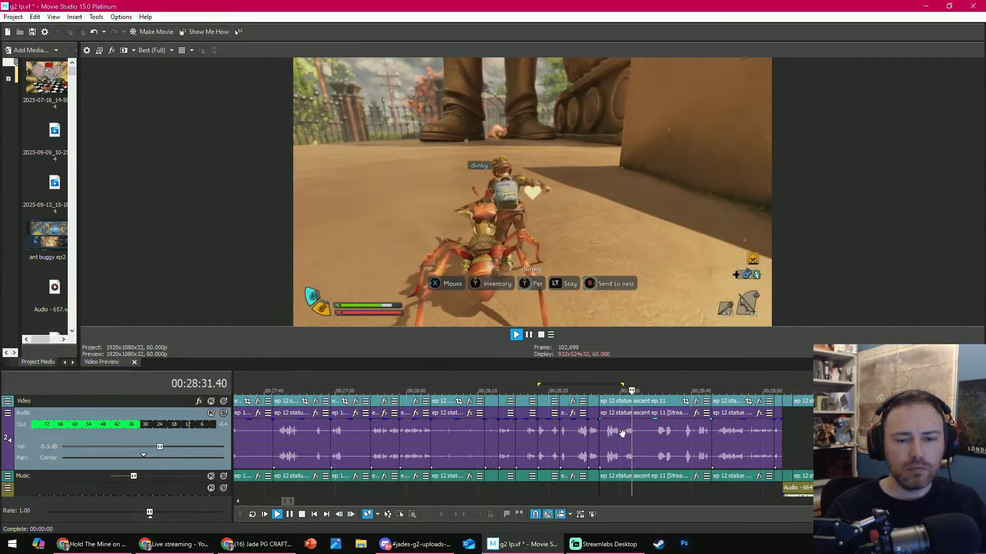
key("space")
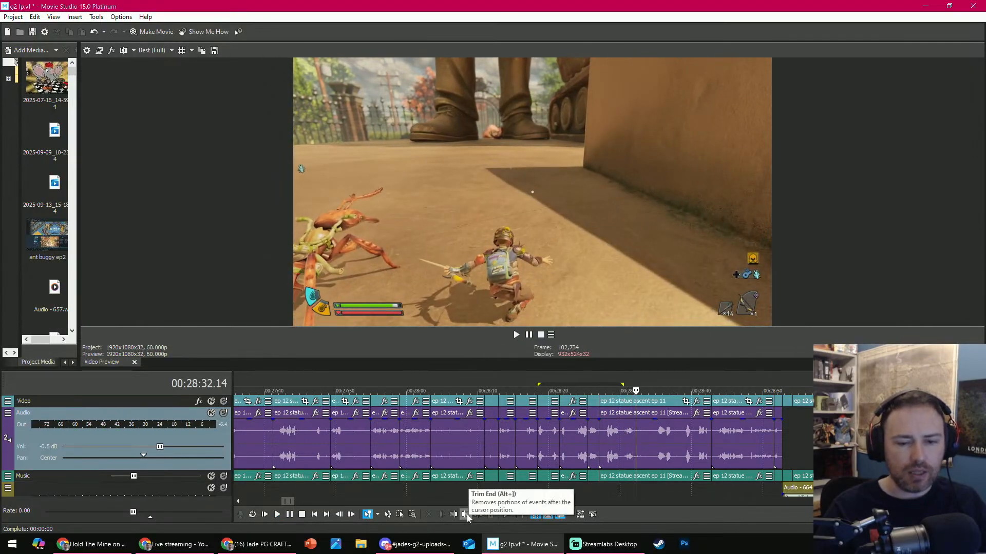
left_click(464, 515)
- Review the ant-riding clip following the 00:28:32.14 cut up to about 00:28:37, and delete that clip
left_click(515, 334)
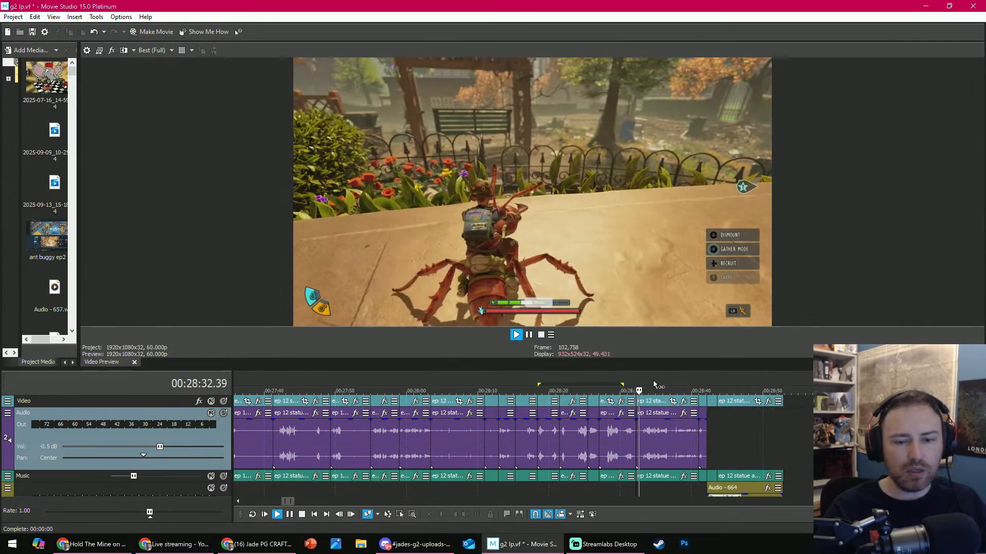
key("space")
scroll(461, 406, "down", 5)
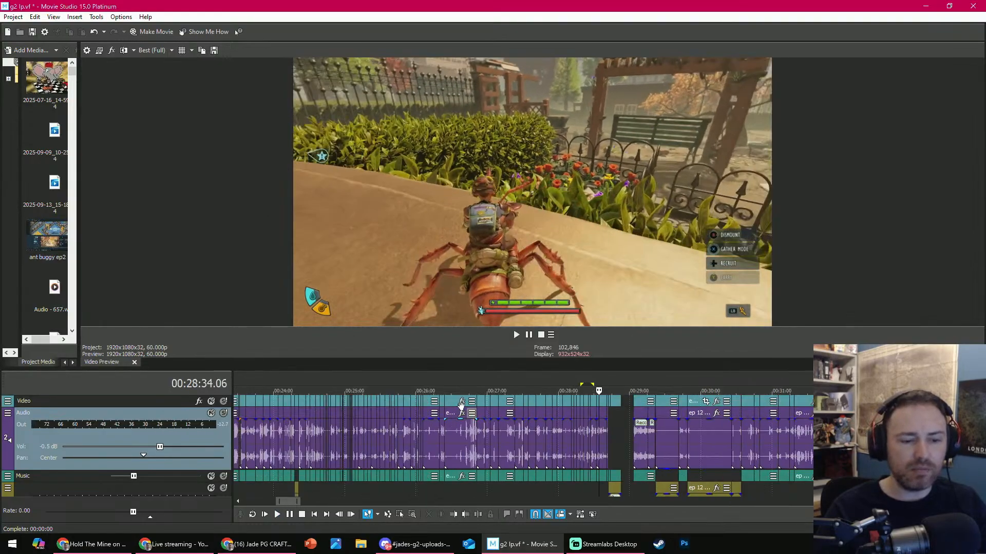
scroll(265, 426, "down", 5)
scroll(648, 426, "up", 10)
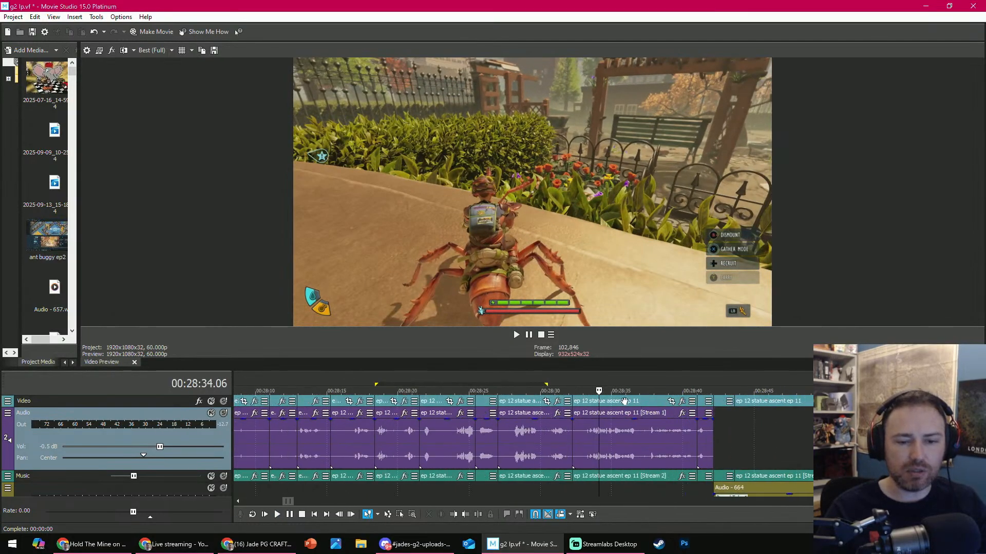
left_click_drag(624, 393, 662, 385)
left_click(651, 433)
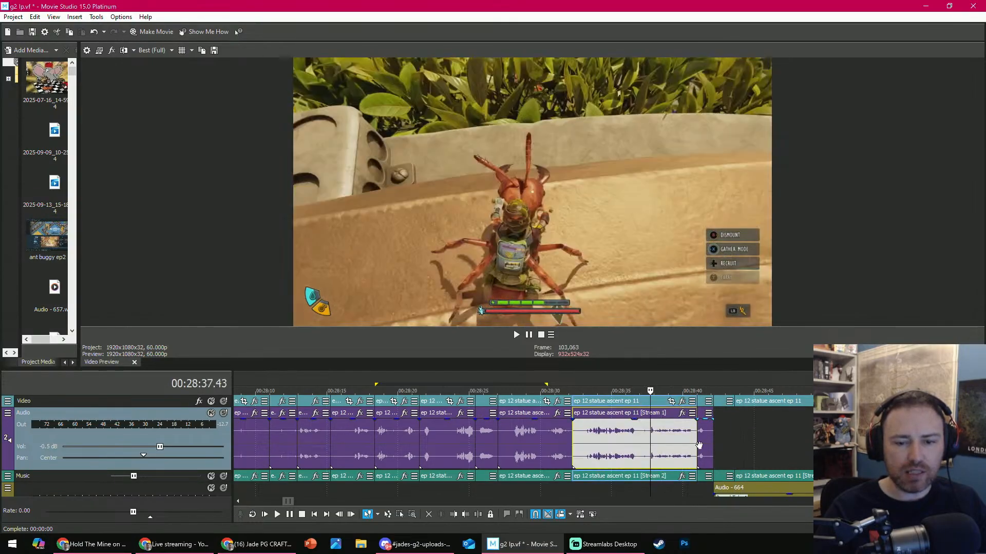
left_click(701, 445)
left_click(645, 444)
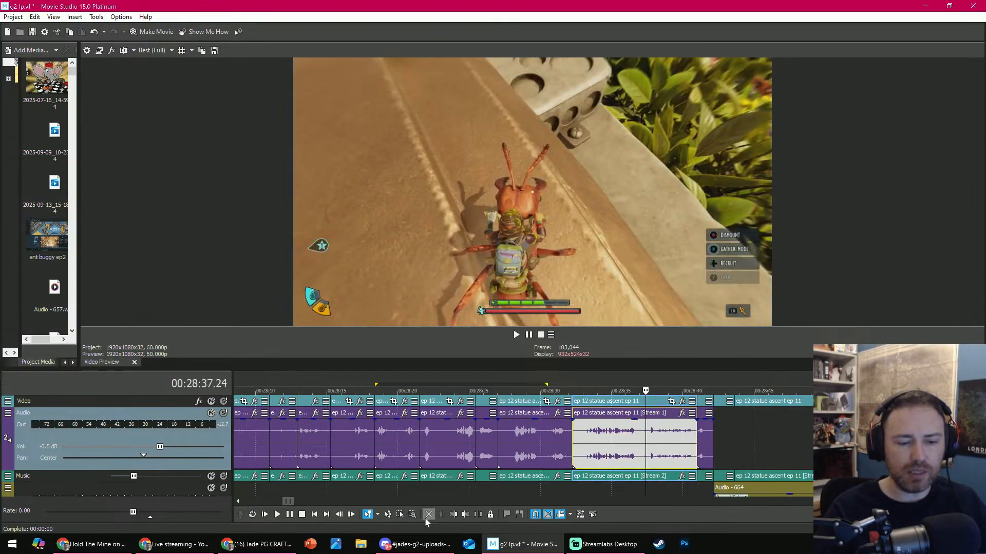
left_click(429, 515)
- Delete the Crow Feather clip starting at 00:28:34.51, and remove the Audio - 664 clip beneath it with automatic ripple turned off
key("space")
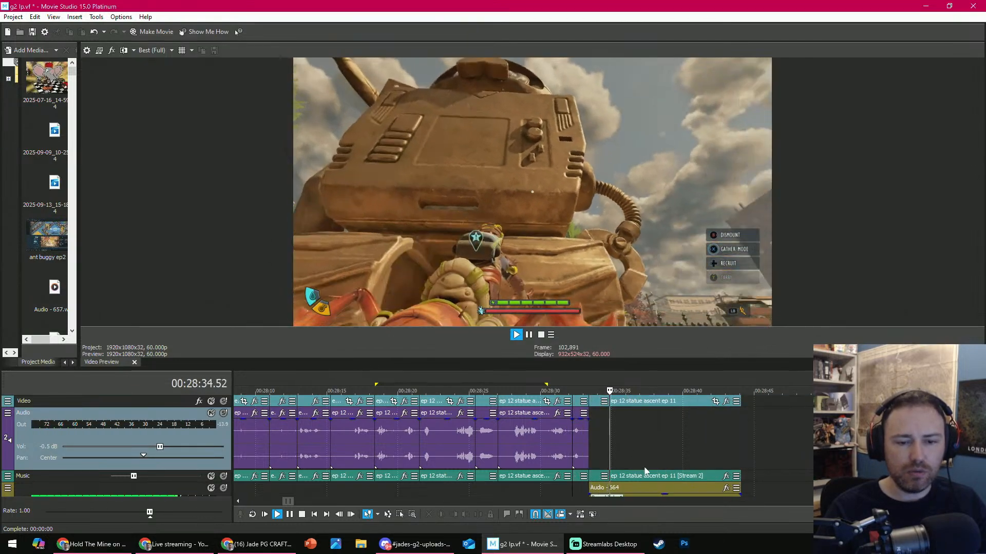
key("space")
left_click(651, 479)
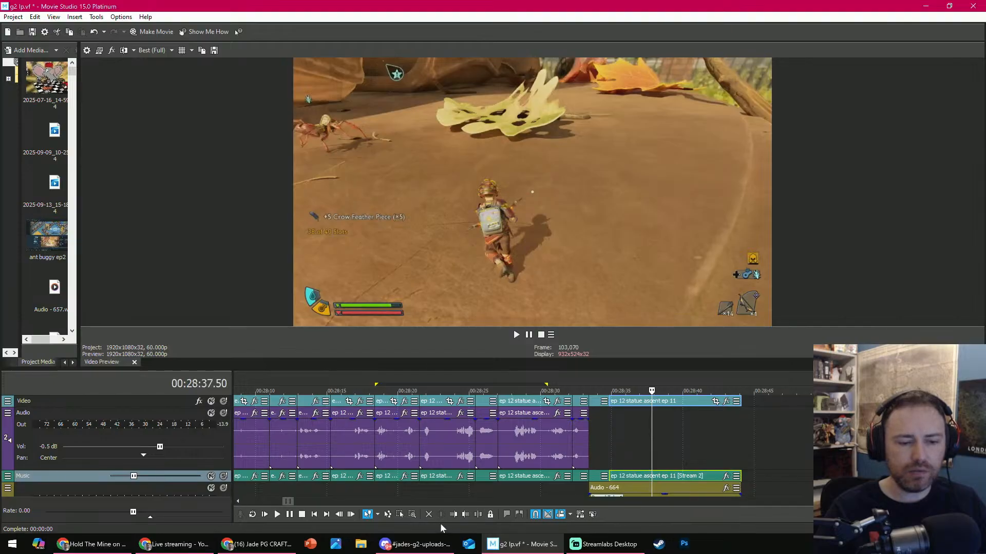
left_click(428, 516)
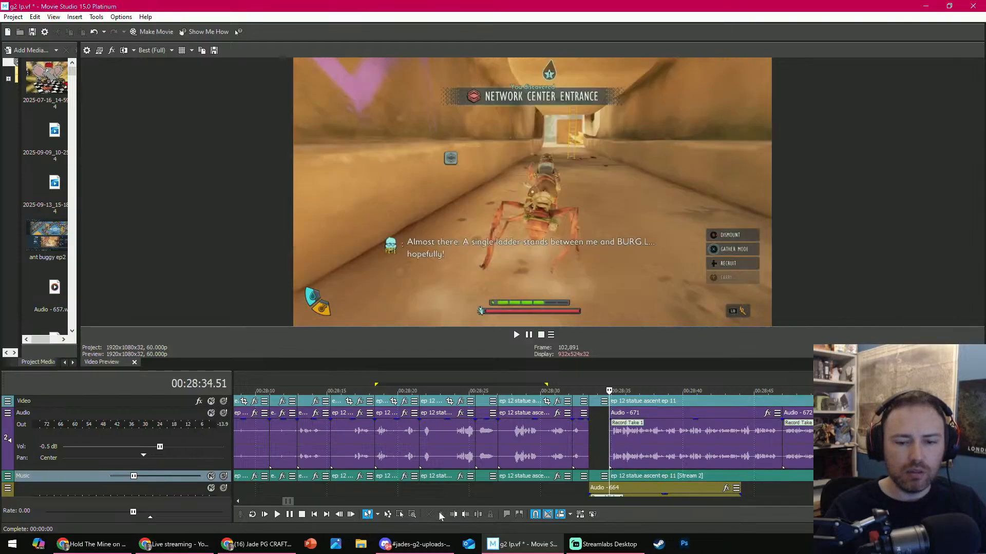
left_click(653, 491)
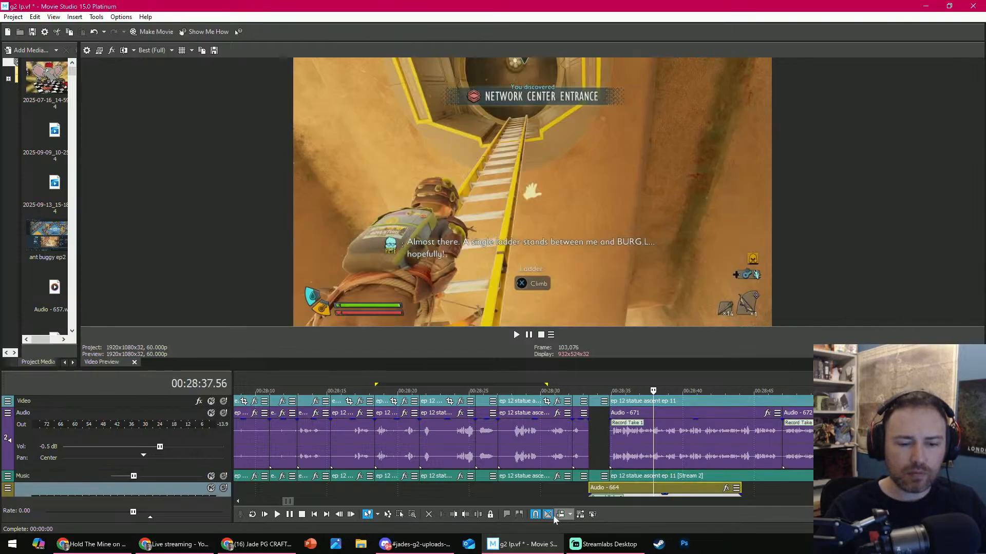
left_click(428, 514)
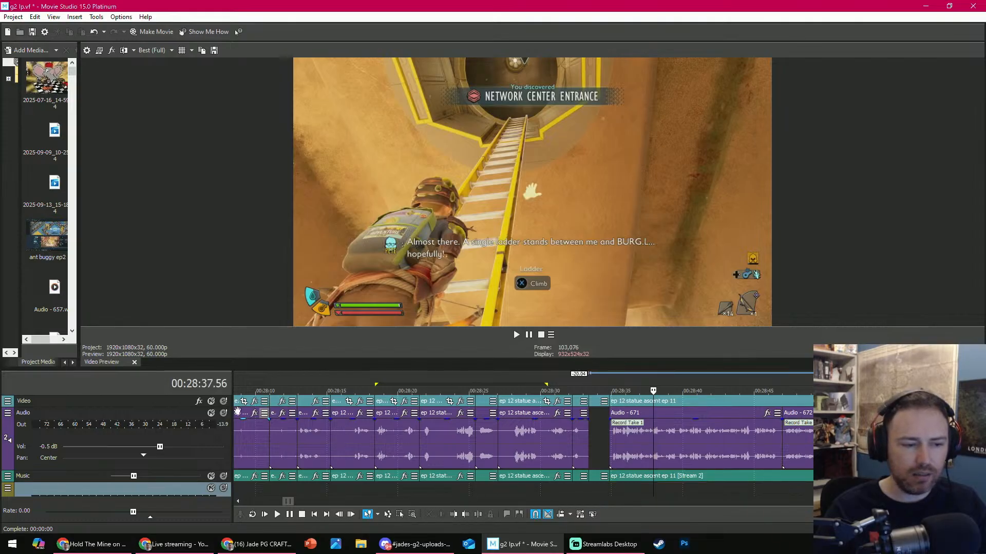
- Resize the tracks to show small thumbnails on the Video track, a compact Audio track, and the lowest audio track's volume control
left_click_drag(172, 418, 195, 461)
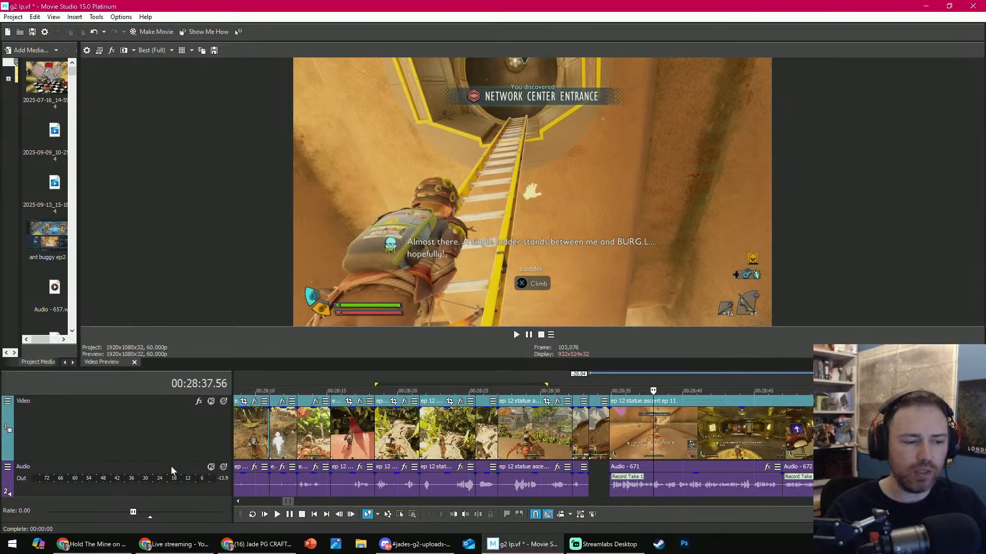
left_click_drag(181, 463, 172, 419)
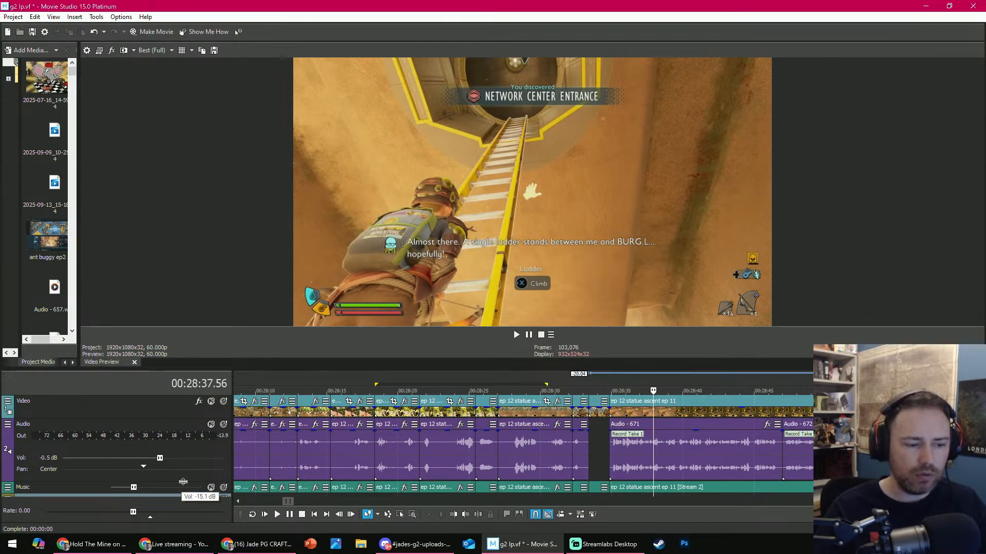
left_click_drag(183, 482, 177, 465)
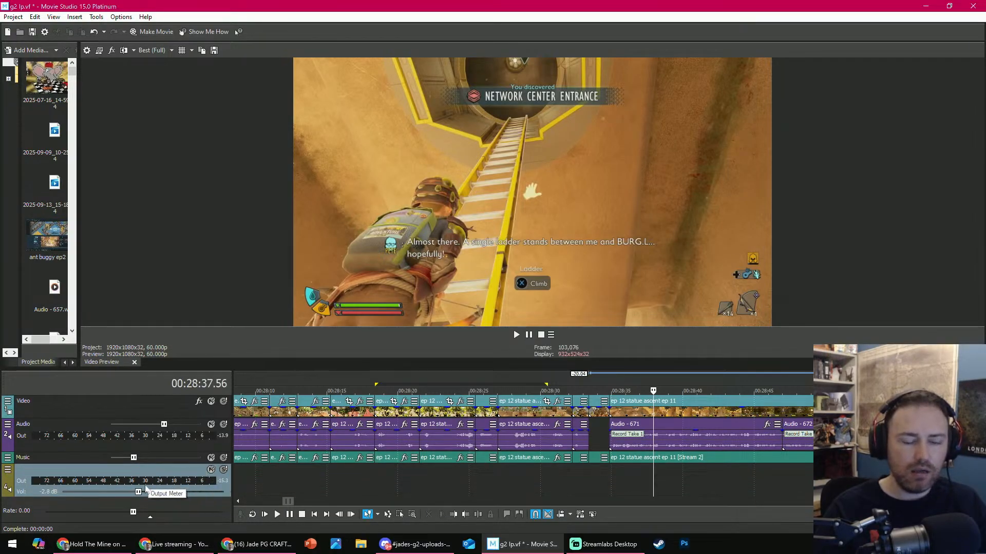
scroll(631, 477, "down", 6)
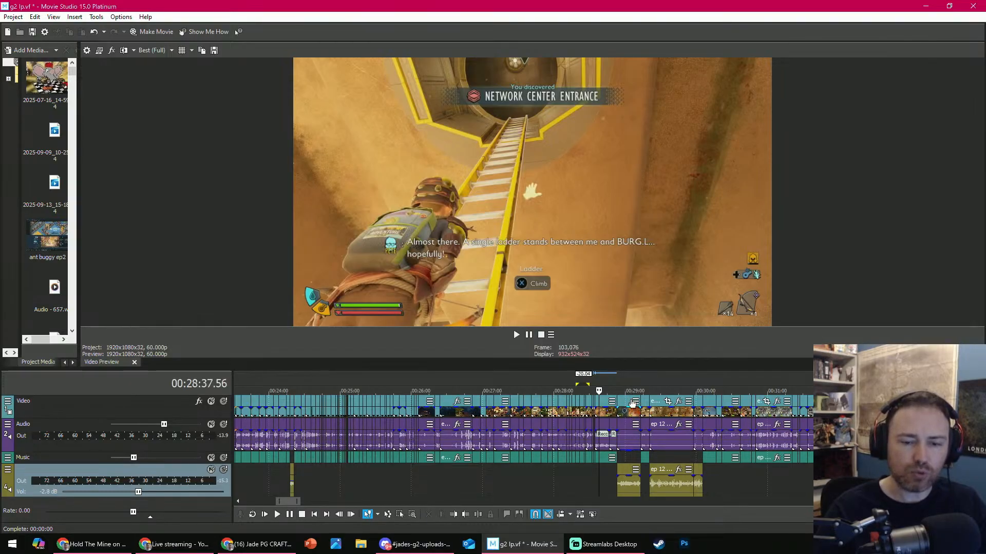
scroll(183, 426, "down", 1)
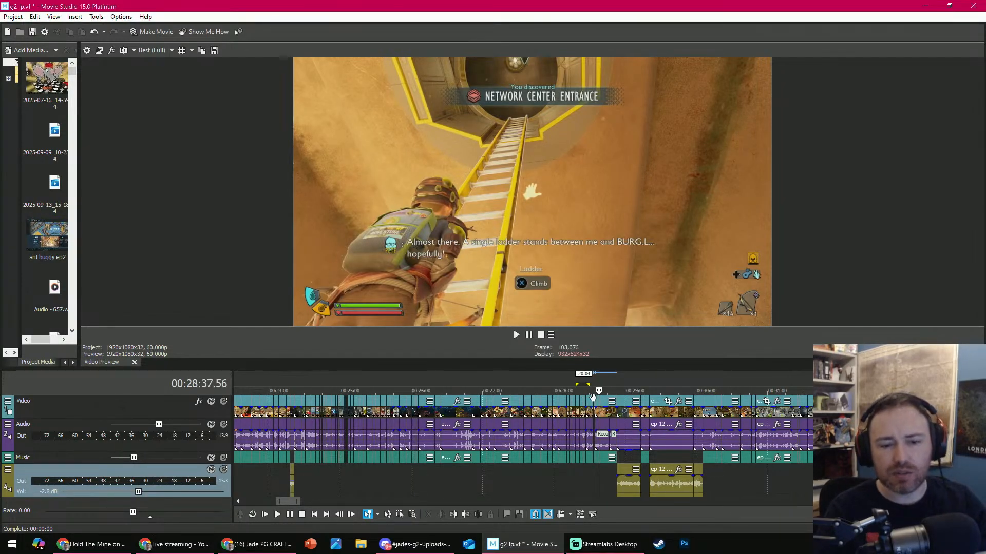
scroll(611, 402, "up", 3)
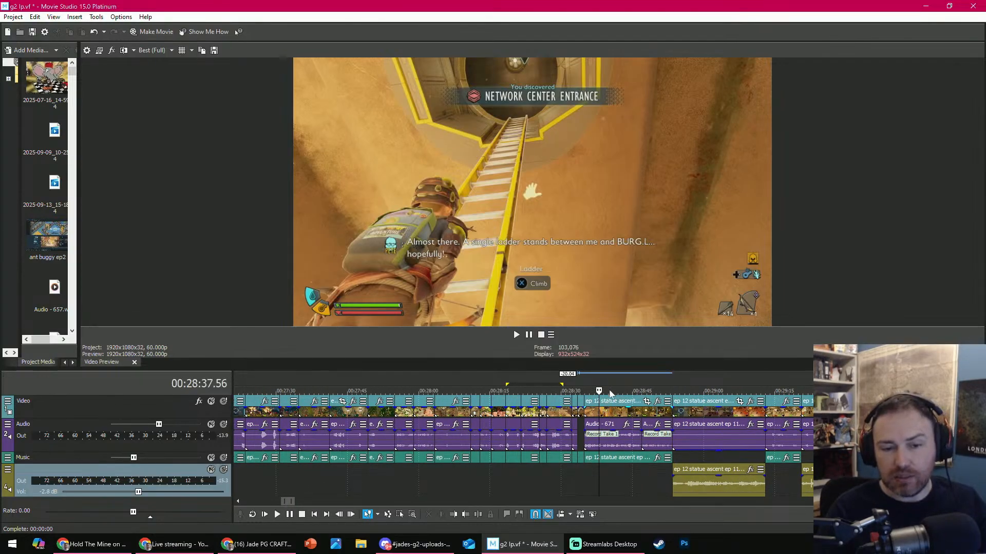
- Play the footage from 00:28:33.24 and trim the end of the ladder-climbing clip at 00:28:41.02
left_click_drag(598, 391, 577, 390)
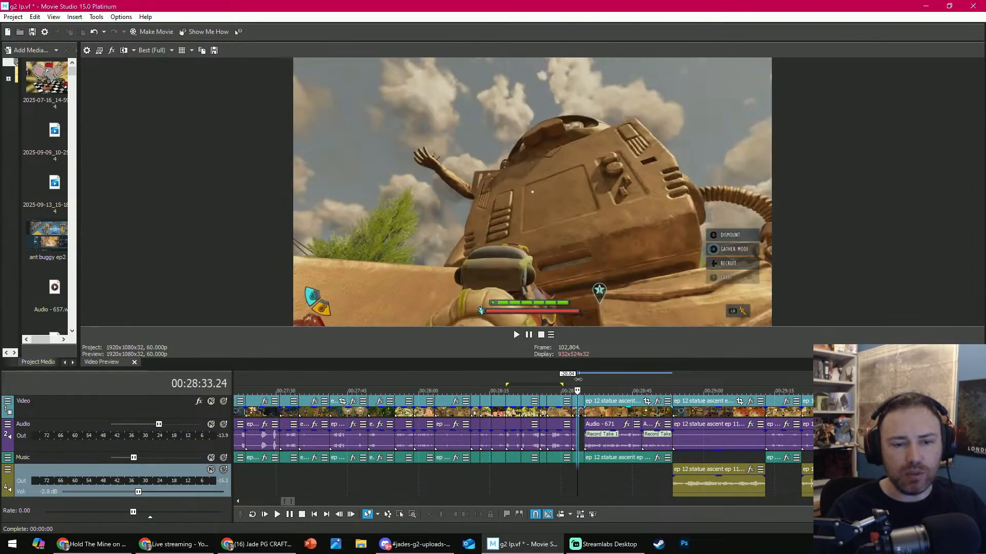
key("space")
key("space")
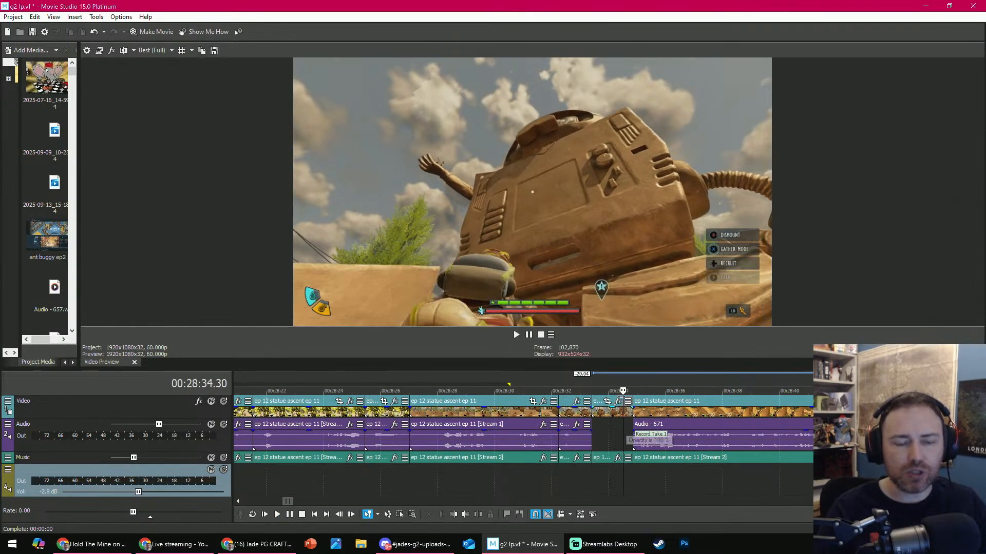
scroll(616, 411, "up", 2)
key("space")
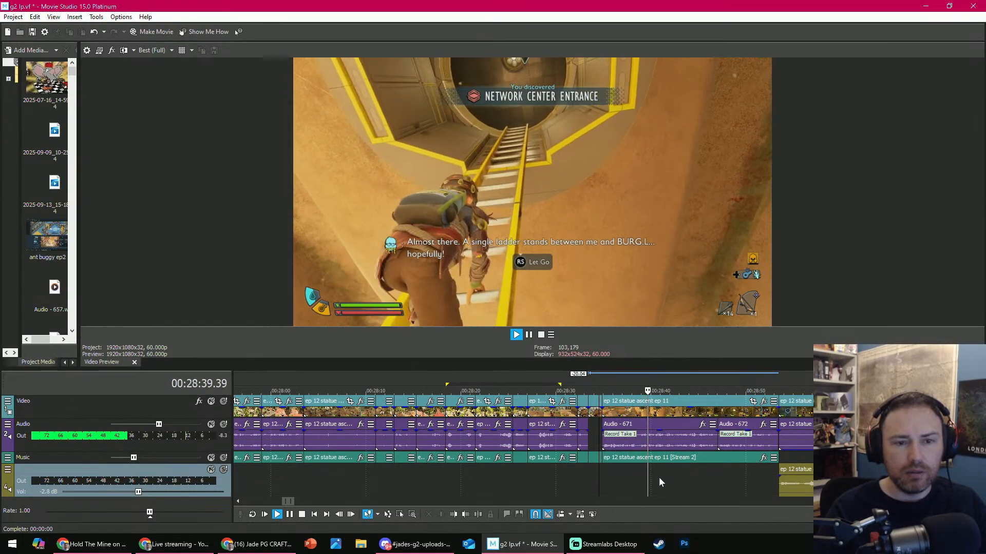
key("Return")
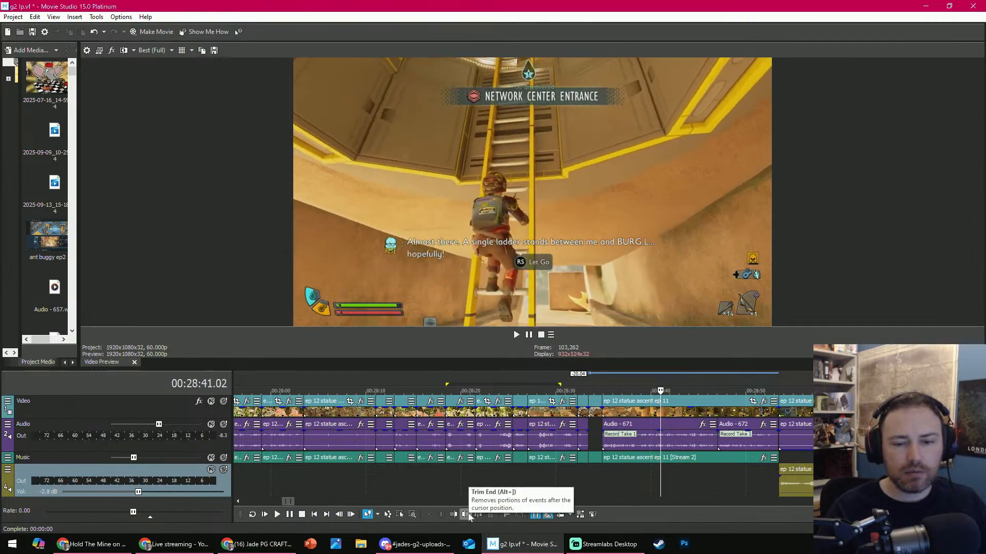
left_click(465, 514)
- Delete the Audio - 672 clip left in the gap, with automatic ripple turned on
left_click(726, 409)
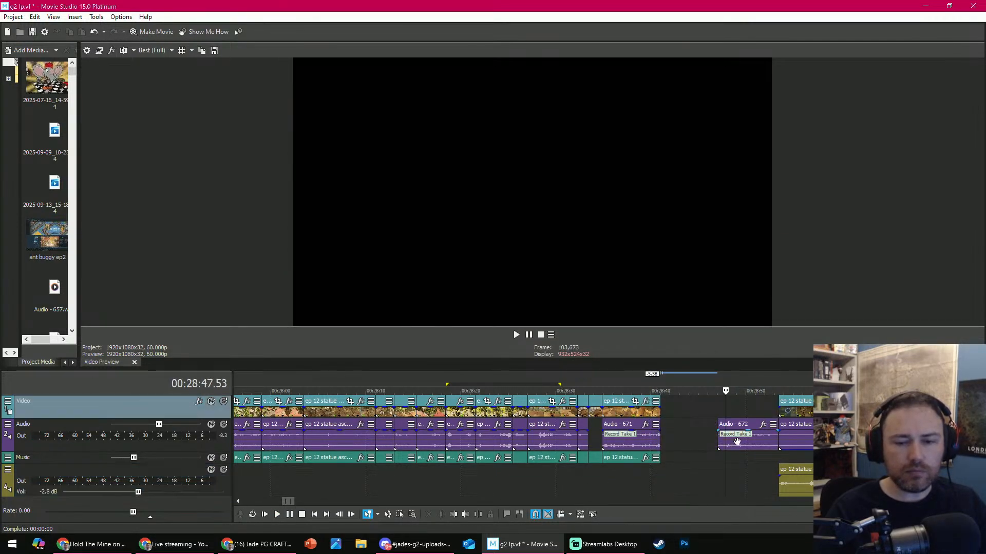
key("Return")
key("Return")
left_click(741, 444)
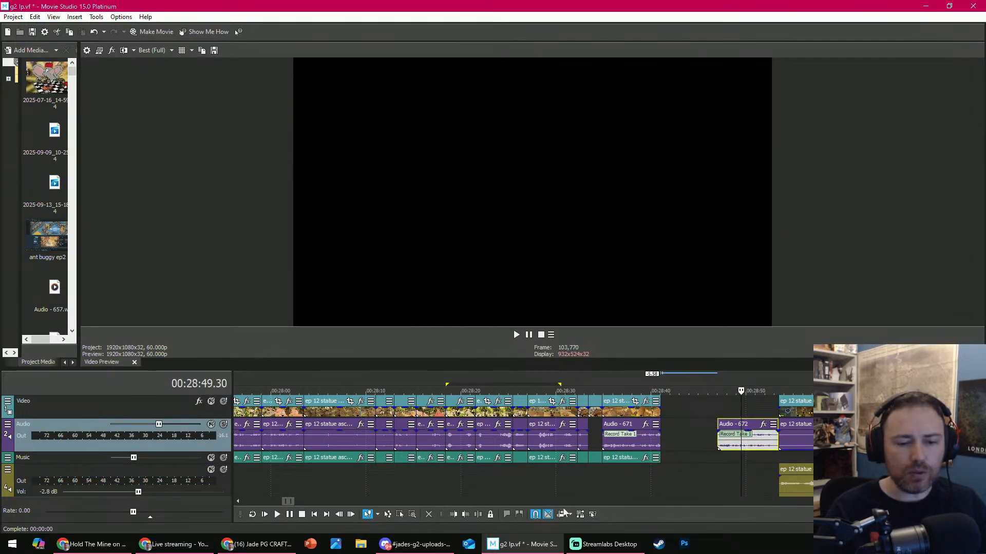
left_click(433, 519)
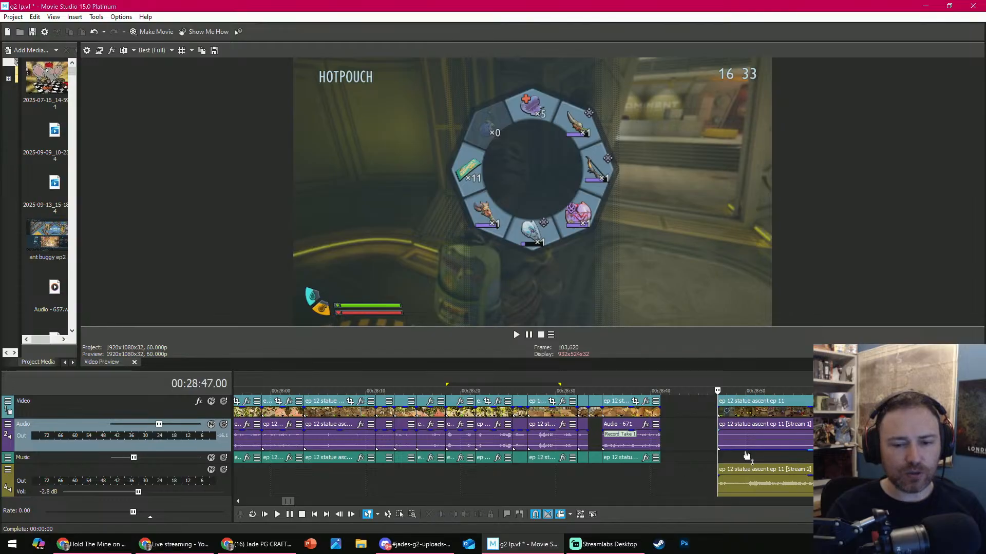
- Preview the Network Center clip, move it back against the ladder clip's end at 00:28:41.02, and play across the join
key("space")
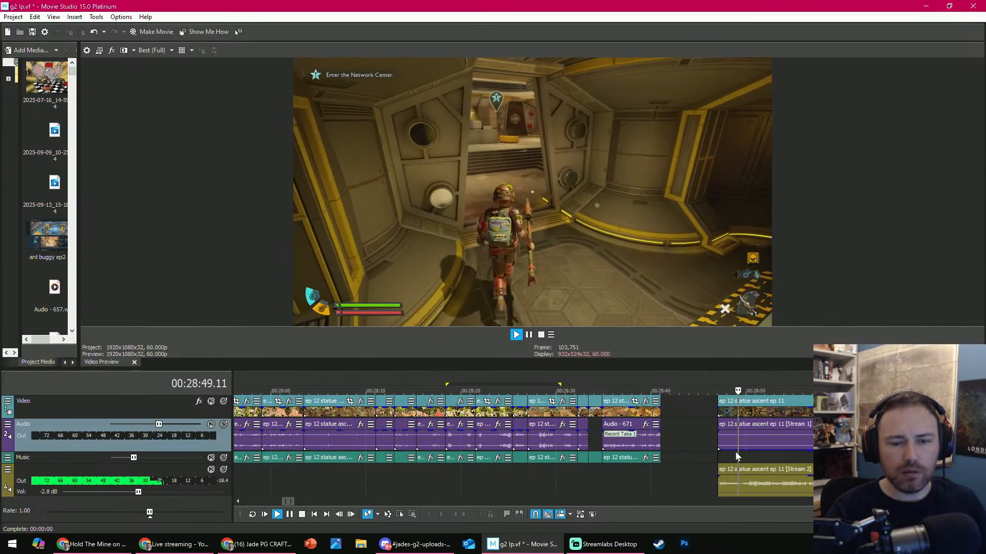
key("Return")
left_click(752, 413)
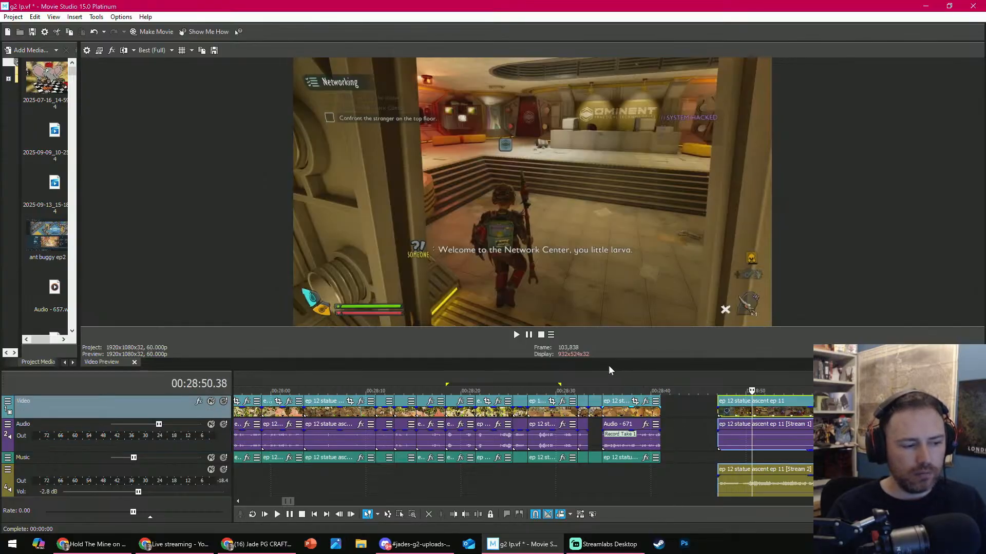
left_click_drag(759, 413, 706, 408)
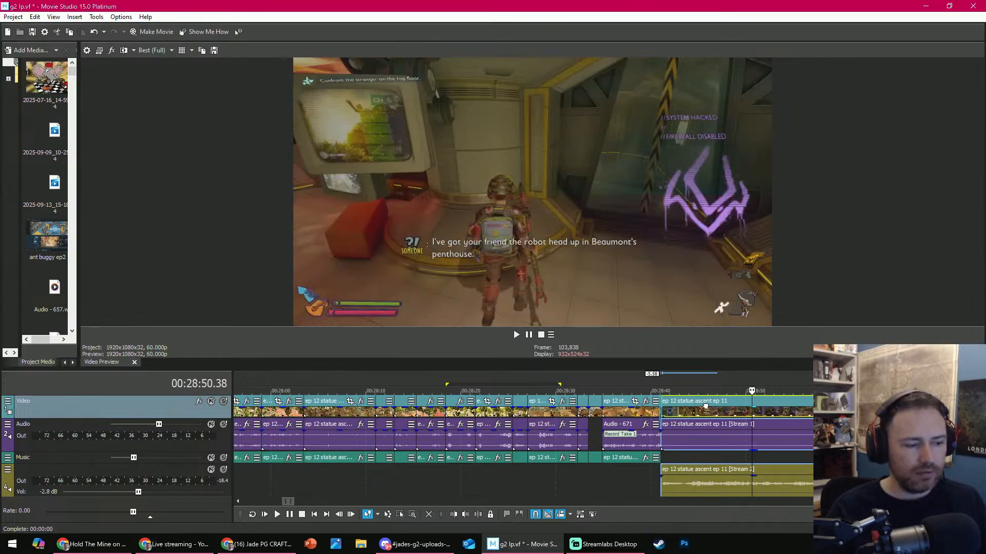
left_click_drag(705, 406, 703, 405)
left_click(650, 391)
key("space")
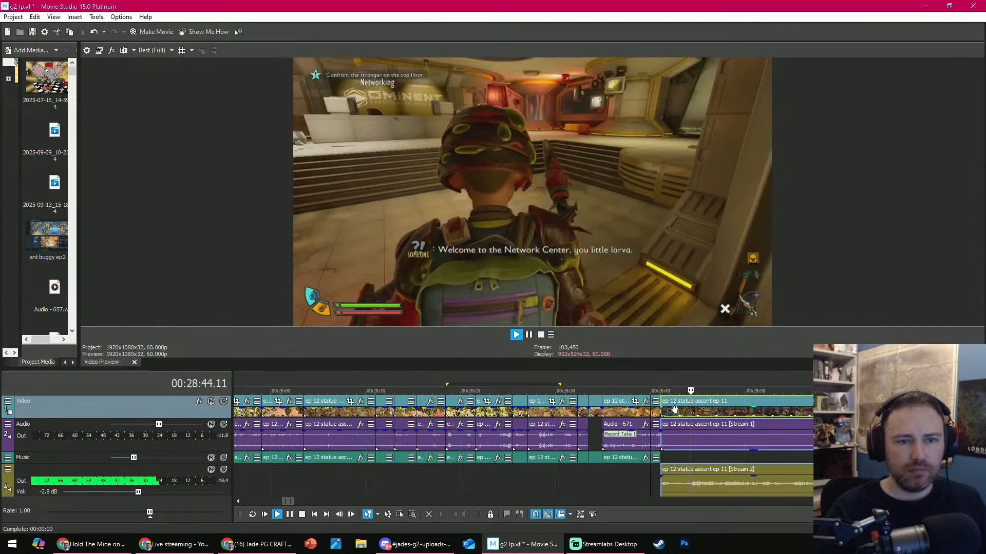
key("space")
- Try the Network Center clip's Stream 2 audio on the Music track, play it, and return it to the lowest audio track
mouse_move(121, 459)
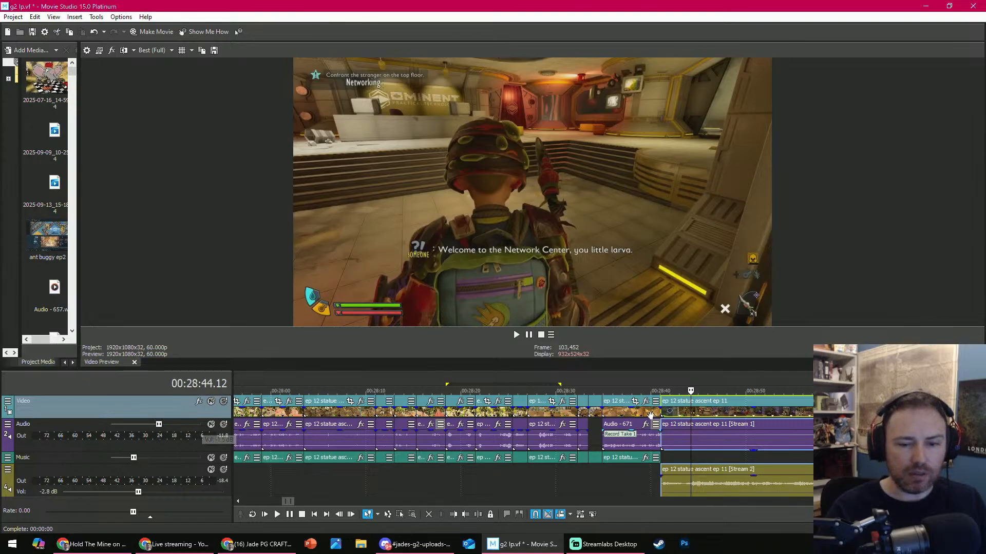
left_click(670, 391)
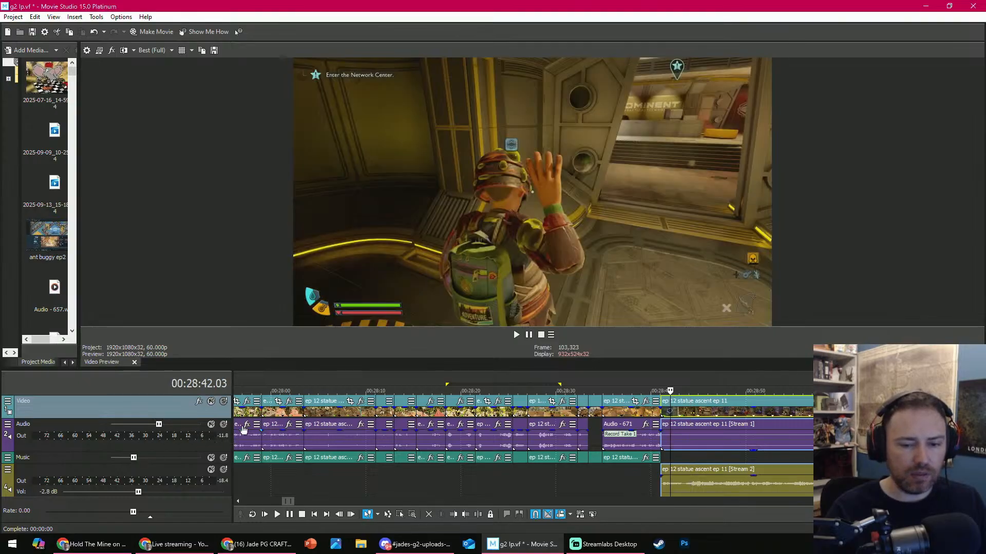
left_click(697, 462)
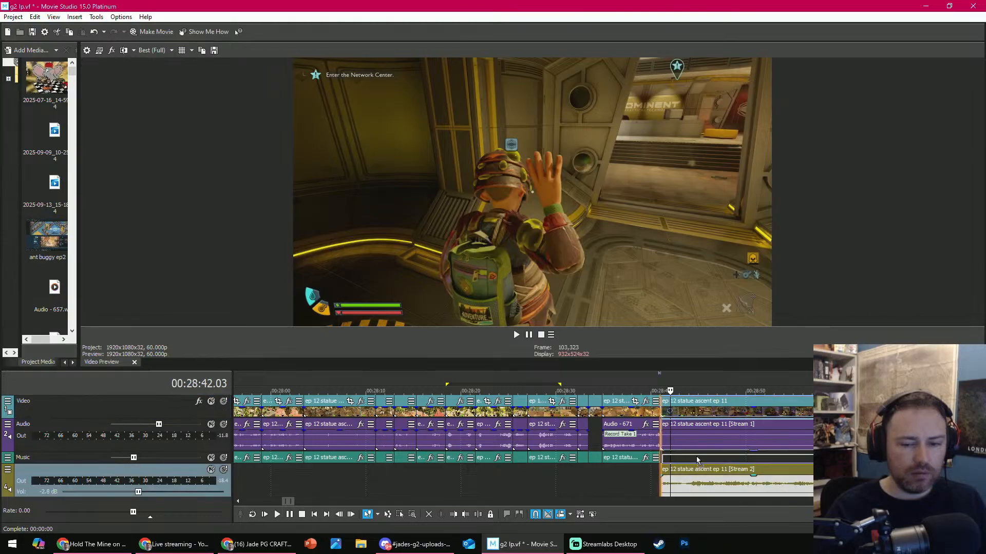
left_click_drag(697, 461, 697, 457)
key("space")
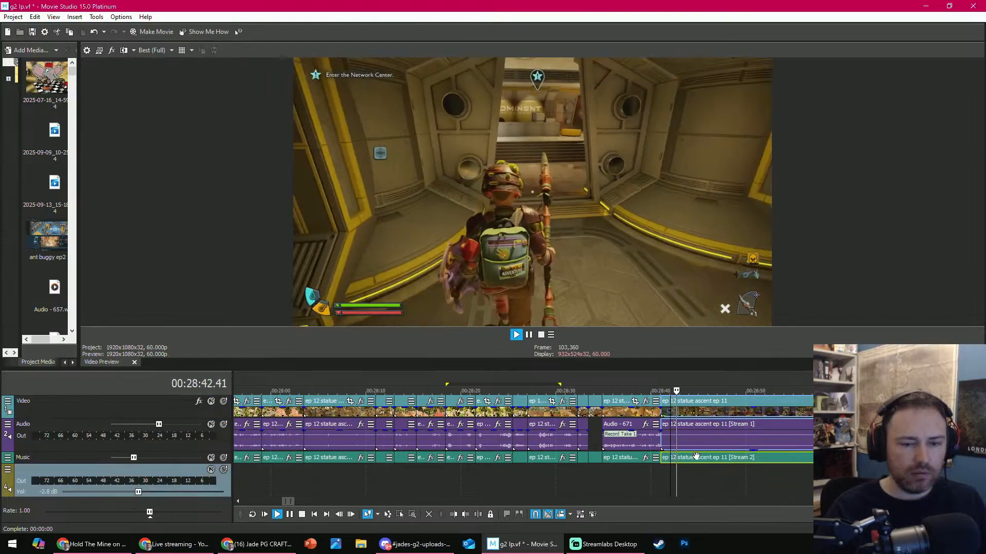
key("space")
left_click_drag(696, 457, 757, 523)
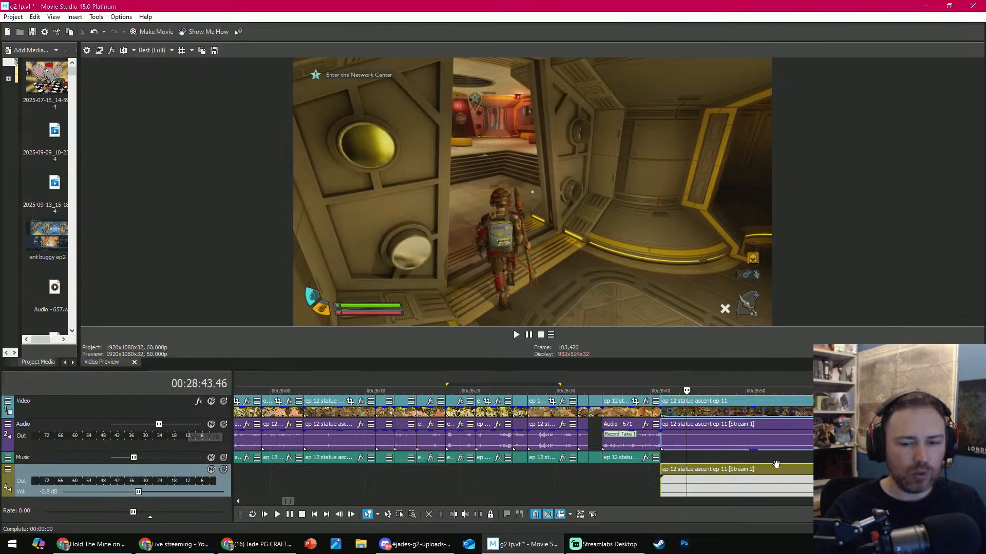
- Scrub through the Network Center clip and trim its start at 00:28:50.23
left_click(832, 439)
scroll(616, 398, "down", 3)
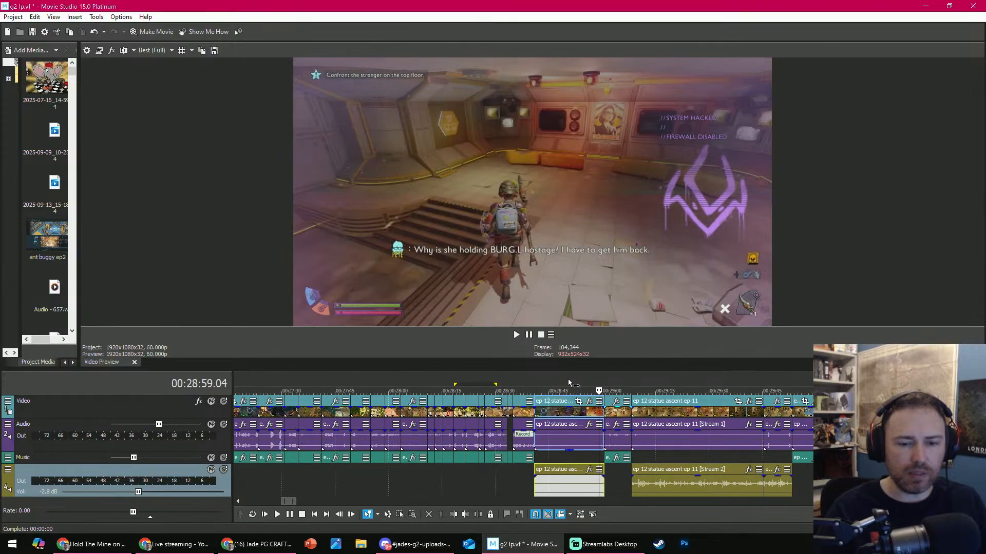
scroll(588, 391, "up", 2)
left_click(549, 393)
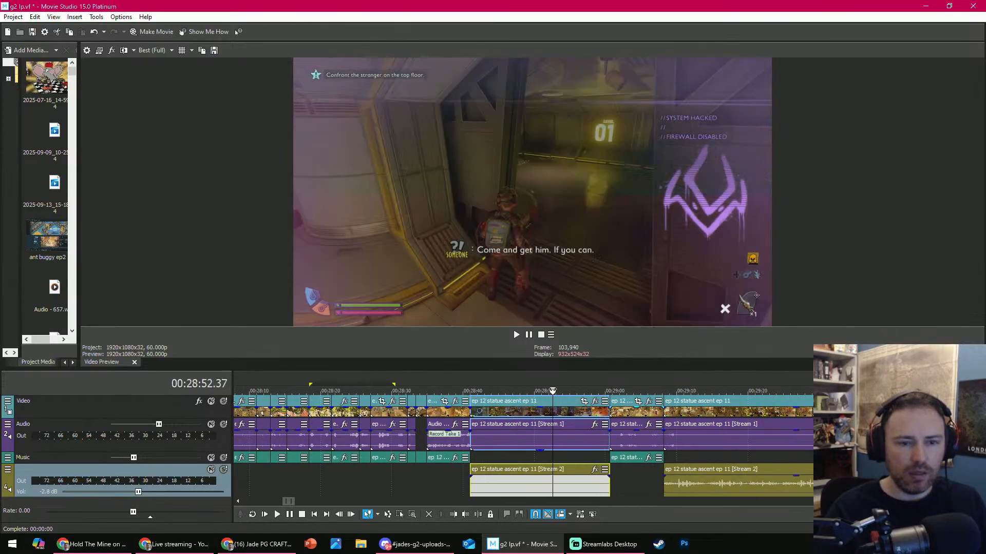
left_click(452, 392)
left_click_drag(458, 374, 536, 383)
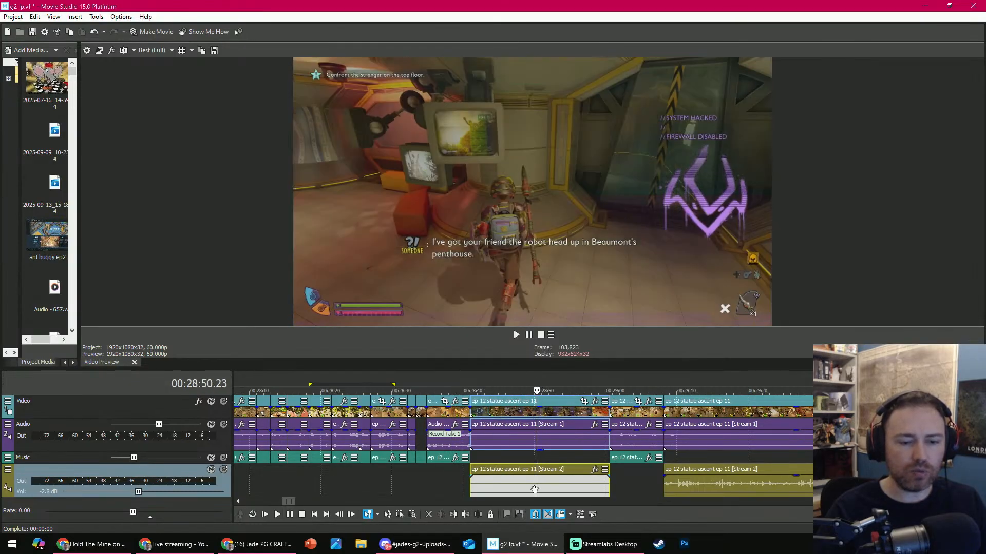
left_click(537, 461)
left_click(457, 514)
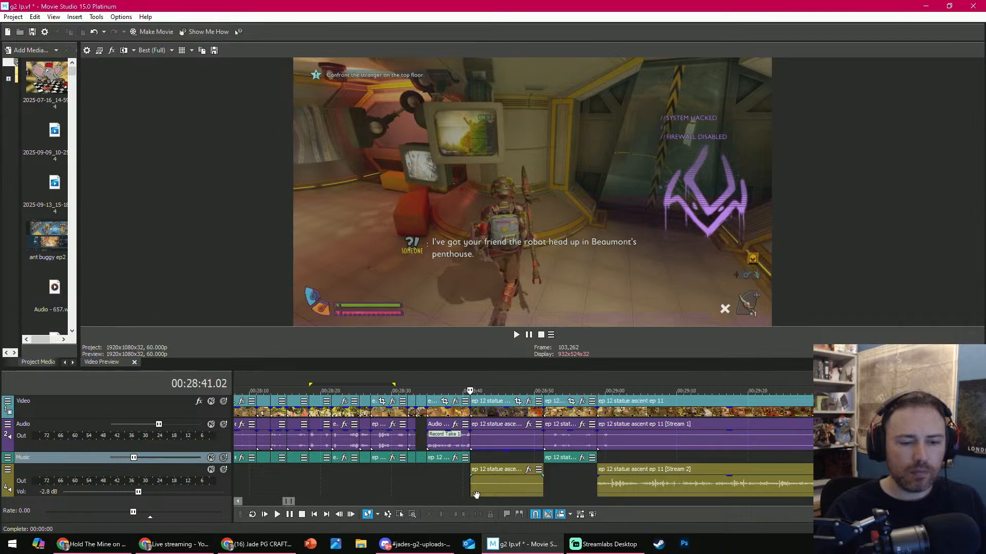
- Play the shortened Network Center clip and trim its end at 00:28:45.25
key("space")
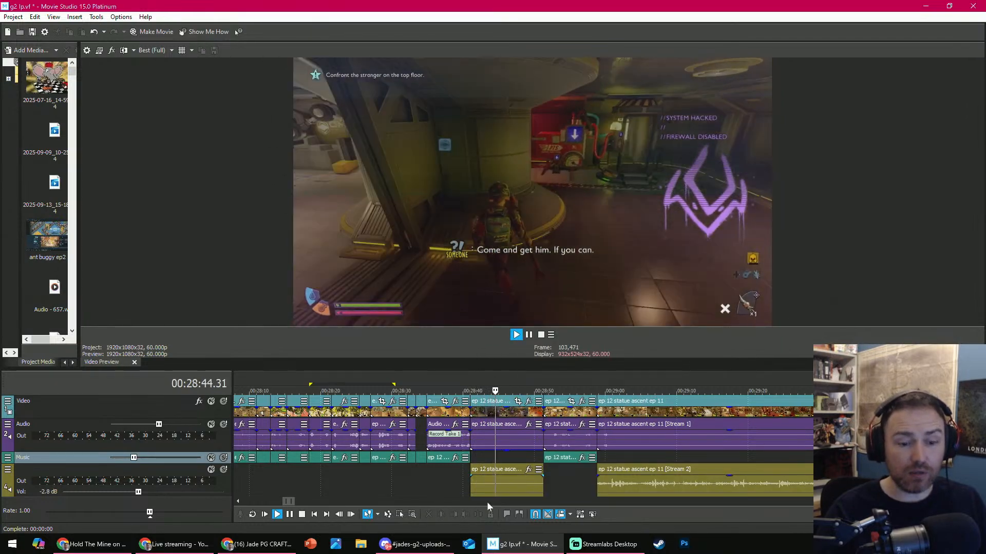
key("Return")
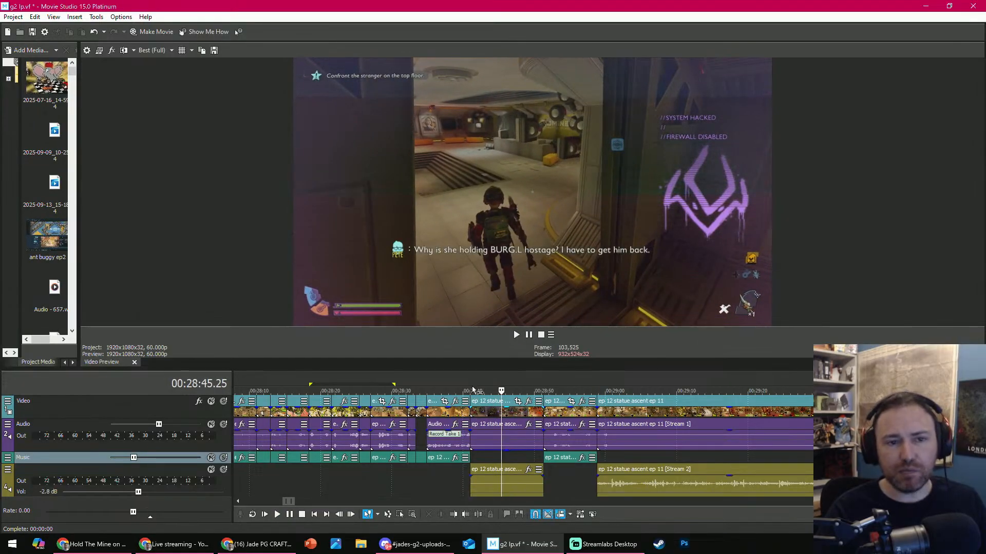
left_click(465, 514)
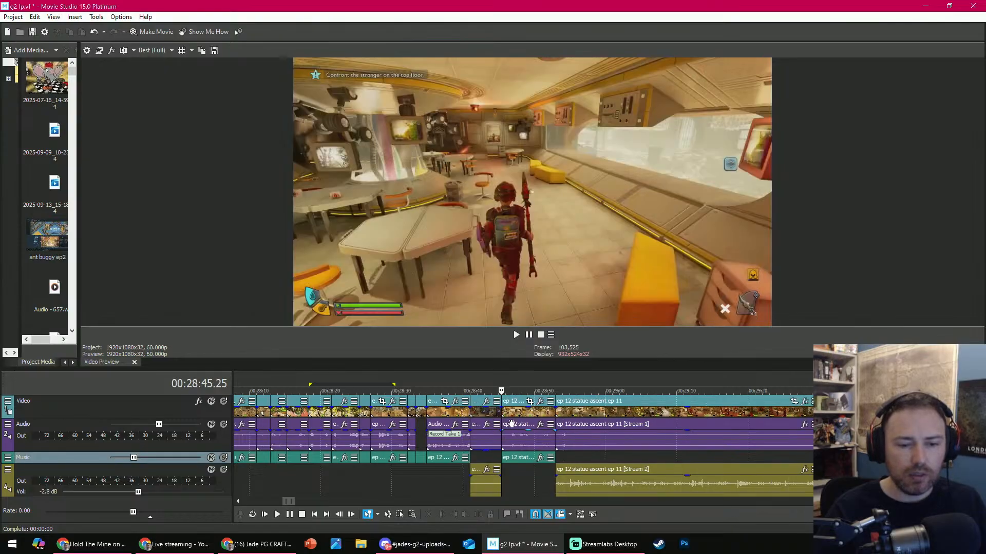
- Scrub ahead, delete the next two ep 12 clips following 00:28:45.25, and move the remaining footage back to close the gap
left_click_drag(502, 391, 808, 391)
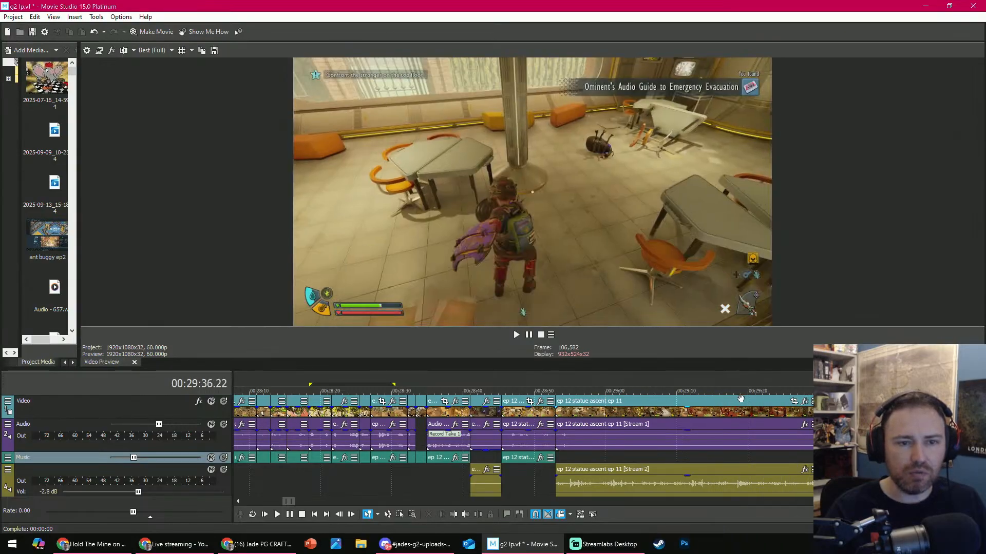
scroll(580, 403, "down", 2)
left_click_drag(597, 391, 674, 384)
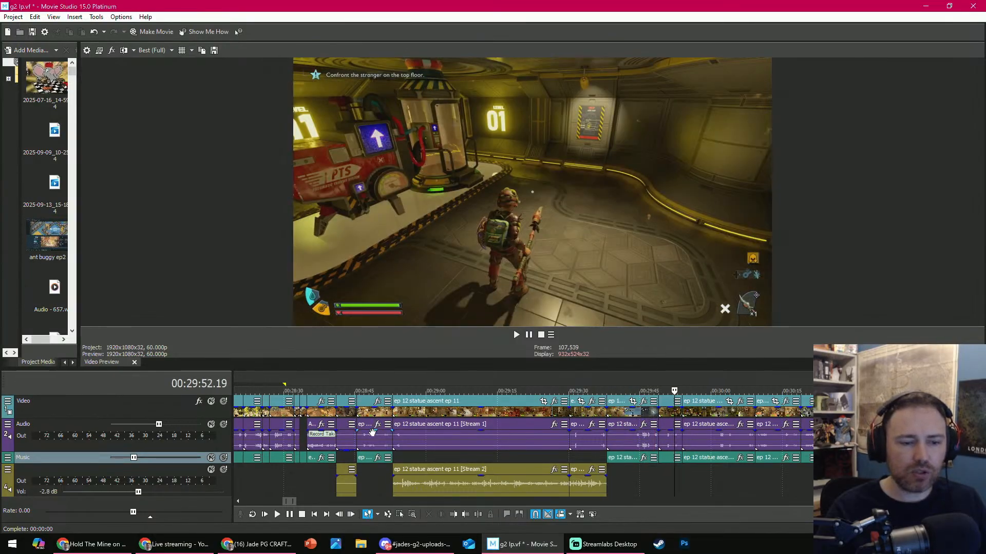
left_click(376, 412)
left_click(556, 494, "ctrl")
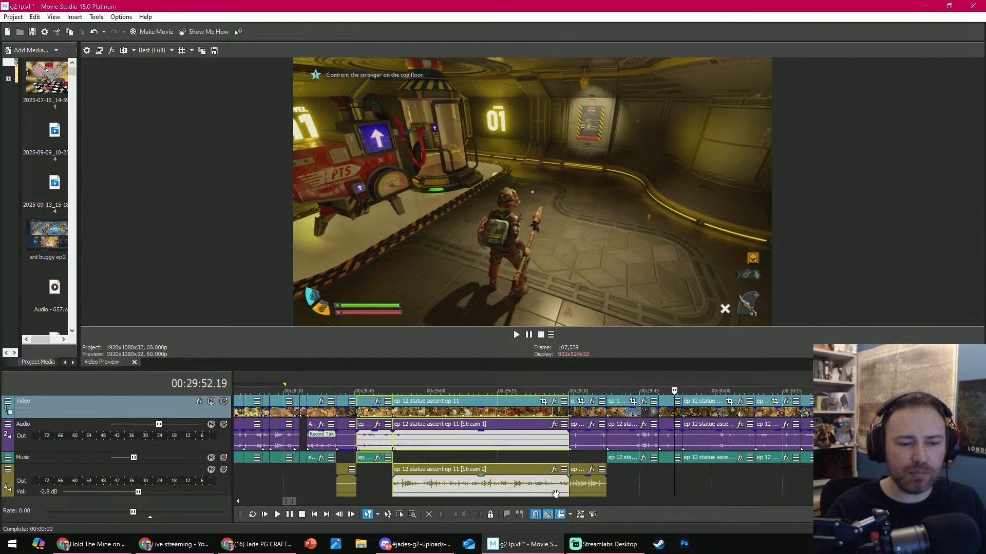
left_click(427, 515)
left_click_drag(404, 416, 372, 400)
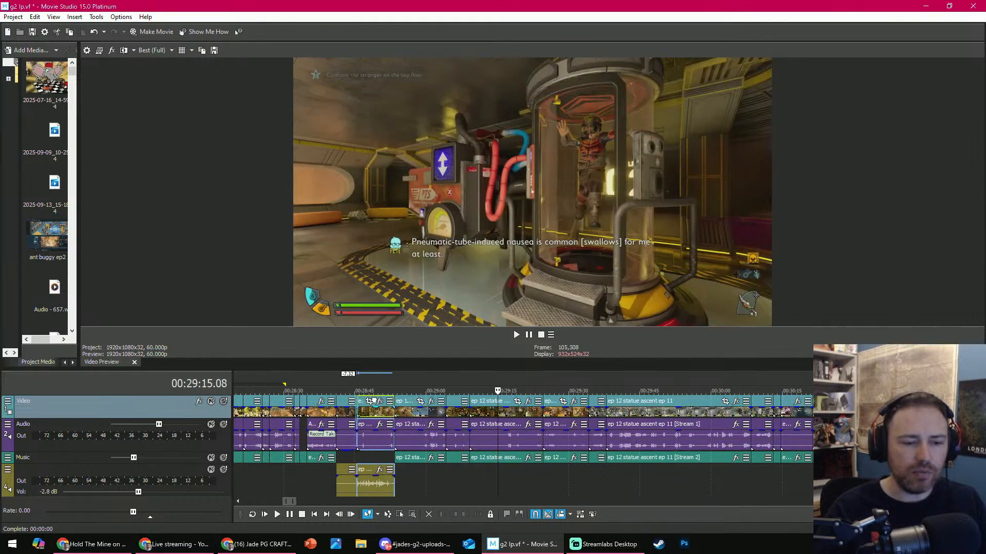
- Play the weevil fight clip from 00:28:45.25 and shorten its end to 00:28:51.05
left_click(358, 390)
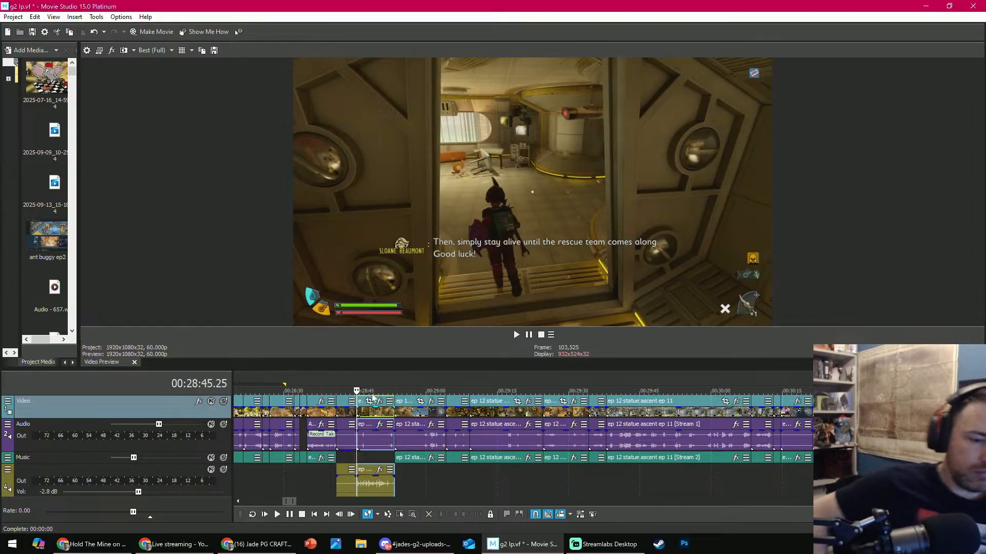
key("space")
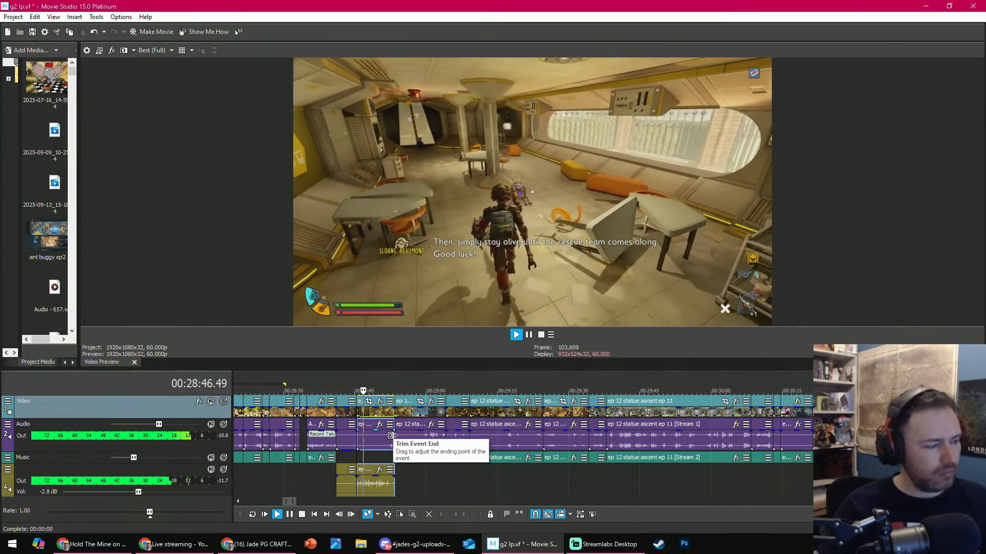
key("space")
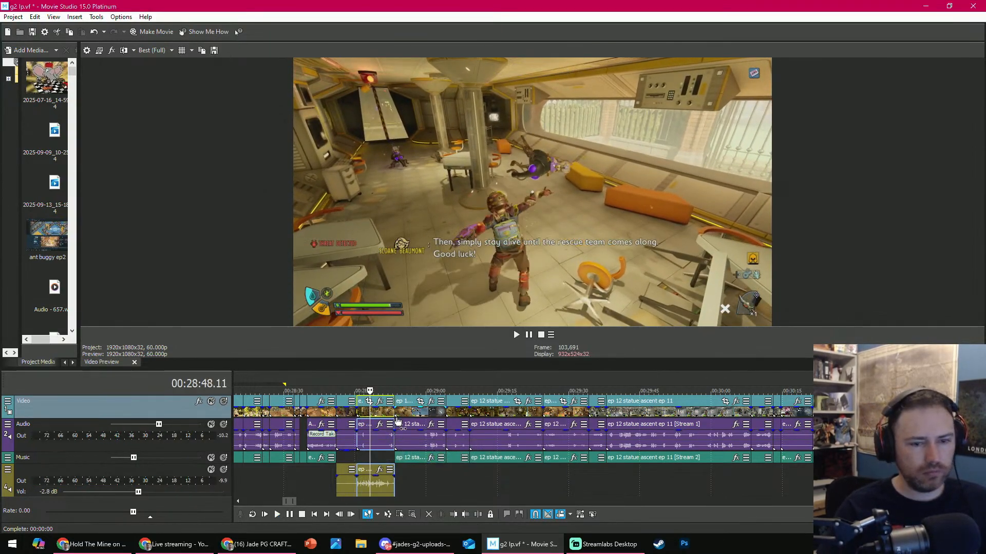
key("space")
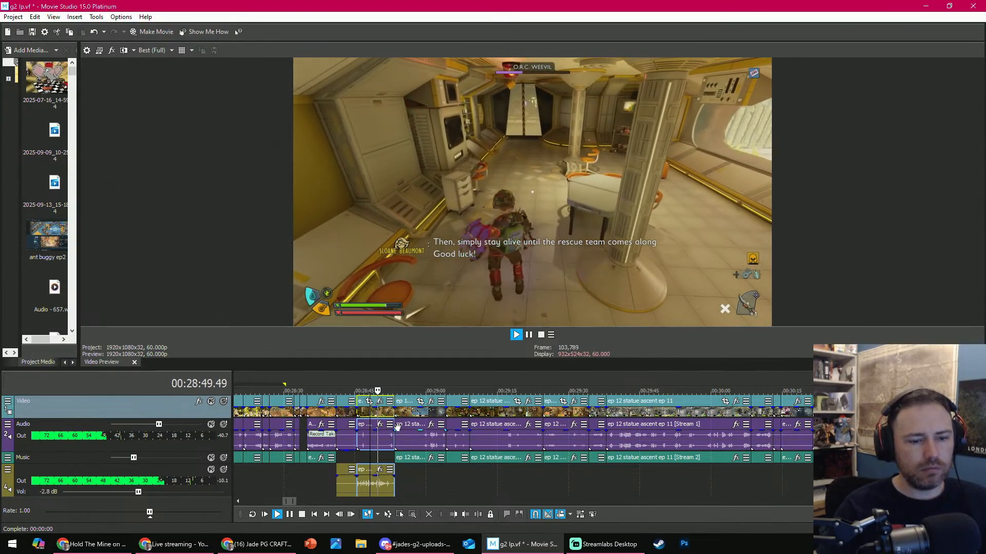
key("space")
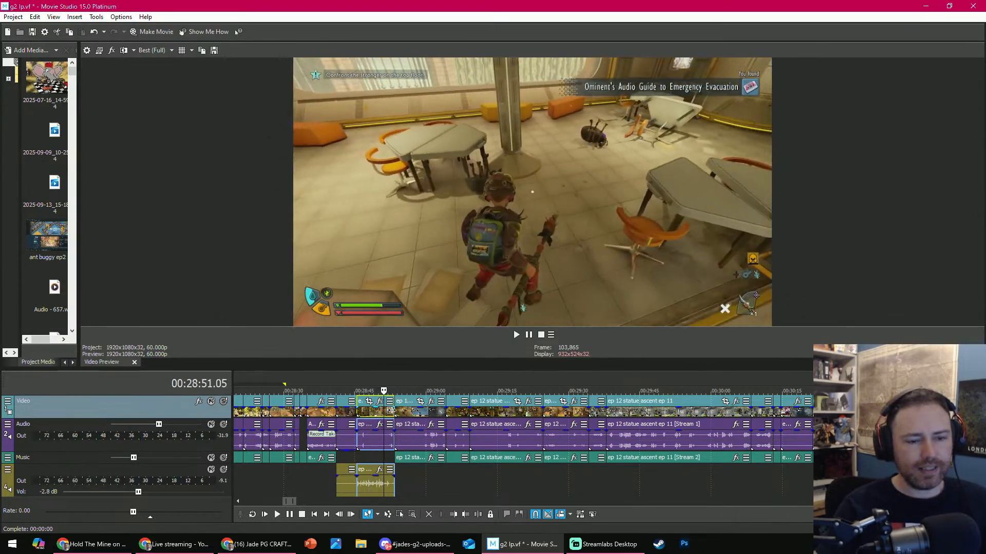
left_click_drag(392, 411, 384, 410)
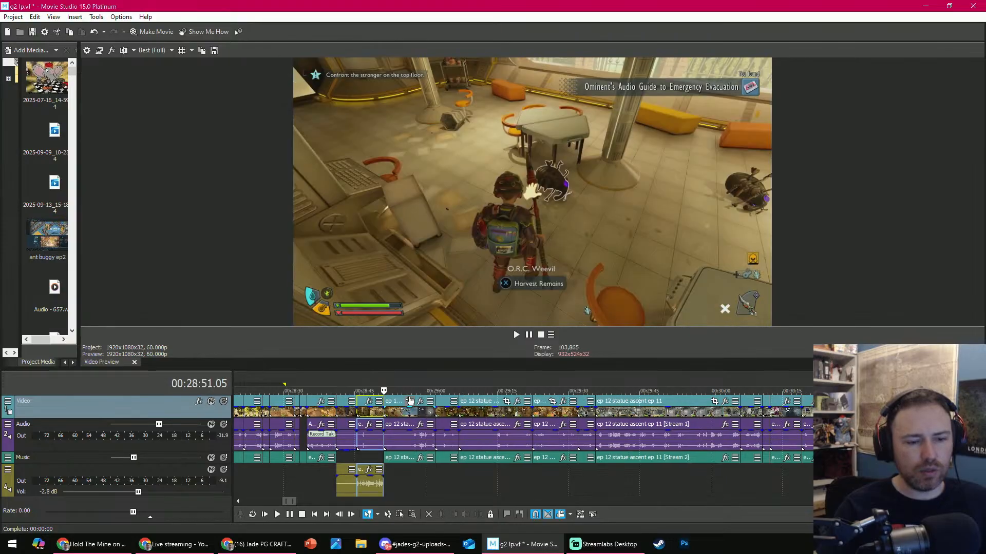
- Scrub through the clip following 00:28:51.05, delete it, and move the remaining footage back to close the gap
left_click(409, 395)
left_click(414, 393)
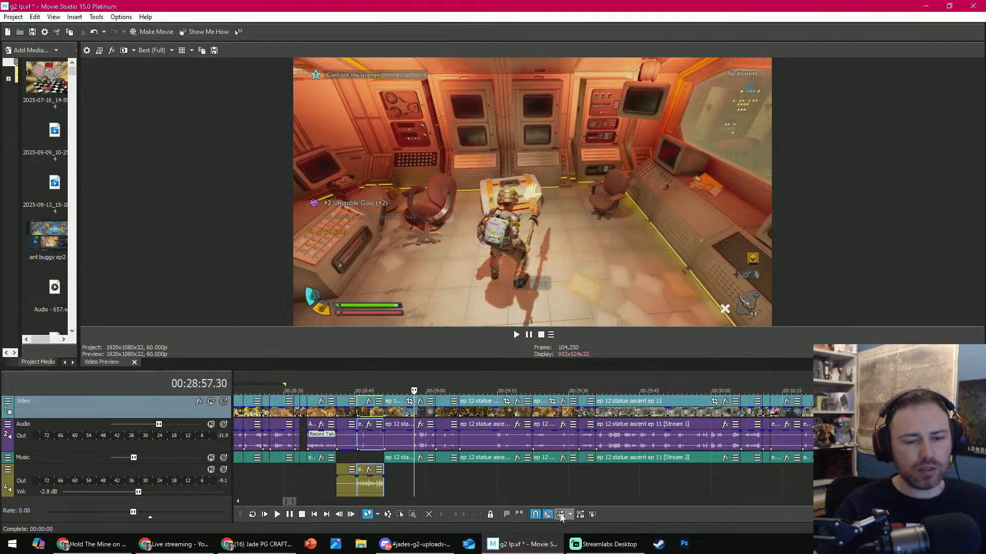
scroll(382, 440, "down", 3)
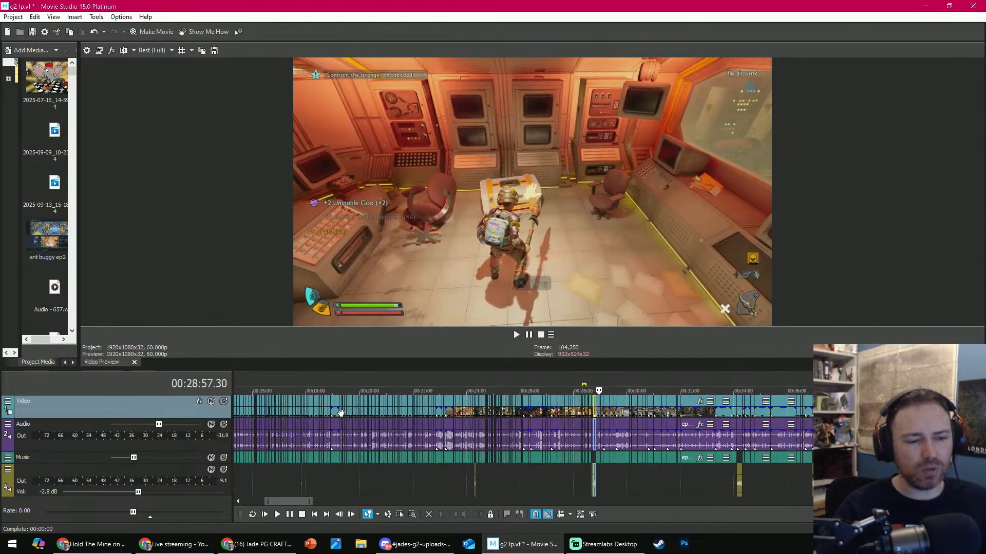
scroll(593, 439, "up", 5)
scroll(592, 439, "up", 2)
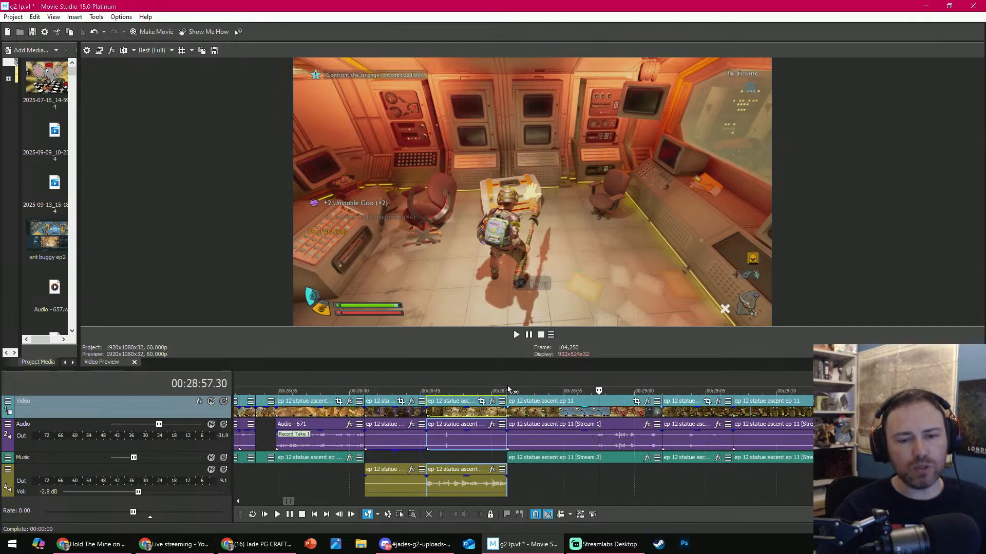
left_click_drag(519, 395, 805, 403)
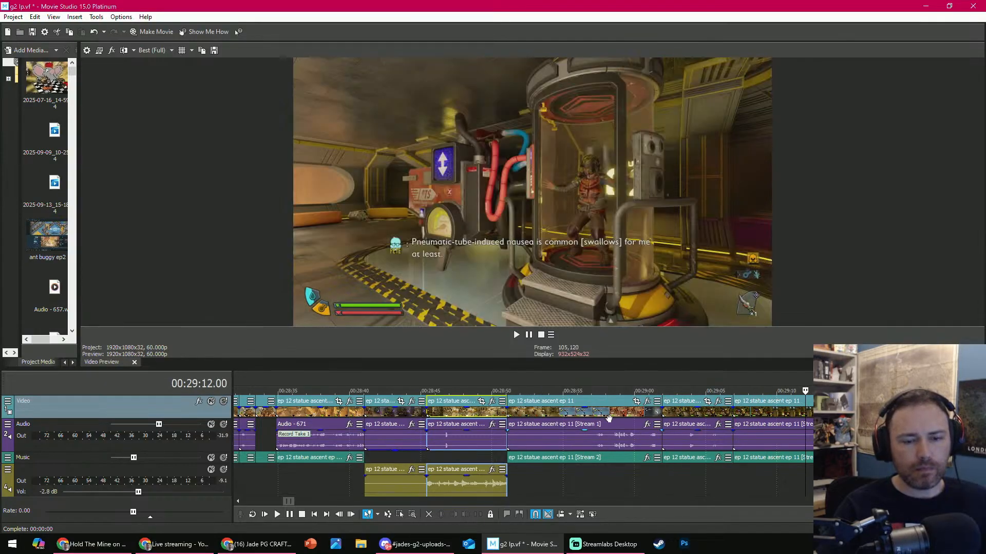
left_click(608, 416)
left_click(428, 514)
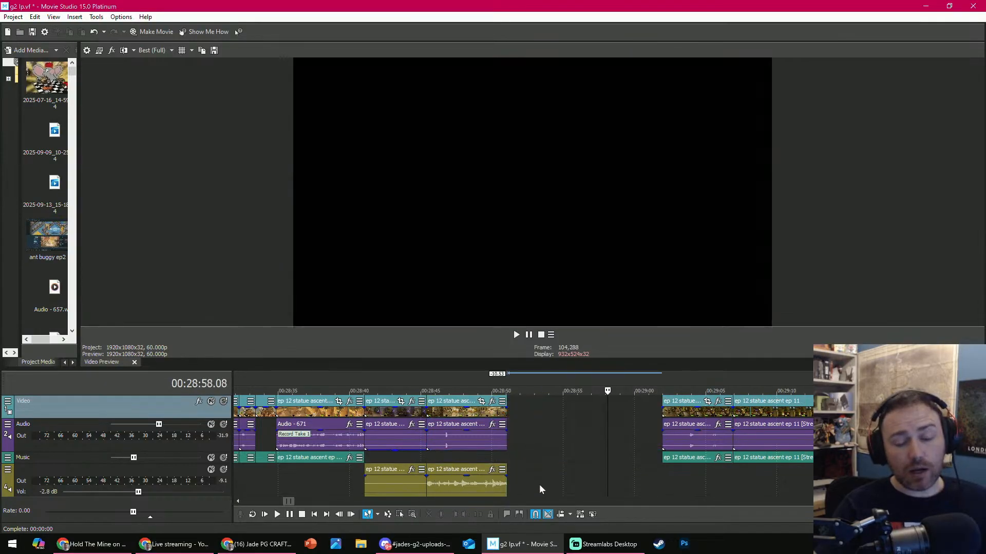
left_click(699, 412)
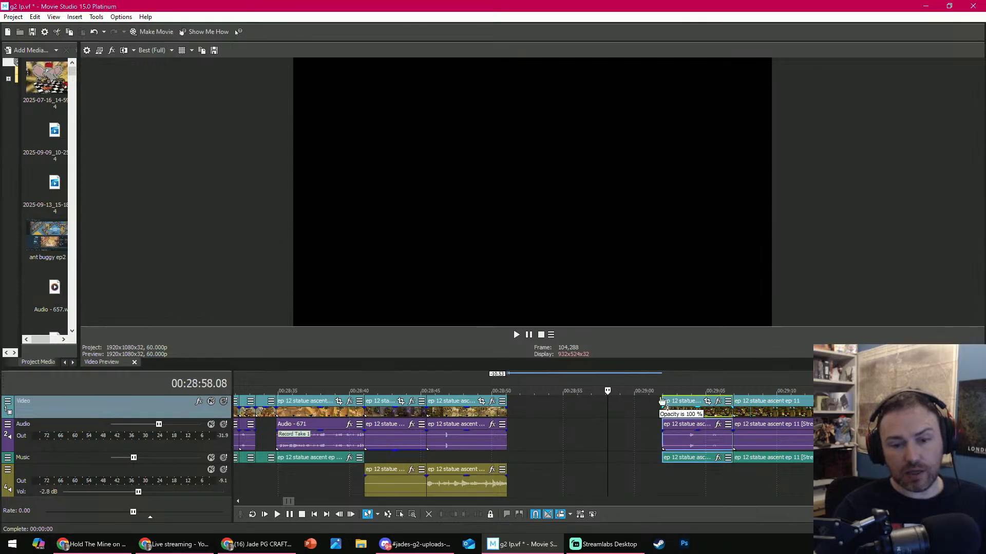
left_click_drag(666, 412, 516, 404)
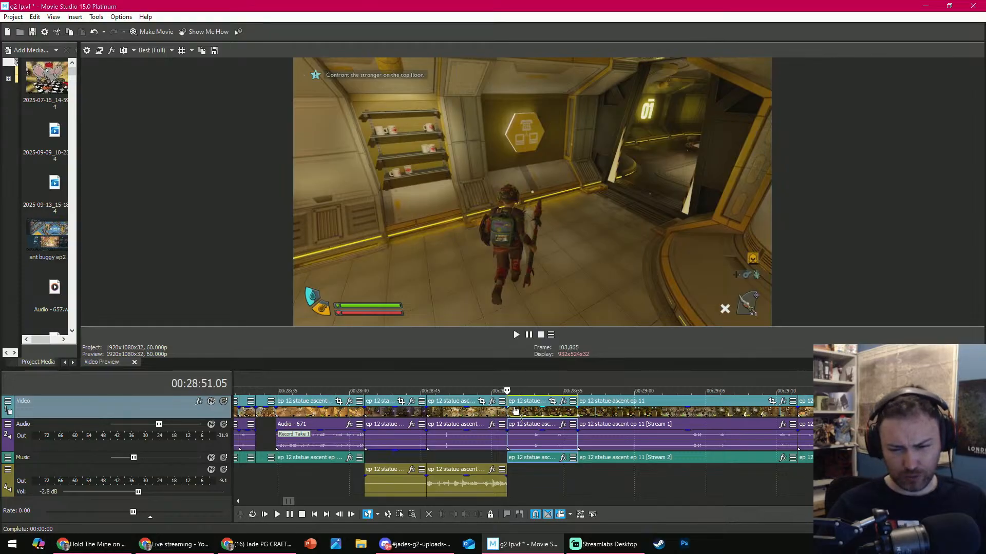
- Play the short ep 12 clip from 00:28:51.05 and delete it from the timeline
key("space")
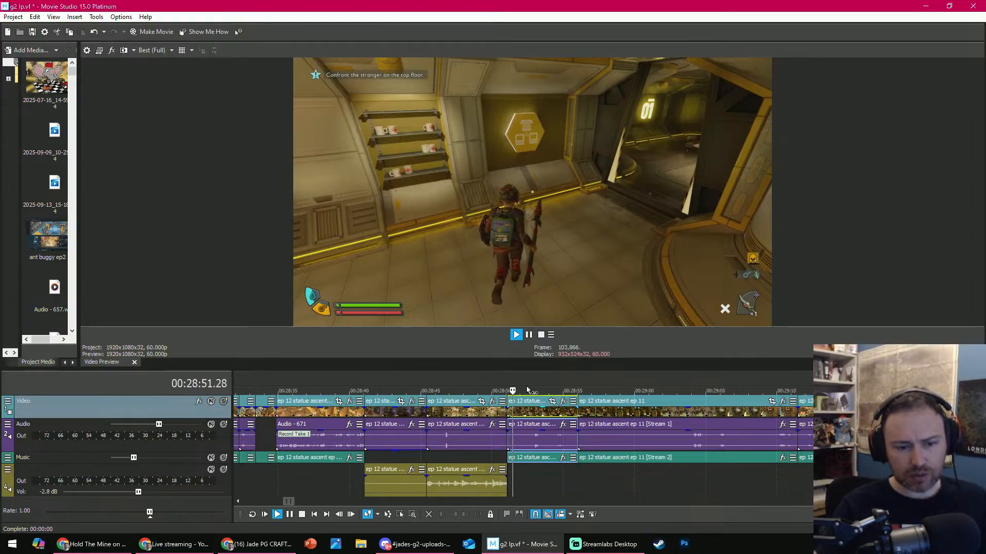
left_click(529, 476)
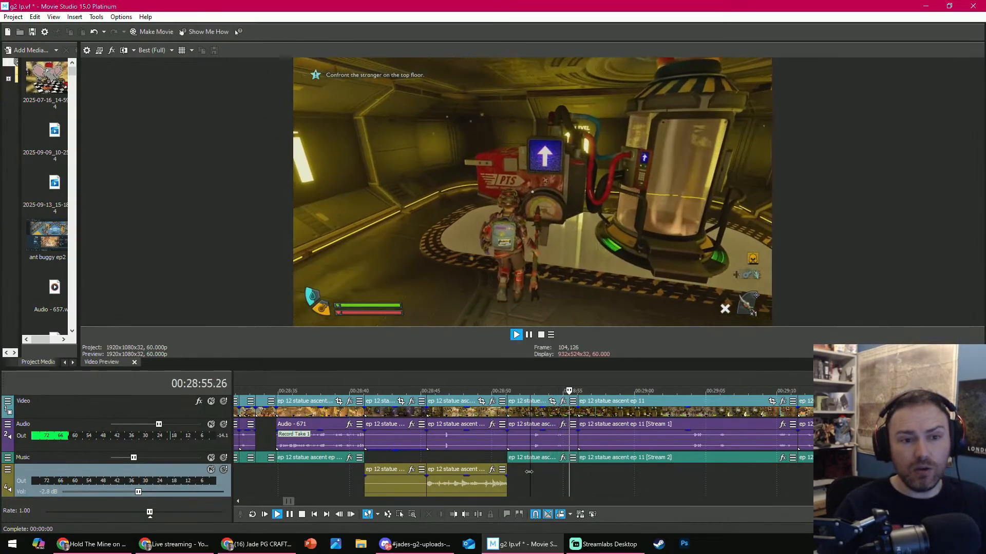
scroll(557, 455, "down", 2)
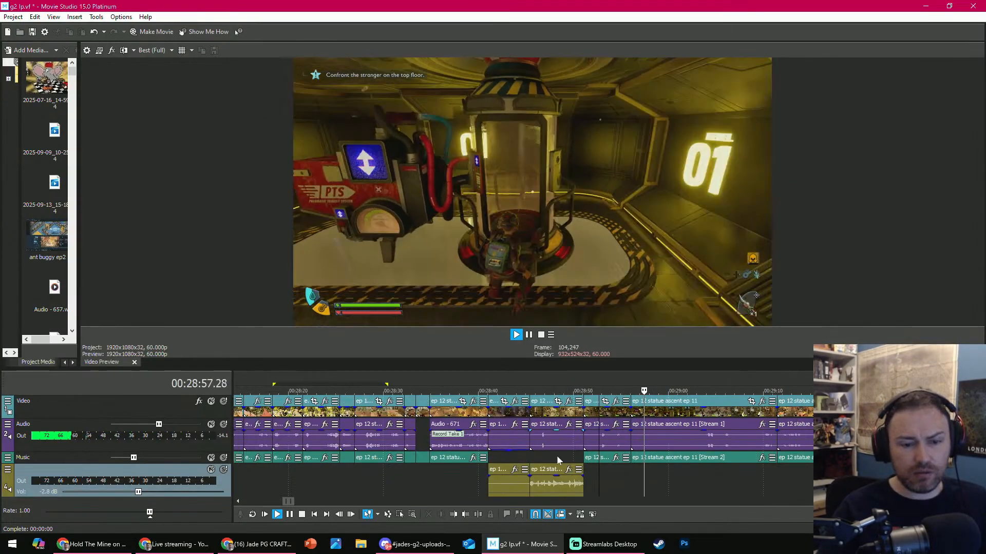
left_click(607, 412)
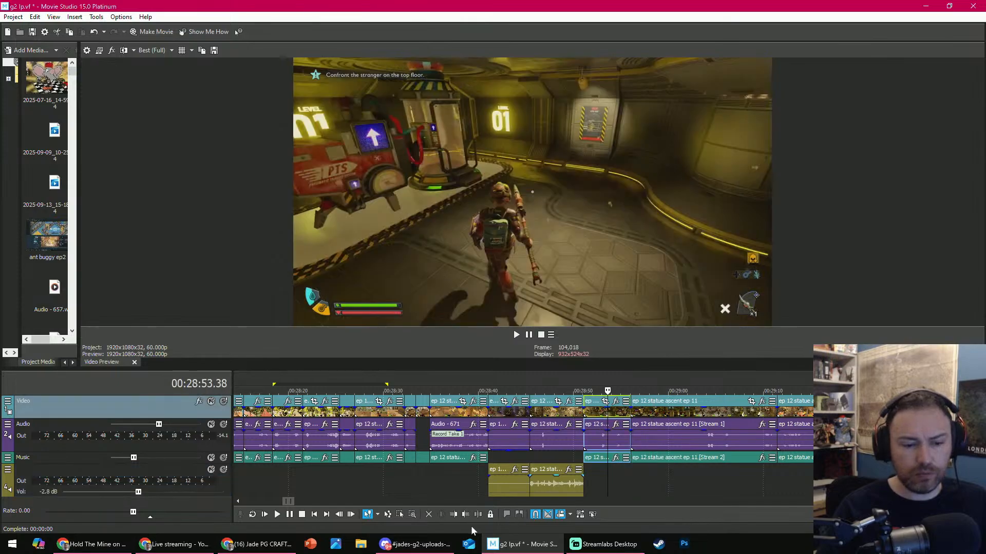
left_click(429, 514)
- Play the Pneumatic Transit System clip from 00:28:55.54 and trim its end at 00:28:58.13
left_click(627, 404)
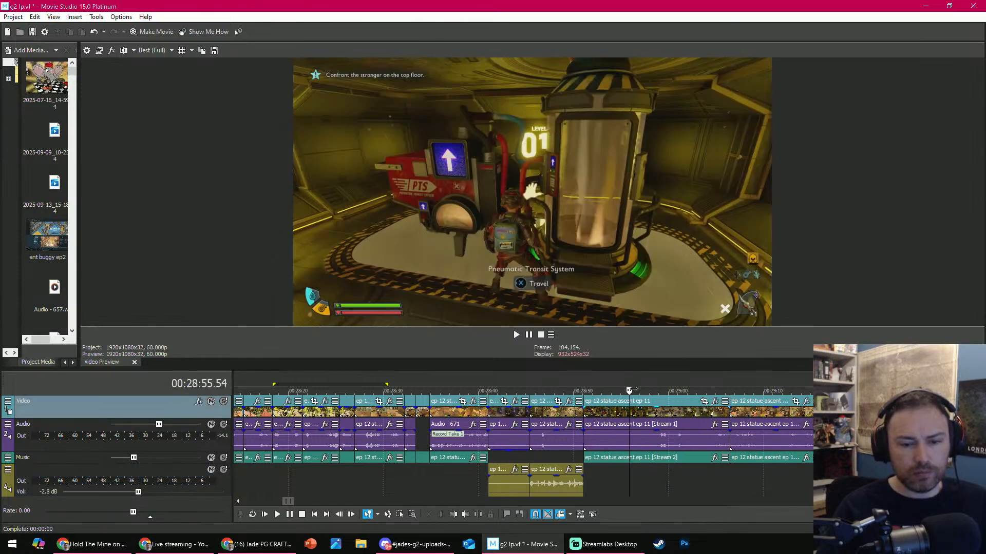
key("space")
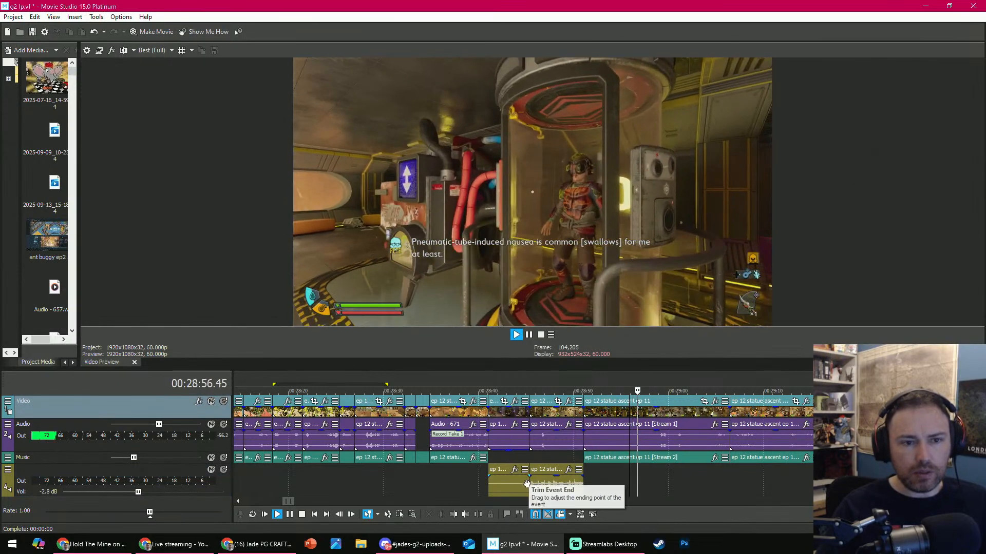
key("space")
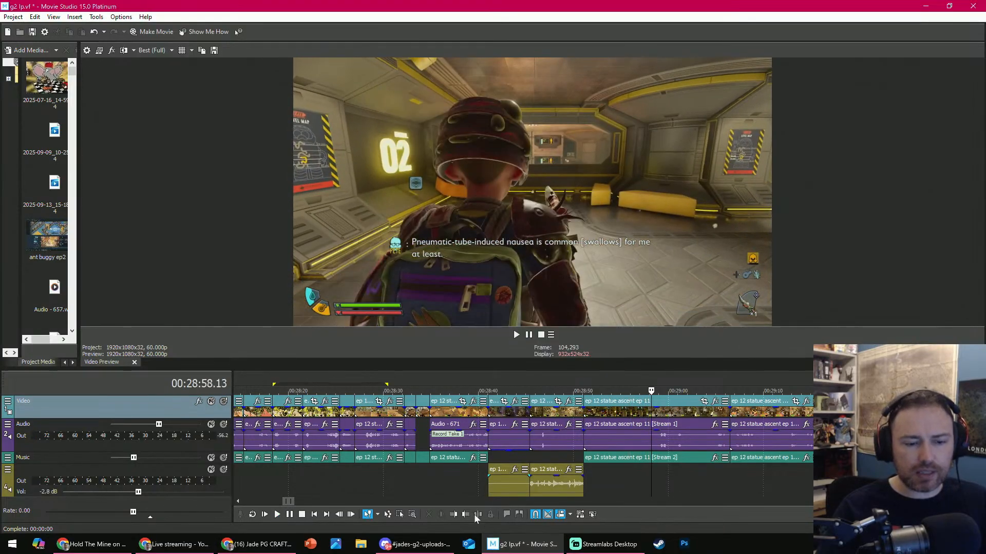
left_click(468, 514)
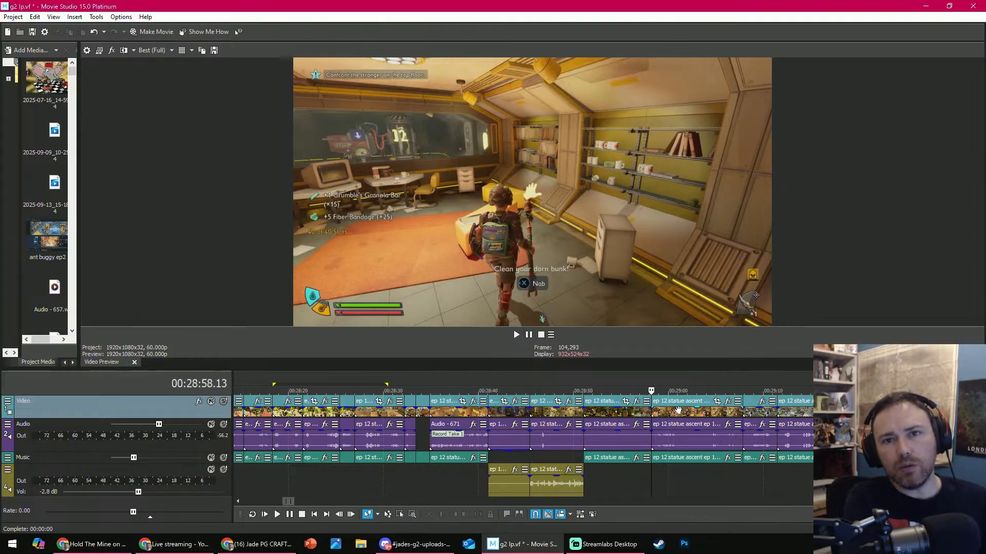
- Play the office looting clip from 00:28:58.13, check its later part, and delete it
key("space")
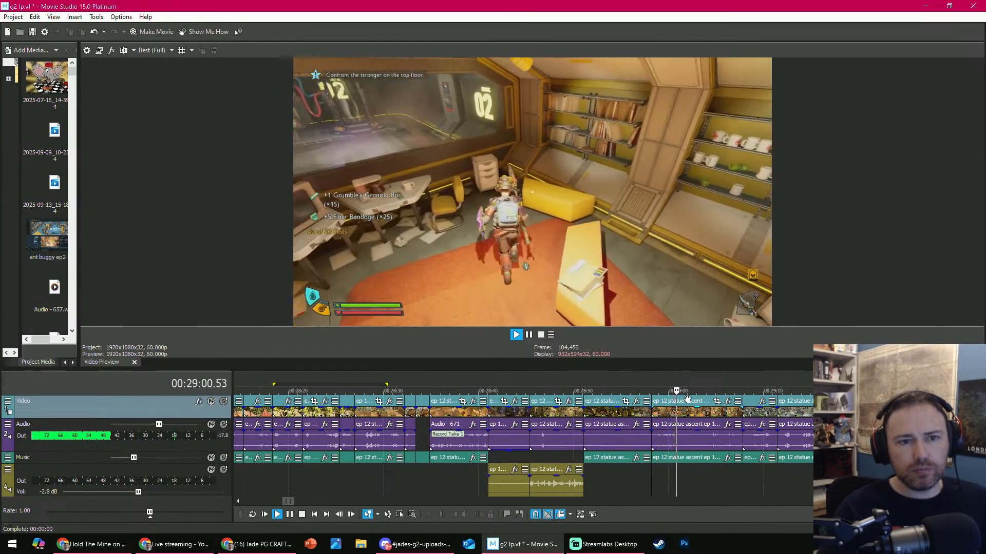
key("space")
left_click(718, 392)
left_click(729, 411)
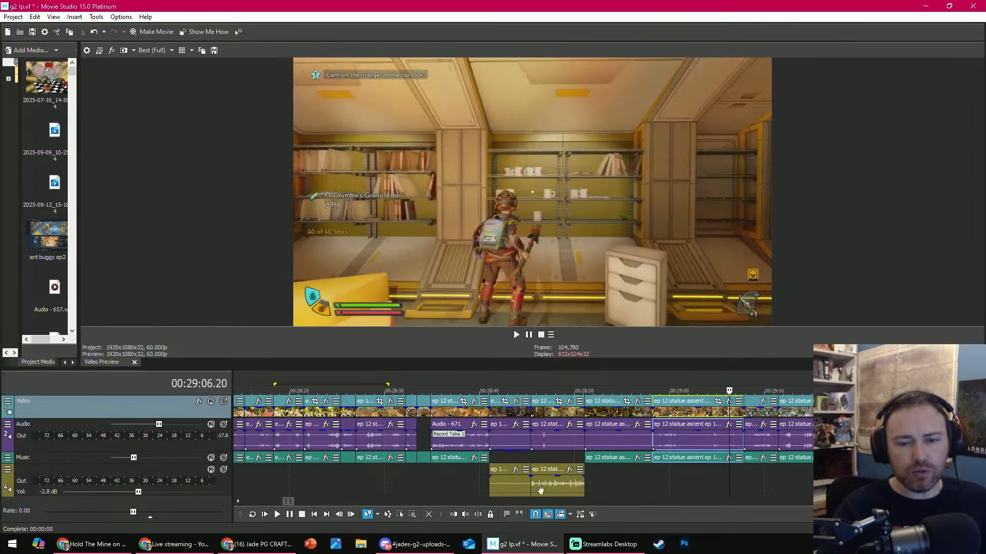
key("Delete")
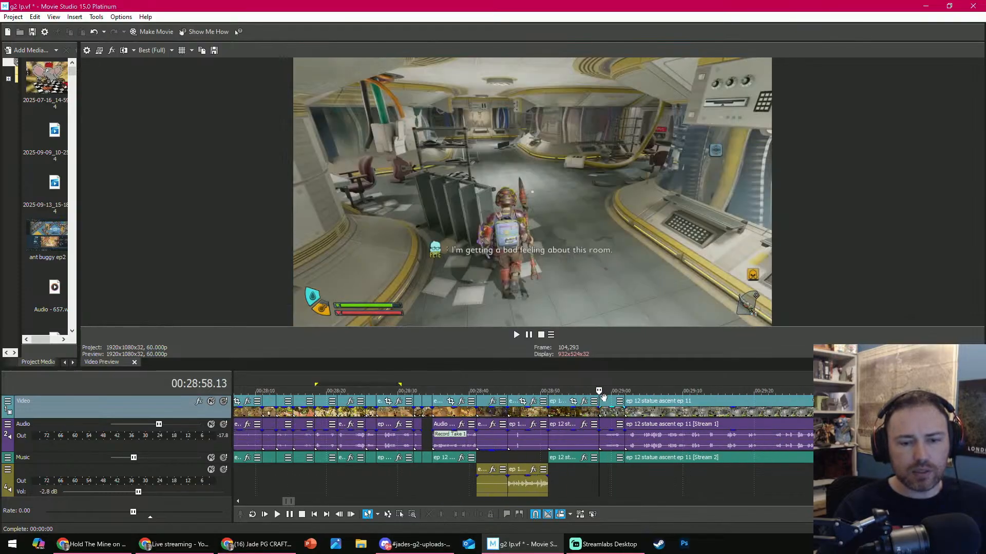
- Scrub ahead through the short lab clip starting at 00:28:58.13 and delete it
left_click_drag(616, 391, 655, 388)
left_click(618, 424)
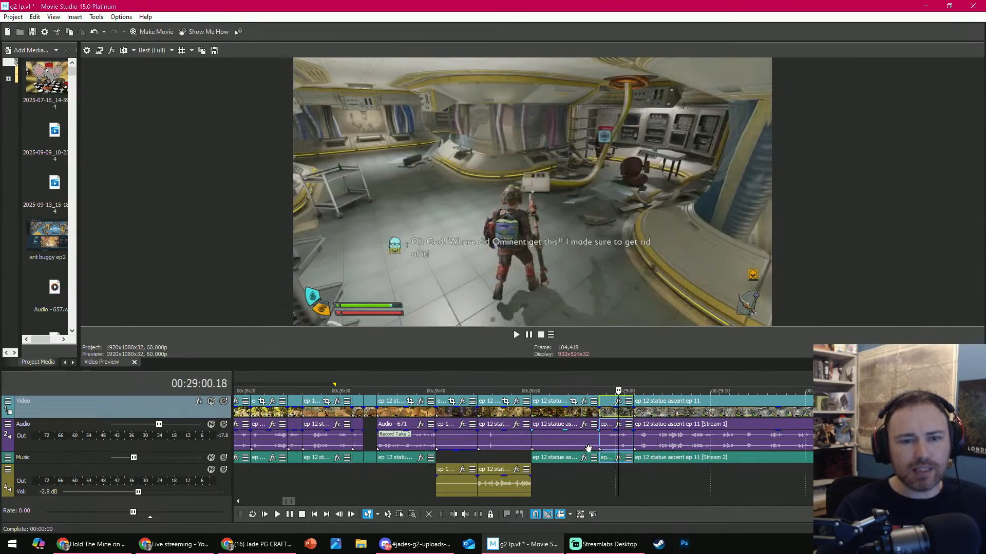
key("Delete")
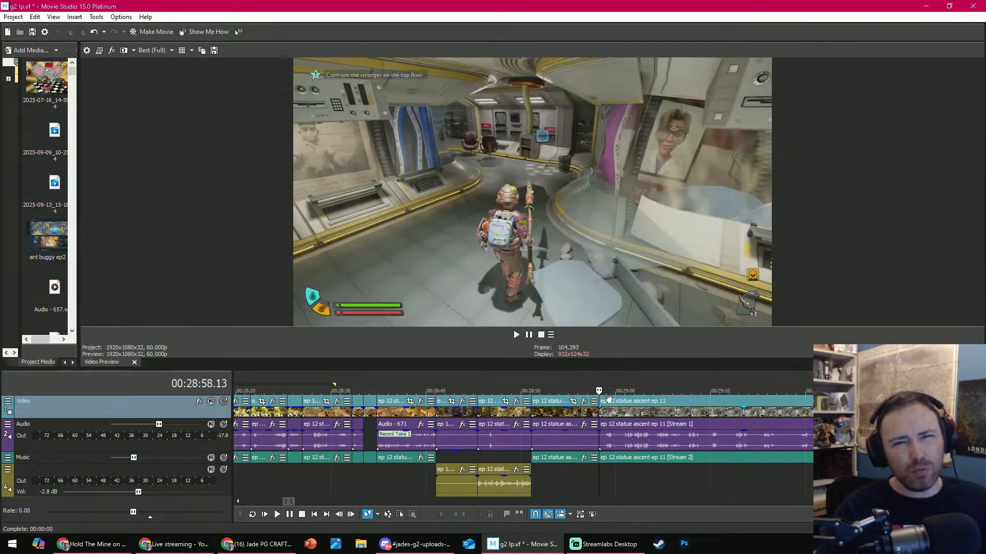
- Play the lab clip from 00:28:58.13, split it at 00:29:03.41, and remove the first segment's audio from the Audio track
key("space")
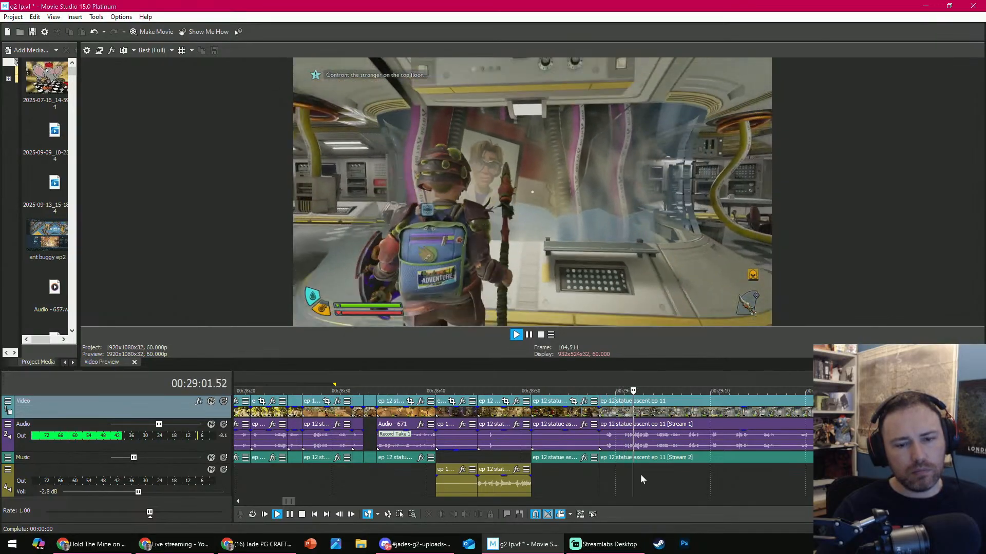
left_click(639, 471)
key("space")
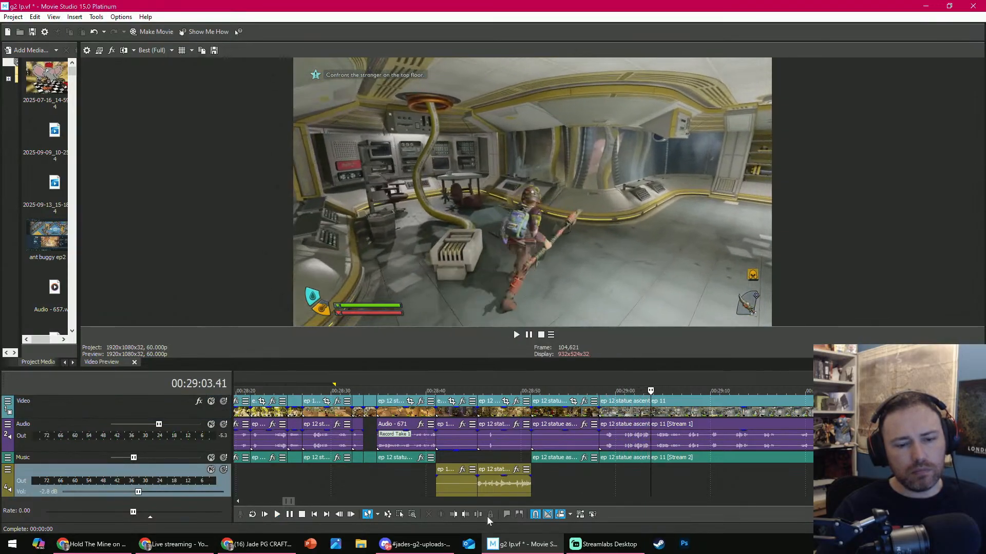
left_click(478, 514)
left_click_drag(613, 442, 620, 496)
scroll(600, 462, "up", 5)
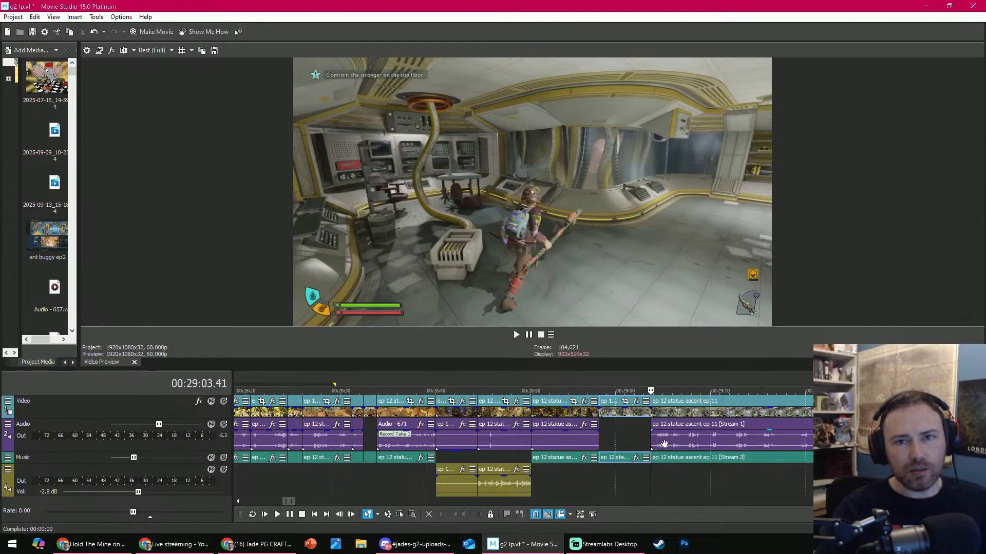
- Play the segment without game audio from 00:28:58.13 and scrub through the hospital bracelet footage to 00:29:24.41
left_click(602, 390)
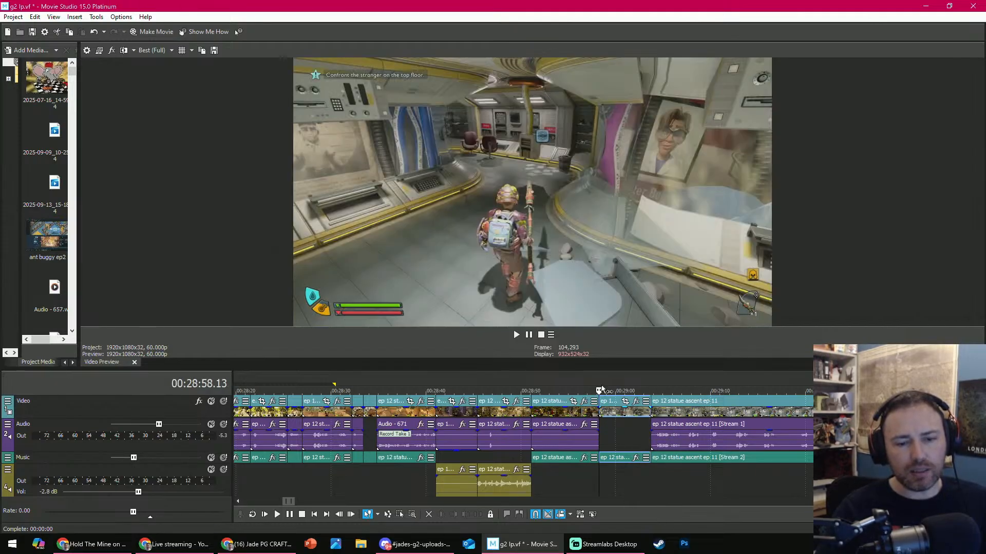
key("space")
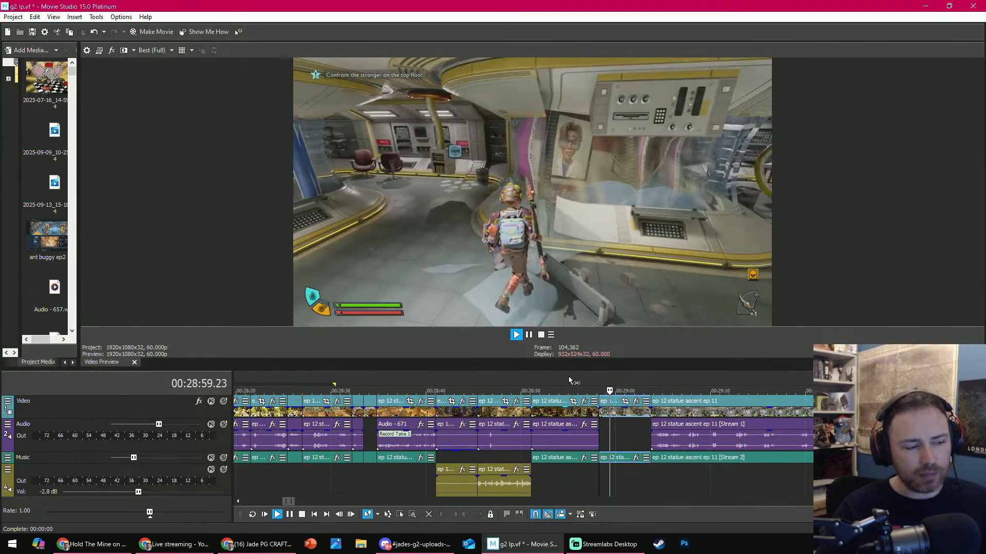
left_click(652, 392)
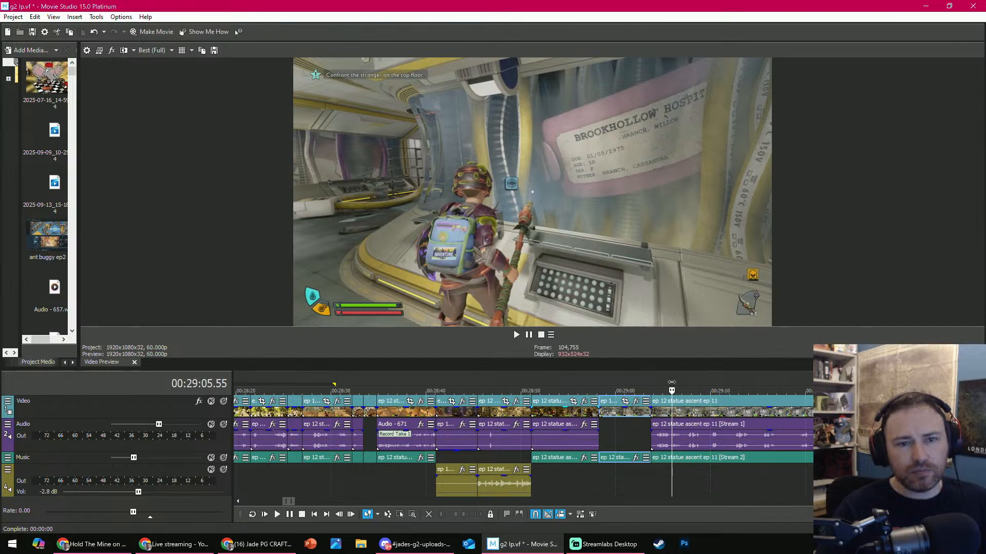
left_click_drag(672, 383, 849, 386)
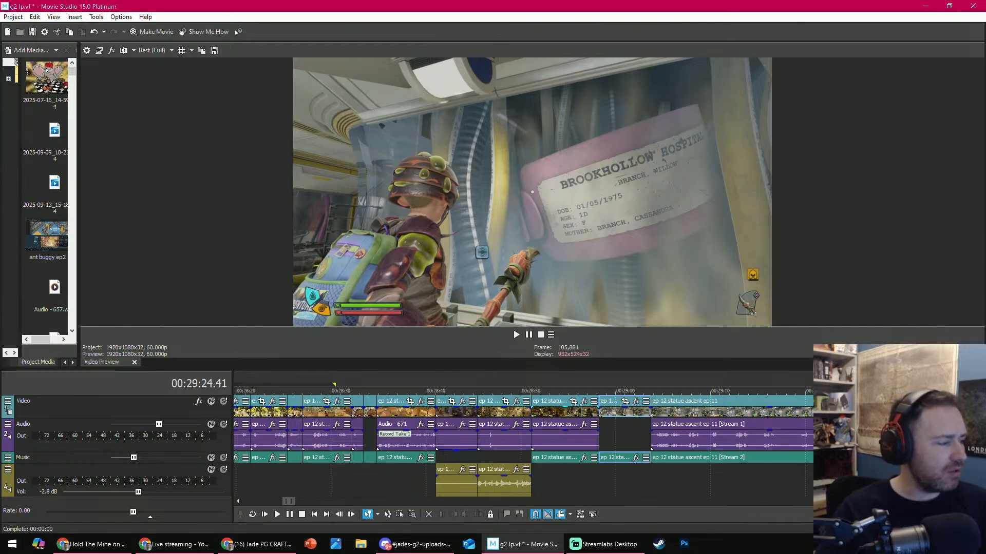
key("alt+Tab")
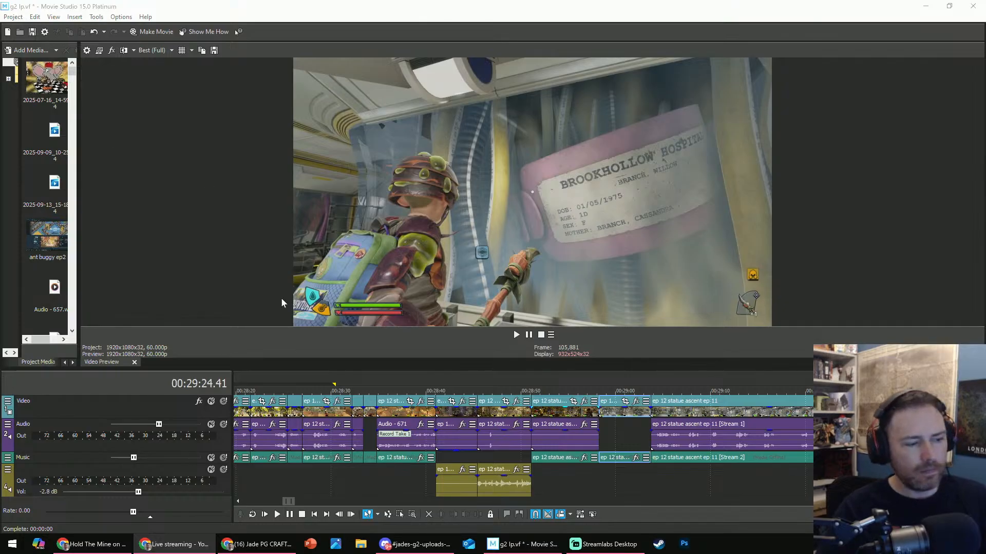
- Play the hospital bracelet clip, split it at 00:29:11.07, and delete the portion after the split
left_click(685, 386)
key("space")
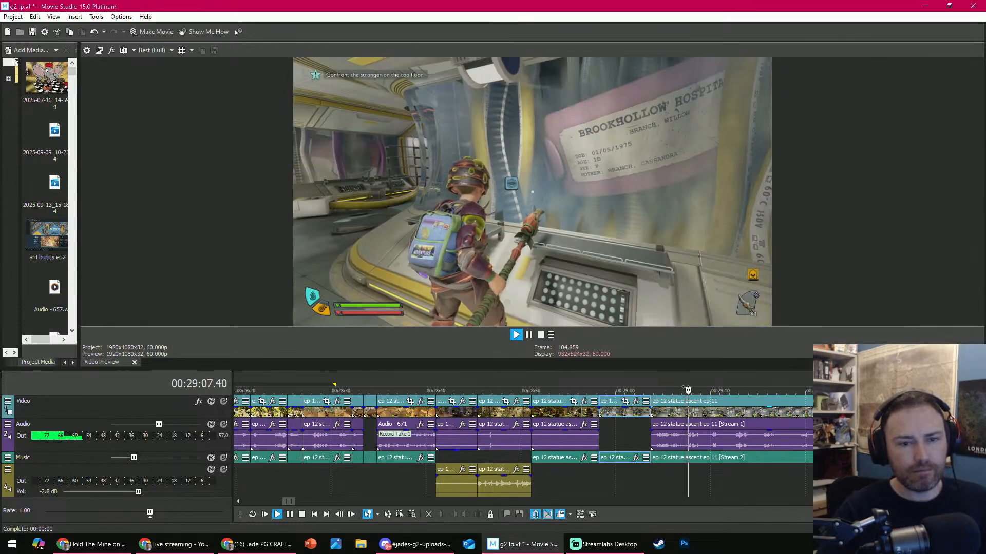
scroll(623, 396, "down", 2)
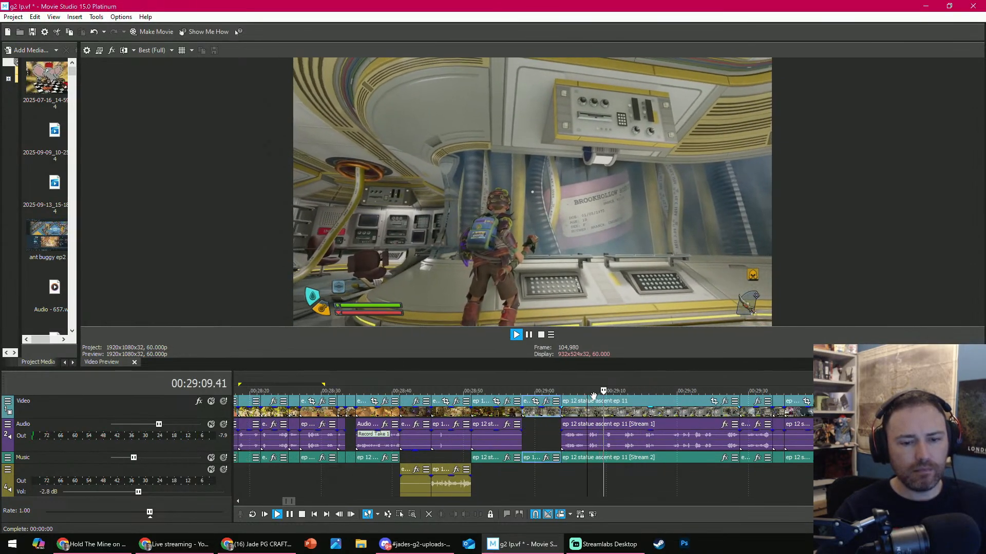
key("Return")
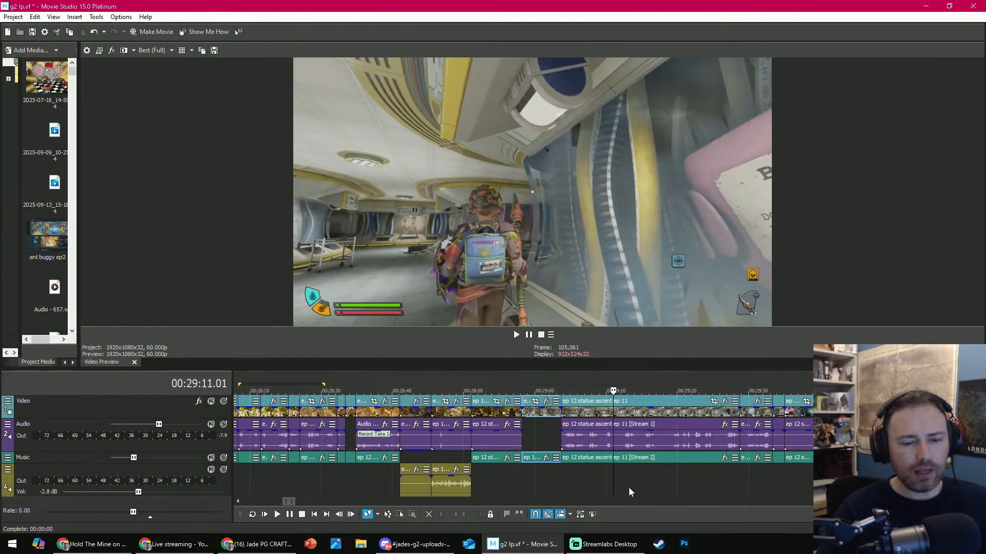
left_click(614, 487)
left_click(480, 514)
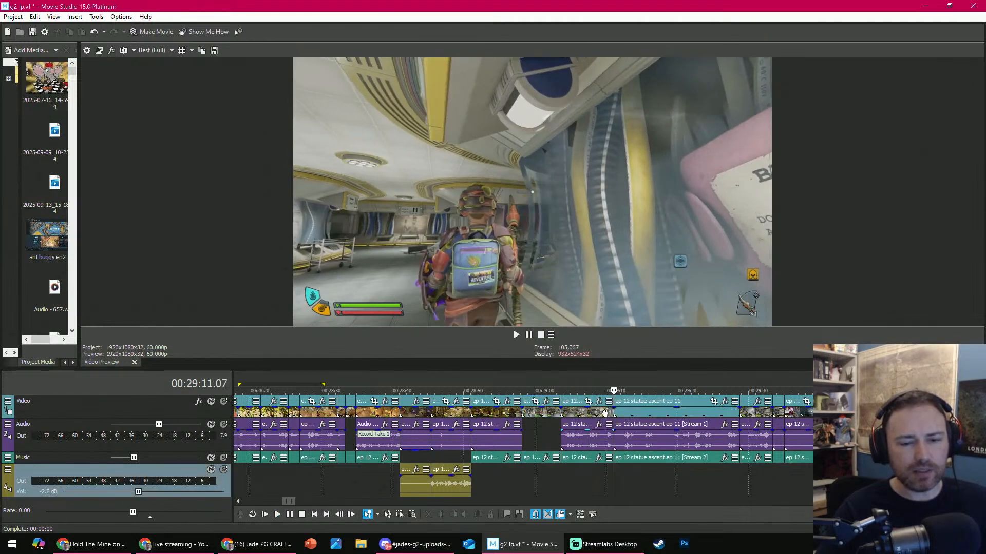
left_click_drag(614, 389, 739, 386)
left_click(704, 444)
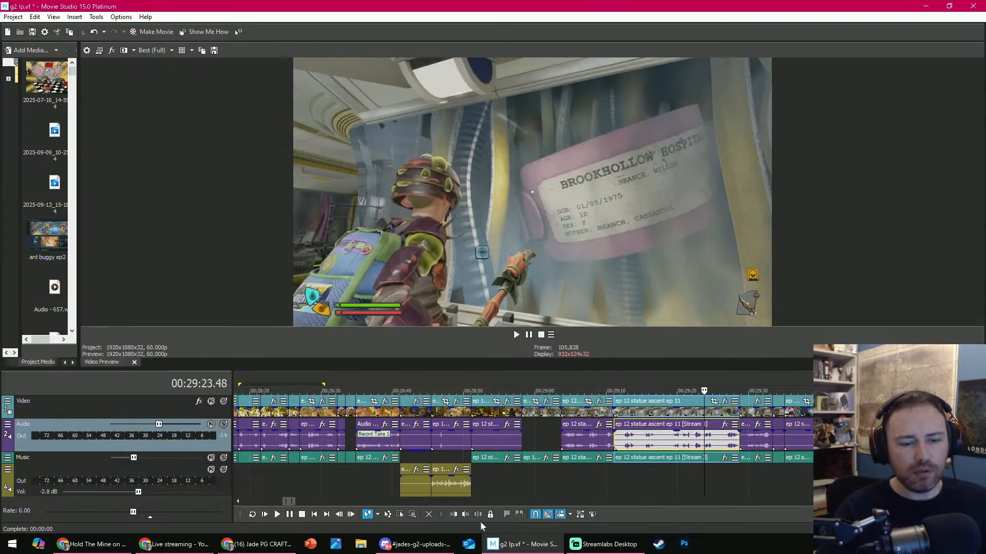
key("Delete")
- Play through the hospital bracelet footage, delete the meeting minutes clip starting at 00:29:17.24, and trim the start of the following corridor clip to 00:29:19.15
left_click(515, 333)
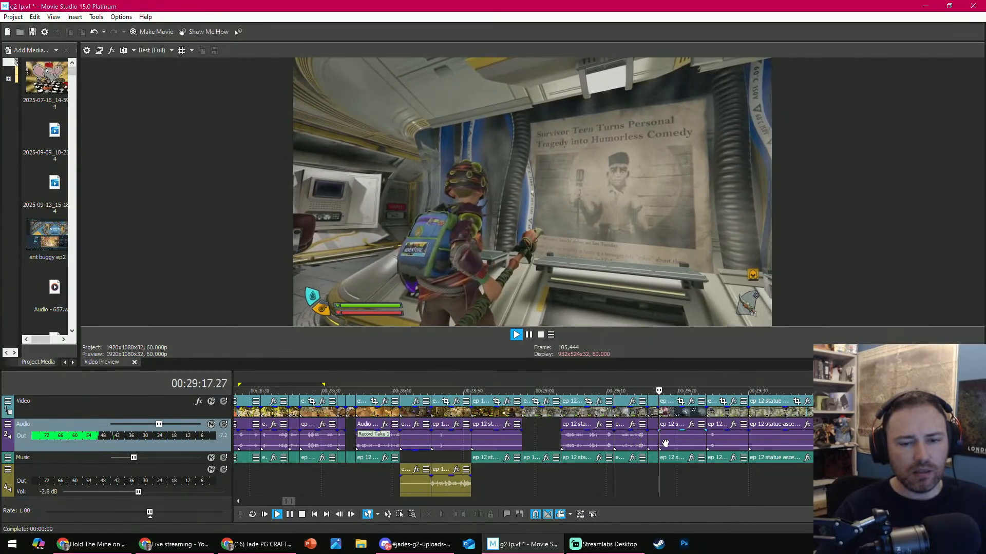
left_click(665, 443)
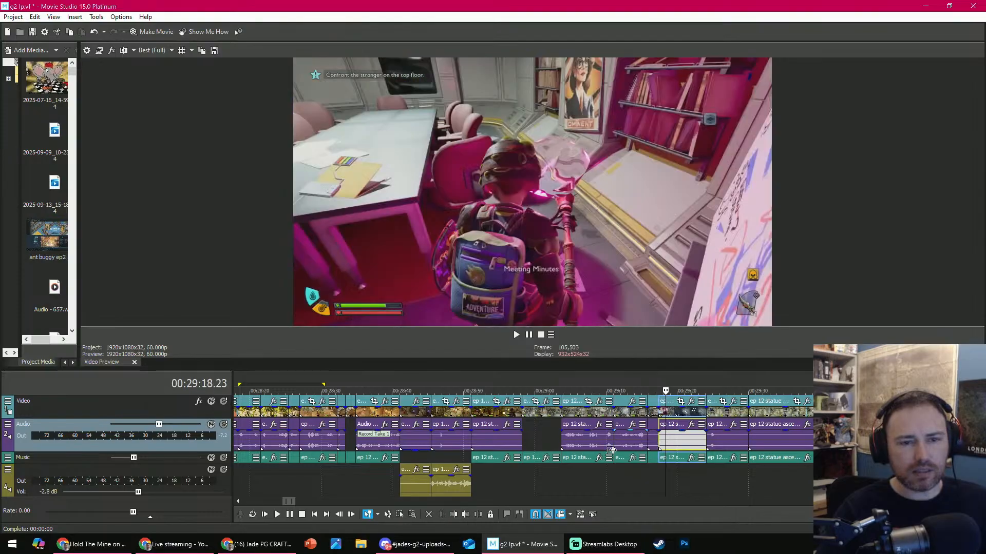
left_click(432, 517)
left_click(673, 400)
mouse_move(673, 390)
left_mouse_down()
mouse_move(736, 386)
mouse_move(672, 378)
left_mouse_up()
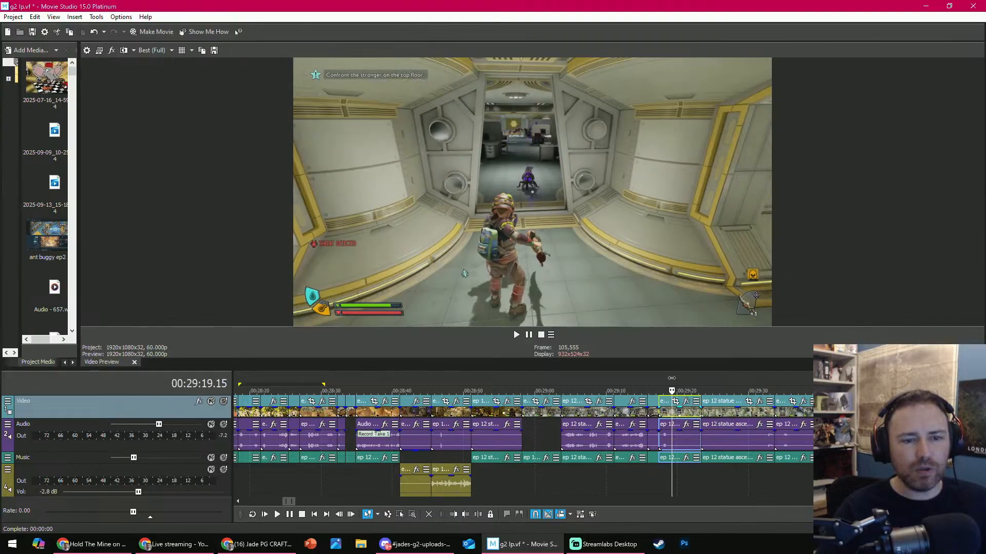
left_click(453, 515)
- Play the trimmed corridor clip from 00:29:17.24 and split it at 00:29:19.50
scroll(652, 426, "up", 6)
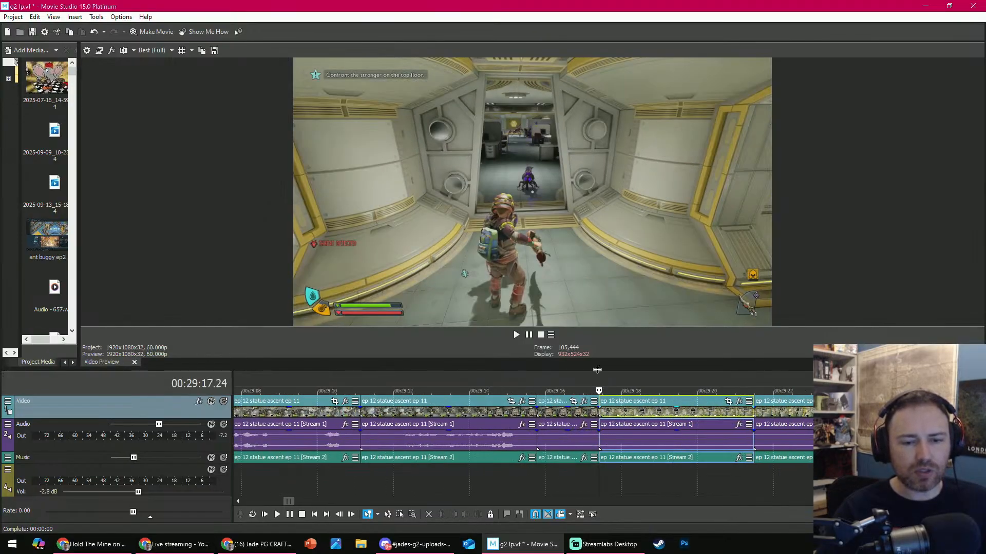
key("space")
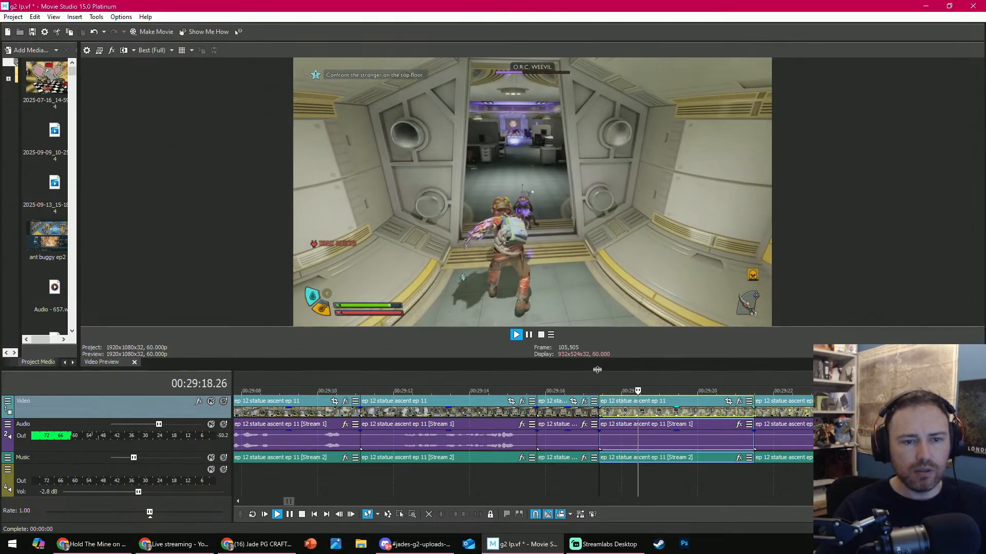
key("space")
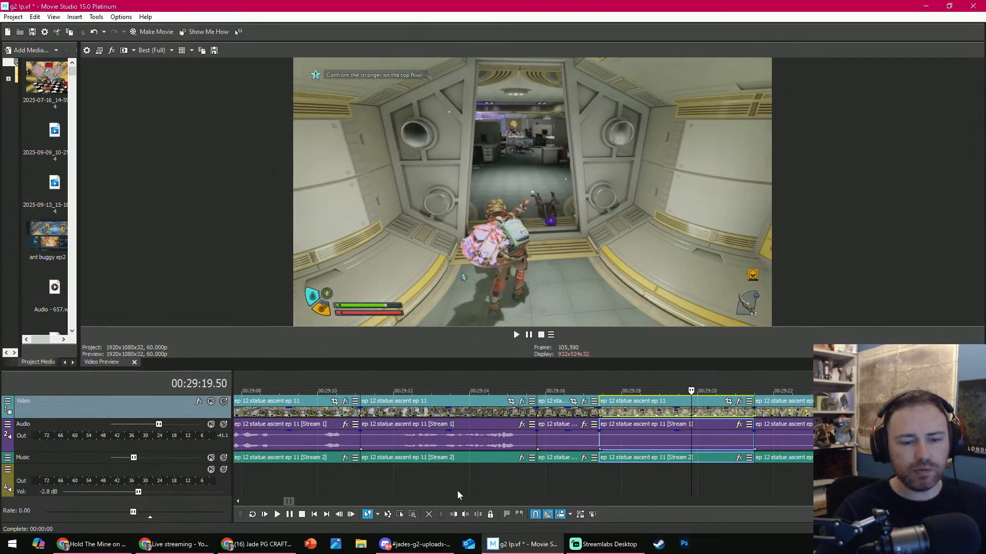
left_click(478, 514)
- Scrub ahead into the following clip and trim its start to 00:29:24.40
left_click_drag(691, 390, 886, 385)
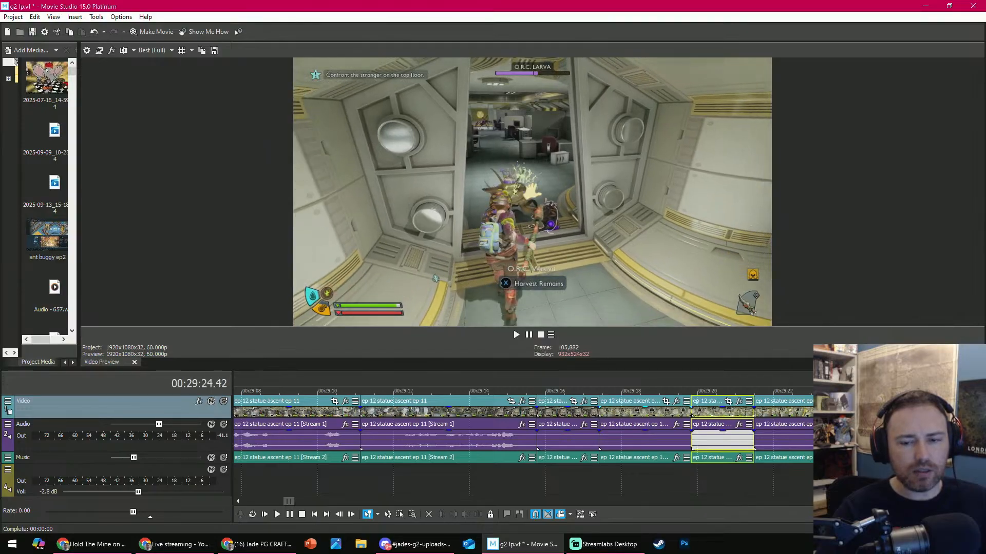
left_click(875, 480)
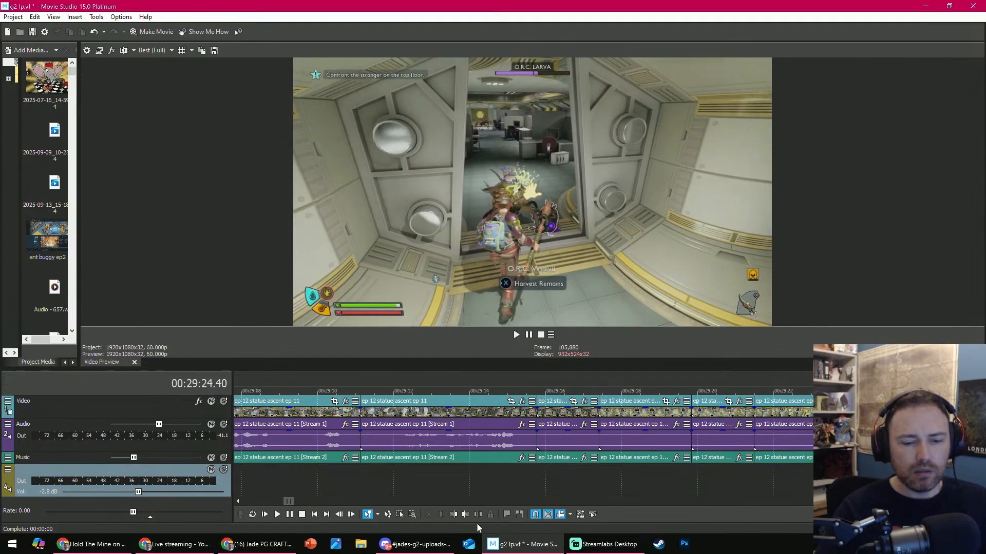
left_click(457, 516)
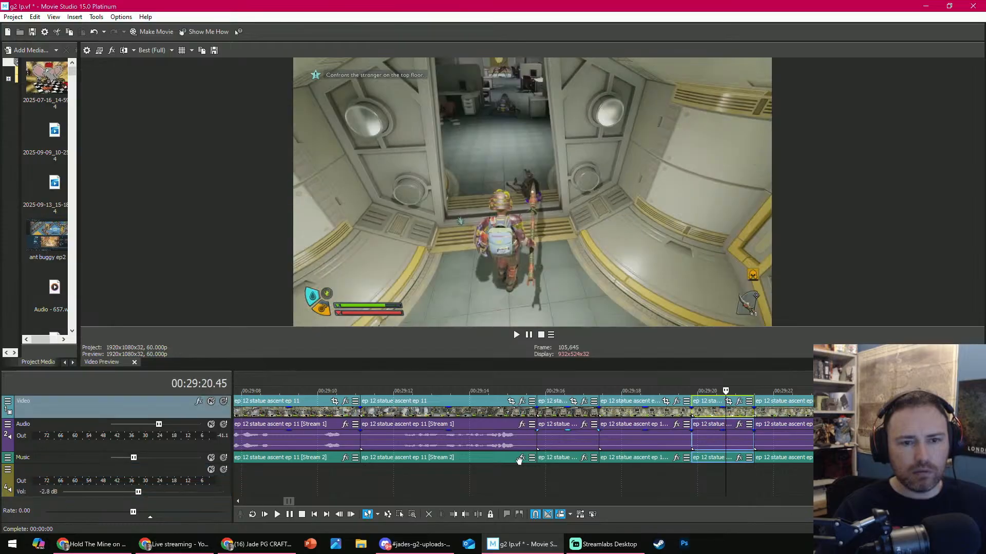
- Play the short leftover segment after the split at 00:29:19.50 and delete it
left_click(671, 384)
key("space")
key("space")
left_click(708, 423)
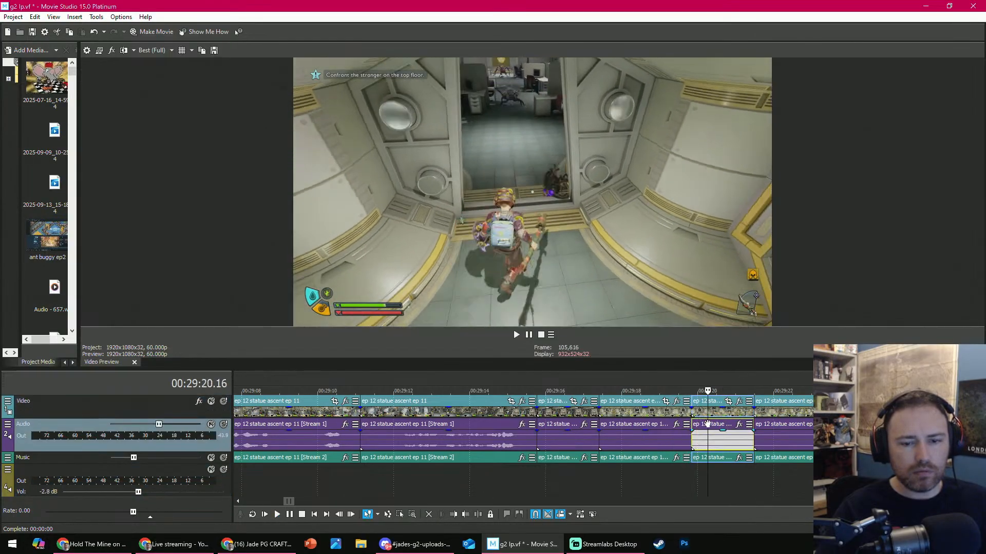
left_click(427, 514)
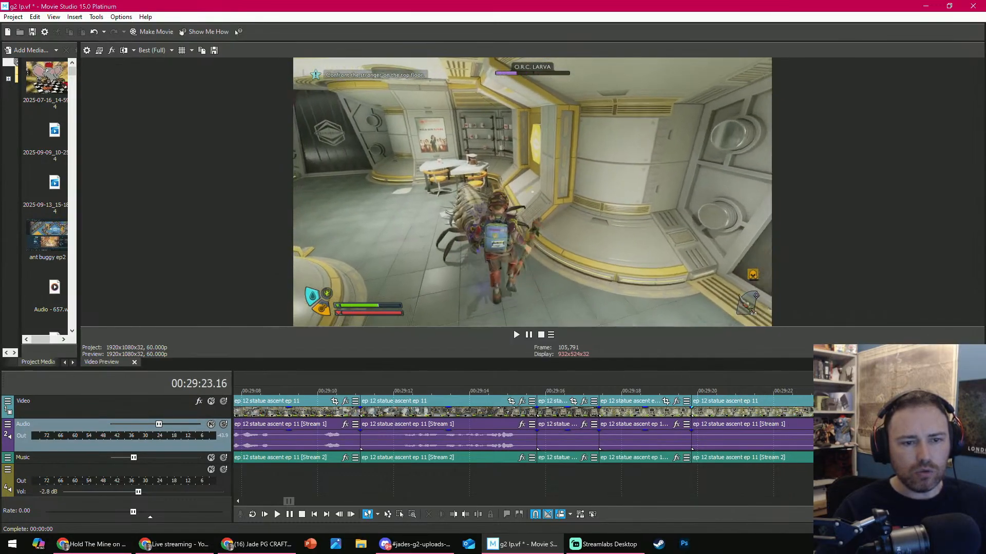
- Trim the start of the O.R.C. Larva fight clip to 00:29:23.43, play it from 00:29:19.50, and trim its start again to 00:29:20.58
key("Left")
key("Left")
key("Left")
key("Left")
key("Left")
key("Left")
key("Left")
key("Left")
key("Left")
key("Left")
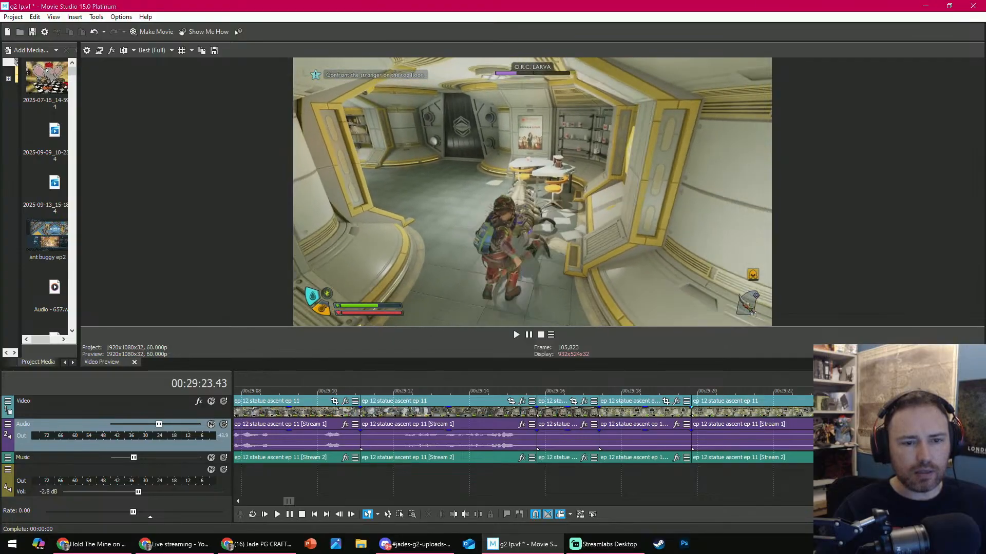
left_click(681, 390)
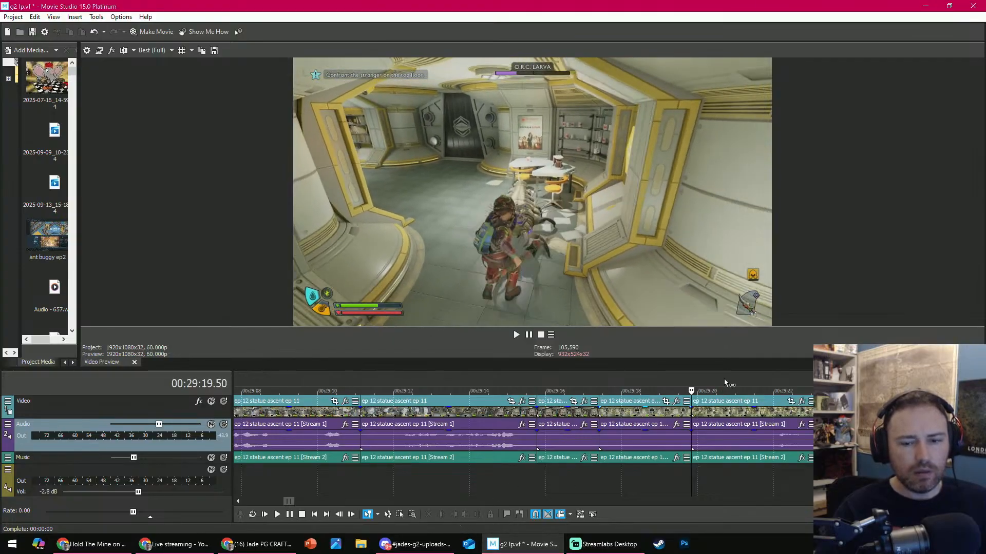
key("space")
- Play the larva fight clip, split it at 00:29:20.44, and delete the portion after the split
key("space")
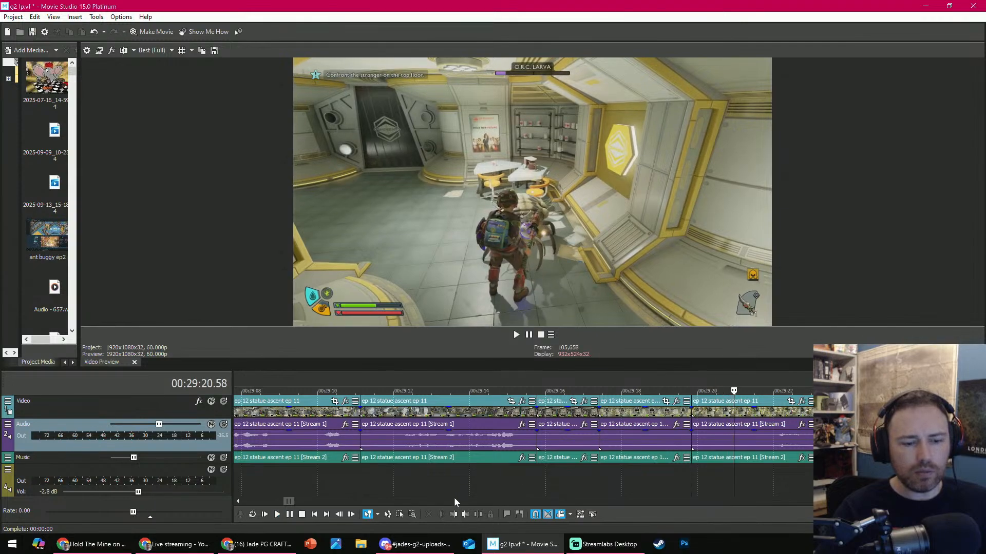
left_click(457, 514)
key("space")
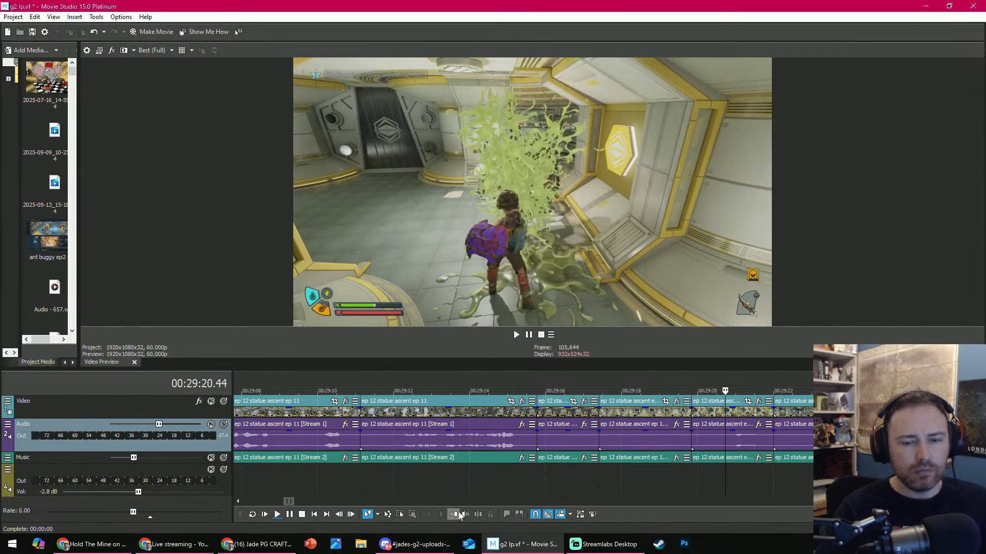
key("s")
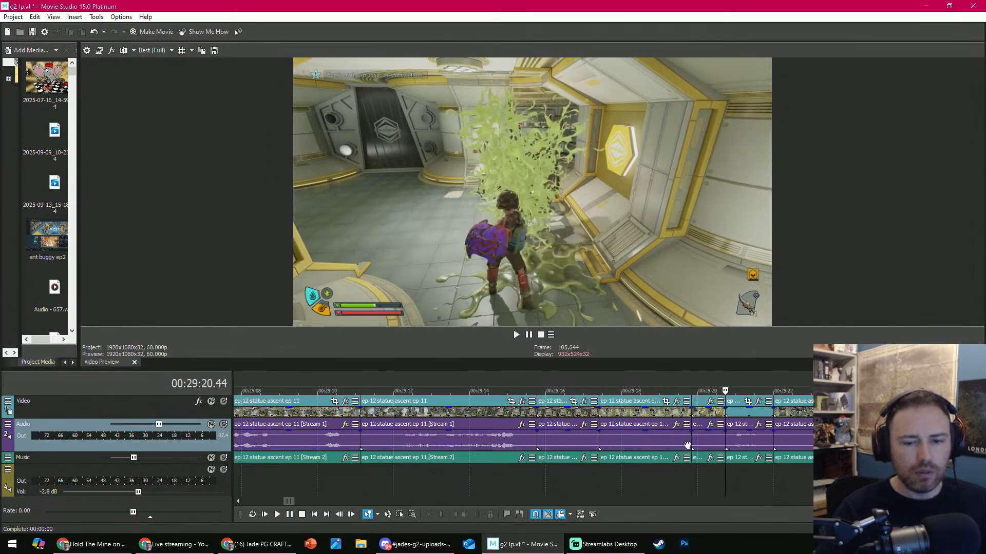
left_click(743, 413)
left_click(428, 515)
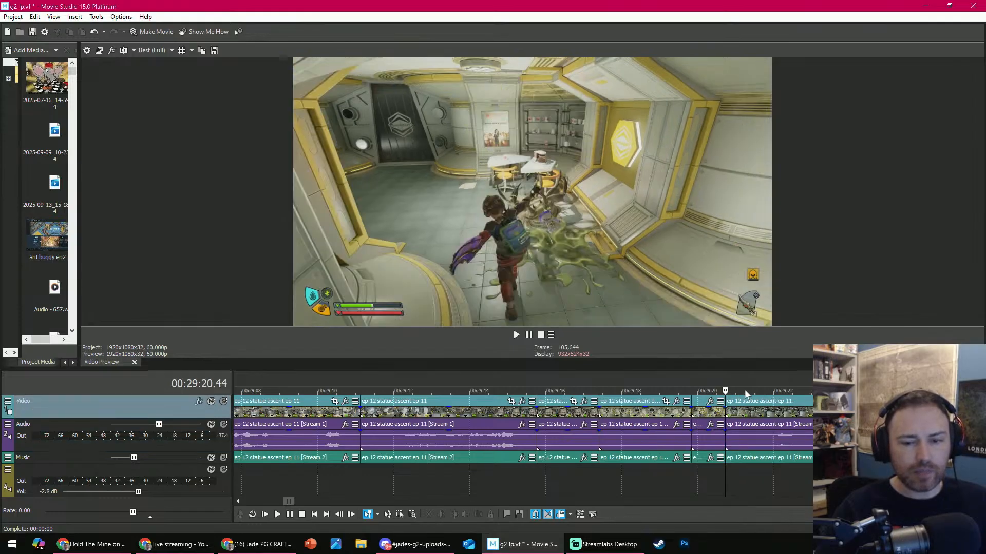
- Trim the start of the following weevil fight clip to 00:29:24.20, play it, and cut off its remainder from 00:29:22.07
key("space")
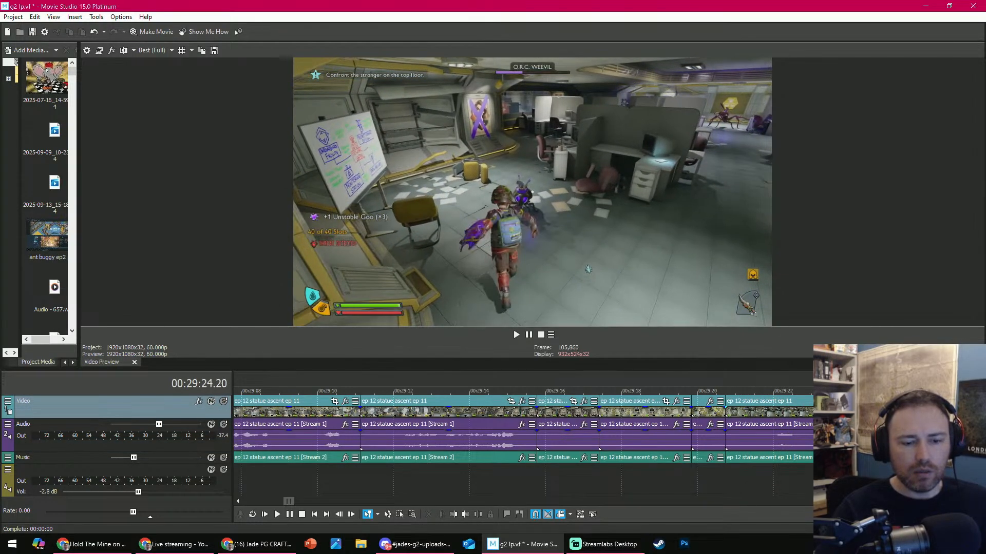
left_click(455, 515)
key("space")
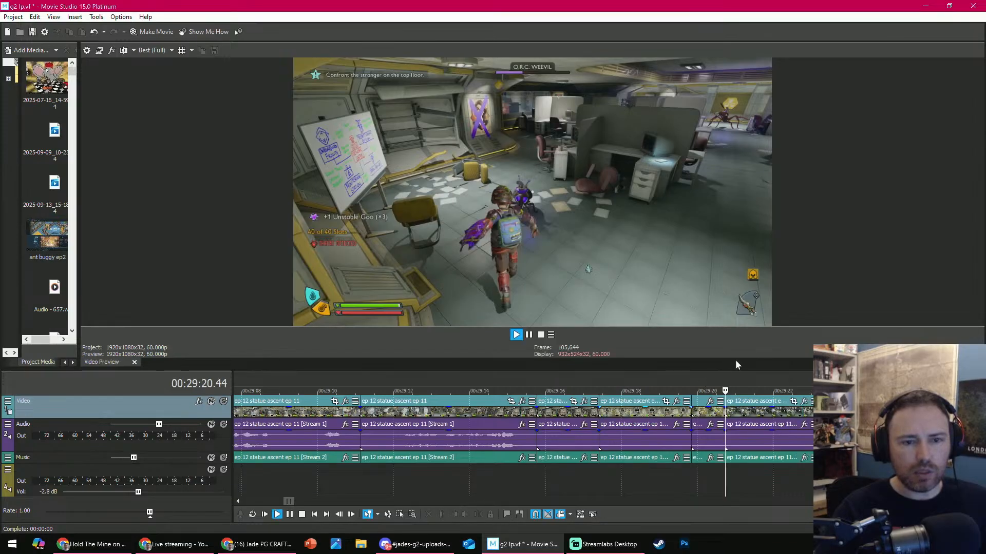
key("space")
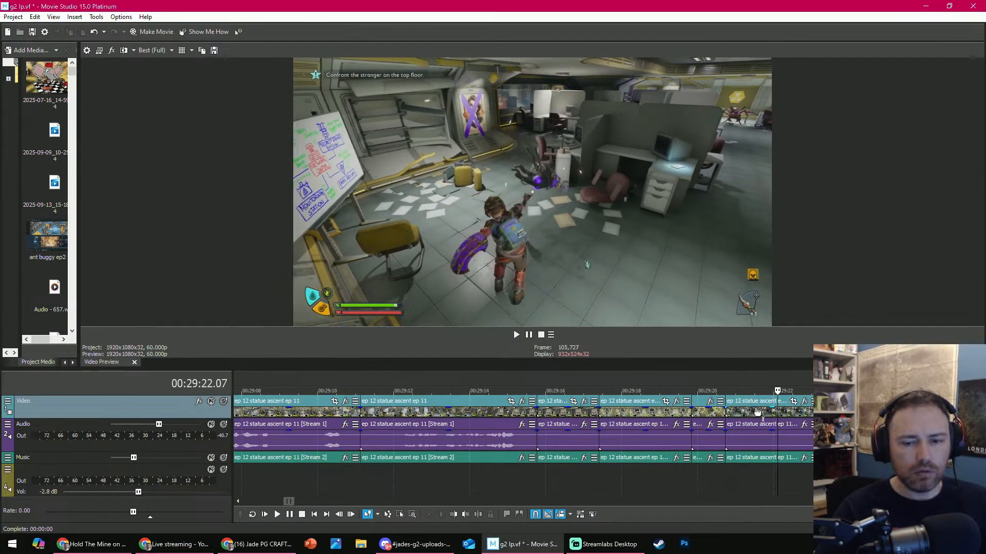
left_click(471, 516)
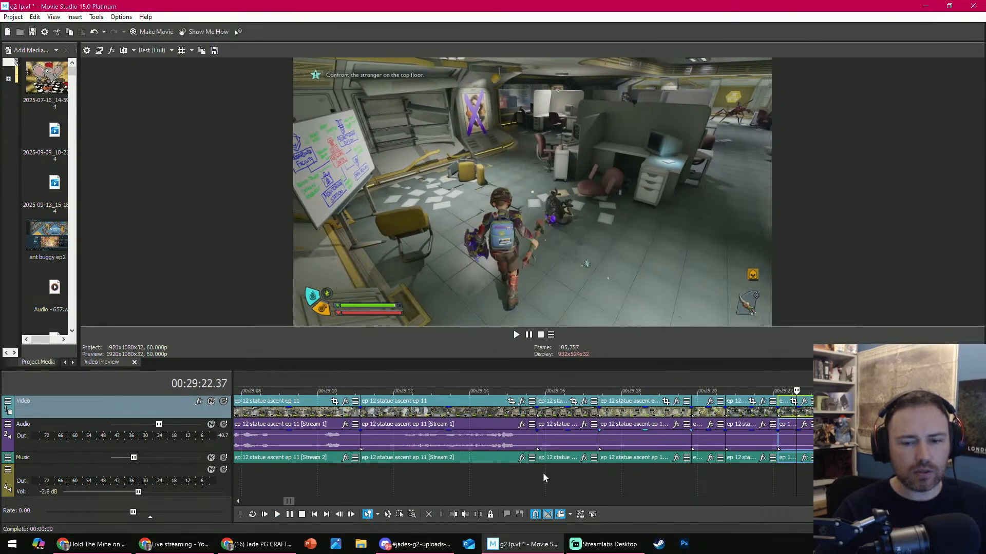
left_click(429, 515)
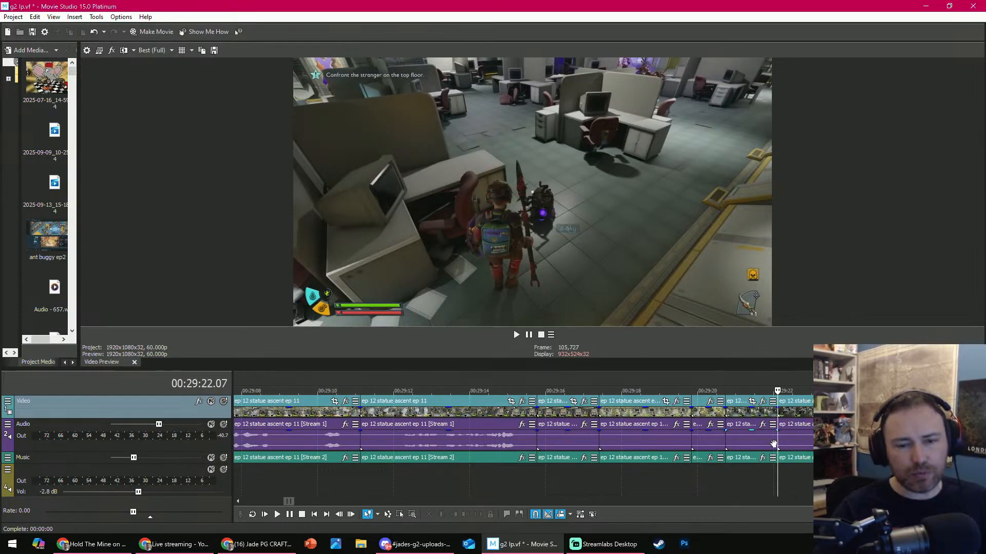
- Scrub and play the office clip between 00:29:23.08 and 00:29:24.18, returning to 00:29:23.16 to examine where it should start
left_click(816, 391)
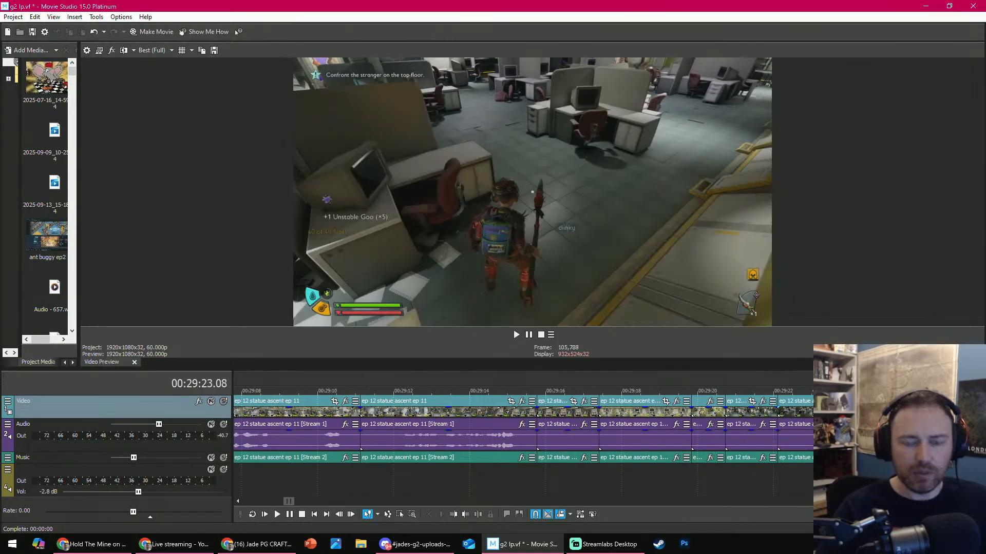
left_click_drag(817, 391, 823, 391)
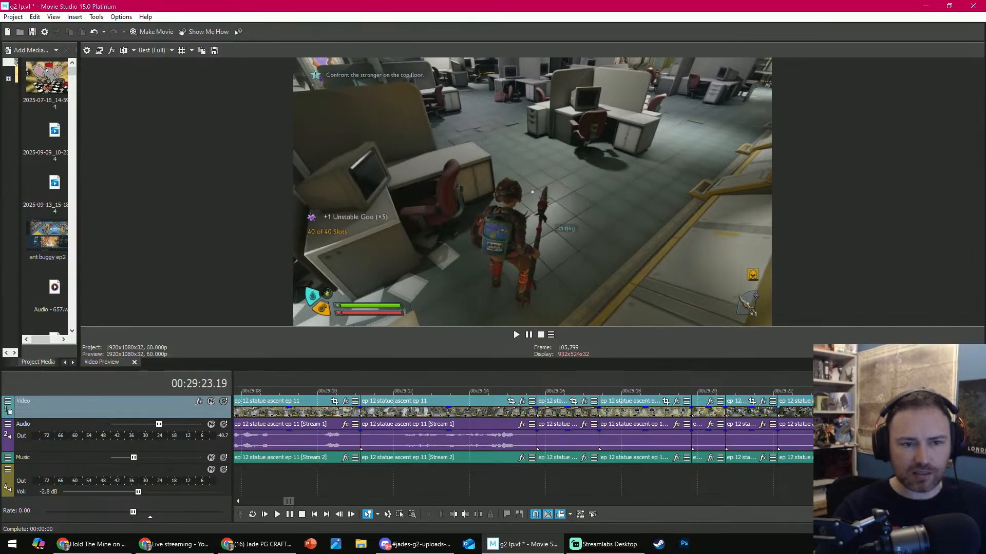
key("space")
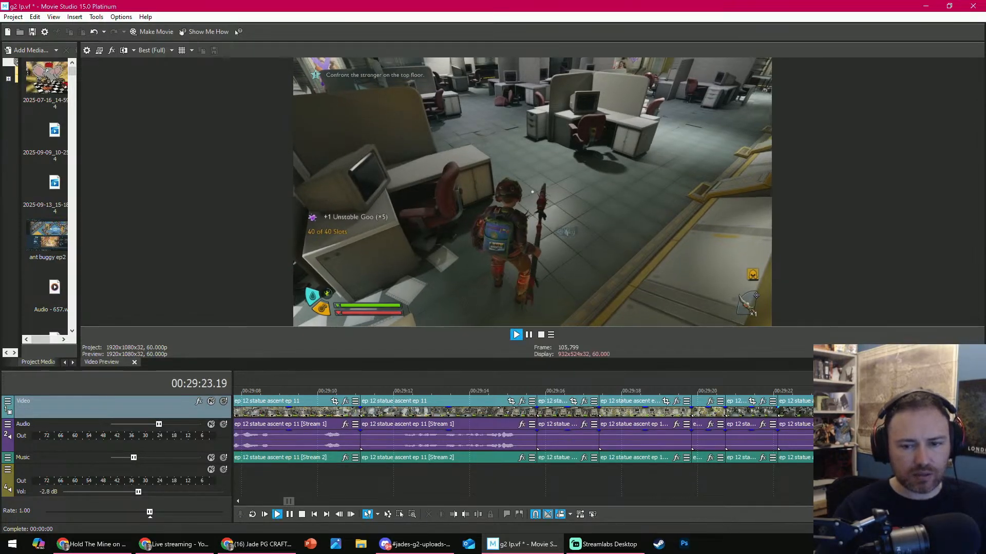
key("space")
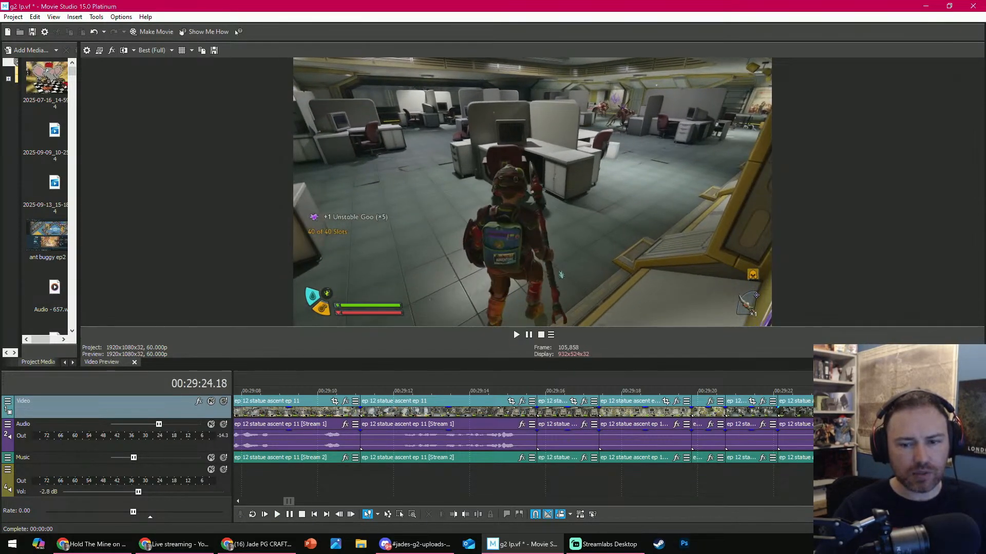
left_click_drag(837, 391, 822, 391)
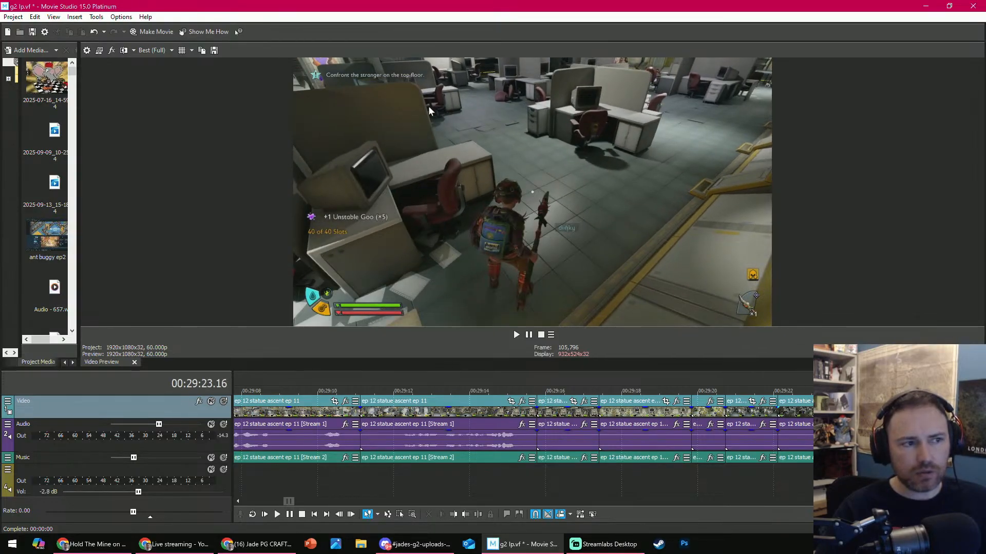
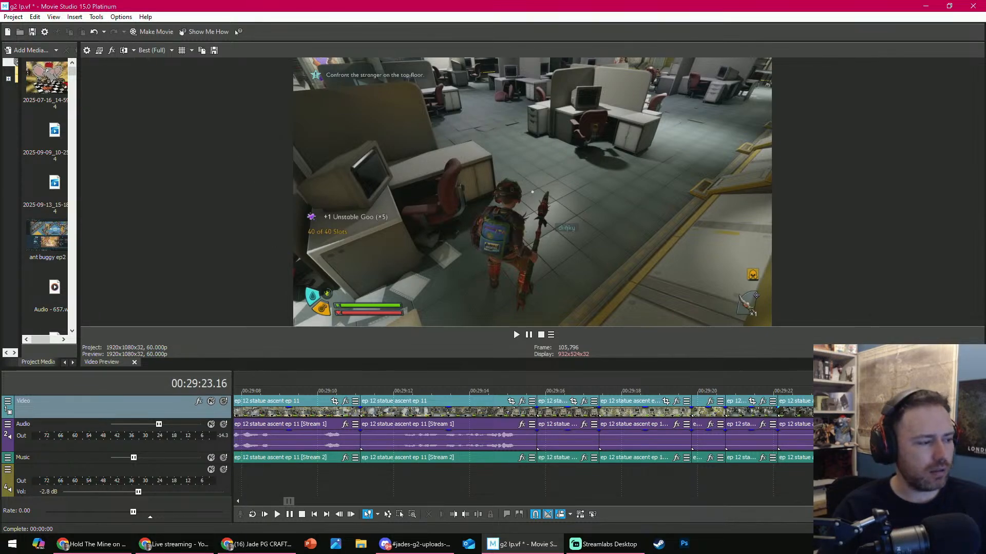
- Trim the start of the O.R.C. Larva fight clip to 00:29:45.12 and delete the red soldier ant clip before it
key("alt+Tab")
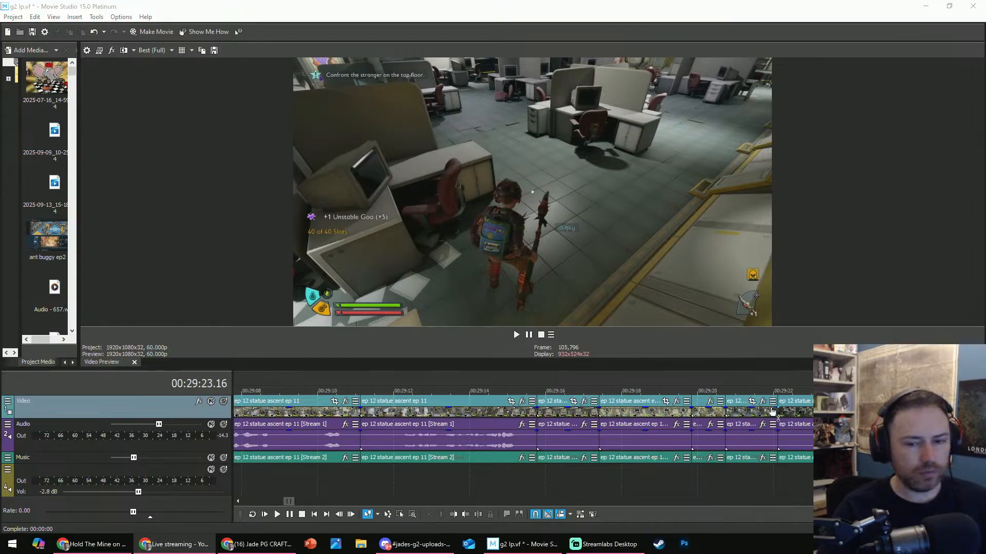
left_click_drag(787, 390, 941, 385)
scroll(941, 385, "down", 2)
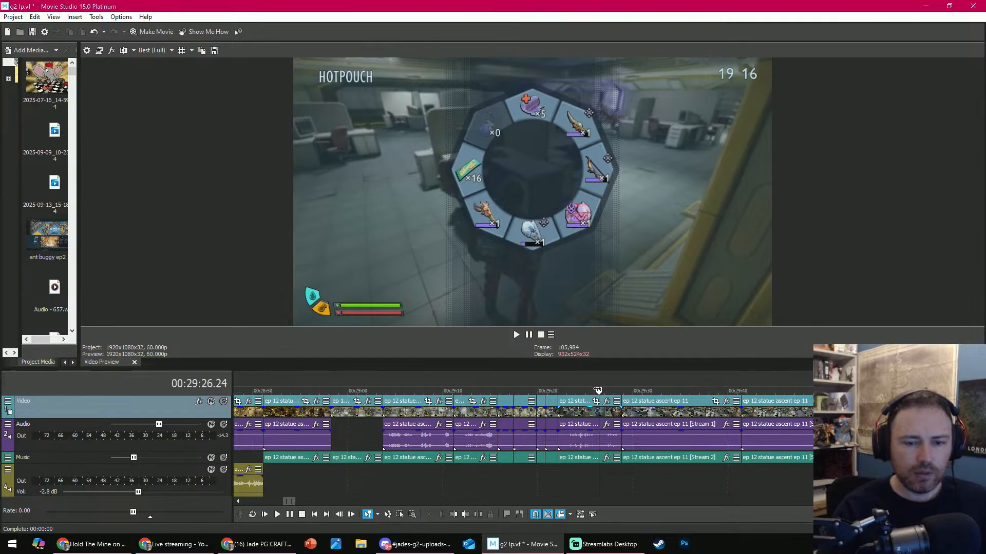
left_click_drag(598, 391, 605, 391)
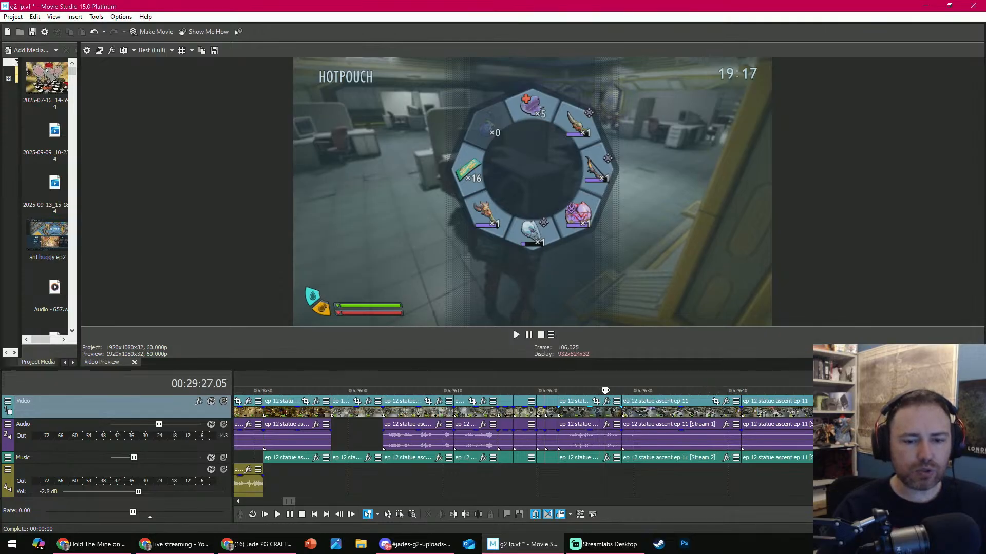
scroll(606, 391, "down", 8)
scroll(606, 391, "up", 10)
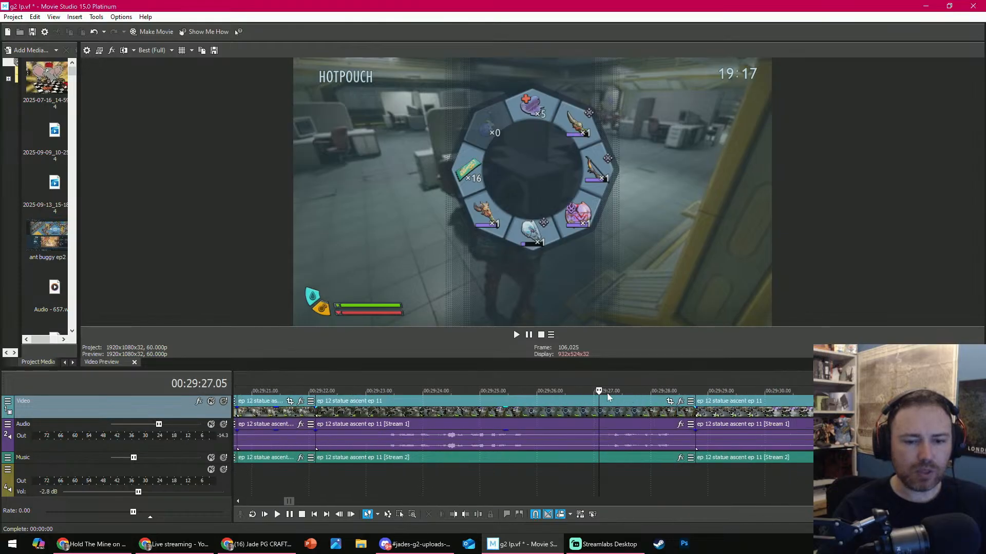
left_click_drag(599, 391, 795, 411)
scroll(795, 410, "down", 1)
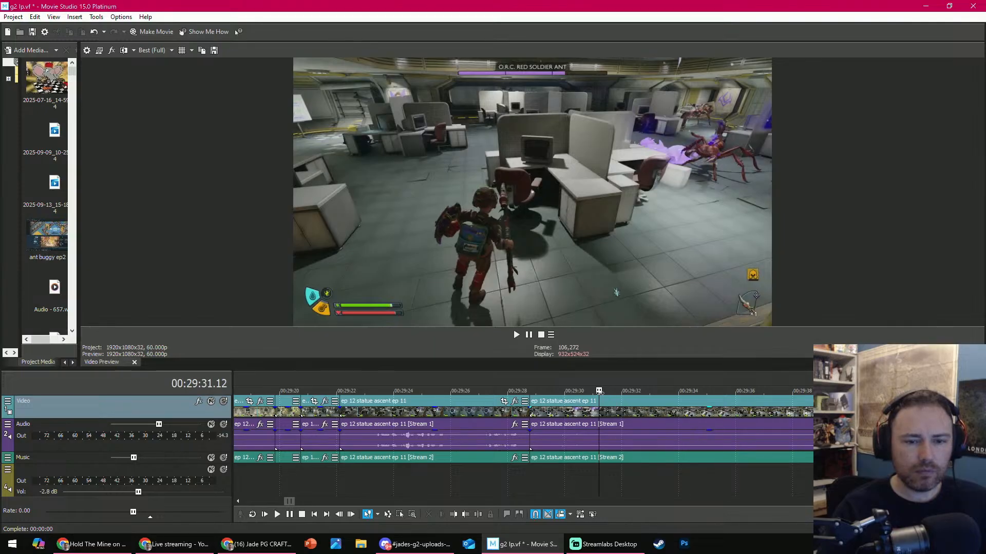
left_click_drag(600, 392, 847, 390)
scroll(618, 397, "down", 1)
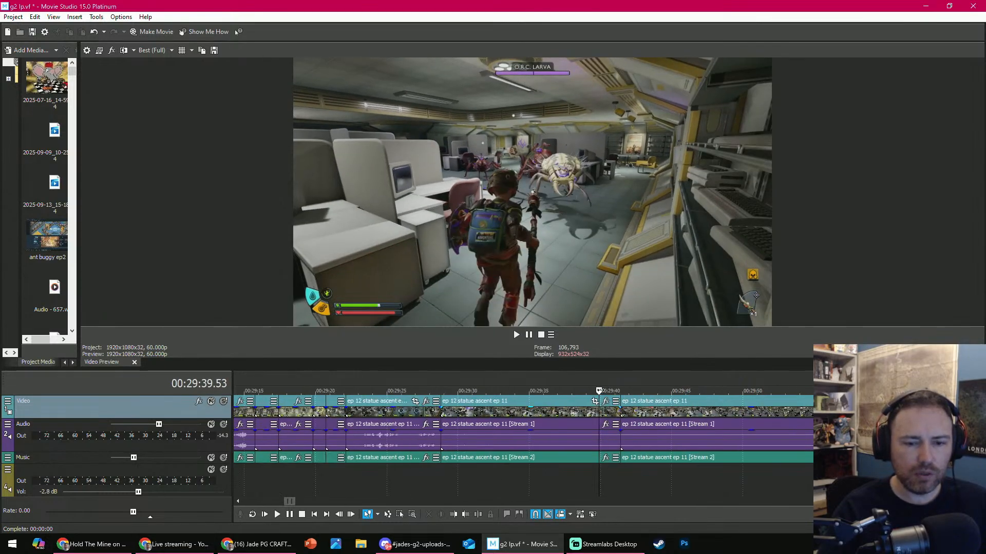
left_click_drag(599, 391, 674, 382)
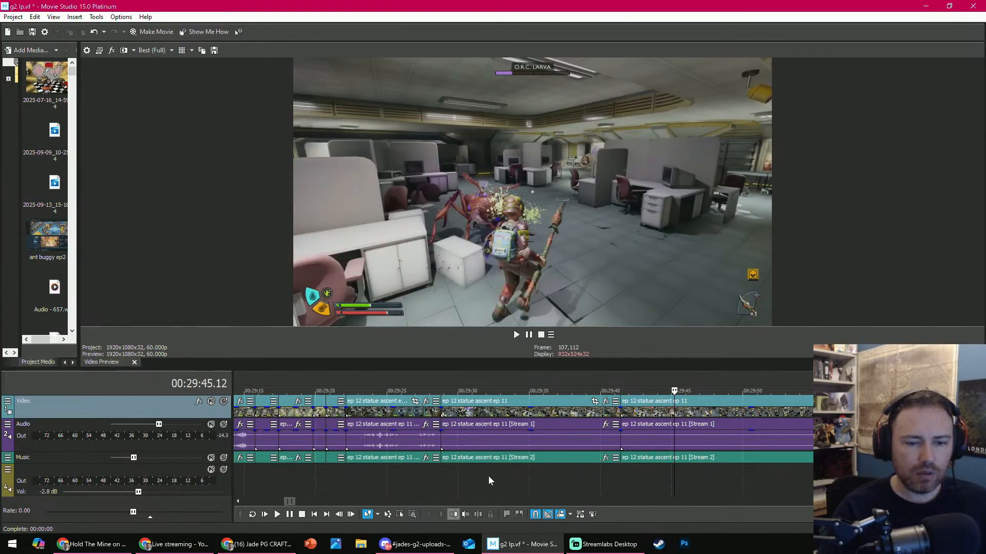
left_click(519, 436)
left_click(430, 514)
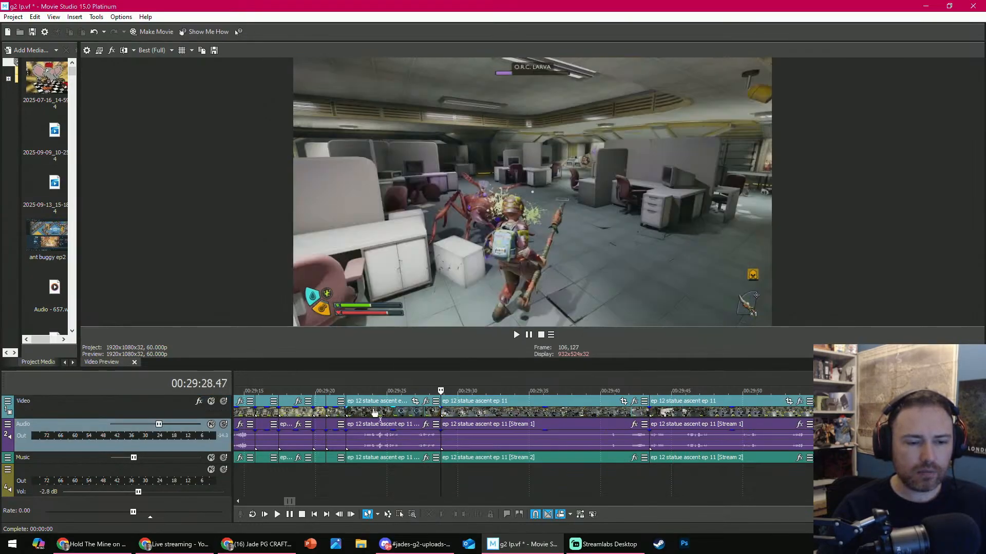
- Play the office walking clip that precedes the larva fight clip and delete it
left_click(360, 393)
key("space")
left_click(384, 410)
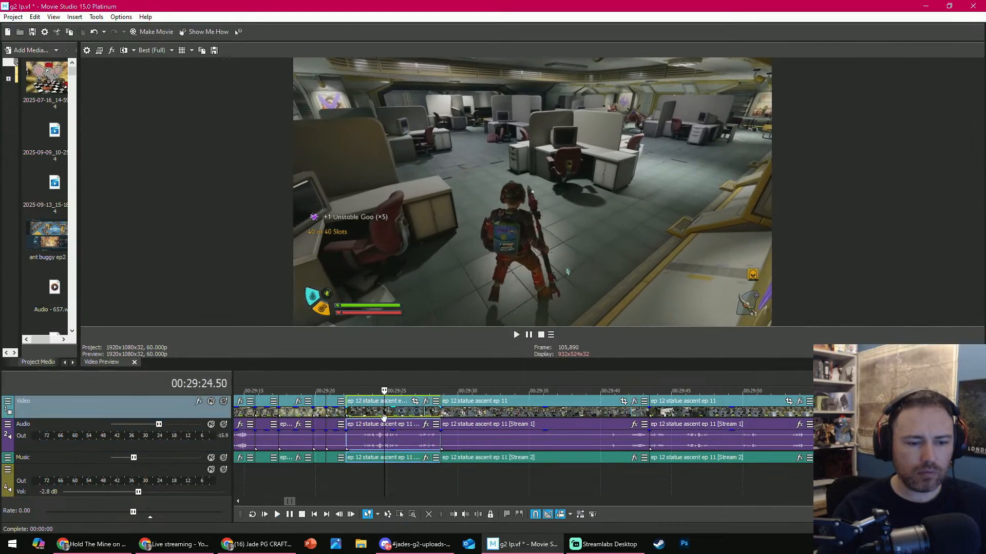
key("Delete")
- Play the office fight clip and split it at 00:29:24.51
key("space")
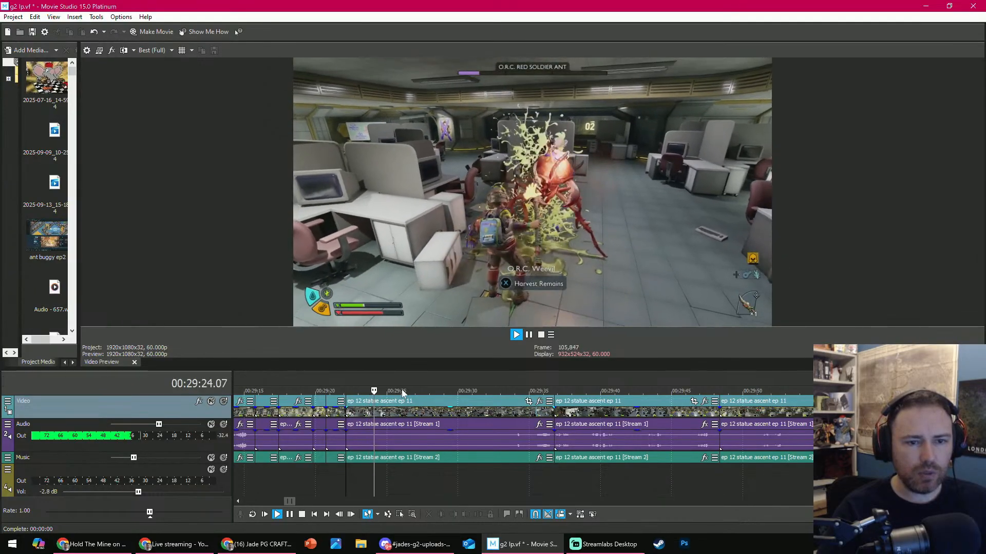
key("space")
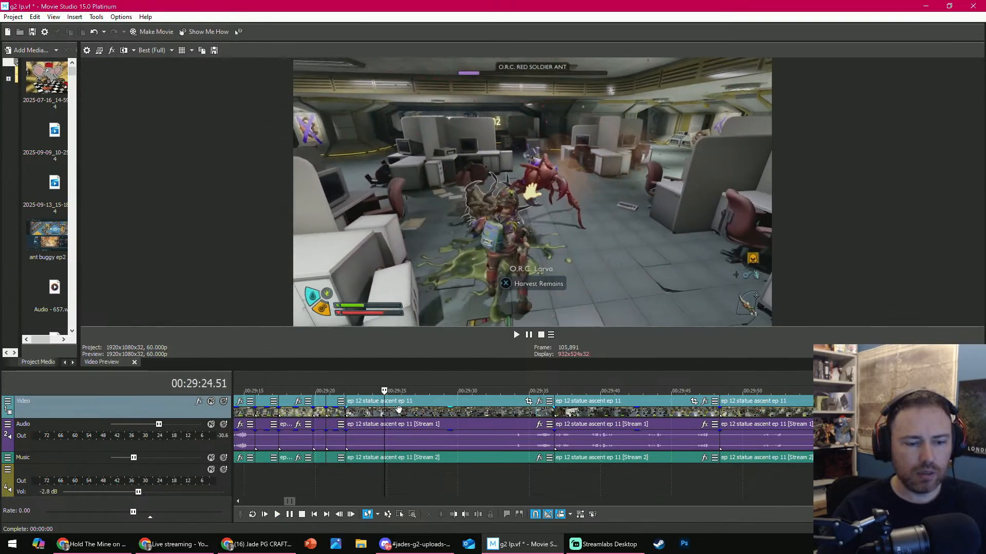
left_click(470, 516)
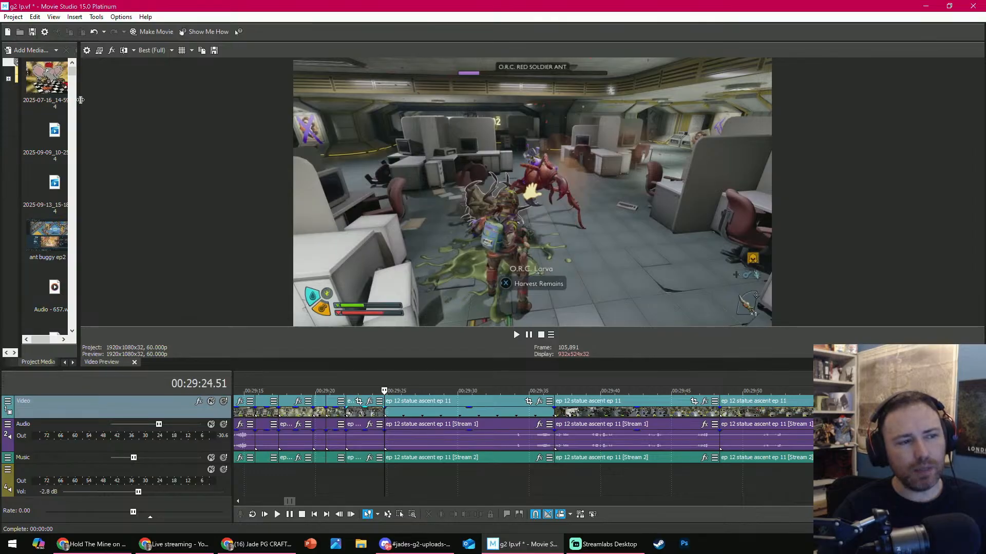
- Narrow the project media pane, play on through the office fight clip and split it at 00:29:26.37
left_click_drag(81, 100, 124, 110)
left_click_drag(89, 107, 61, 103)
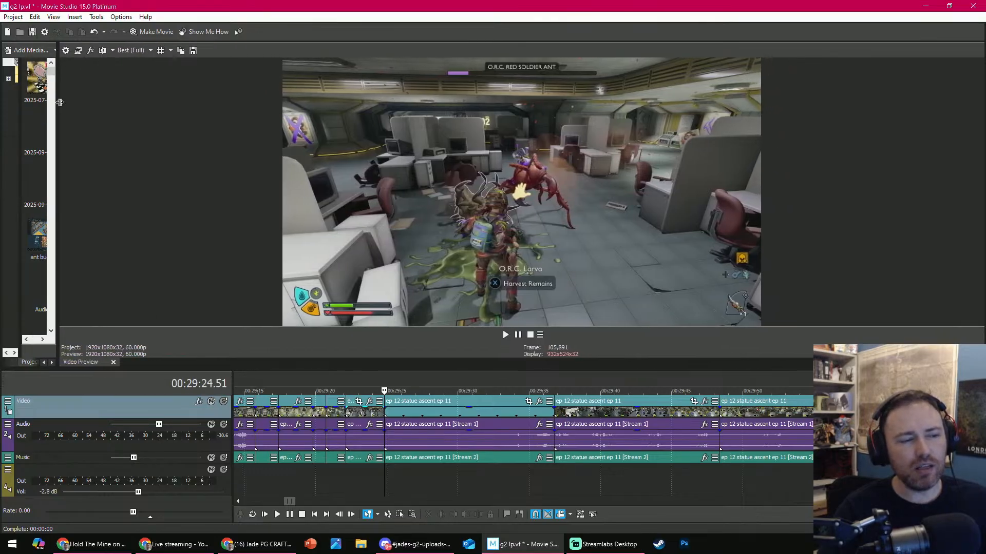
scroll(431, 393, "up", 4)
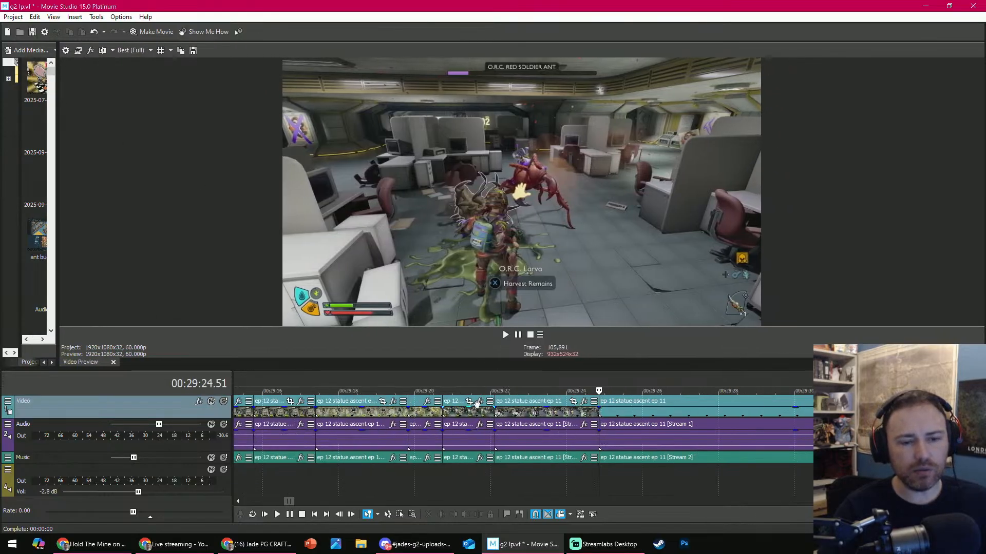
left_click(600, 472)
key("space")
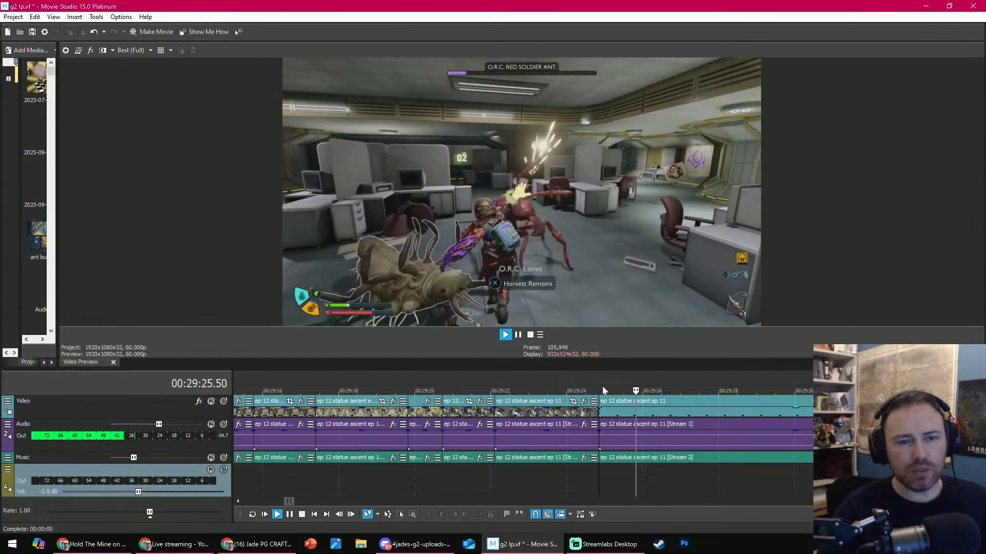
key("space")
key("space")
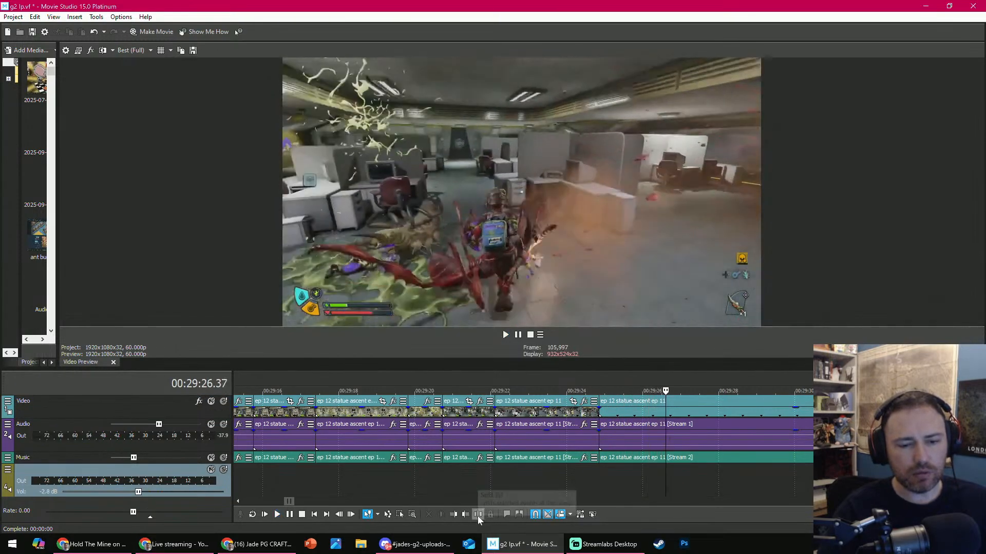
left_click(478, 515)
- Enlarge the video preview and review the edited sequence from 00:29:10.00 and again from 00:29:15.46
scroll(655, 386, "down", 6)
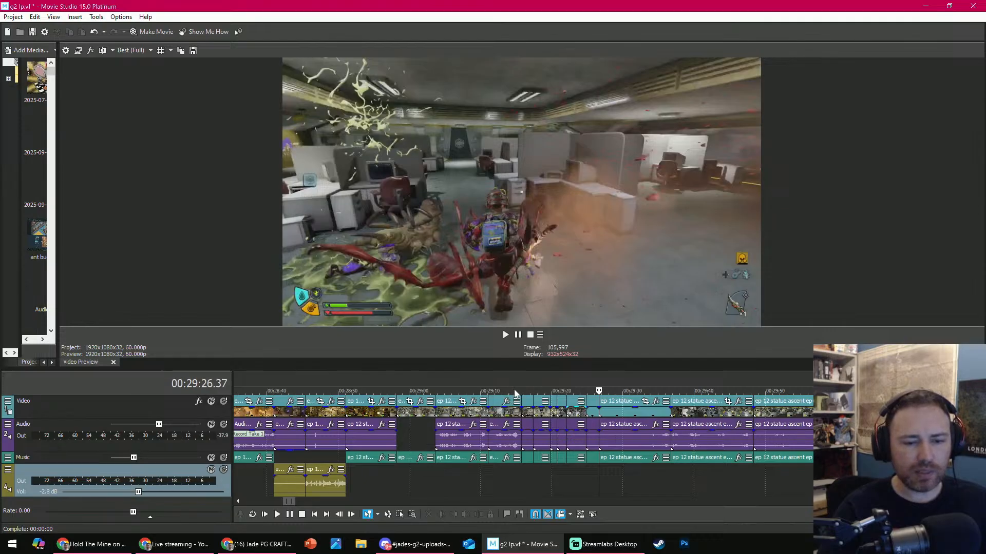
left_click(482, 391)
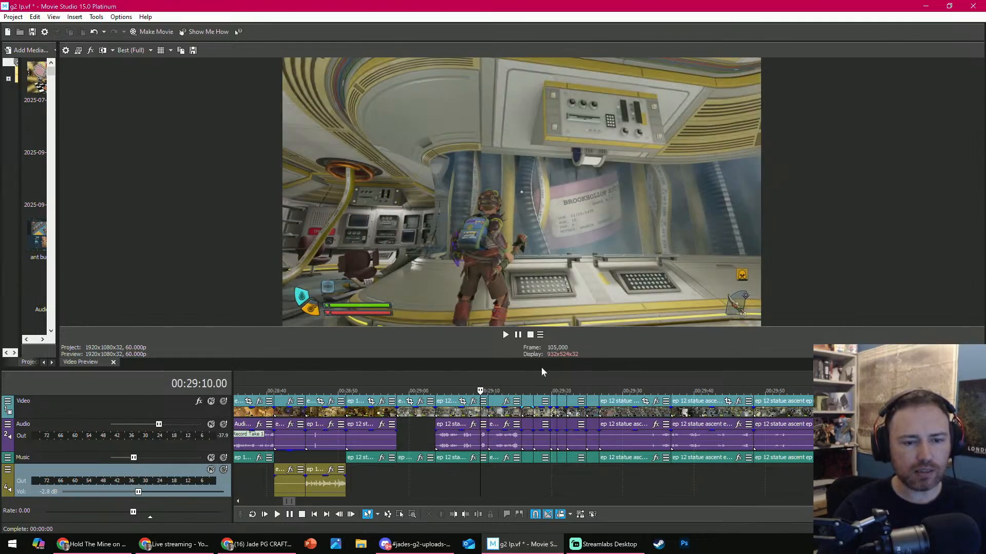
left_click_drag(541, 372, 549, 454)
key("space")
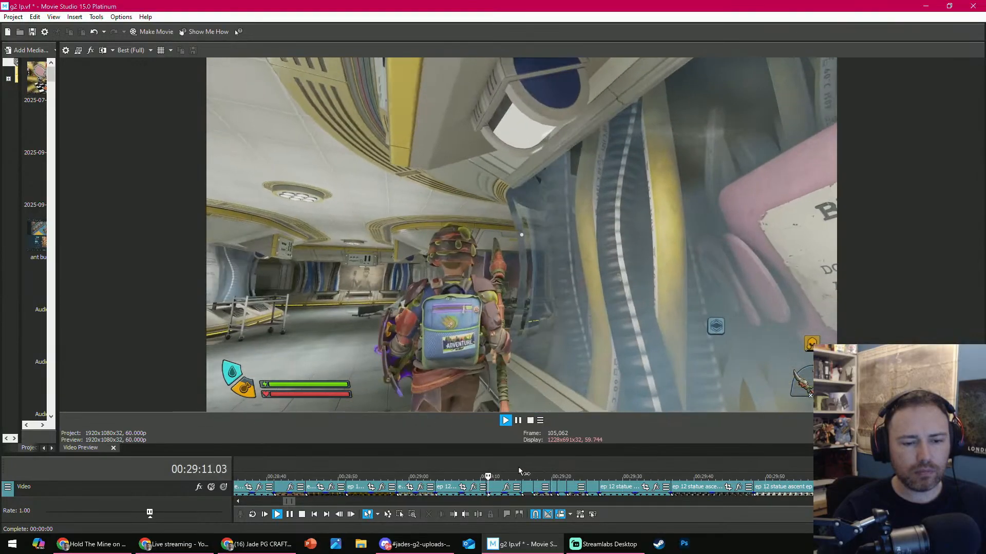
left_click(520, 471)
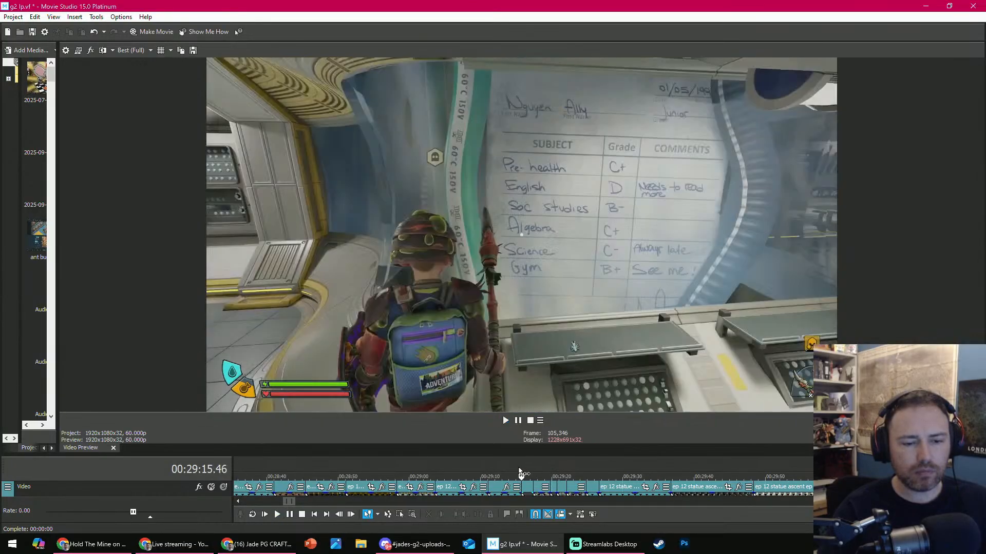
key("space")
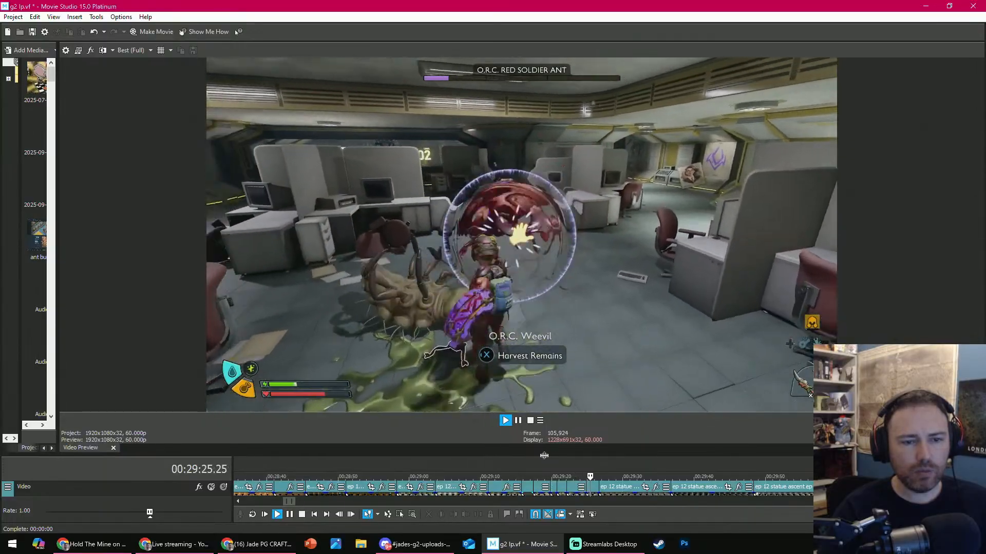
left_click_drag(545, 455, 544, 419)
- Play the short larva clip after the doorway clip, trim its start to 00:29:20.05, and play the new cut
scroll(544, 419, "up", 5)
key("space")
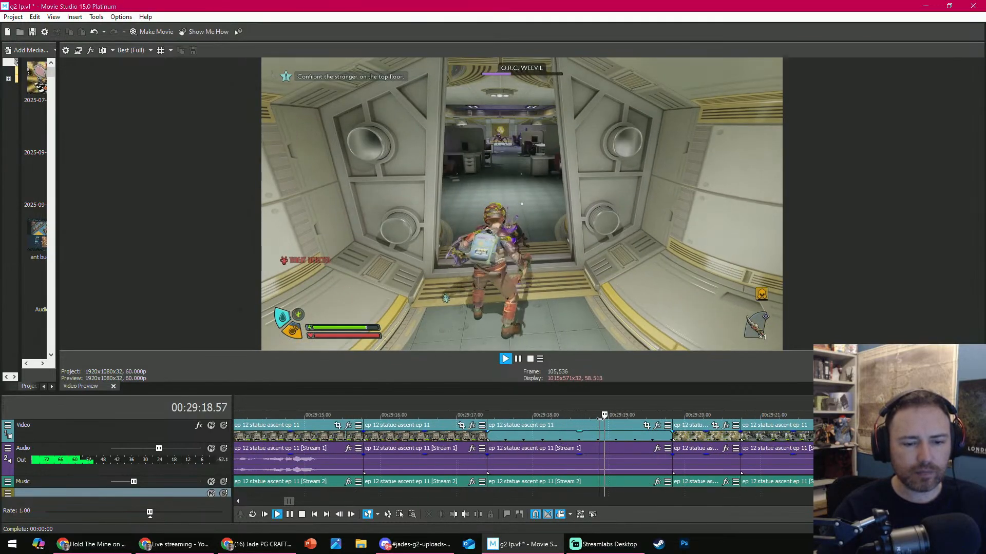
key("space")
key("space")
key("space")
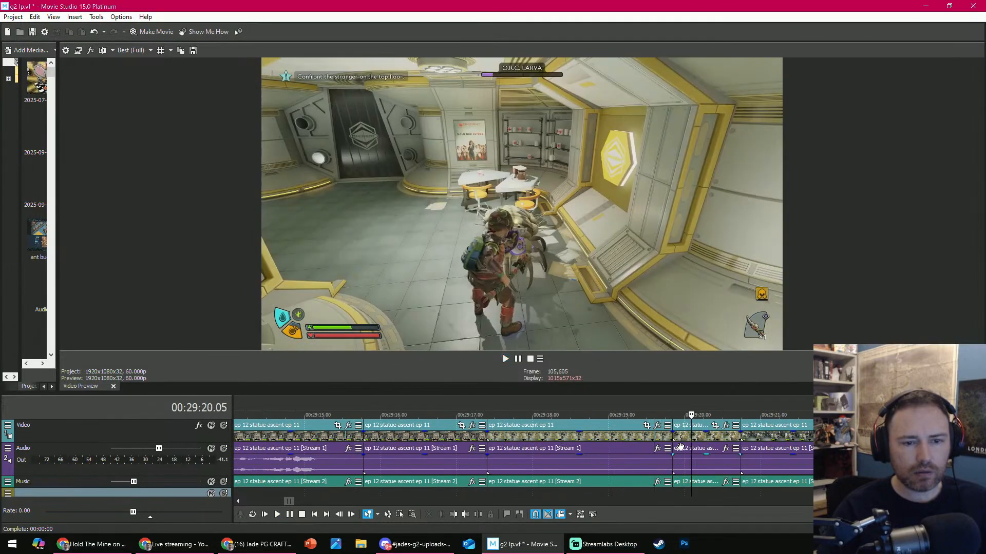
key("space")
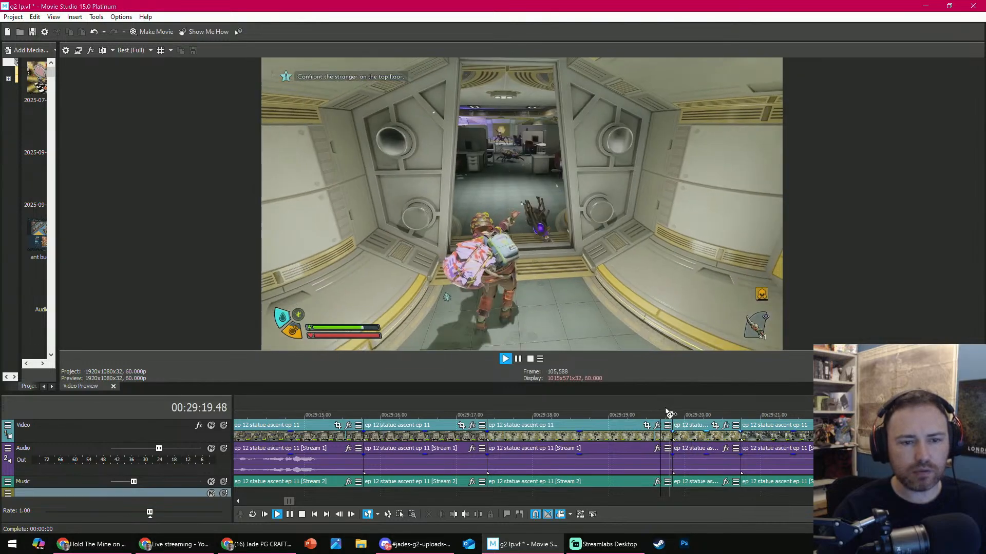
key("space")
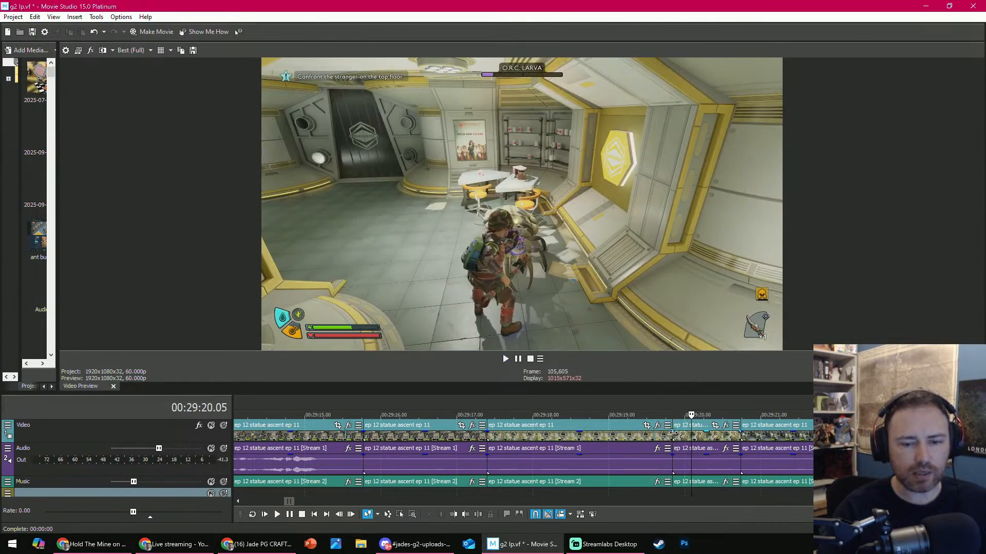
left_click_drag(673, 434, 693, 434)
key("space")
key("Return")
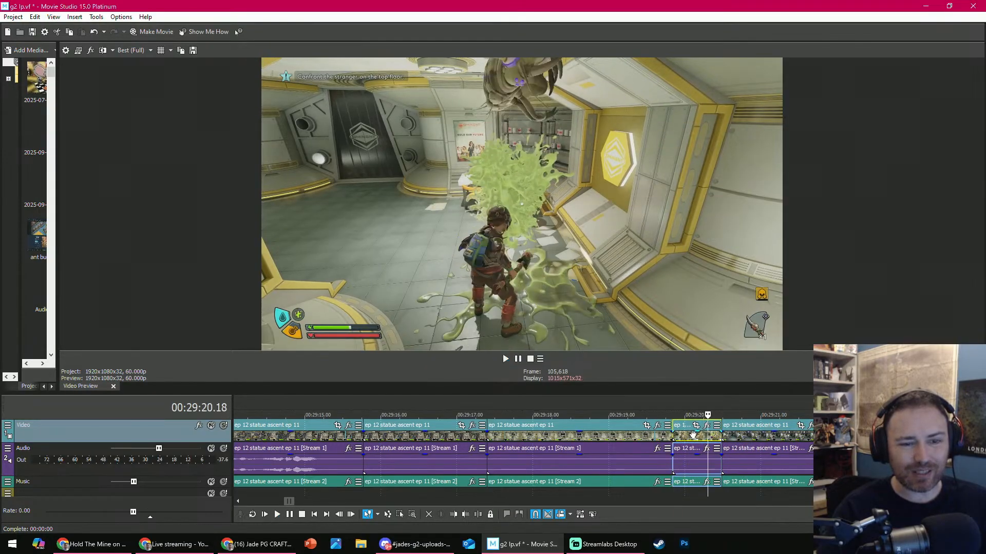
- Replay the trimmed larva clip with its lead-in and trim the start of the following weevil clip to 00:29:21.00
left_click(648, 404)
key("space")
key("Return")
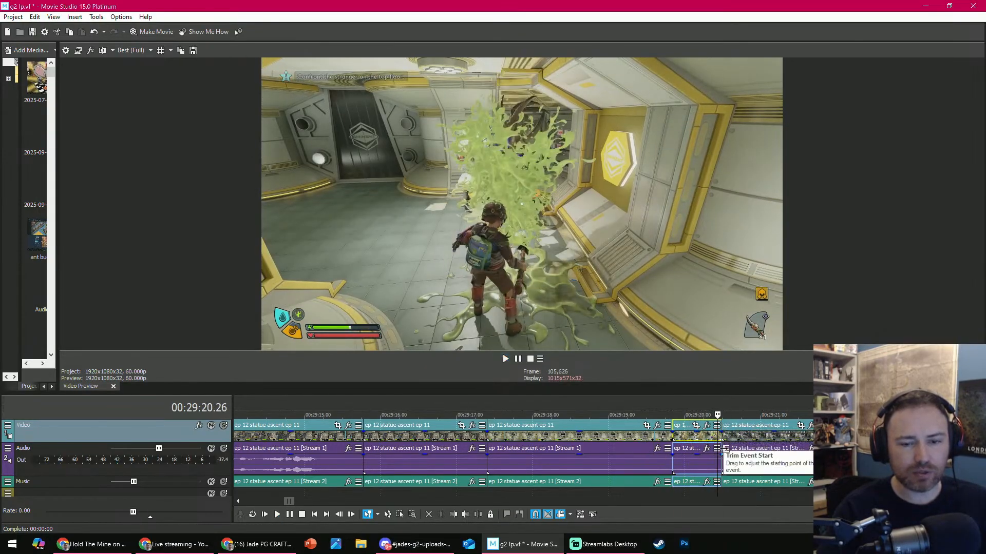
key("space")
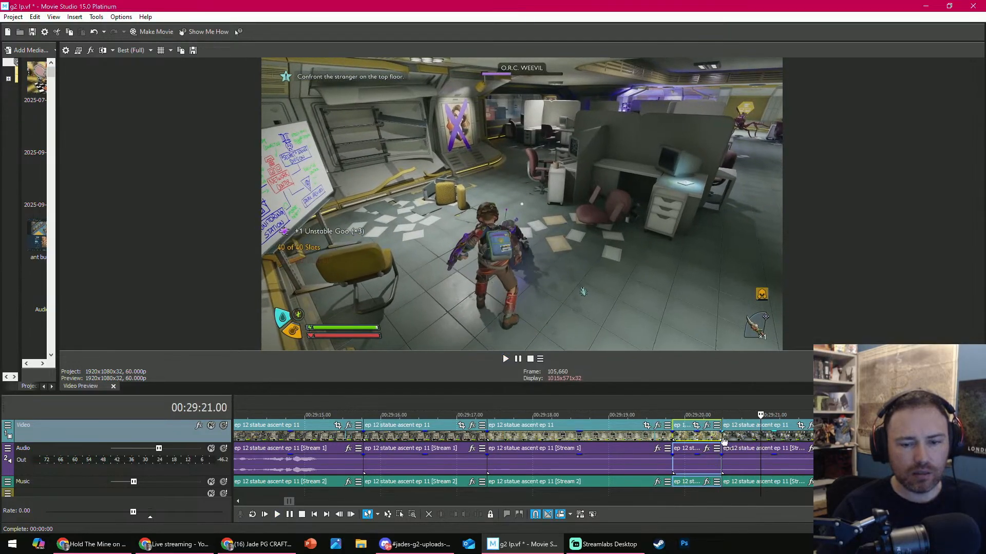
left_click_drag(724, 440, 761, 438)
- Play past the weevil clip into the following red soldier ant fight clip and trim that clip's start to 00:29:21.48
key("space")
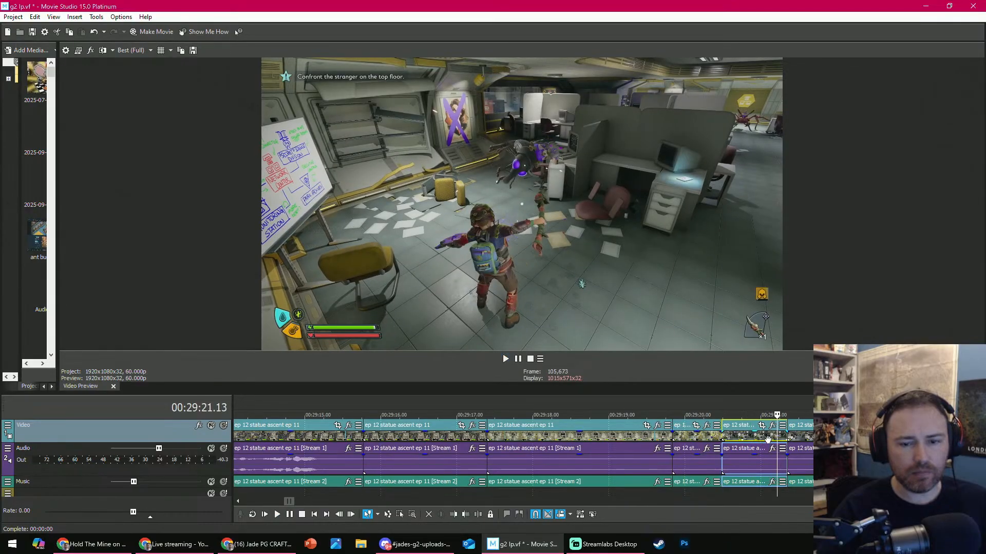
key("space")
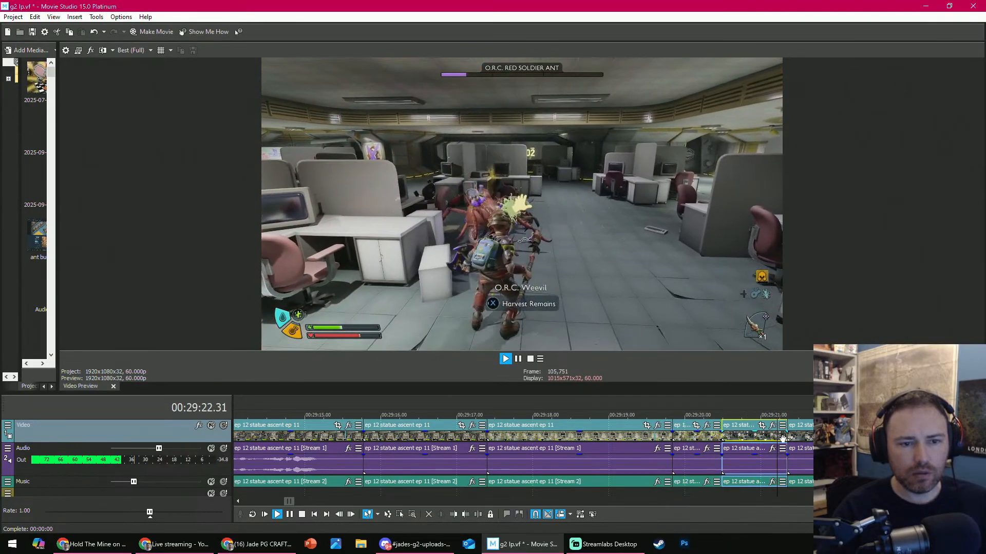
key("space")
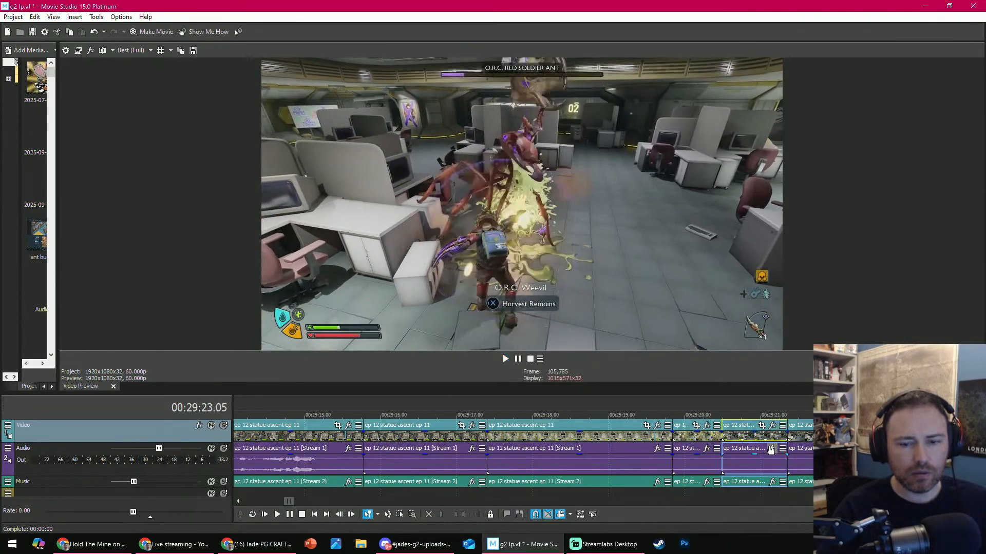
left_click(792, 423)
scroll(789, 423, "down", 1)
scroll(739, 424, "up", 1)
key("space")
- Play the trimmed red soldier ant fight clip and split it at 00:29:22.58
key("space")
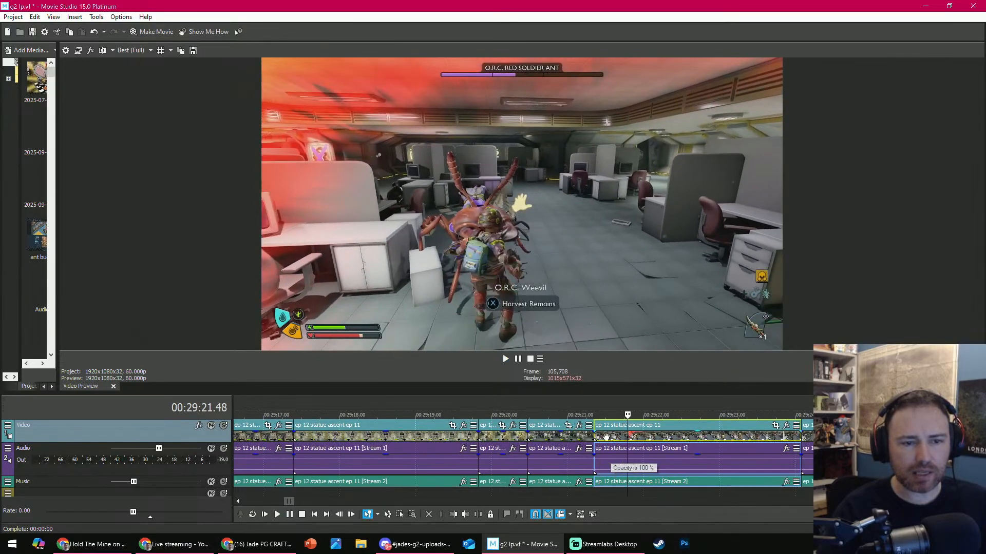
left_click(452, 515)
key("space")
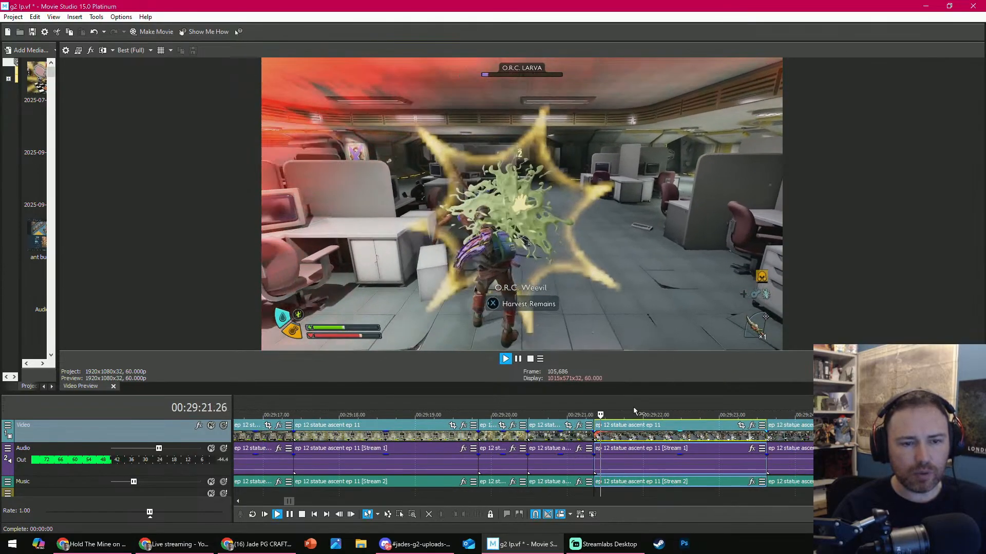
key("space")
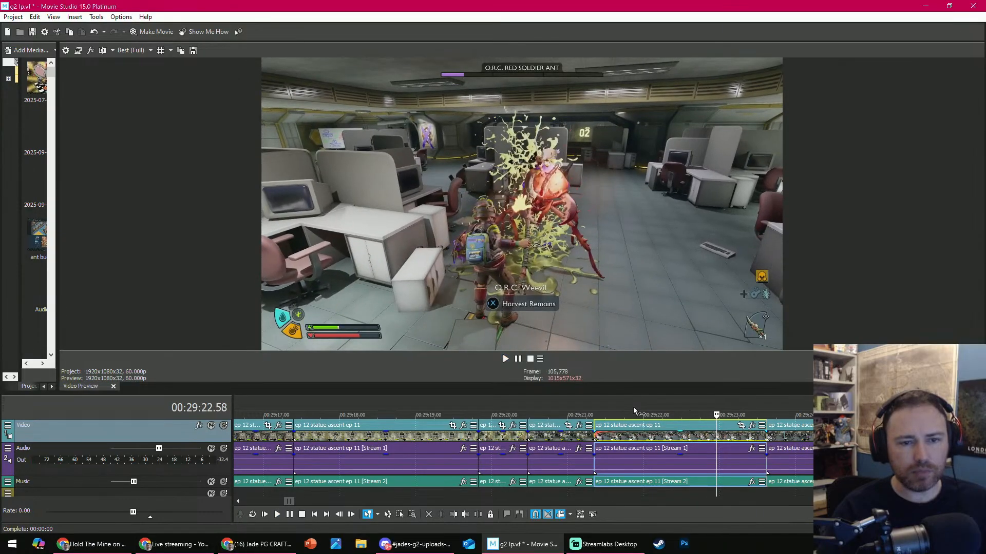
left_click(484, 514)
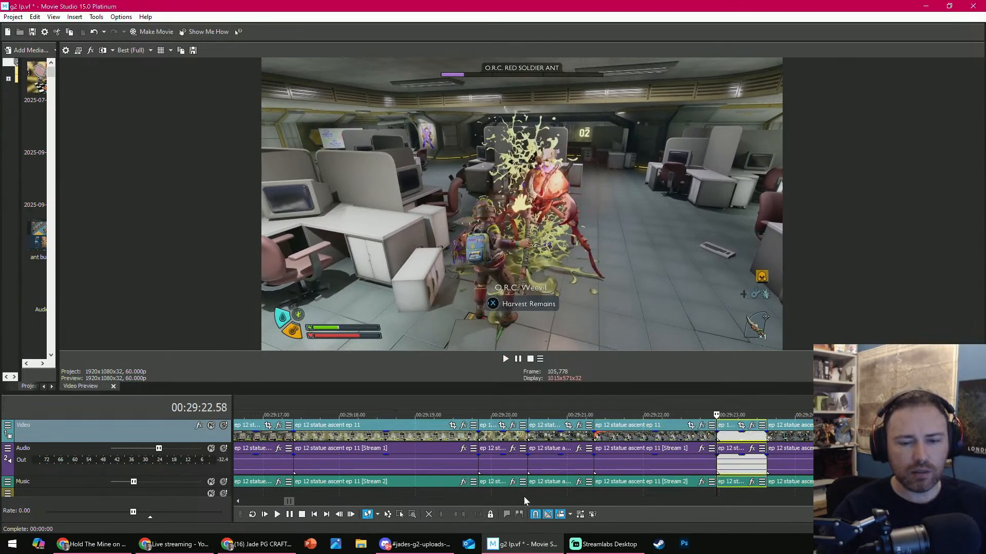
- Delete the short red soldier ant fight piece split off at 00:29:22.58 and play the new cut
key("space")
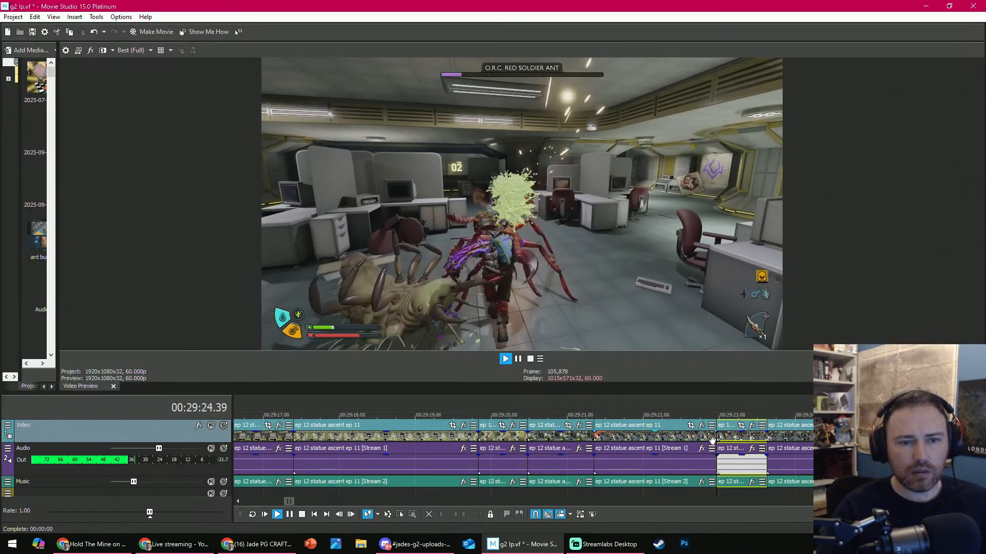
key("space")
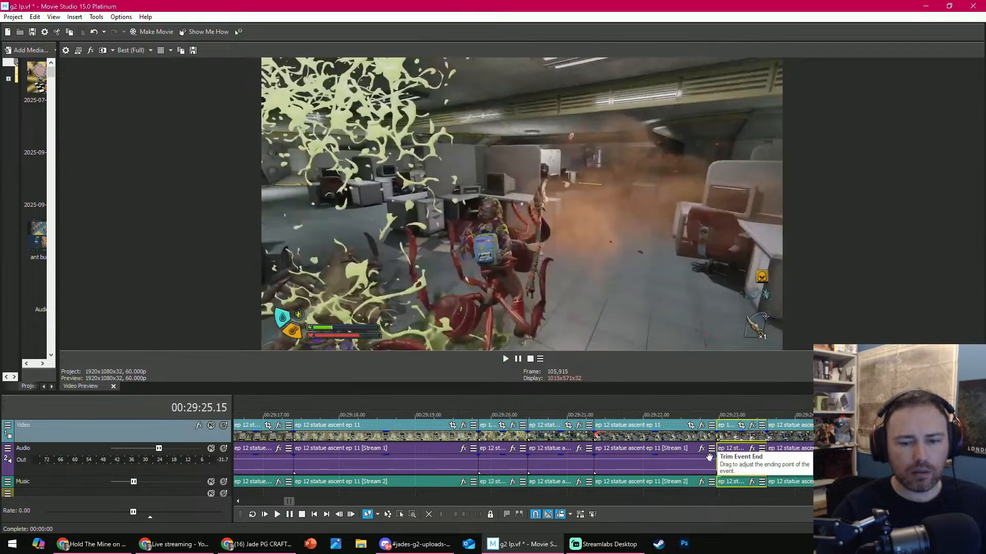
left_click(430, 515)
left_click(716, 415)
key("space")
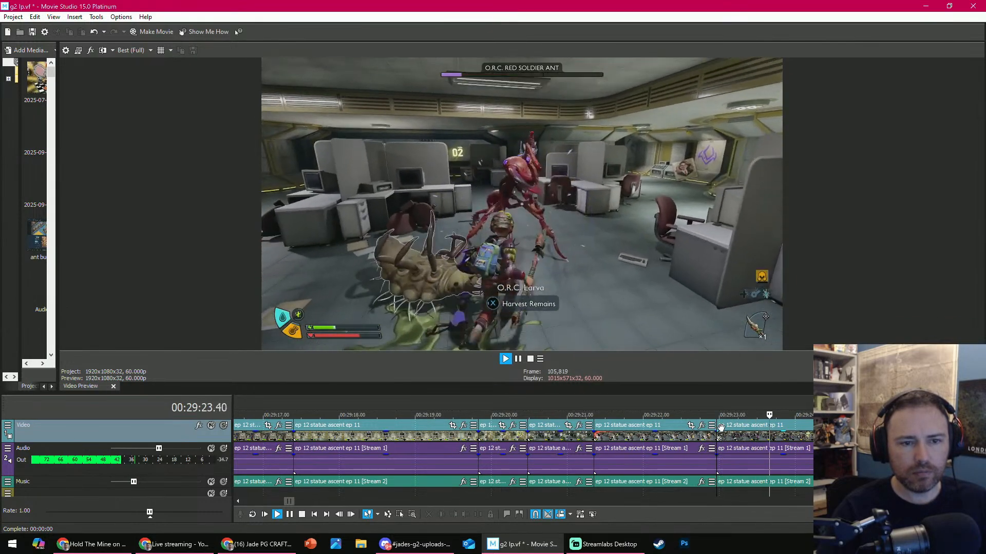
key("space")
scroll(543, 486, "down", 8)
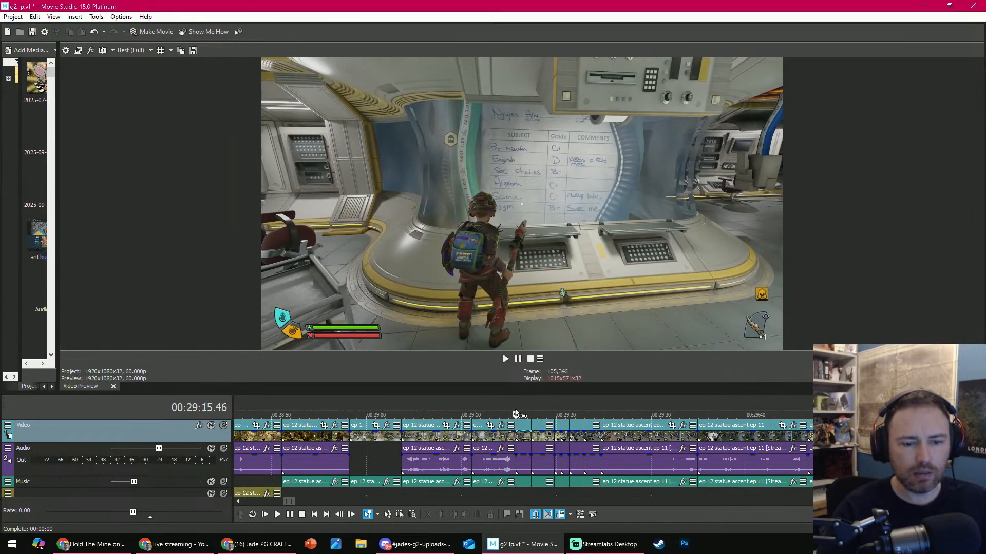
- Review the edited run from the doorway clip through the red soldier ant fight into the office exploration footage
left_click(531, 408)
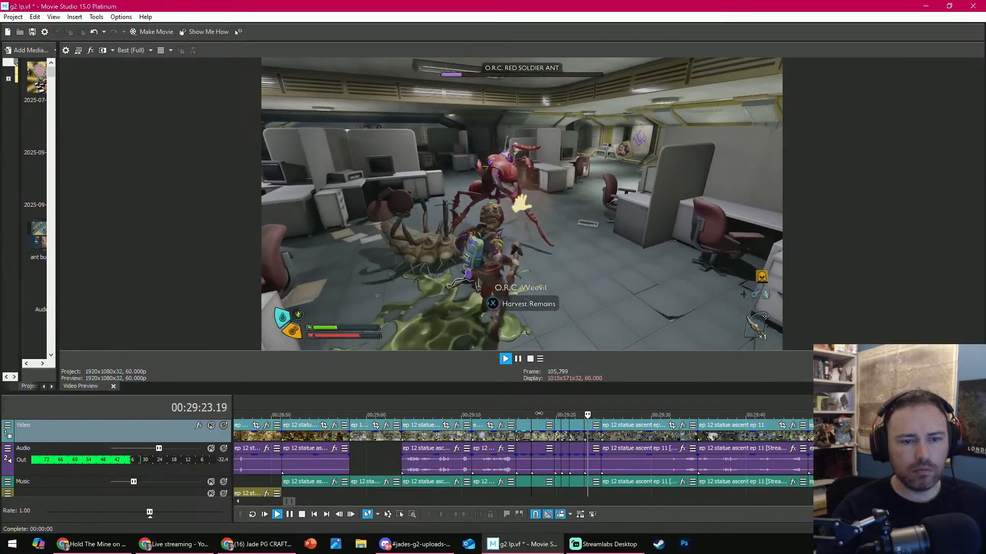
key("space")
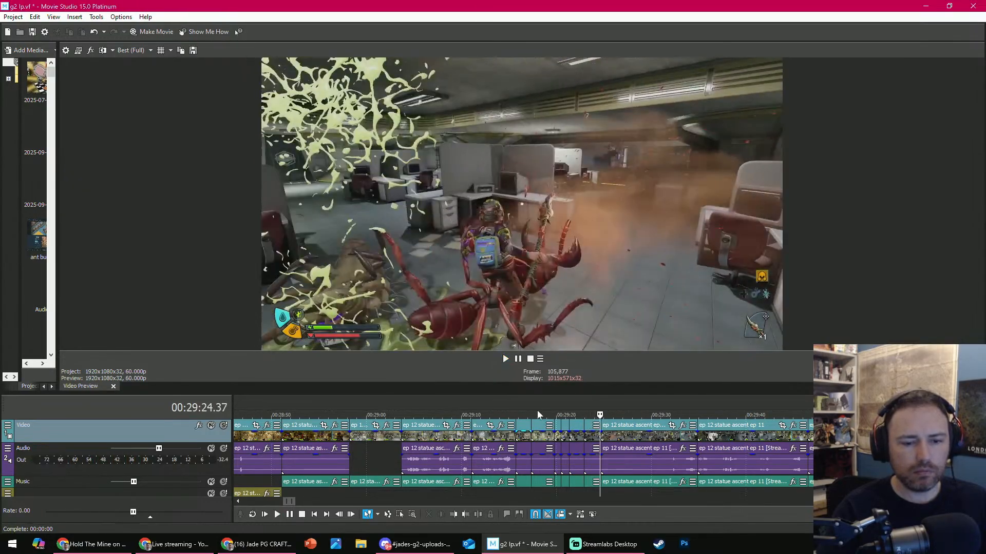
left_click(535, 408)
scroll(535, 408, "up", 4)
key("space")
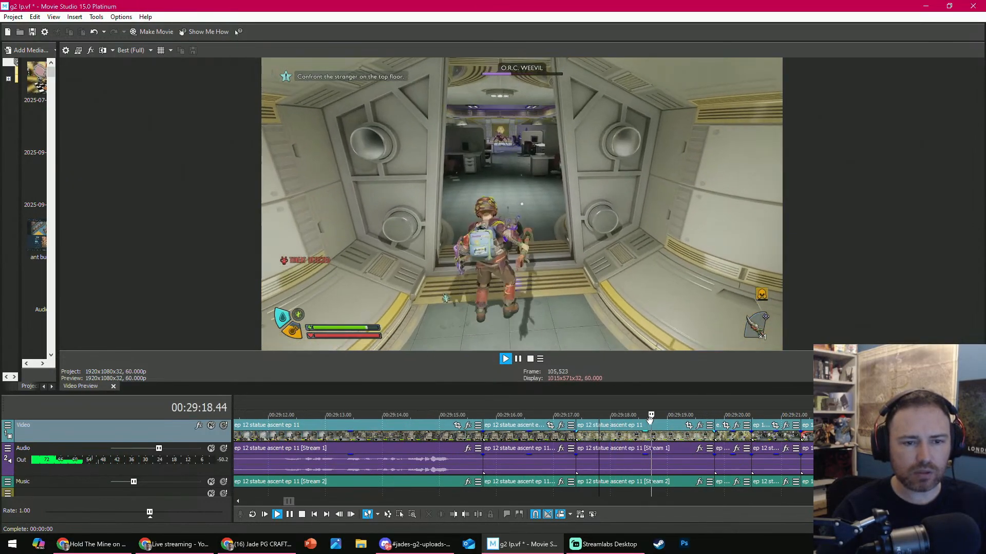
key("space")
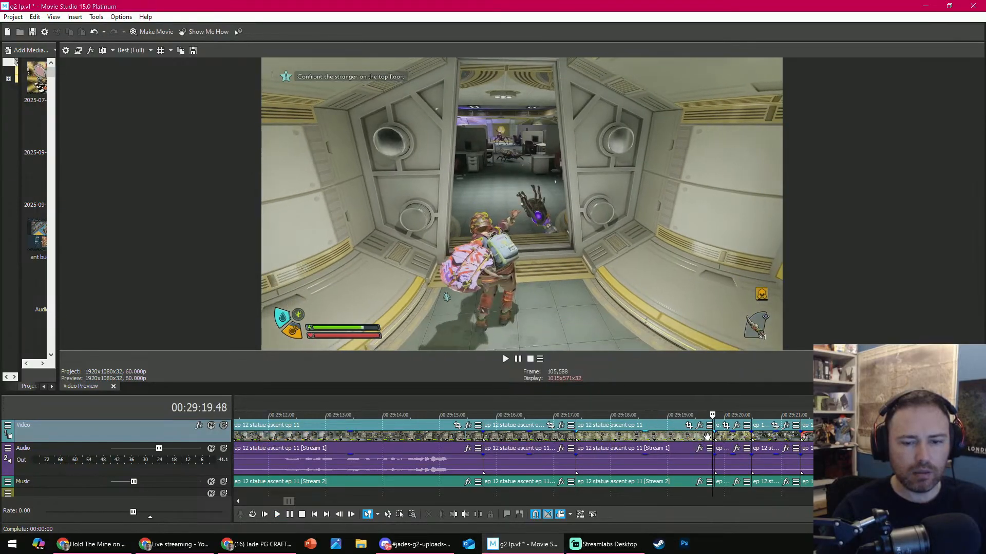
key("space")
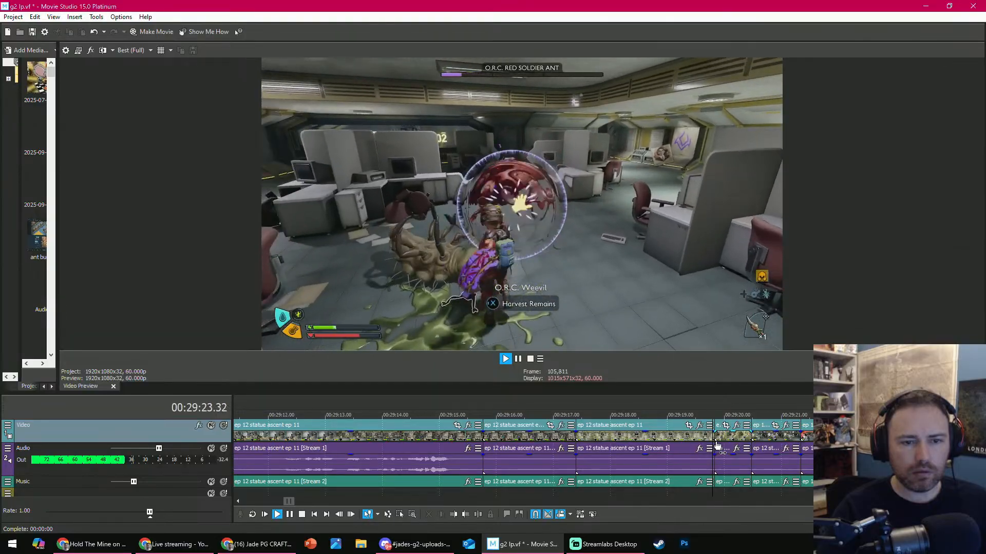
scroll(683, 440, "down", 3)
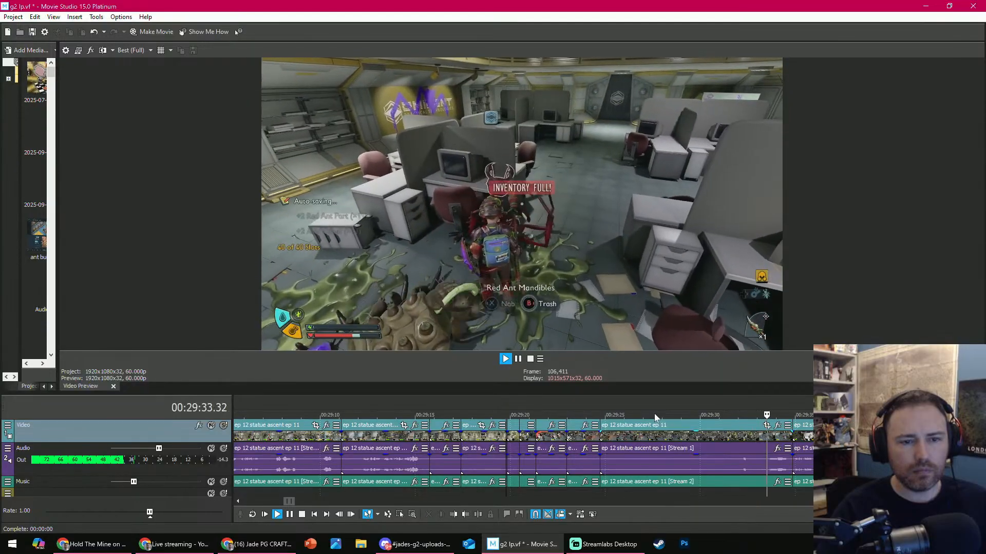
key("space")
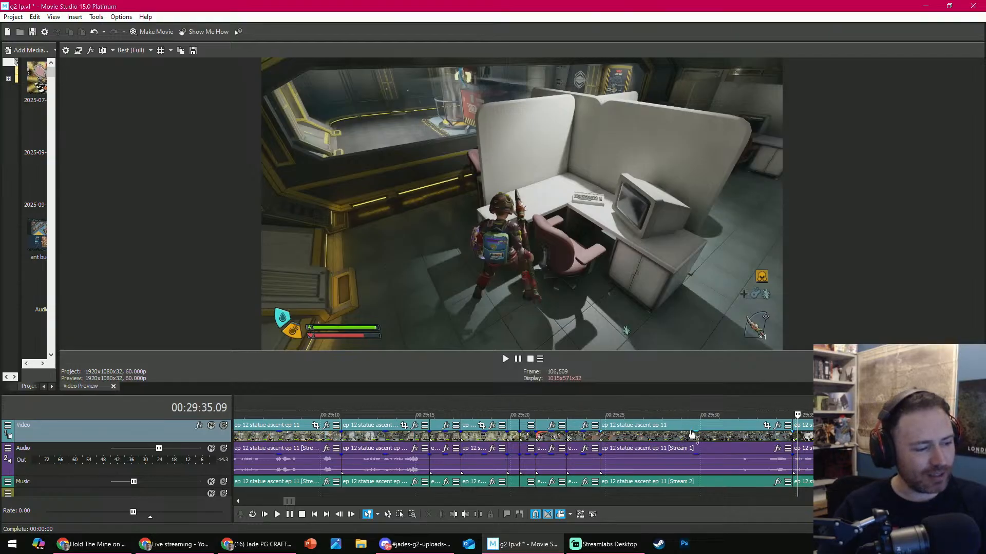
- Replay the red soldier ant clip that begins at 00:29:24.44 and trim its start to cut the lead-in
key("space")
left_click(604, 409)
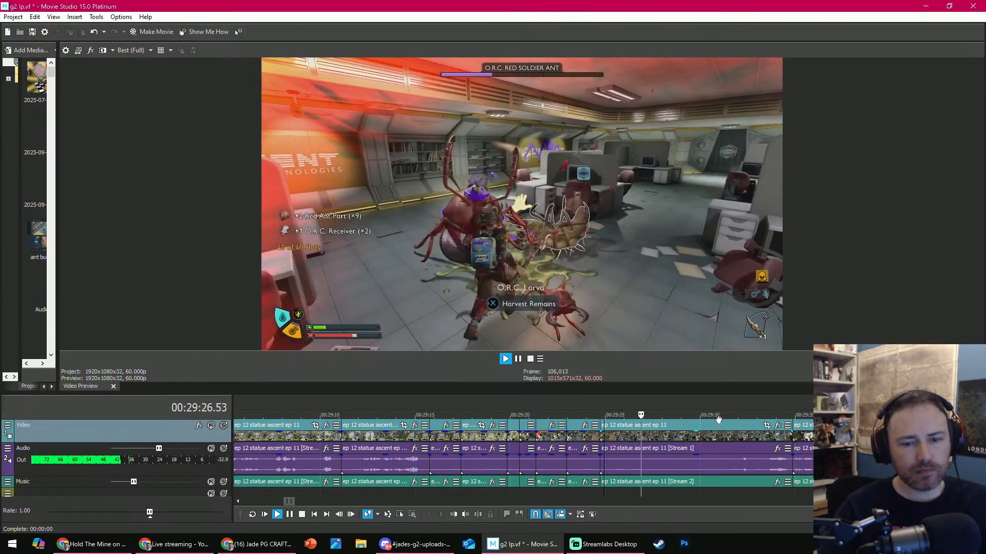
key("space")
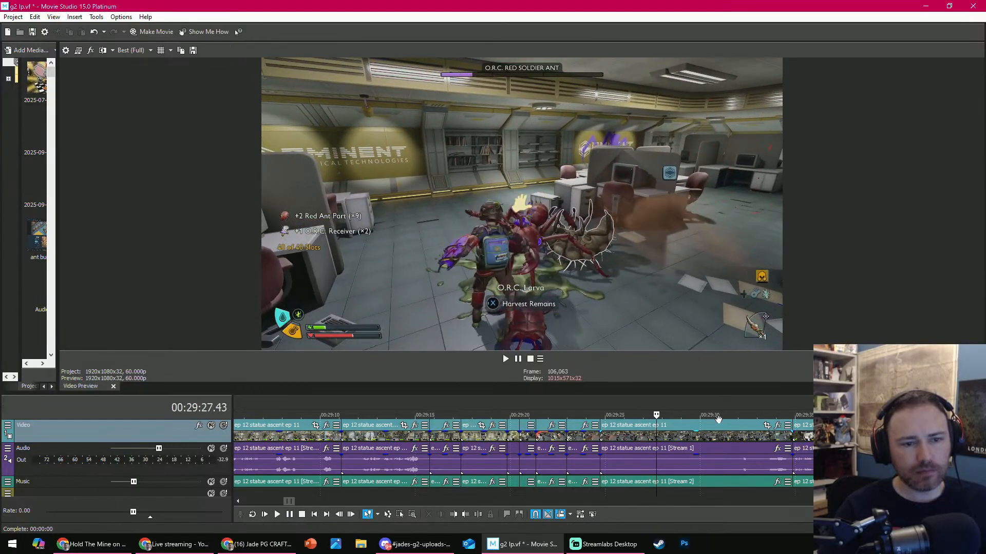
left_click(653, 410)
left_click(606, 419)
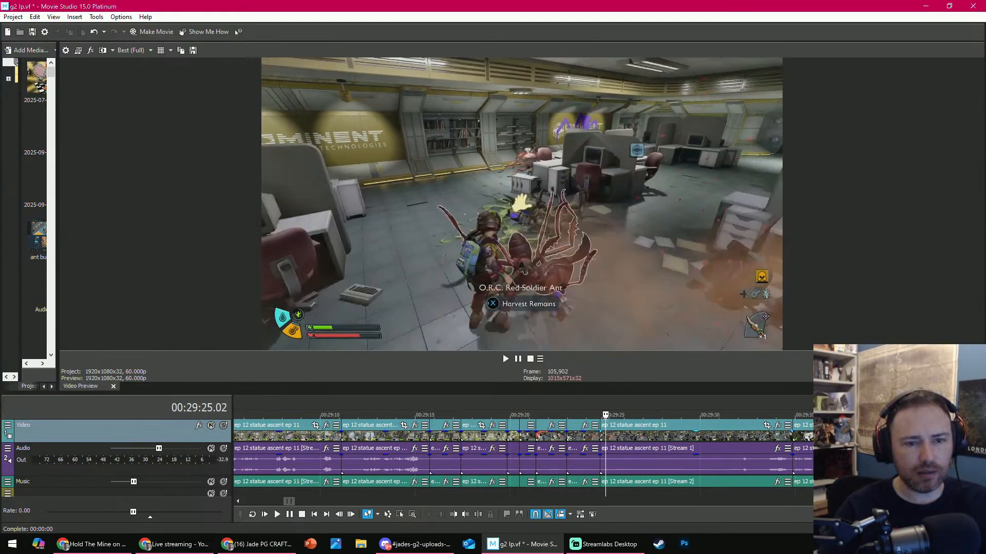
key("space")
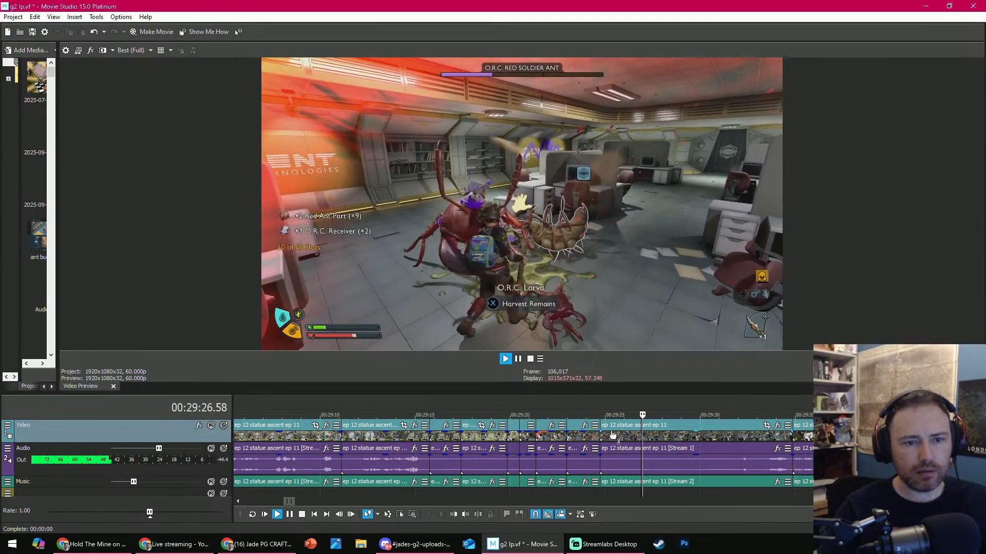
left_click(457, 516)
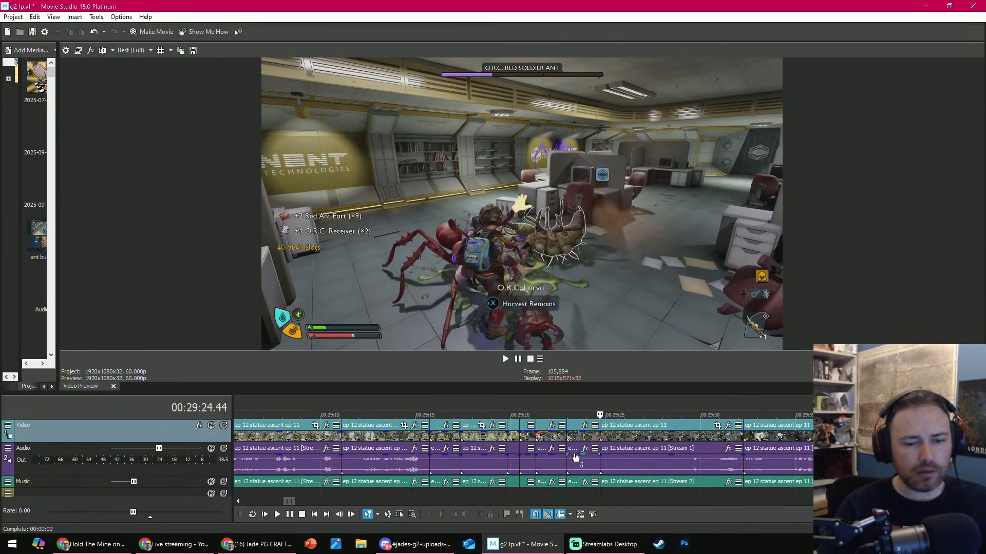
- Replay the shortened red soldier ant clip and trim its start two more times, closer to the final blows
key("space")
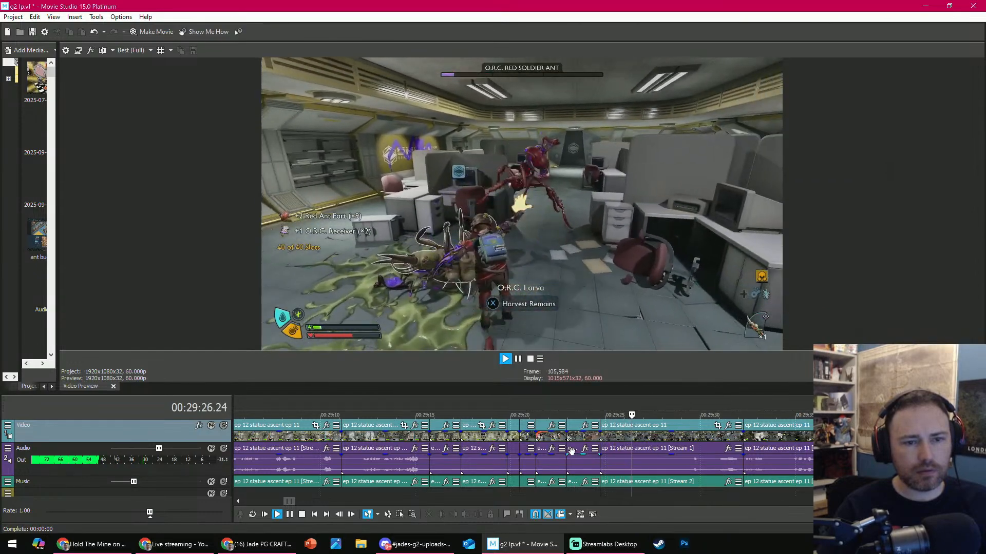
key("Return")
key("space")
key("Return")
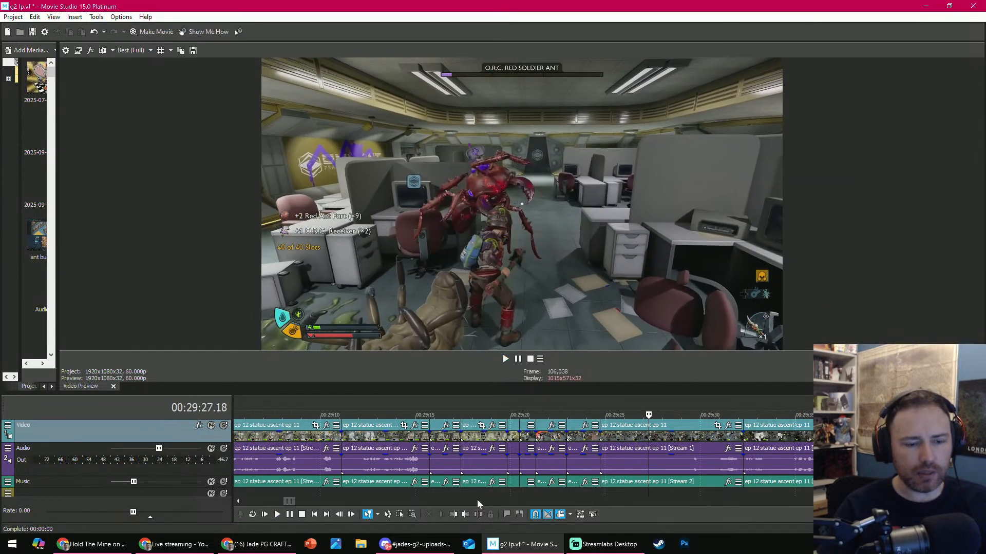
left_click(457, 513)
key("space")
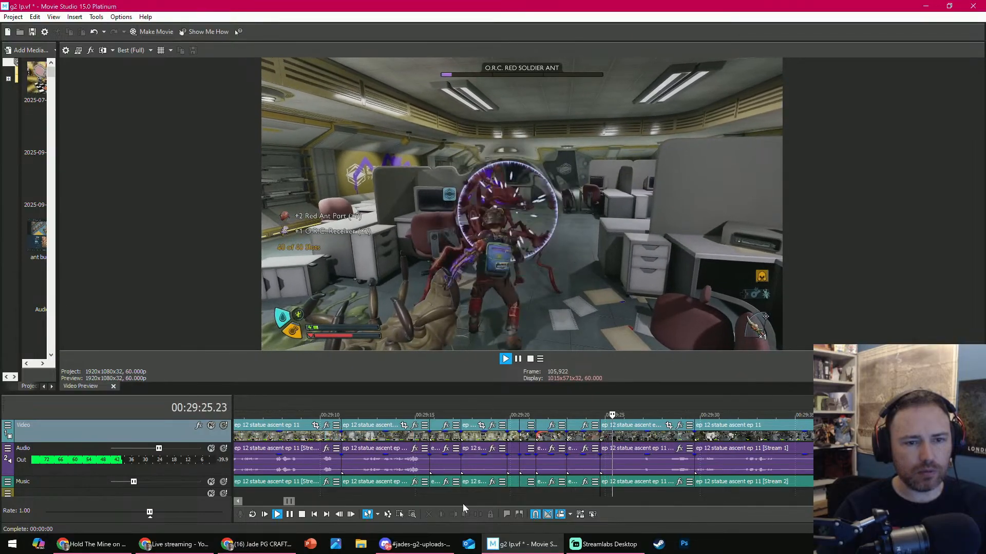
key("Return")
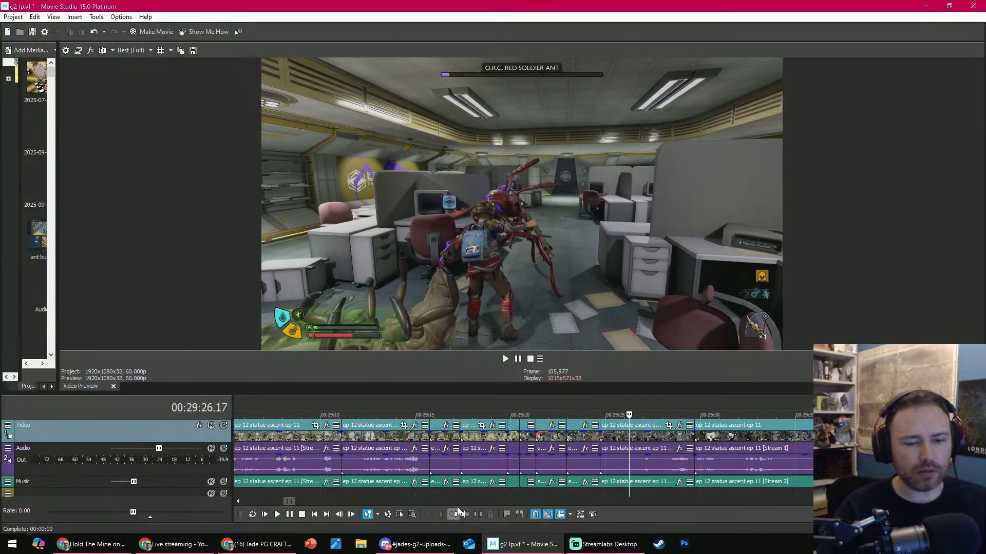
left_click(455, 513)
- Play the shortened red soldier ant clip and trim its end to 00:29:26.09
key("space")
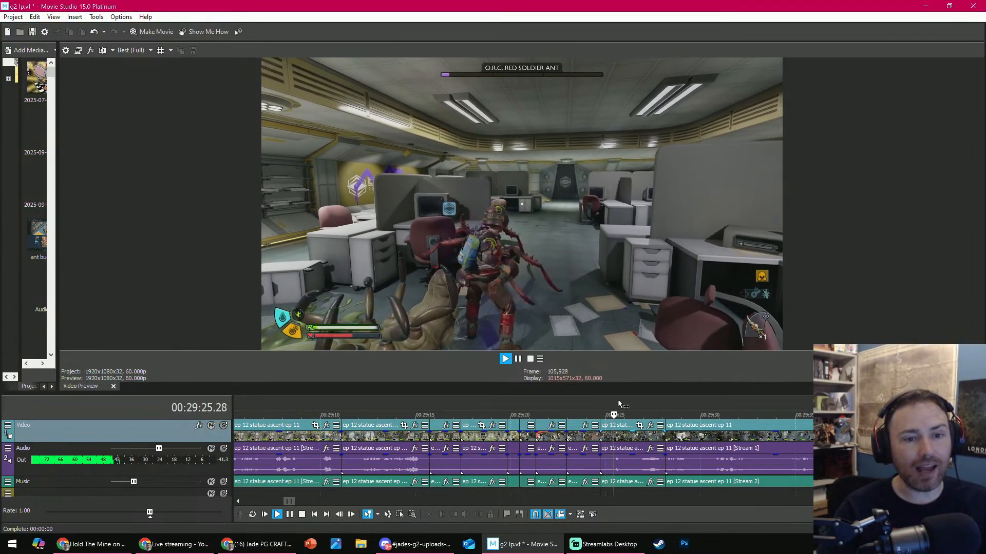
key("Return")
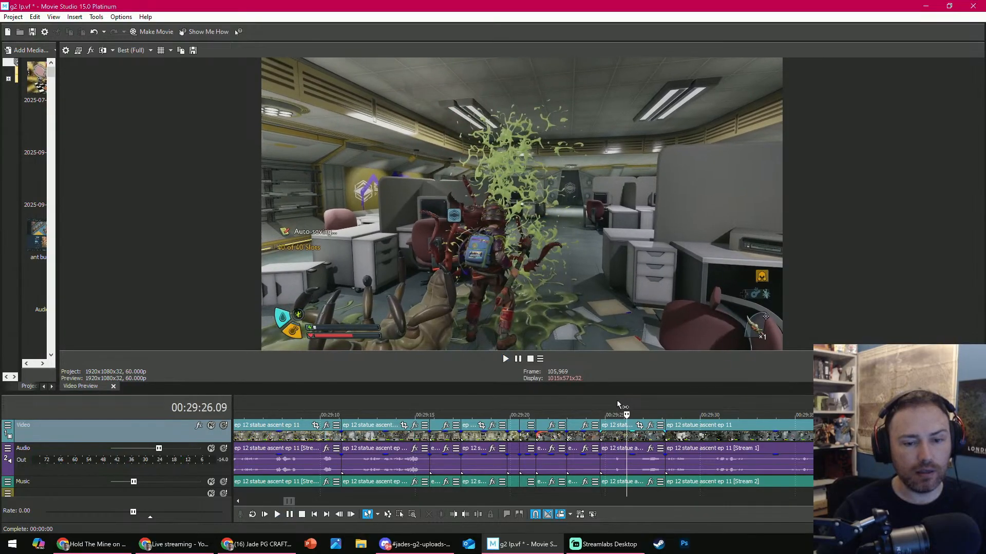
left_click(466, 514)
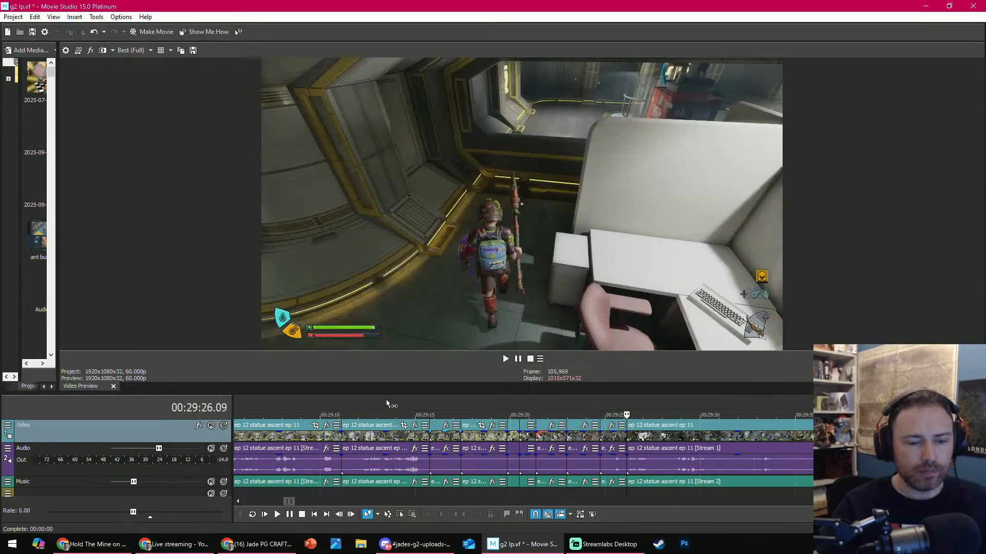
- Replay the doorway weevil clip that begins at 00:29:17.27, trim a little off its start, and play the new cut
key("space")
key("Return")
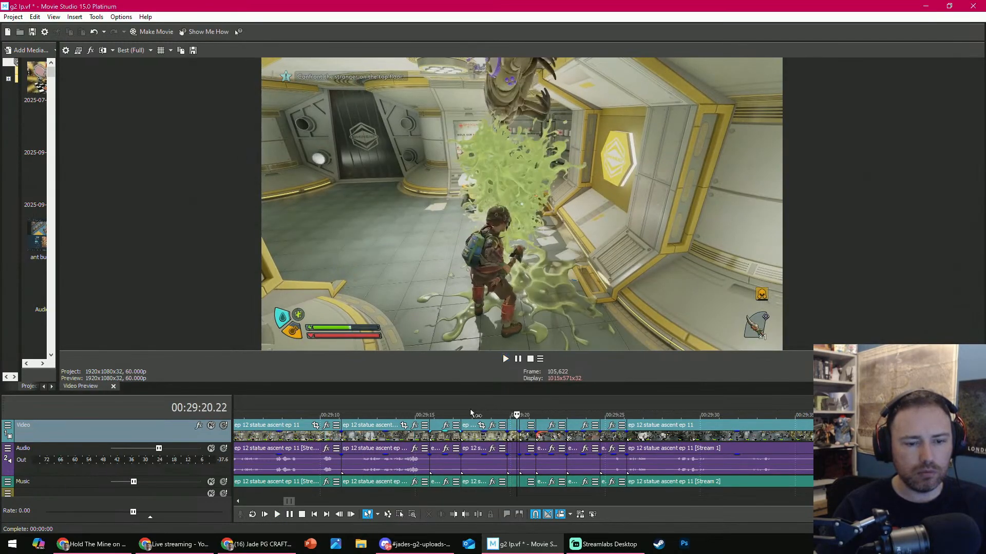
left_click(465, 412)
left_click(461, 411)
key("space")
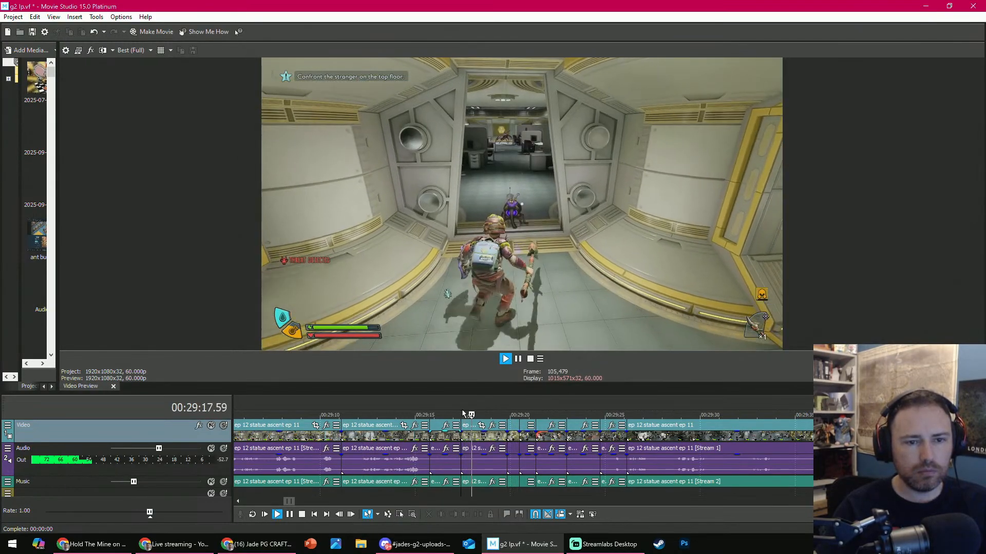
key("Return")
left_click(449, 516)
key("space")
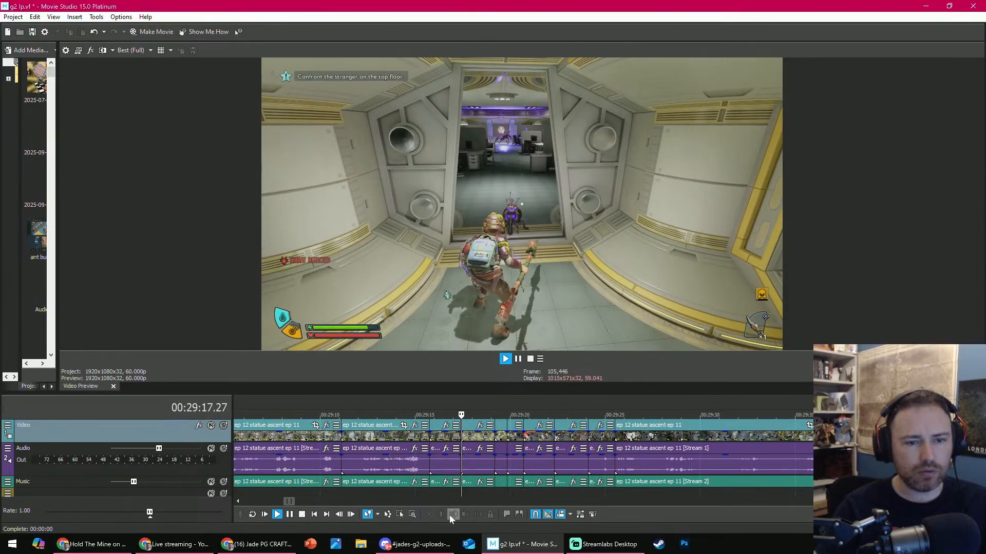
key("Return")
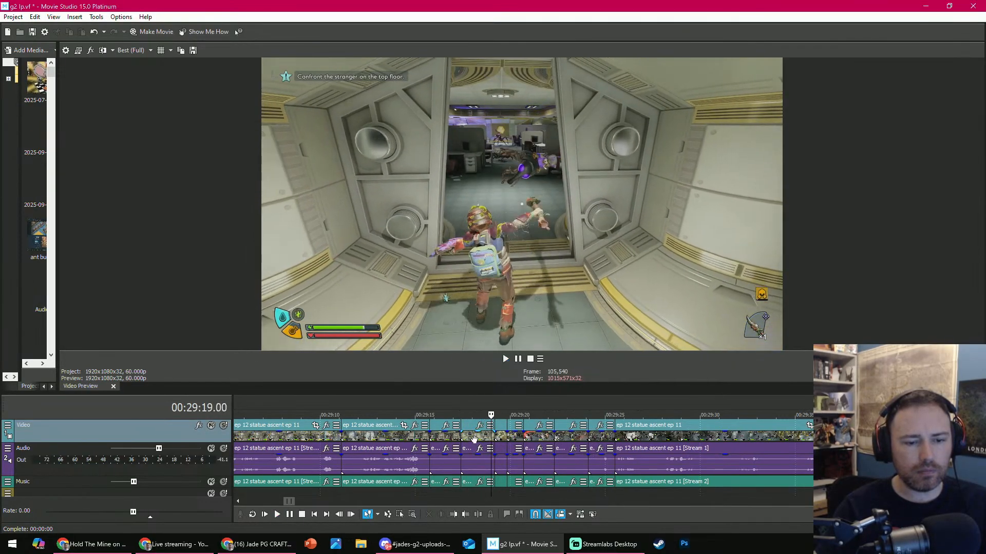
- Play on through the ant fight into the office exploration clip and delete that clip
key("space")
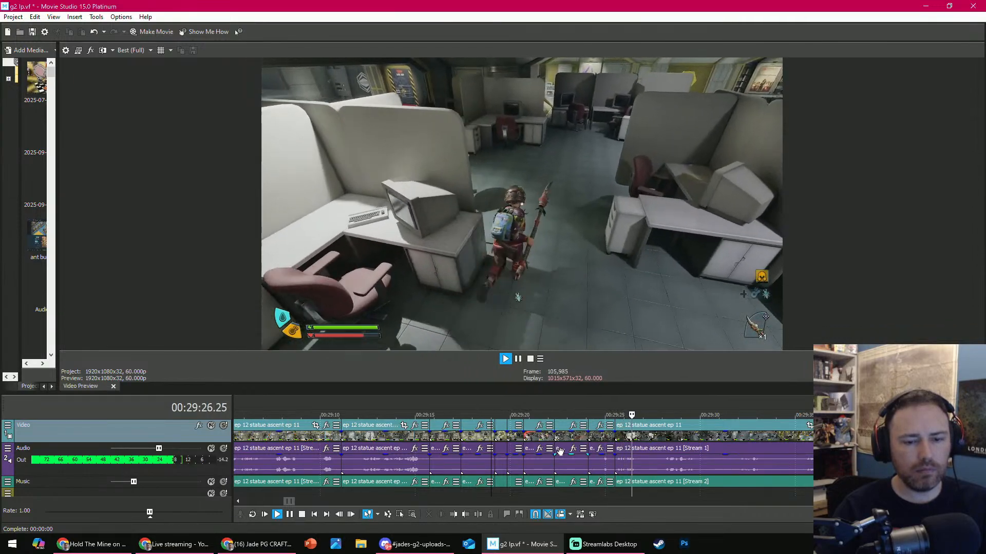
key("Return")
left_click(831, 439)
scroll(830, 439, "down", 1)
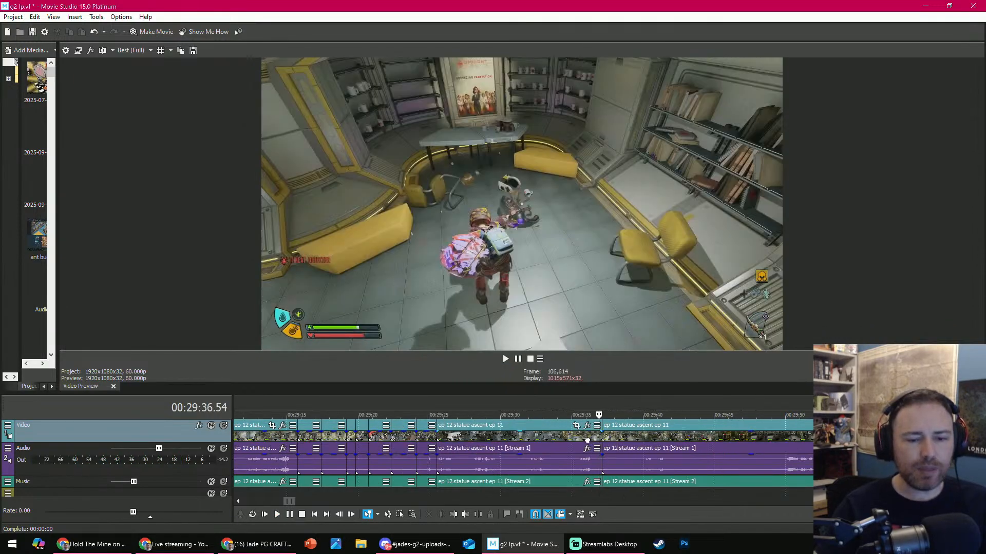
left_click(588, 440)
left_click(431, 514)
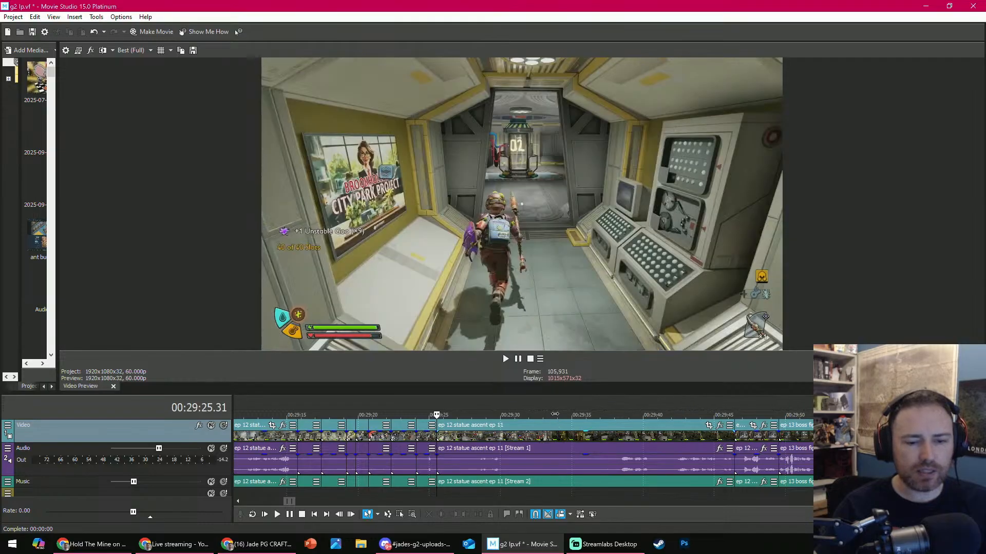
- Trim the start of the corridor clip to the lift shot at 00:29:31.54 and play the new cut
left_click_drag(555, 414, 527, 415)
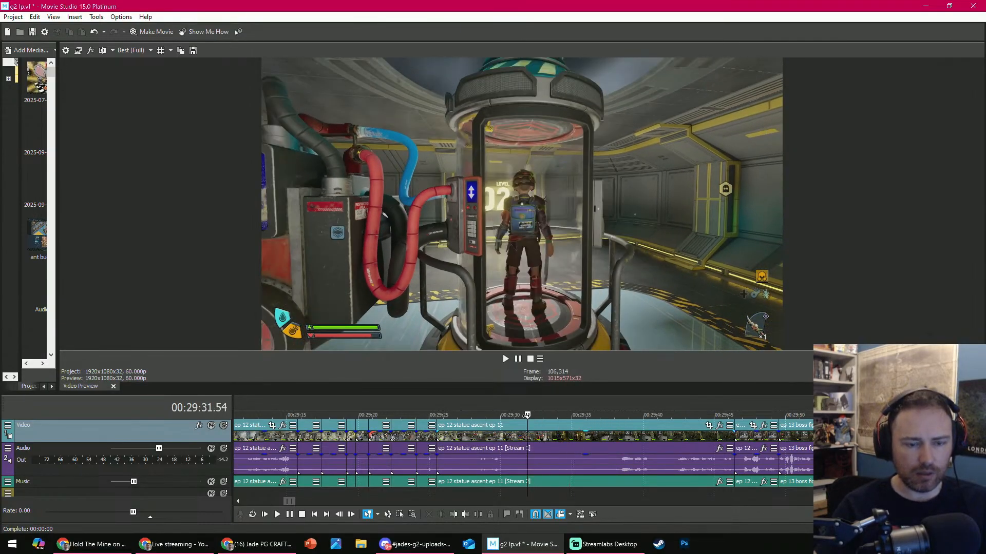
left_click(457, 514)
key("space")
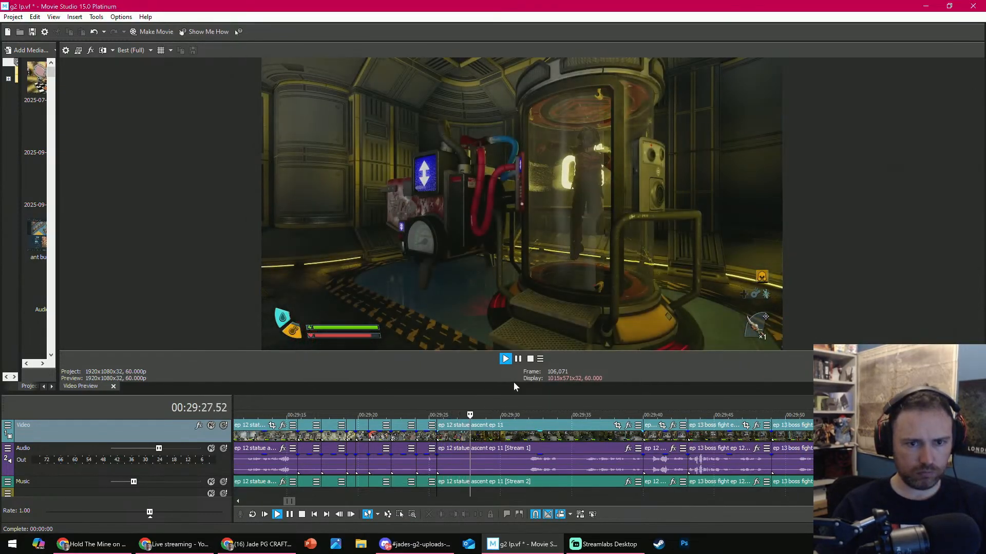
- Split the lift clip at 00:29:28.05, trim the start of the second part, and play it
key("space")
left_click(478, 515)
left_click_drag(473, 414, 527, 415)
left_click(452, 515)
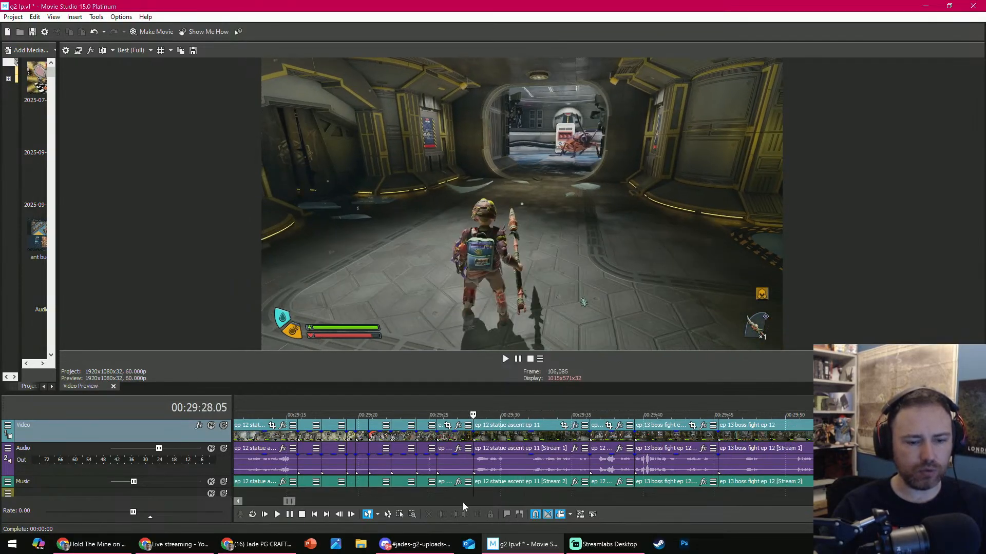
key("space")
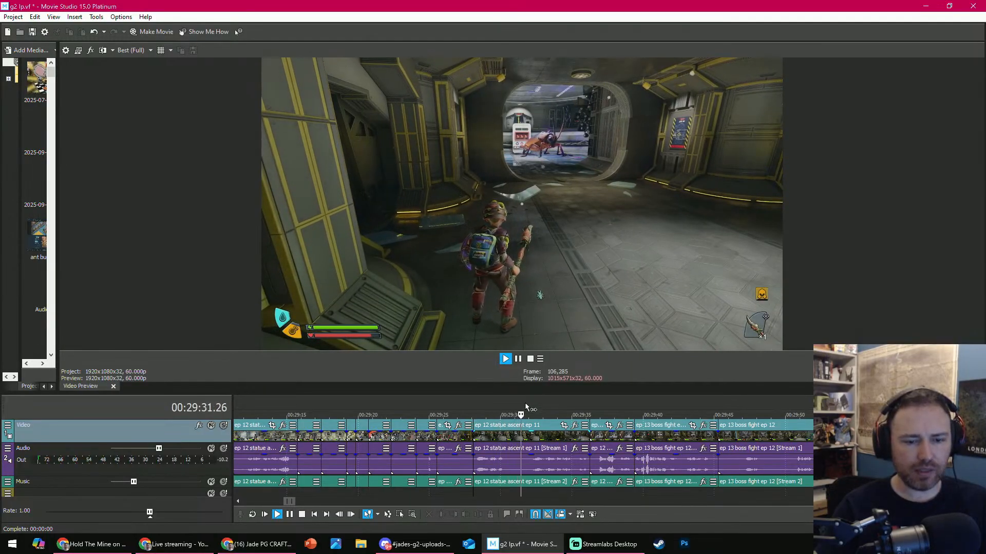
key("Return")
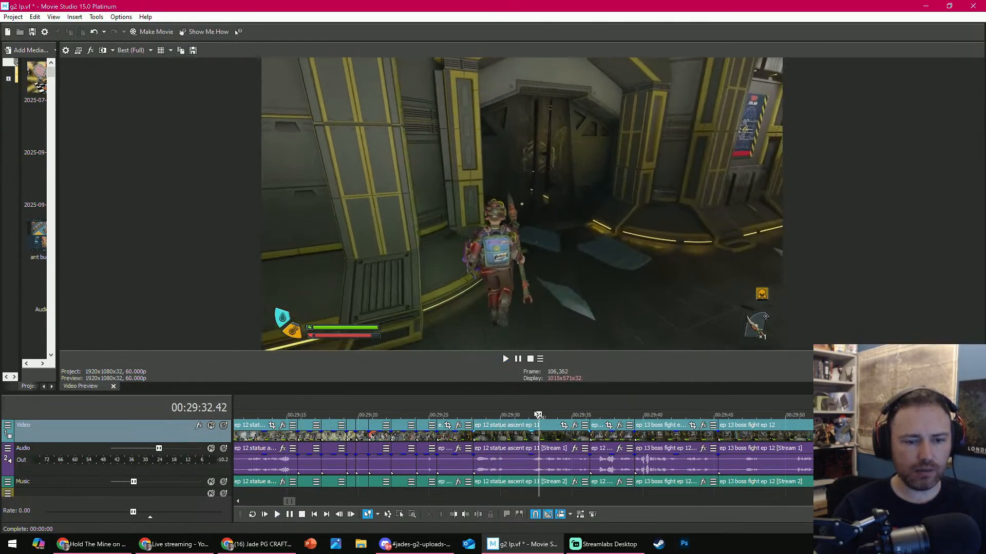
- Replay the corridor clip from shortly before 00:29:30 and split it at 00:29:31.51
left_click_drag(536, 414, 520, 414)
key("space")
key("Return")
left_click(477, 516)
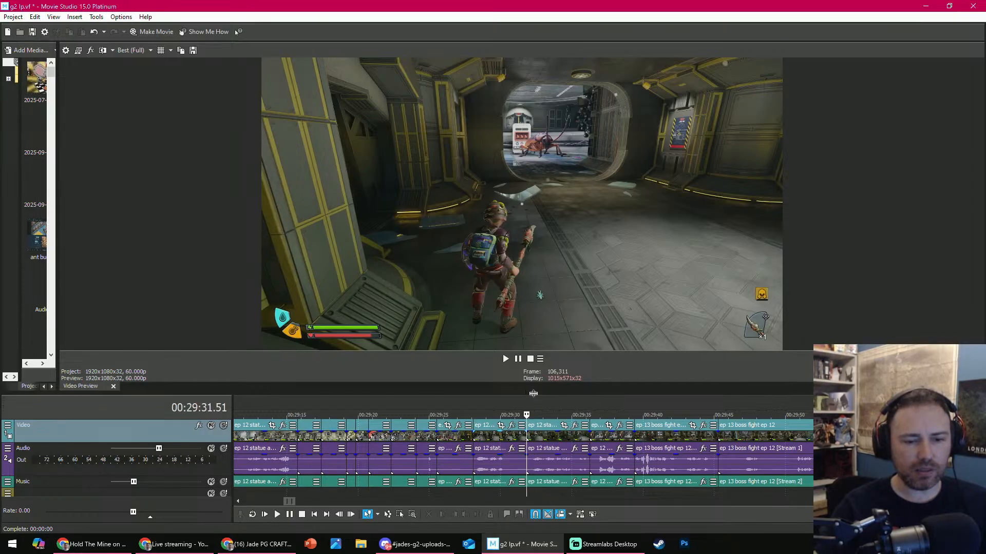
- Enlarge the track area, move the audio of the clip just before the 00:29:31.51 split down to the lowest visible track, and play it back
left_click_drag(533, 393, 529, 341)
key("space")
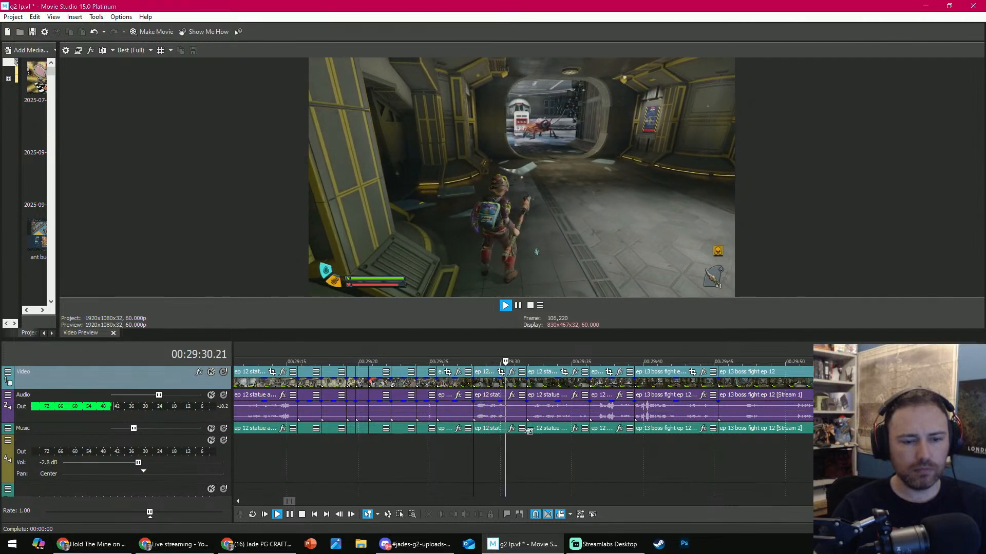
key("Return")
left_click(486, 418)
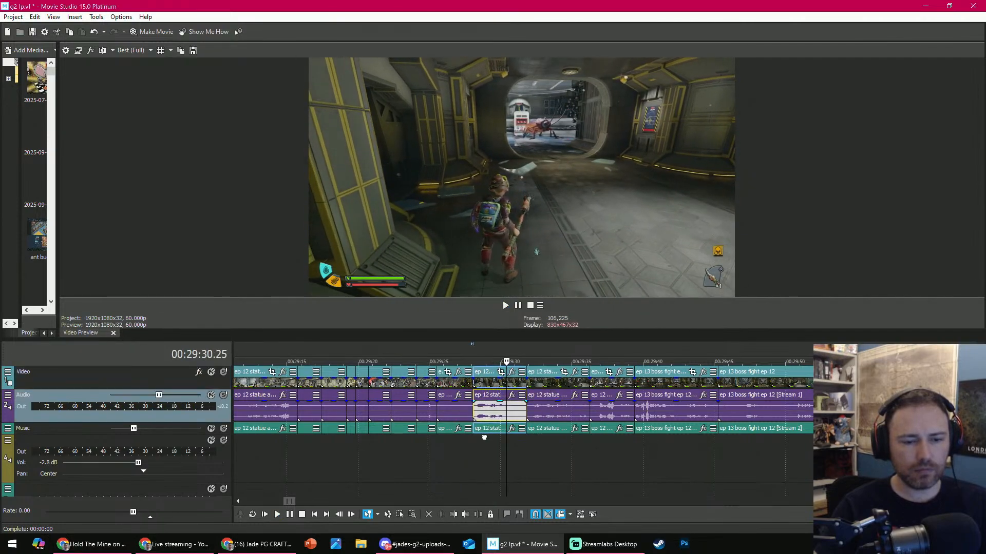
left_click_drag(484, 438, 485, 452)
left_click(478, 343)
key("space")
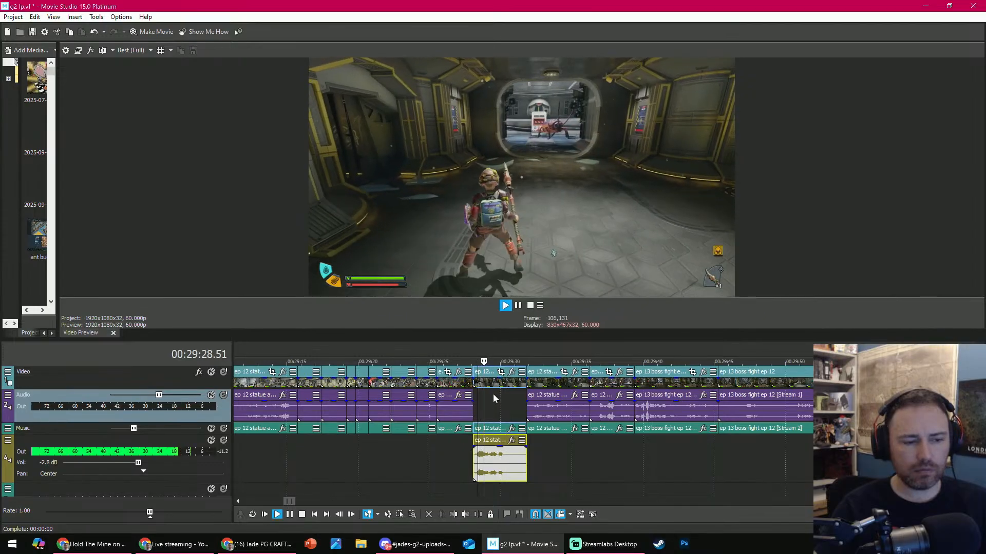
left_click_drag(496, 478, 497, 494)
key("Return")
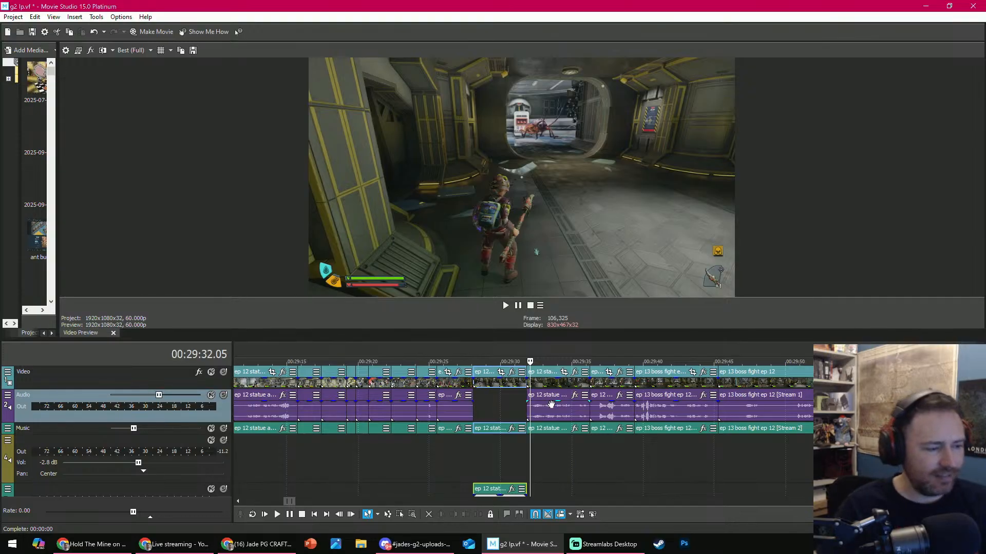
- Scan ahead from the second part of the corridor clip through the long ep 13 boss fight clip to about 00:31:05
left_click(577, 385)
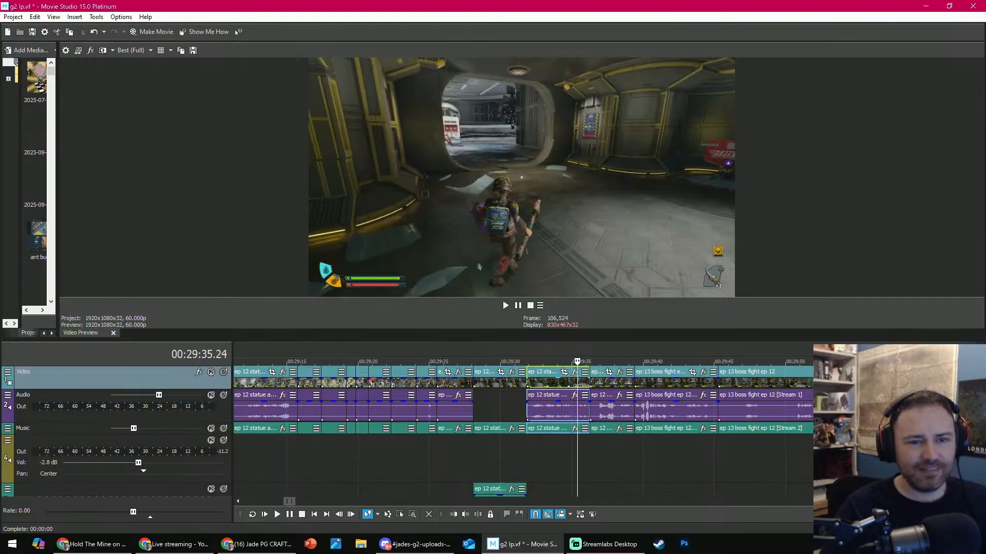
key("space")
scroll(585, 372, "down", 2)
scroll(586, 371, "down", 2)
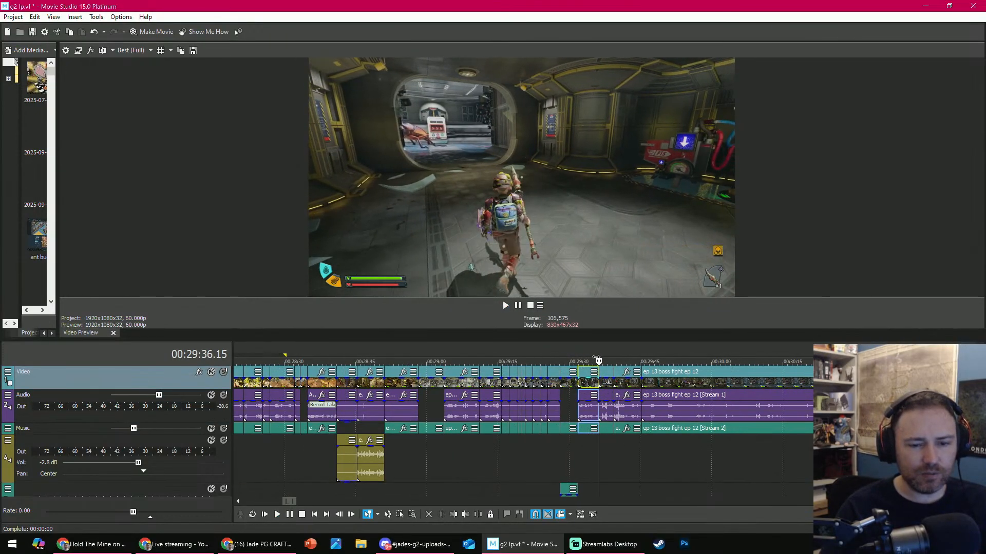
left_click_drag(599, 362, 877, 350)
scroll(877, 350, "down", 2)
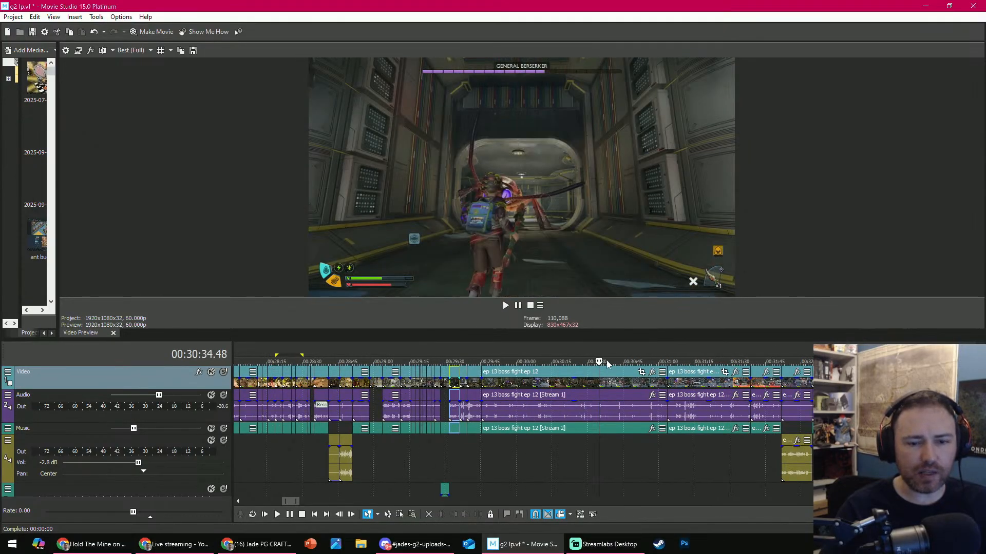
left_click_drag(607, 364, 681, 362)
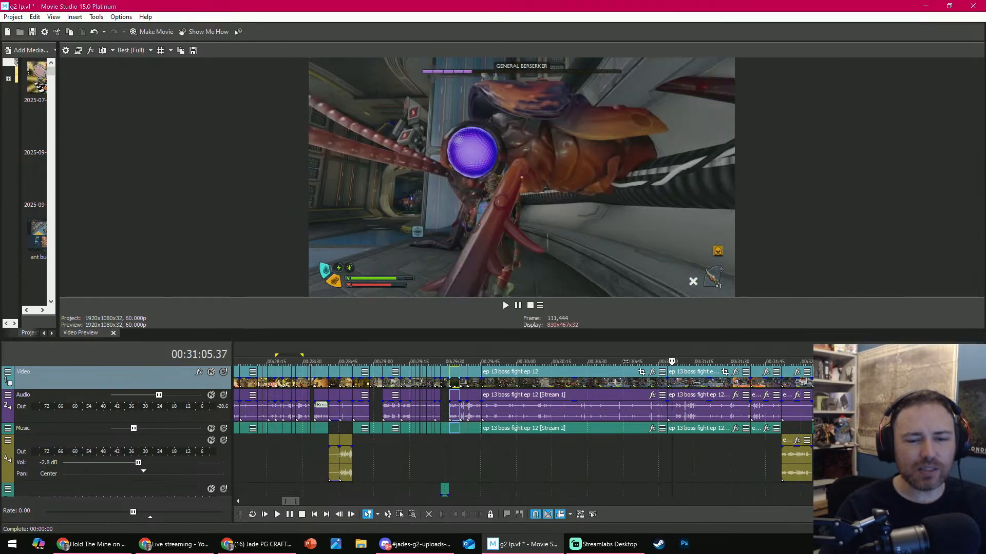
scroll(573, 395, "up", 3)
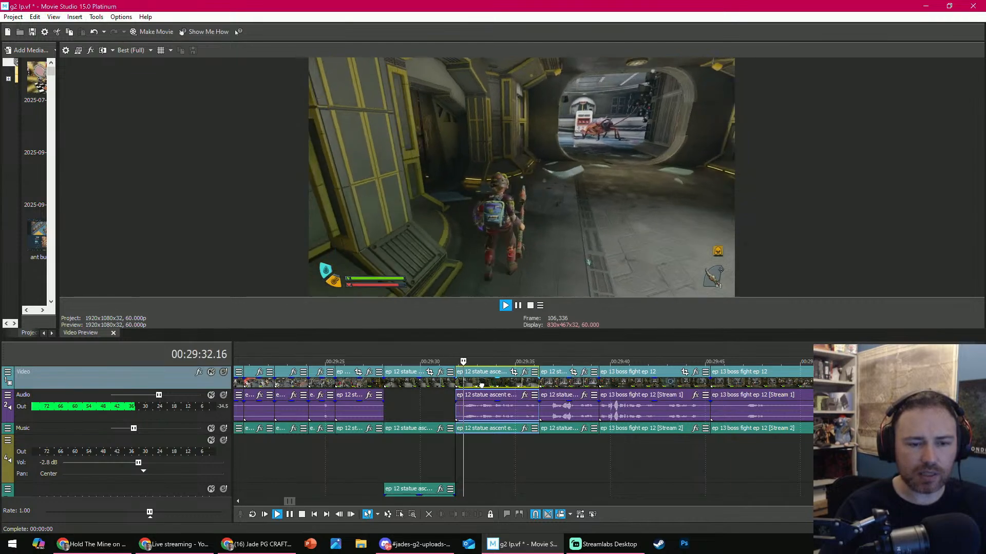
- Delete the three clips from 00:29:31.51 up to the long ep 13 boss fight clip
key("space")
left_click(664, 411, "shift")
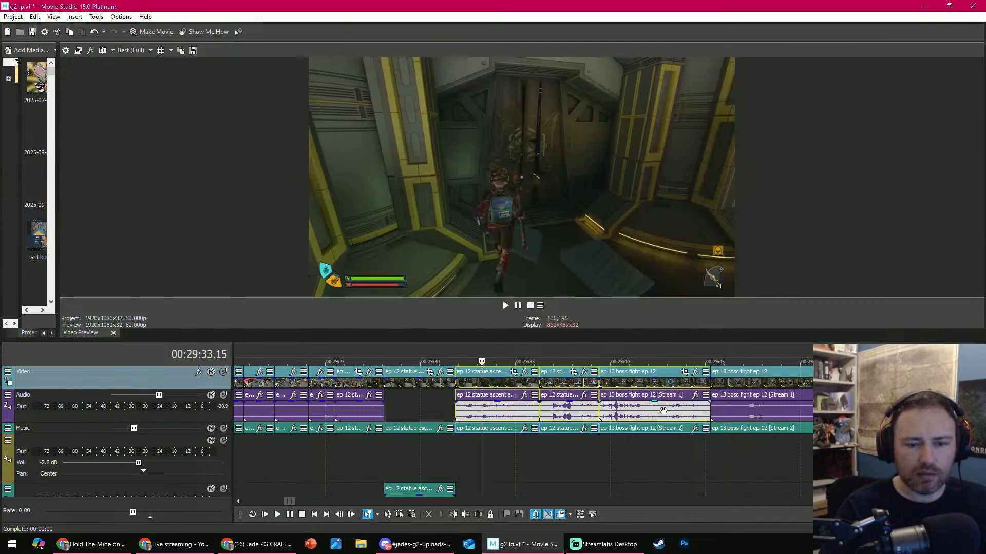
left_click(429, 516)
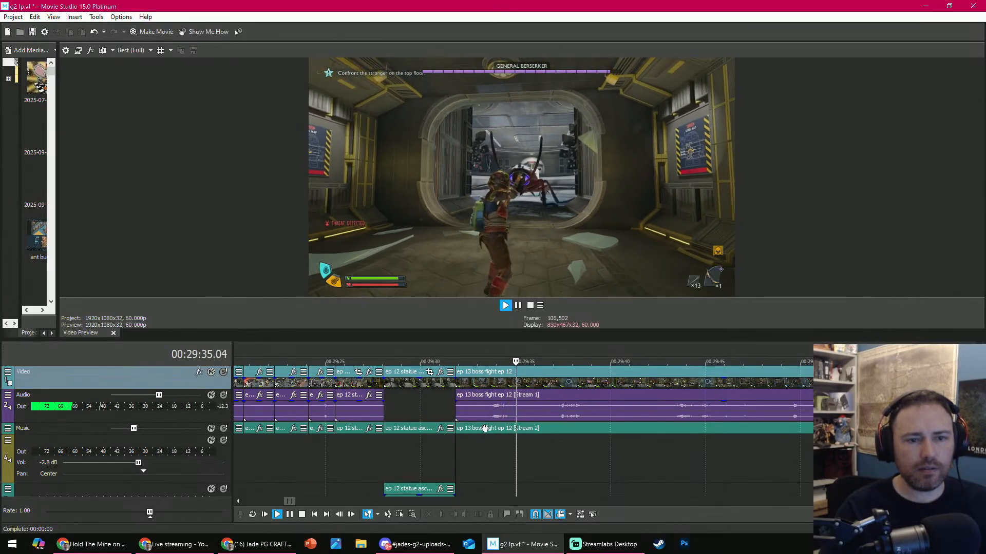
- Split the boss fight clip at 00:29:36.55, trim the start of the second part to 00:29:57.25, and play it
key("space")
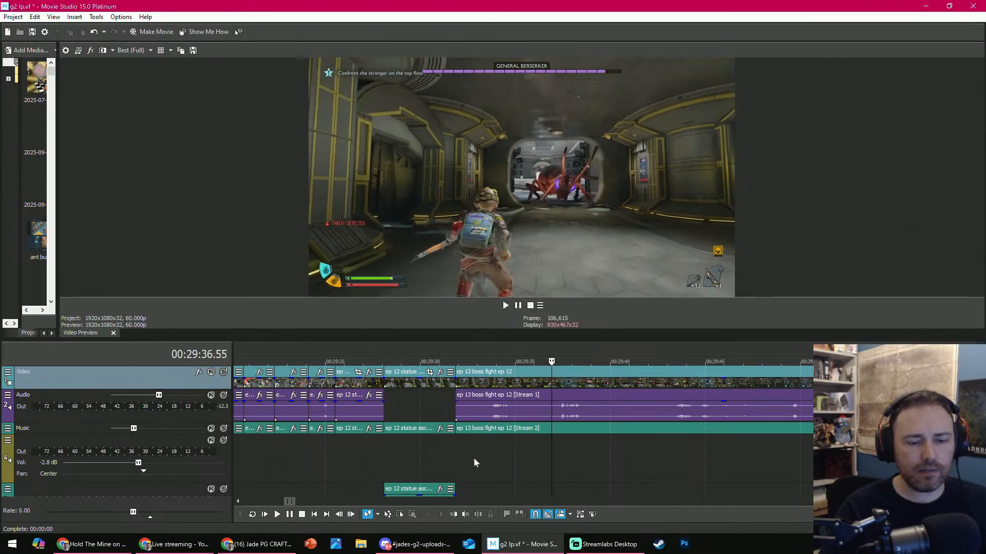
left_click(477, 514)
left_click(716, 361)
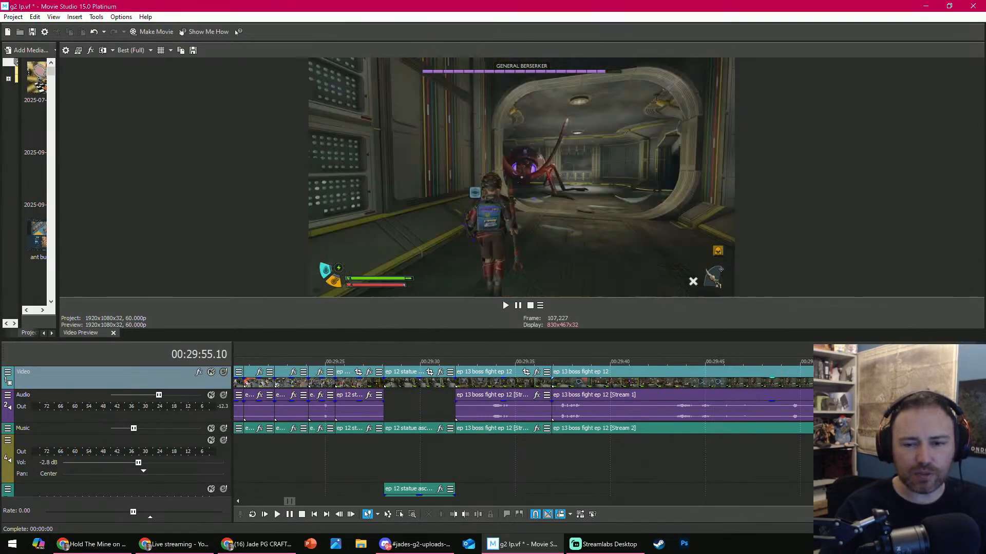
scroll(502, 443, "down", 3)
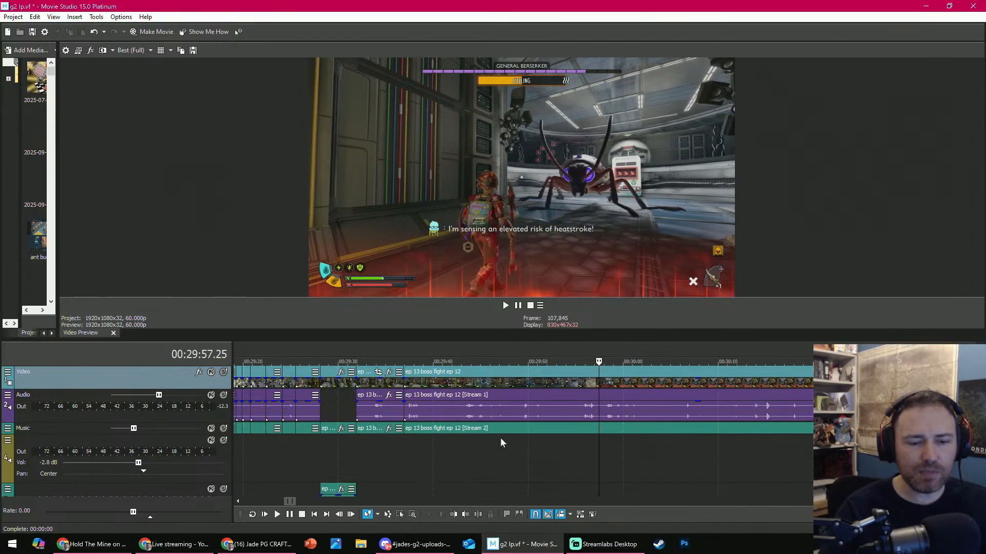
left_click(454, 515)
key("space")
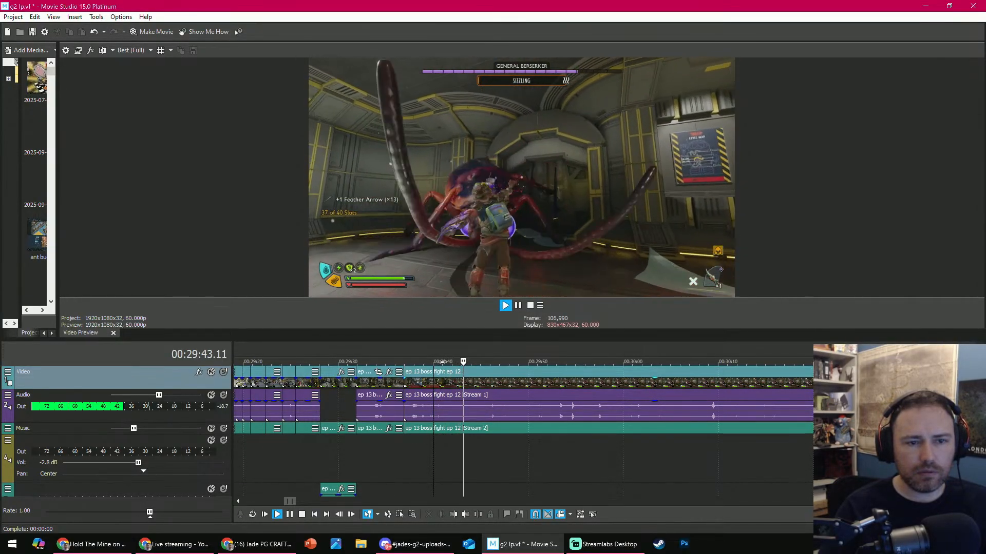
- Trim the start of the second boss fight part to the shot at 00:30:08.06 and replay across the cut
key("space")
left_click(482, 362)
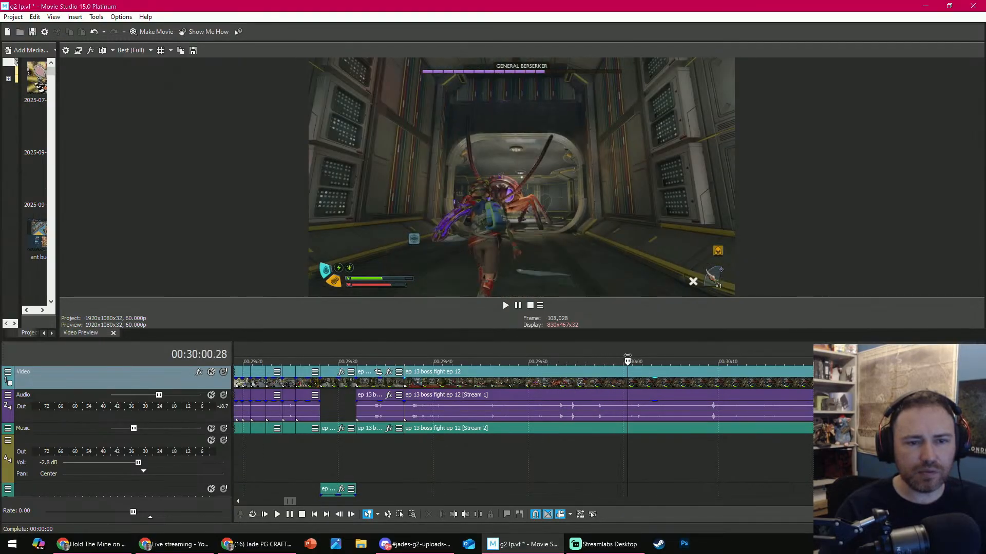
left_click_drag(627, 356, 704, 355)
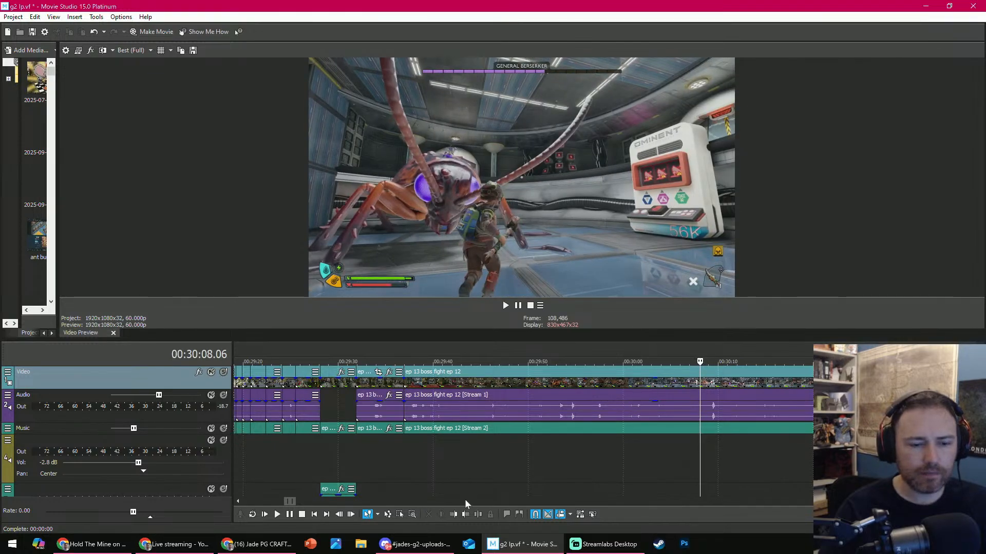
left_click(456, 514)
key("space")
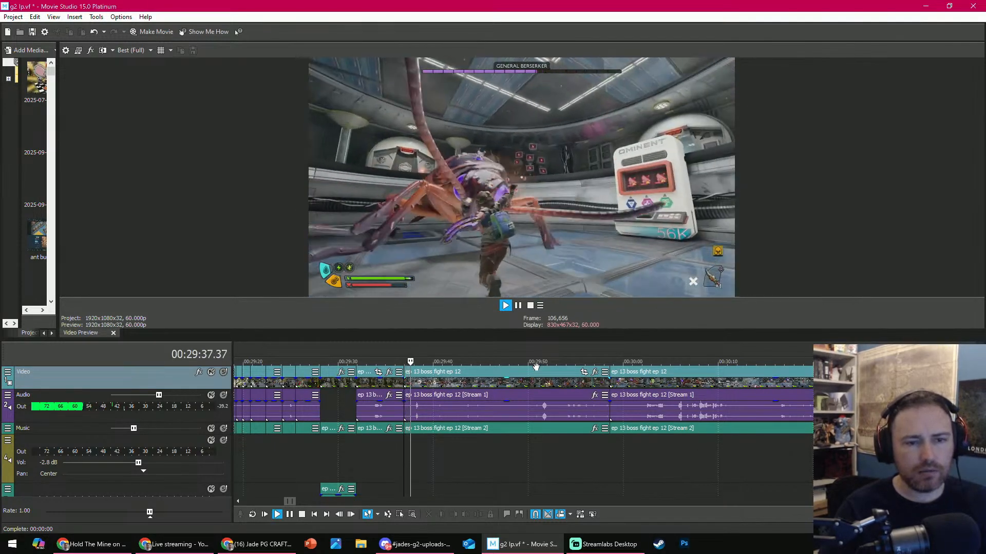
key("Return")
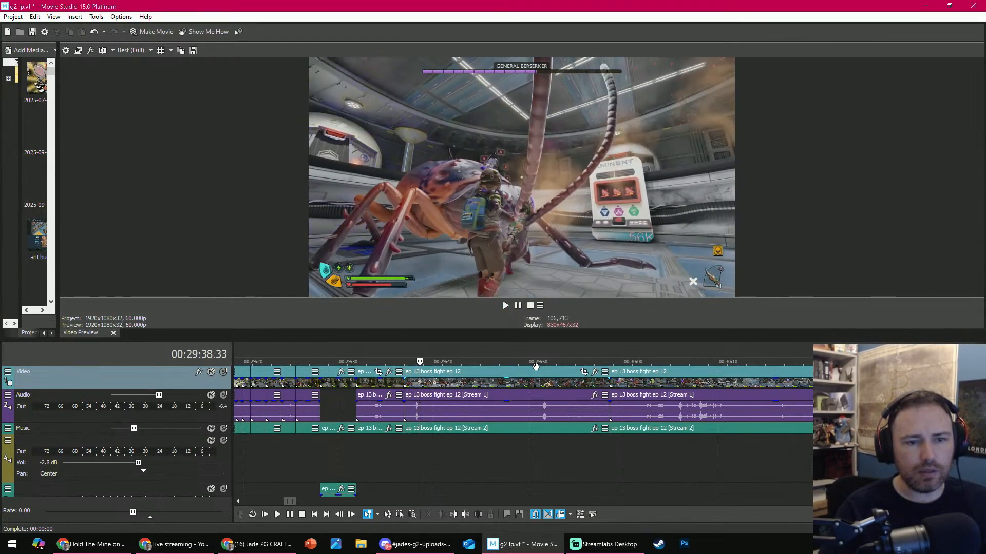
left_click(389, 361)
key("space")
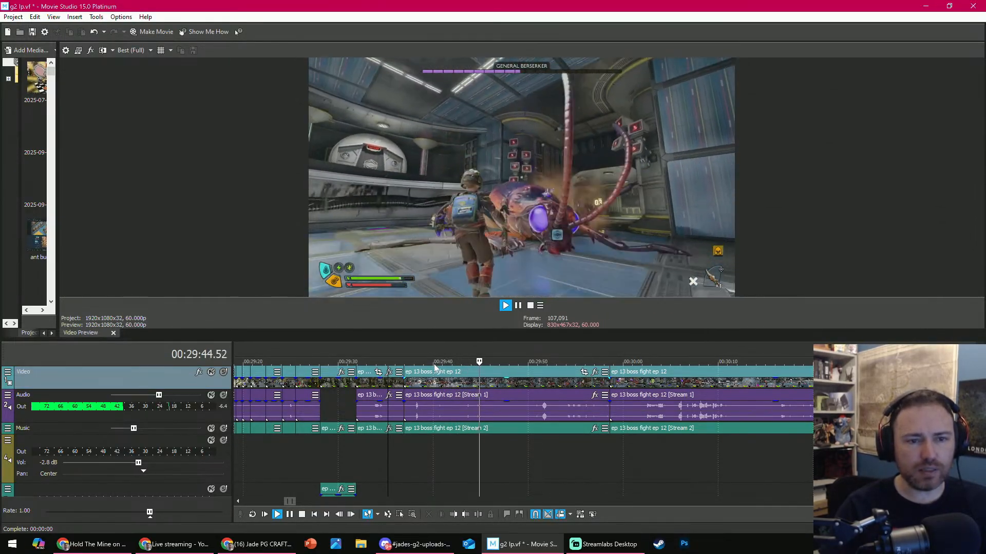
- Split the boss fight clip at 00:29:46.12, delete the part between there and the next clip, and play on
key("space")
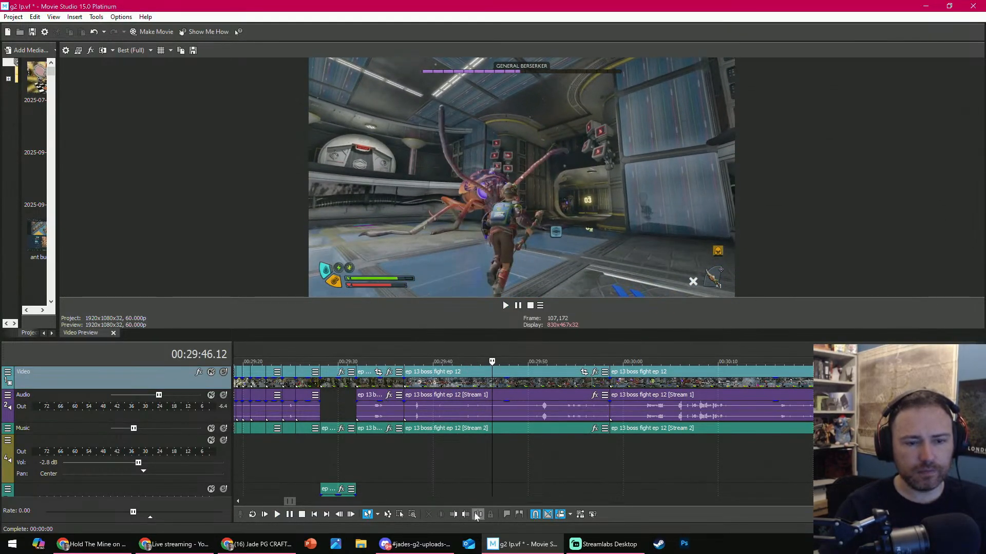
left_click(477, 514)
left_click_drag(498, 361, 622, 361)
left_click(585, 399)
key("s")
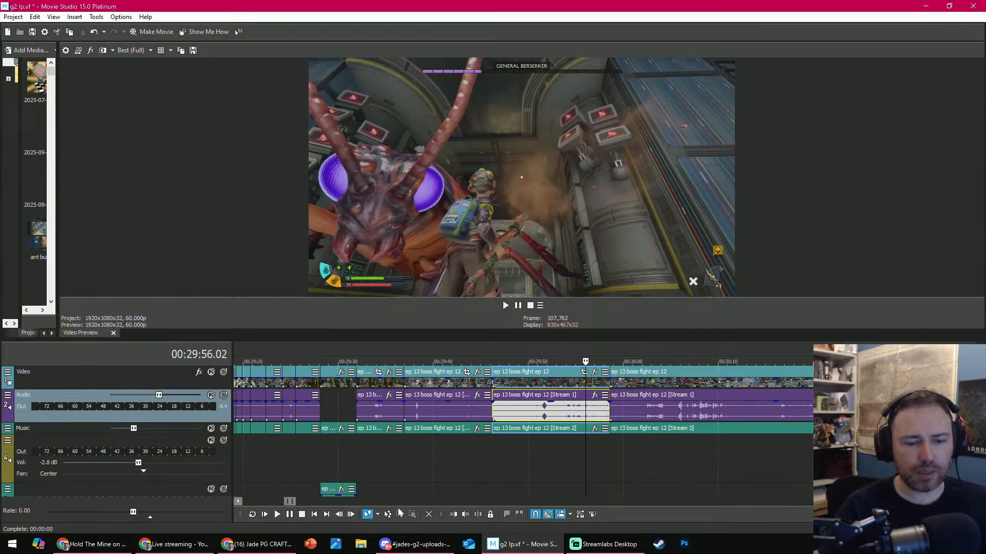
left_click(429, 514)
key("space")
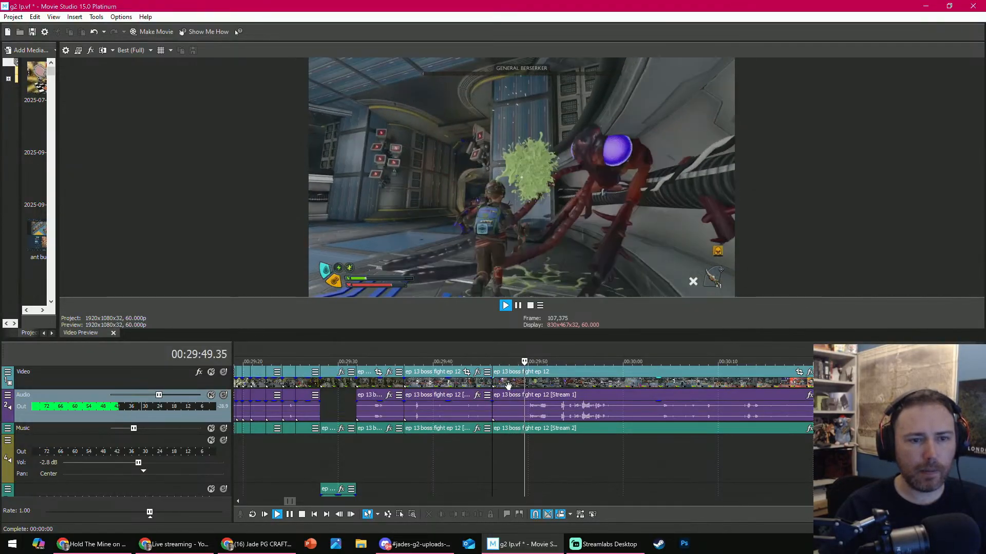
- Split the following boss fight clip at about 00:29:52 and continue playing from the cut
key("space")
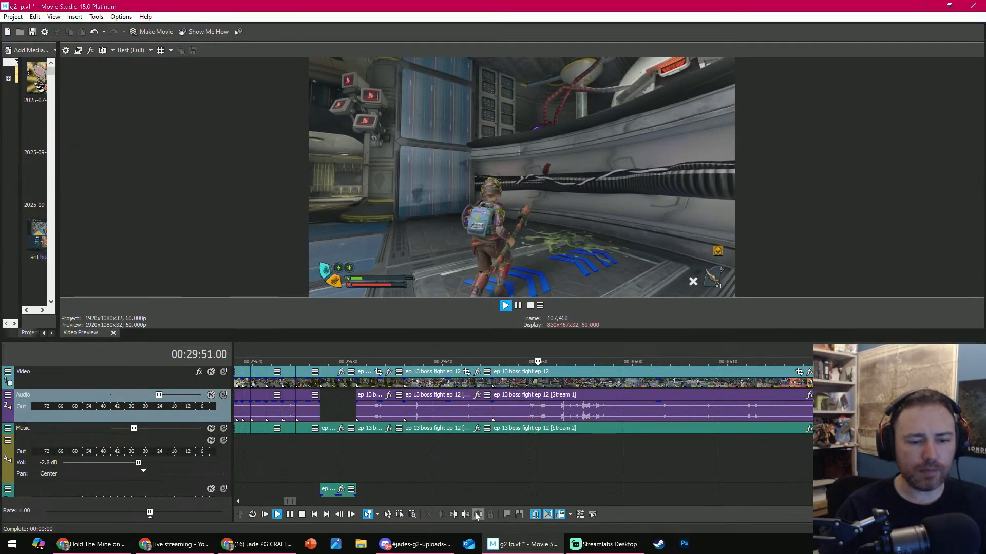
key("space")
left_click(476, 514)
key("space")
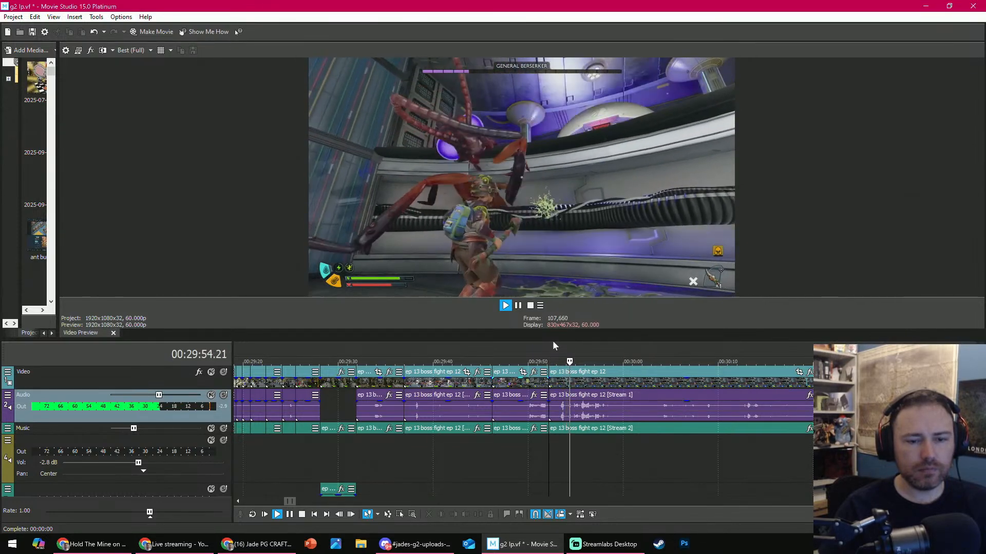
- Split the boss fight clip at 00:29:58.21 and move the audio of the part before it to the lowest visible track
left_click(584, 435)
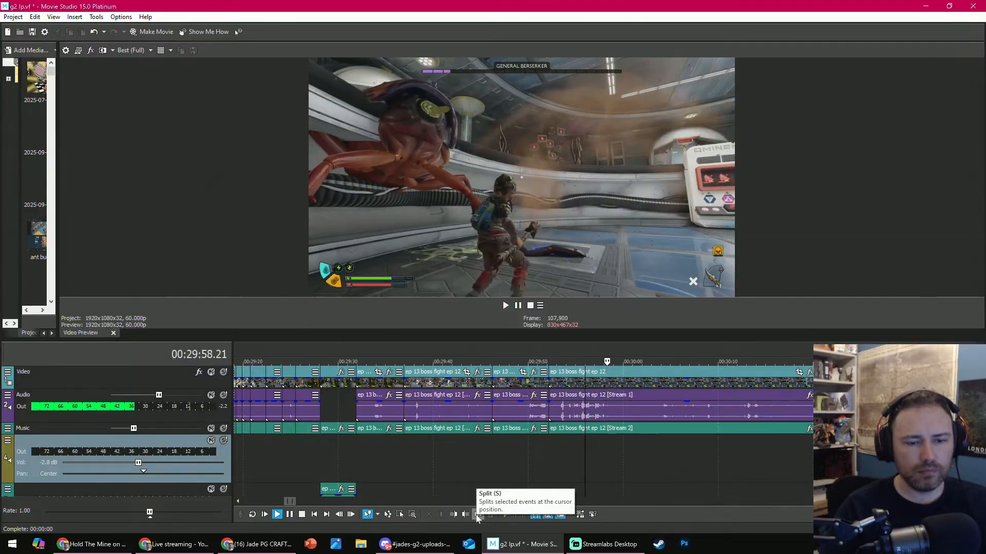
left_click(477, 516)
left_click_drag(570, 407, 570, 491)
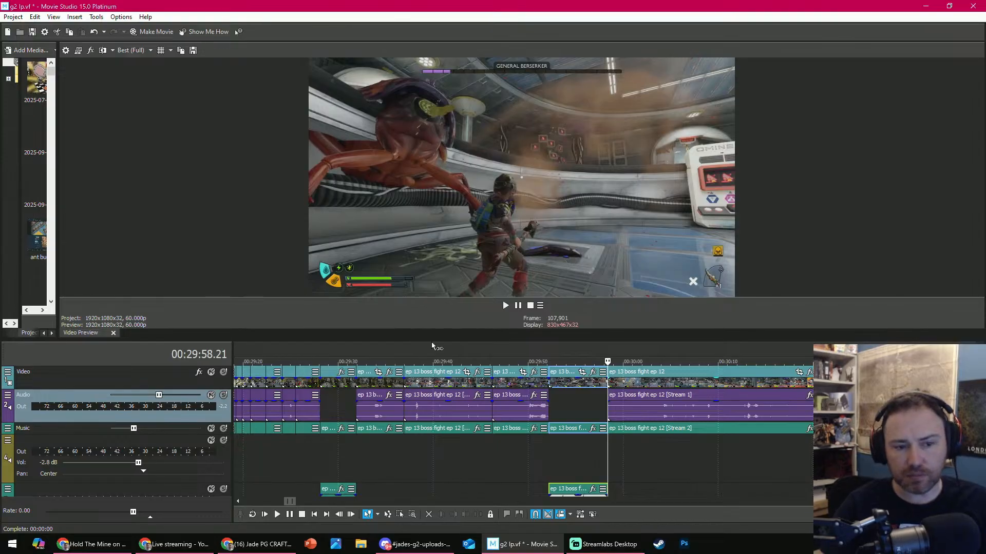
- Enlarge the video preview, trim the start of the clip after 00:29:58.21 to the shot at 00:30:03.59, and play it
left_click_drag(432, 341, 440, 386)
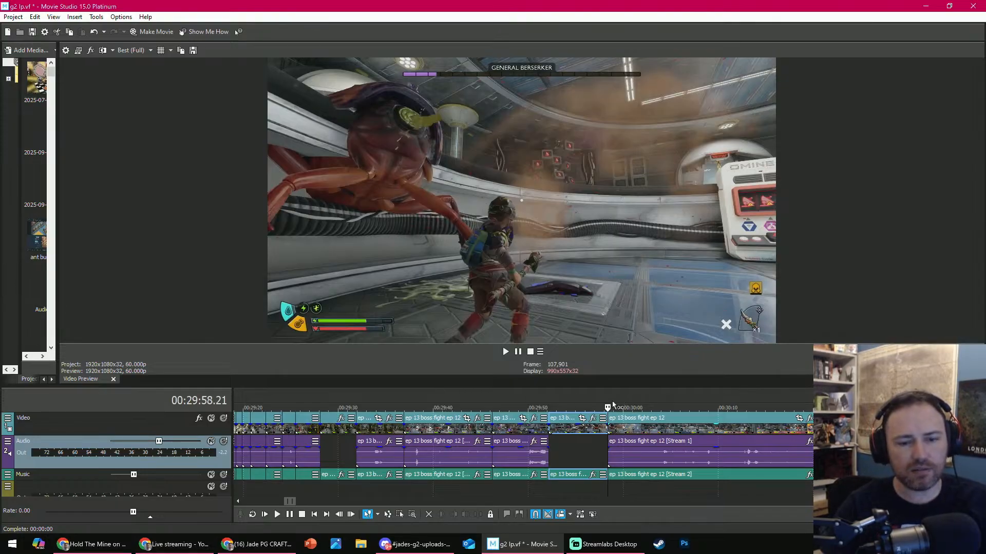
left_click_drag(610, 405, 666, 391)
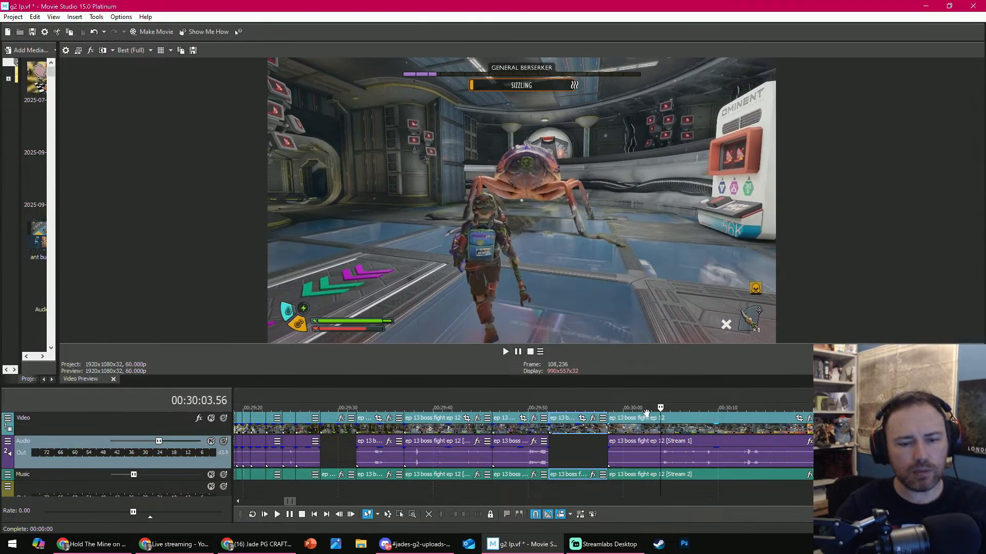
left_click(661, 487)
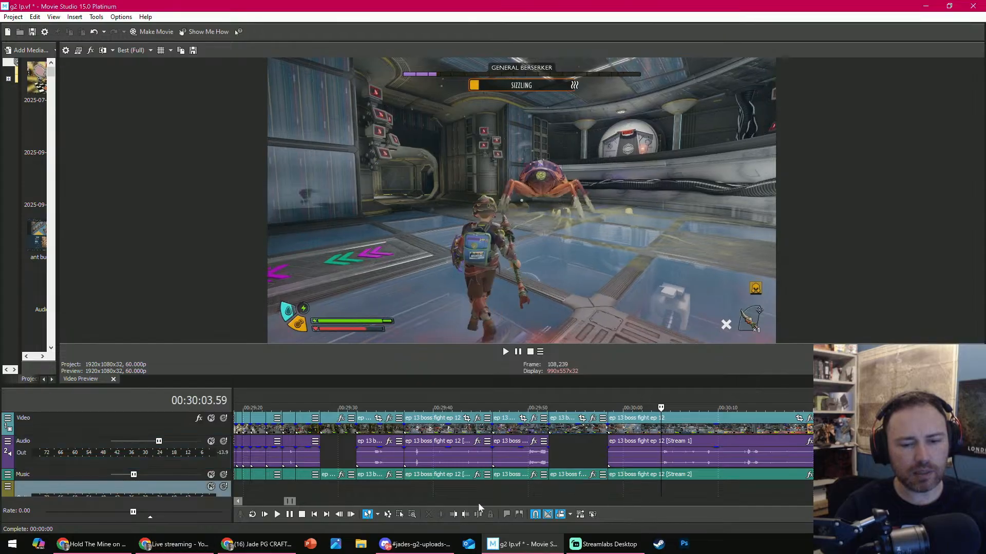
key("space")
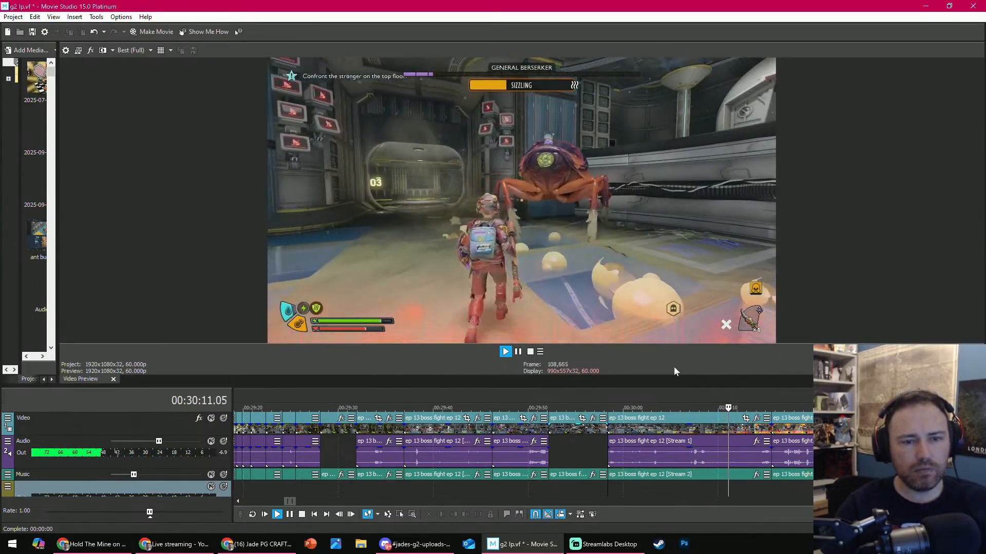
- Trim the start of the same boss fight clip further to the shot at 00:30:07.01 and play the new cut
key("Return")
left_click_drag(668, 386, 689, 403)
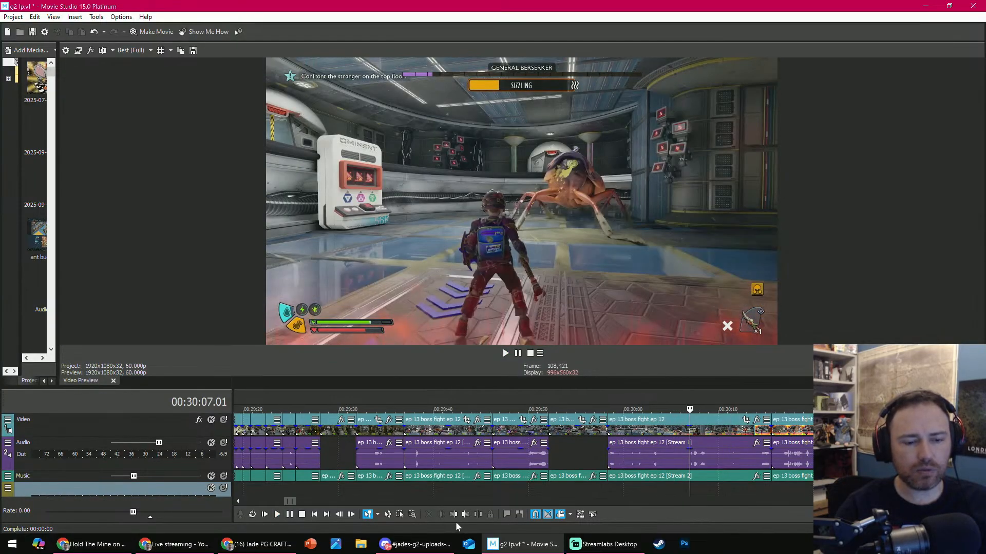
left_click(455, 516)
key("space")
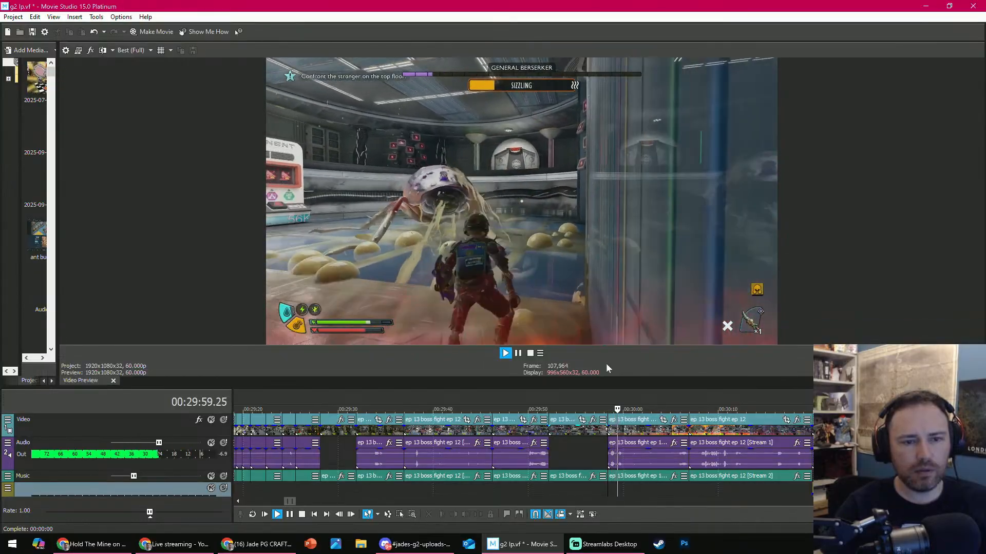
key("Return")
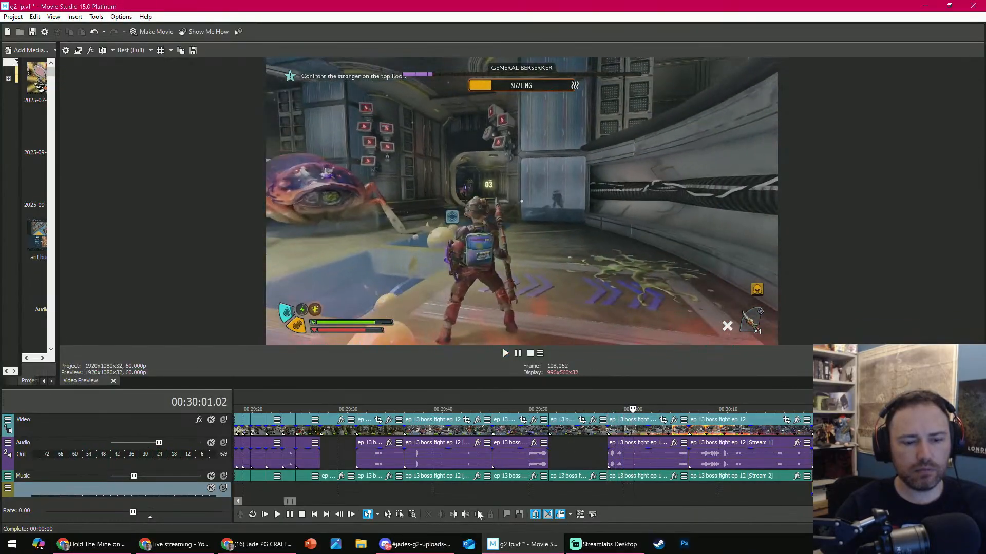
- Trim the end of the current boss fight clip to 00:30:01.02 and the end of the following clip to 00:30:05.51
left_click(464, 514)
key("space")
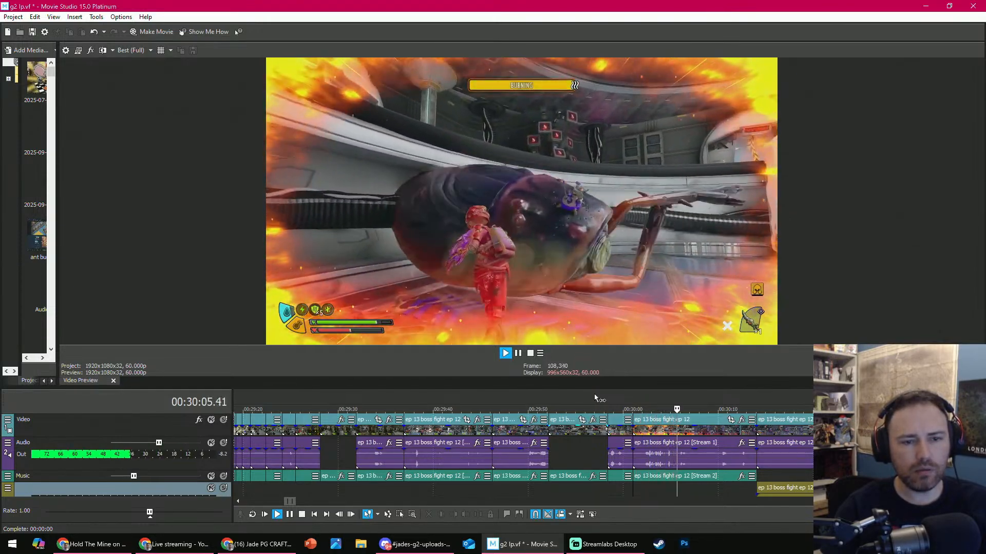
key("Return")
left_click(465, 515)
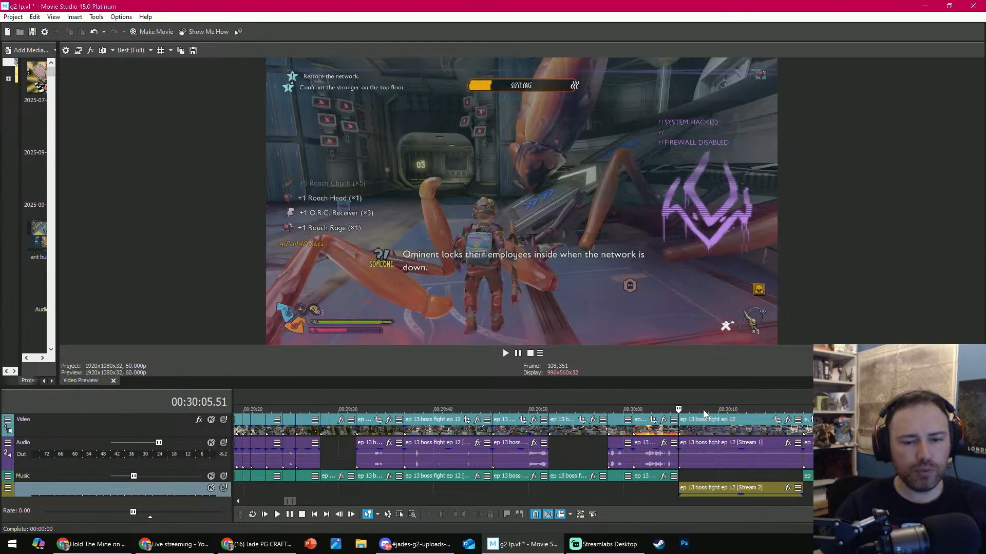
- Play the boss fight clip after 00:30:05.51 and trim its end to about 00:30:12
key("space")
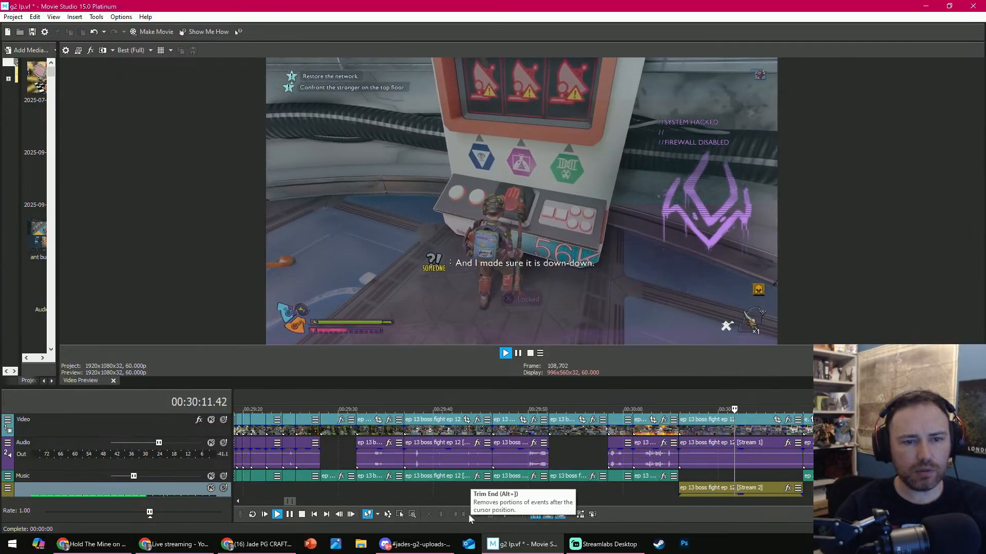
key("space")
left_click(468, 513)
- Play on from the new cut, then trim the start of the corridor clip to the shot at 00:30:17.58
key("space")
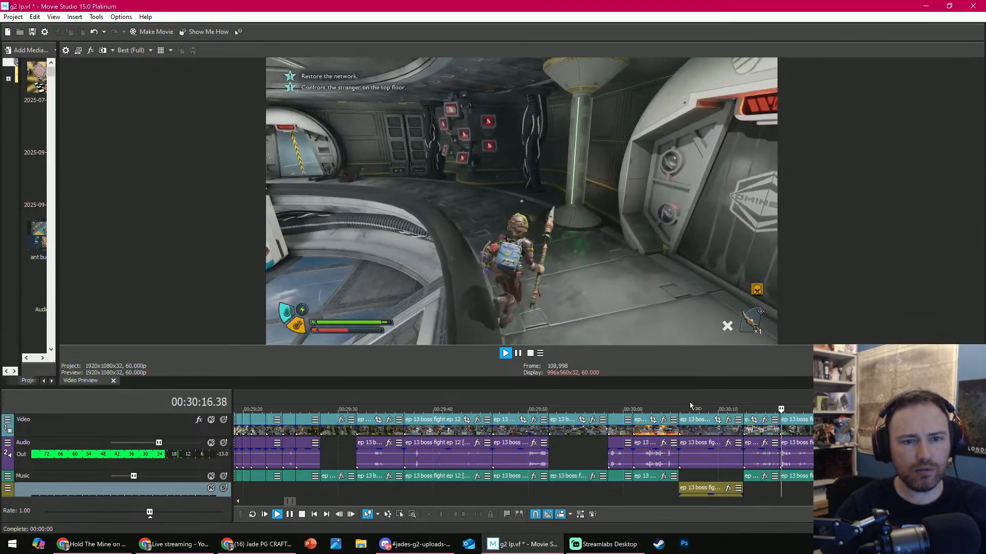
key("space")
scroll(638, 408, "down", 2)
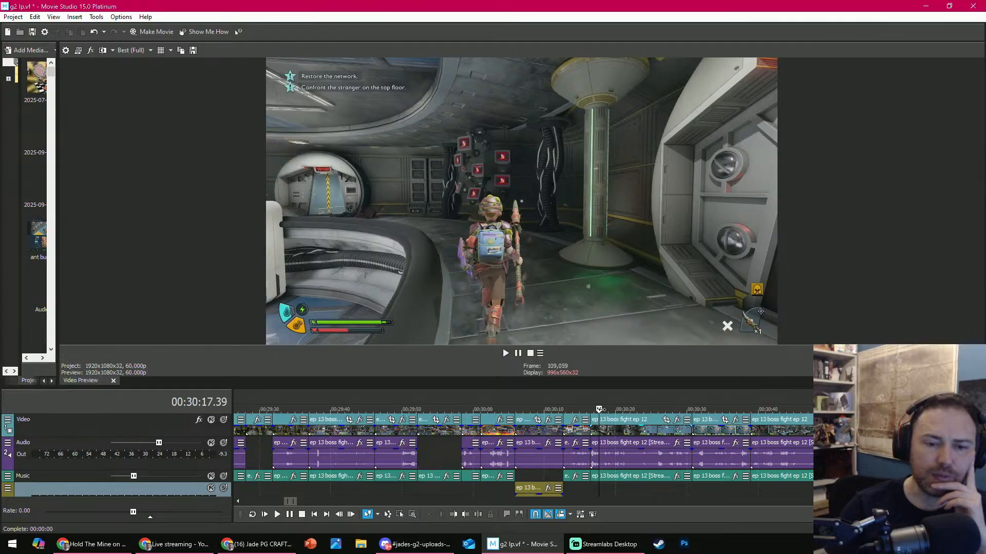
left_click_drag(599, 409, 635, 404)
left_click_drag(642, 402, 601, 391)
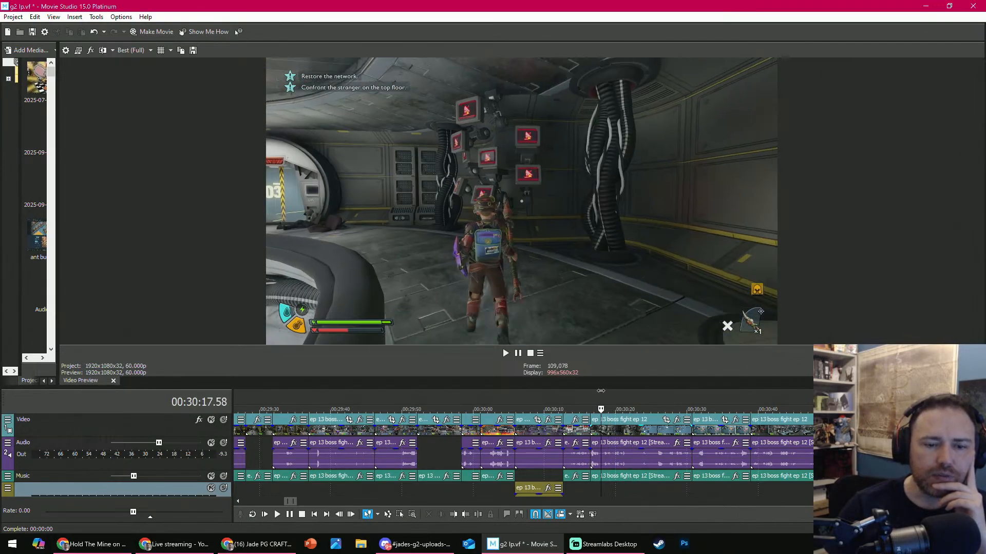
left_click(461, 513)
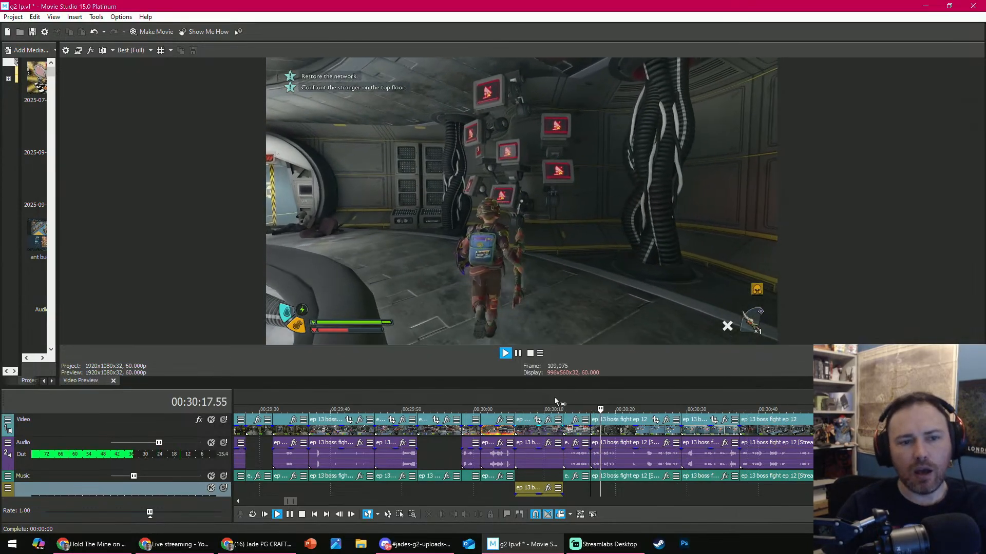
- Review the trimmed corridor clip through its backpack storage scene and trim its end to 00:30:26.36
key("Return")
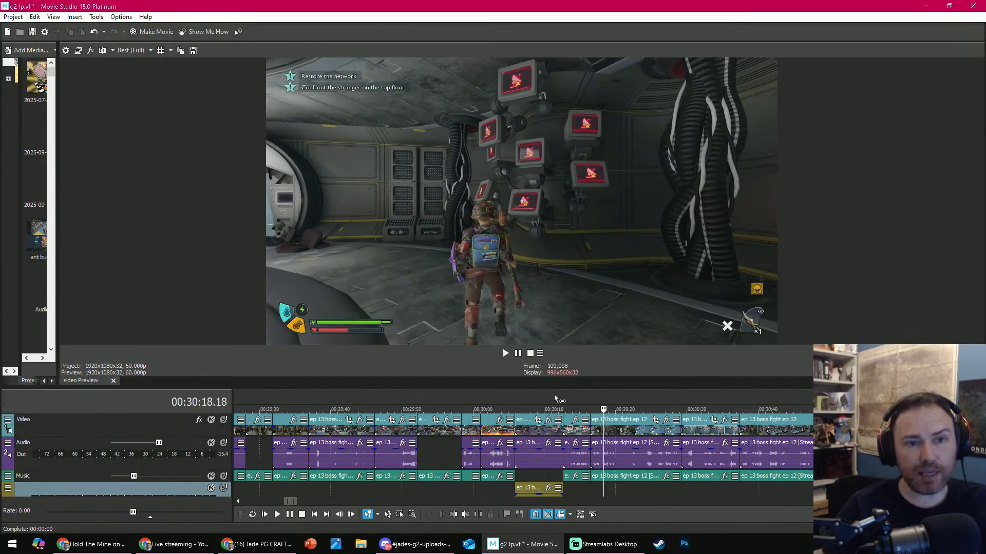
key("Return")
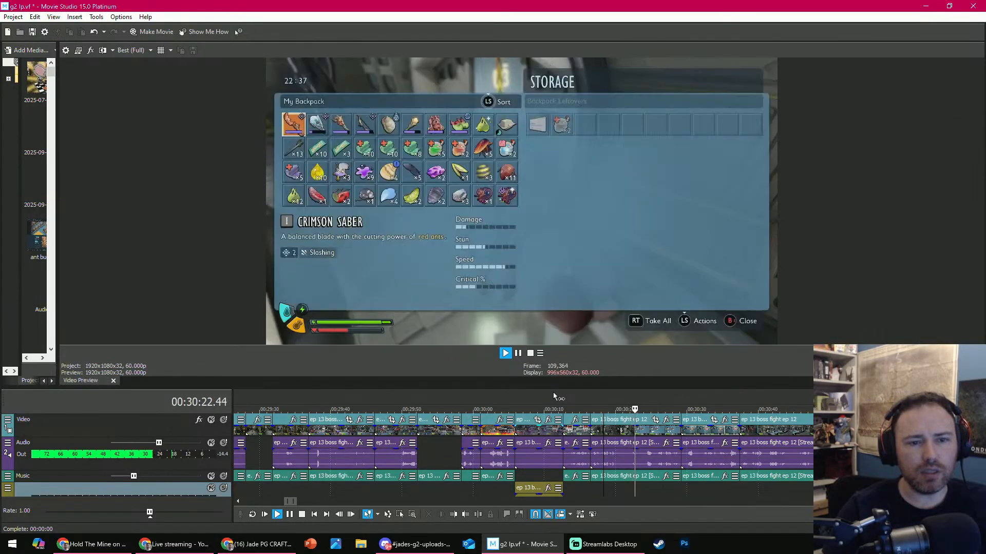
key("Return")
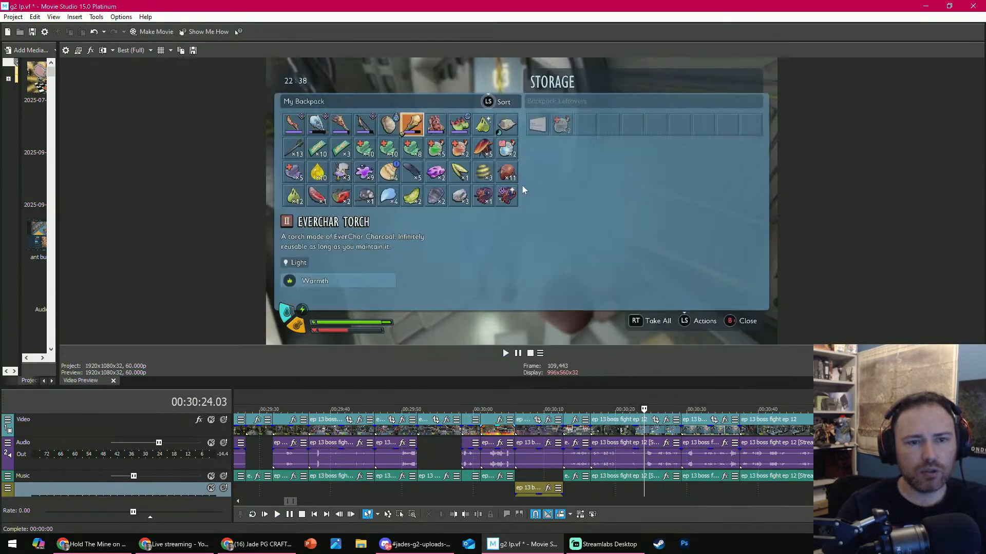
key("Return")
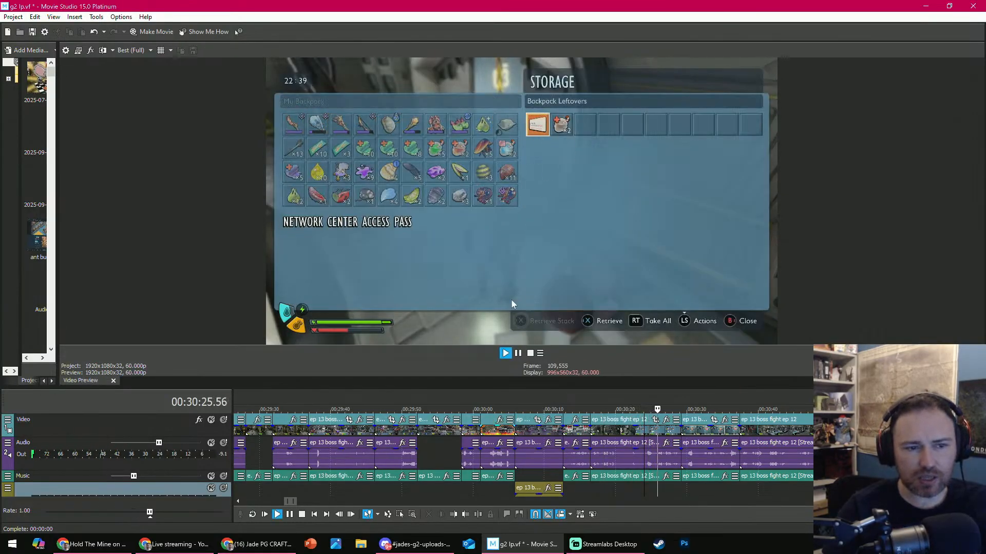
key("Return")
left_click(466, 514)
- Play the cut at 00:30:26.36 and delete the short inventory clip that follows it
key("Return")
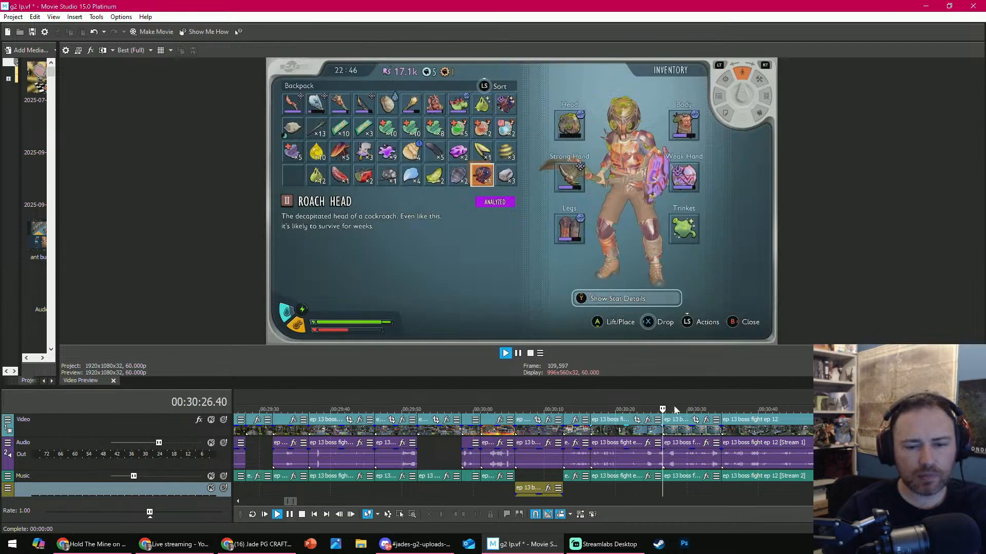
left_click(689, 429)
key("Return")
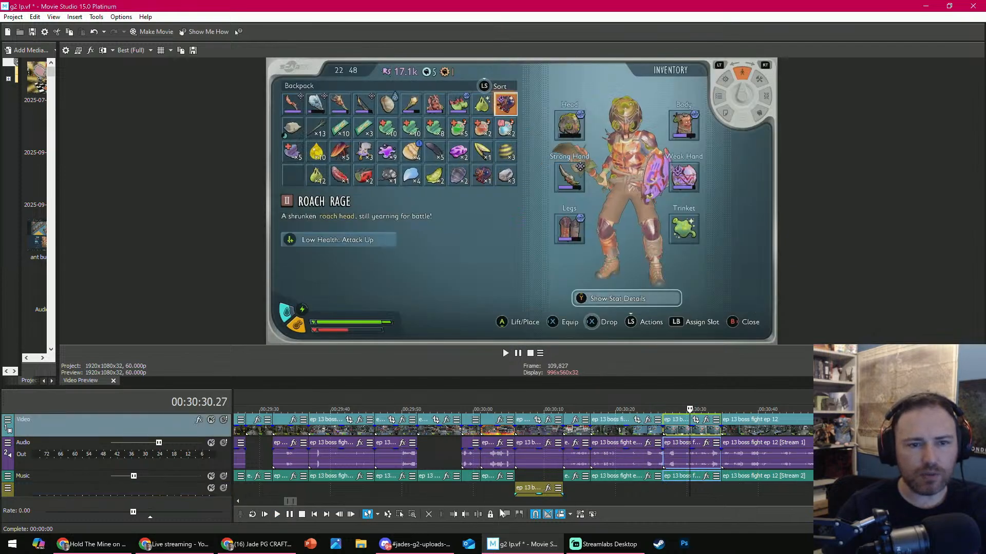
left_click(428, 515)
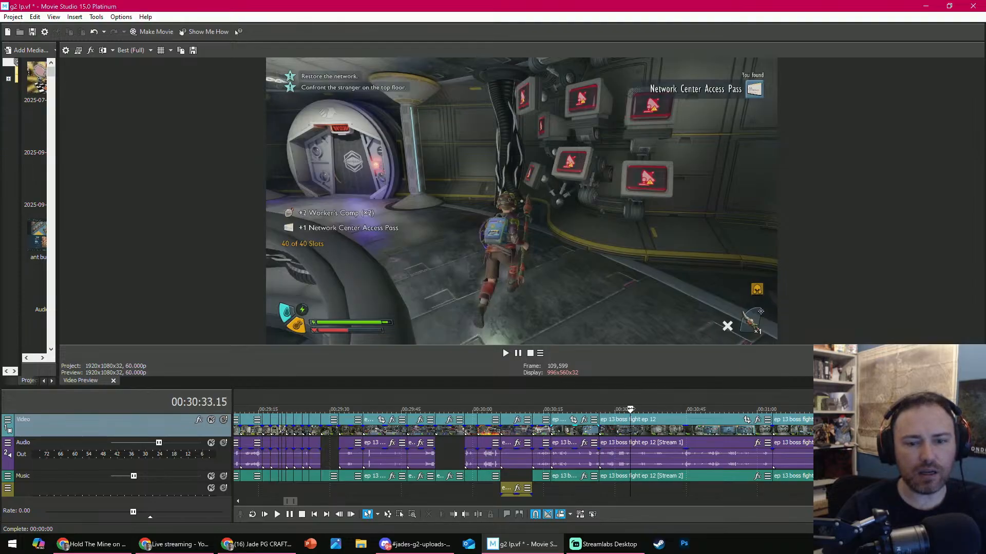
- Trim the start of the next clip to the Roach Rage inventory shot before the helmet repair screen, and its end to 00:30:31.05
left_click_drag(630, 395, 734, 391)
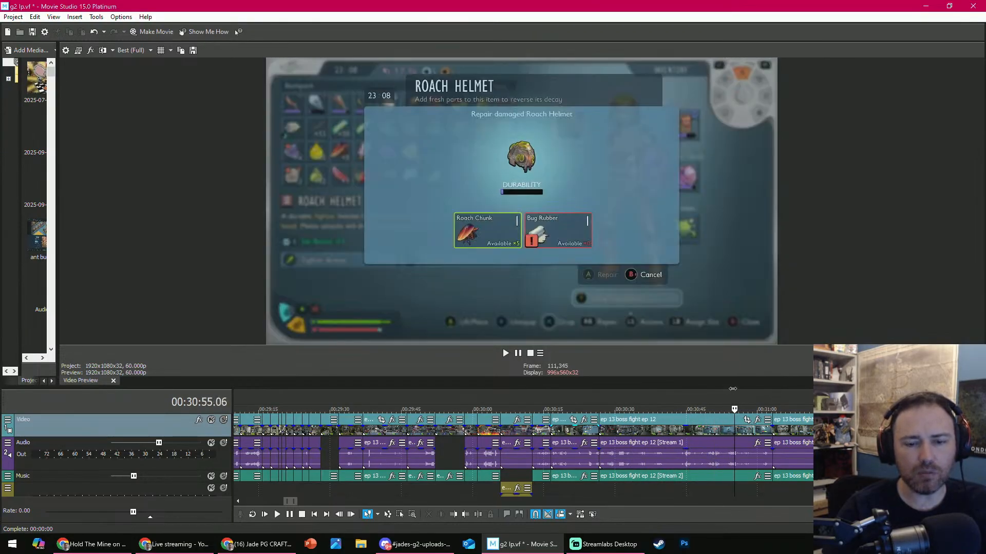
left_click(599, 398)
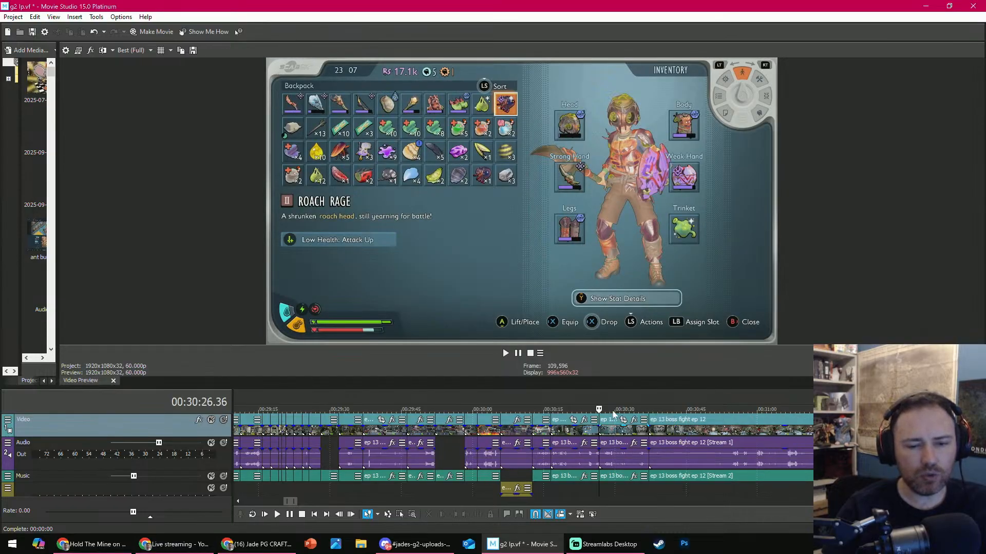
key("space")
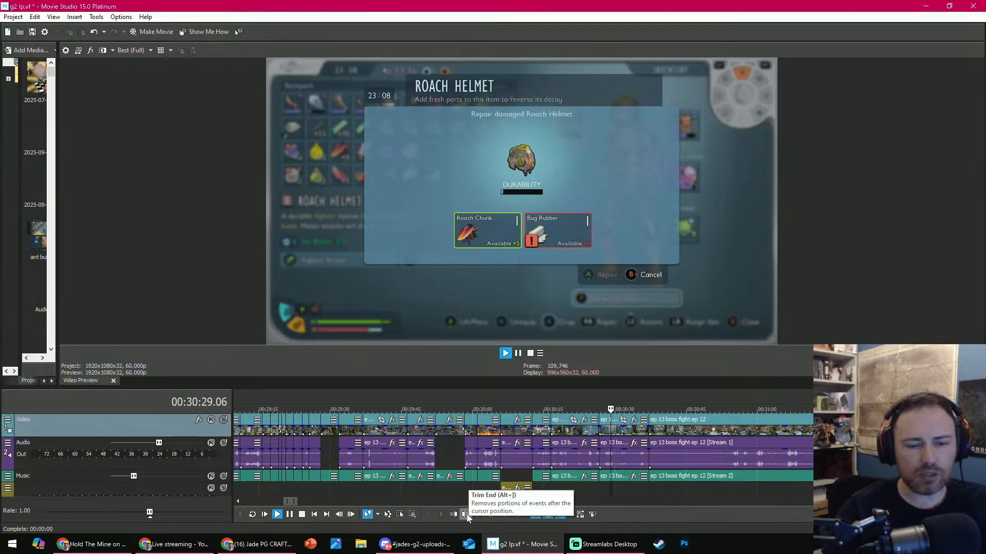
key("space")
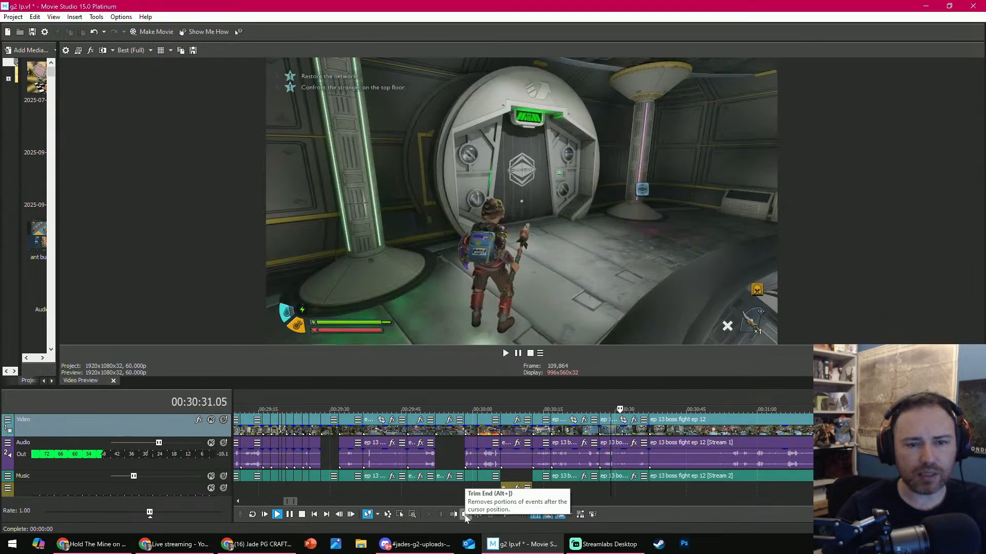
left_click(465, 516)
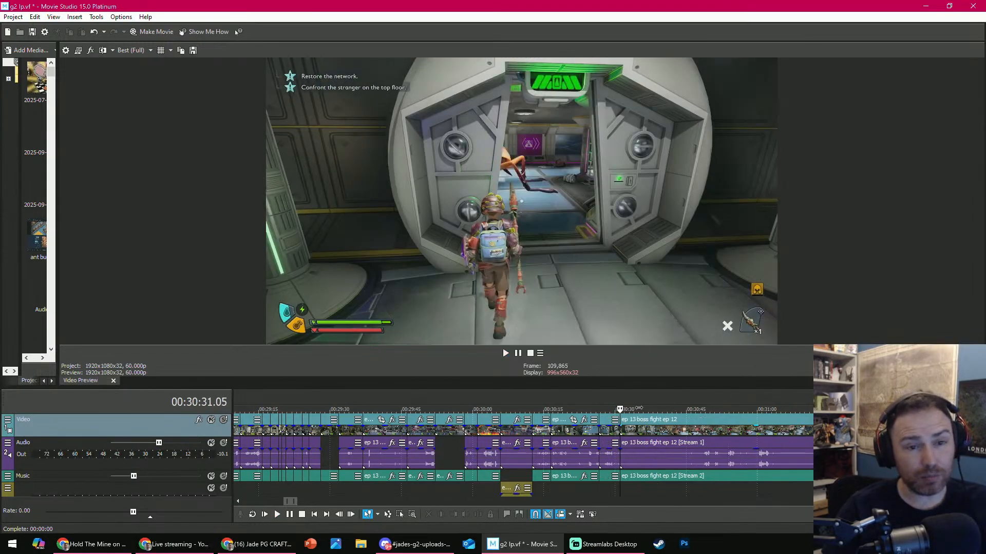
- Trim the start of the clip after 00:30:31.05 to the cockroach fight shot at 00:30:38.39, and split the trimmed clip at 00:30:36.53
mouse_move(639, 407)
left_mouse_down()
mouse_move(702, 403)
mouse_move(661, 396)
mouse_move(651, 408)
left_mouse_up()
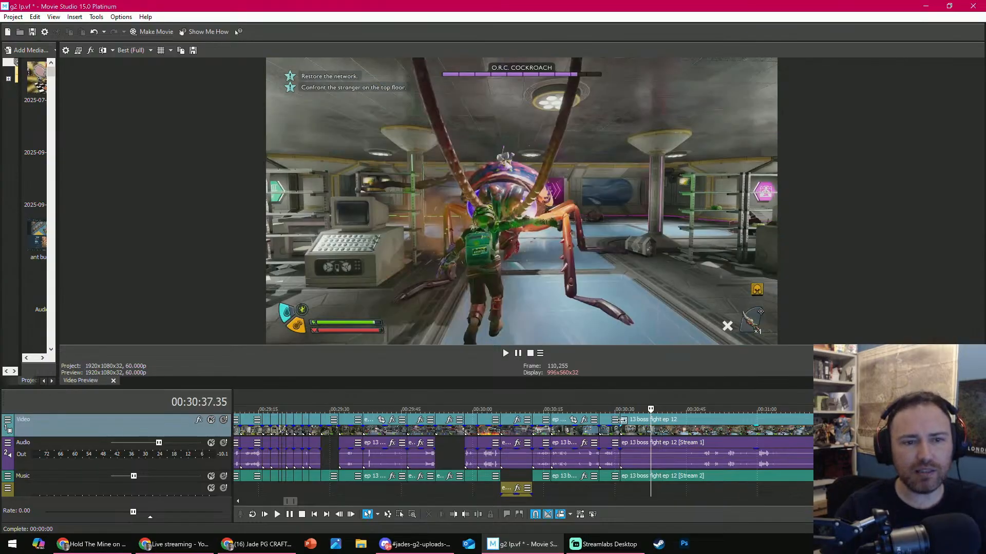
key("space")
key("space")
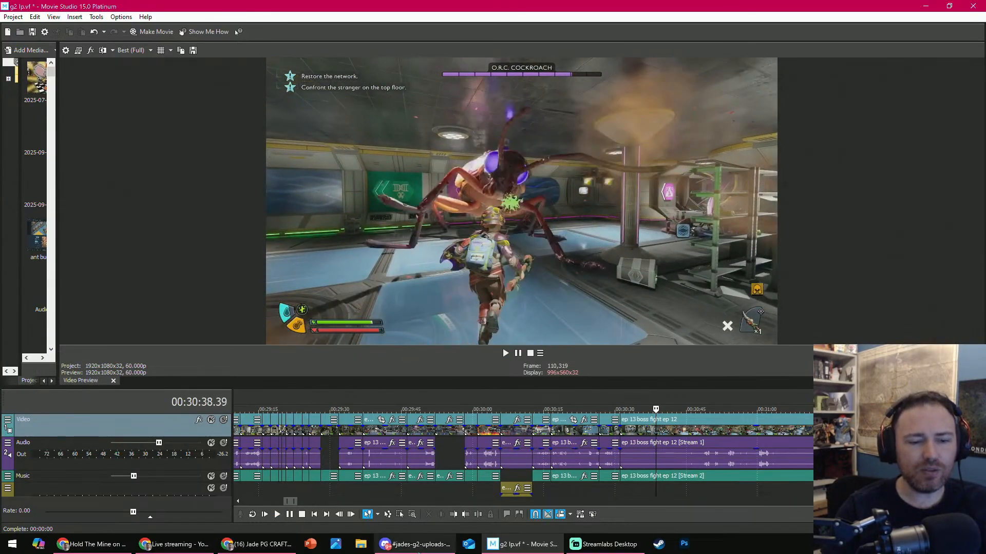
left_click(456, 514)
key("space")
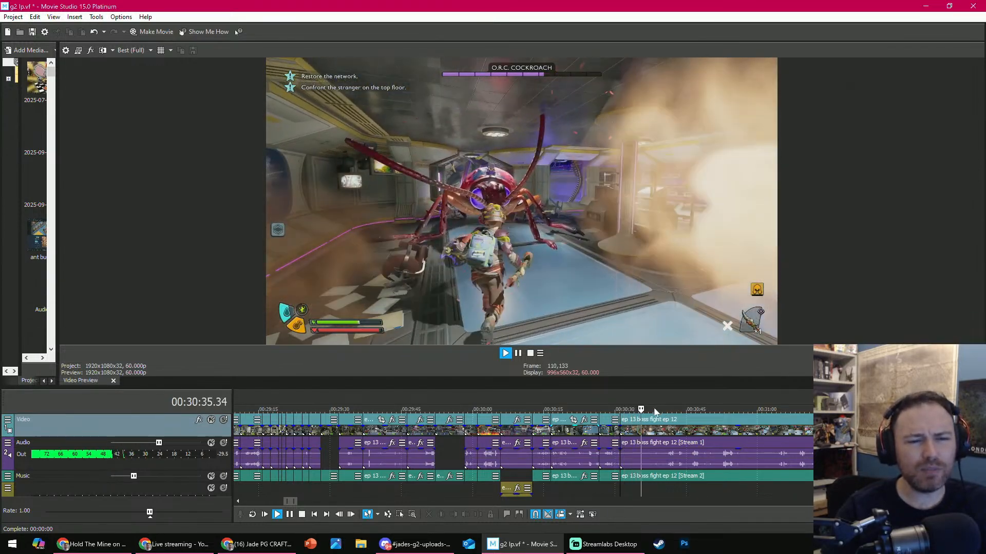
key("space")
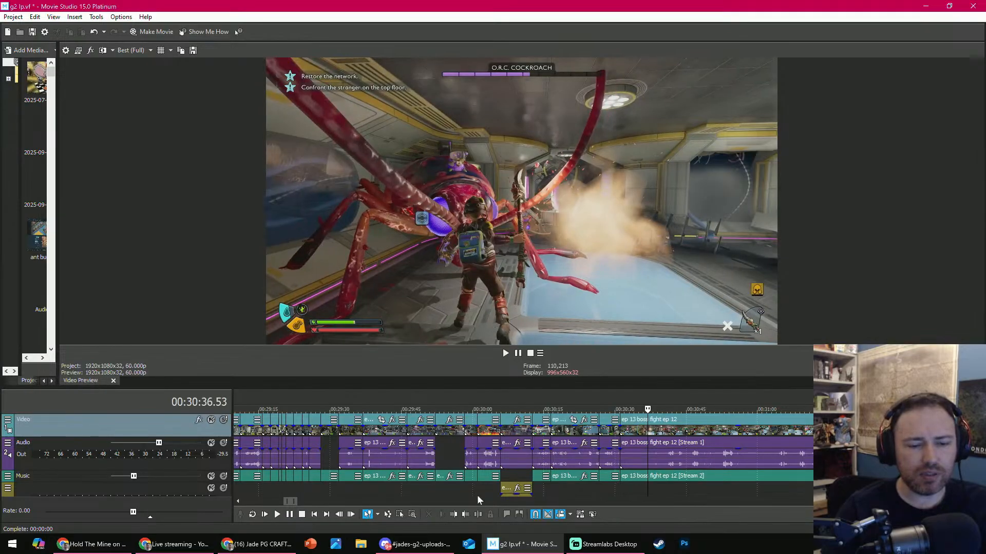
left_click(478, 515)
- Trim the start of the clip after 00:30:36.53 to the cockroach fight shot at 00:30:58.52 and play the new cut
scroll(635, 405, "down", 2)
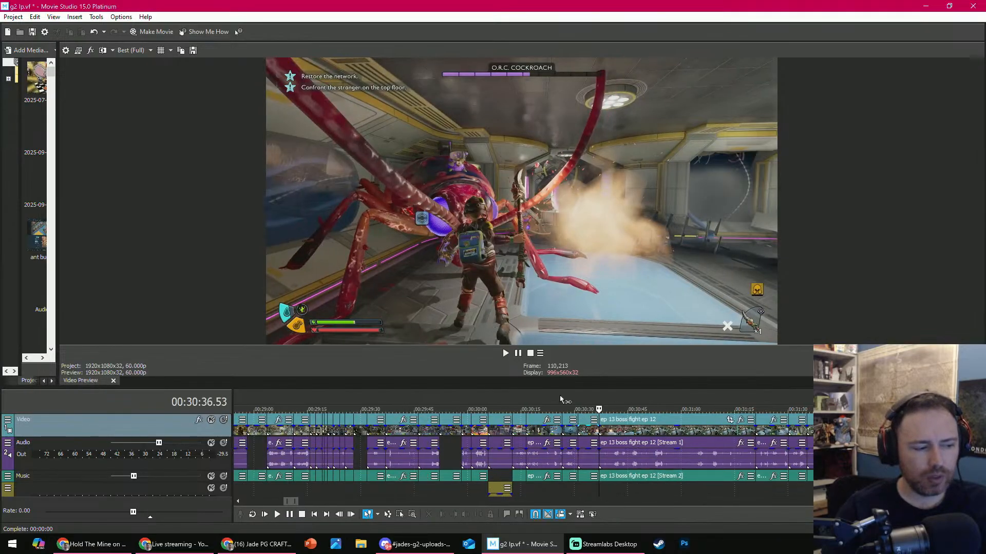
left_click_drag(598, 409, 677, 410)
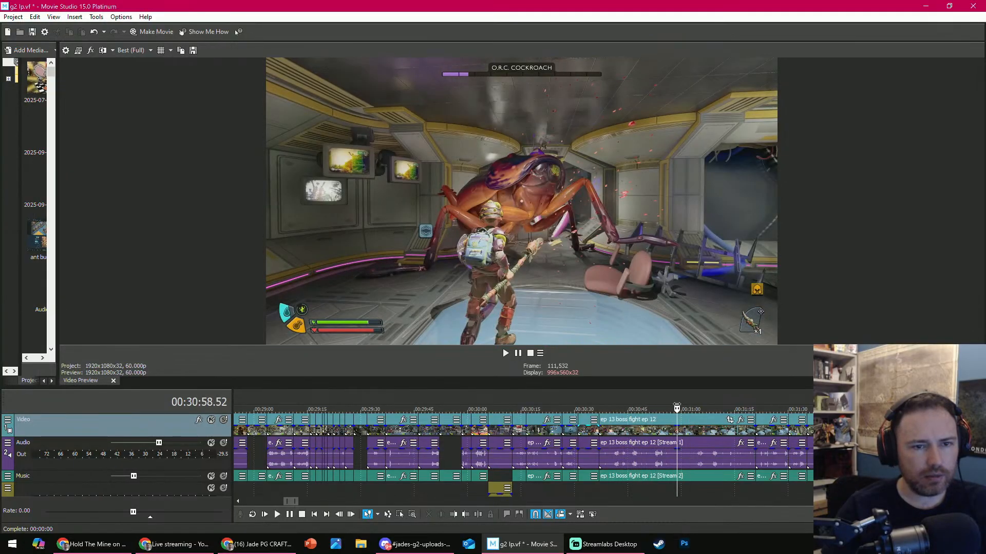
left_click(455, 515)
key("space")
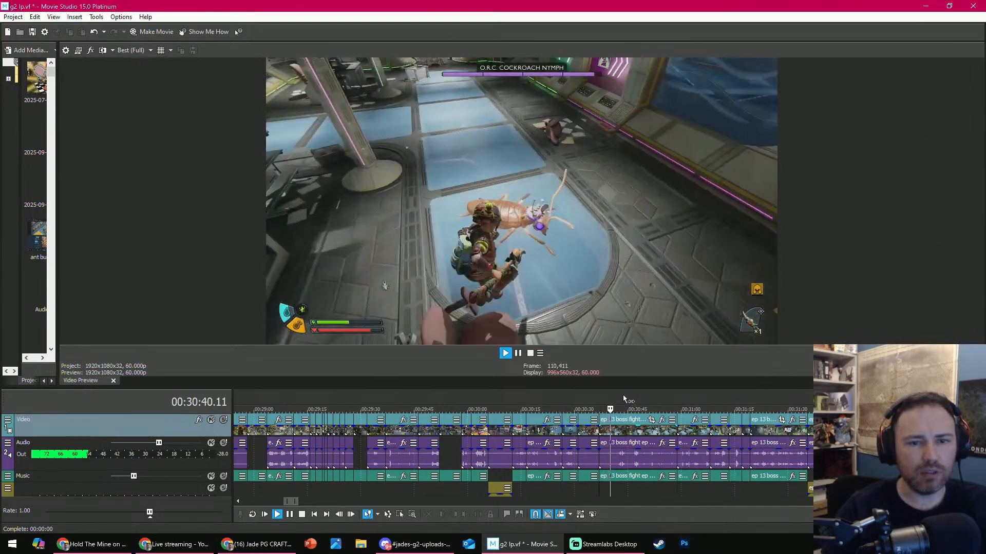
key("space")
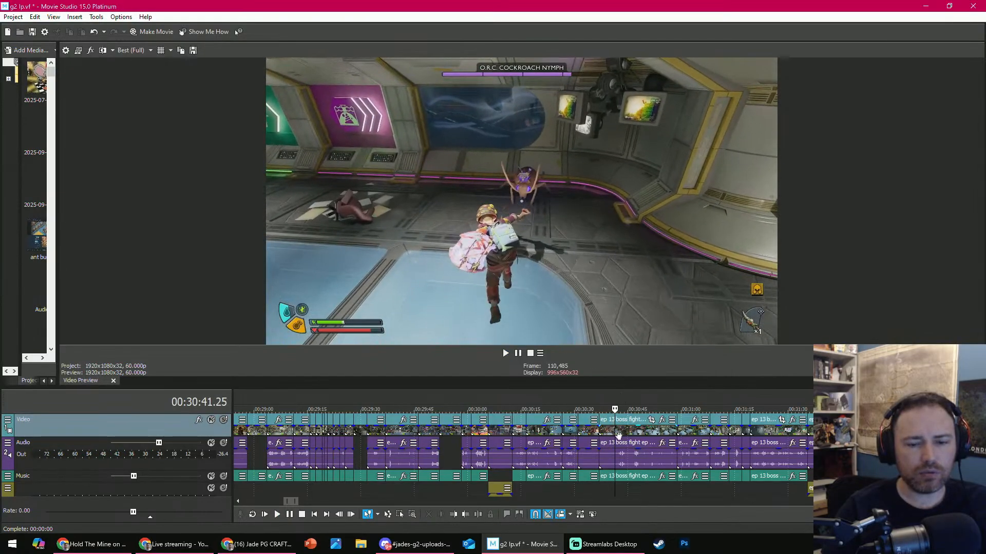
- Scrub through the cockroach fight to 00:31:02.29, delete the clip starting at 00:30:36.53, and play the new cut
left_click_drag(615, 408, 690, 399)
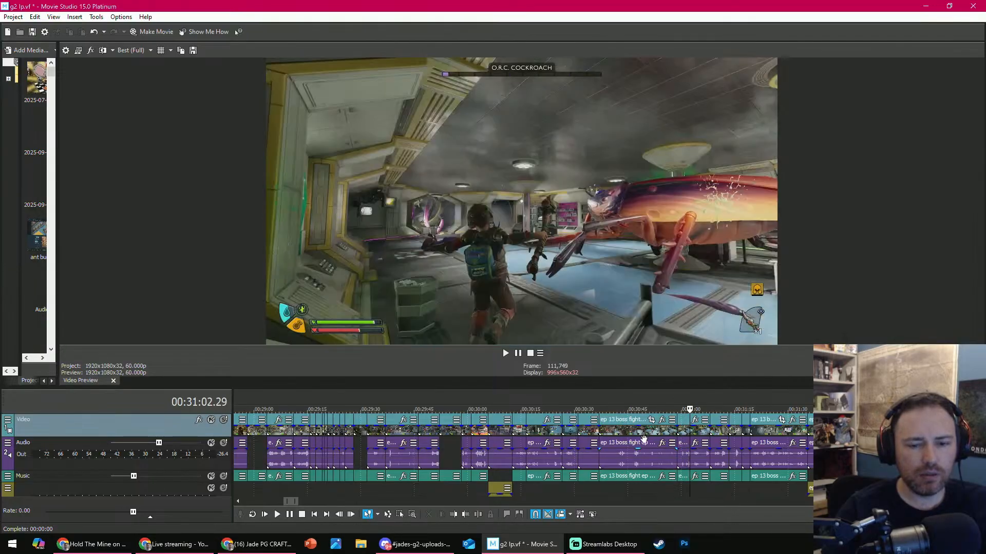
left_click(644, 439)
left_click(429, 514)
key("space")
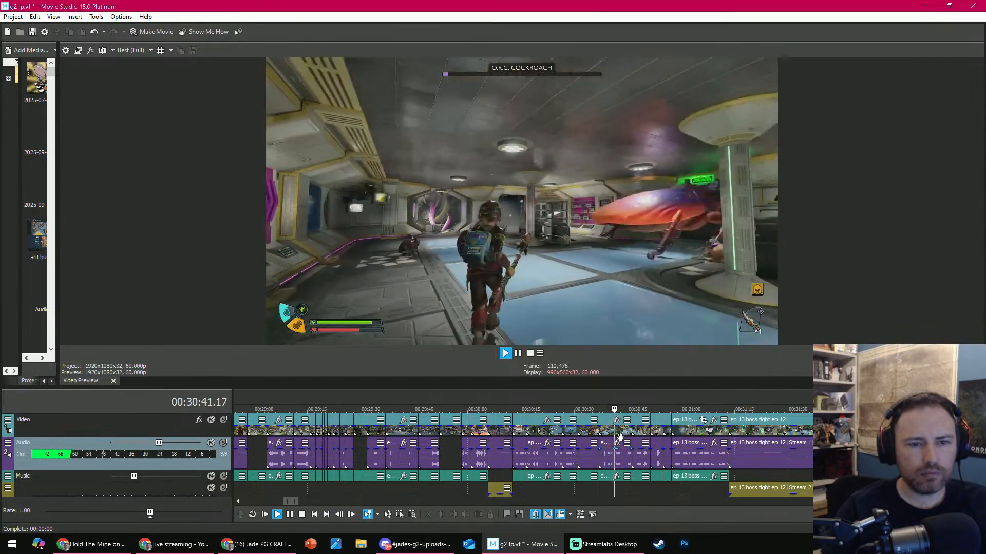
- Trim the start of the clip after 00:30:36.53 to the shot at about 00:30:41 and play the new cut
key("Return")
left_click(453, 514)
key("space")
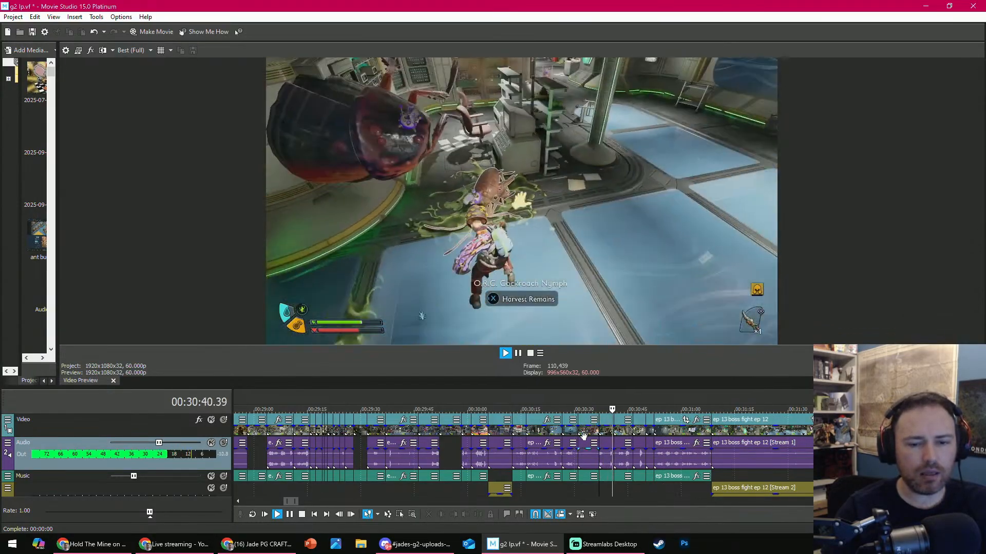
key("Return")
- Delete the run of clips from 00:30:41.11 through the clip ending at the whiteboard shot at about 00:31:06
left_click(622, 432)
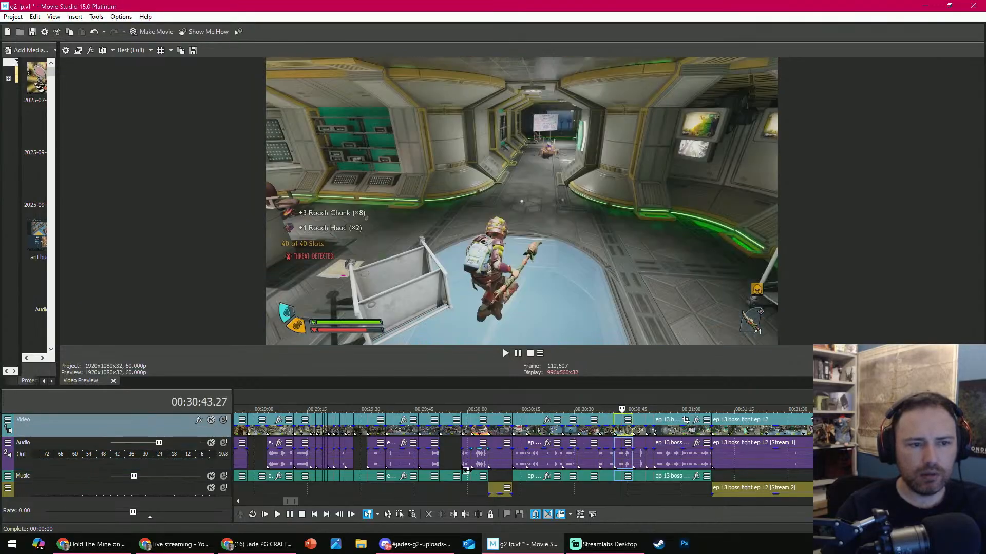
scroll(633, 423, "up", 3)
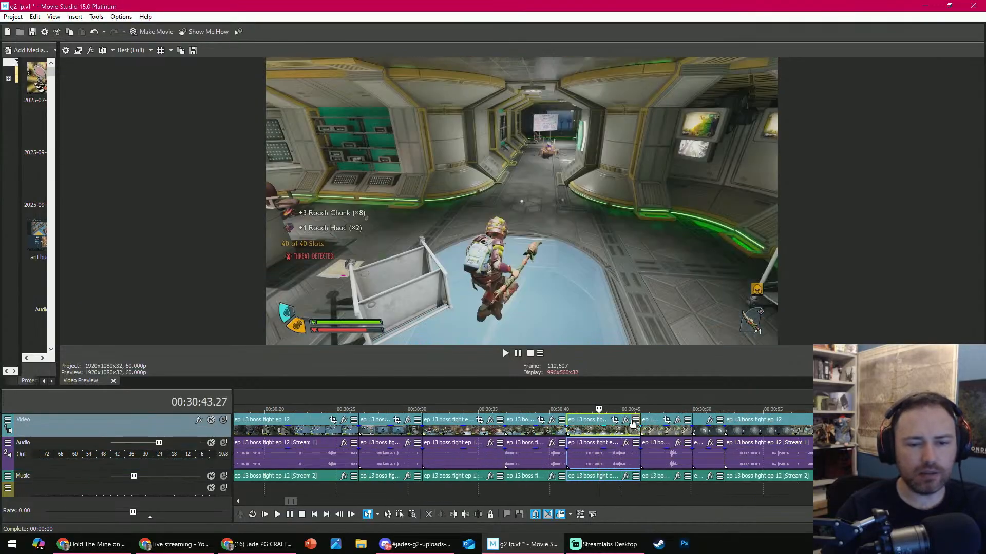
scroll(621, 413, "down", 2)
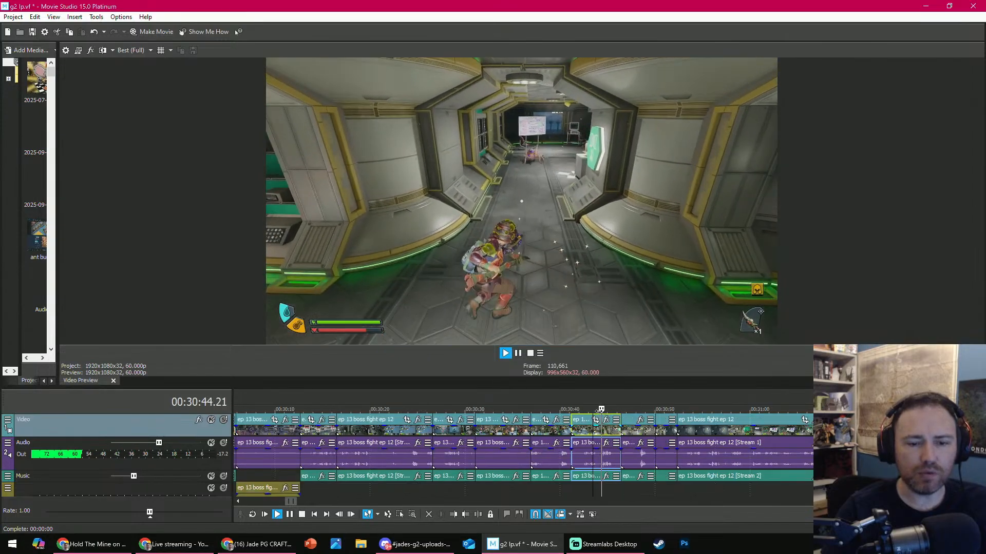
key("Return")
left_click_drag(605, 410, 814, 410)
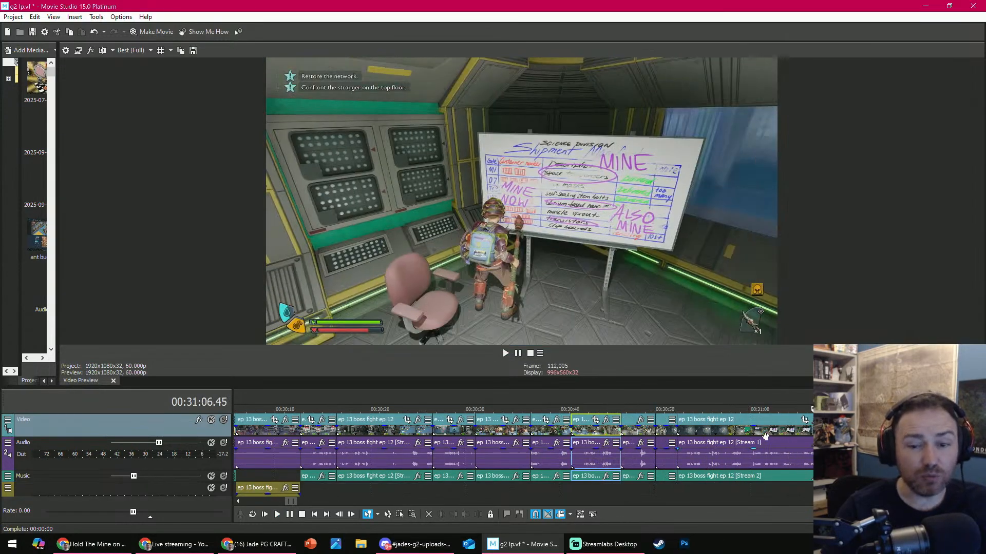
left_click(765, 435)
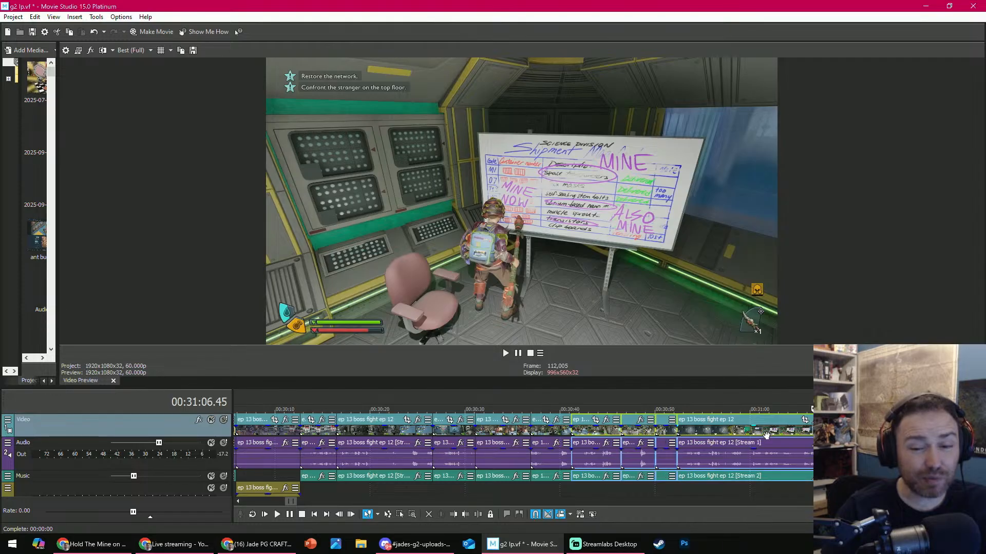
left_click(429, 514)
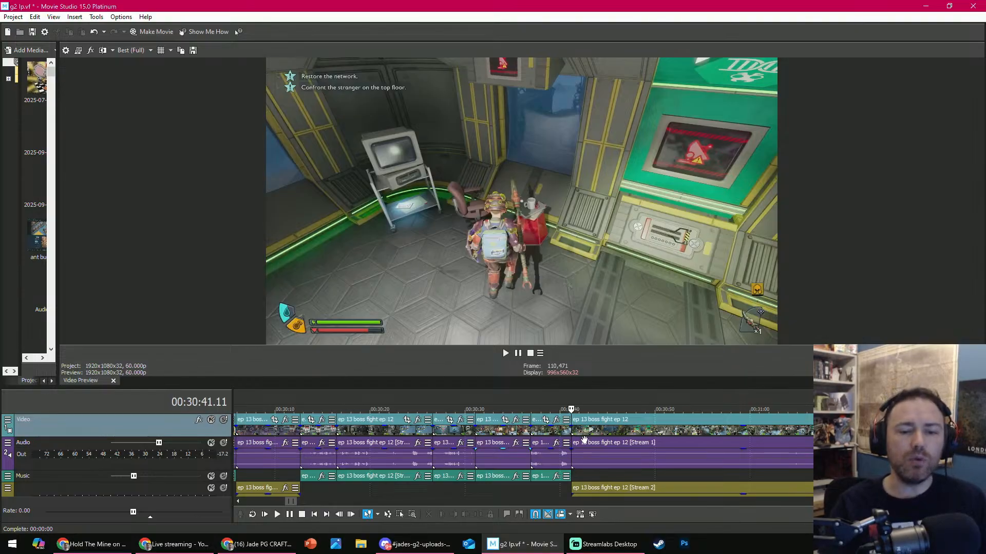
- Scrub through the Sloane Beaumont dialogue clip to 00:31:02.02 and delete that long clip starting at 00:30:41.11
scroll(669, 446, "down", 5)
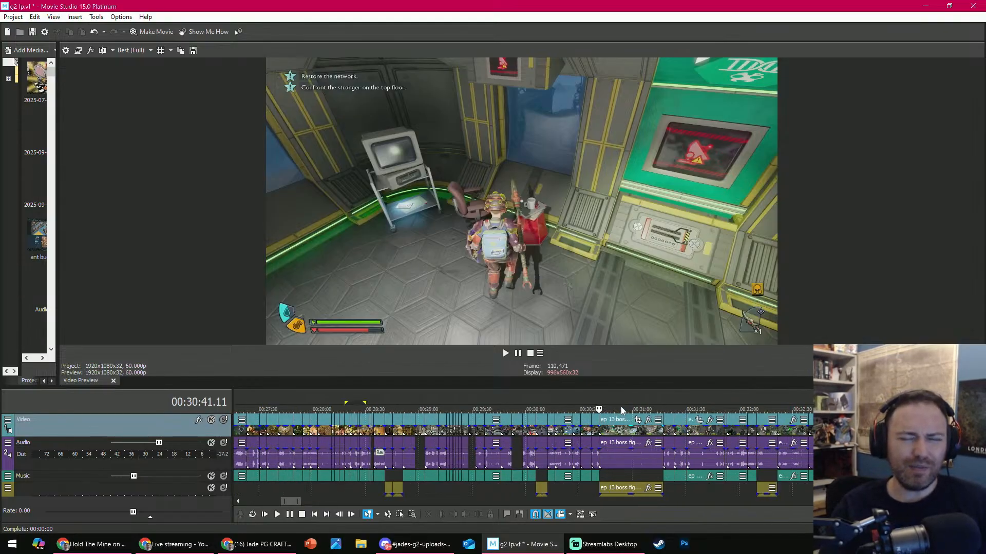
left_click_drag(613, 409, 620, 411)
scroll(625, 411, "down", 5)
scroll(631, 415, "down", 5)
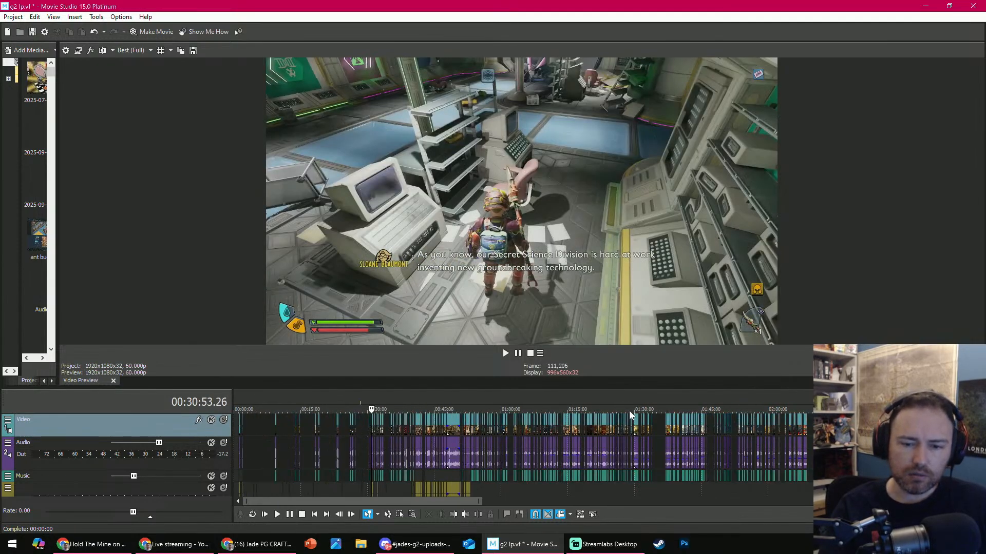
scroll(631, 415, "down", 3)
scroll(631, 415, "down", 2)
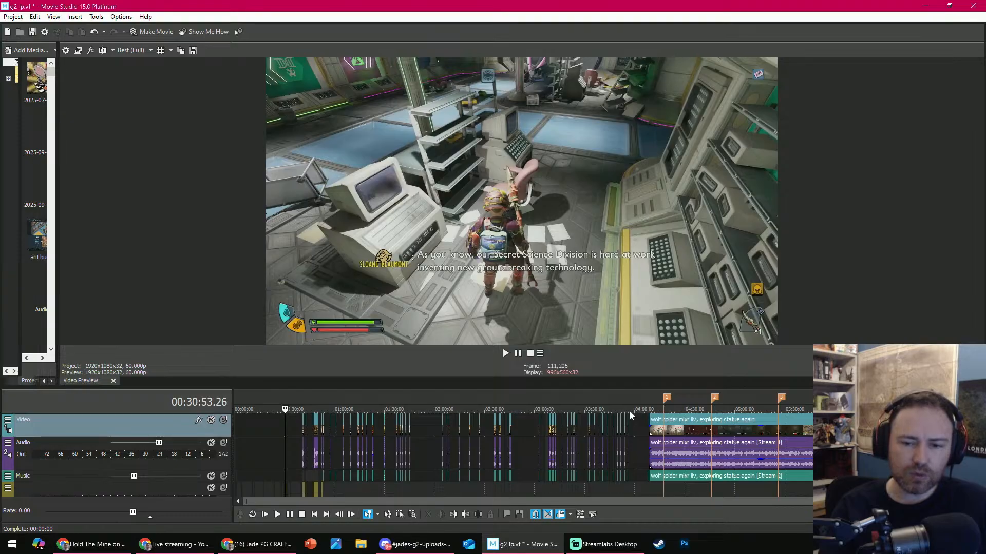
scroll(627, 412, "up", 10)
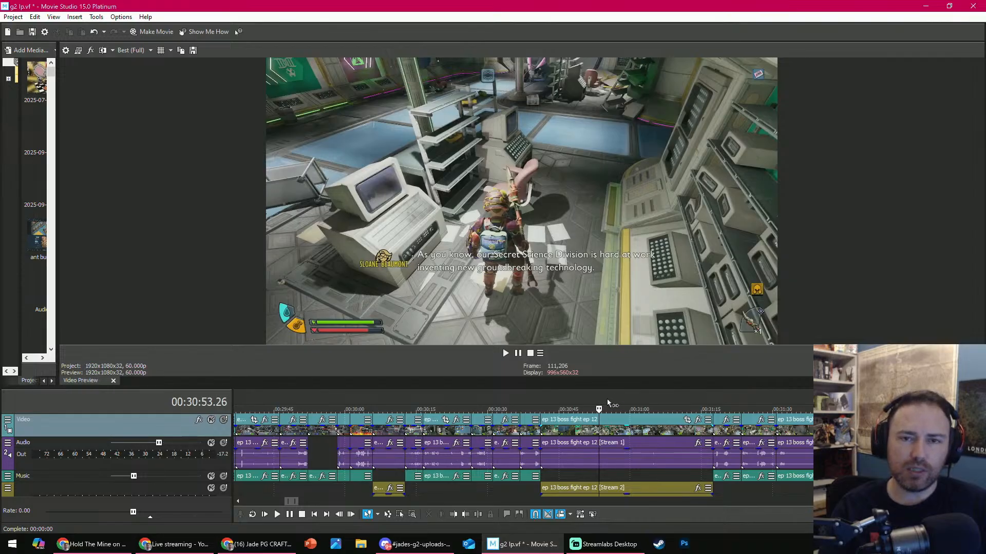
left_click_drag(618, 392, 695, 426)
left_click(640, 450)
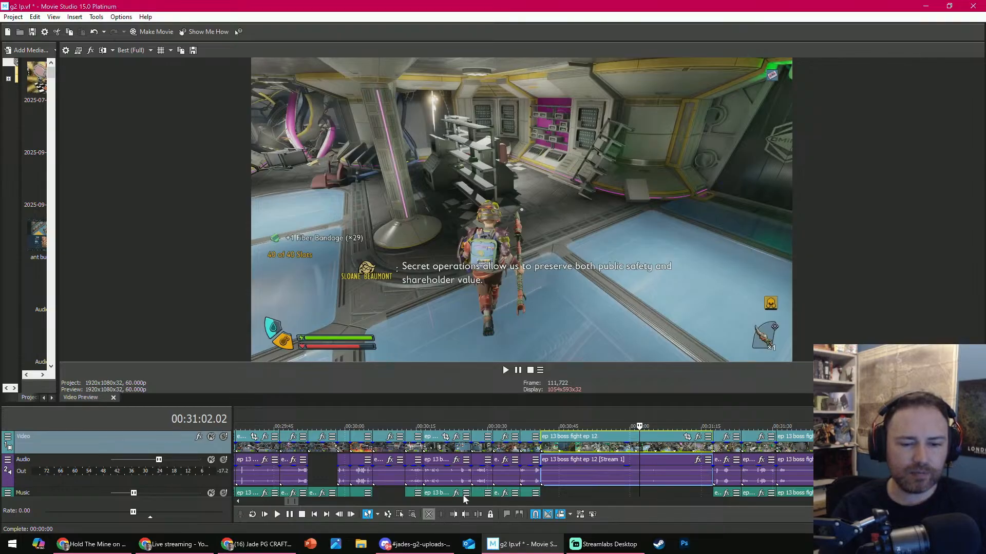
key("Delete")
- Scrub the next cuts and delete the O.R.C. Spiderling clip at 00:30:44.24
left_click_drag(543, 424, 576, 426)
left_click(561, 449)
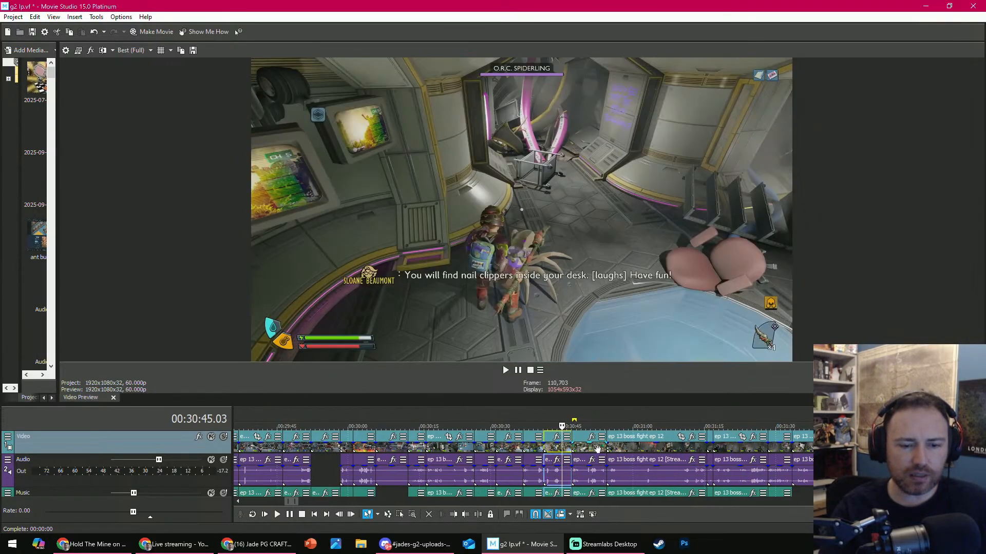
left_click(558, 449)
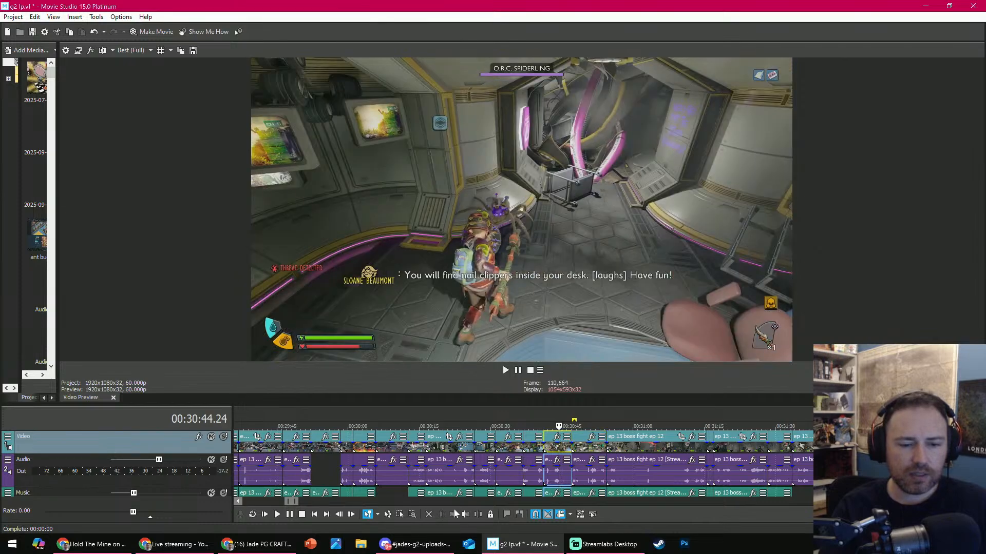
left_click(428, 515)
- Trim the end of the relay switch clip at 00:30:44.14 and delete the long clip that follows it
key("space")
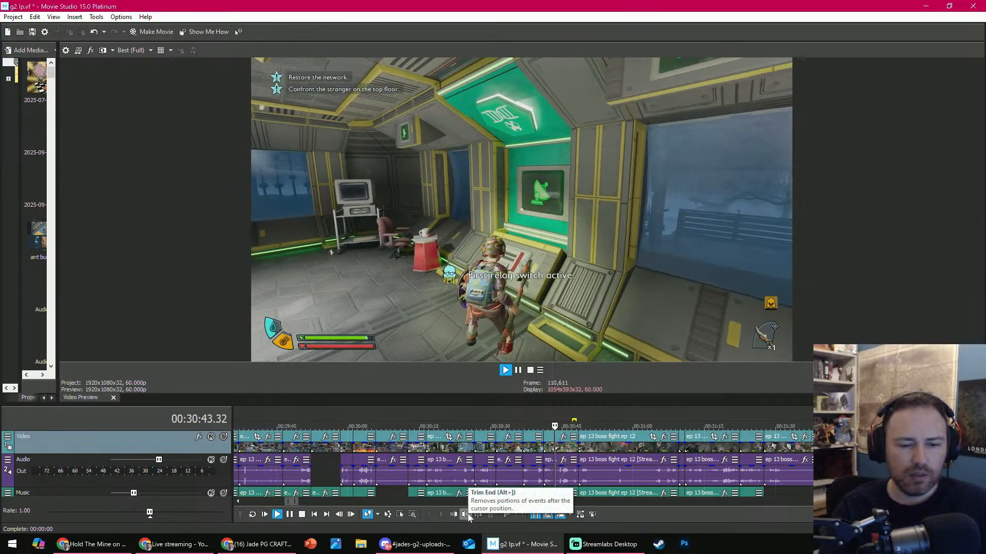
left_click(467, 516)
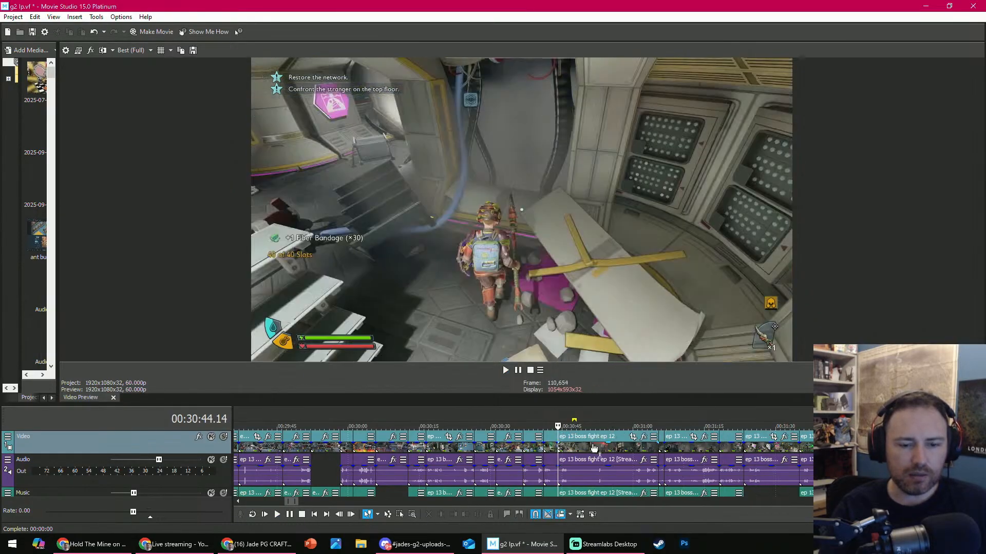
left_click(593, 446)
key("Delete")
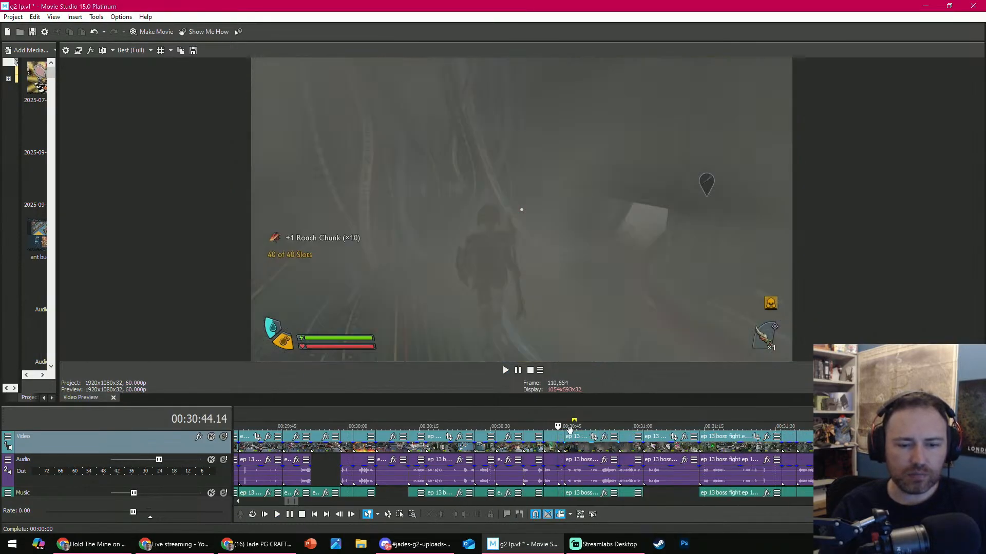
- Review the foggy section up to 00:30:54.47 and delete the short Roach Chunk clip starting at 00:30:44.14
left_click_drag(570, 414, 608, 413)
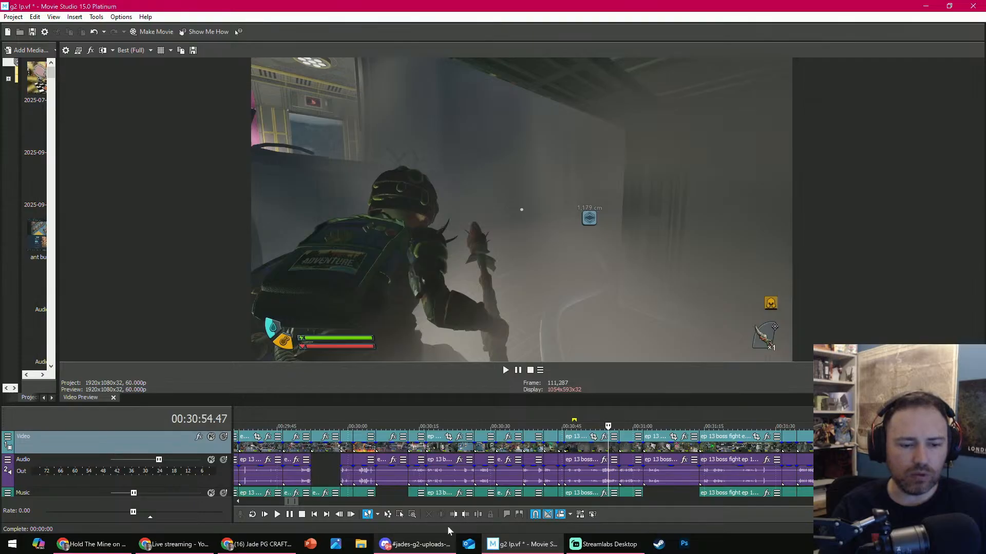
scroll(506, 494, "up", 4)
key("space")
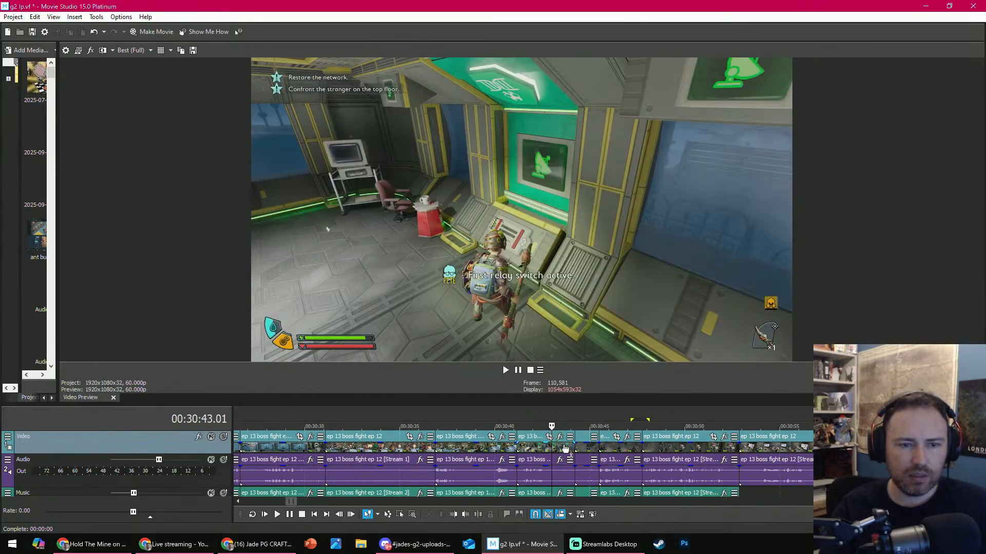
left_click(585, 450)
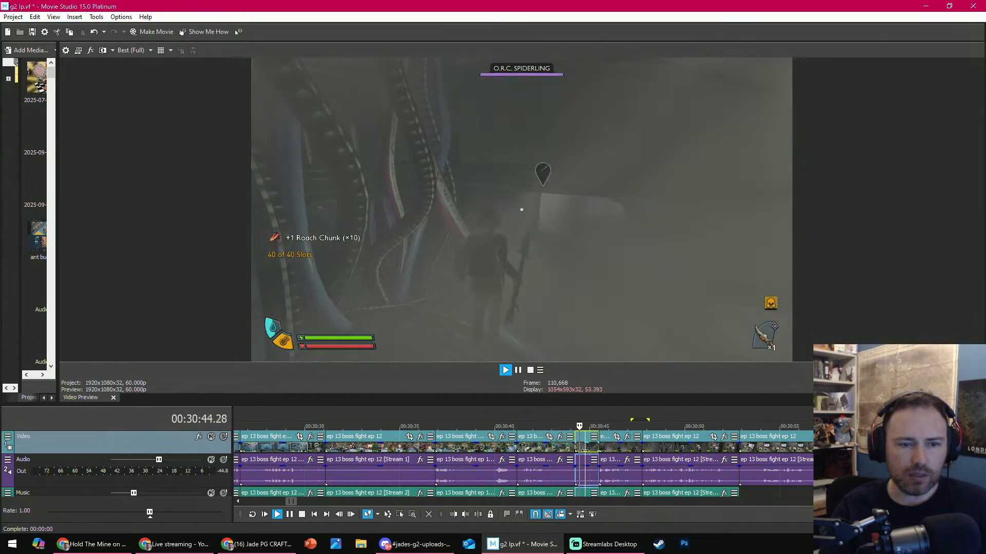
key("Return")
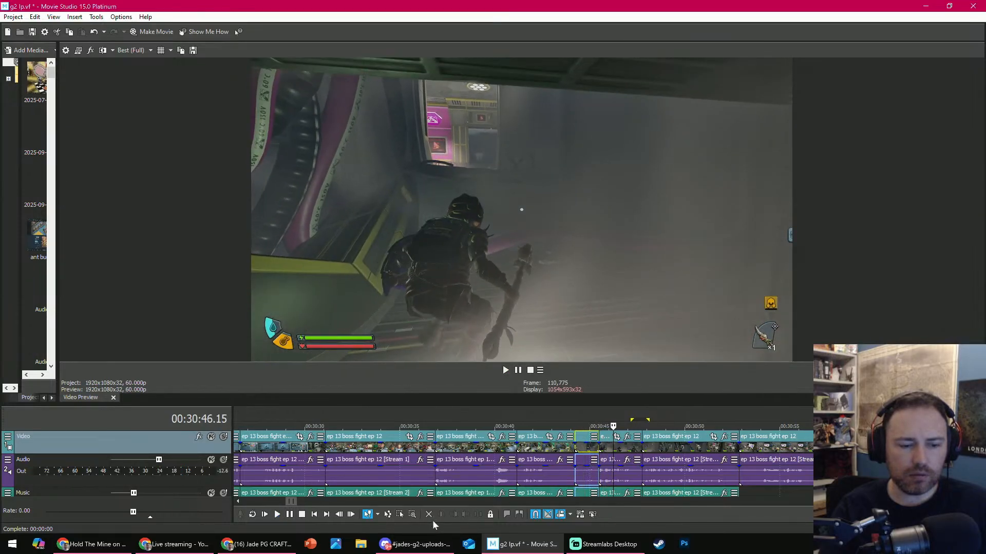
key("Delete")
- Play the next foggy clip after the relay switch shot and delete it
key("space")
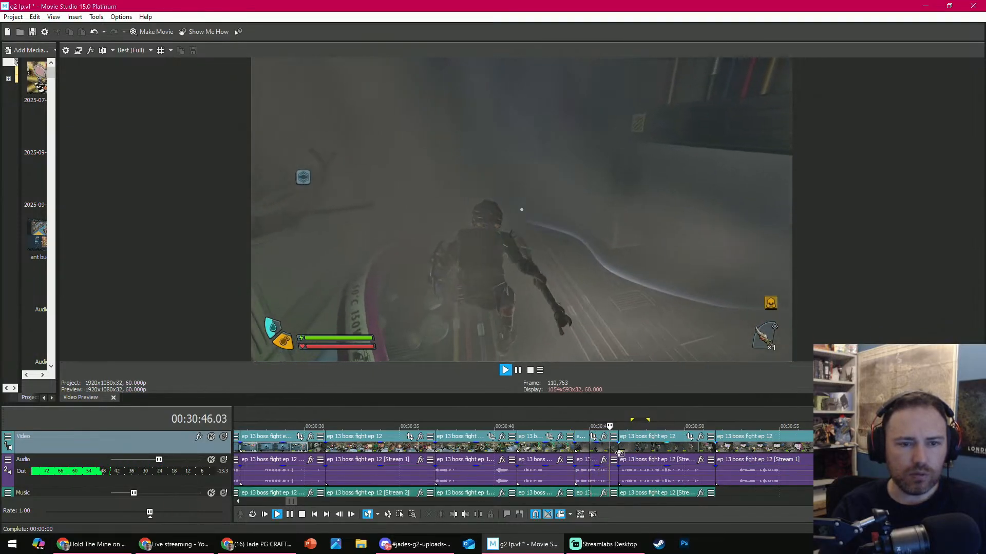
key("Return")
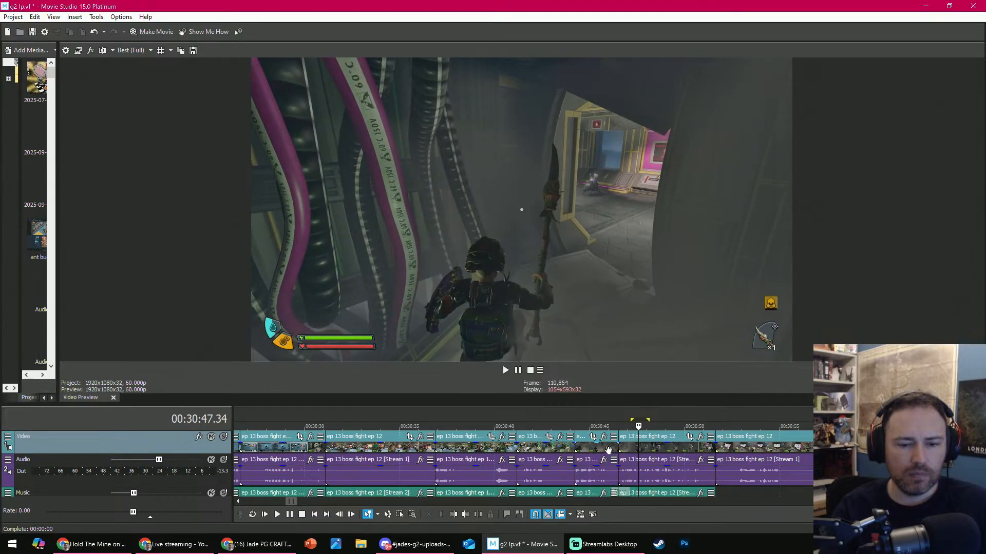
left_click(609, 469)
key("Delete")
- Trim the start of the foggy tunnel clip after 00:30:44.14 to the shot at 00:30:45.57 and play the new cut
key("space")
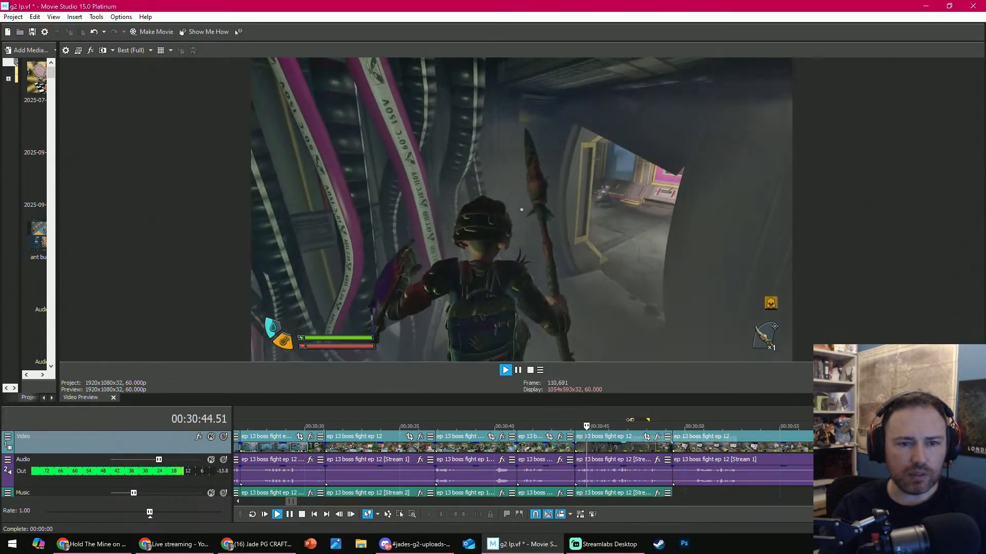
key("Return")
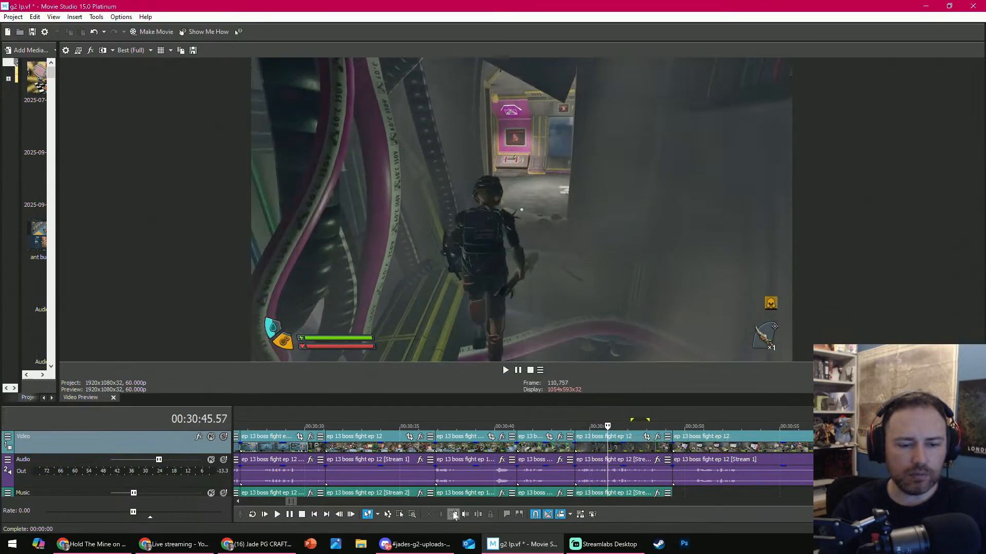
left_click(453, 514)
key("space")
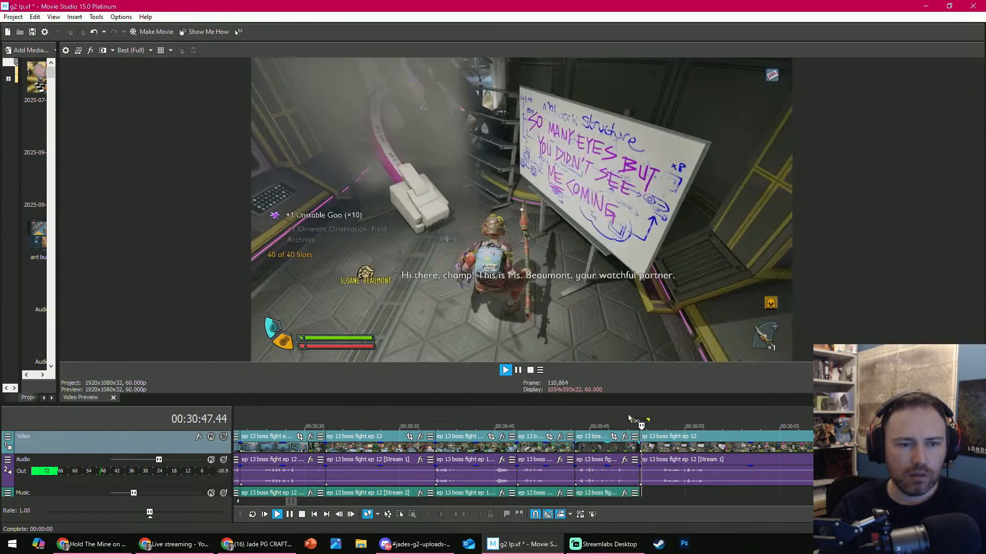
key("Return")
- Extend the end of the foggy tunnel clip to about 00:30:54 and split it at 00:30:46.22
left_click_drag(649, 446, 768, 448)
left_click(605, 426)
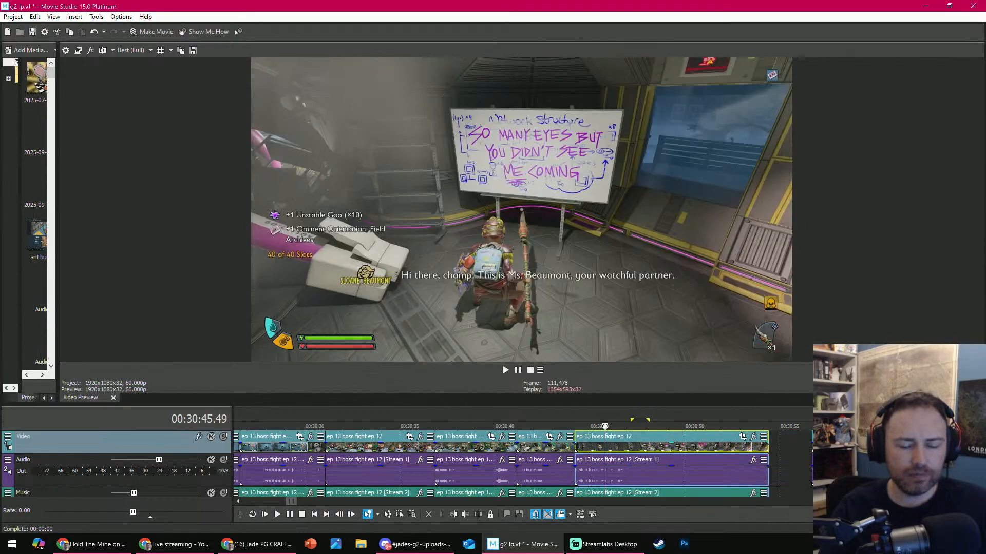
key("space")
key("Return")
key("s")
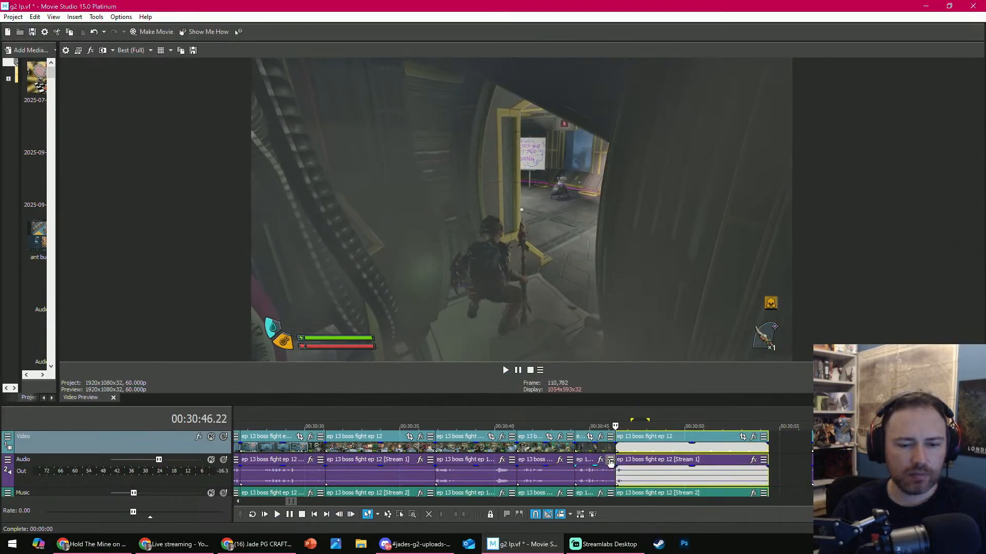
- Trim the start of the clip after 00:30:46.22 to the O.R.C. Weevil fight shot and play the new cut
left_click_drag(617, 447, 687, 439)
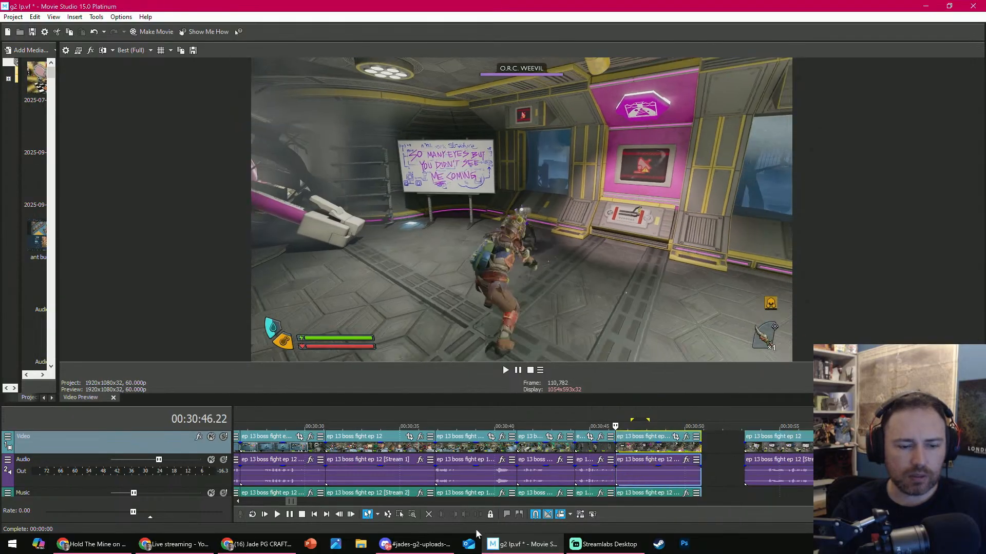
scroll(619, 450, "up", 5)
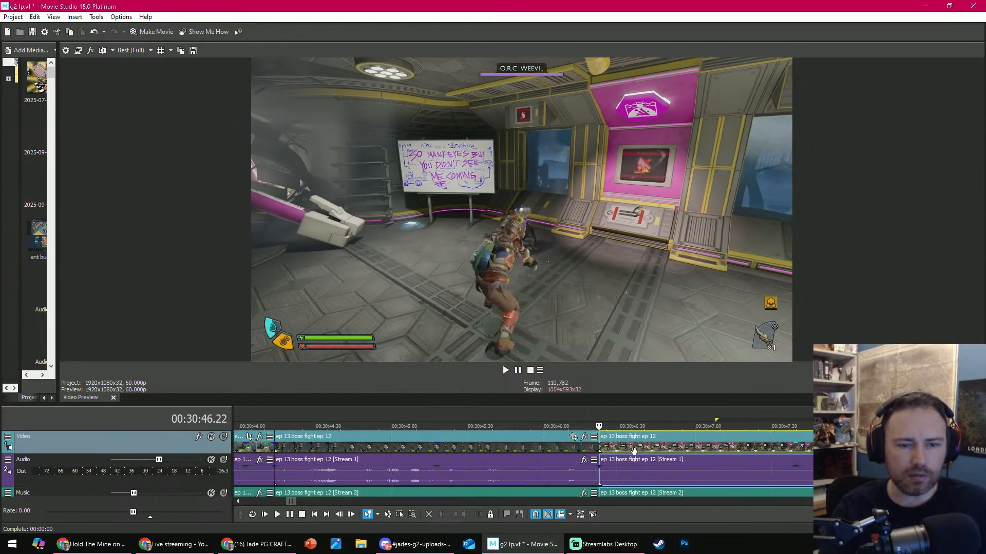
scroll(580, 449, "down", 5)
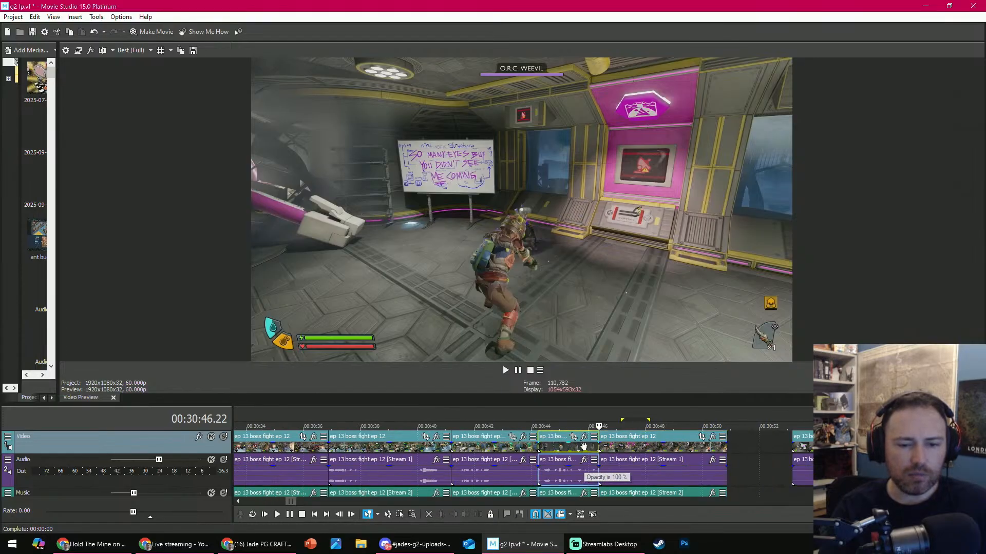
left_click(584, 446)
key("space")
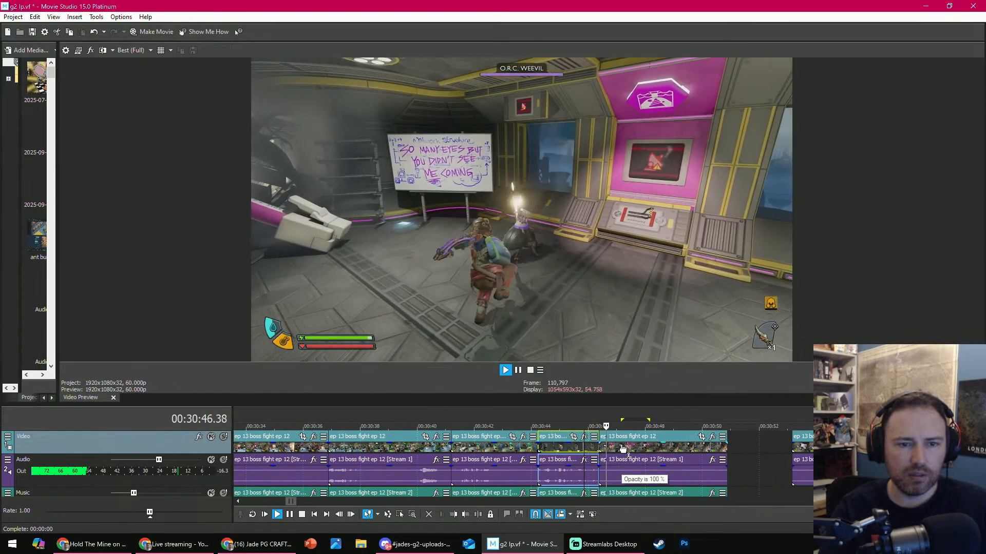
- Split the weevil fight clip at 00:30:47.44 and extend the end of its second part to about 00:31:00
left_click(479, 515)
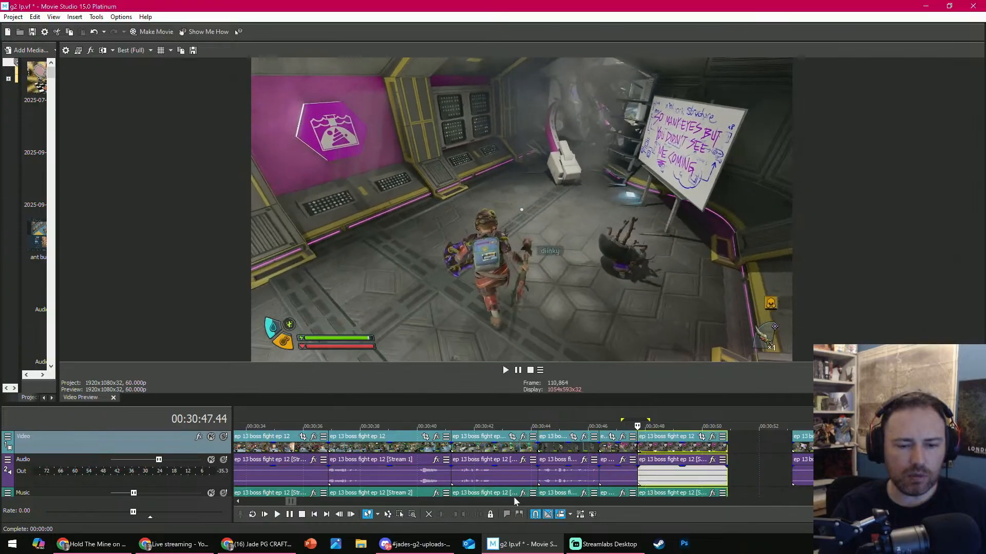
scroll(520, 489, "down", 1)
key("Delete")
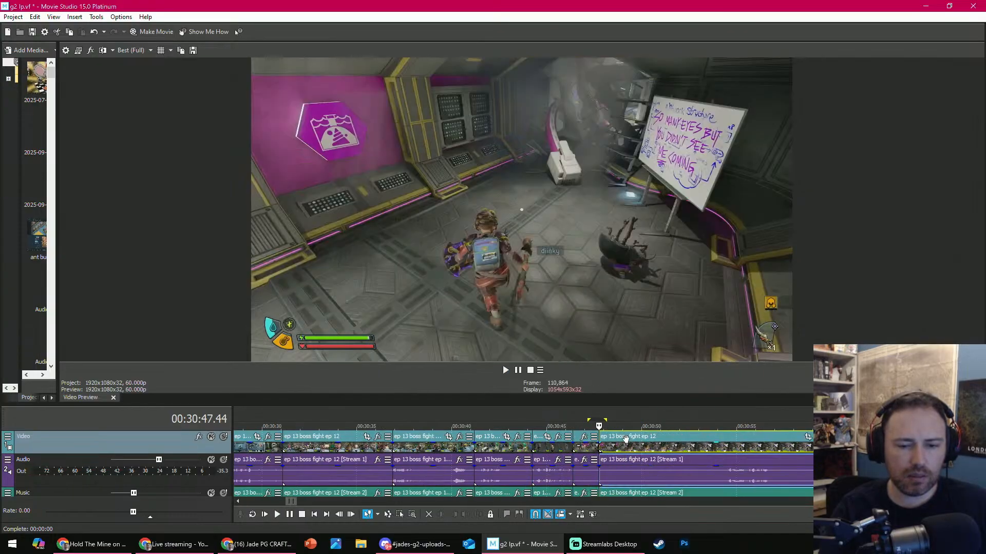
- Extend the end of the clip after 00:30:47.44 to about 00:31:20, trim its start to the shot at 00:31:00.38, and play the new cut
left_click(693, 425)
left_click_drag(693, 425, 772, 416)
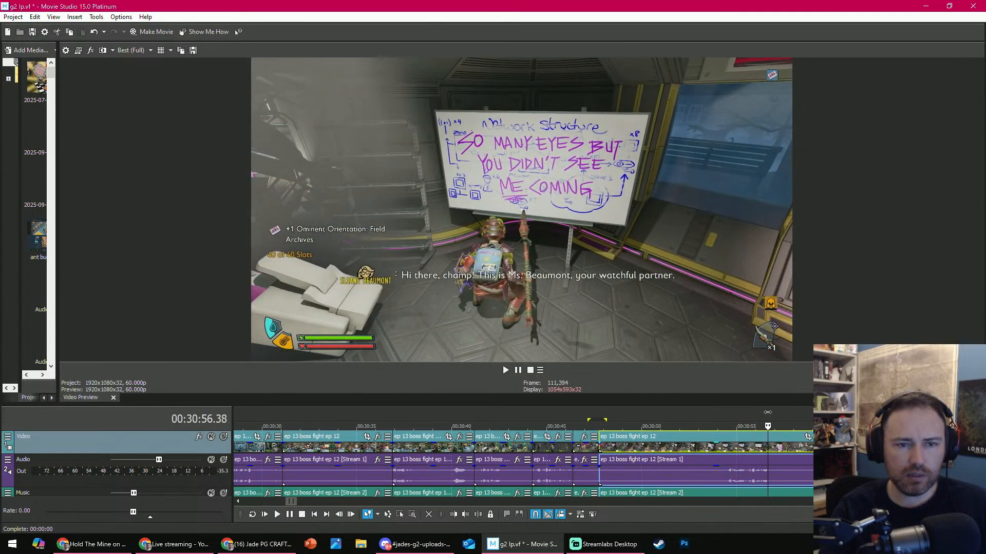
scroll(662, 461, "down", 2)
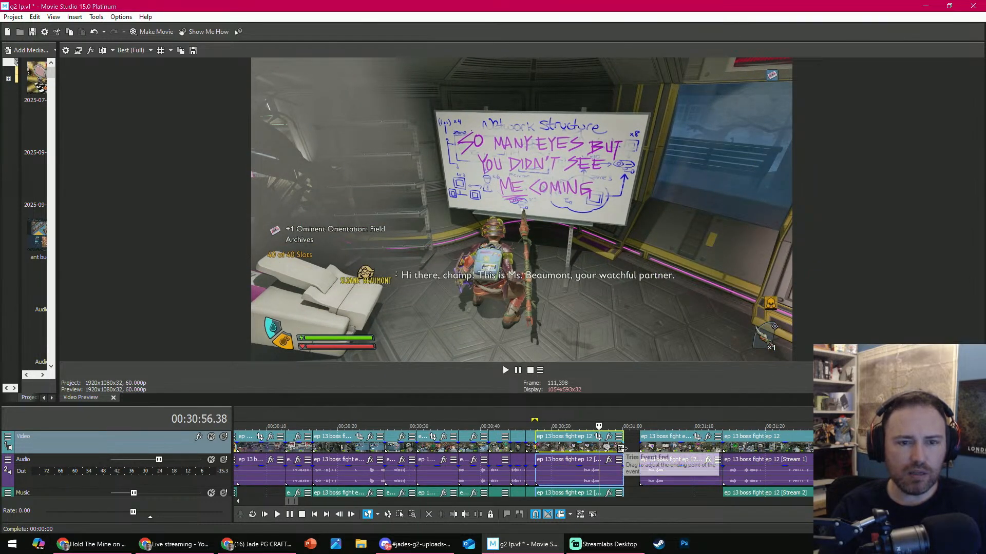
left_click_drag(624, 453, 685, 433)
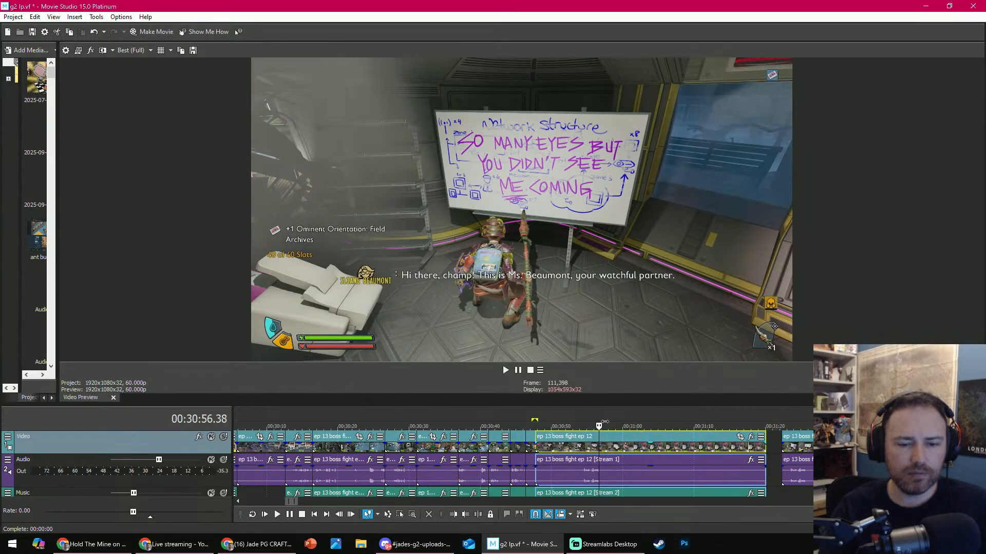
left_click_drag(598, 426, 627, 427)
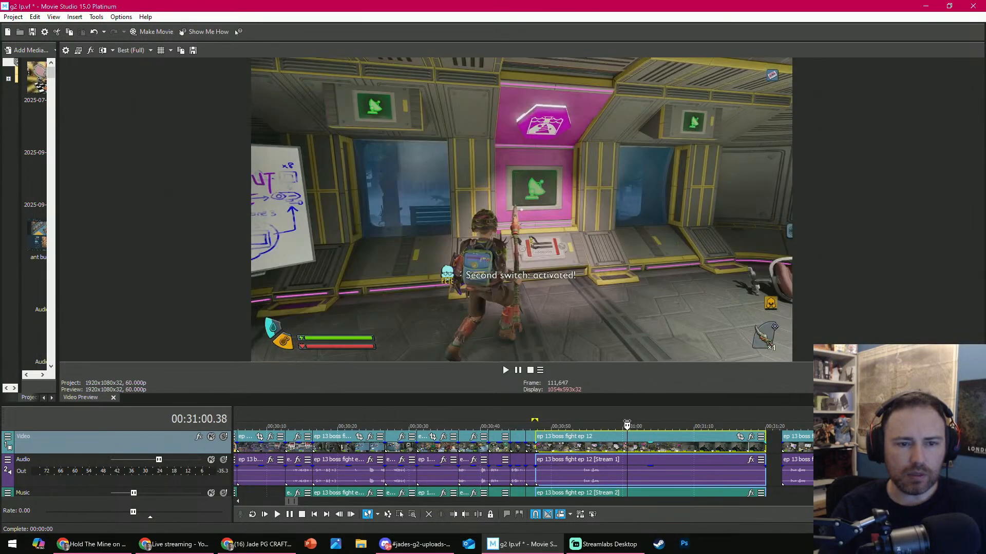
left_click(452, 515)
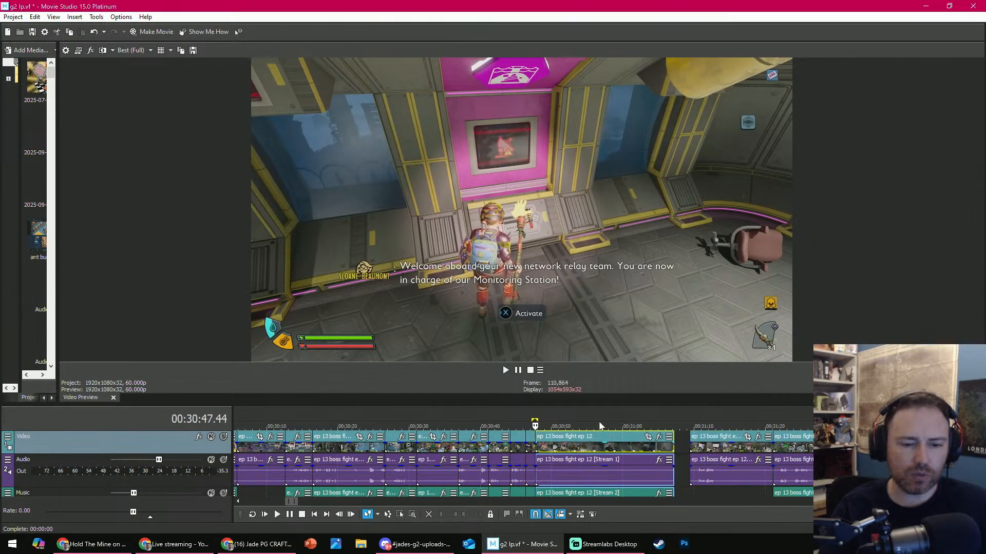
key("space")
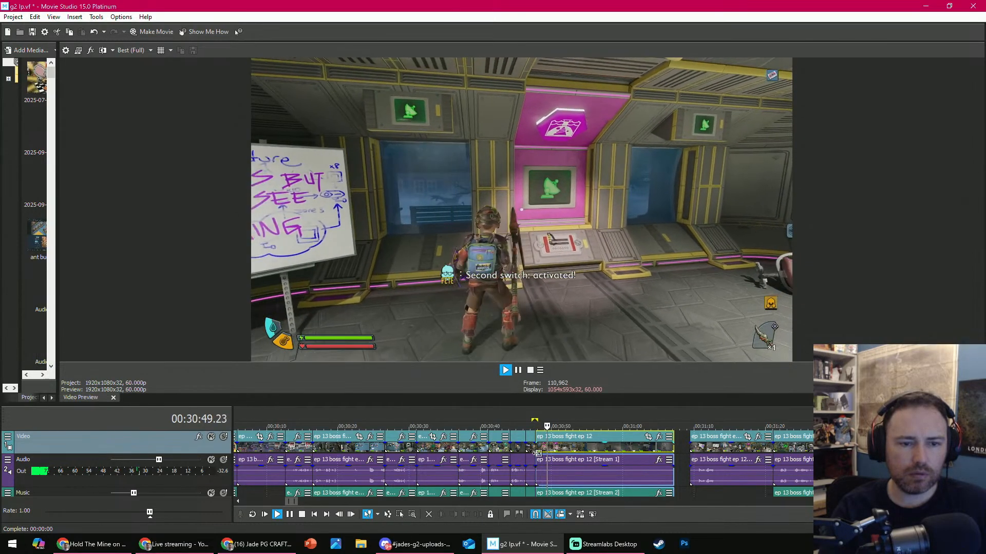
- Trim the end of the second-switch clip at about 00:30:49, and remove the repeated whiteboard clip and the gap after it
key("Return")
left_click(467, 516)
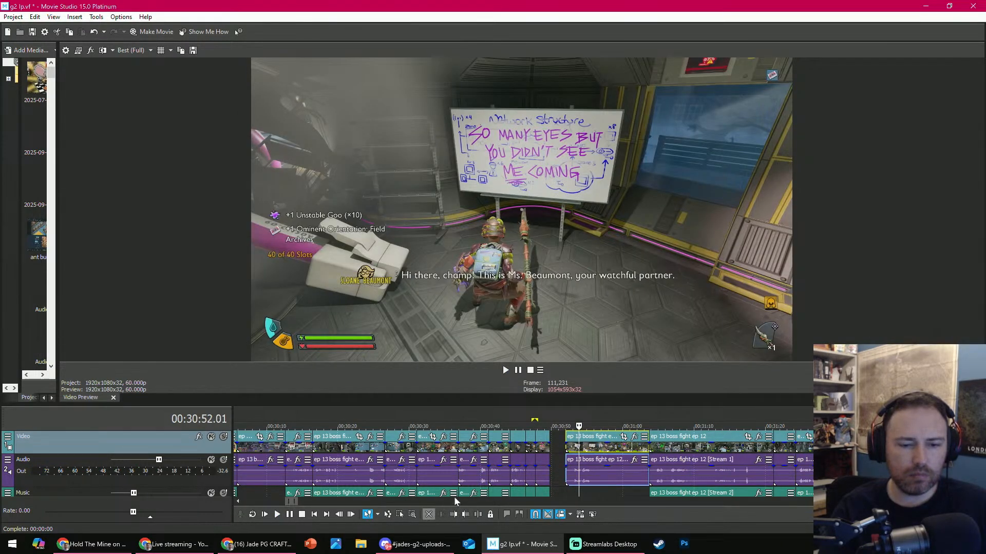
left_click_drag(579, 449, 565, 448)
- Review the footage up to 00:31:57 and delete the three consecutive clips between about 00:31:10 and 00:31:59
left_click_drag(653, 427, 866, 423)
scroll(659, 437, "down", 1)
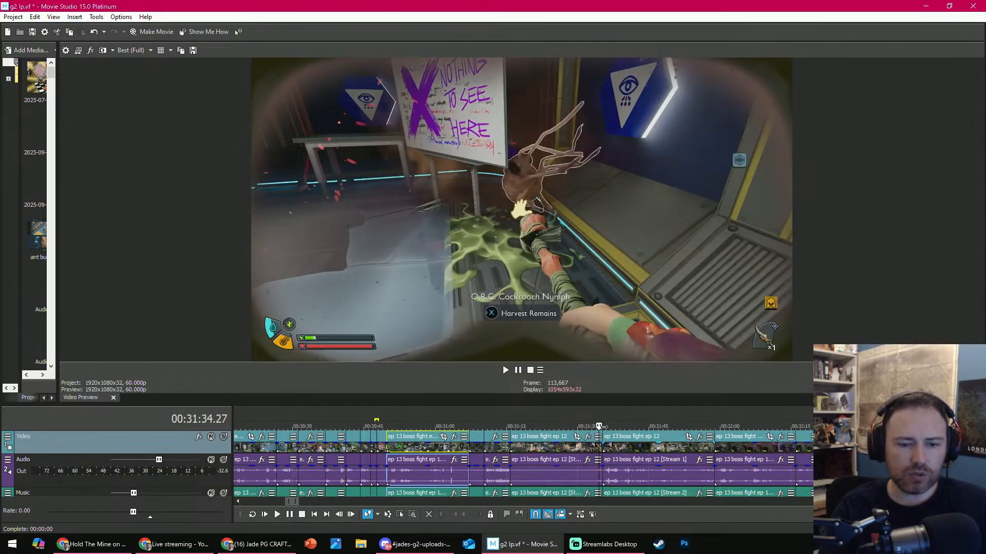
left_click_drag(604, 426, 710, 416)
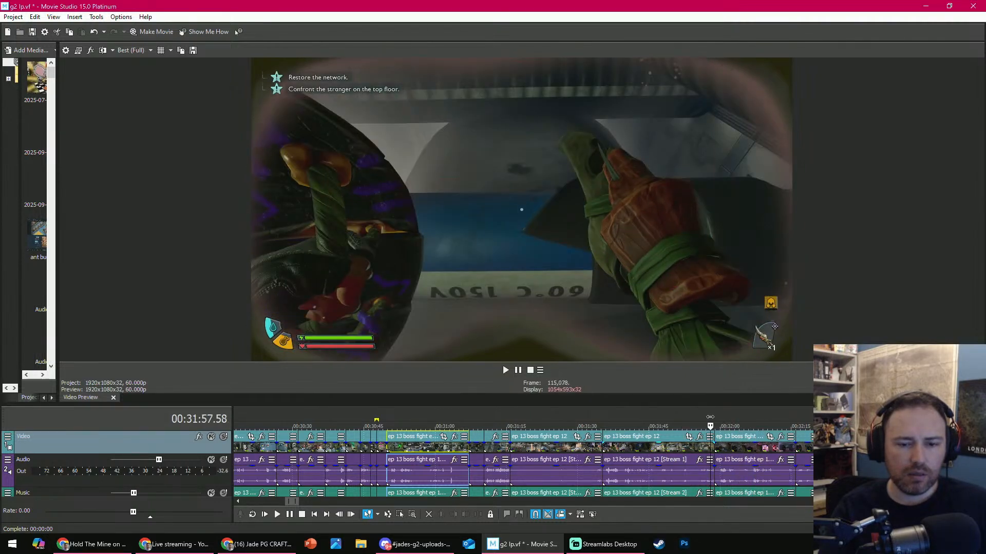
left_click(497, 449)
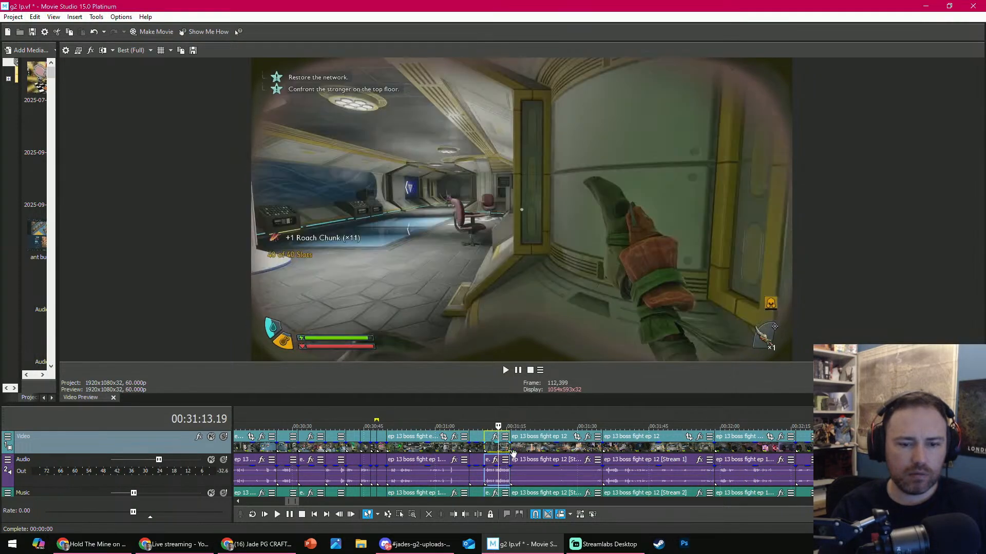
left_click(639, 448, "shift")
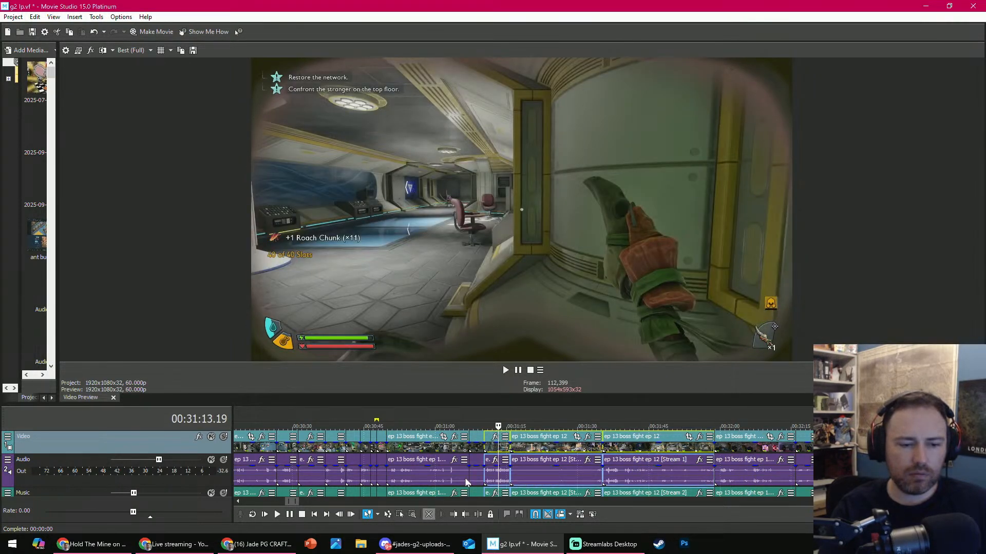
key("Delete")
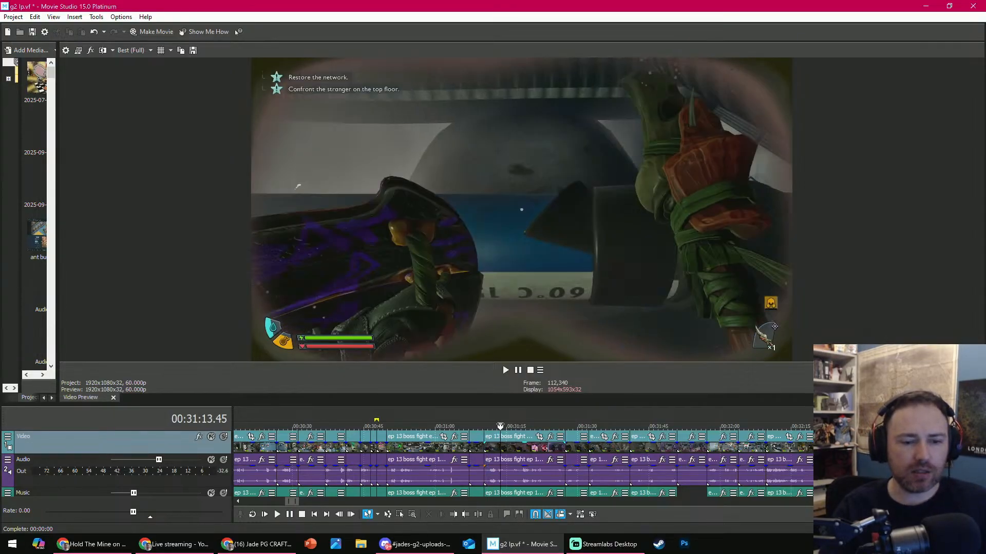
- Delete the two clips between about 00:31:07 and 00:31:27, and trim the start of the clip near 00:31:20 to the shot at 00:31:26.56
left_click_drag(509, 426, 521, 453)
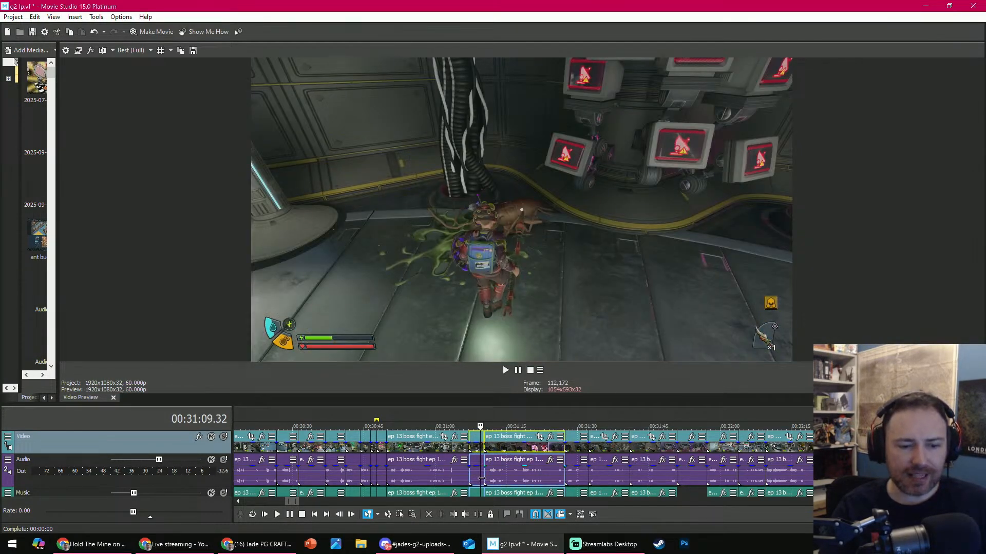
left_click(429, 515)
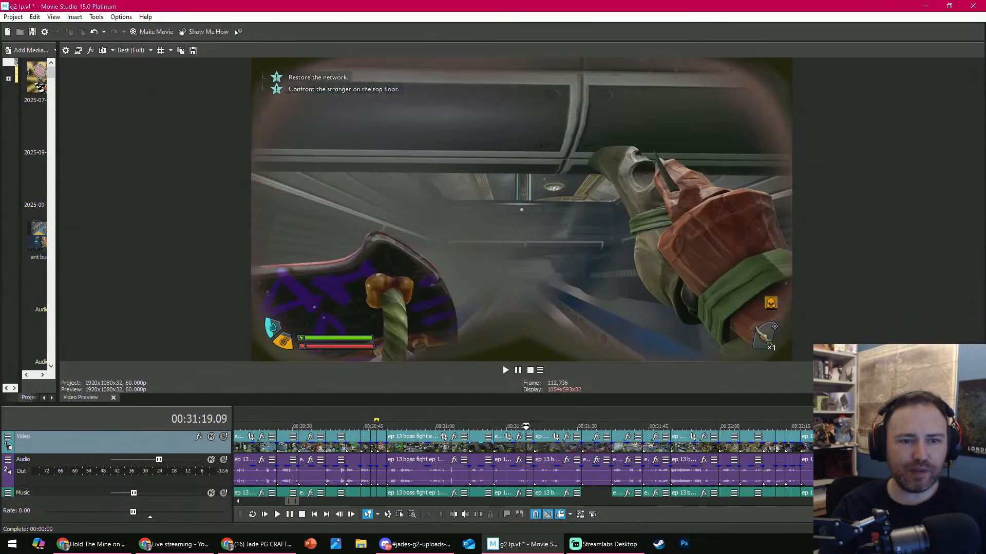
left_click_drag(538, 421, 544, 418)
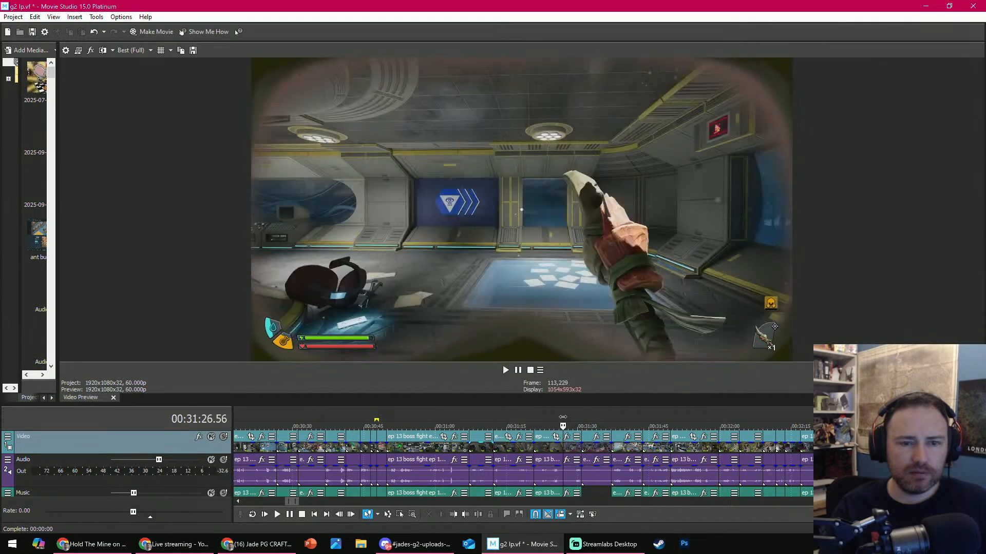
left_click(458, 516)
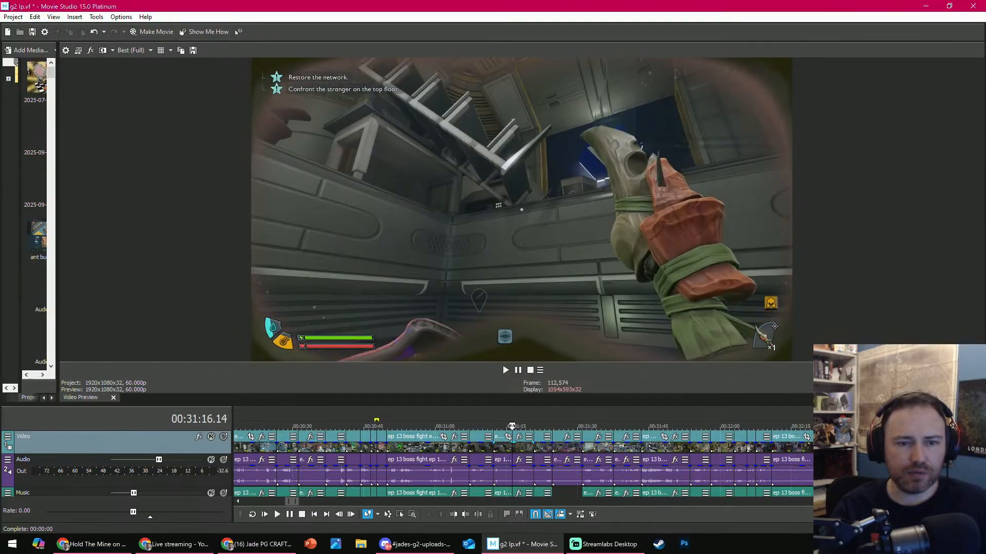
- Delete the two consecutive clips after 00:31:24.41 that precede the shot of the activated network terminal
left_click_drag(528, 421, 592, 415)
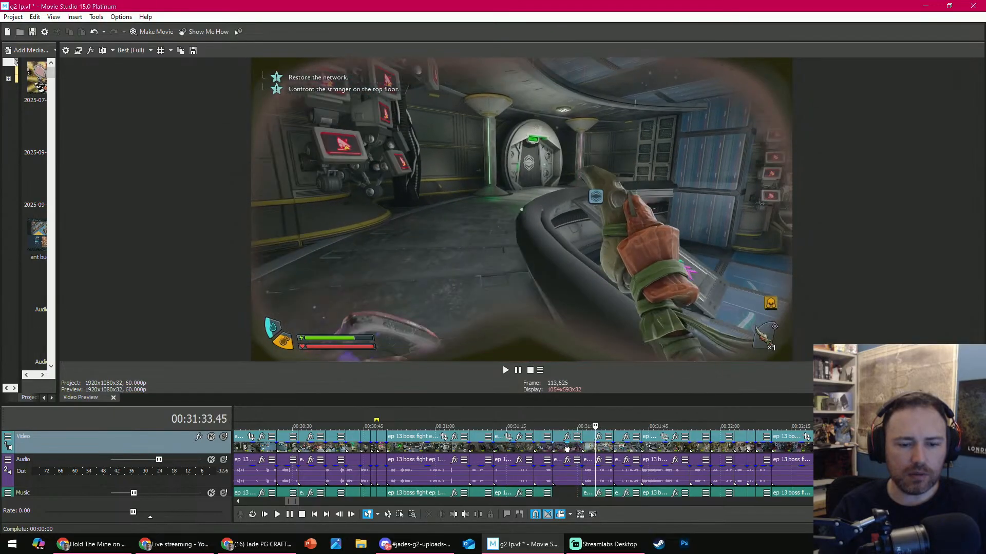
left_click(566, 450)
key("Delete")
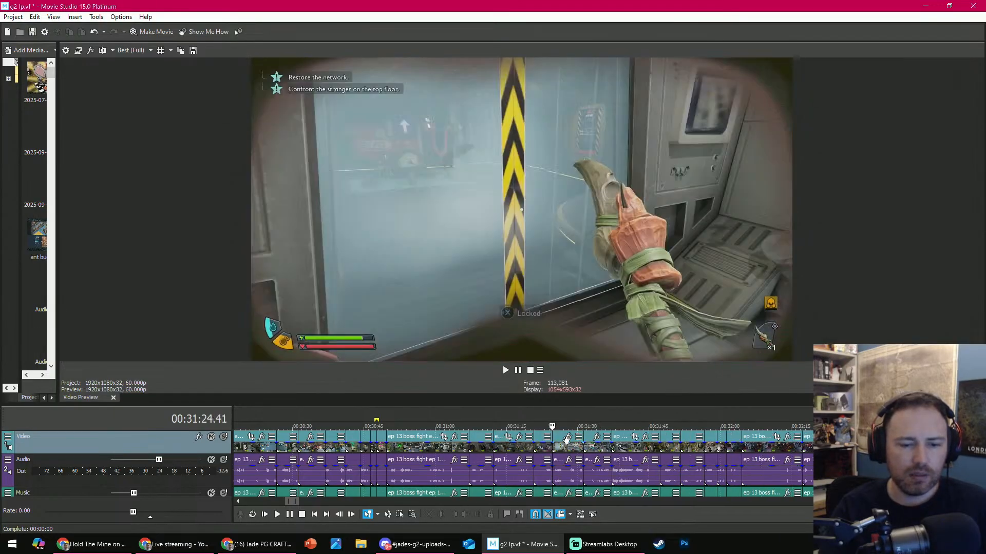
left_click(565, 434)
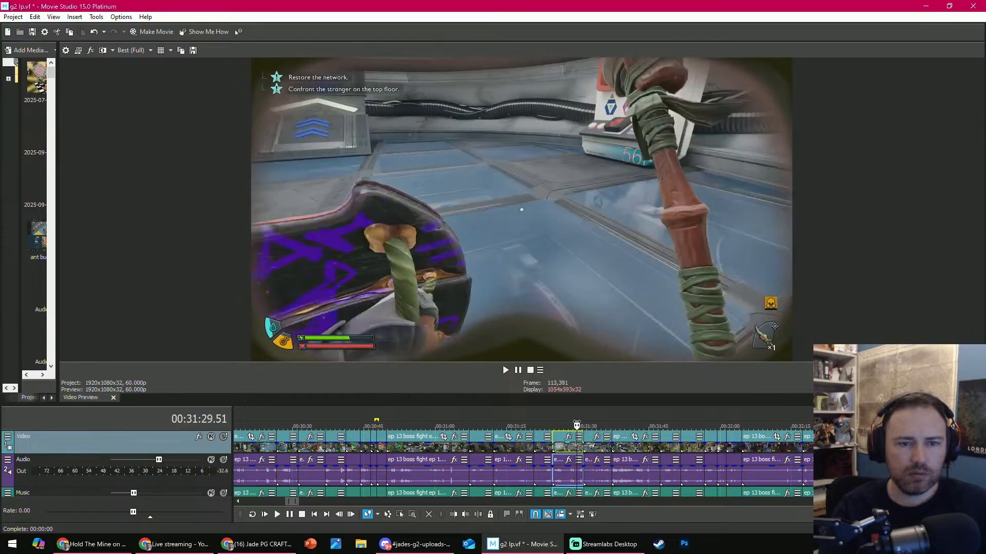
left_click_drag(577, 420, 599, 419)
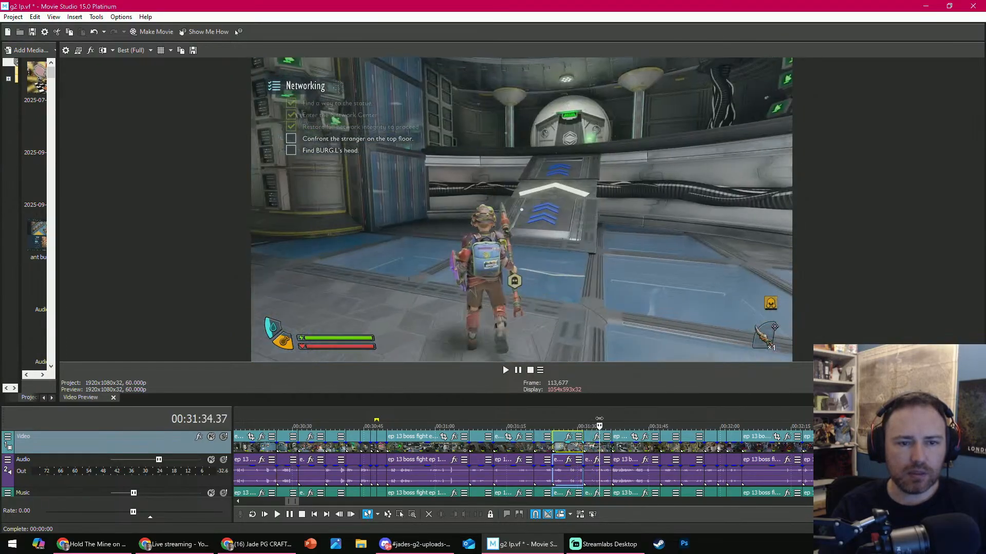
left_click(566, 475)
key("Delete")
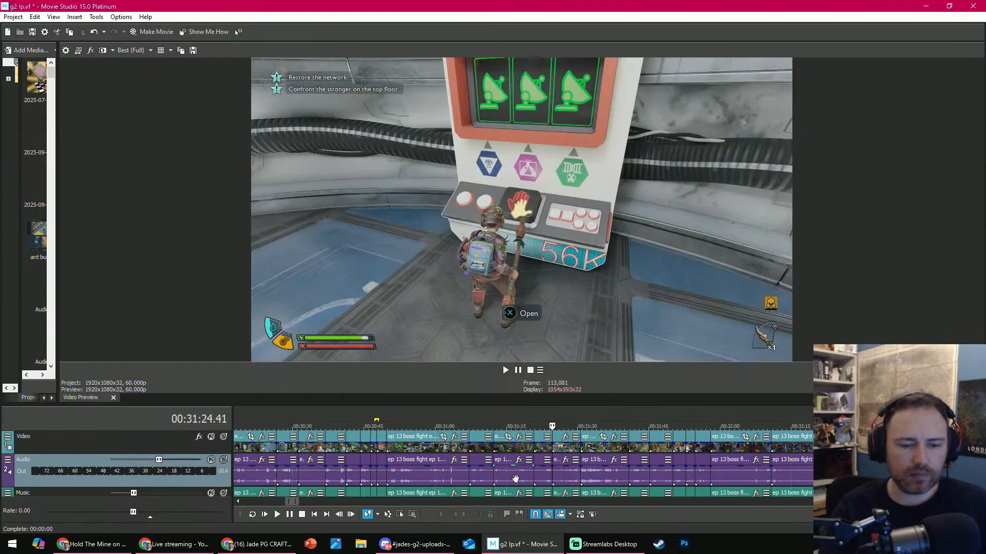
- Play the network terminal clip from 00:31:24.41 and trim its end at about 00:31:26
key("space")
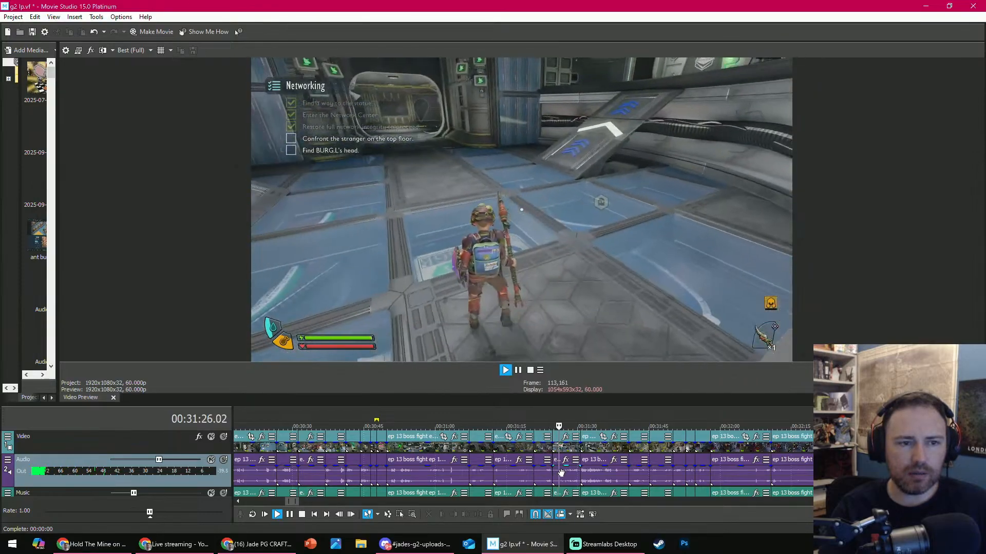
key("Return")
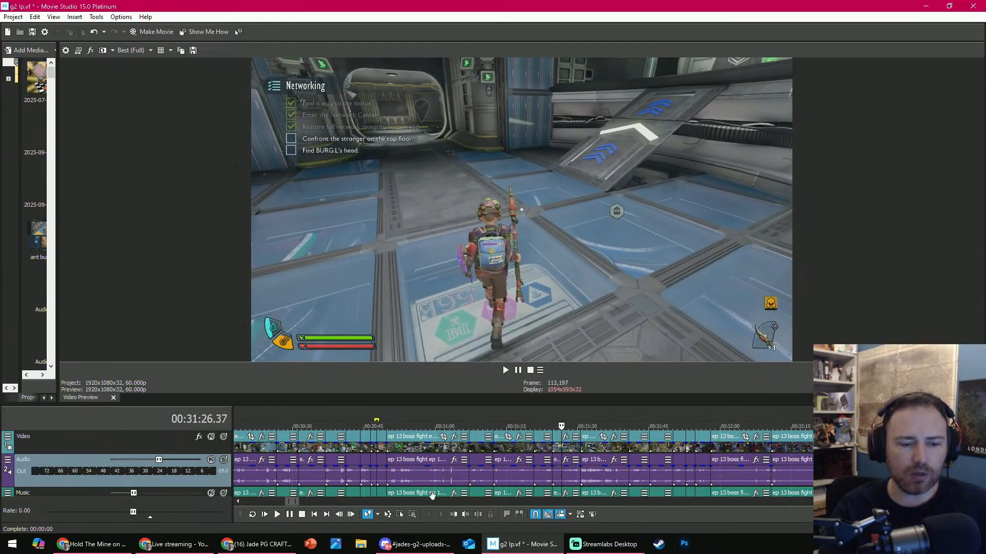
left_click(463, 517)
- Review the timeline from 00:30:11.49 onward and play the trimmed network terminal clip up to its end
scroll(444, 438, "down", 3)
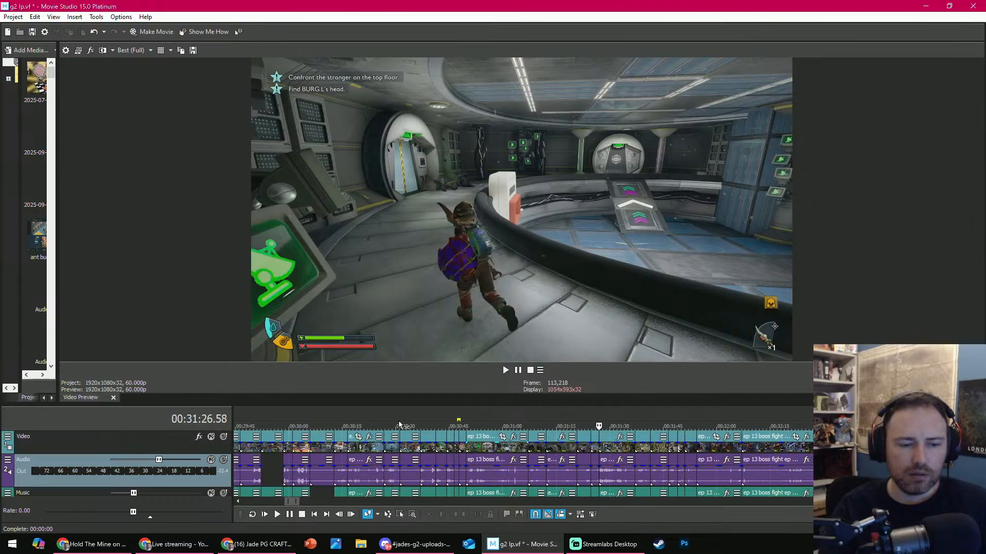
left_click(422, 425)
left_click(420, 426)
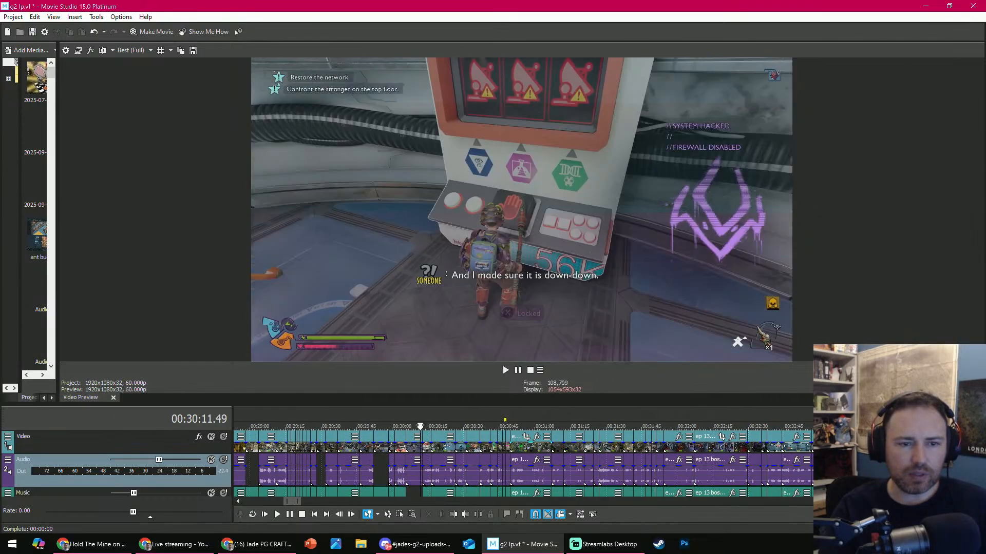
left_click_drag(420, 425, 594, 418)
key("space")
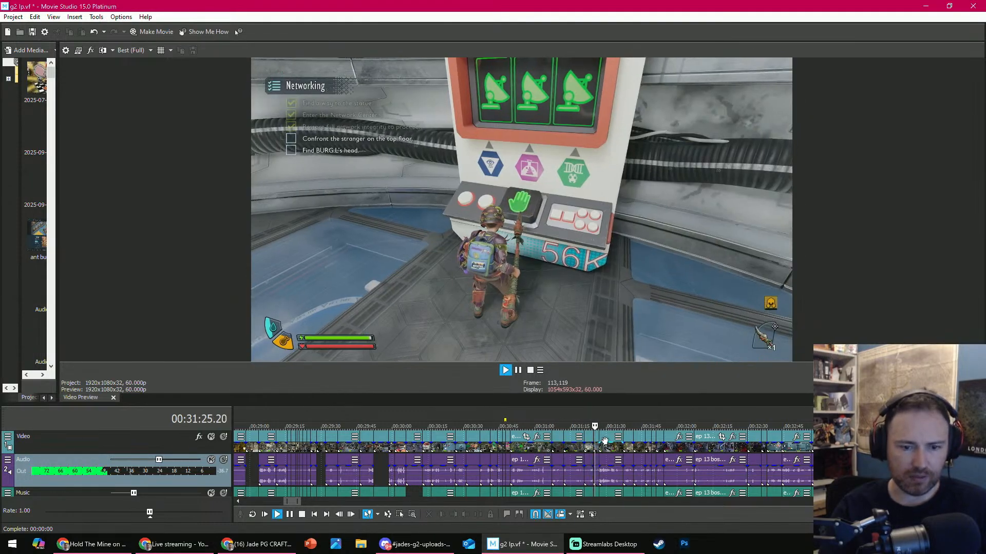
scroll(605, 440, "up", 2)
key("Return")
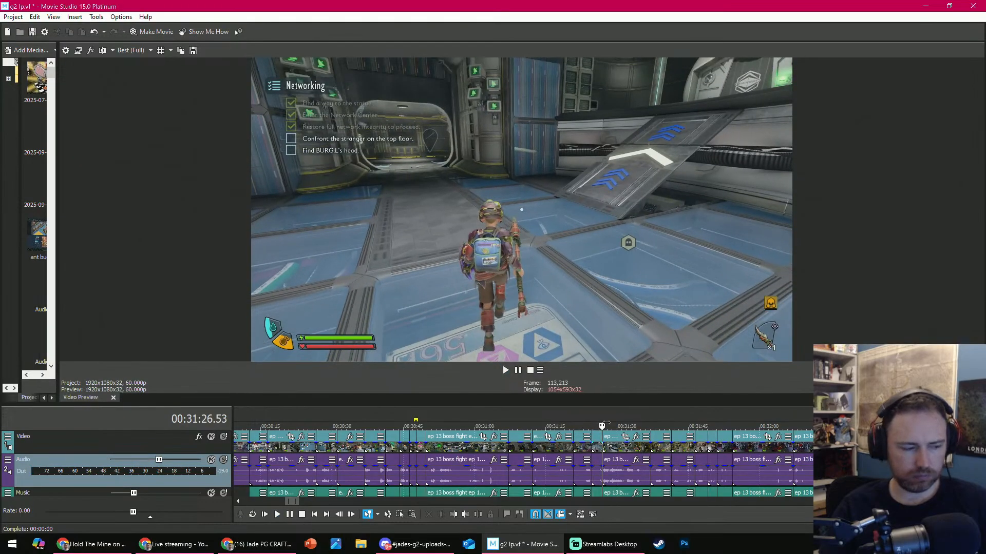
- Trim the start of the clip after the terminal shot to the pneumatic transit shot at 00:31:33.53 and play the new cut
scroll(609, 432, "down", 1)
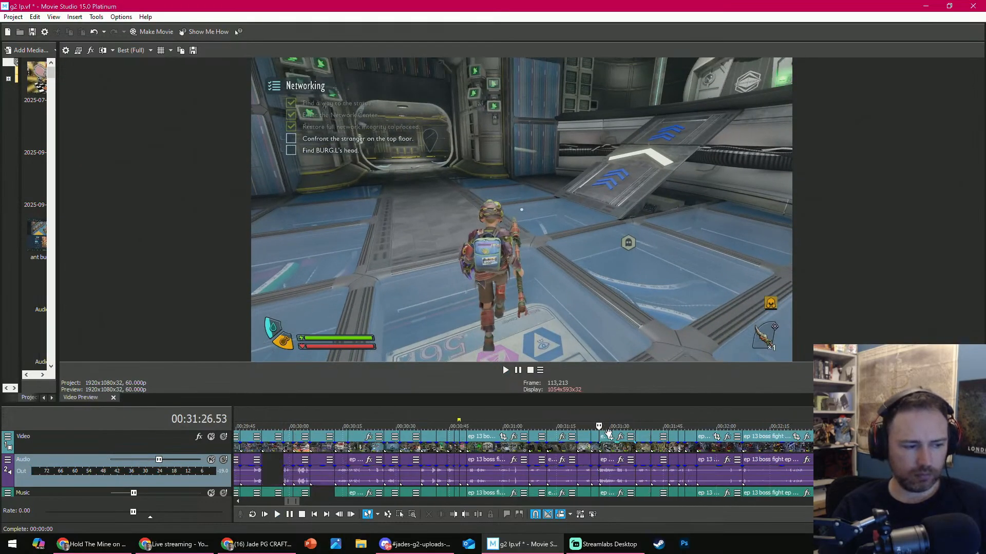
left_click_drag(601, 427, 623, 426)
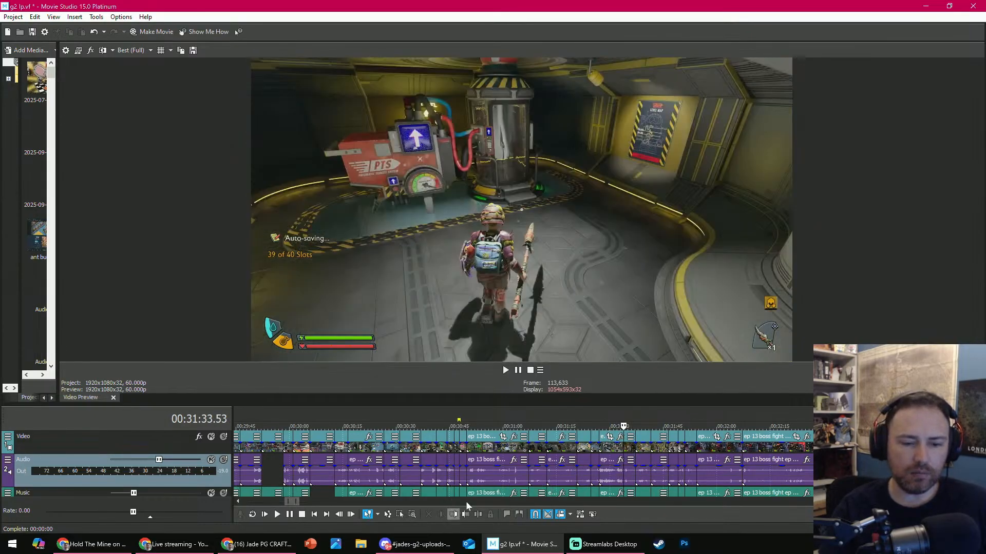
left_click(452, 513)
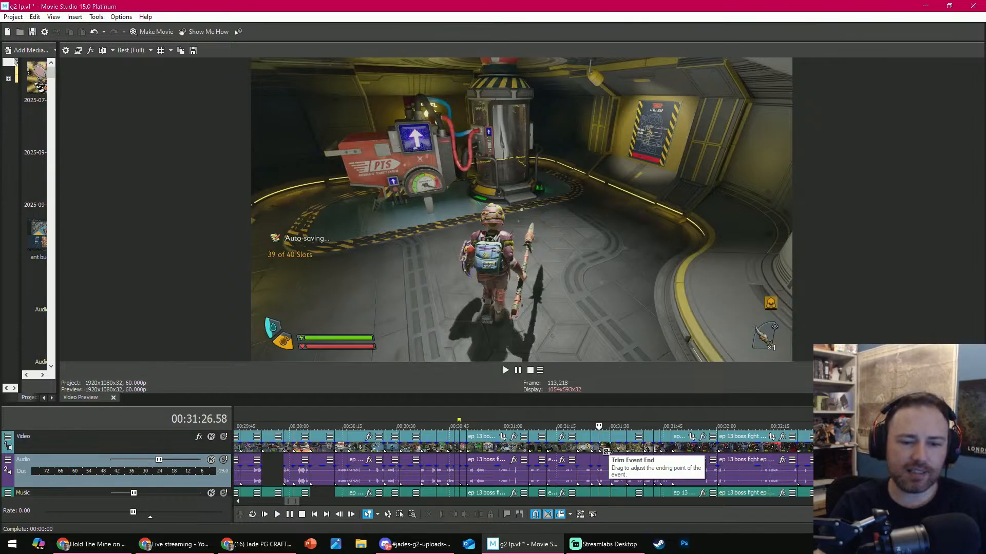
key("space")
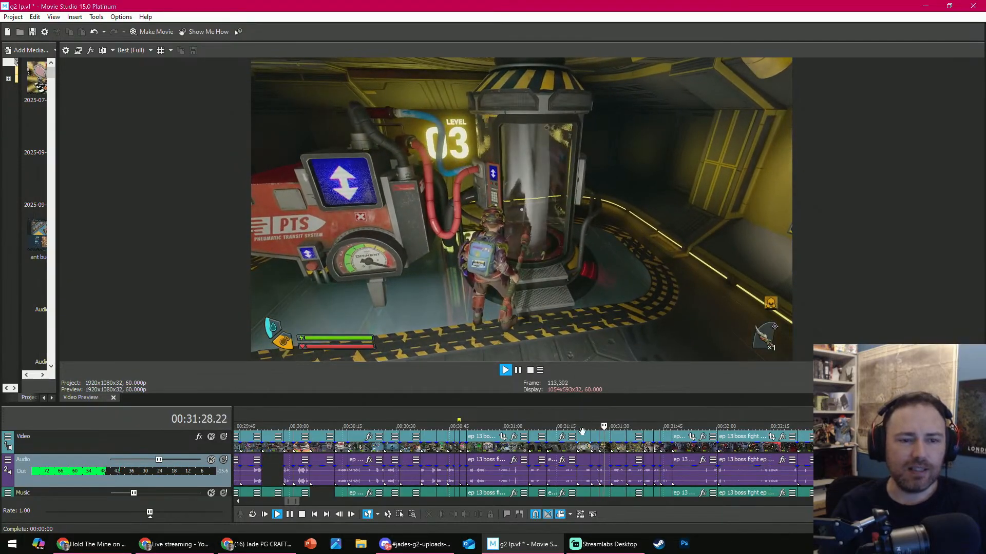
- Cut the pneumatic transit footage at 00:31:28.17 and delete the remaining part up to the next clip
scroll(582, 431, "up", 3)
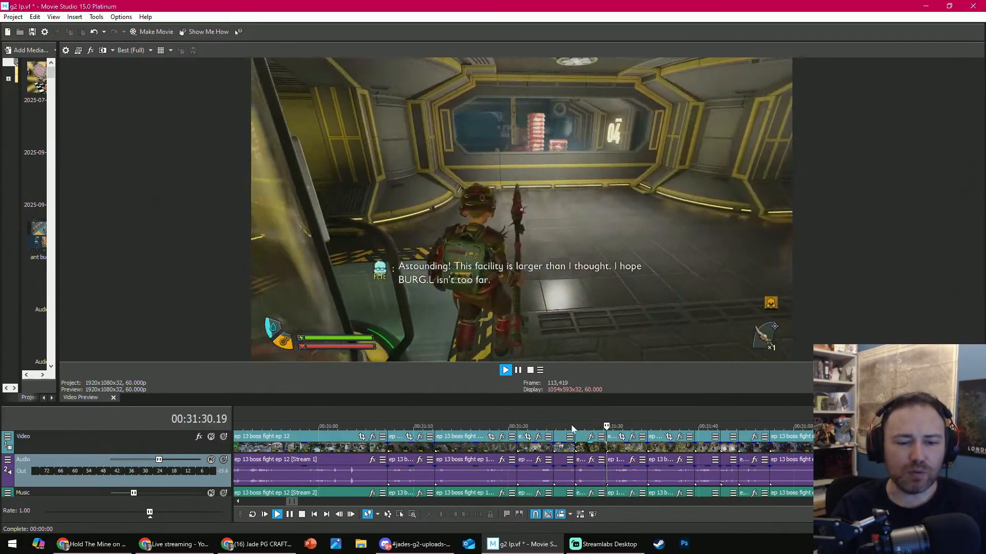
left_click(579, 427)
key("Return")
key("s")
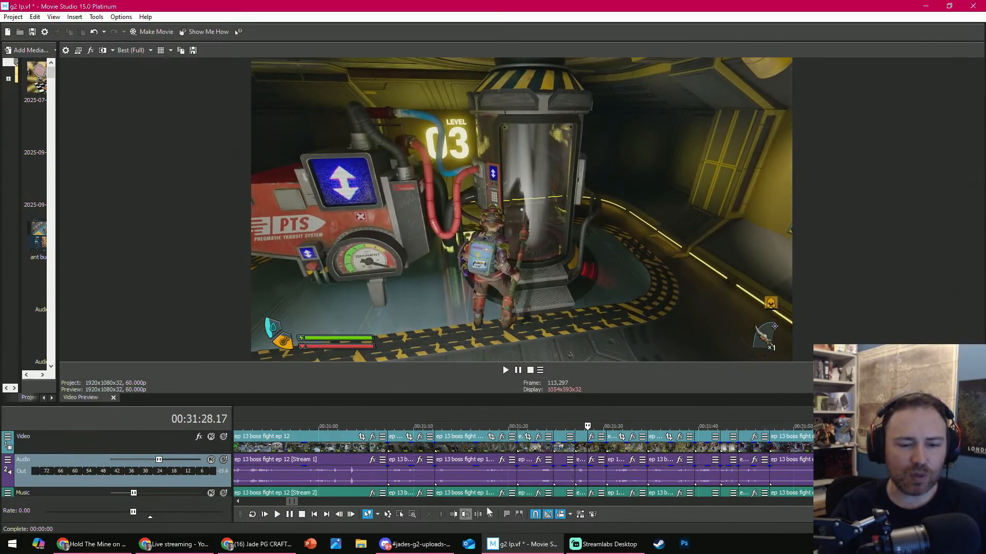
left_click(599, 446)
key("Delete")
- Play the footage from 00:31:28.17 and delete the run of four clips up to the server room clip at about 00:31:42
key("space")
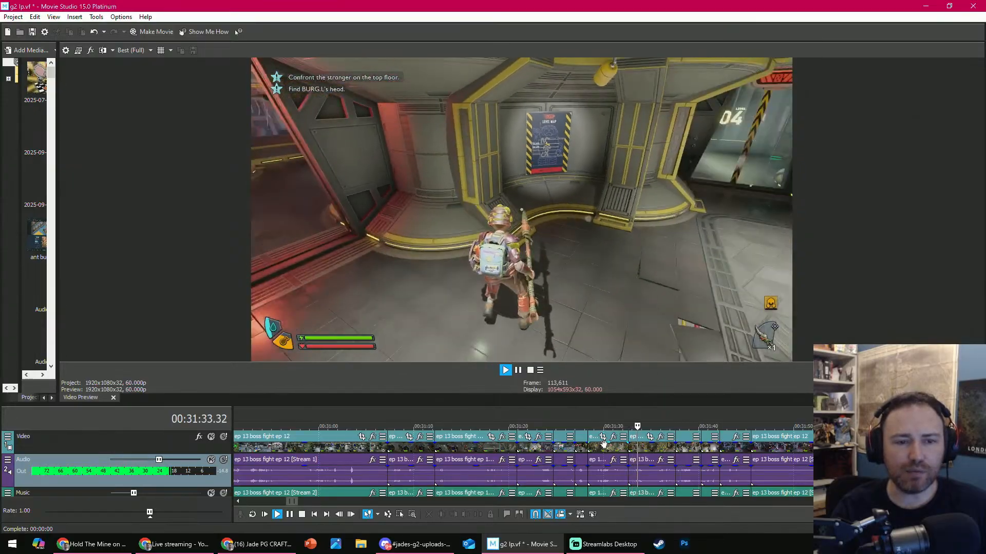
left_click(605, 444)
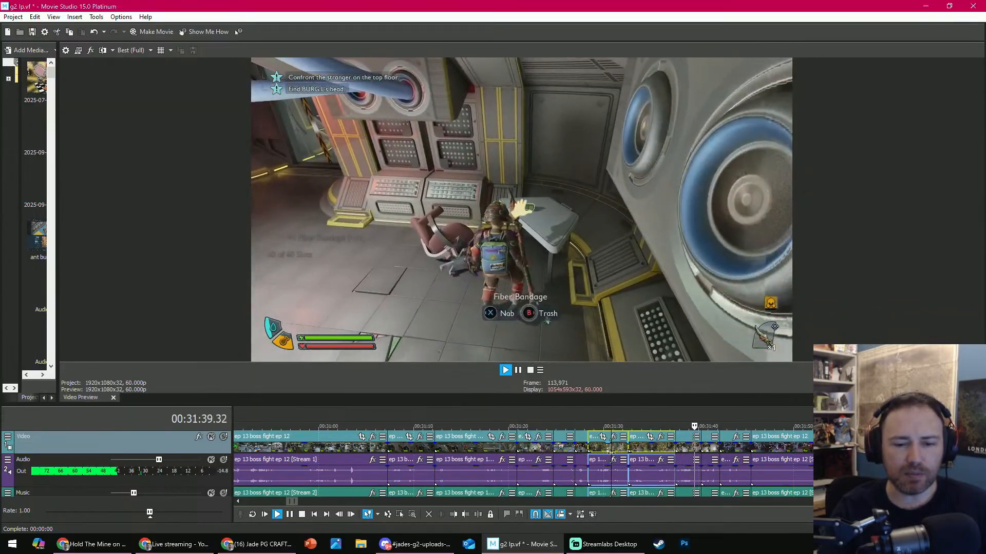
key("space")
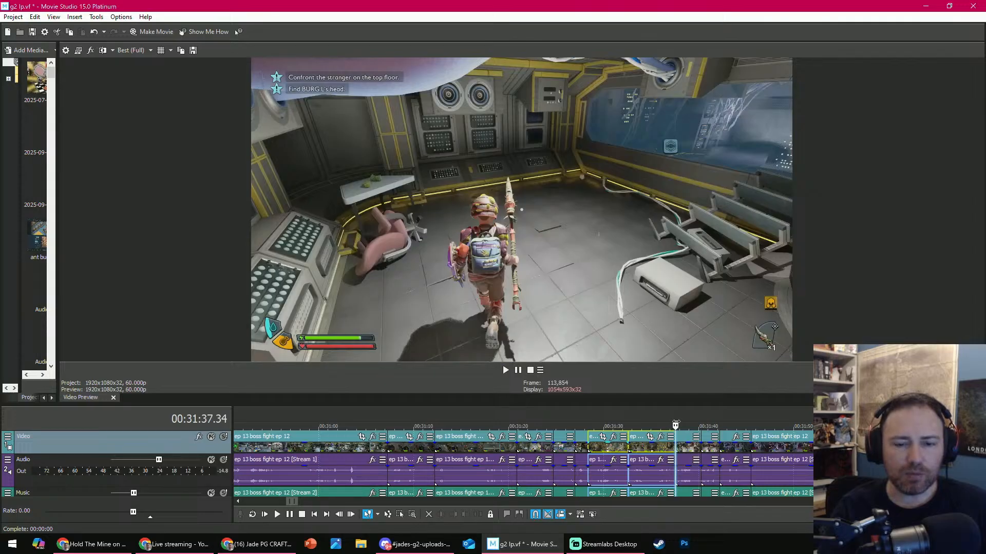
left_click_drag(715, 415, 733, 412)
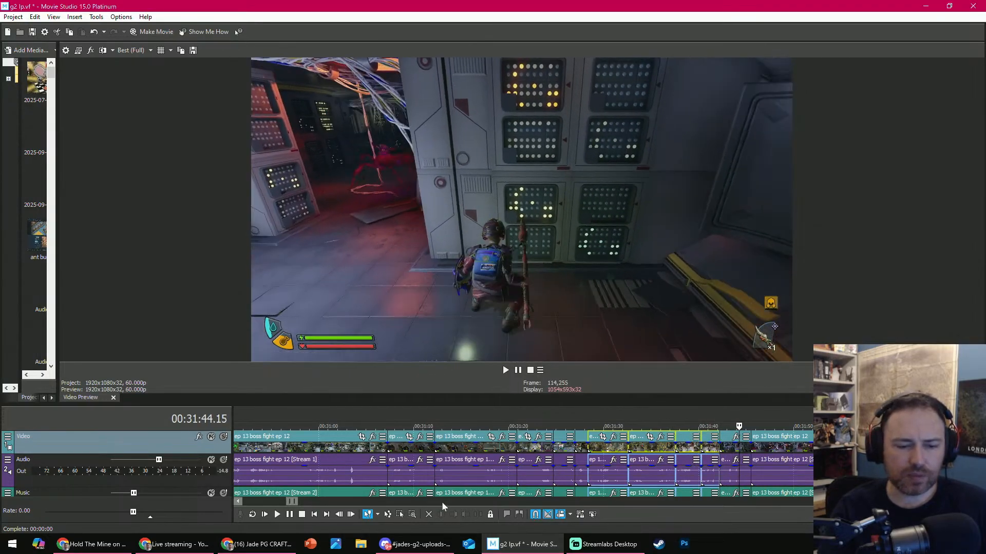
left_click(428, 515)
- Play the short server room clip that starts at 00:31:28.17 and delete it
key("space")
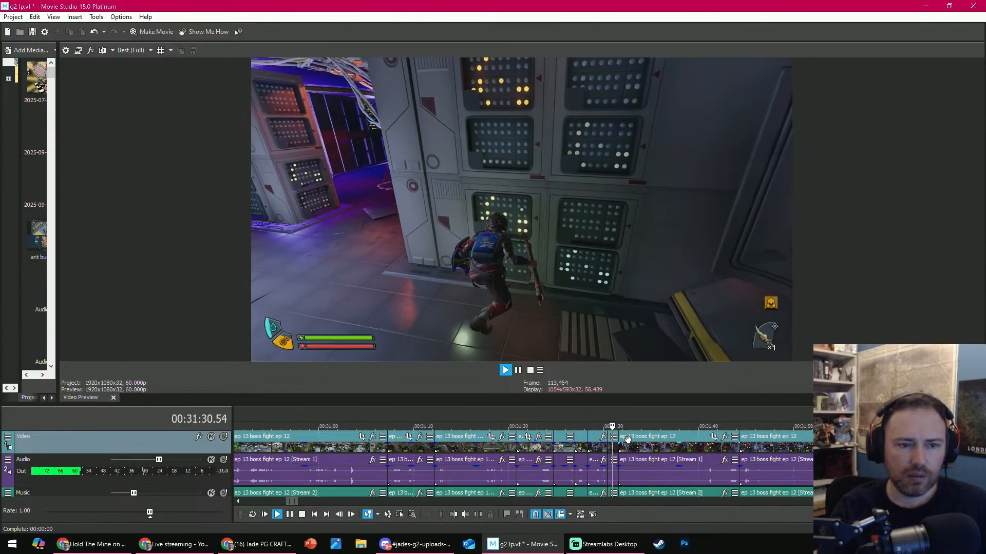
key("space")
left_click(610, 449)
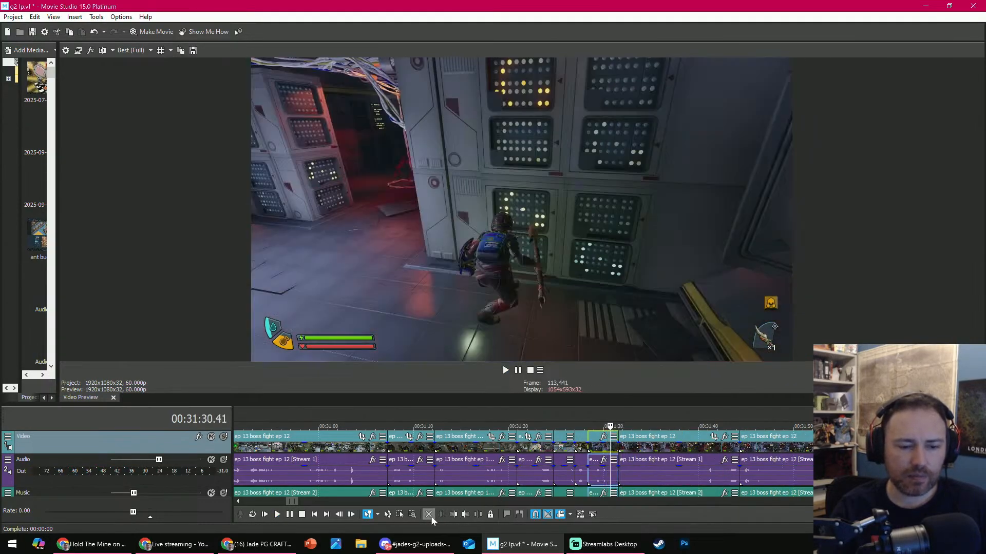
left_click(428, 515)
- Play the following server room clip and trim its start twice, the second time at 00:31:29.20 in the O.R.C. Larva fight
key("space")
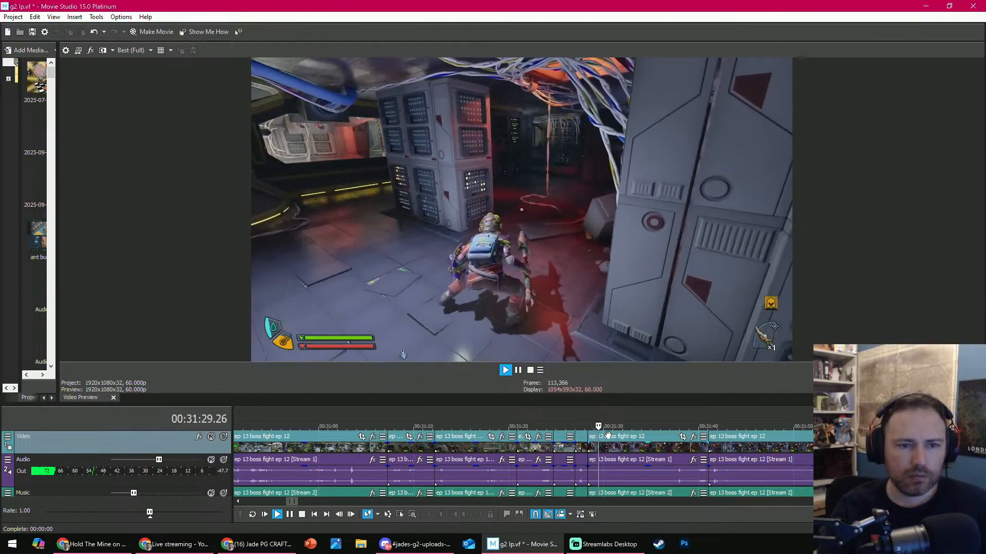
key("space")
mouse_move(589, 446)
left_mouse_down()
mouse_move(640, 444)
mouse_move(590, 445)
left_mouse_up()
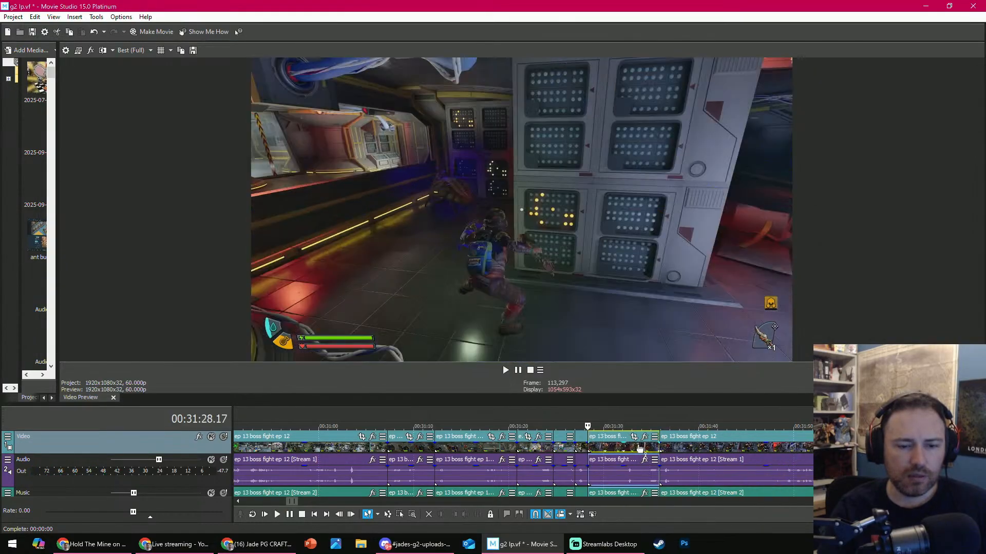
key("space")
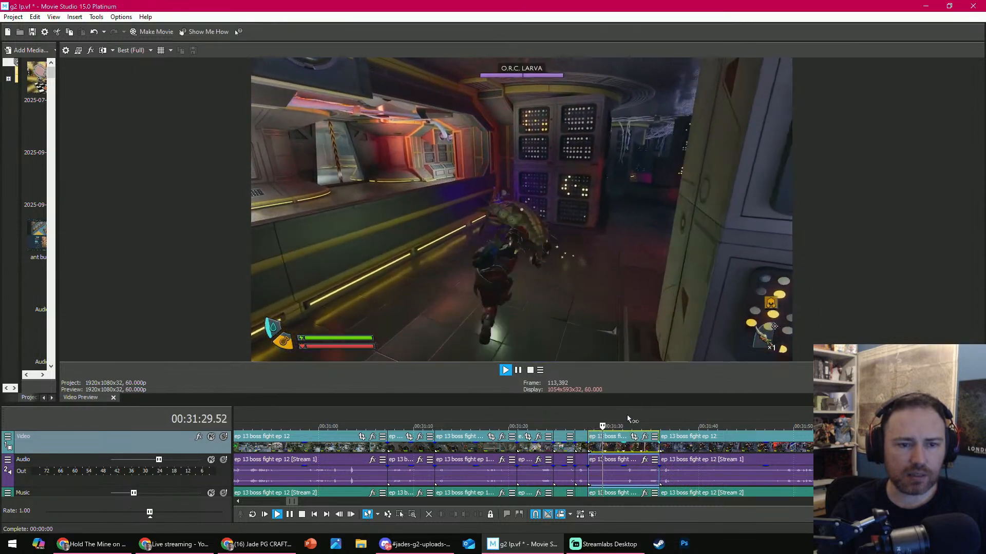
key("space")
left_click(598, 425)
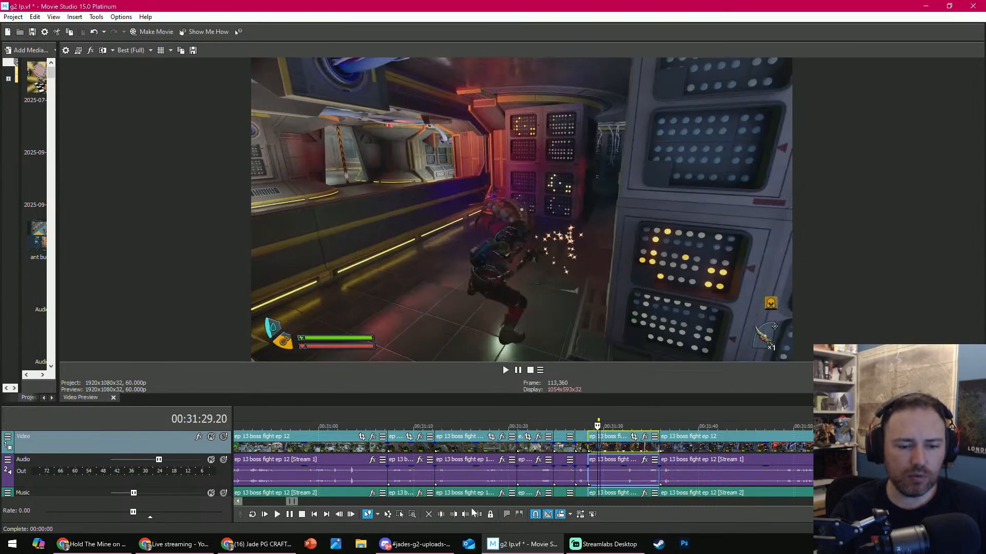
left_click(452, 515)
- Play the O.R.C. Larva fight and split the clip after the trimmed one at about 00:31:37
key("space")
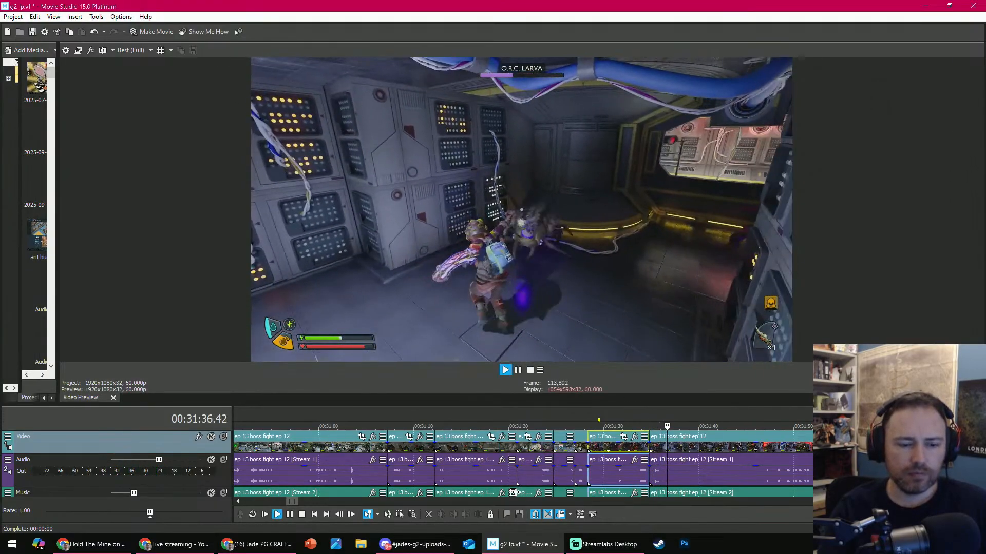
key("Return")
left_click(671, 466)
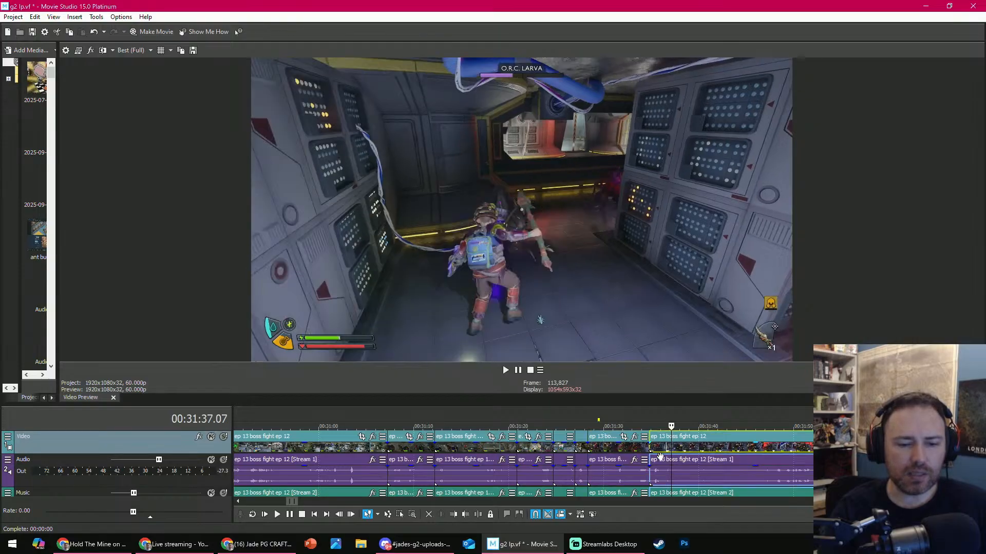
key("Return")
key("Return")
left_click(481, 516)
- Trim the start of the split-off part to 00:31:47.40, play it, and shorten its beginning further within the red soldier ant fight
left_click_drag(761, 428, 771, 427)
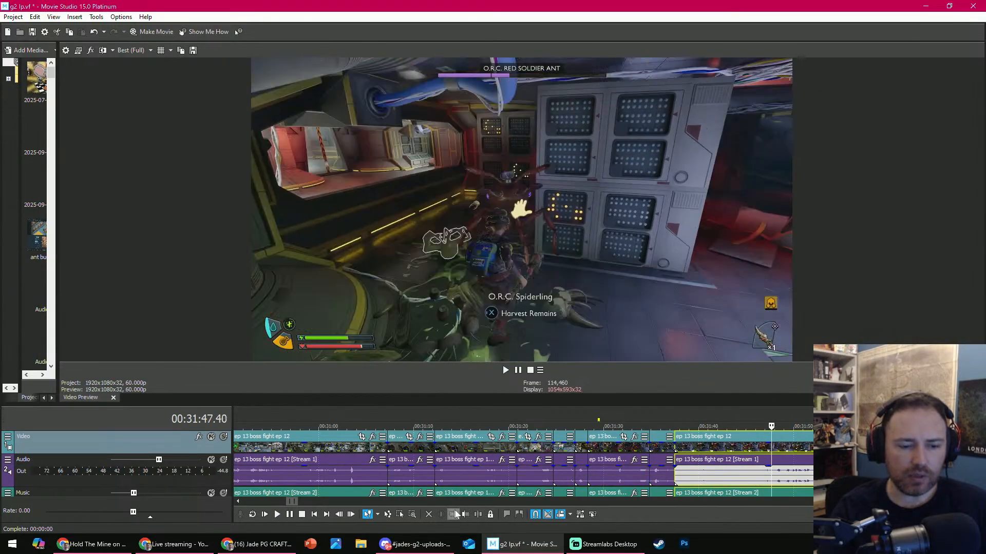
left_click(456, 514)
key("Return")
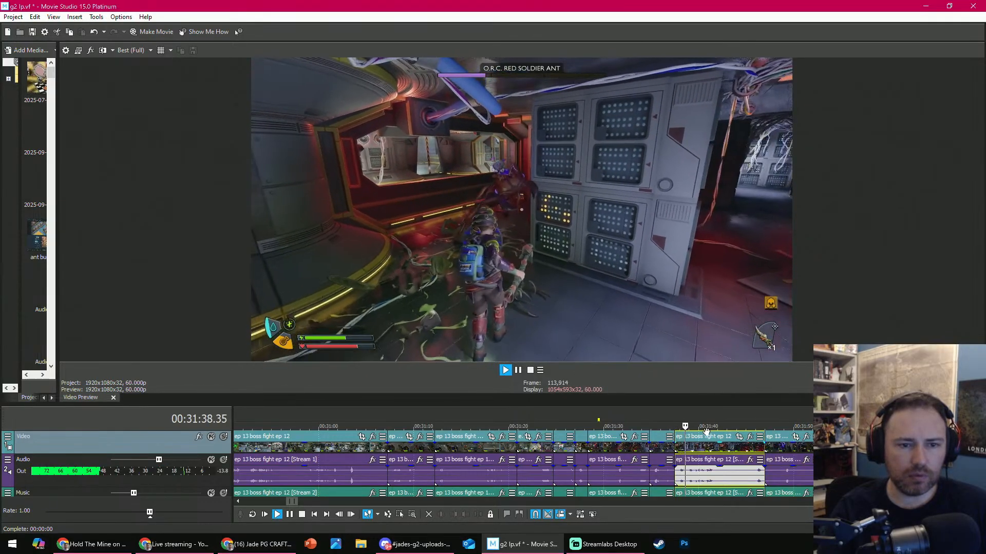
key("Return")
mouse_move(677, 444)
left_mouse_down()
mouse_move(721, 446)
mouse_move(678, 448)
left_mouse_up()
key("Return")
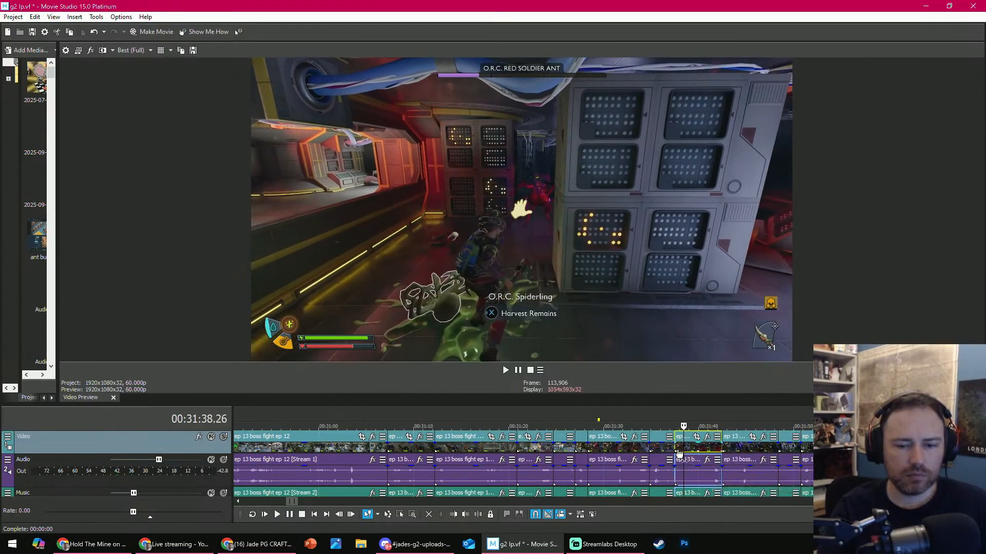
left_click_drag(678, 448, 701, 445)
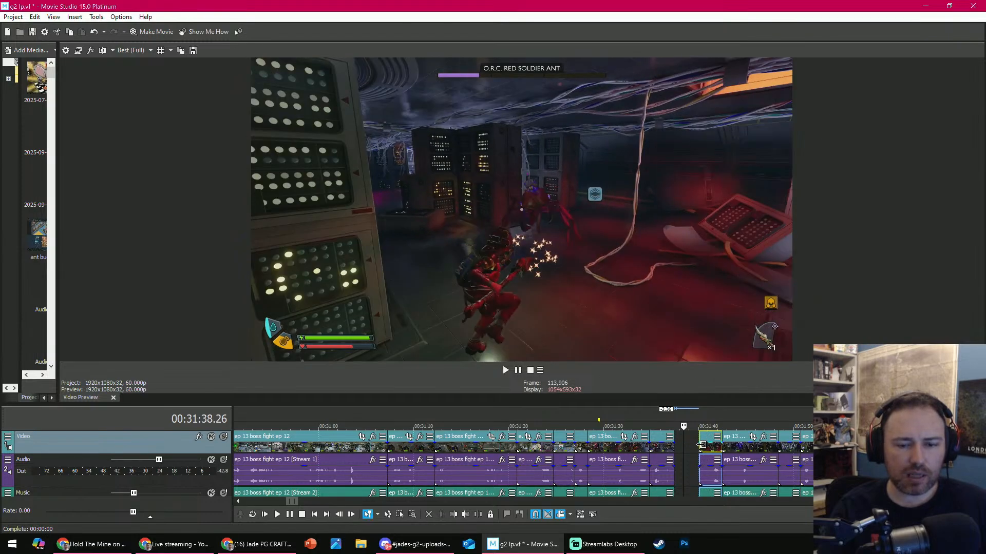
- Play past the shortened red soldier ant clip and delete the next clip, which spans 00:31:39.51
key("space")
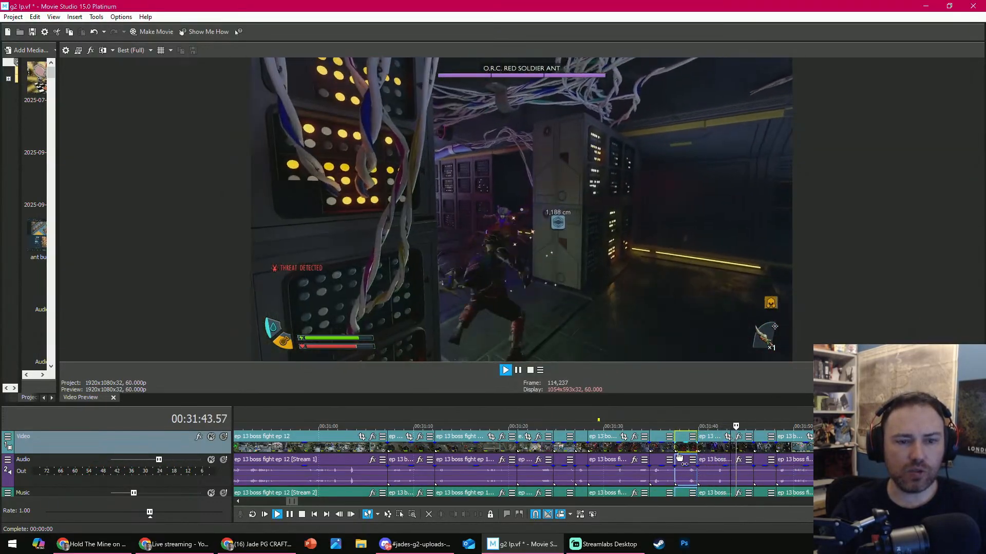
key("space")
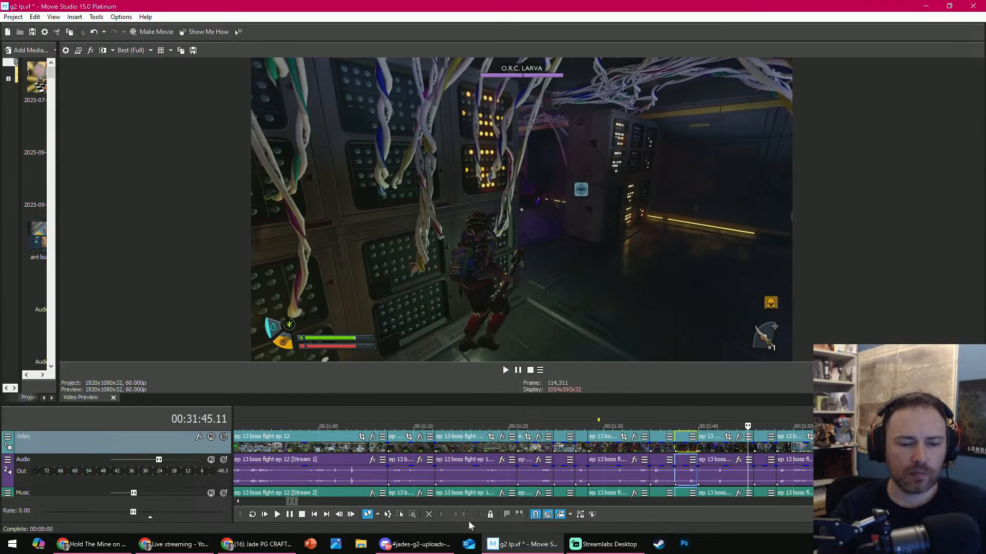
left_click(716, 459)
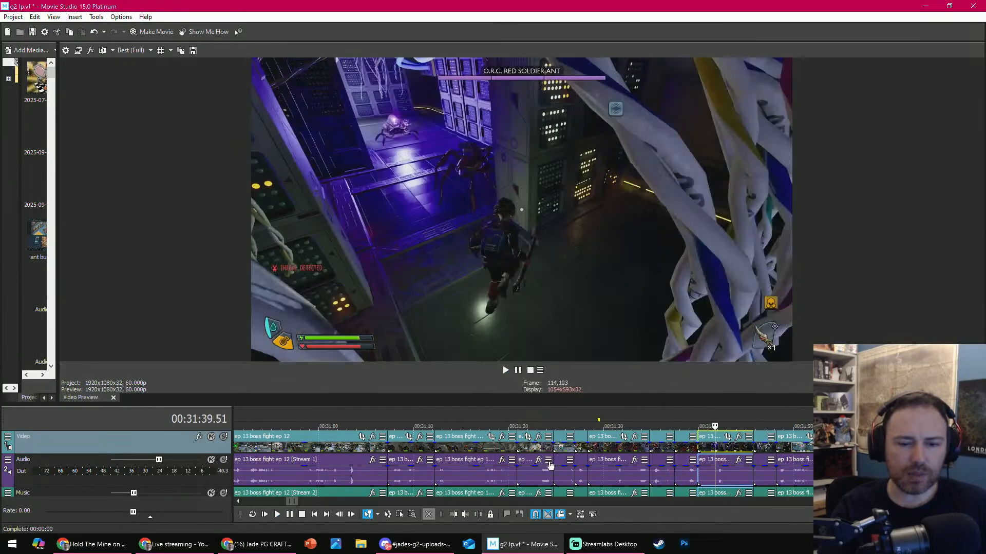
key("Delete")
- Play the footage after the cut and delete the clips from the inventory screen at 00:31:42.14 up to the Milk Molar clip
key("space")
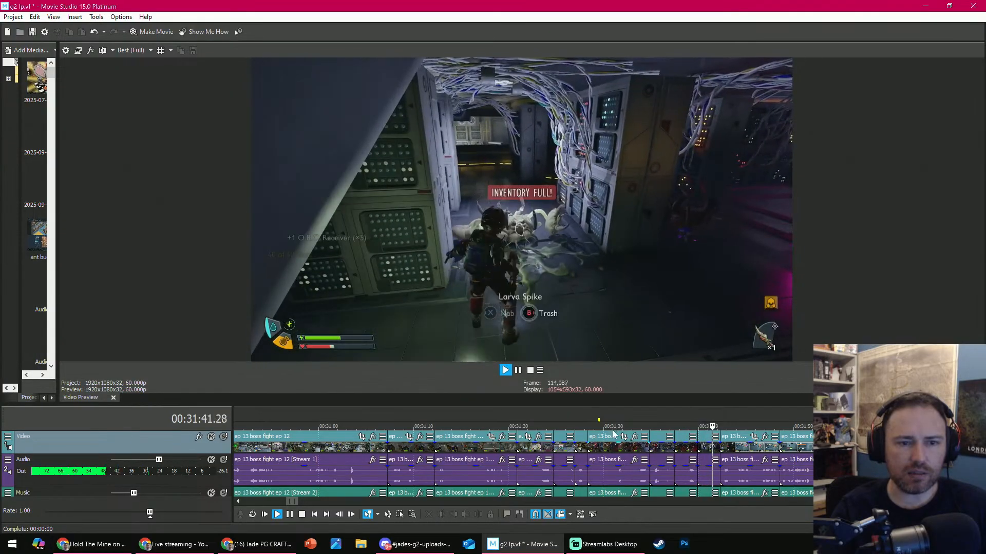
key("Return")
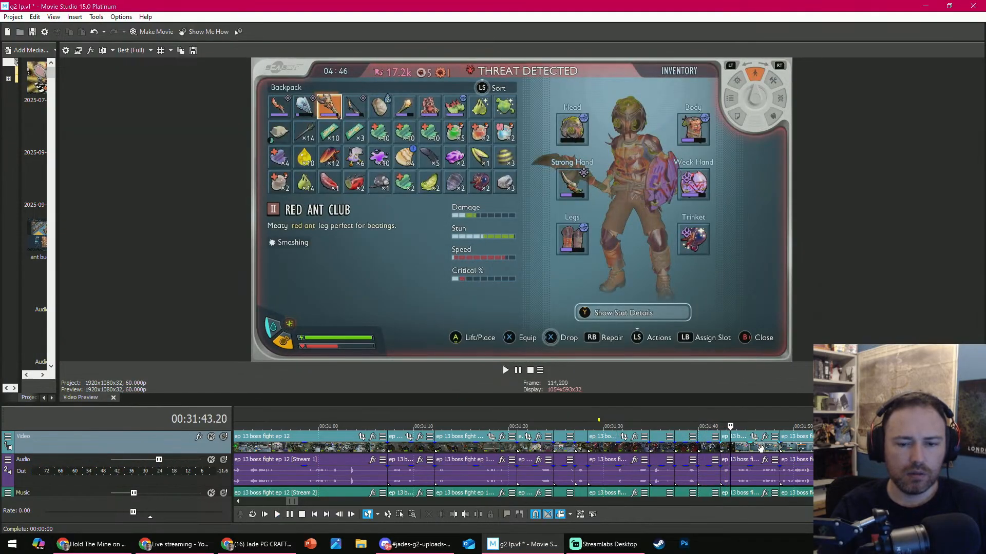
left_click(761, 448)
scroll(760, 449, "down", 3)
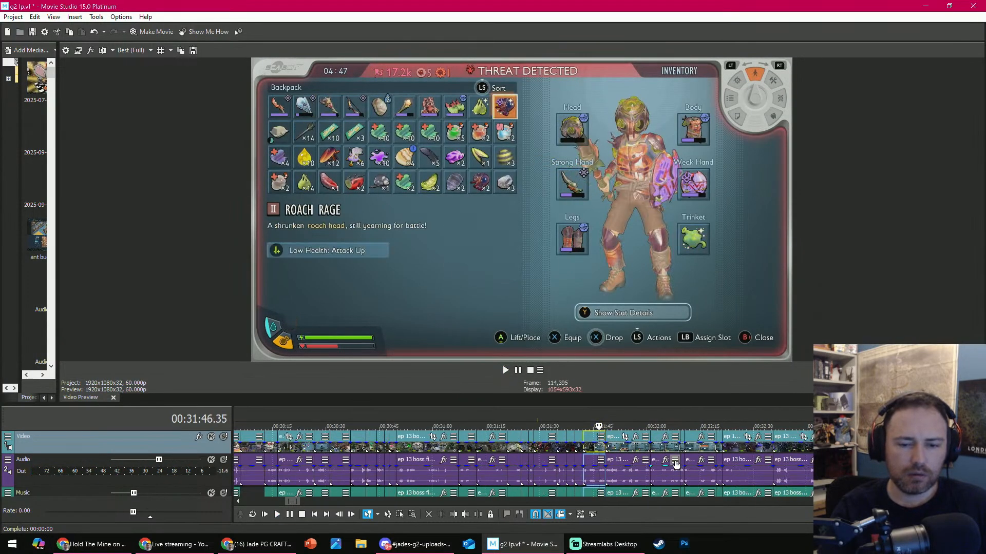
left_click(704, 448, "shift")
left_click(428, 516)
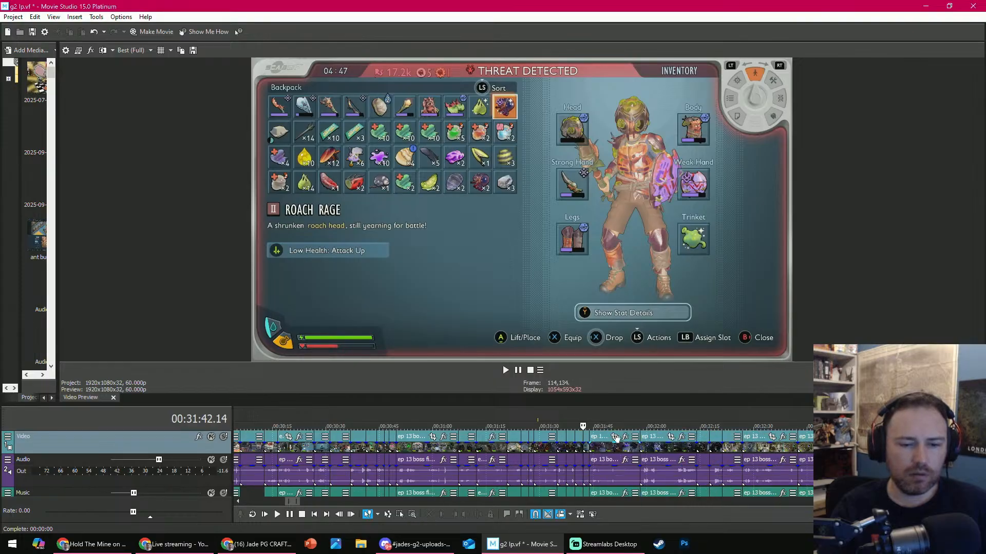
- Play the short Milk Molar upgrade screen clip at 00:31:42.14 and delete it
scroll(646, 447, "up", 5)
key("space")
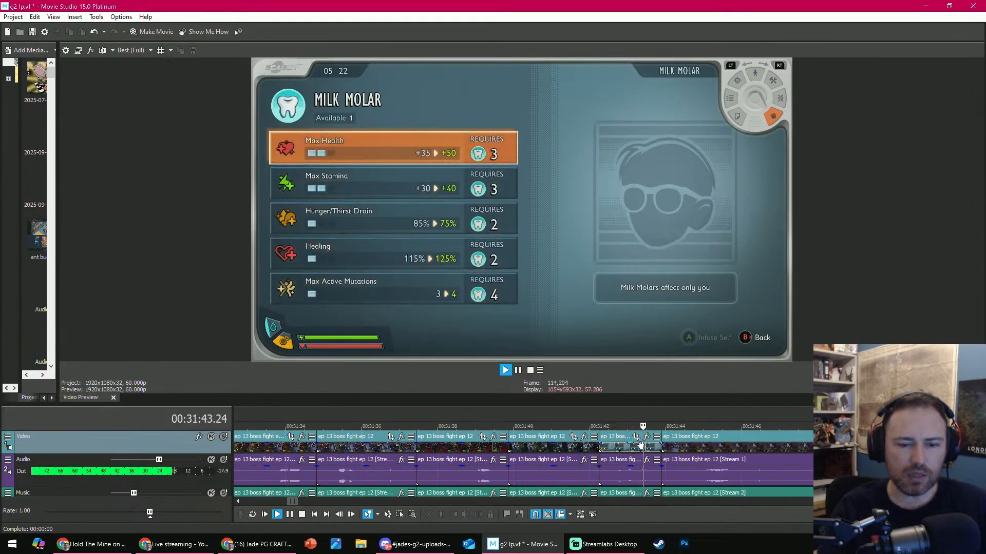
key("Return")
left_click(641, 446)
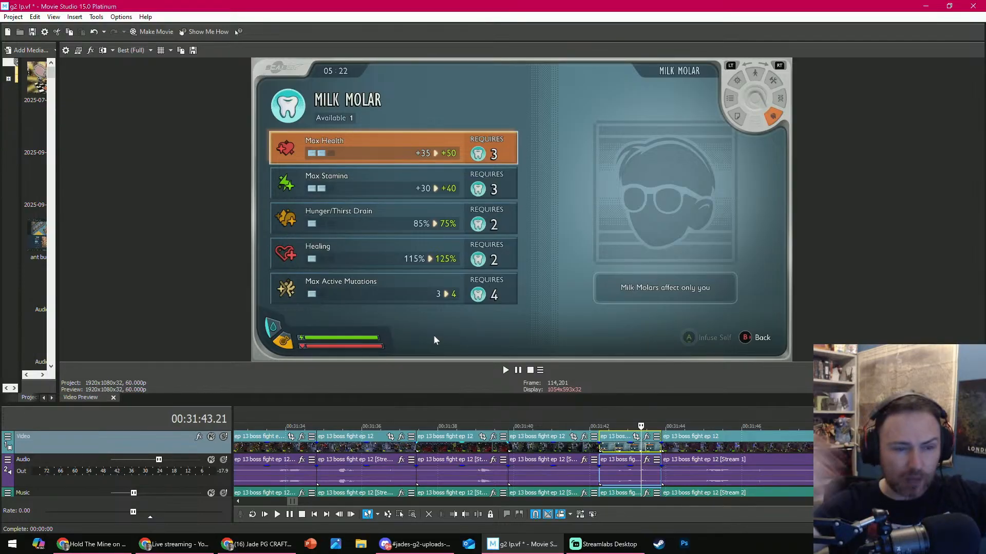
left_click(430, 516)
- Trim the start of the clip at 00:31:42.14 to the O.R.C. Weaver Jr. encounter at about 00:31:52
scroll(637, 434, "down", 3)
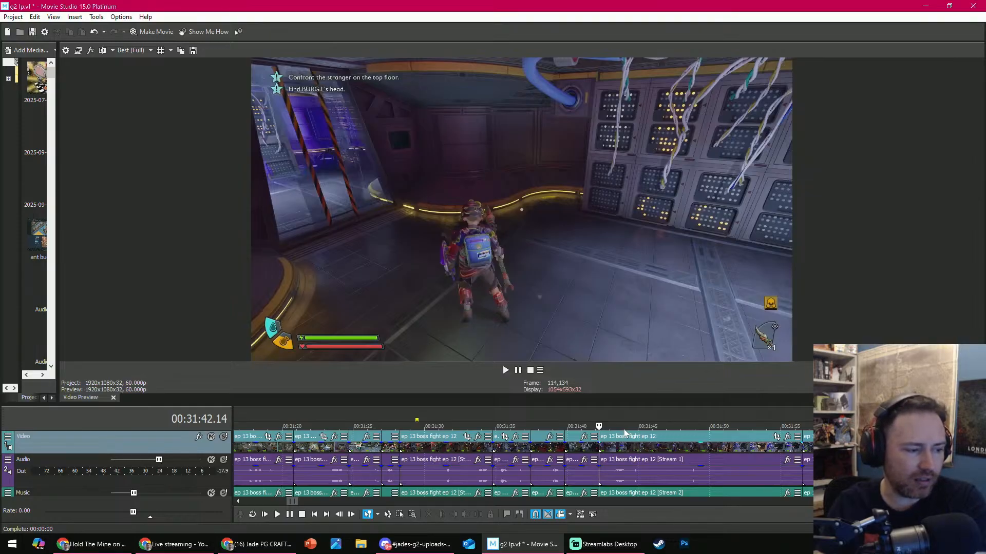
left_click_drag(663, 432, 736, 415)
left_click(451, 515)
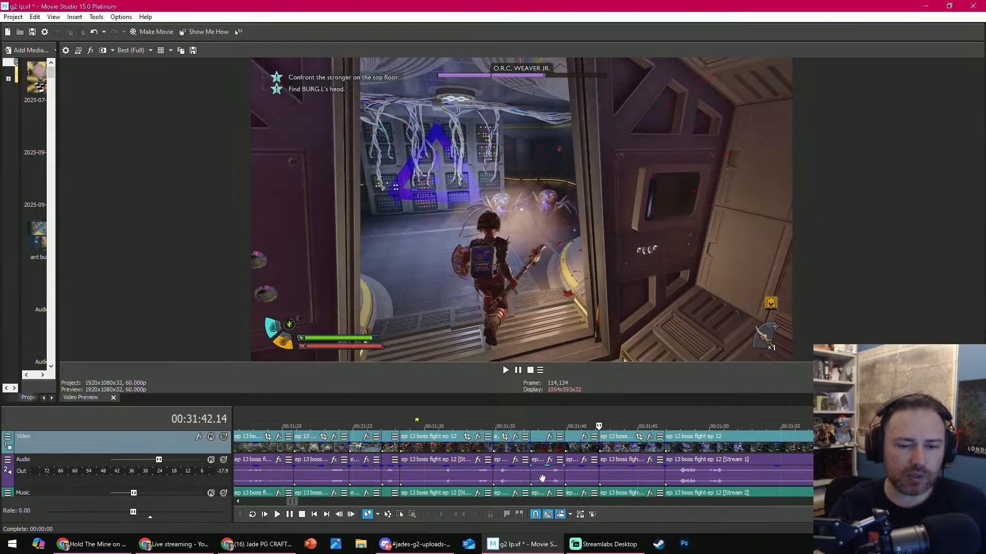
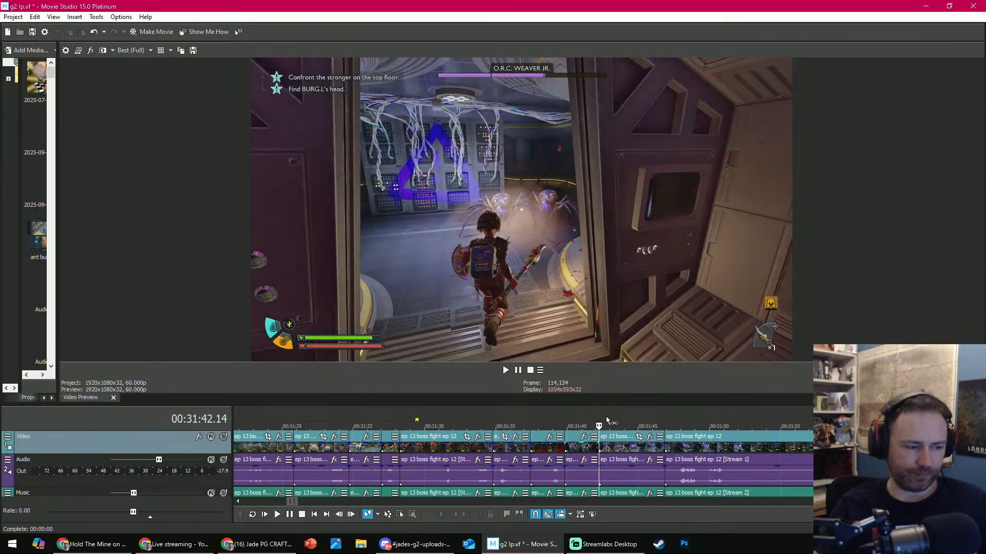
- Play the O.R.C. Weaver Jr. clip at 00:31:42.14 and trim its start to 00:31:43.11
key("space")
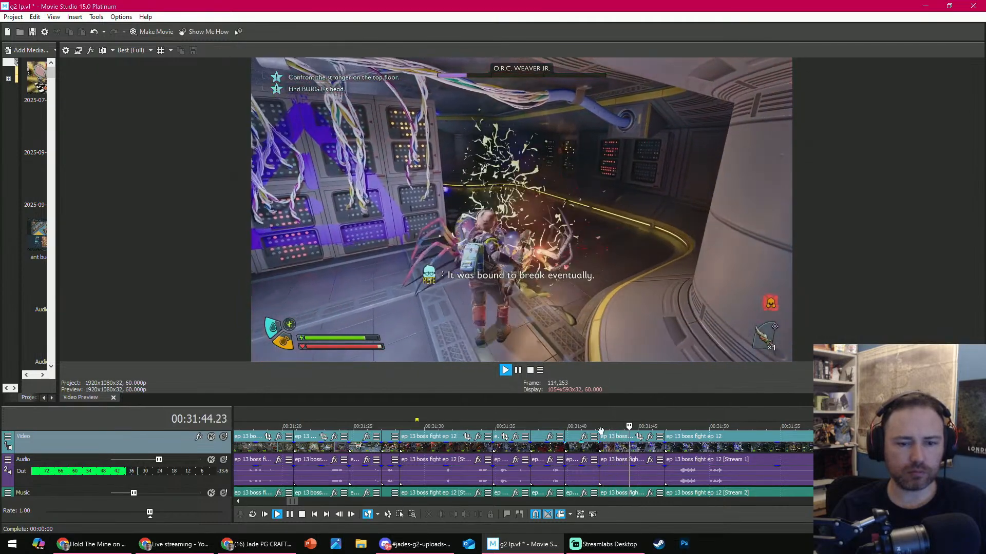
key("space")
key("space")
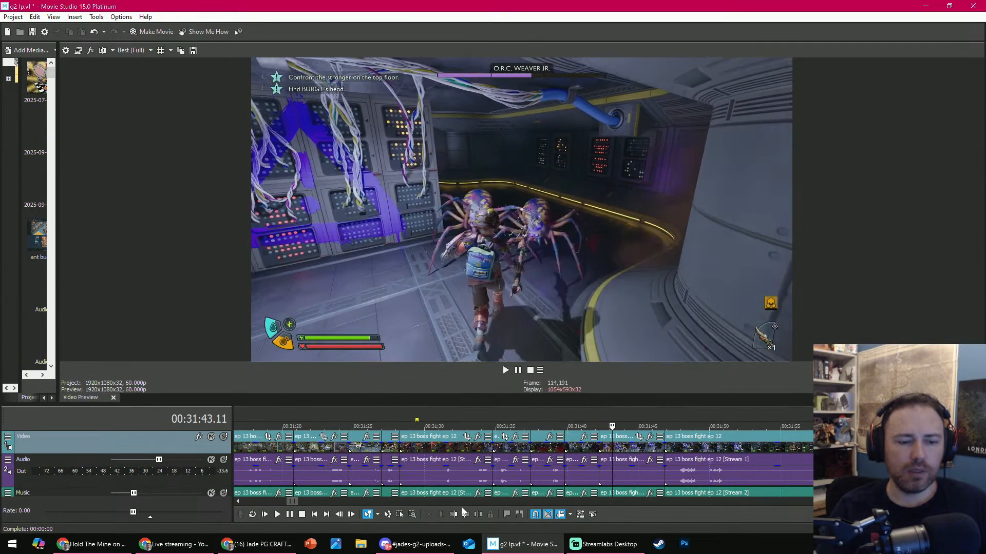
left_click(451, 515)
- Play into the next clip, at about 00:31:46, and trim its start to the O.R.C. Red Soldier Ant fight at 00:31:54.02
key("space")
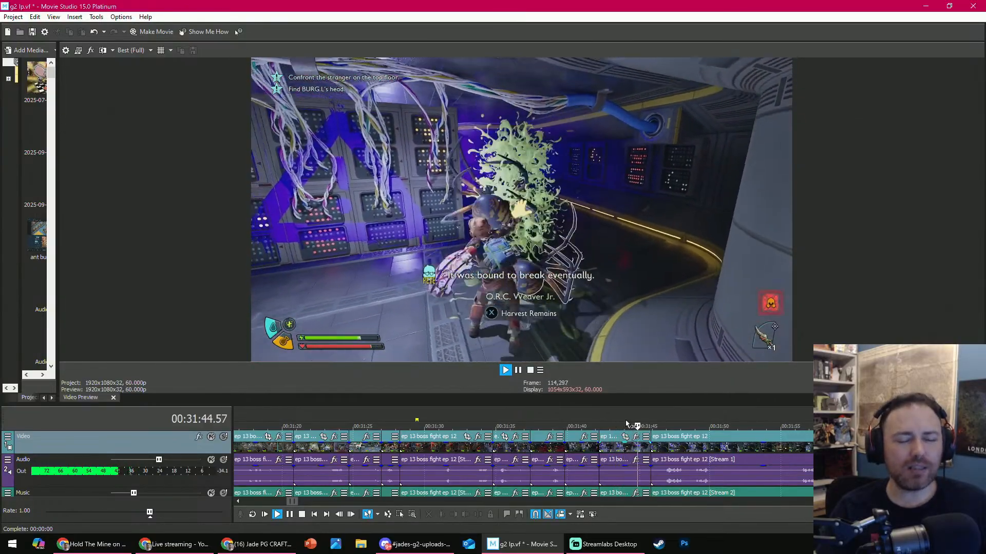
scroll(630, 426, "down", 2)
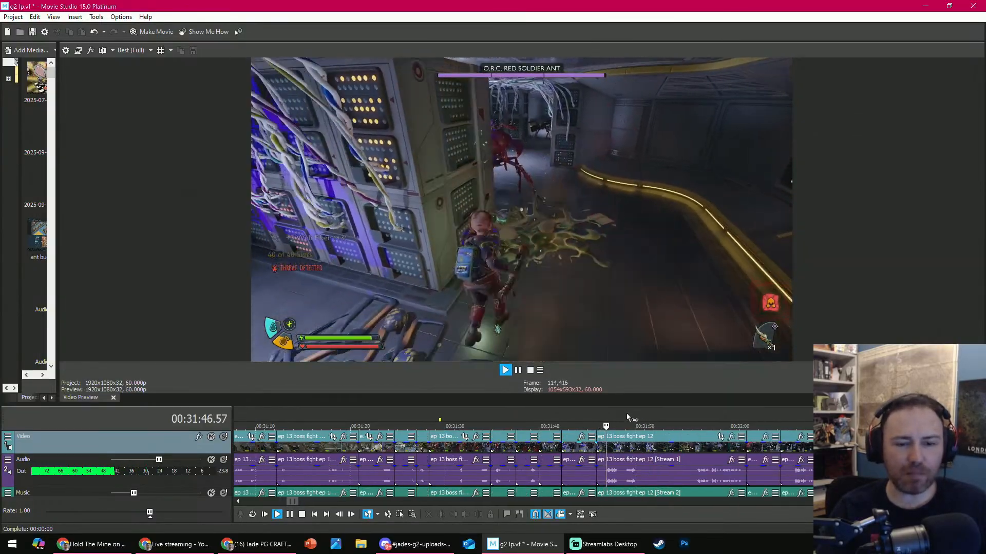
key("space")
left_click_drag(649, 426, 673, 426)
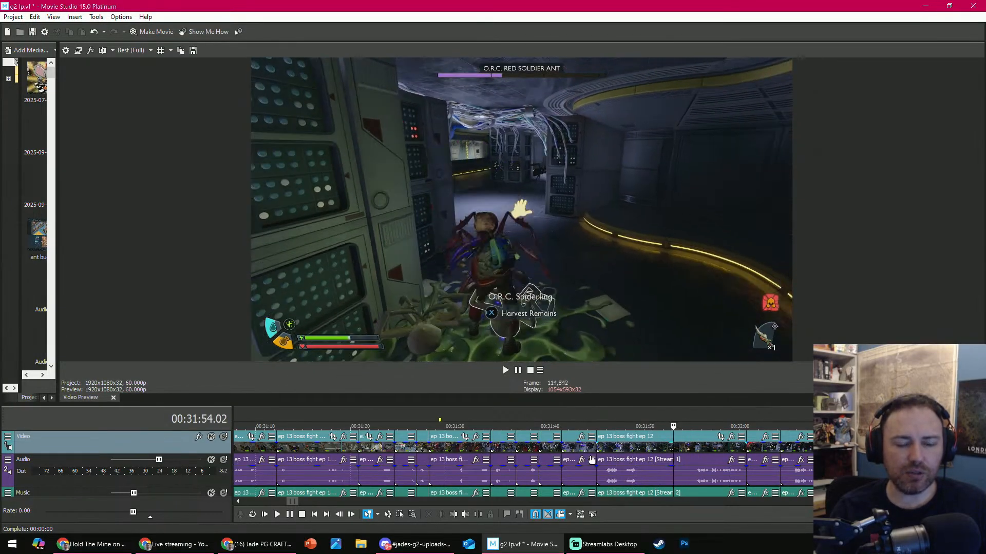
left_click(457, 514)
- Play the shortened red soldier ant clip and trim its end at 00:31:50.00
key("space")
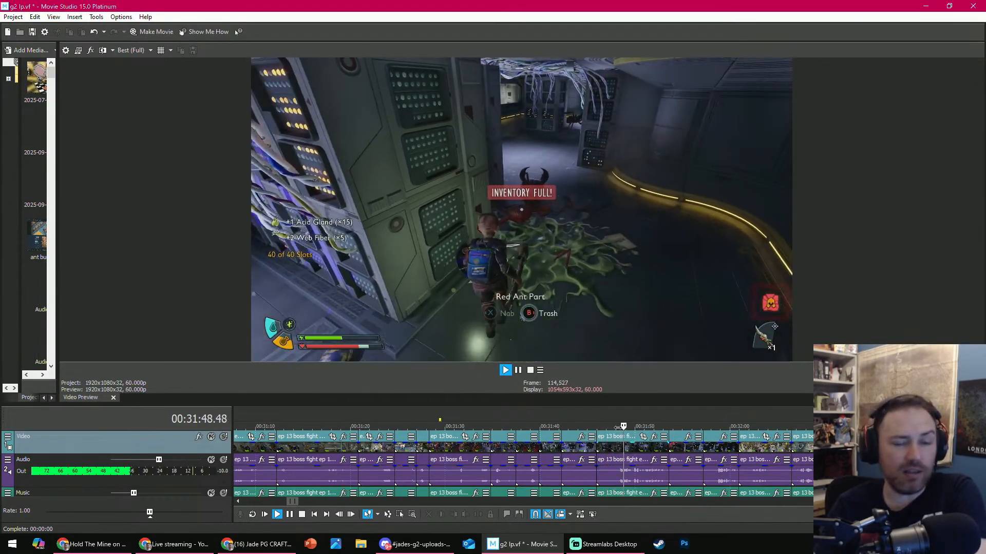
key("space")
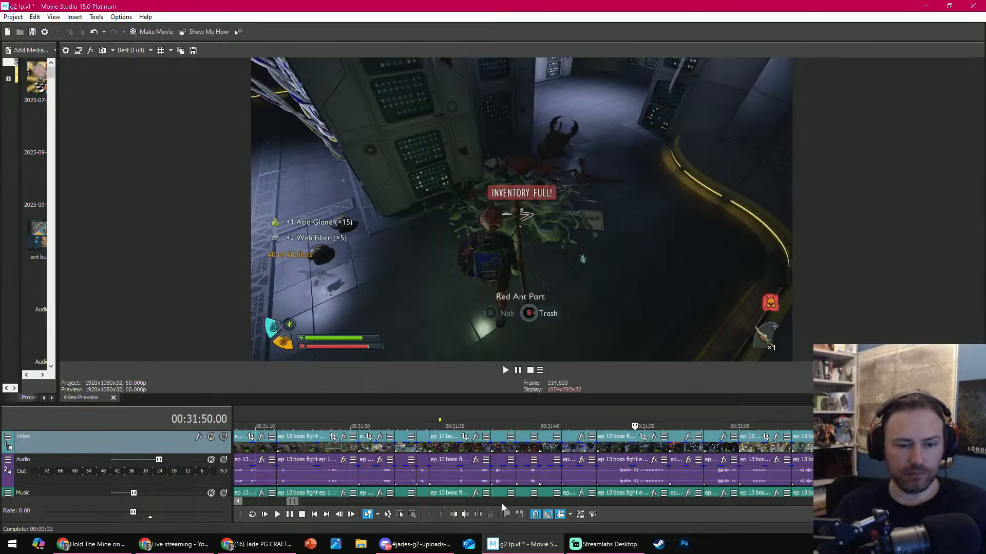
left_click(469, 512)
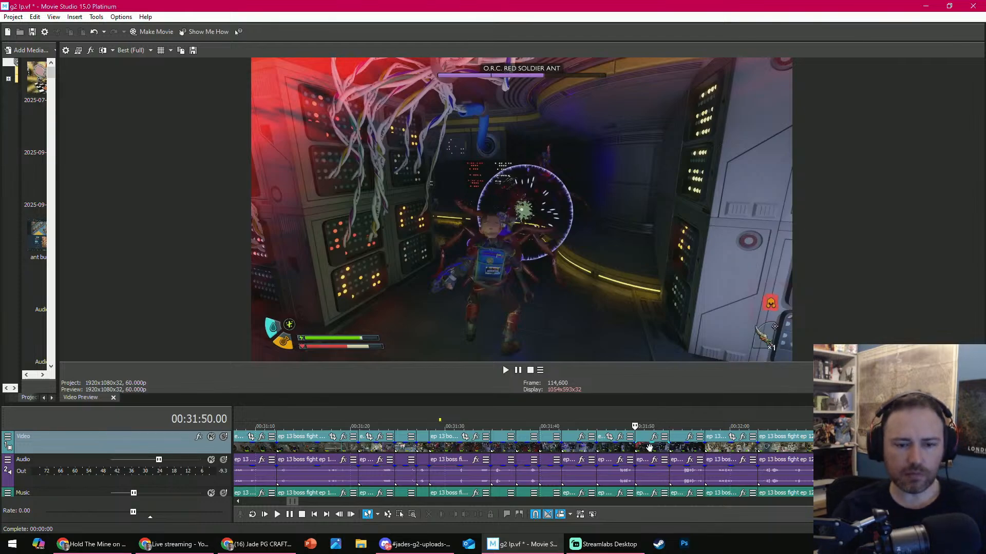
- Play the footage after the cut and delete the red soldier ant looting clip that starts at 00:31:53.36
key("space")
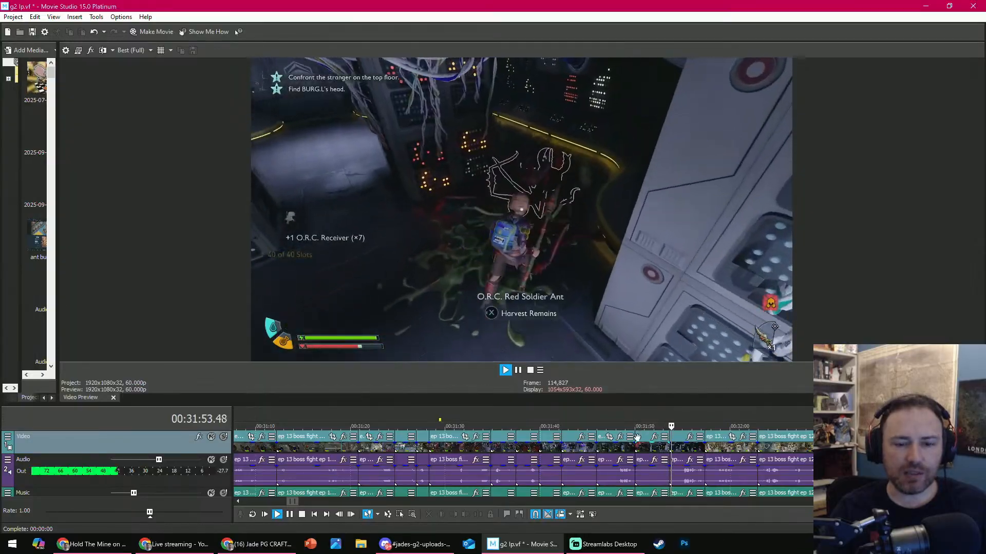
key("Return")
key("space")
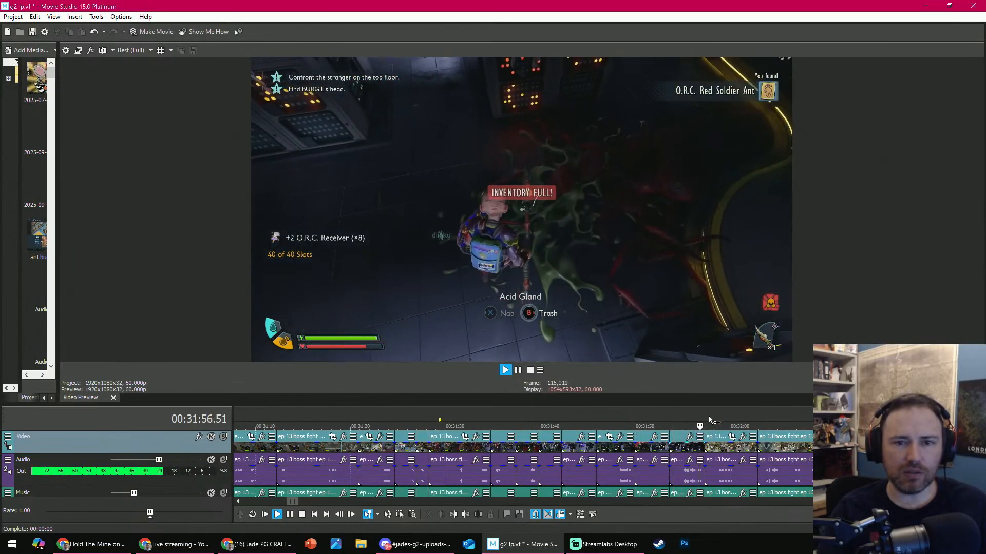
key("Return")
left_click(688, 448)
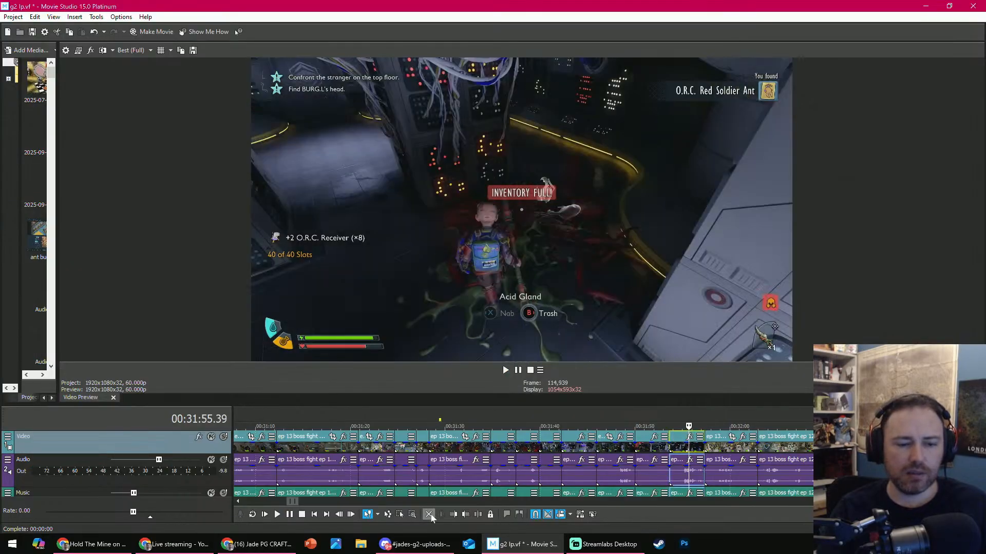
key("Delete")
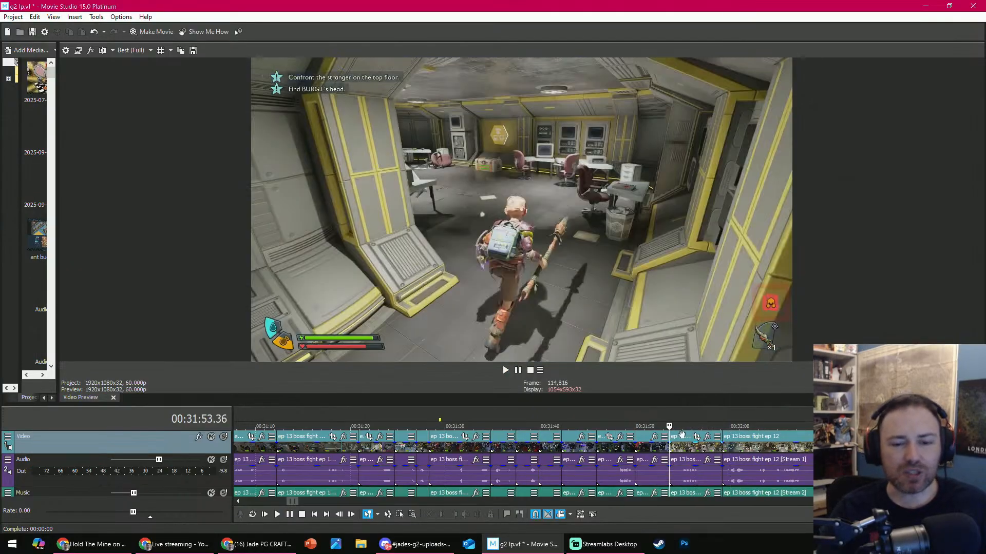
- Scrub through the yellow office room clip at 00:31:53.36 and delete it
left_click(683, 427)
left_click_drag(684, 426, 748, 426)
left_click(712, 448)
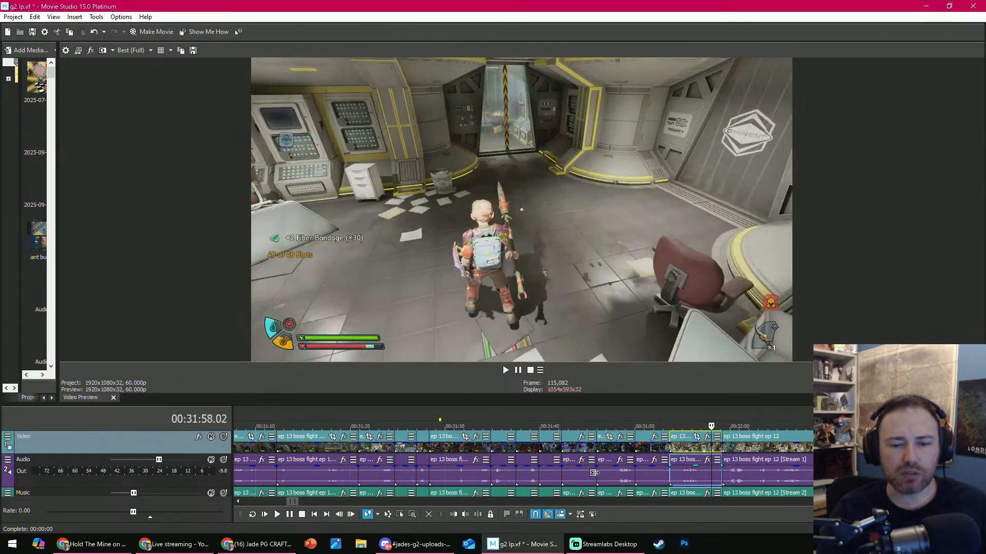
left_click(429, 514)
- Scrub through the monitor room and ladder footage and delete the clips from 00:31:53.36 to about 00:32:29
left_click_drag(669, 425, 800, 409)
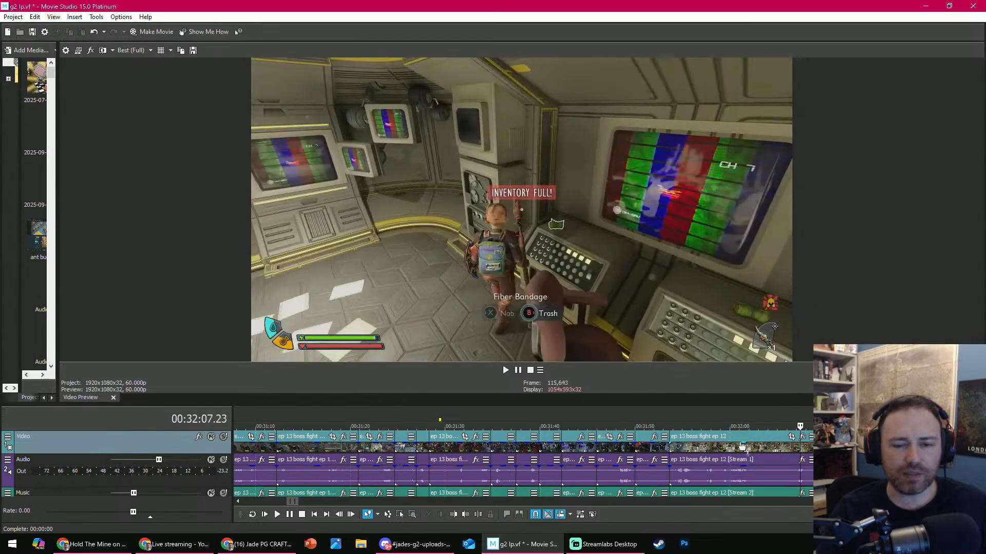
left_click(739, 450)
scroll(688, 442, "down", 2)
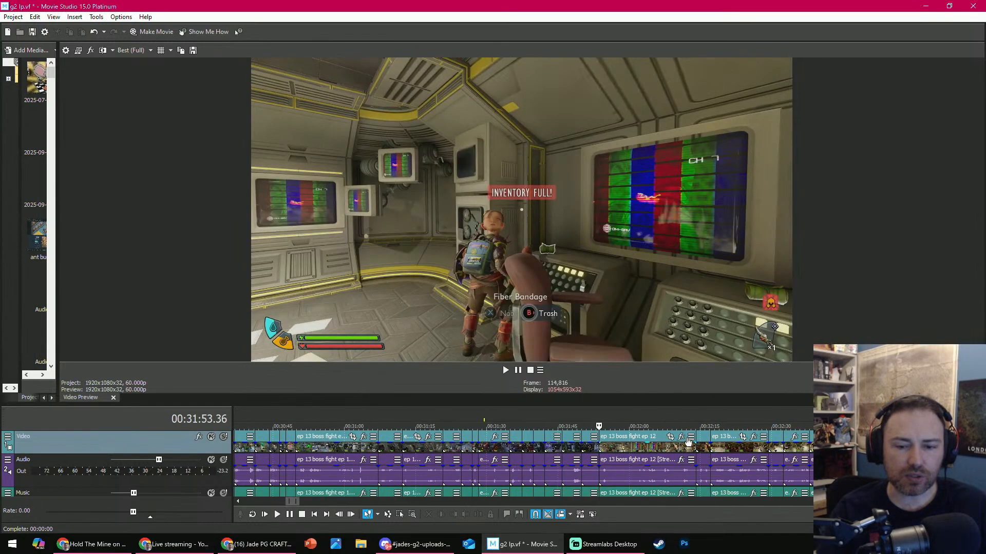
left_click_drag(621, 426, 728, 414)
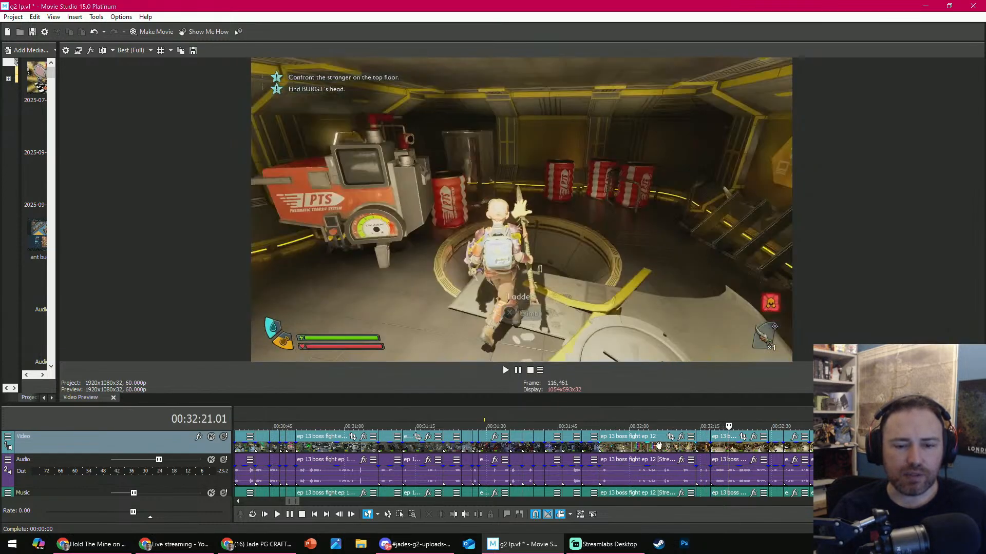
left_click(659, 475)
left_click(722, 474, "shift")
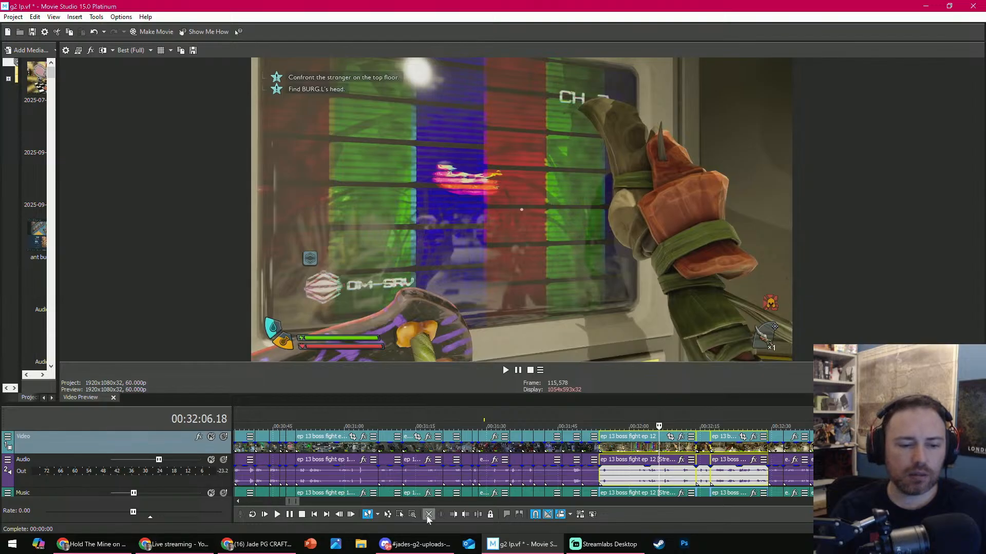
left_click(428, 515)
- Replay the storage room footage from 00:31:53.36 and delete its clips up to the cardboard cutout clip
key("space")
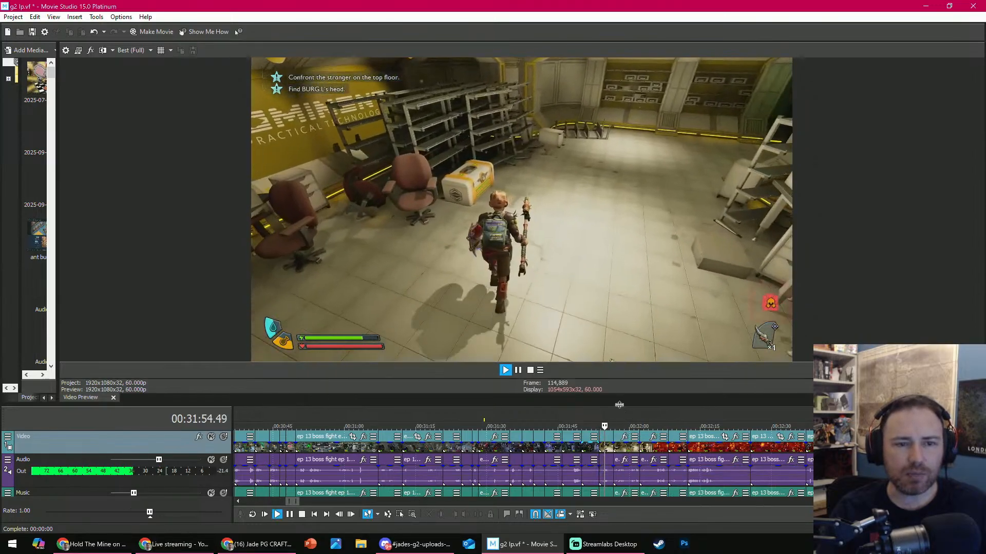
key("Return")
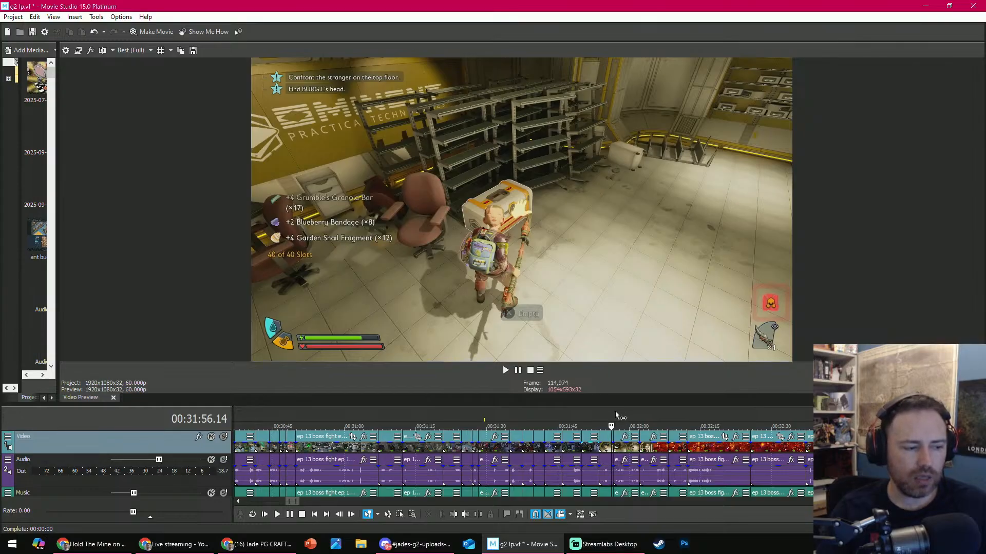
key("space")
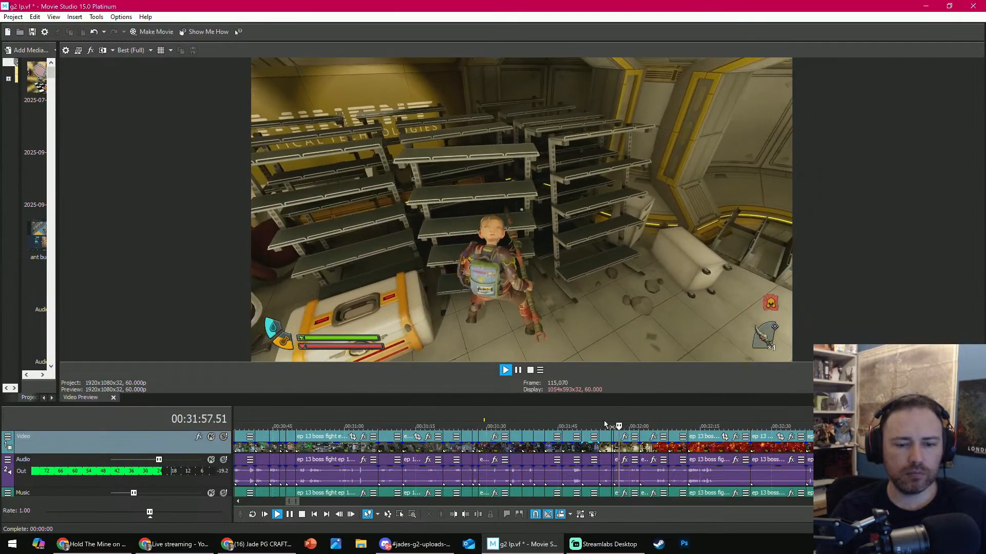
left_click(605, 425)
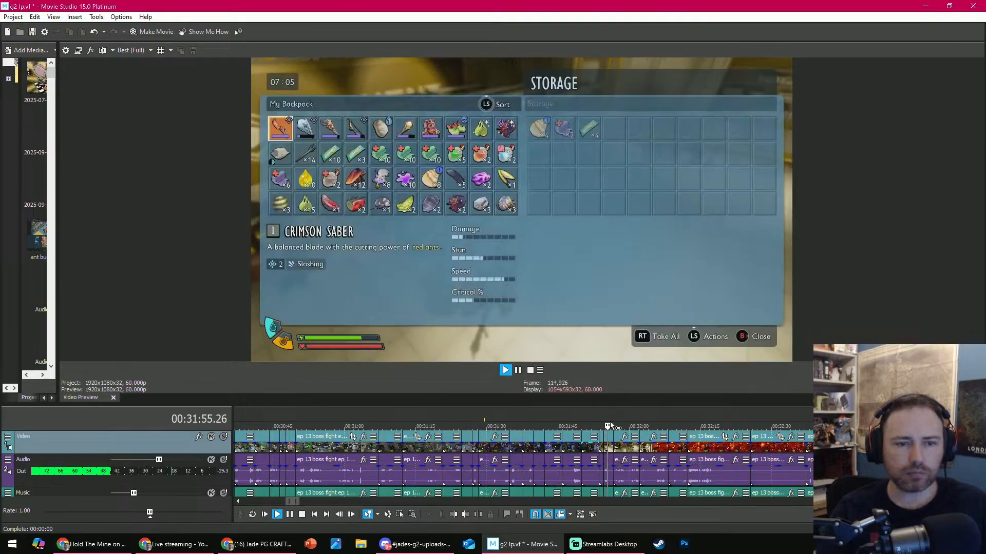
key("space")
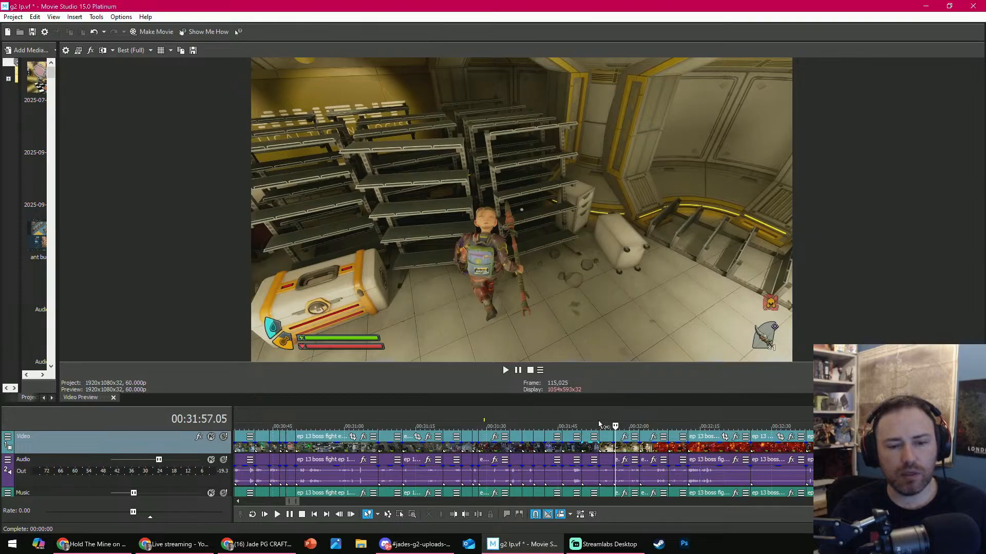
left_click(599, 423)
key("space")
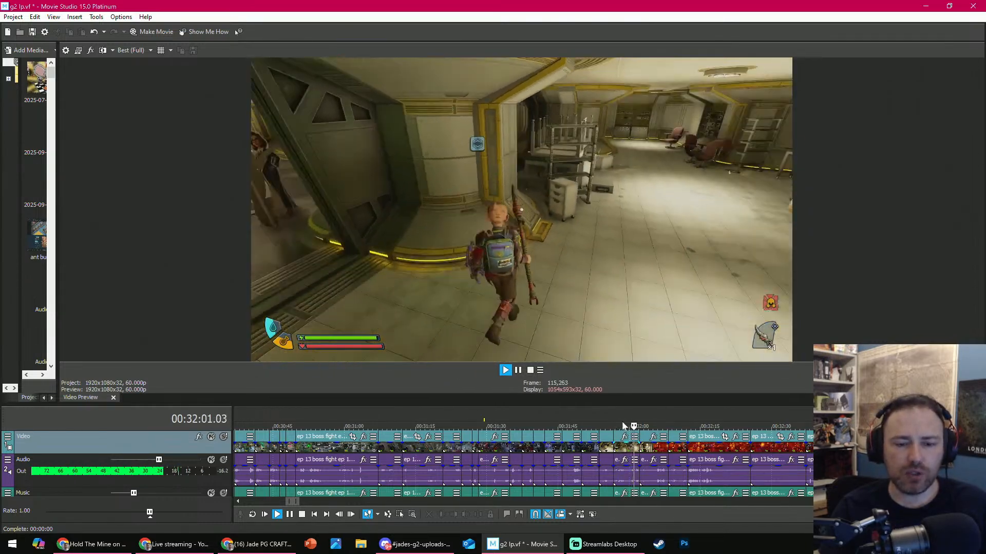
left_click(600, 426)
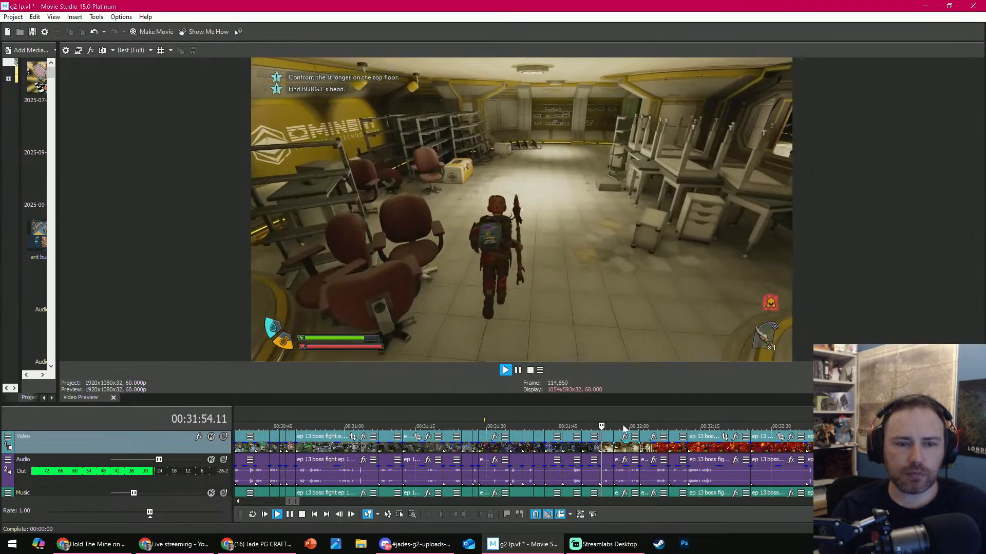
left_click(606, 446)
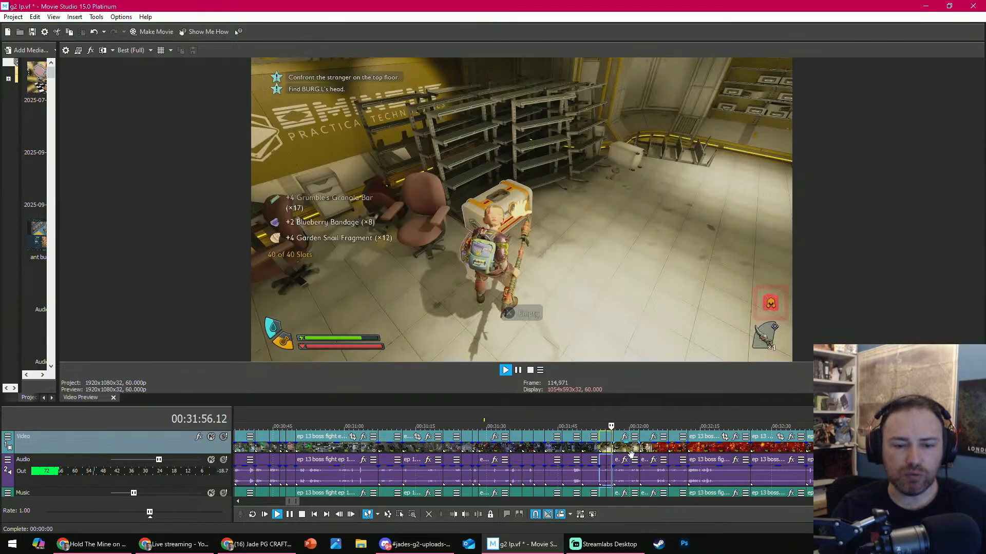
key("space")
left_click(429, 515)
- Review the cutout and red vent footage, then delete the short vent clip that ends at about 00:32:03
key("space")
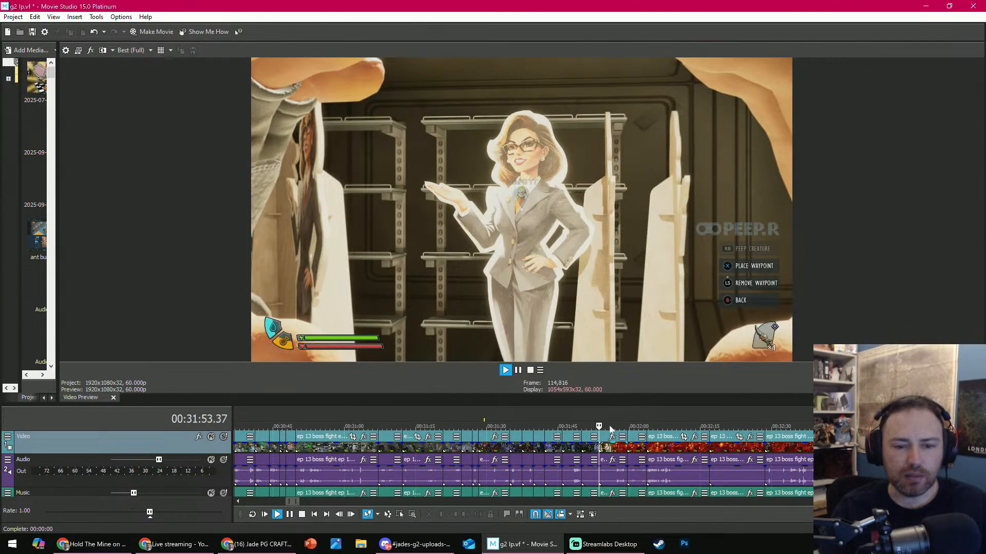
left_click(616, 425)
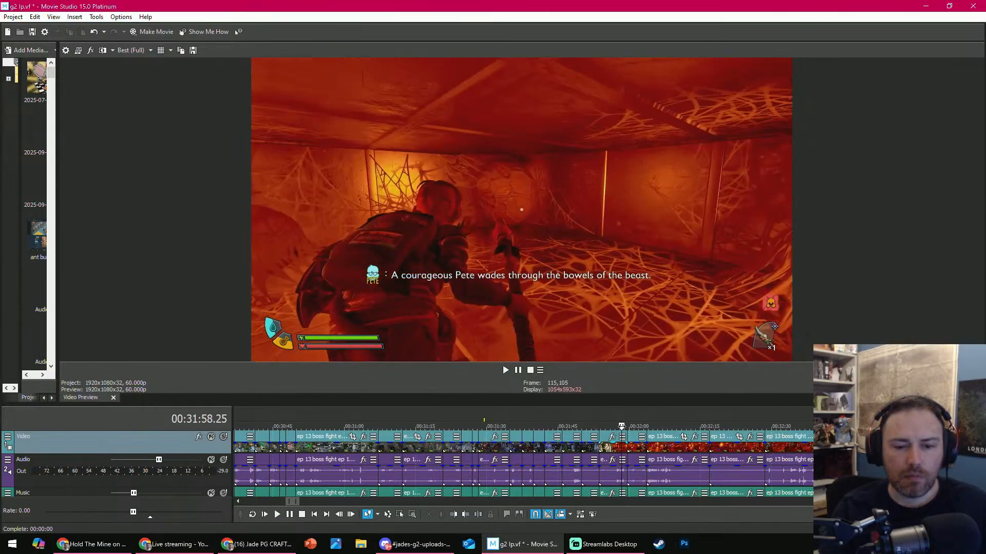
mouse_move(623, 426)
left_mouse_down()
mouse_move(637, 426)
mouse_move(621, 426)
left_mouse_up()
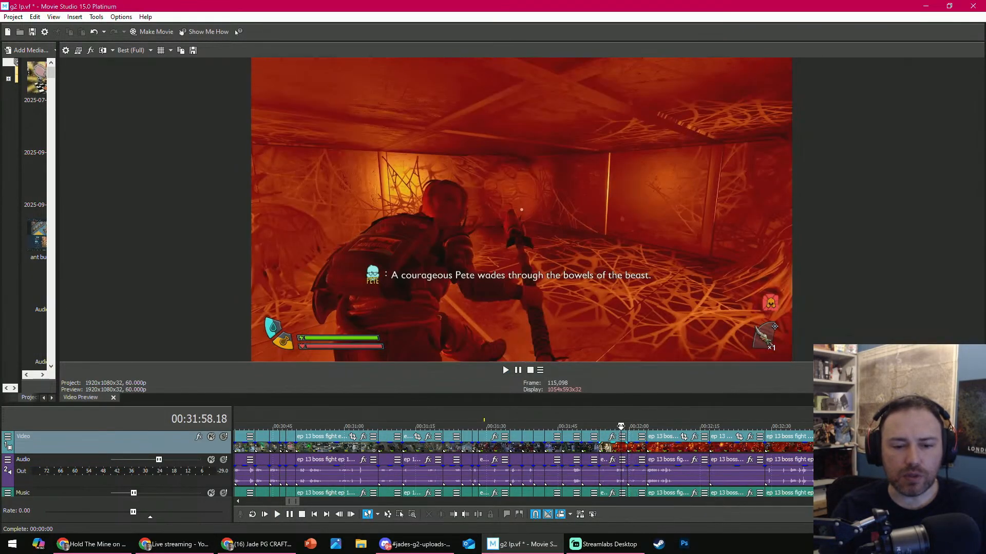
left_click(611, 448)
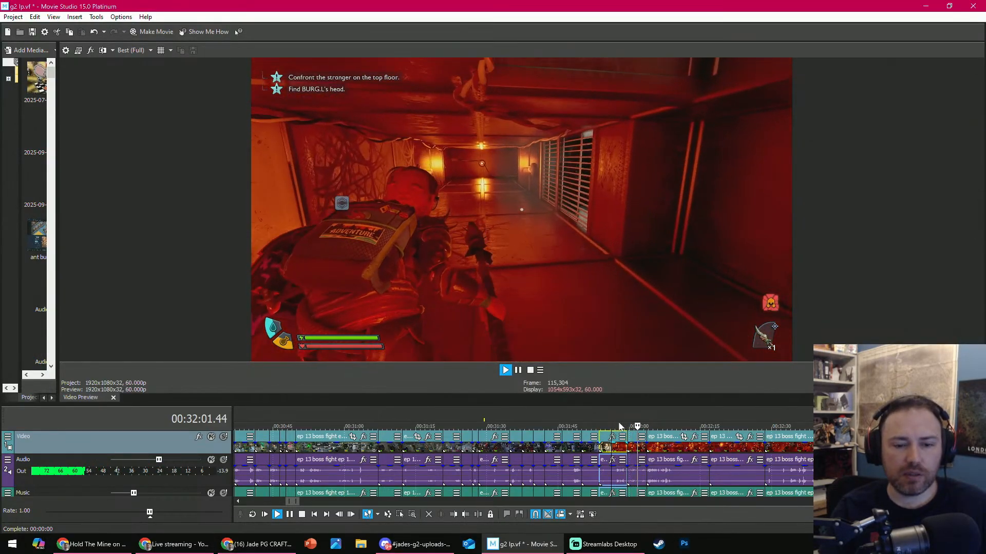
key("Return")
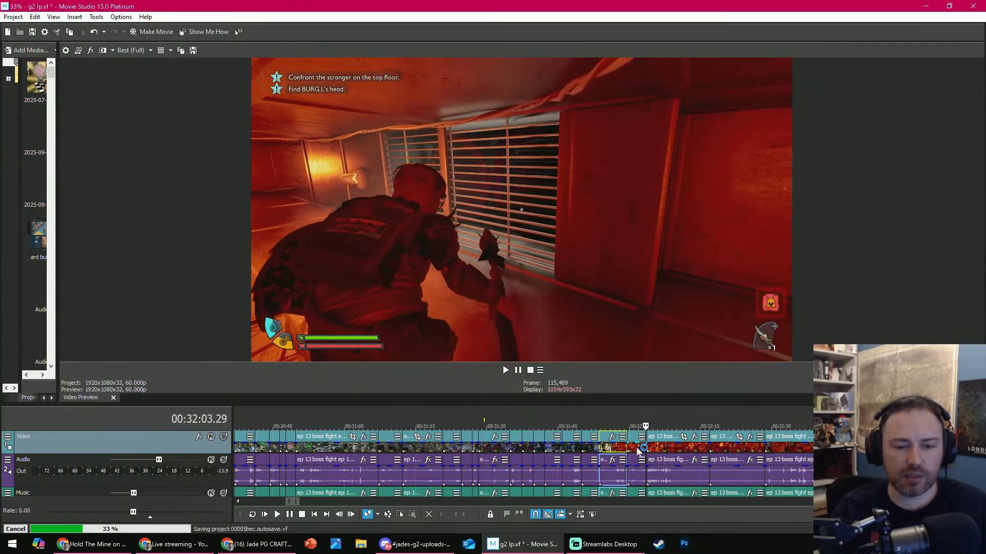
left_click(637, 448)
left_click(429, 515)
- Play the vent fight, trim its clip's end at 00:32:16.12 and delete the clips that follow up to about 00:32:55
key("space")
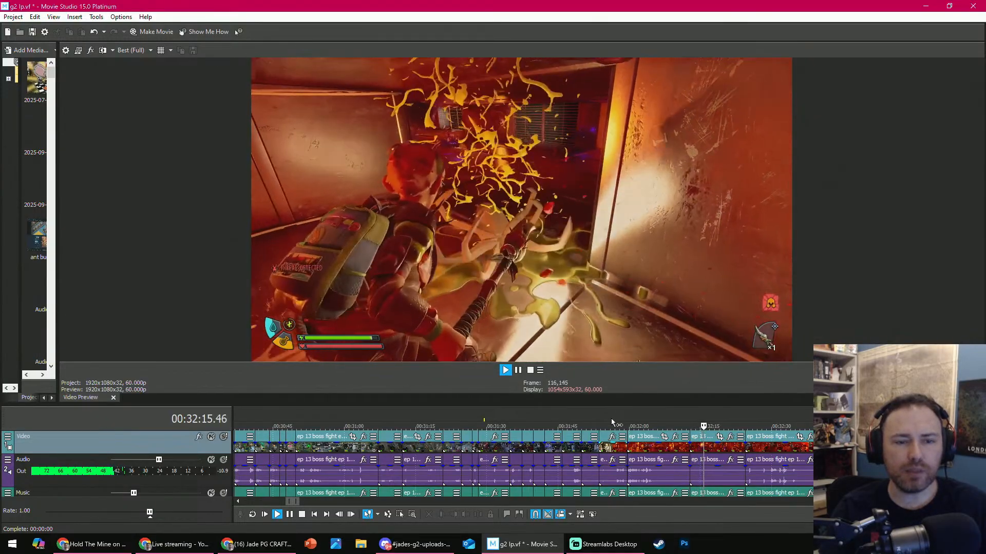
key("Return")
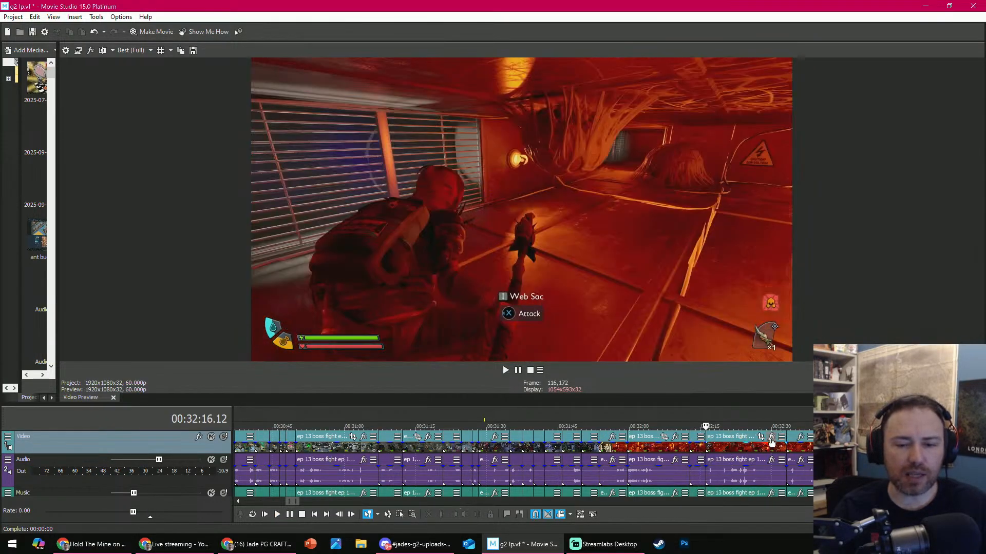
scroll(682, 448, "down", 3)
left_click(622, 448)
left_click(684, 479, "shift")
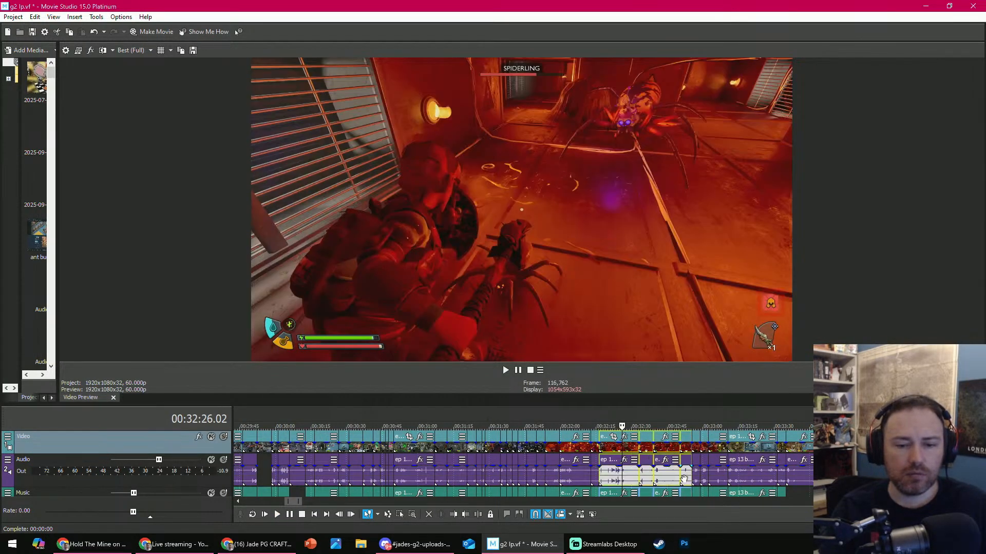
left_click(429, 515)
- Play the vent footage up to about 00:32:19 and delete the short clip that follows
key("Return")
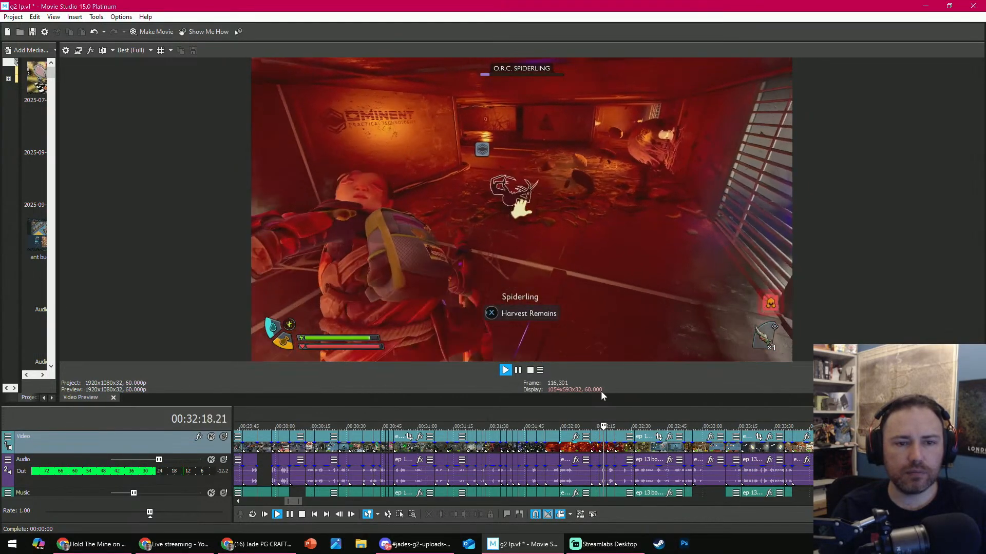
key("Return")
scroll(655, 433, "up", 4)
key("Return")
key("Return")
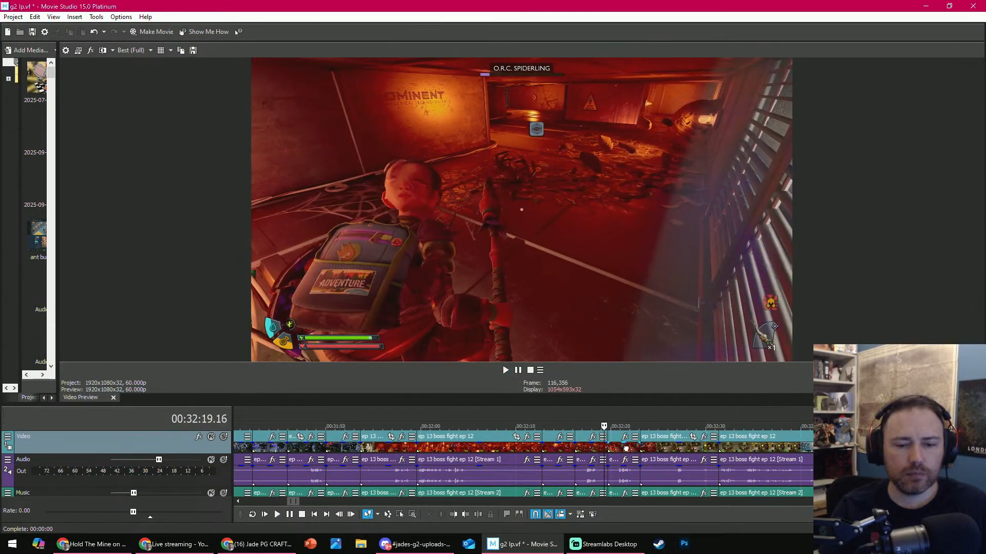
left_click(626, 449)
left_click(429, 515)
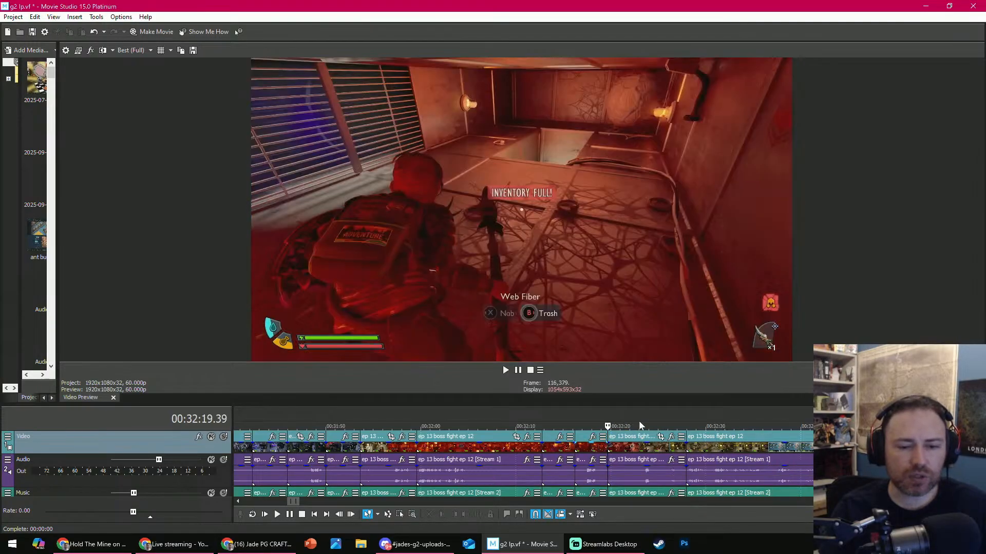
- Trim the clip's end at 00:32:24.22, then delete the facility and inventory clip that follows it
key("Return")
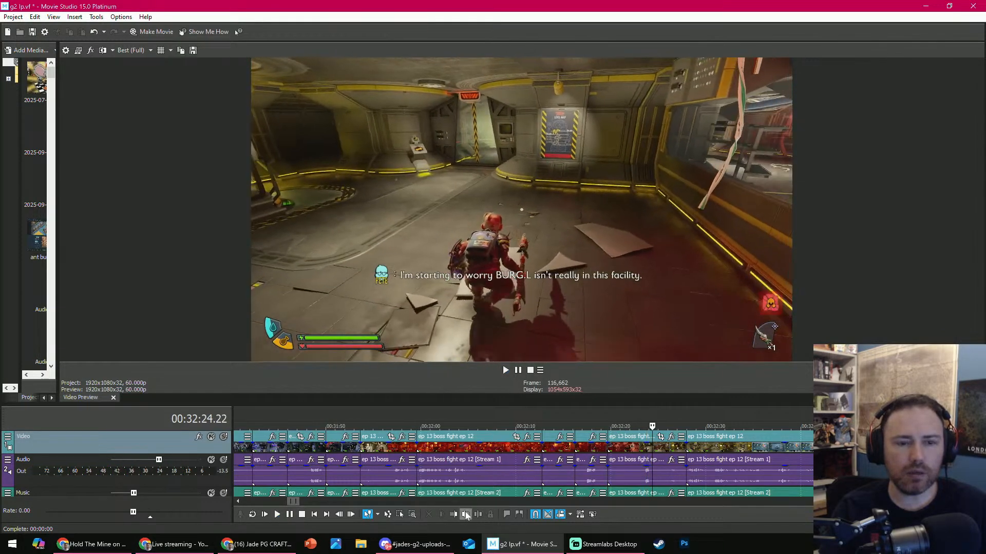
scroll(656, 429, "down", 3)
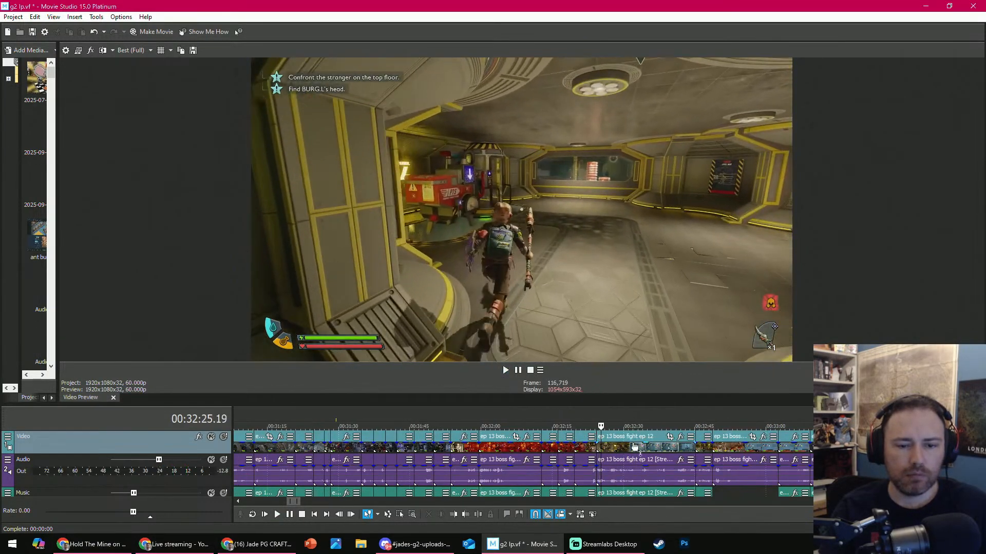
left_click(635, 442)
scroll(662, 437, "down", 2)
left_click_drag(661, 421, 619, 425)
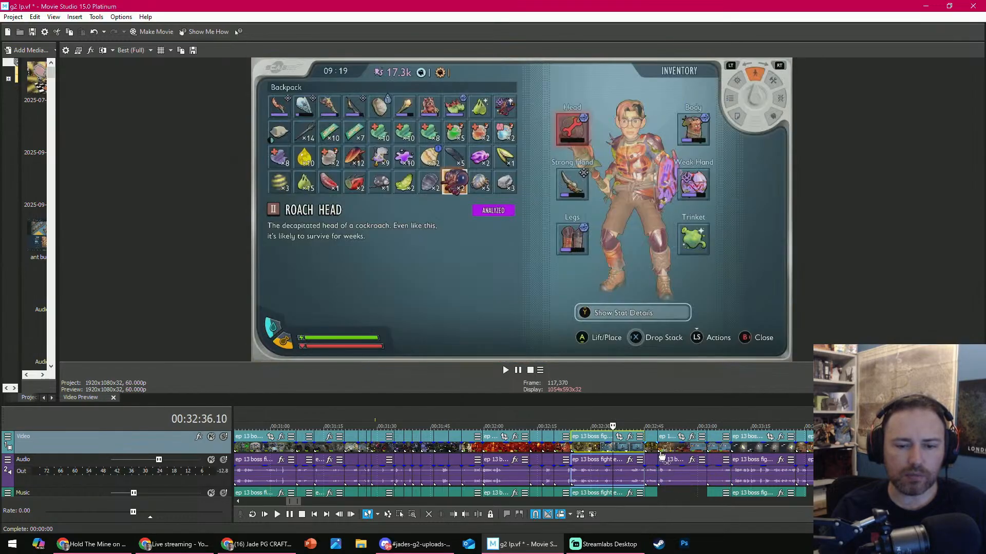
left_click(428, 515)
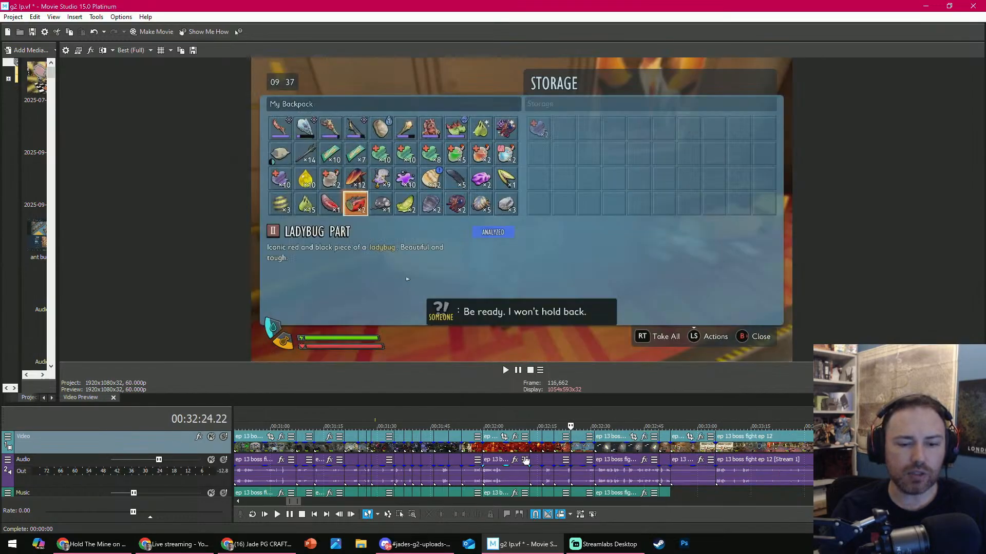
- Play the storage and confidential report footage and delete its clips from 00:32:24.22 to about 00:32:49
key("space")
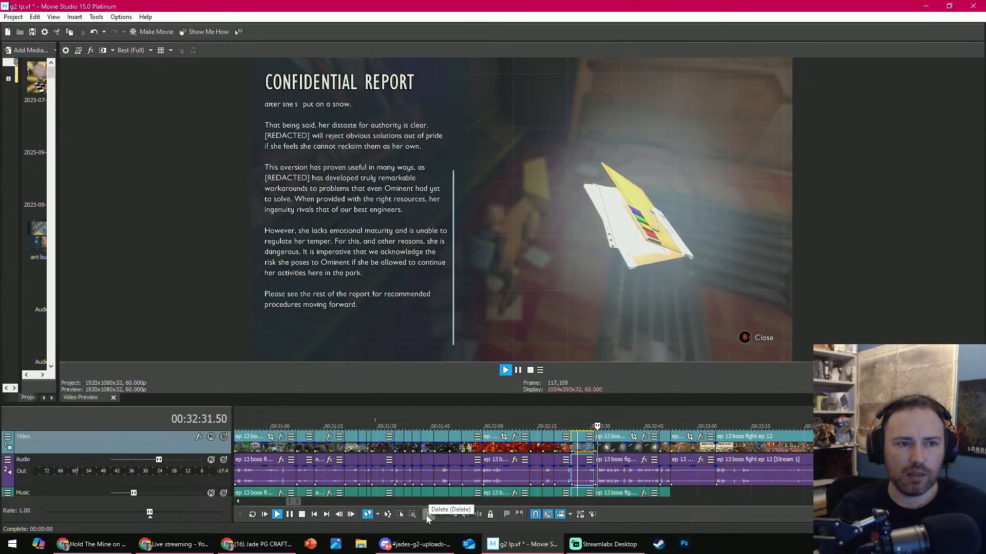
left_click(641, 471)
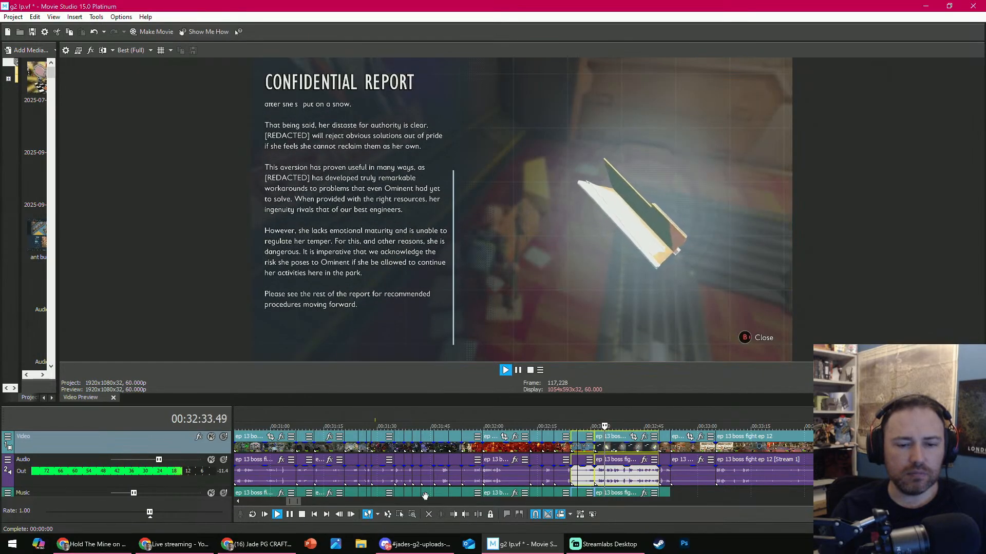
key("space")
key("Delete")
- Play on from 00:32:24 and delete the short clip that shows the paused game menu
key("space")
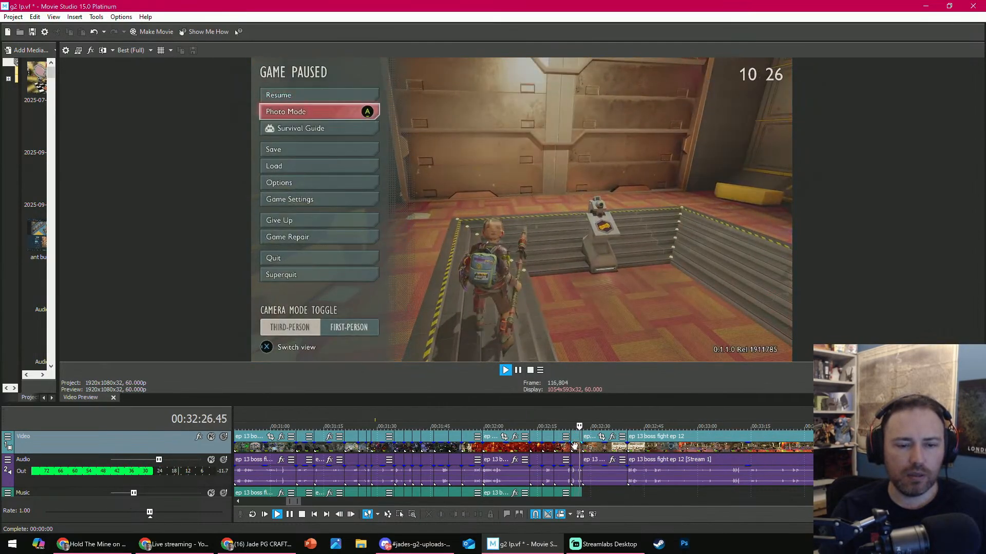
left_click(575, 449)
key("space")
left_click(429, 514)
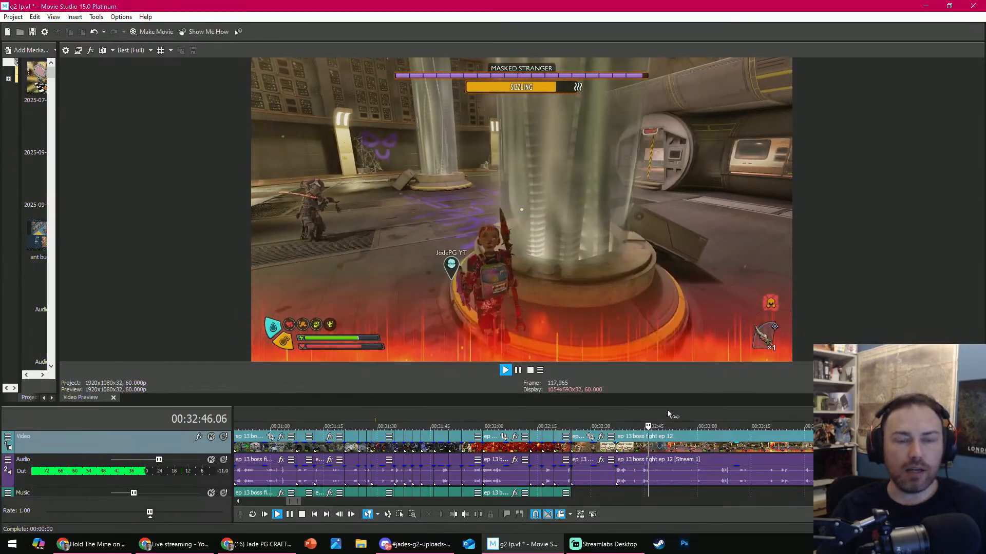
- Review the Masked Stranger fight, split its clip at about 00:32:46 and trim away the footage up to 00:33:28.13
scroll(669, 427, "down", 4)
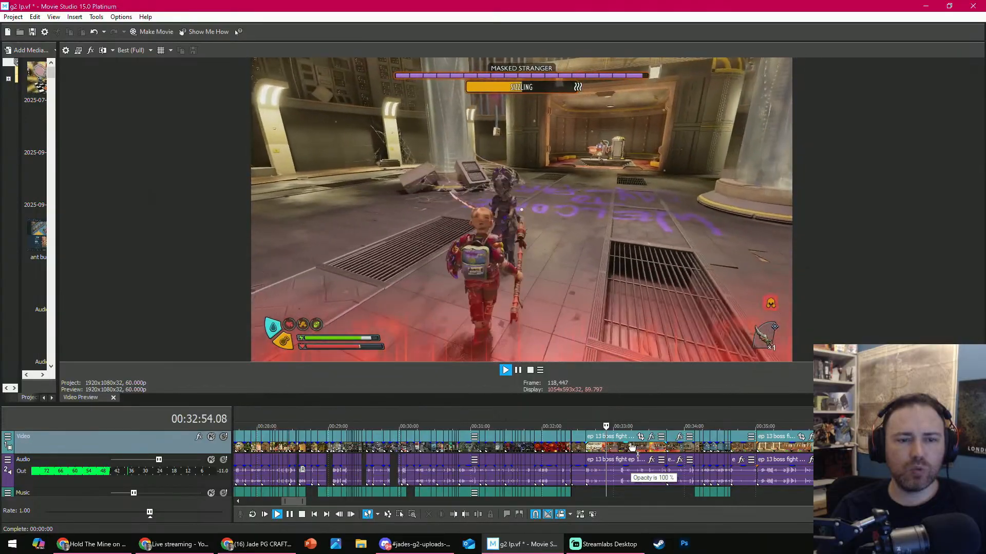
scroll(620, 449, "up", 3)
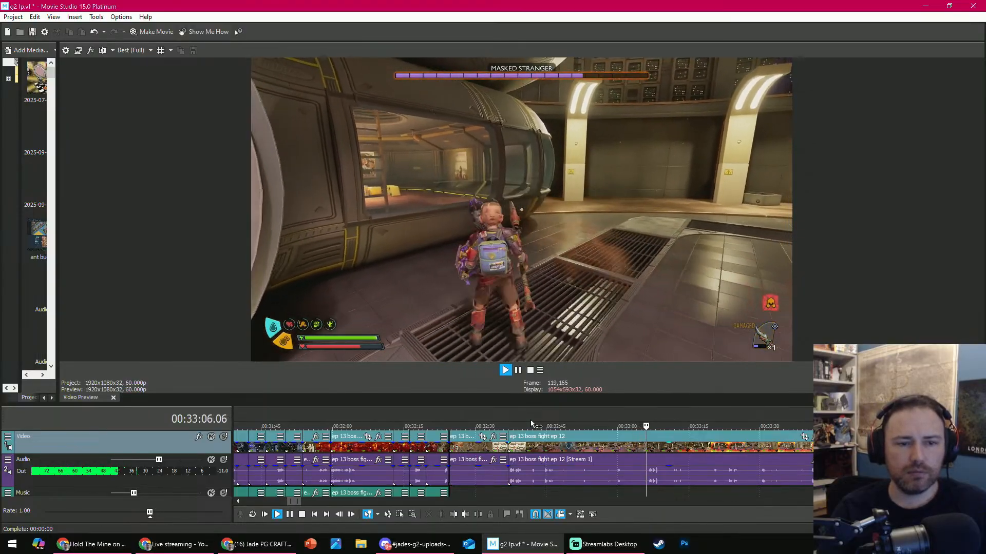
key("space")
left_click(514, 425)
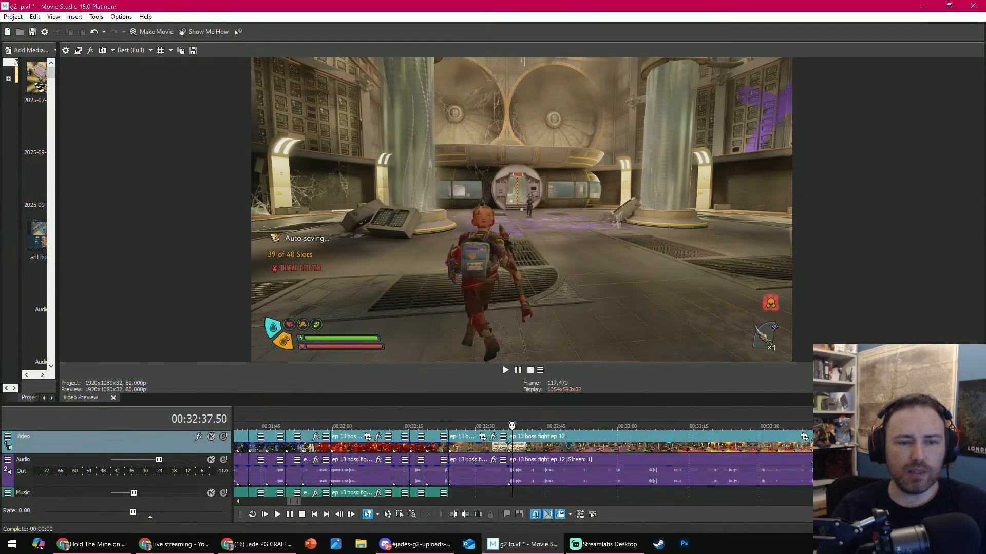
left_click_drag(512, 426, 533, 419)
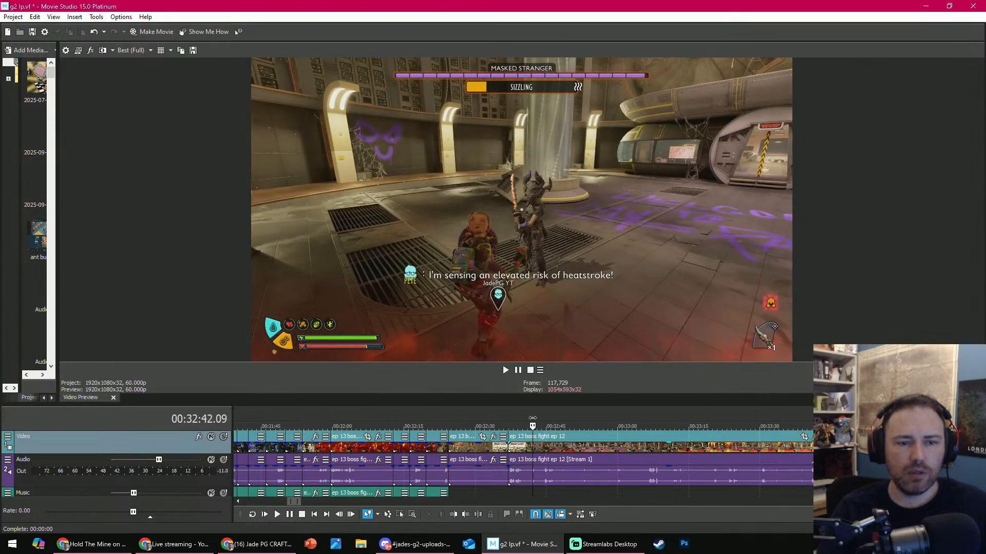
key("space")
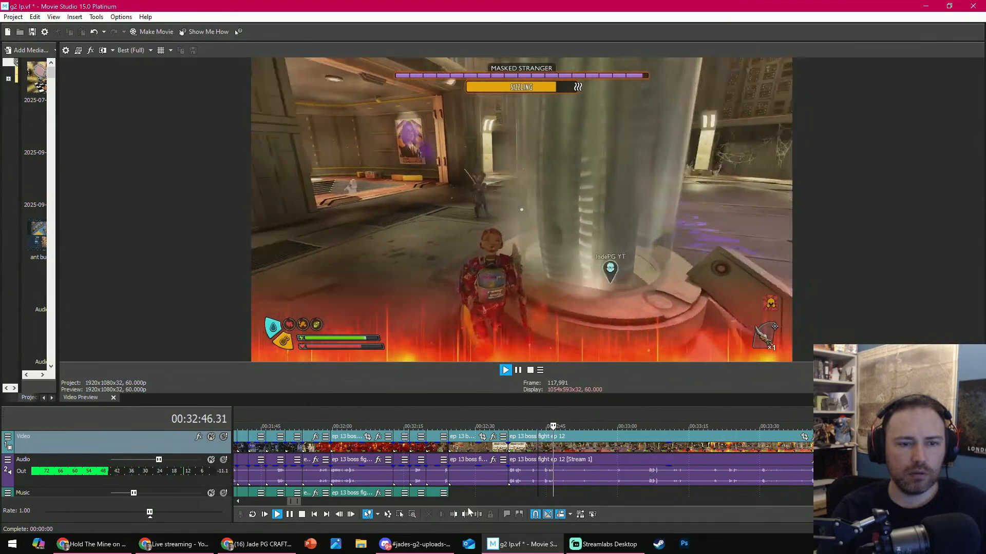
key("Return")
left_click(476, 515)
left_click_drag(670, 424, 751, 425)
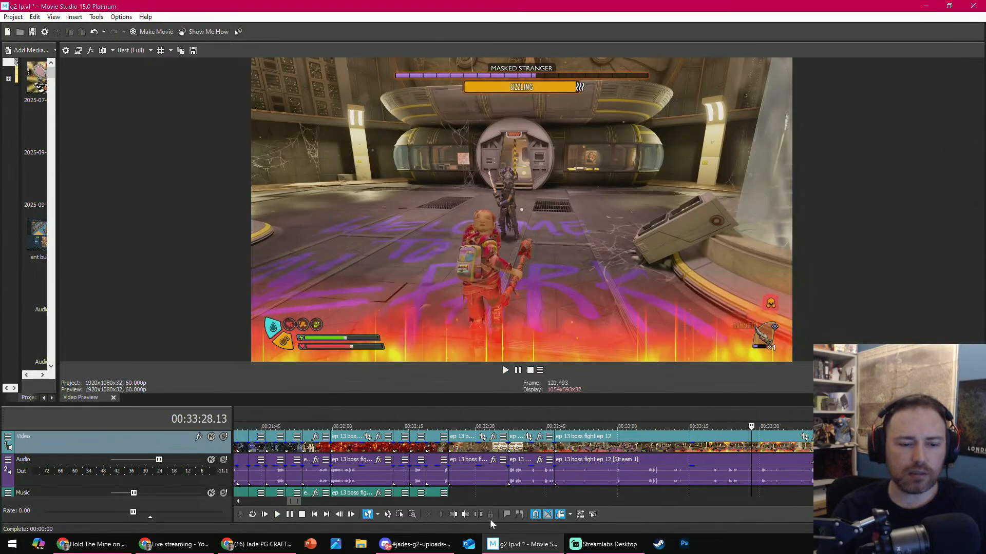
left_click(453, 514)
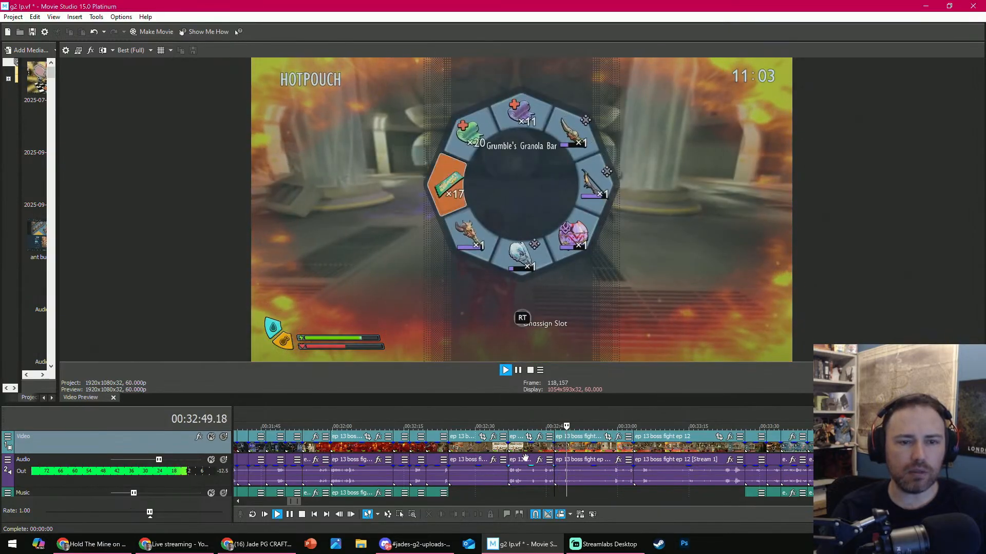
- Play the Masked Stranger scan footage and trim its clip's end at 00:32:54.51
key("Return")
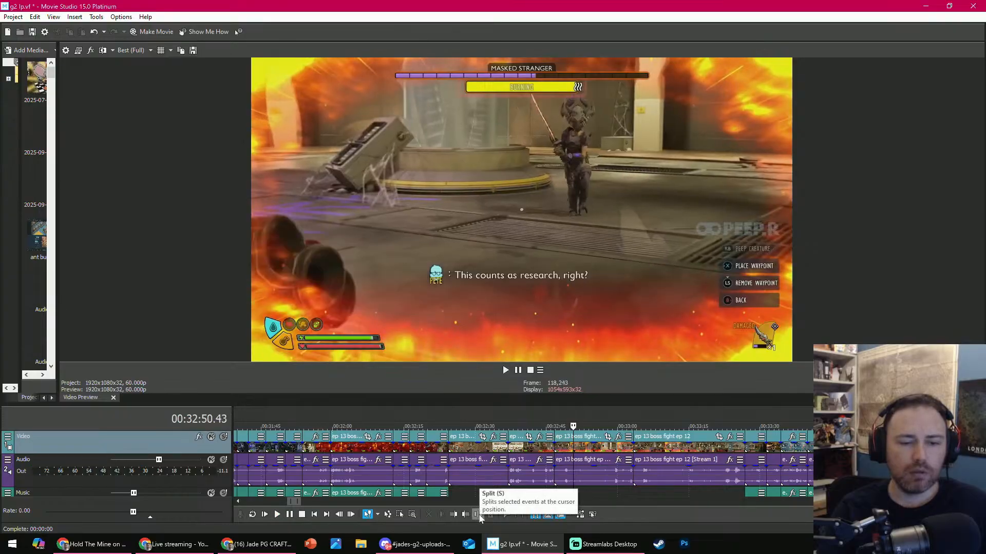
key("Return")
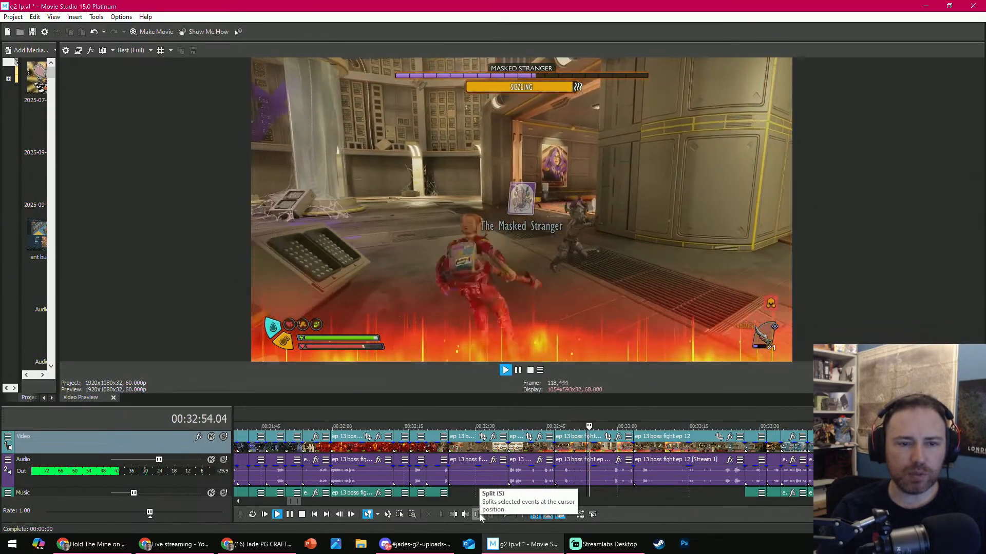
left_click(464, 515)
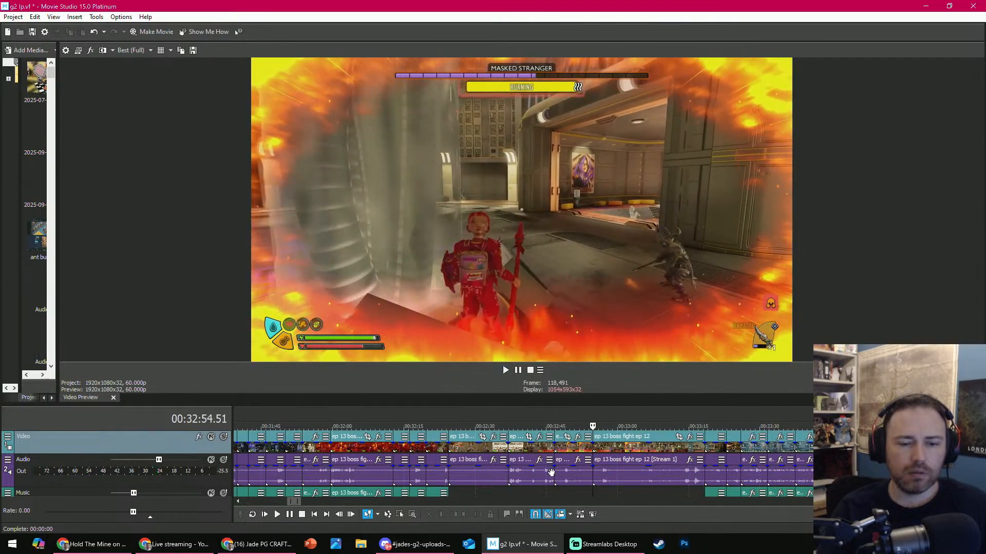
- Play the fight through to the death screen and trim that clip's end at 00:33:20.00
key("space")
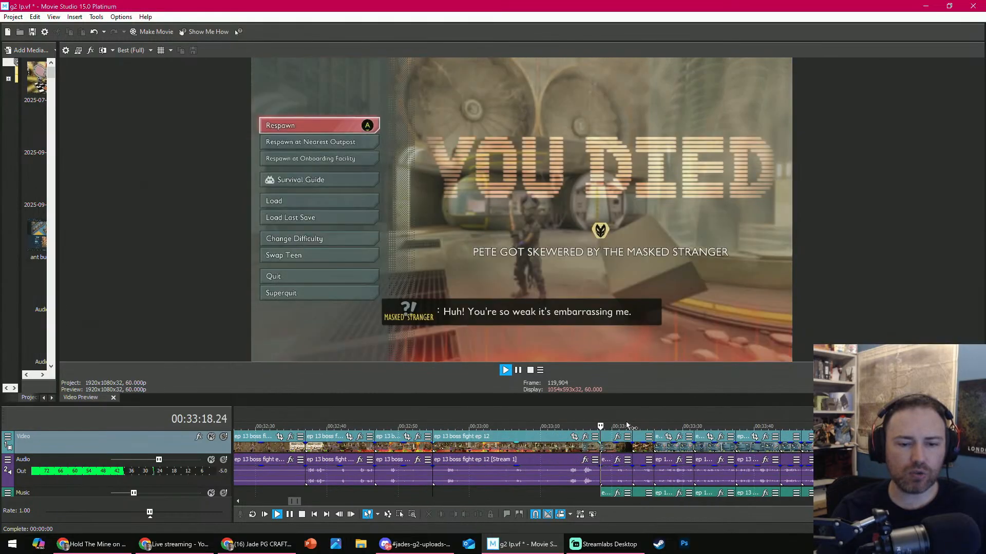
key("Return")
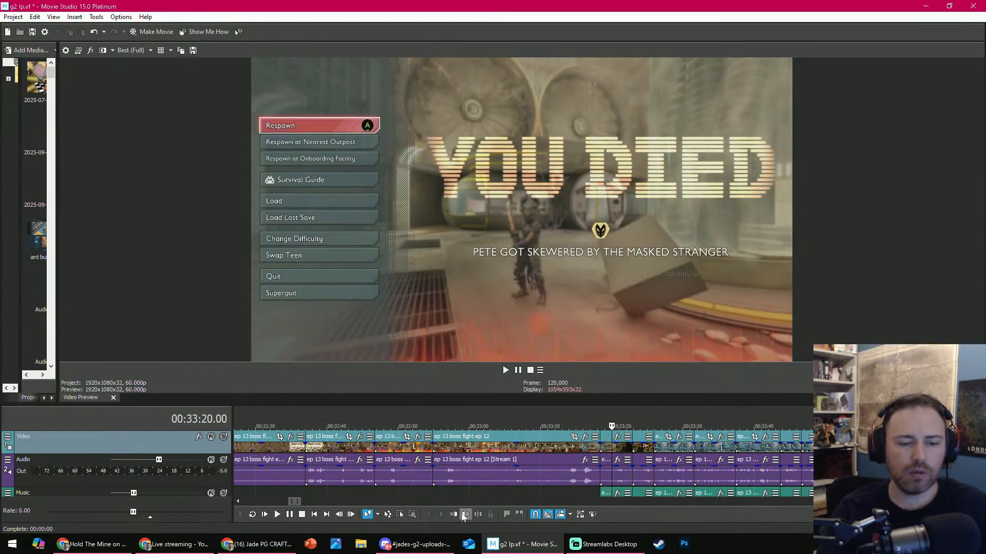
left_click(465, 515)
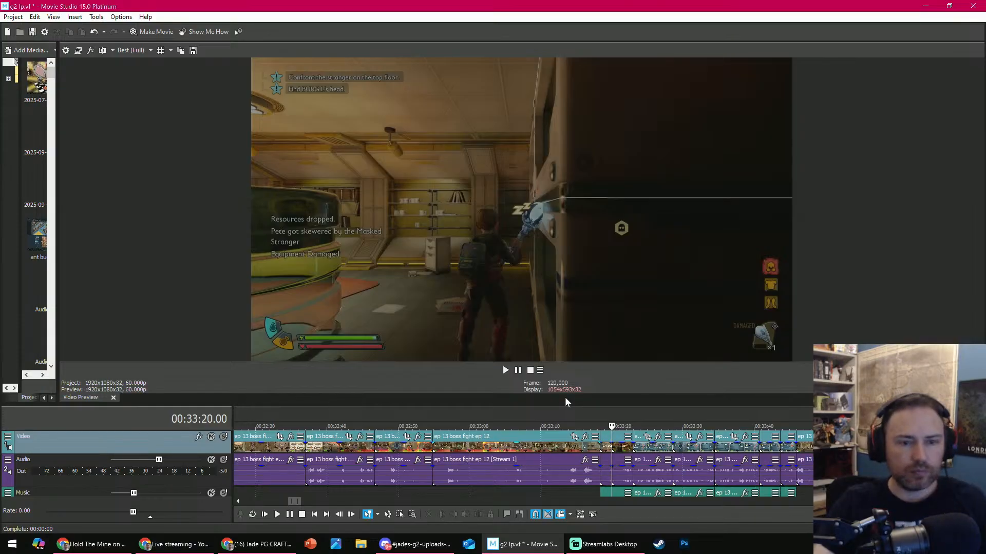
- Review the respawn and inventory footage and delete its clips from 00:33:20.00 to about 00:33:45
key("space")
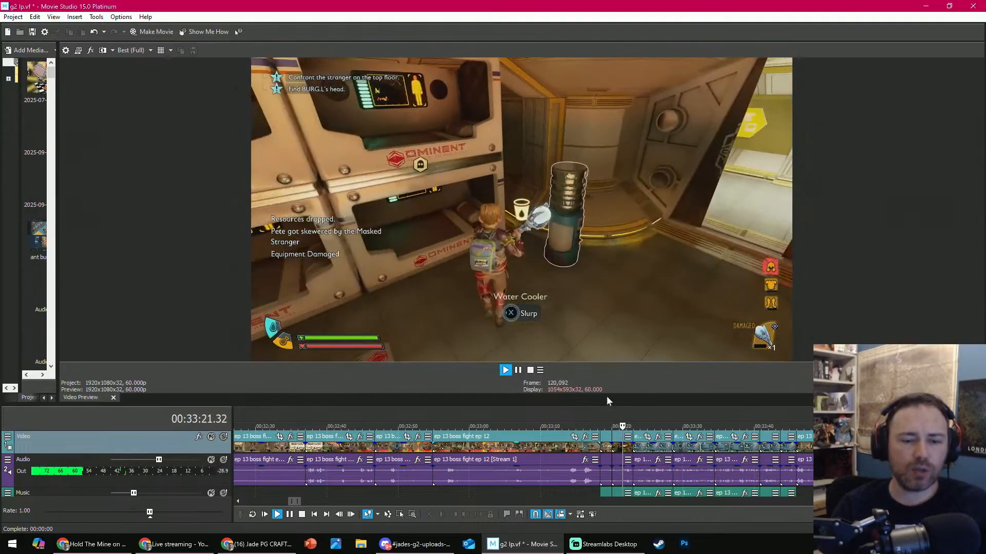
scroll(608, 443, "up", 1)
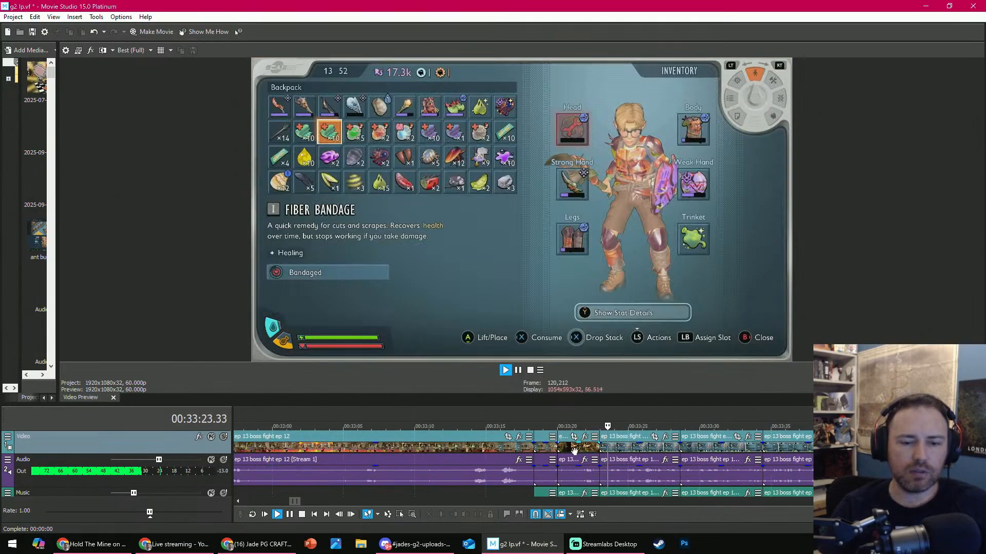
left_click(573, 451)
scroll(606, 455, "down", 2)
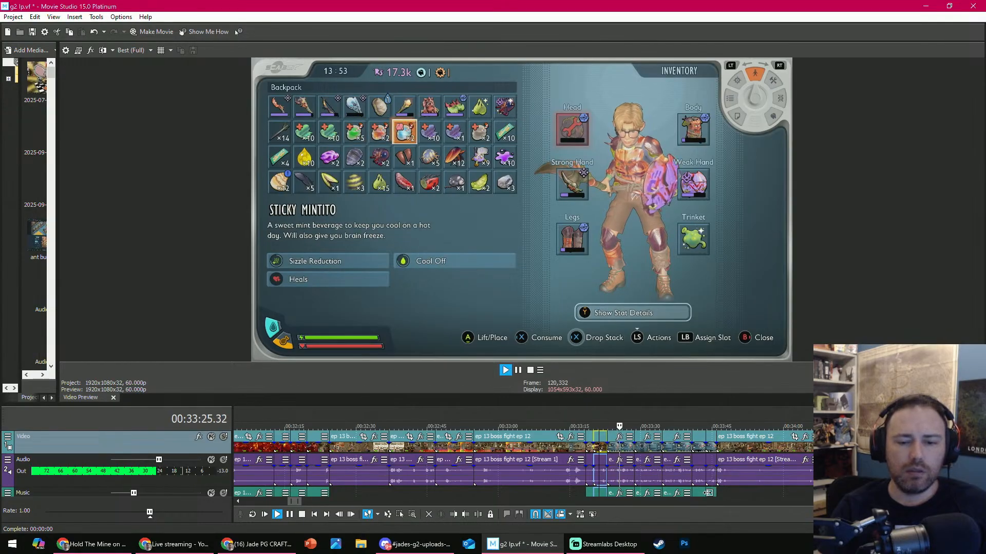
left_click(708, 474, "shift")
key("Return")
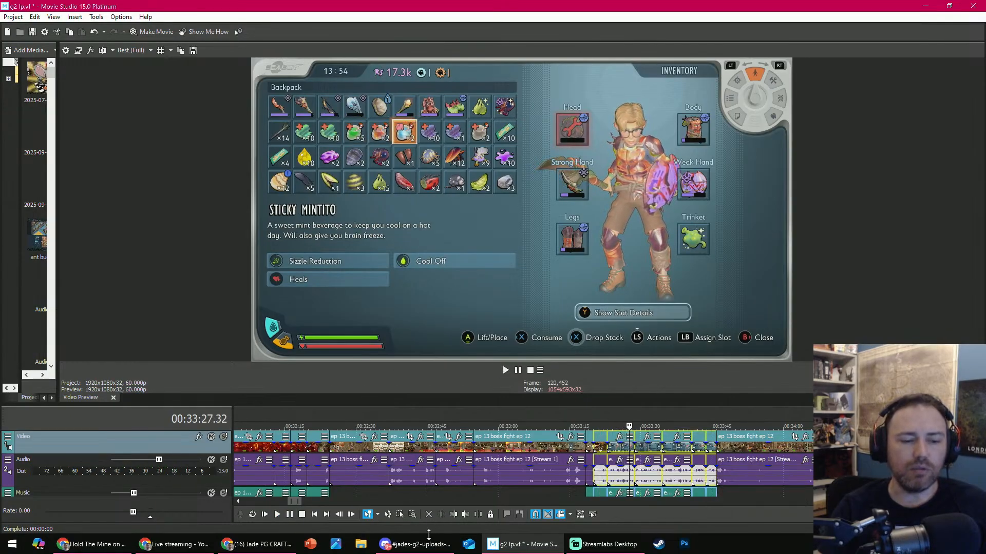
left_click(429, 518)
key("space")
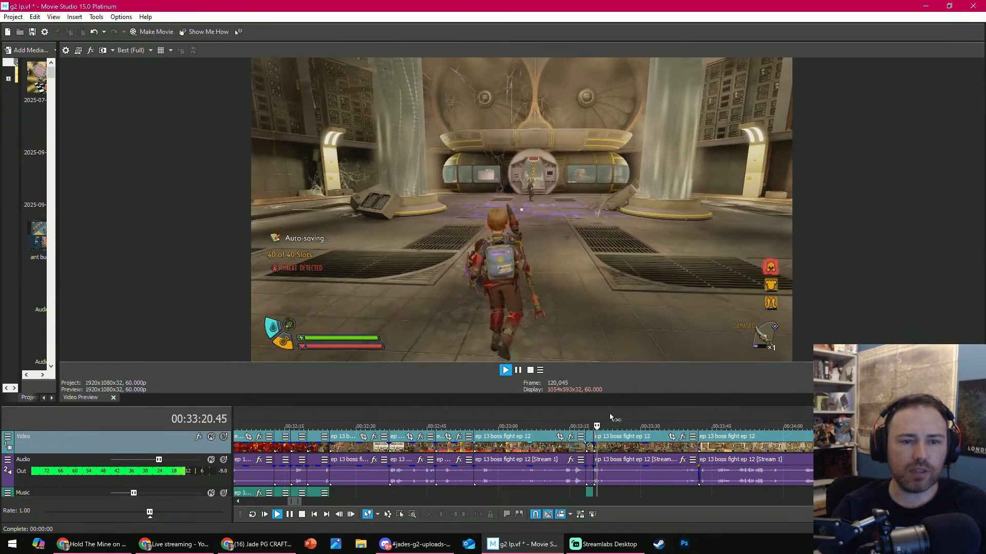
- Trim the start of the Masked Stranger rematch clip at 00:33:20.00 and its end at about 00:33:27
key("Return")
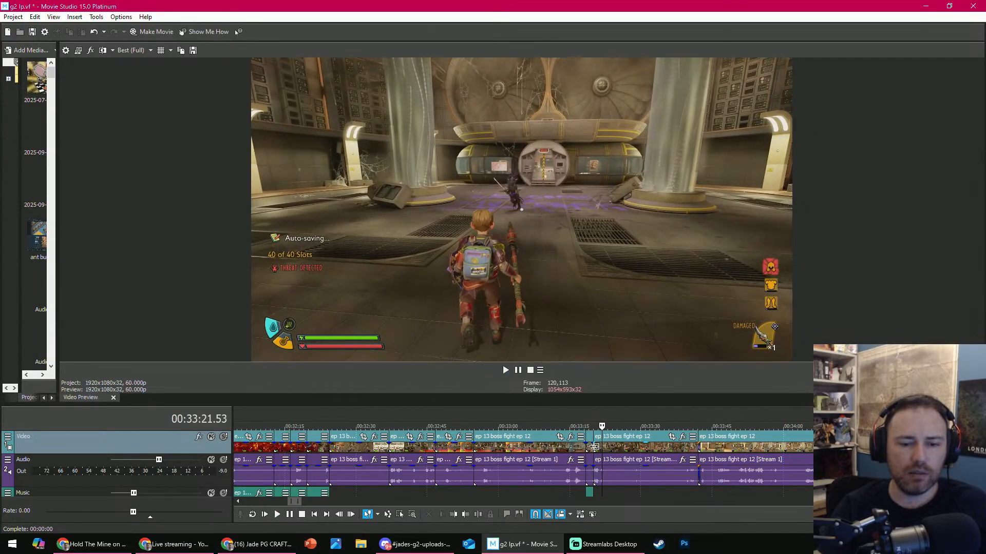
left_click_drag(594, 447, 626, 447)
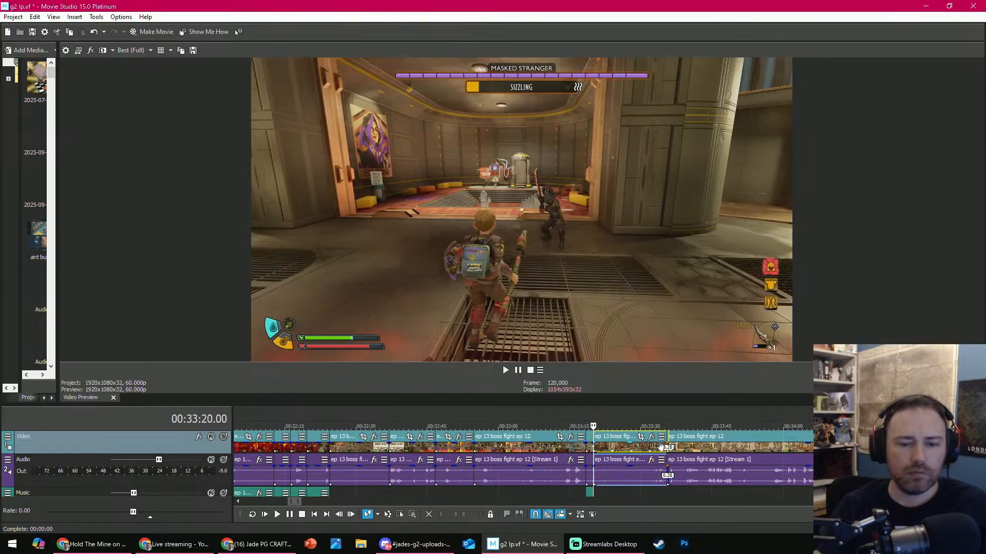
key("space")
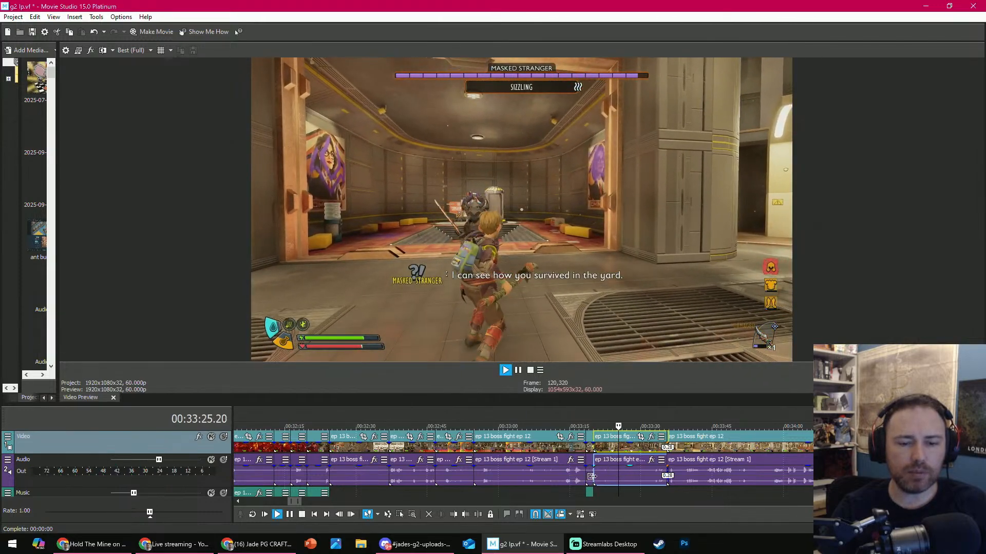
left_click(463, 515)
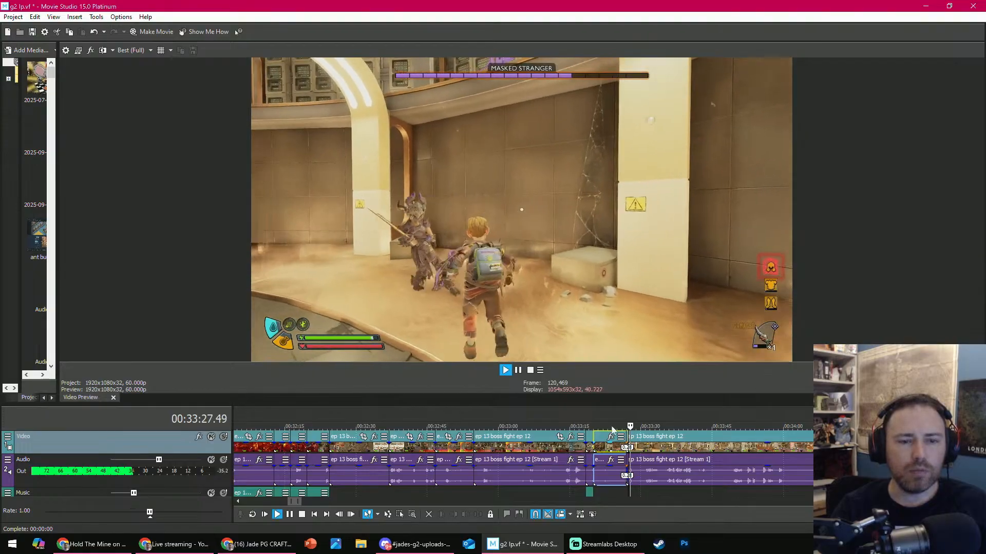
- Play the Masked Stranger rematch footage and split its clip at 00:33:48.22
scroll(616, 425, "down", 3)
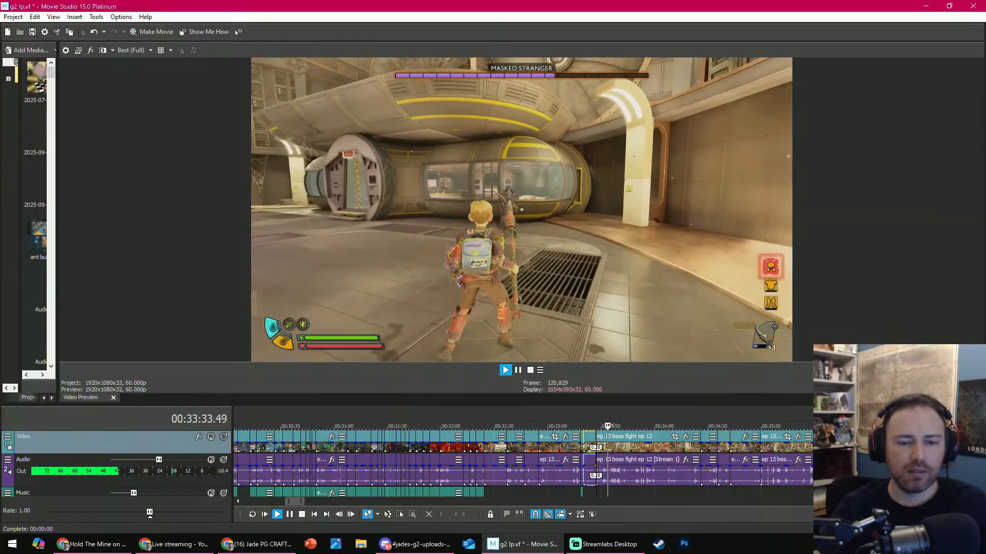
left_click(610, 491)
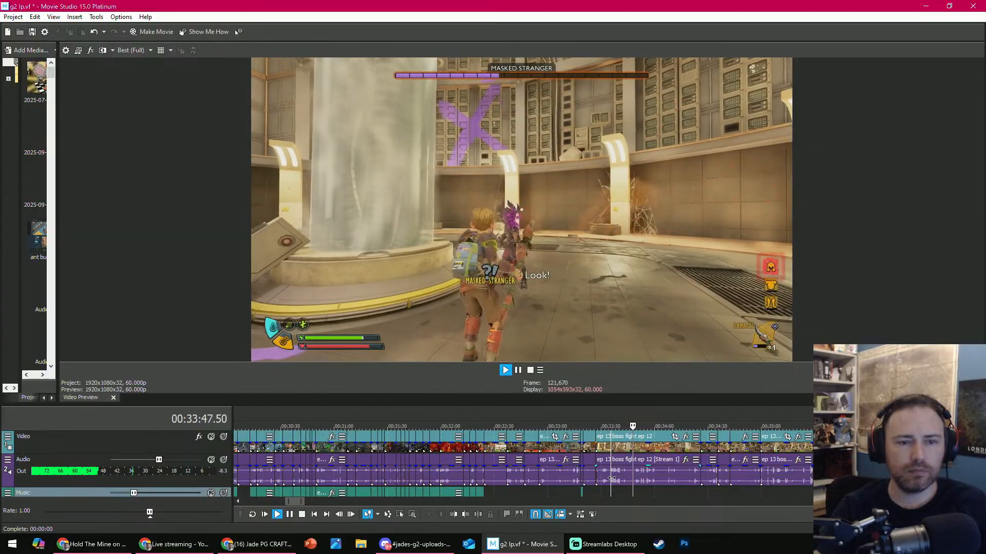
key("space")
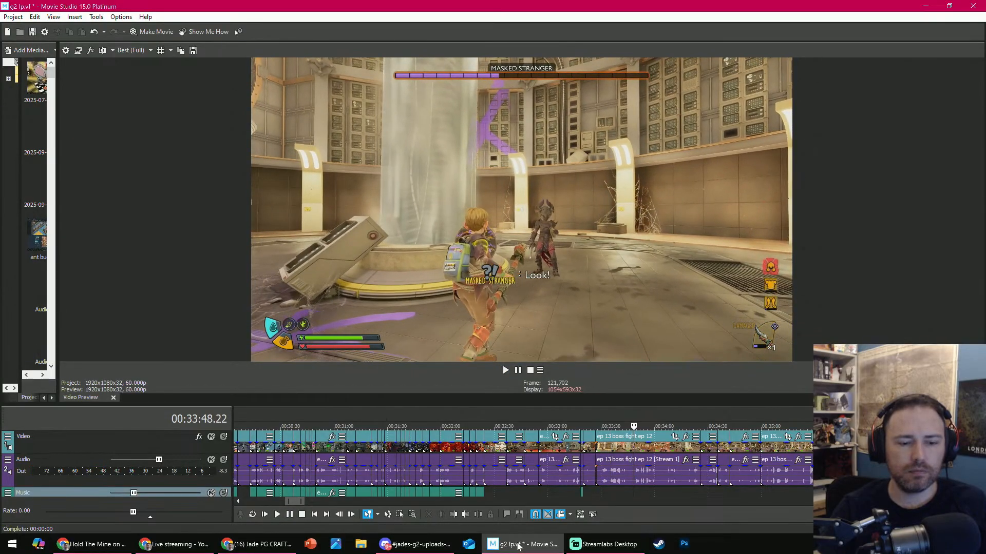
left_click(483, 516)
- Split the Masked Stranger fight clip at 00:34:01.25 and delete the remainder after the cut
key("space")
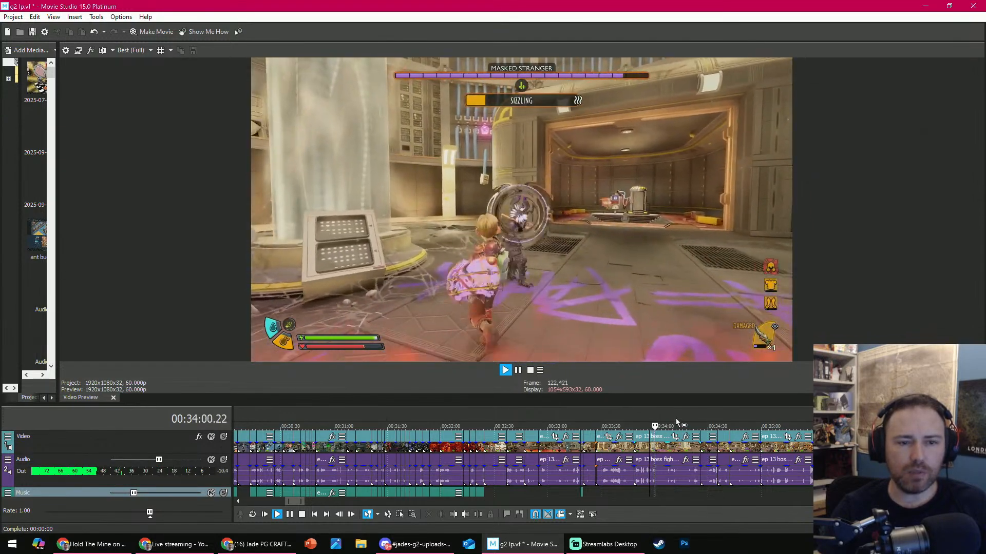
key("space")
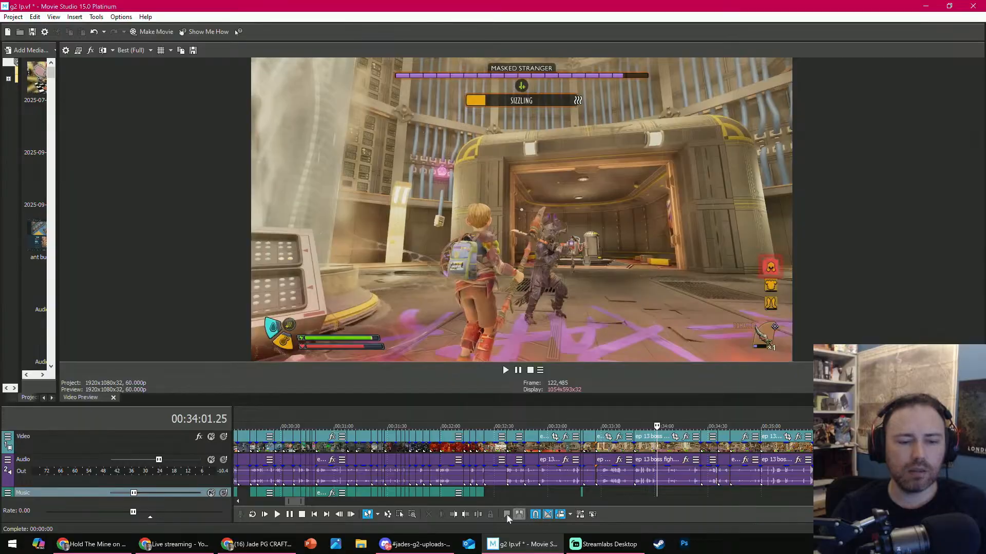
left_click(478, 515)
left_click(676, 447)
left_click(428, 515)
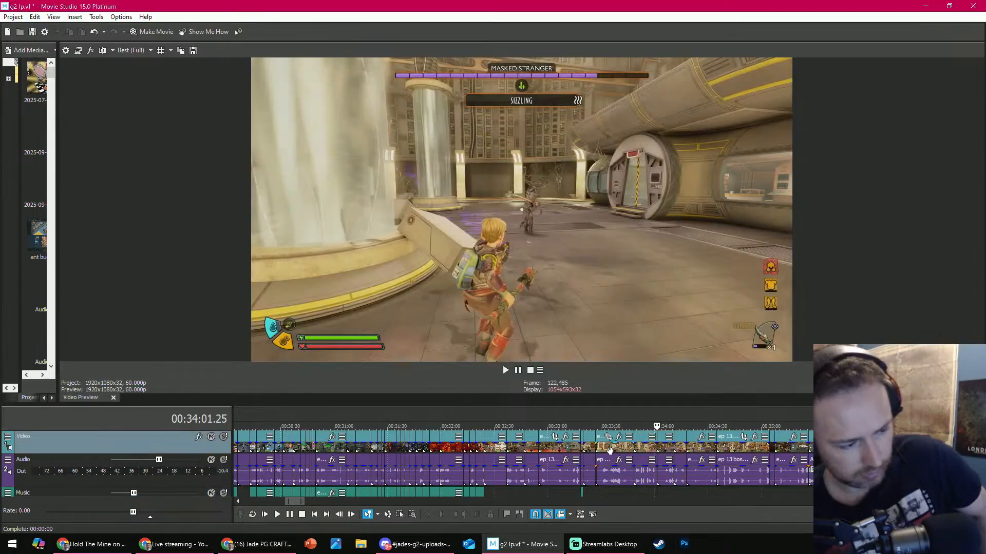
- Review the fight past 00:34:01.25 and delete the short clip that starts at about 00:34:10
key("space")
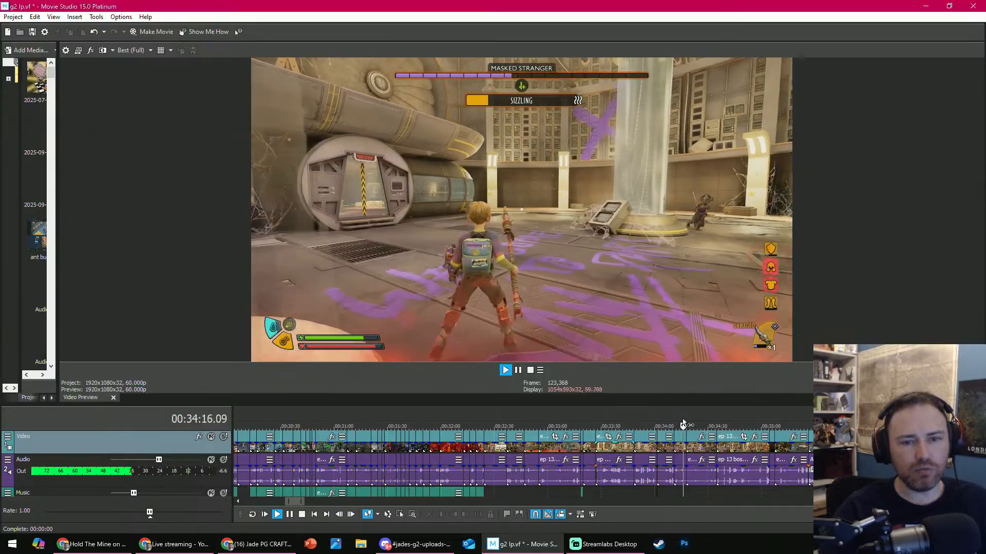
left_click(673, 445)
key("space")
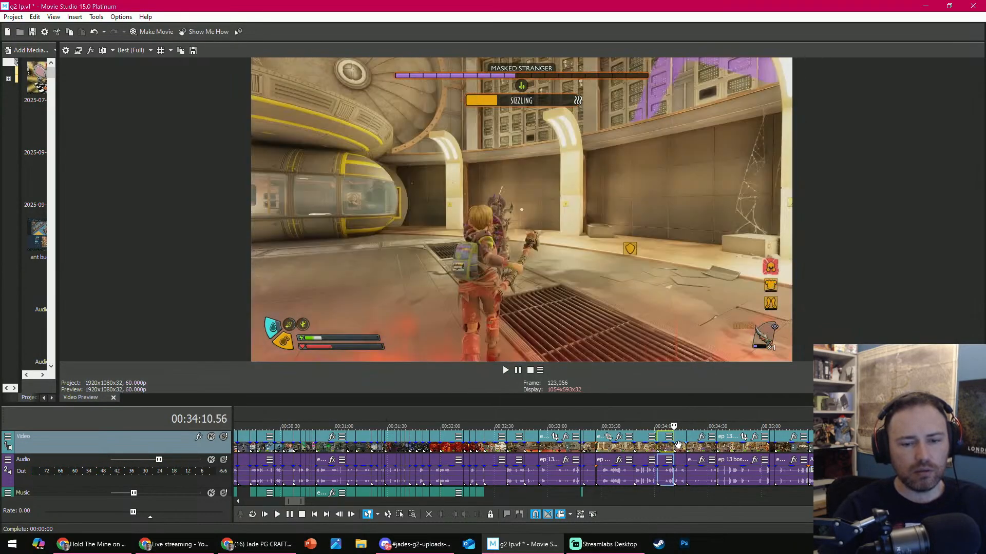
left_click(678, 446)
left_click(429, 515)
- Play the following fight clip and trim its end at 00:34:18.12
key("space")
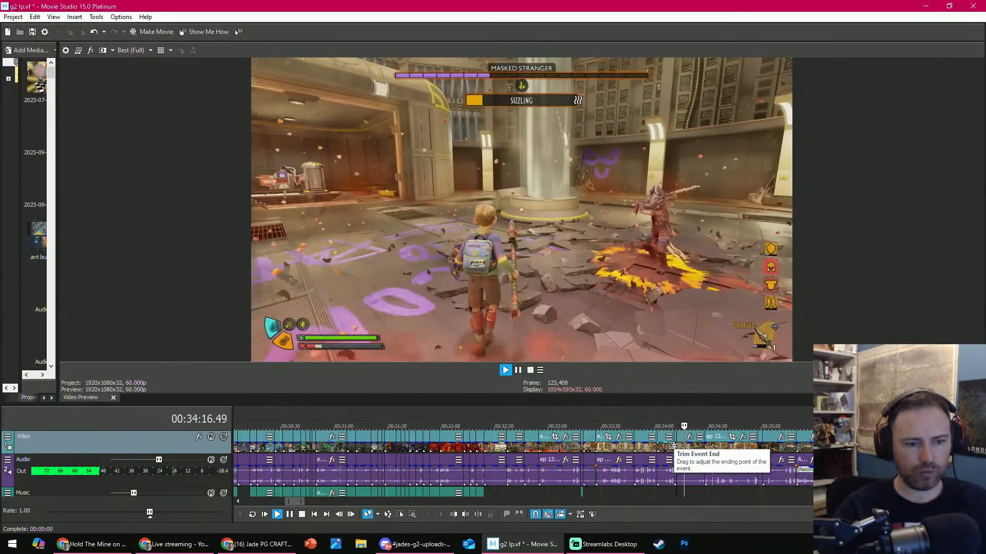
key("space")
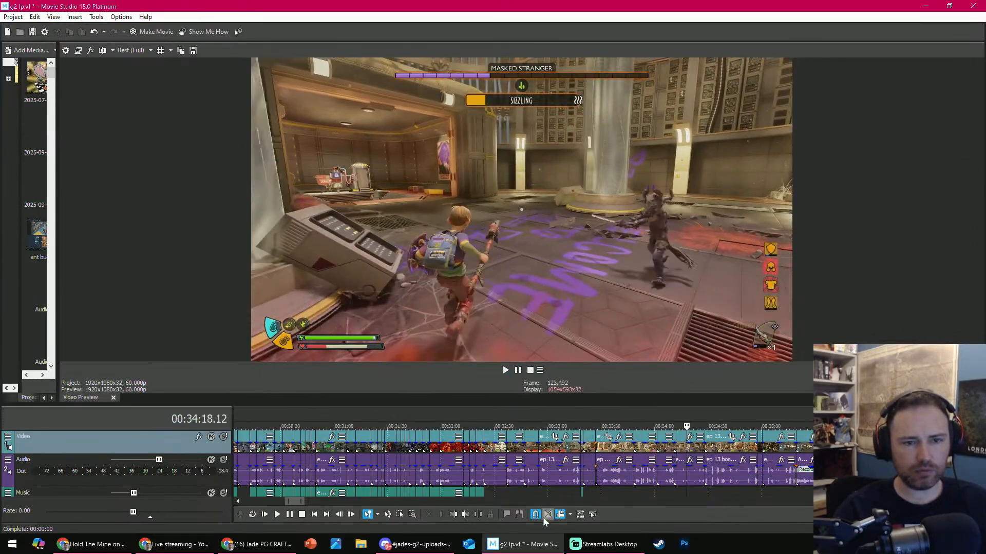
left_click(471, 514)
- Play into the Bandit spider fight and split its clip at 00:34:31.53
key("space")
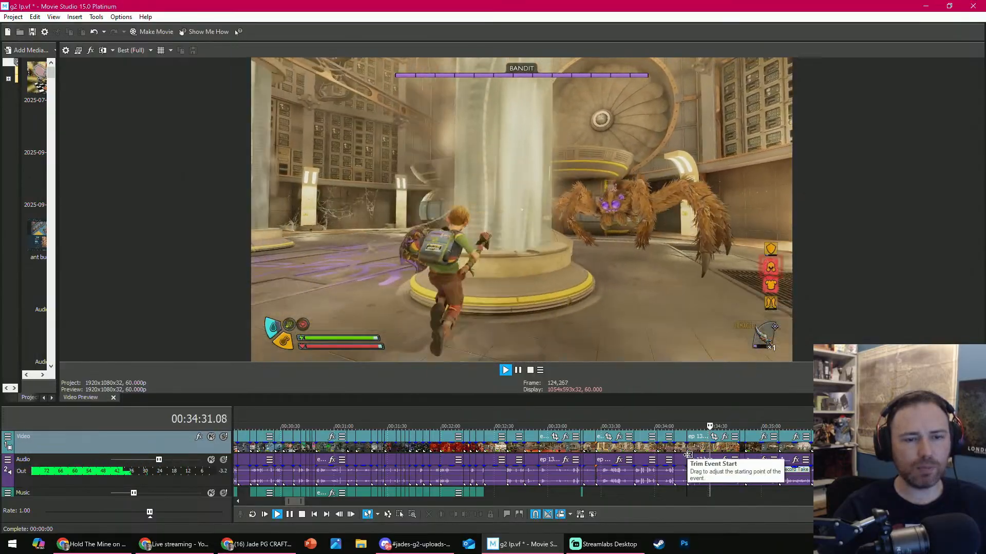
key("Return")
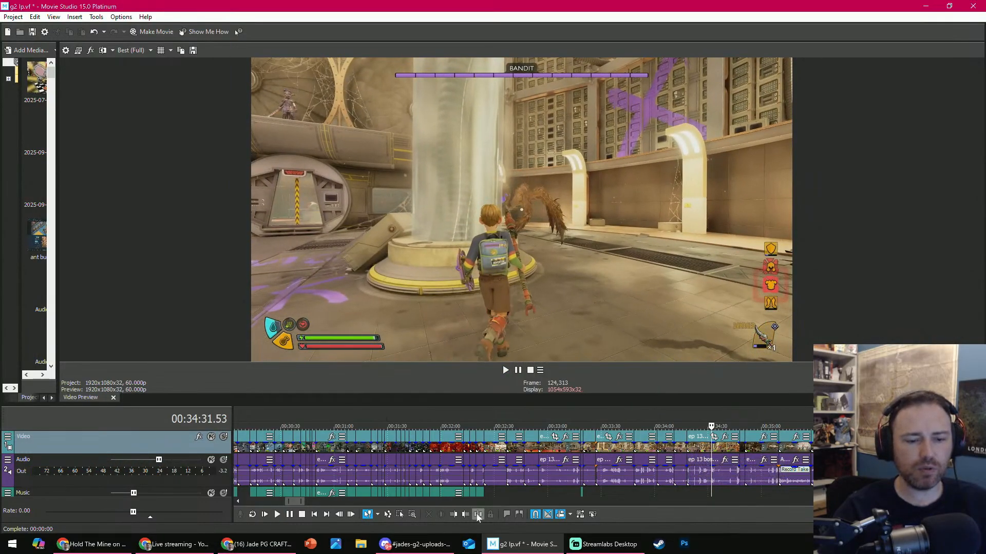
scroll(643, 451, "up", 3)
scroll(643, 450, "down", 3)
- Split the Bandit clip at 00:34:36.16 and trim the start of the remaining part at 00:34:44.48
key("space")
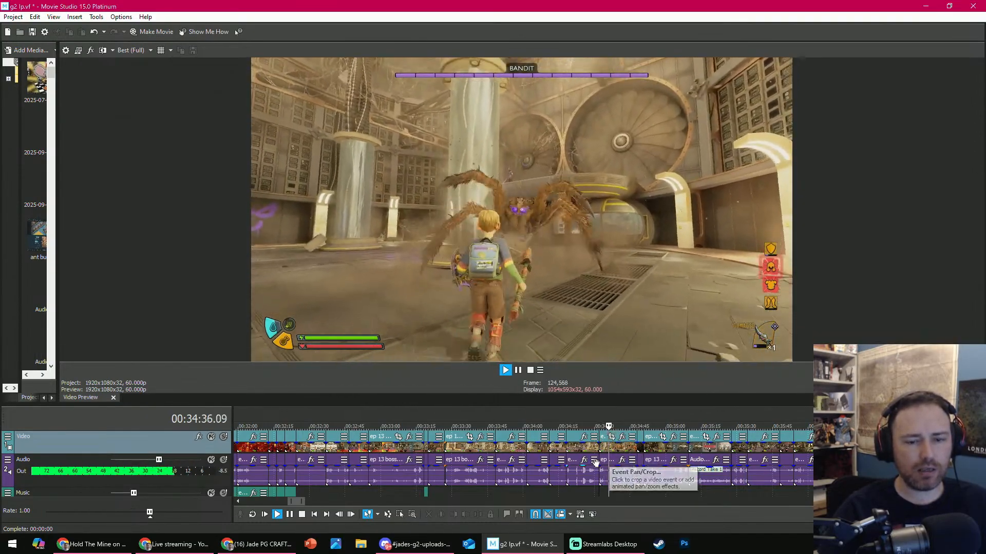
key("Return")
left_click(478, 515)
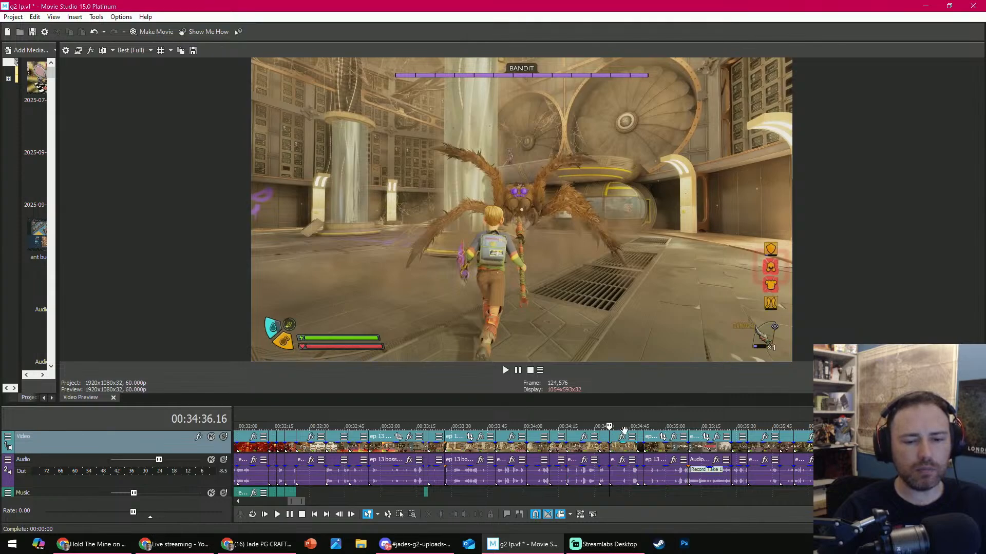
left_click(454, 515)
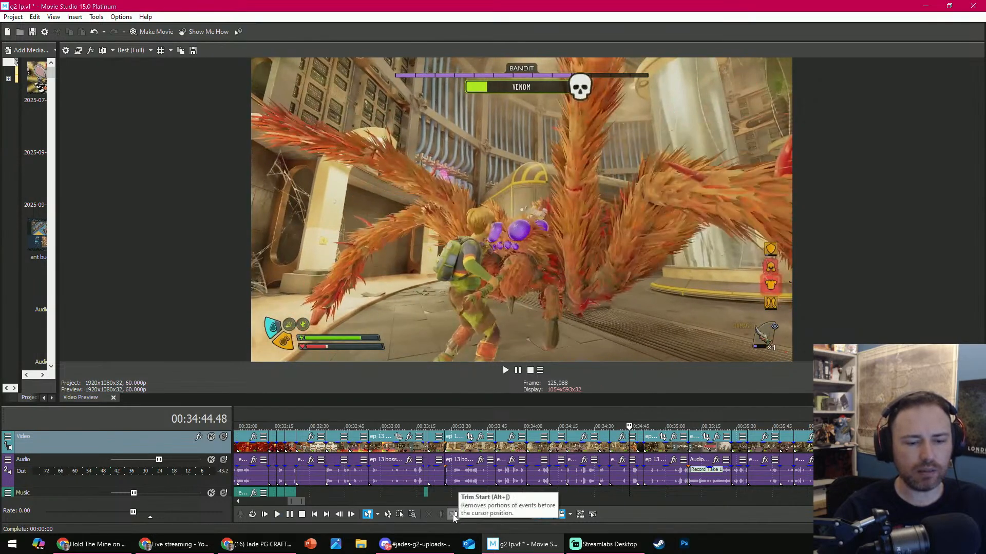
- Review the Bandit fight and venom footage and delete the death-screen clip that starts at 00:34:39.23
key("space")
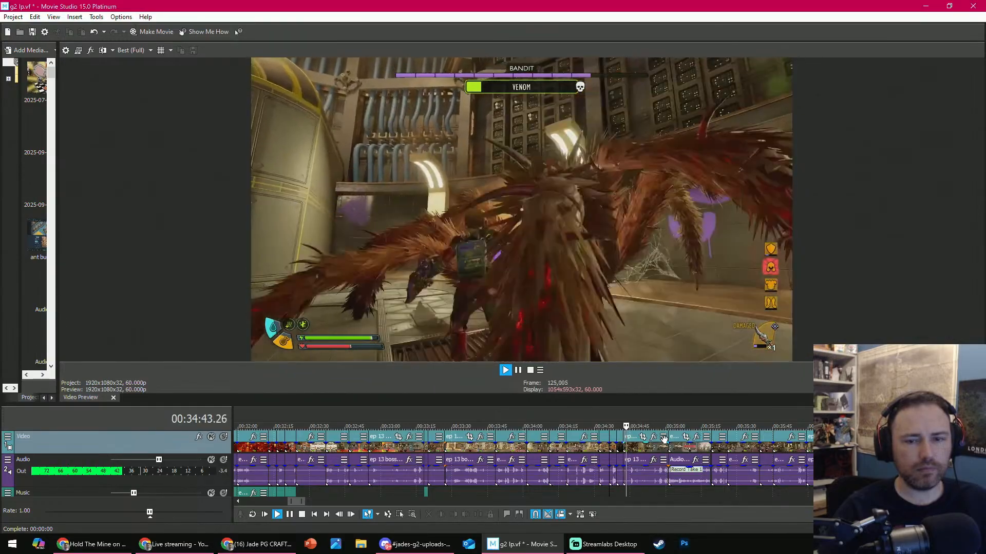
key("space")
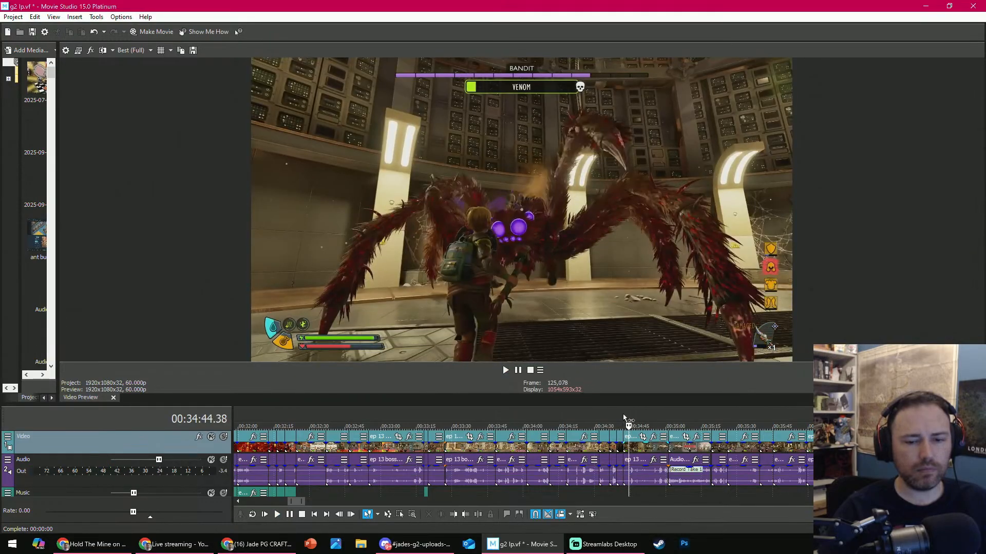
scroll(636, 426, "up", 4)
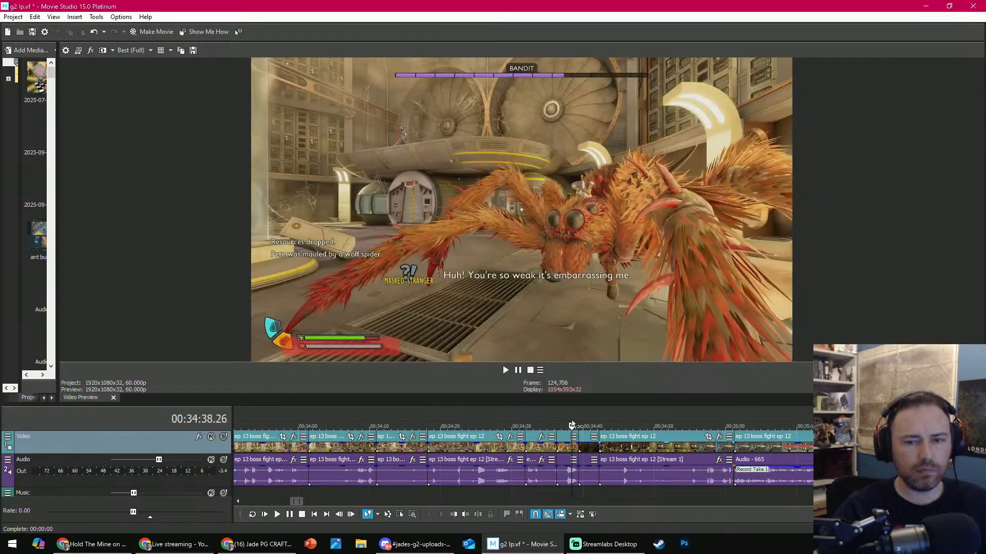
key("space")
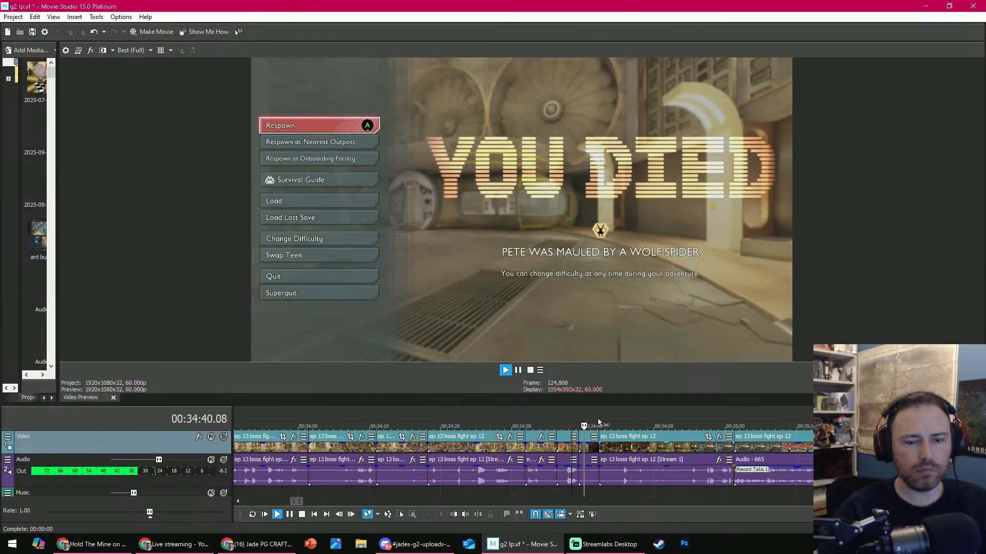
key("space")
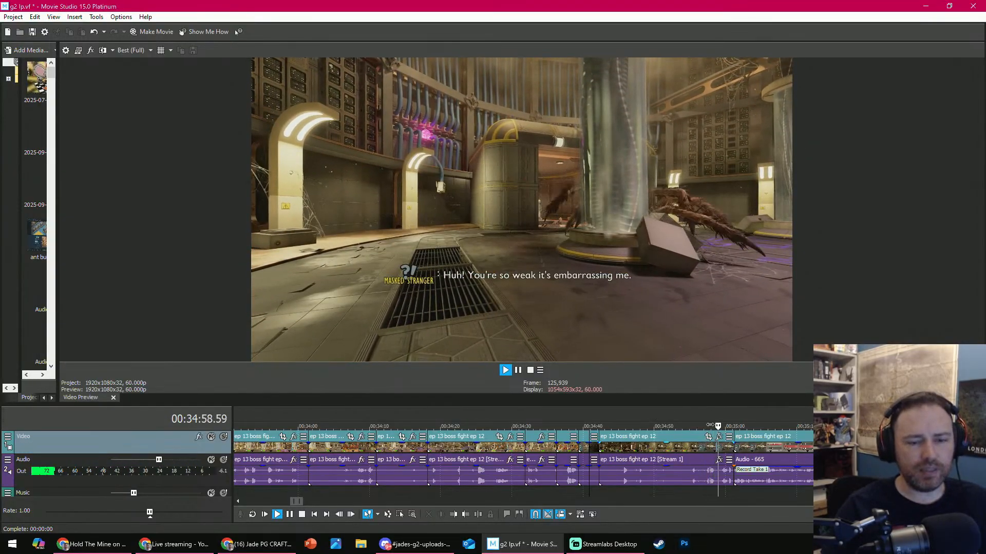
left_click_drag(710, 425, 591, 423)
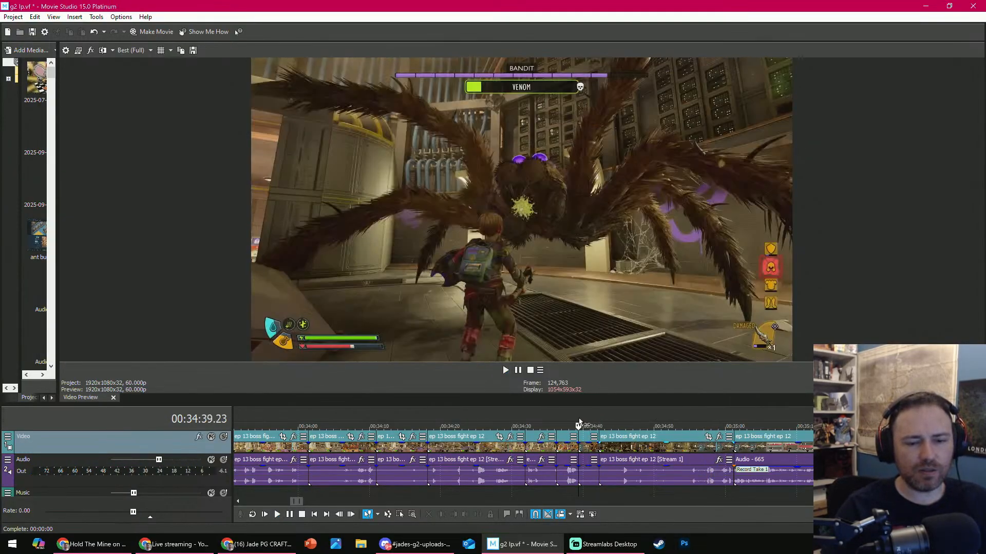
scroll(579, 426, "up", 5)
key("space")
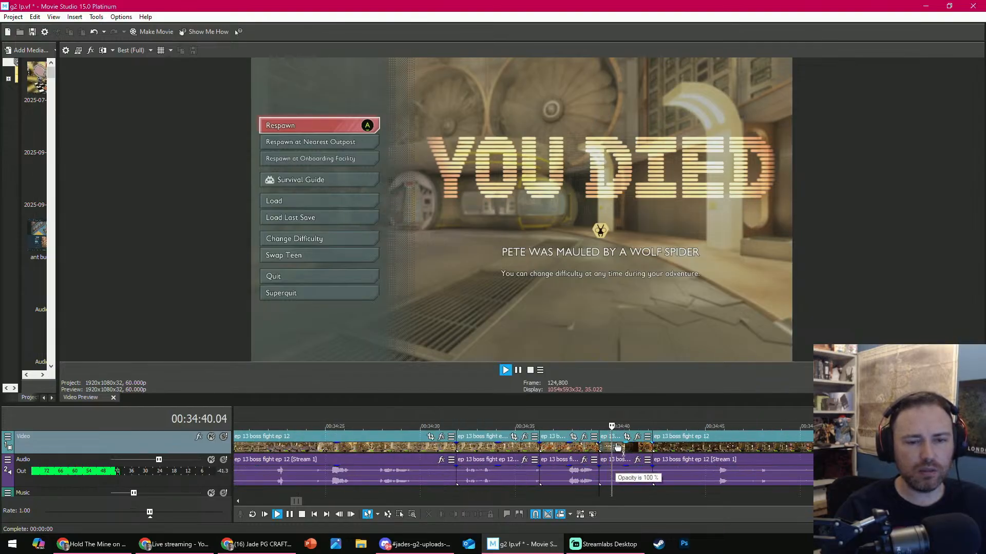
left_click(619, 448)
key("Delete")
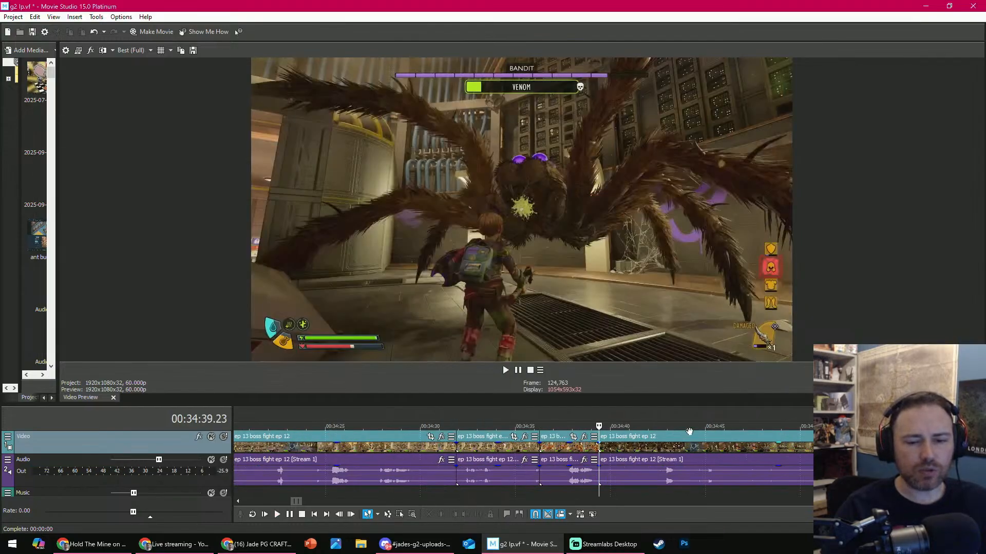
- Trim the Bandit clip at 00:34:39.23 to start at the Gear Broken moment and end at 00:34:41.28
left_click_drag(867, 426, 845, 426)
left_click(449, 515)
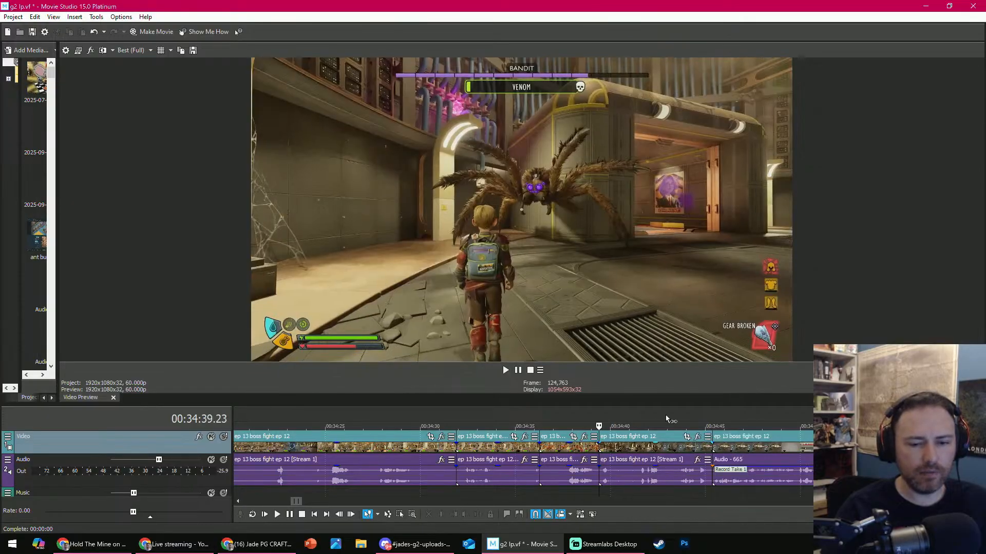
key("space")
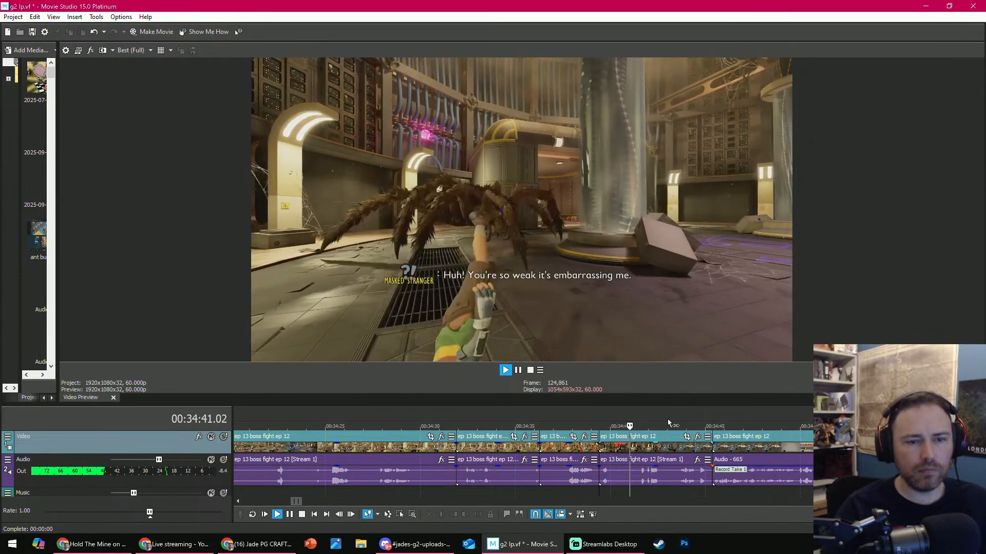
key("Return")
left_click(468, 515)
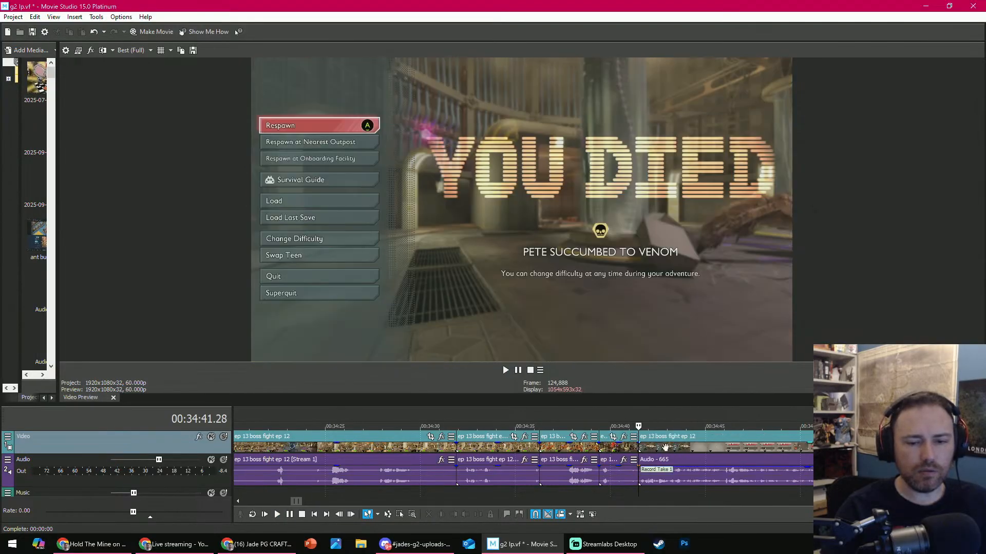
- Review the load-game clip at 00:34:41.28 and delete it together with its Audio - 665 voice-over
key("space")
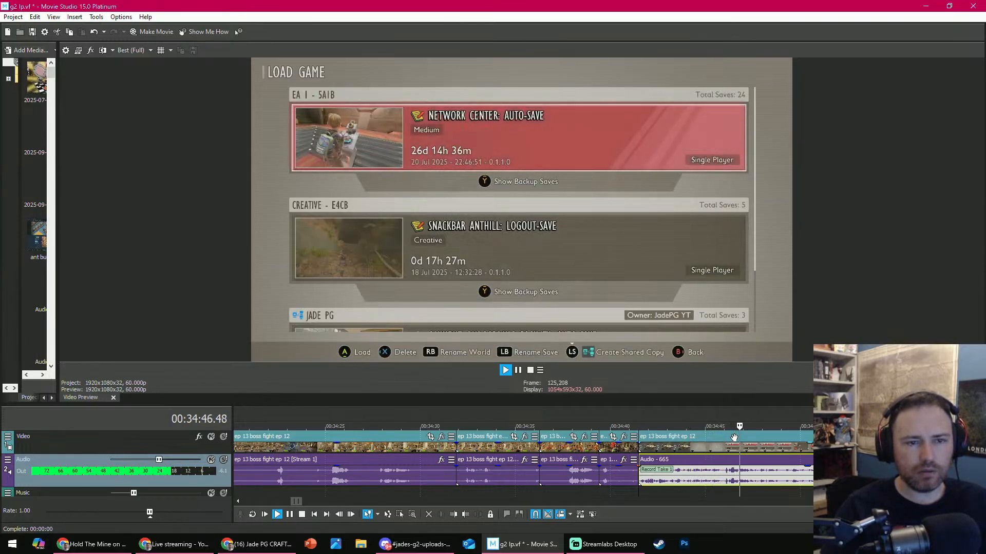
scroll(734, 437, "down", 2)
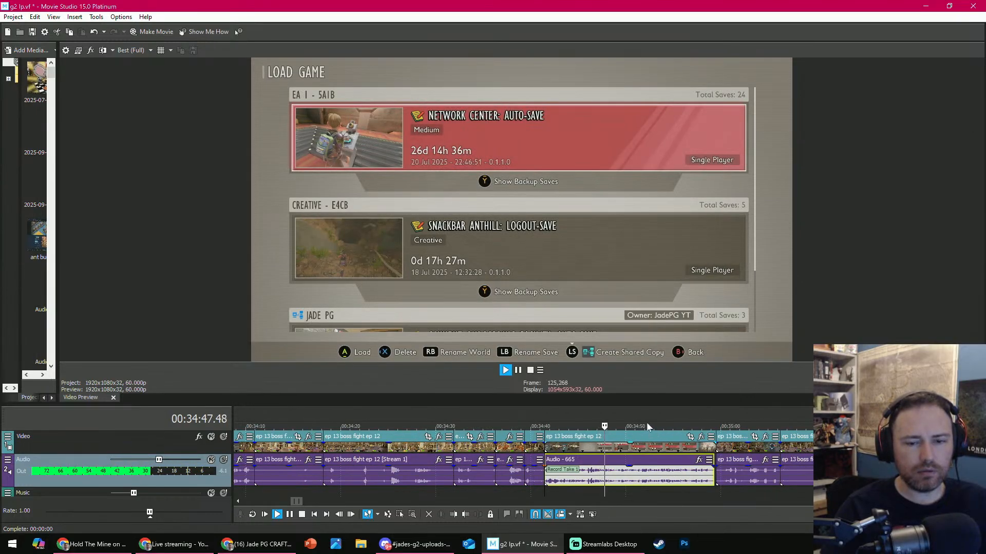
left_click(649, 427)
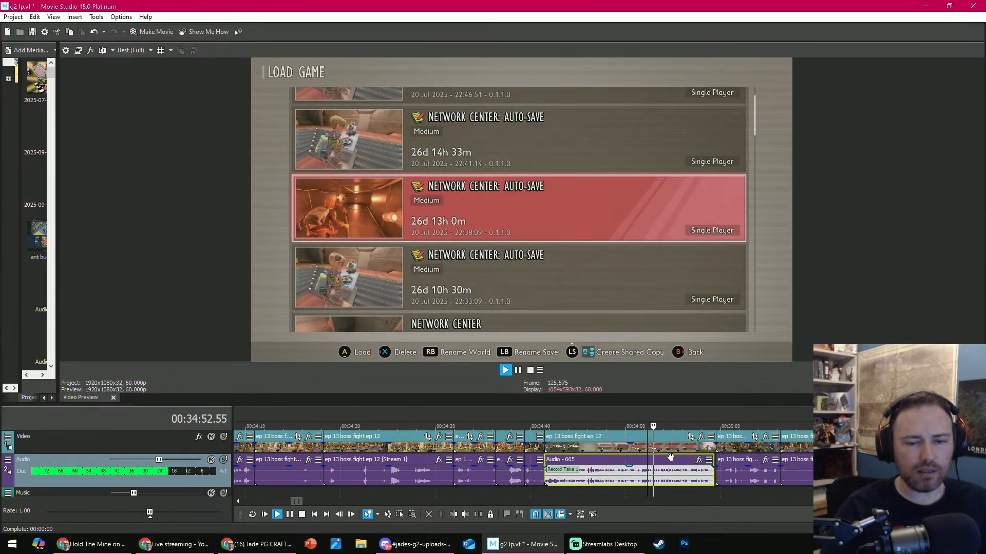
left_click(677, 427)
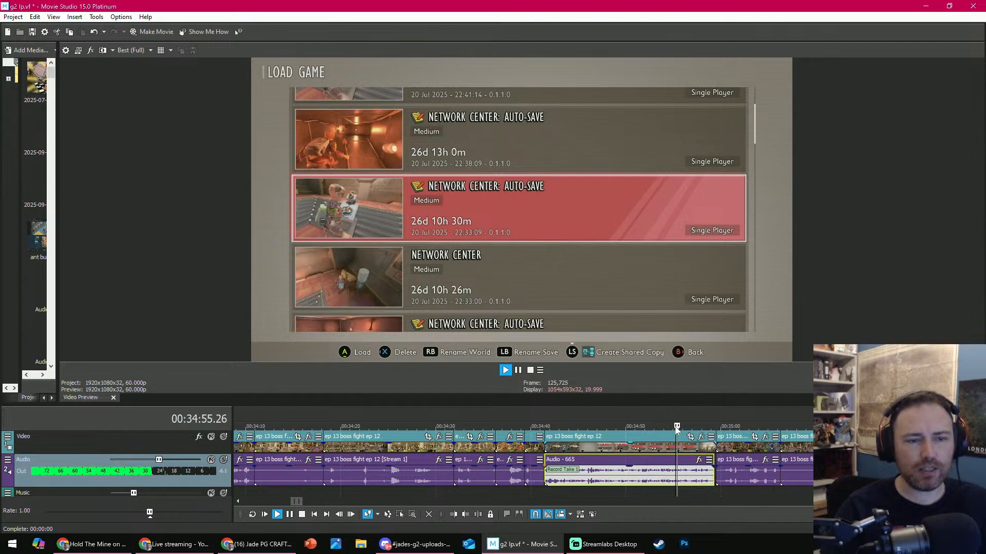
left_click(691, 488)
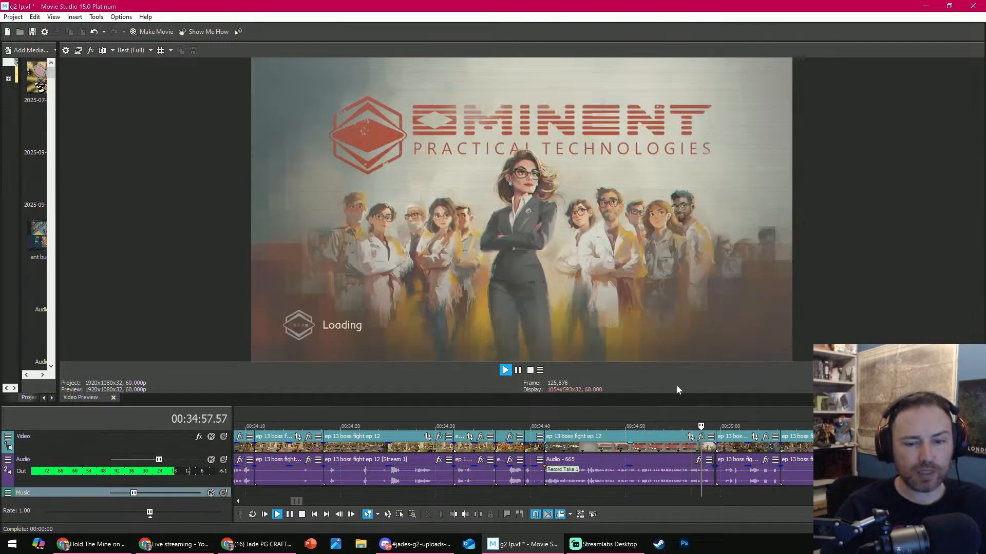
key("Return")
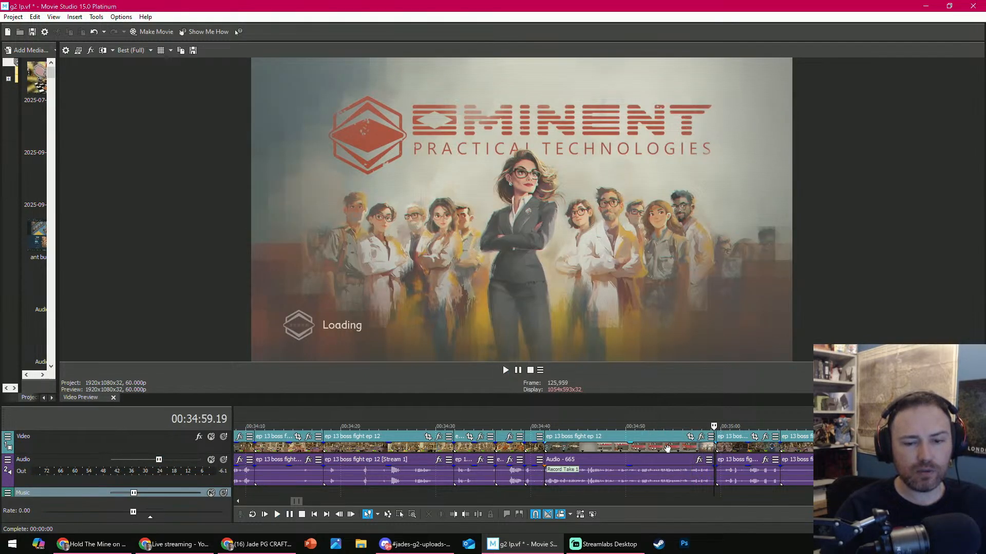
left_click(611, 446)
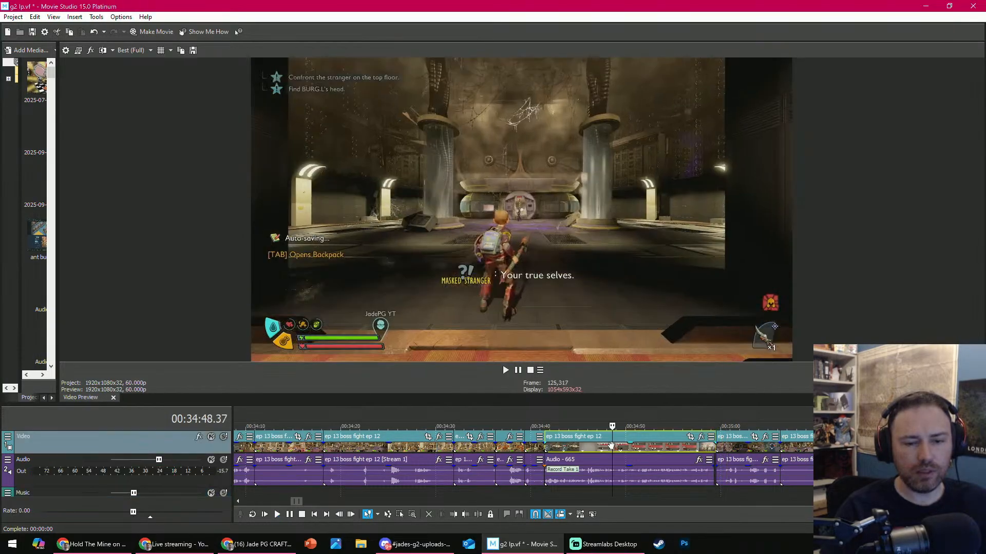
left_click(610, 472, "ctrl")
left_click(429, 515)
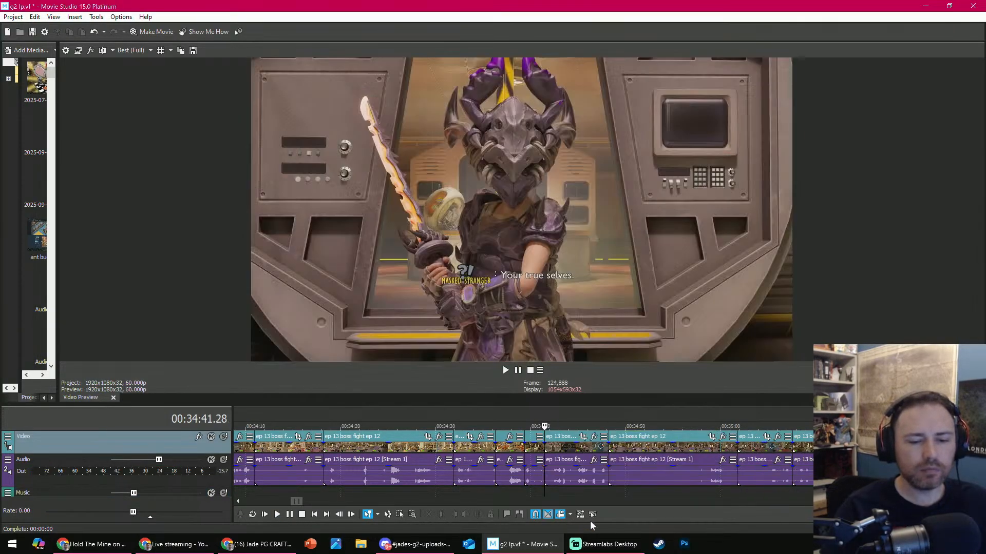
- Trim the start of the Masked Stranger intro clip at 00:34:41.28 to the compendium shot at 00:34:43.43
key("Return")
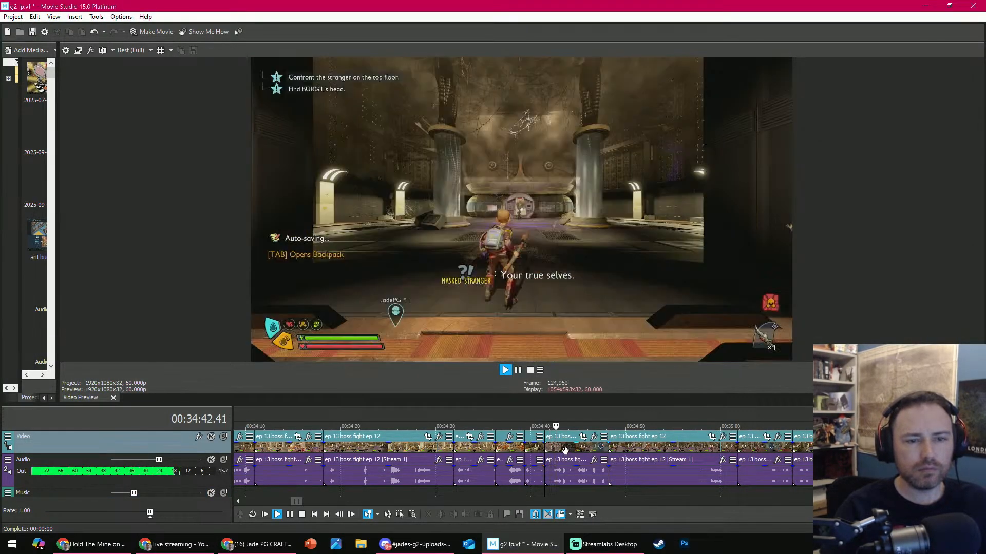
key("Return")
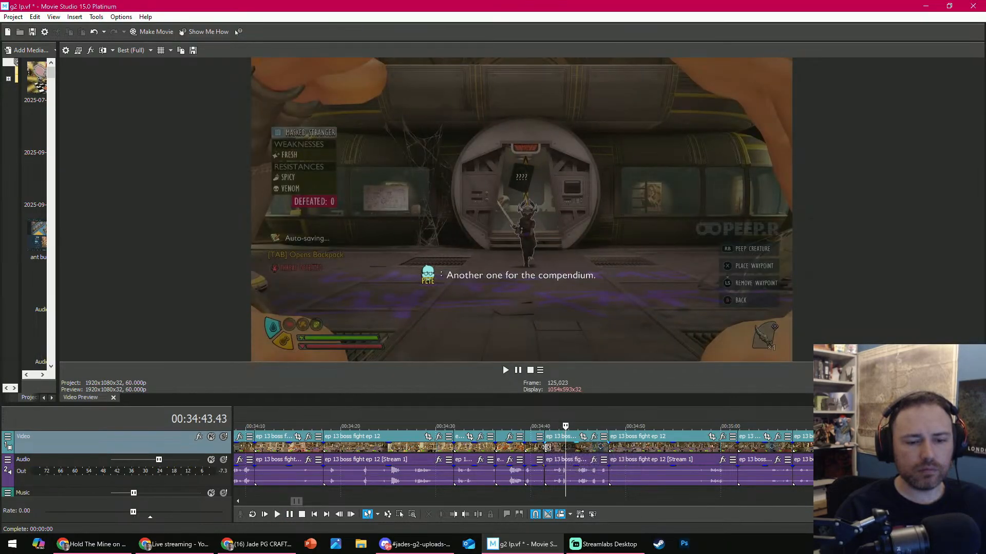
left_click_drag(546, 447, 565, 446)
- Review the fight clip at 00:34:41.28 and delete it together with the clip right after it
key("Return")
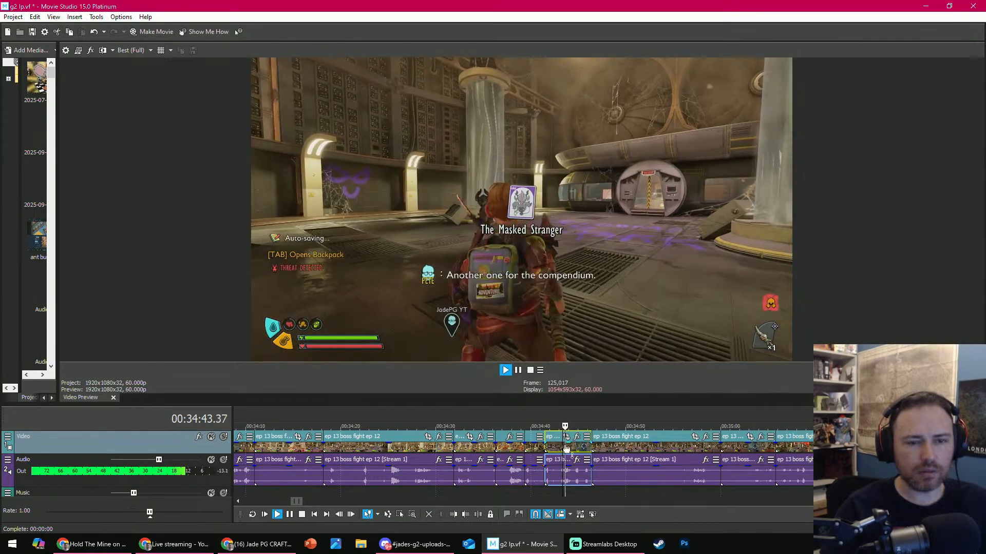
key("Return")
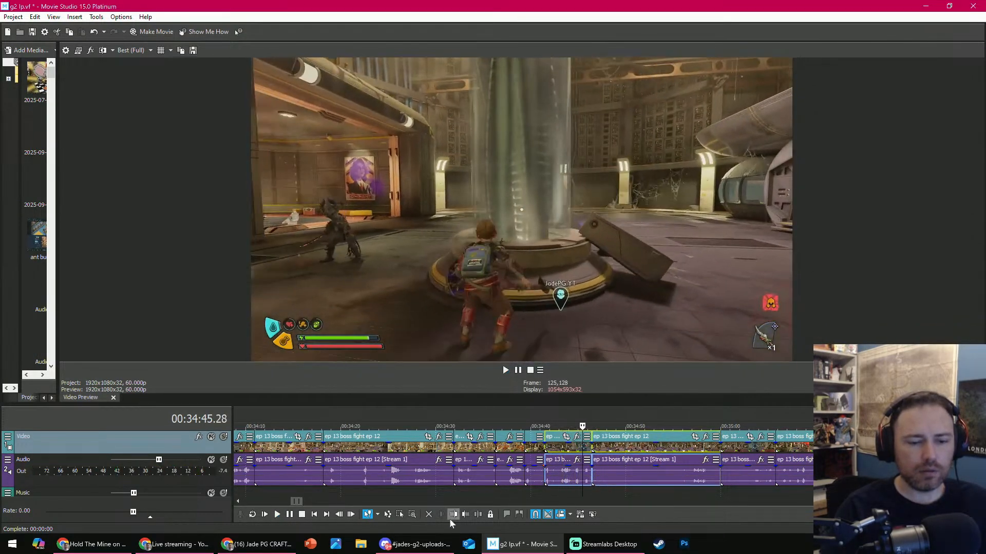
left_click(431, 516)
- Review the hotpouch and Sizzling footage and delete the short clip that starts at 00:34:41.28
key("Return")
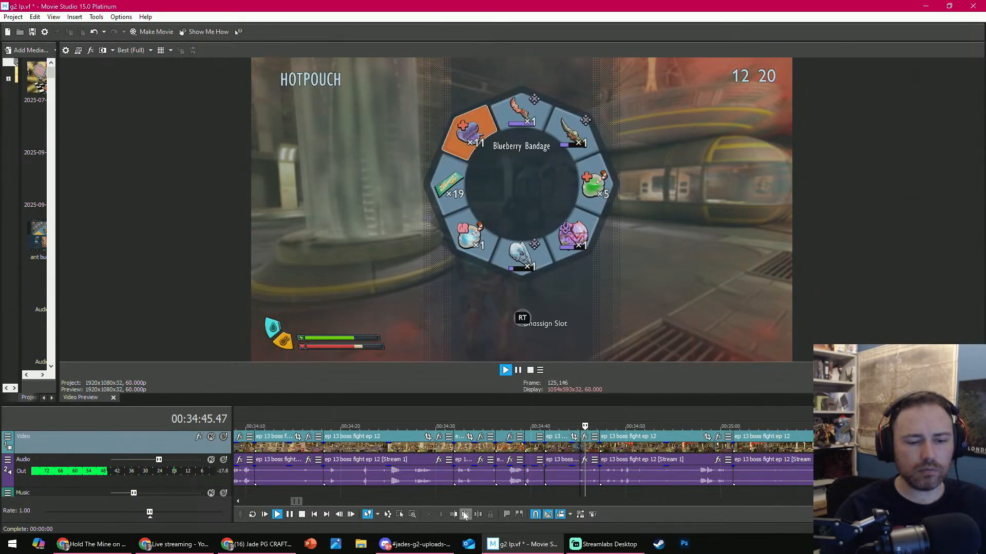
key("Return")
key("Return")
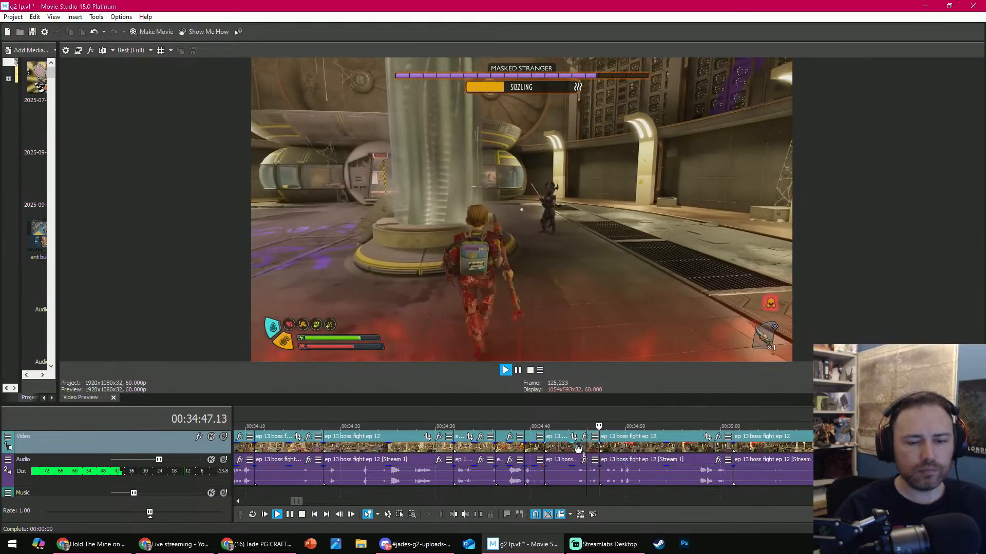
left_click(573, 446)
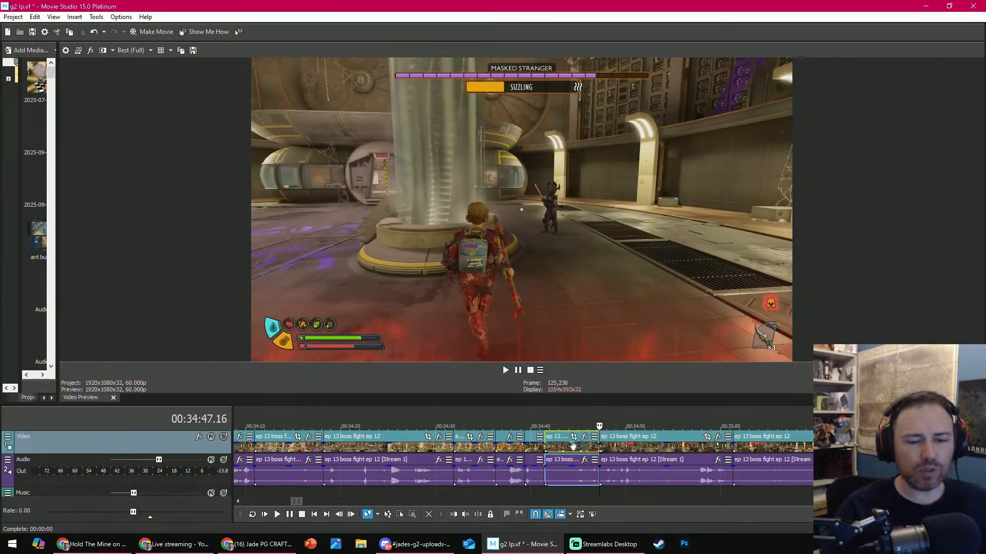
left_click(429, 514)
- Trim the end of the Masked Stranger clip that starts at 00:34:41.28 to 00:34:44.51
key("Return")
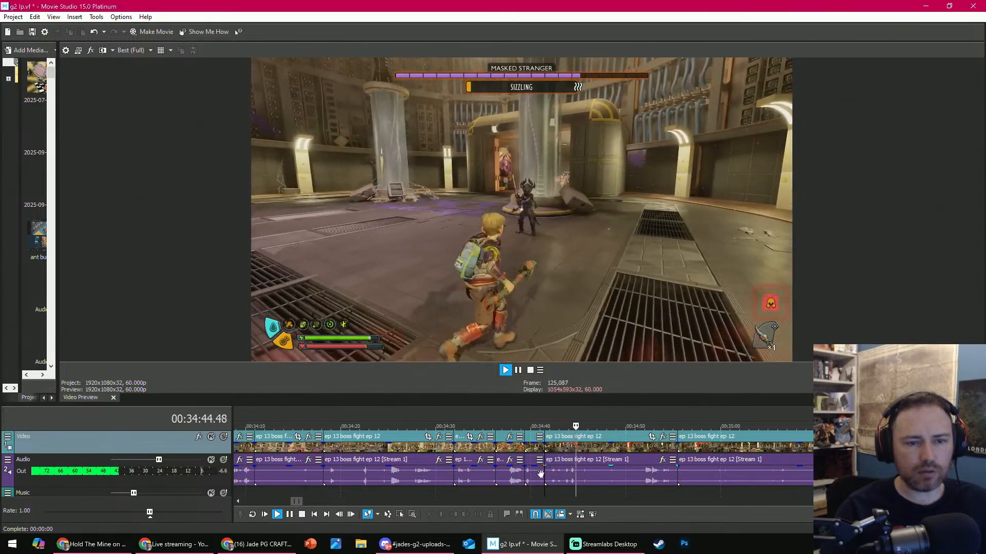
key("Return")
left_click(466, 515)
- Review the clip at 00:34:44.51 and trim about 11 seconds off its start
key("Return")
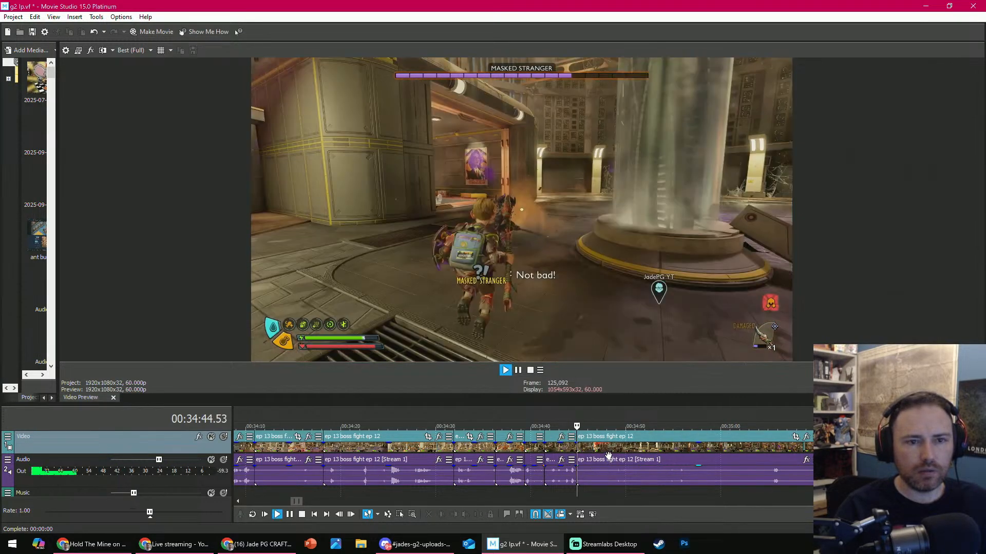
key("Return")
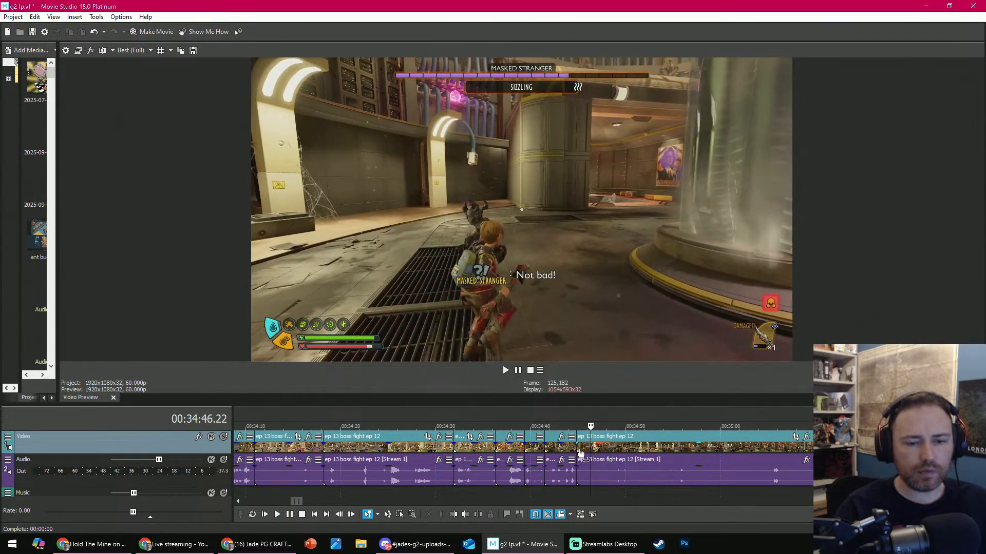
left_click(629, 448)
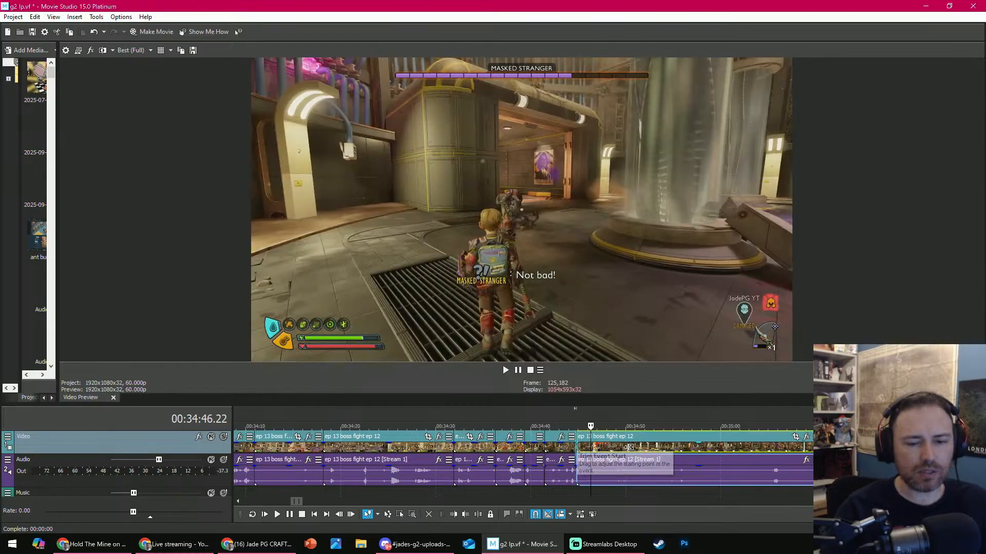
left_click_drag(629, 447, 684, 446)
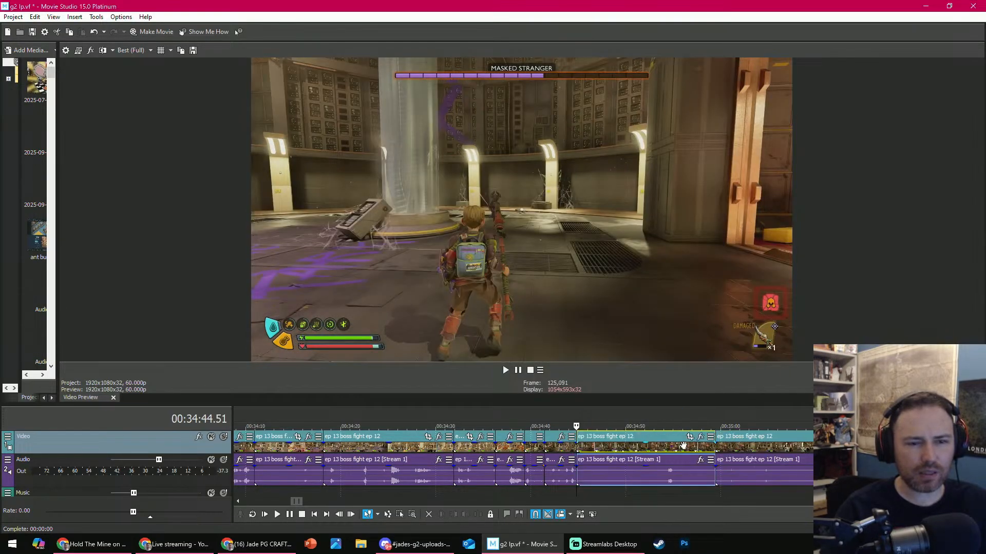
- Review the clip at 00:34:44.51 and trim its start again to about 00:34:52
key("Return")
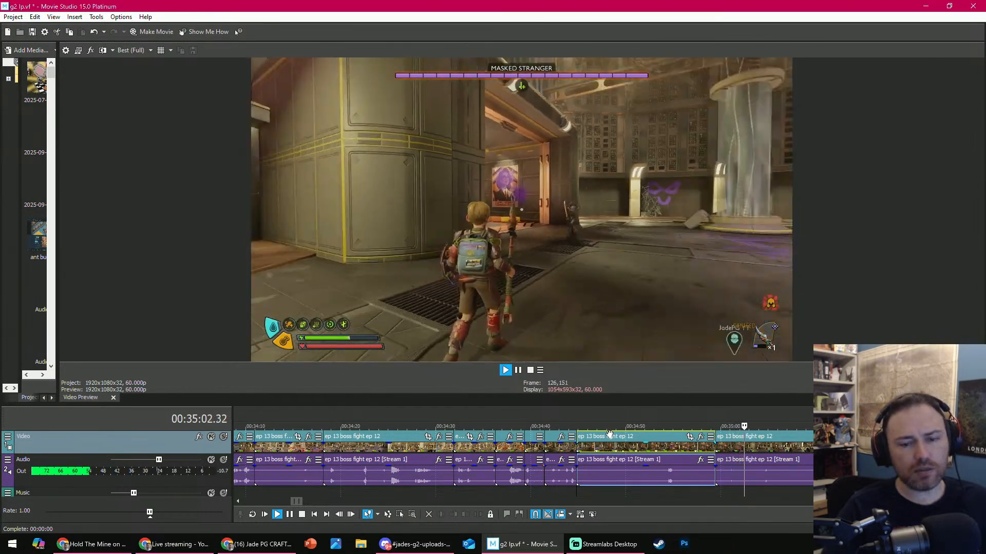
key("Return")
left_click_drag(578, 426, 650, 426)
left_click(453, 515)
- Trim the end of the clip at 00:34:44.51 to 00:34:48.48, during the "Don't touch me!" line
key("space")
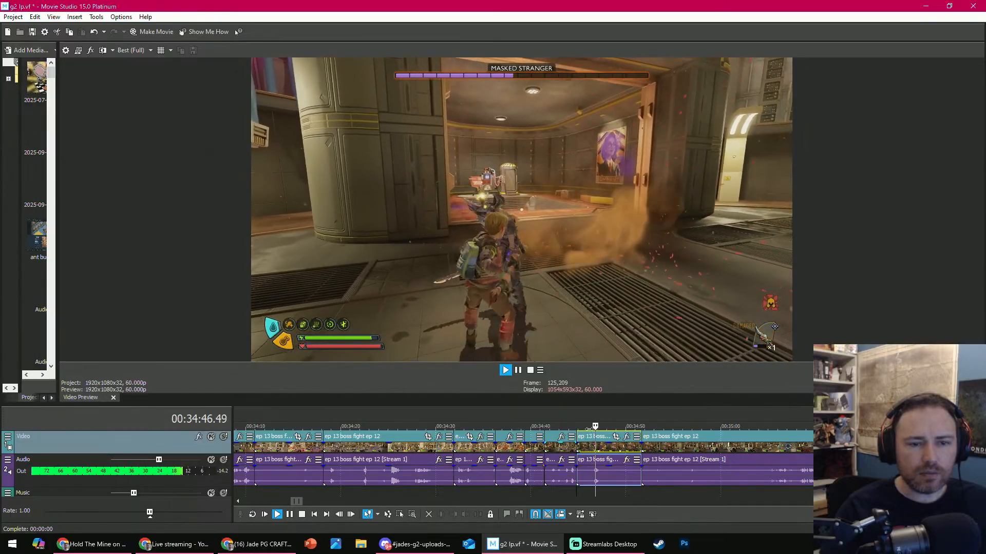
key("Return")
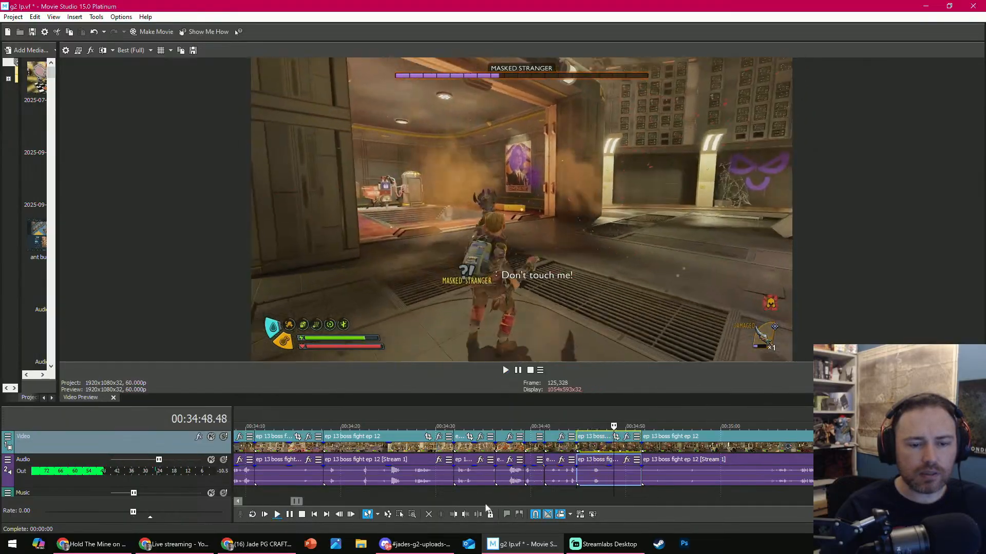
left_click(468, 516)
- Trim the start of the fight clip at 00:34:48.48 to 00:34:55.55
key("space")
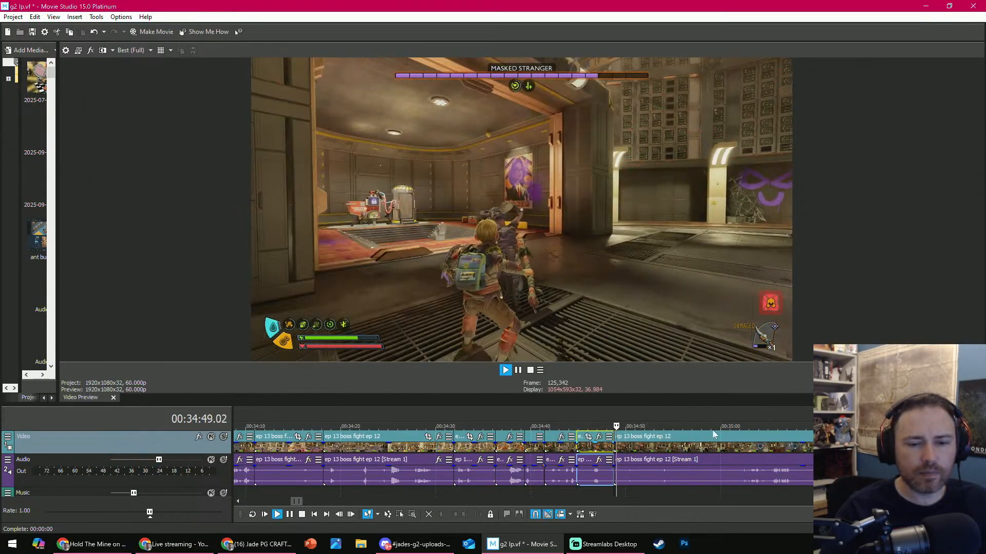
key("space")
left_click(756, 434)
left_click(681, 426)
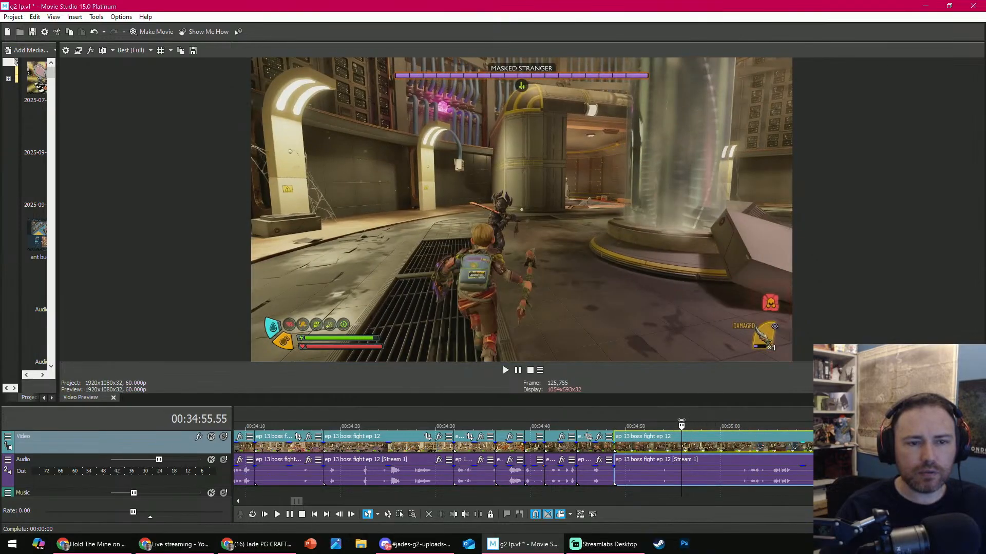
left_click(456, 515)
- Review the clip at 00:34:48.48 and split it at 00:34:54.31
key("space")
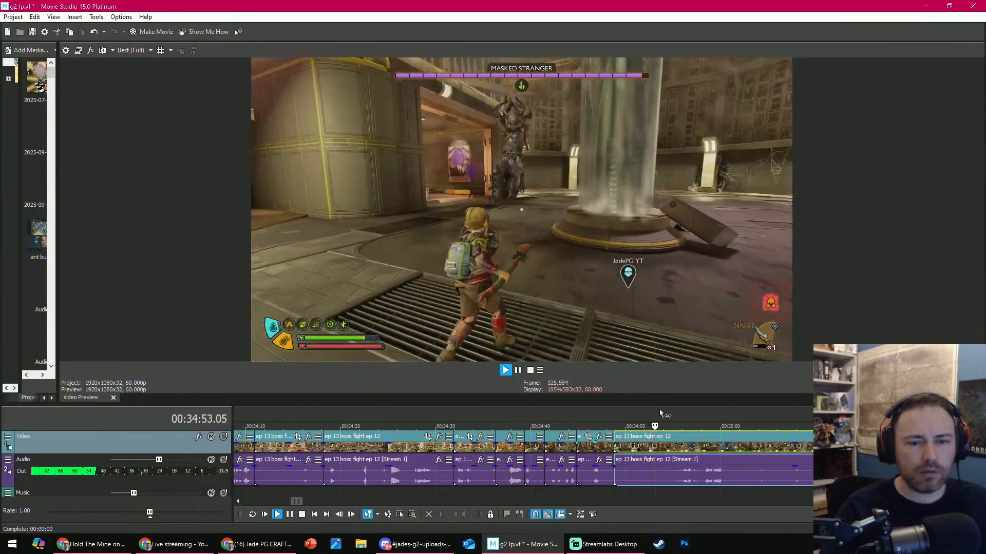
key("space")
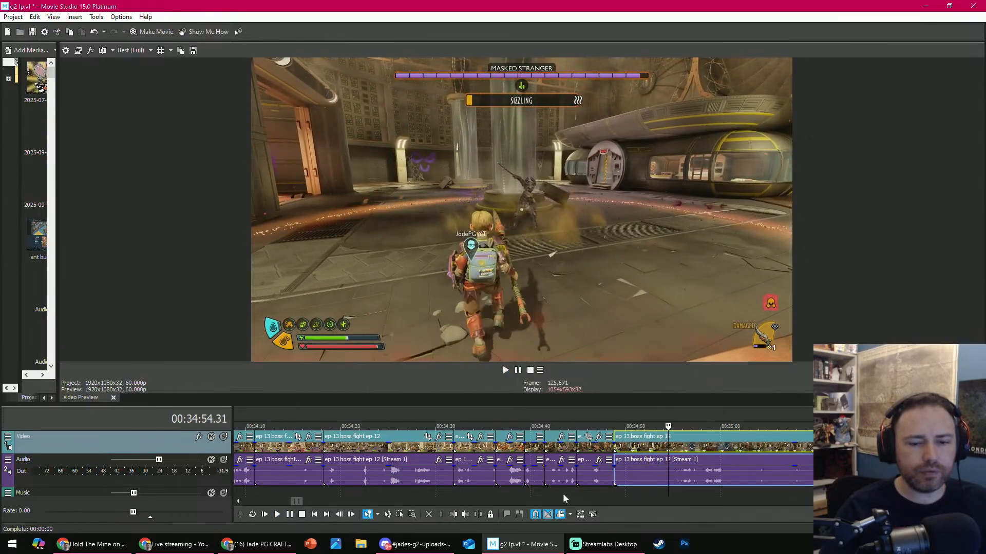
left_click(478, 514)
- Play through the fight clip that starts at 00:34:54.31 and split it at 00:35:05.05, during the "I love this!" line
key("space")
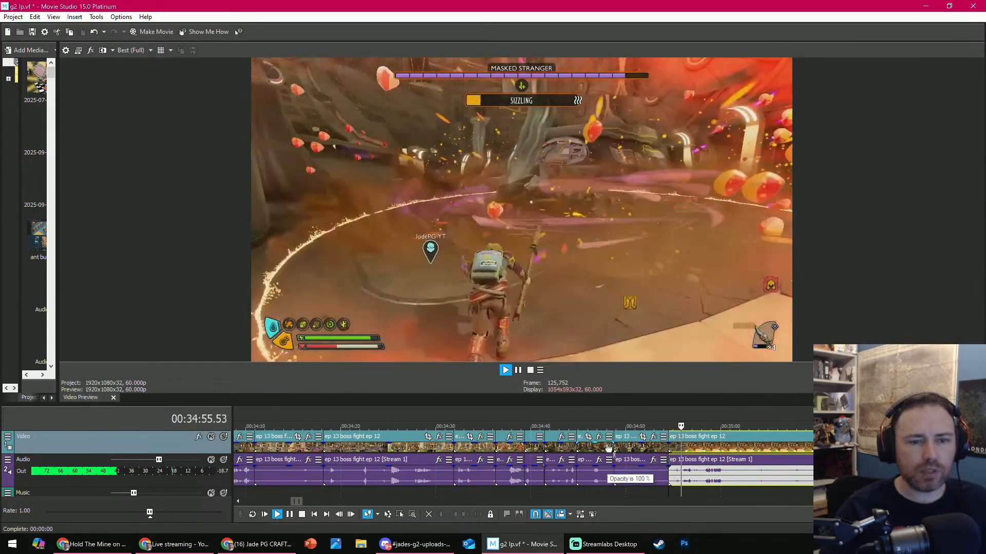
left_click(699, 489)
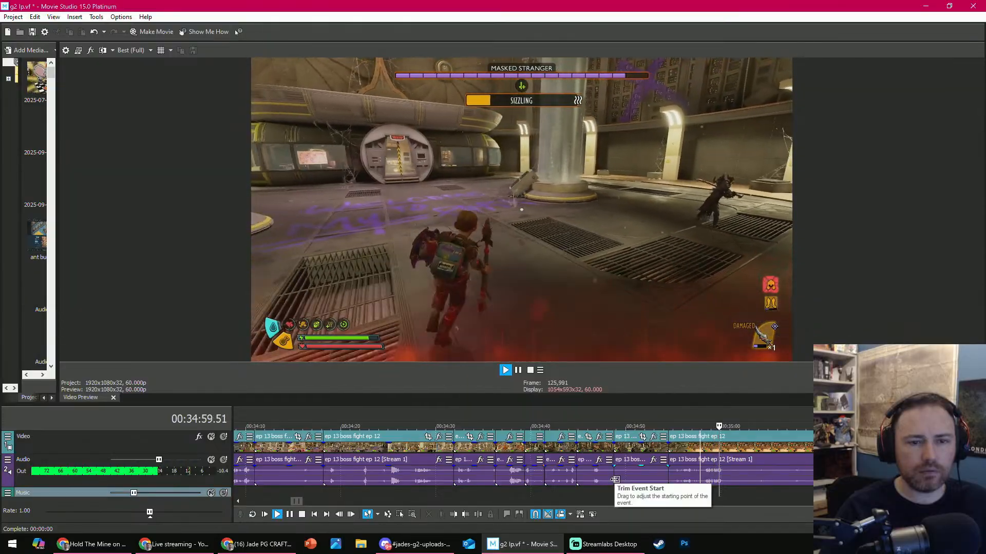
left_click(477, 515)
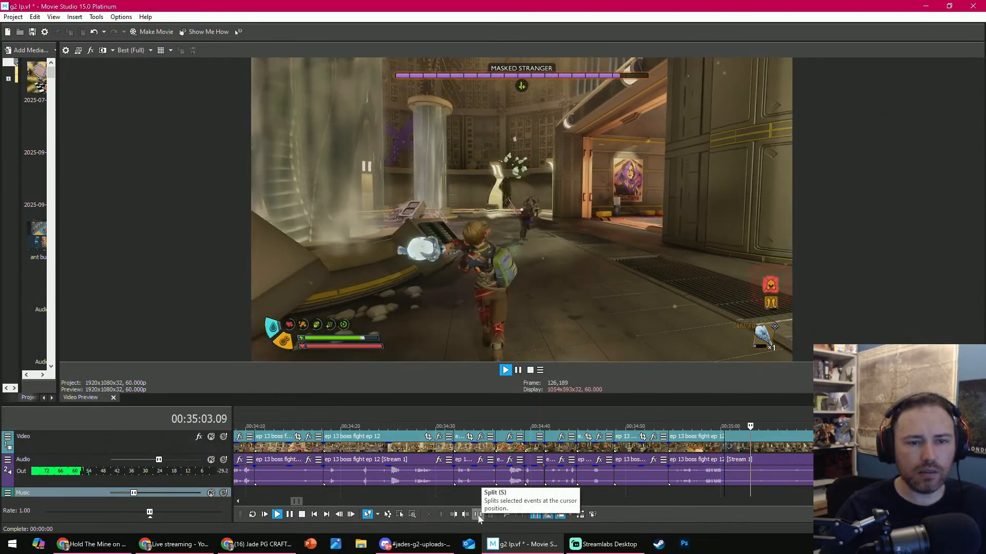
key("Return")
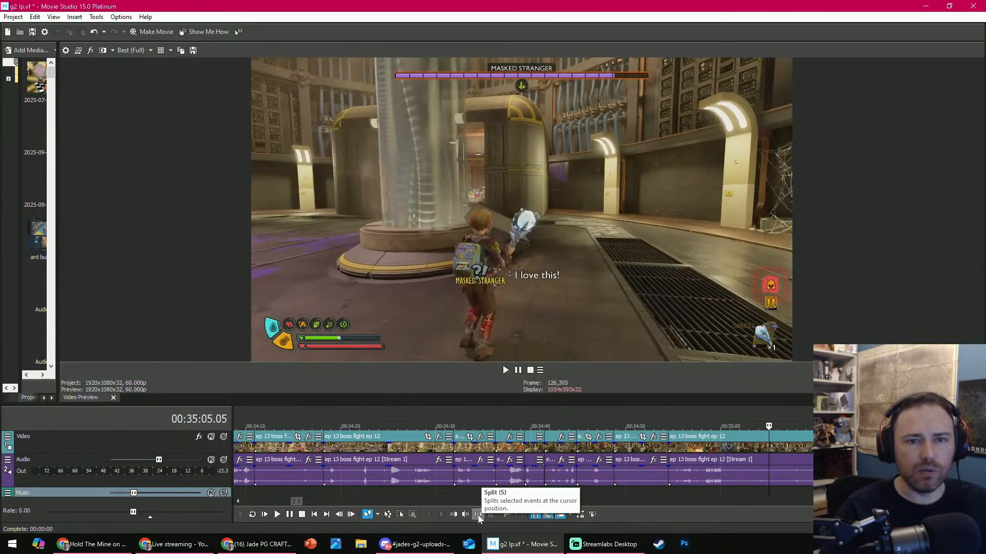
left_click(478, 515)
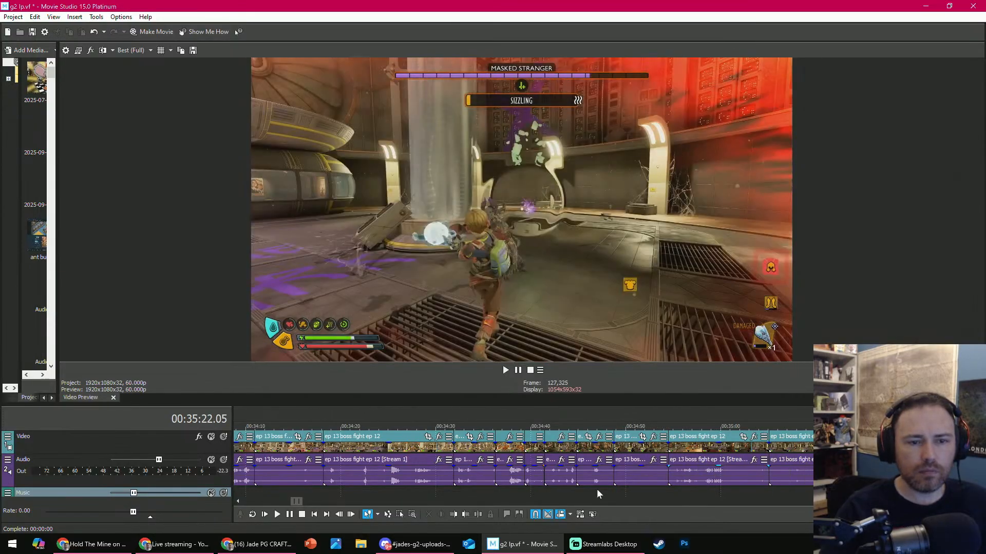
- Trim the start of the clip at 00:35:05.05 to 00:35:22.05 and delete the short part that remains
left_click(452, 515)
scroll(687, 439, "down", 5)
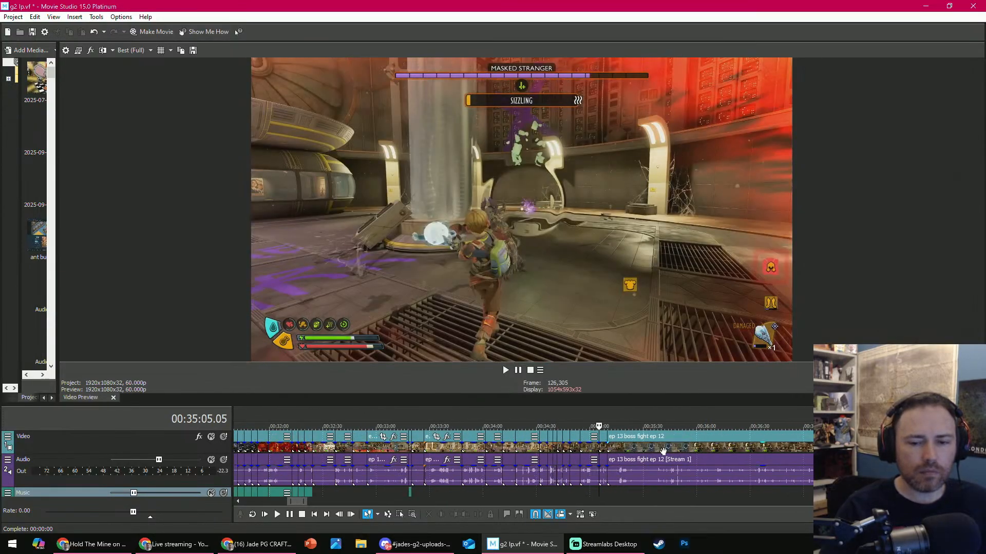
scroll(702, 457, "up", 5)
left_click(612, 448)
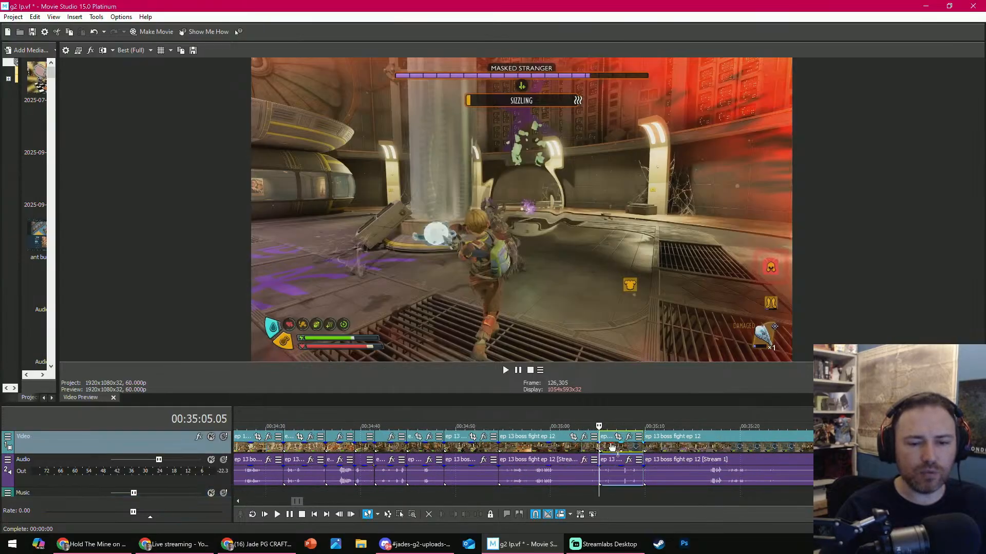
left_click(431, 517)
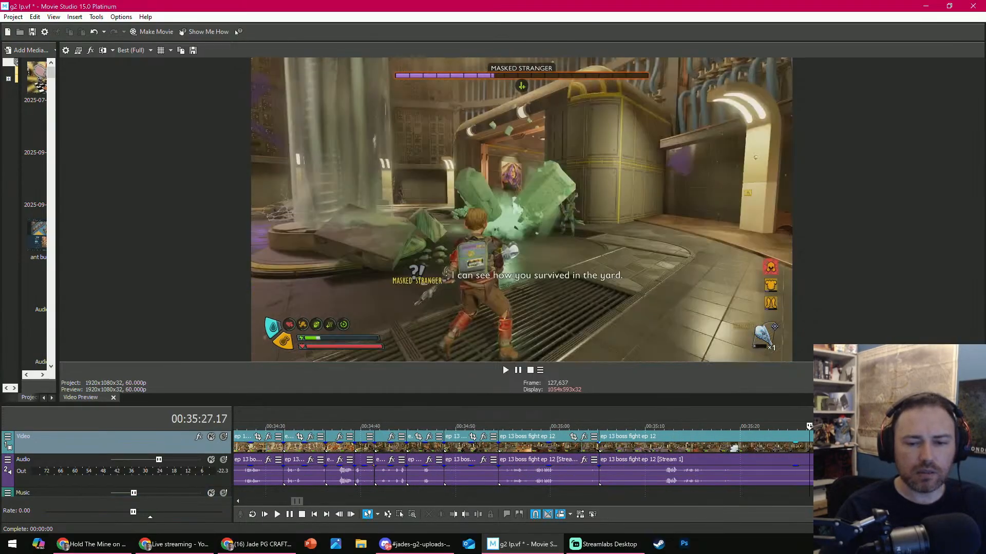
- Scan the next fight clip at 00:35:05.05 and trim its start to about 00:35:12
left_click_drag(821, 426, 951, 426)
left_click(706, 432)
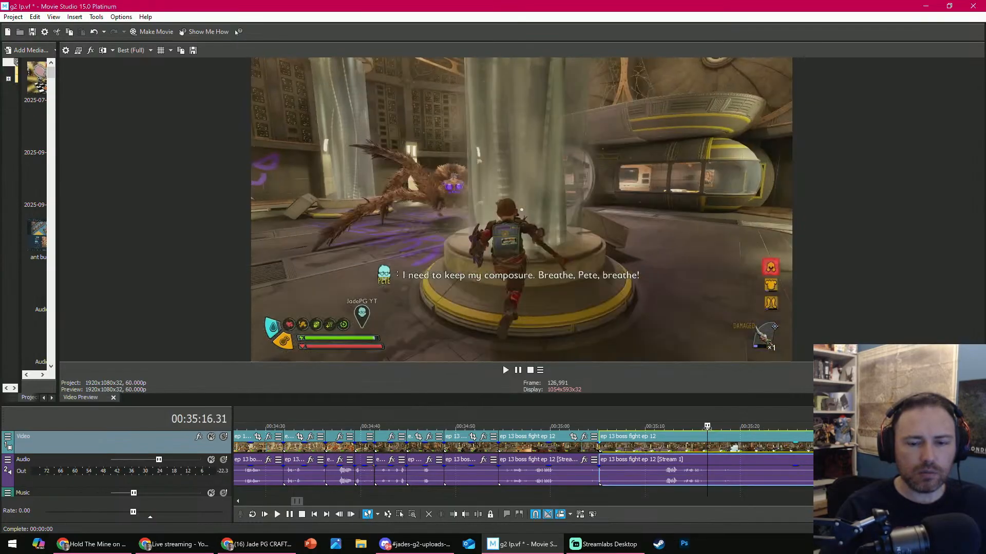
left_click_drag(706, 426, 669, 415)
left_click(452, 515)
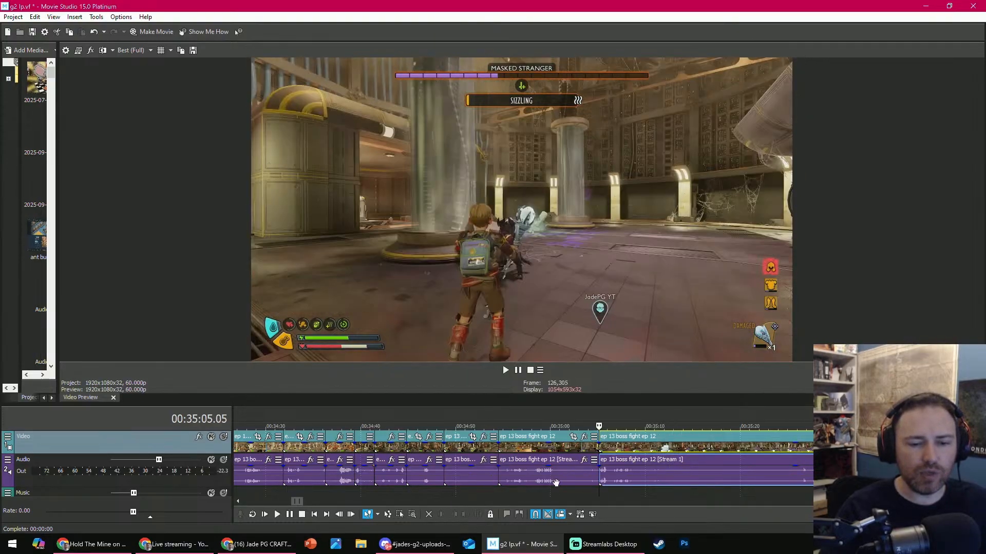
- Review the clip at 00:35:05.05 and split it at 00:35:08.59
key("space")
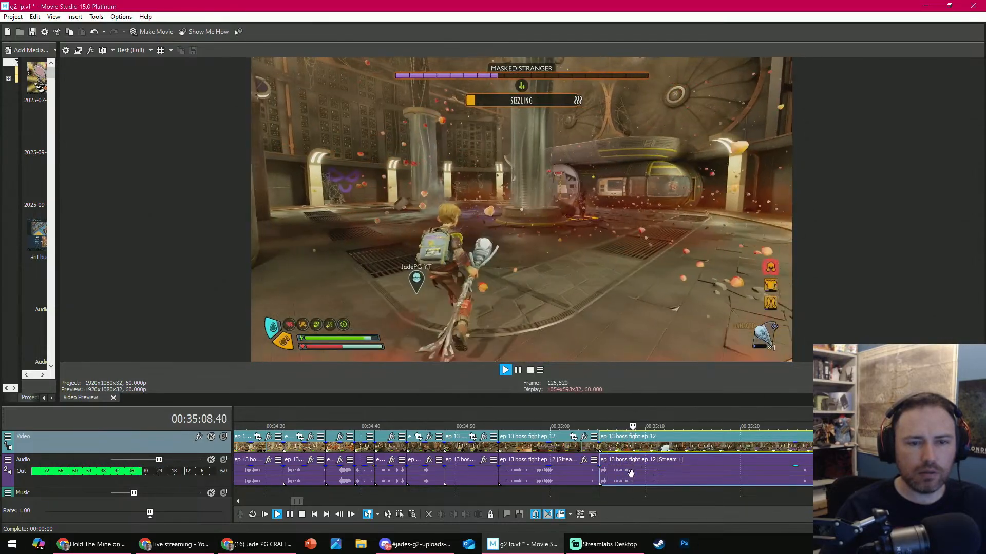
key("space")
left_click(478, 515)
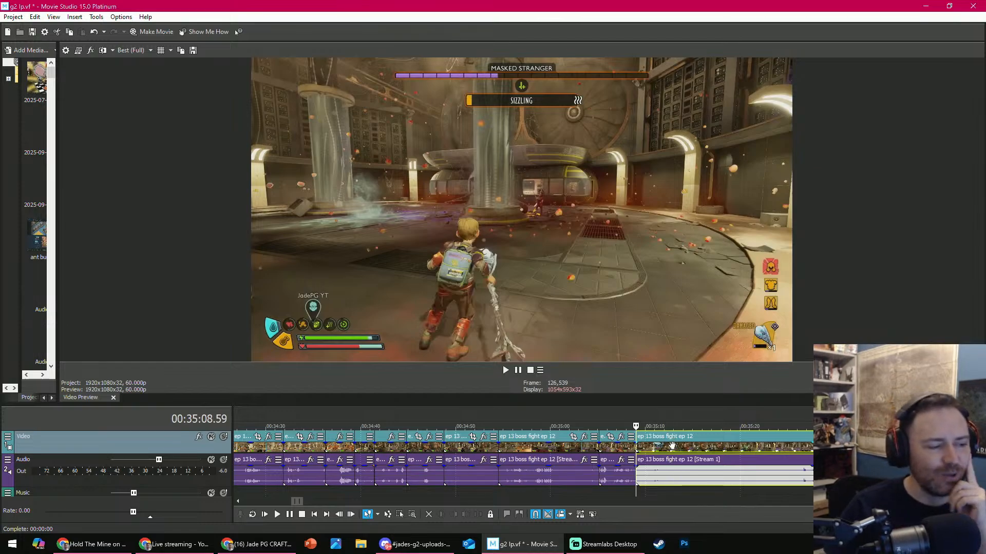
- Trim the start of the clip at 00:35:08.59 to 00:35:22.54 and play back the new opening
left_click_drag(637, 418, 768, 427)
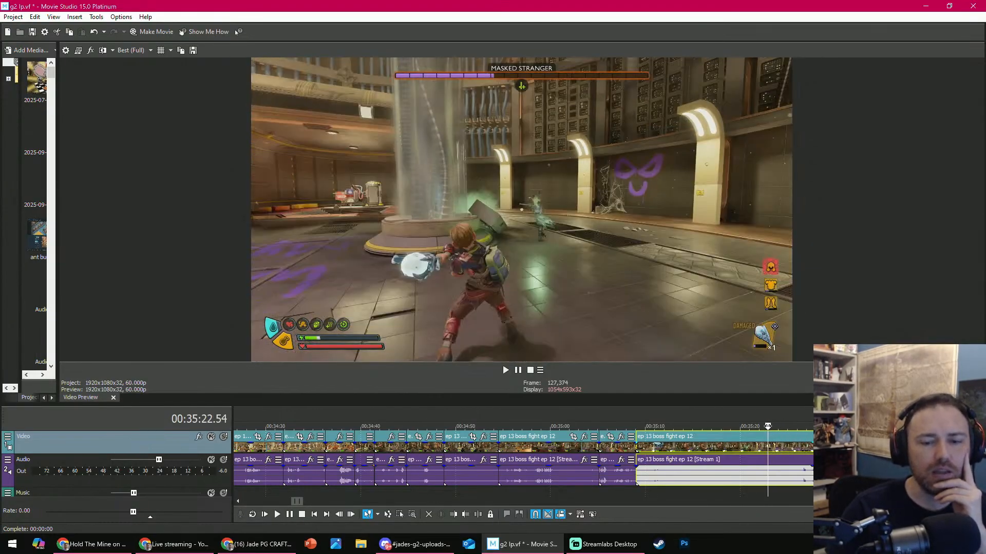
left_click(454, 514)
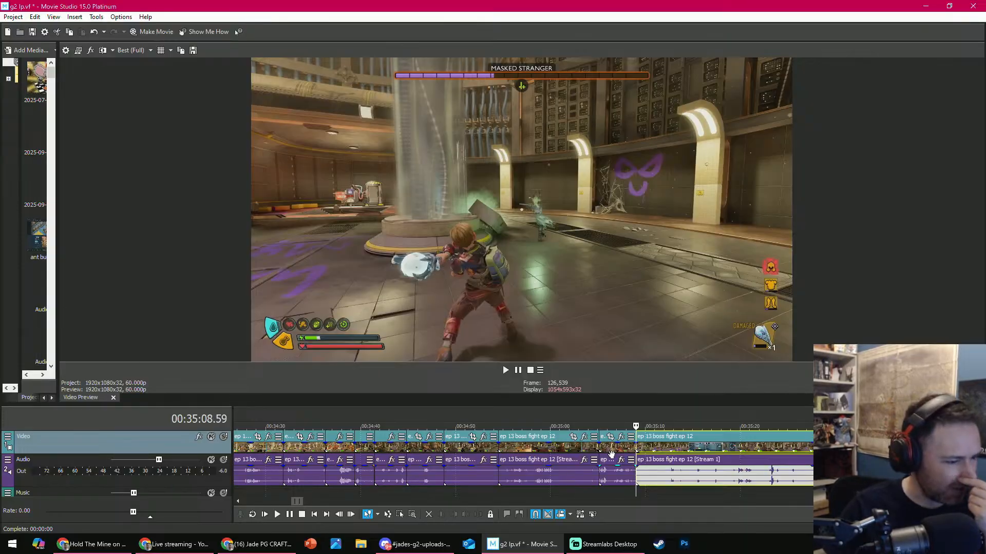
key("space")
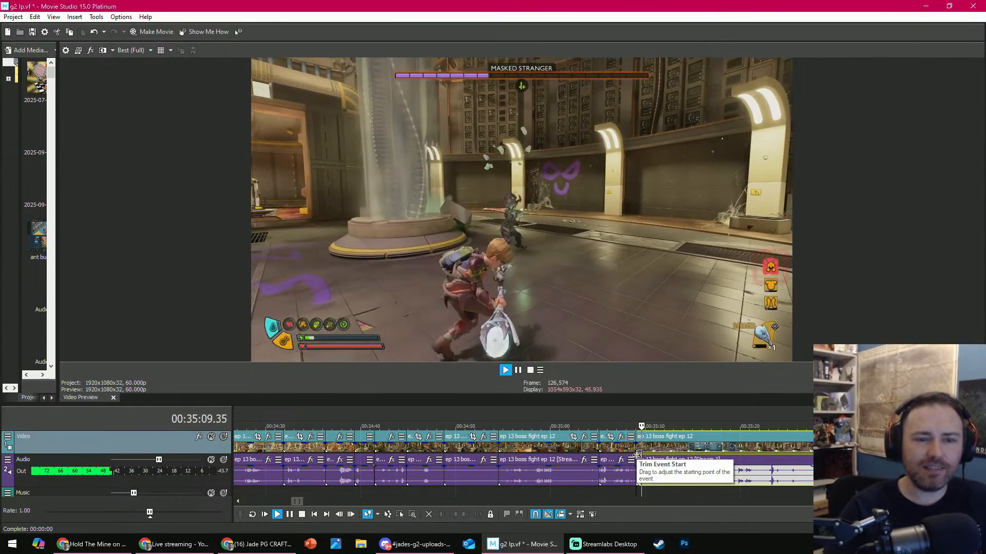
key("space")
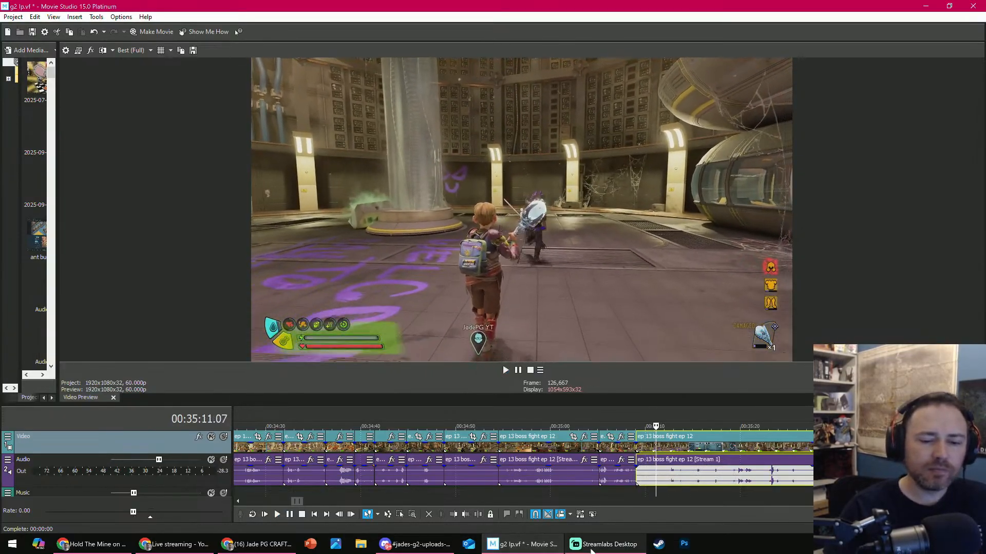
left_click(603, 544)
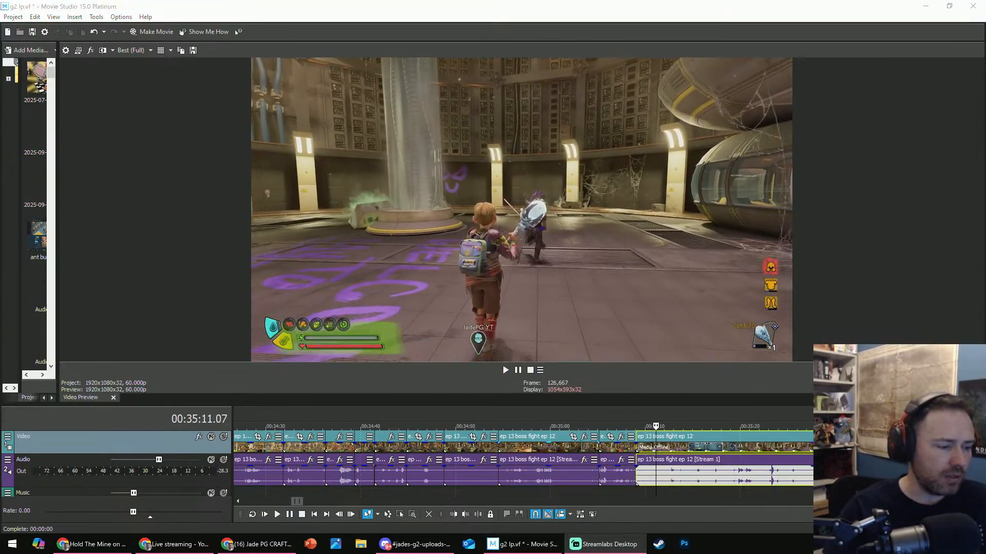
left_click(150, 168)
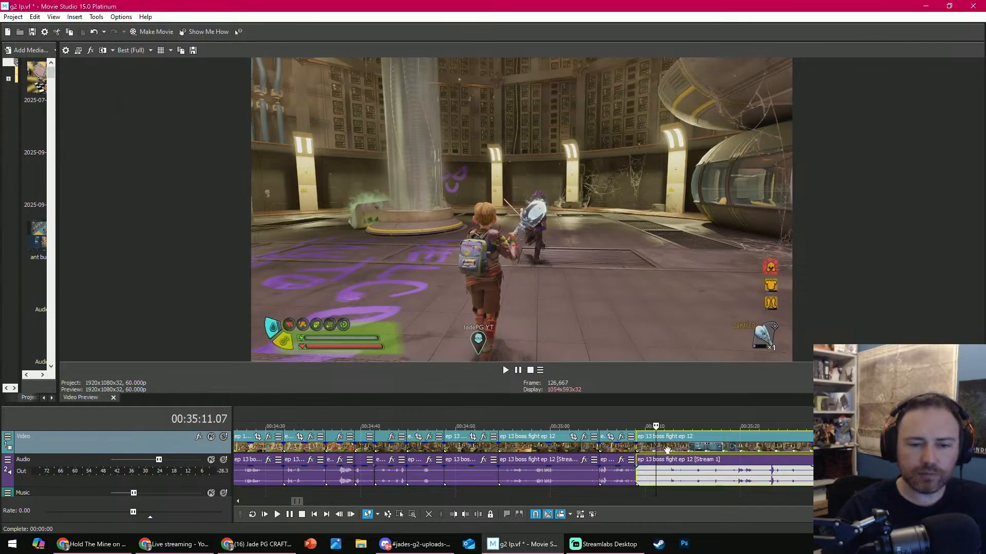
- Review the Masked Stranger fight from 00:32:31.31 and delete the short clip that starts at 00:32:46.43
scroll(492, 461, "down", 5)
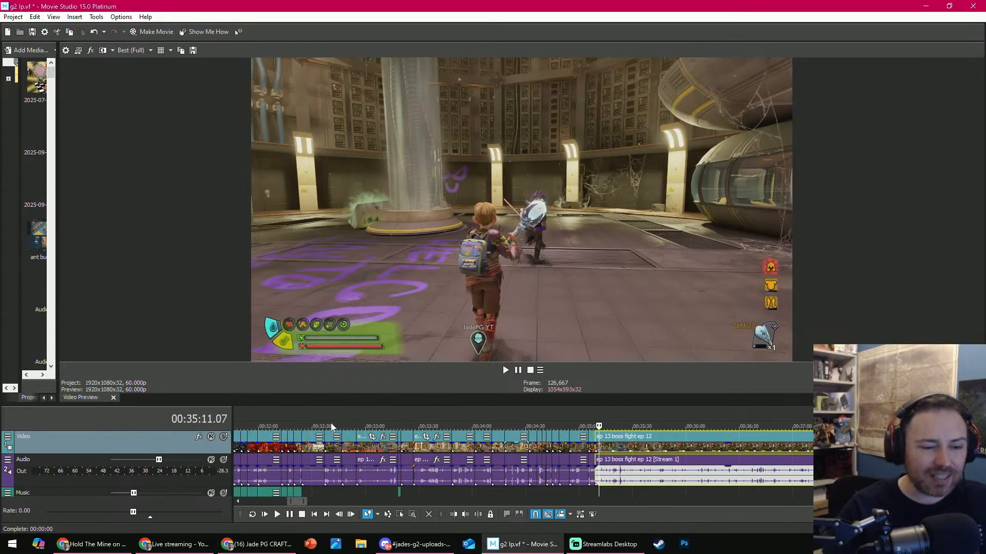
mouse_move(301, 422)
left_mouse_down()
mouse_move(586, 418)
mouse_move(314, 414)
left_mouse_up()
scroll(564, 438, "up", 3)
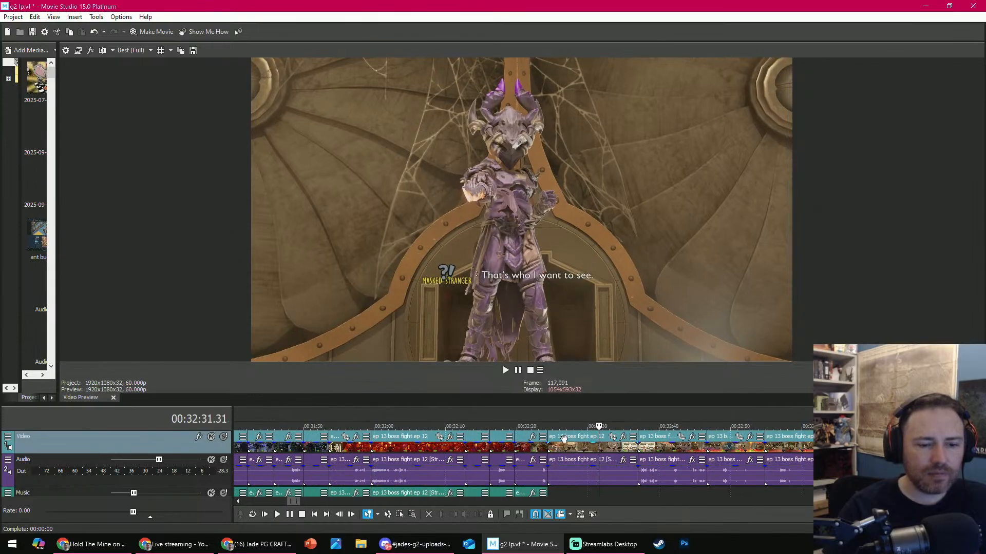
key("space")
left_click(648, 421)
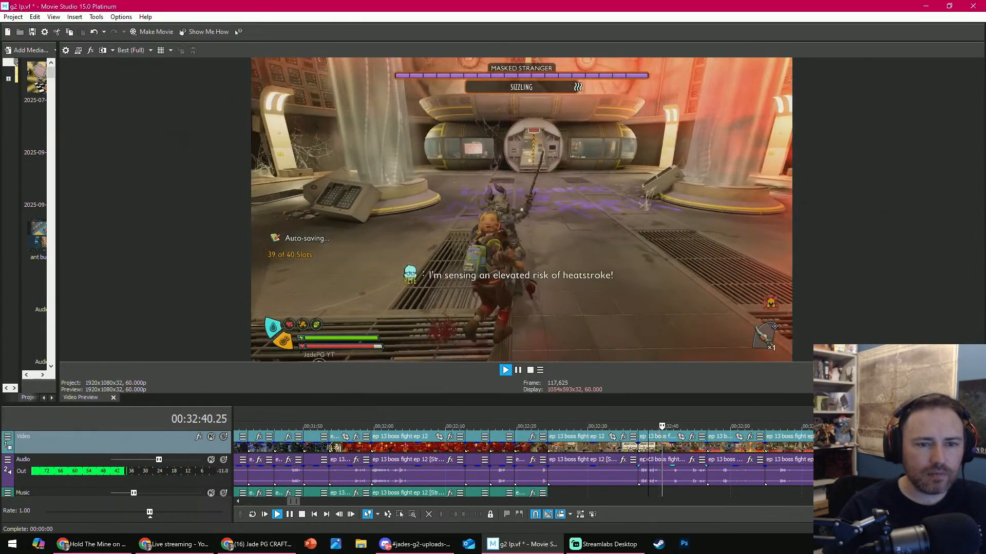
key("Return")
left_click(716, 422)
scroll(714, 432, "down", 2)
scroll(615, 423, "up", 2)
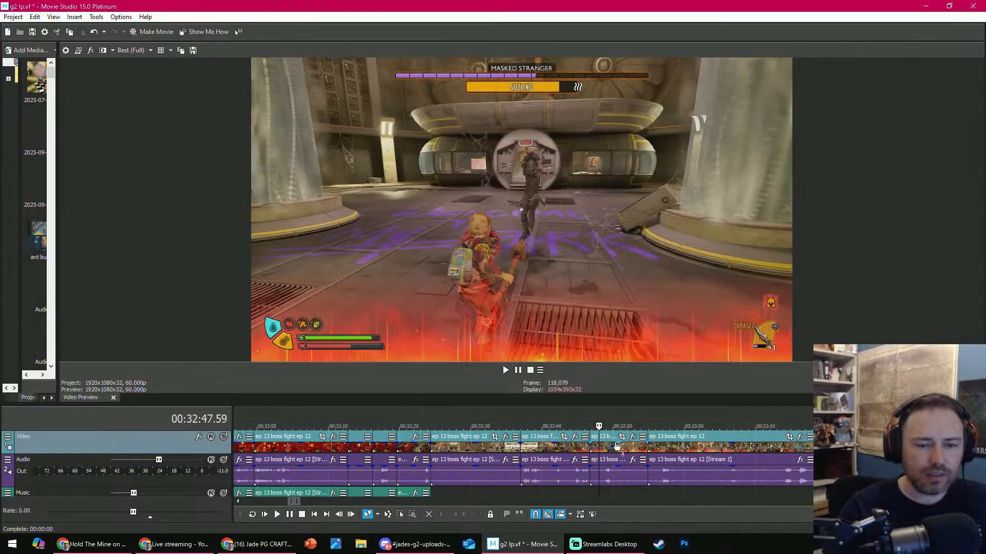
left_click(622, 446)
left_click(429, 515)
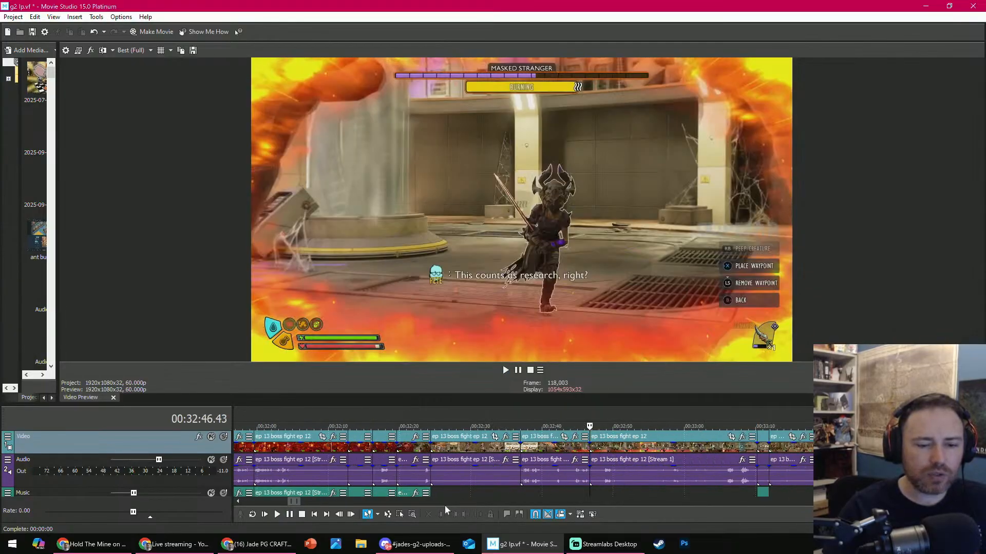
- Play the opening of the fight clip at 00:32:46.43 and split it at 00:32:49.53
key("space")
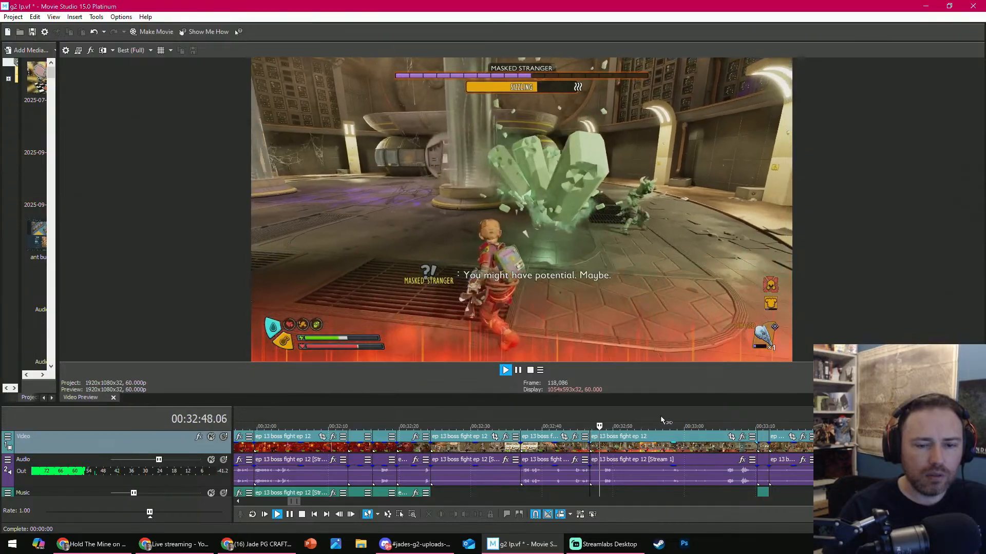
key("space")
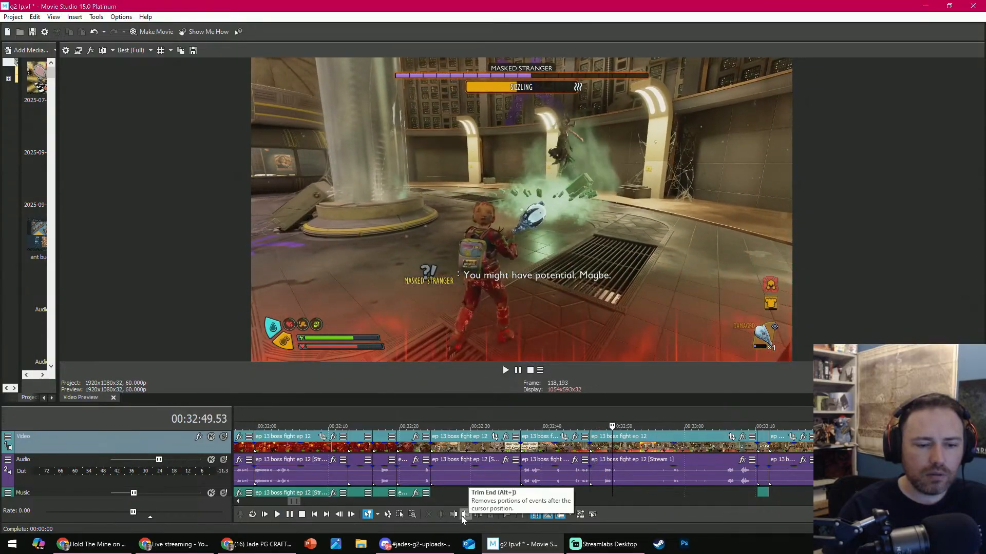
left_click(476, 513)
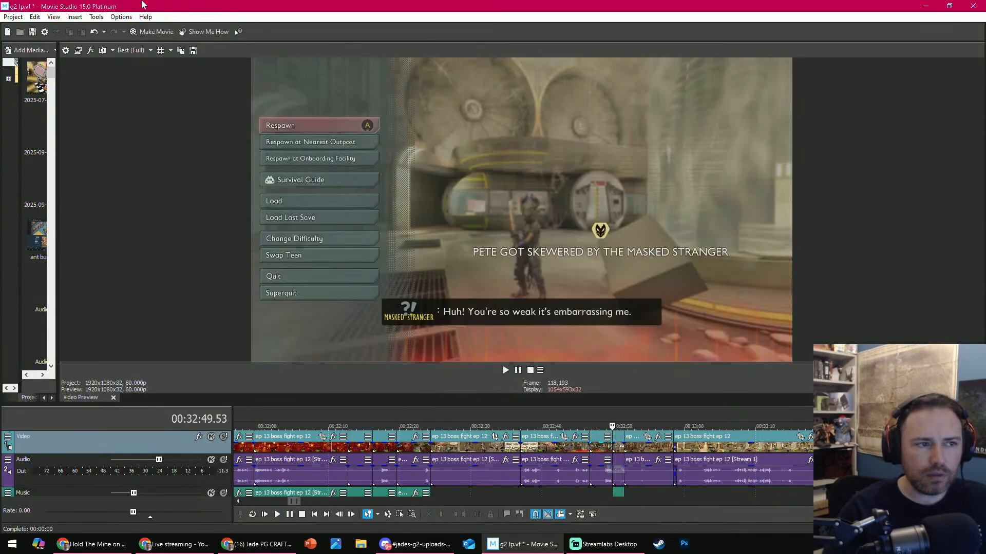
key("ctrl+z")
left_click(726, 501)
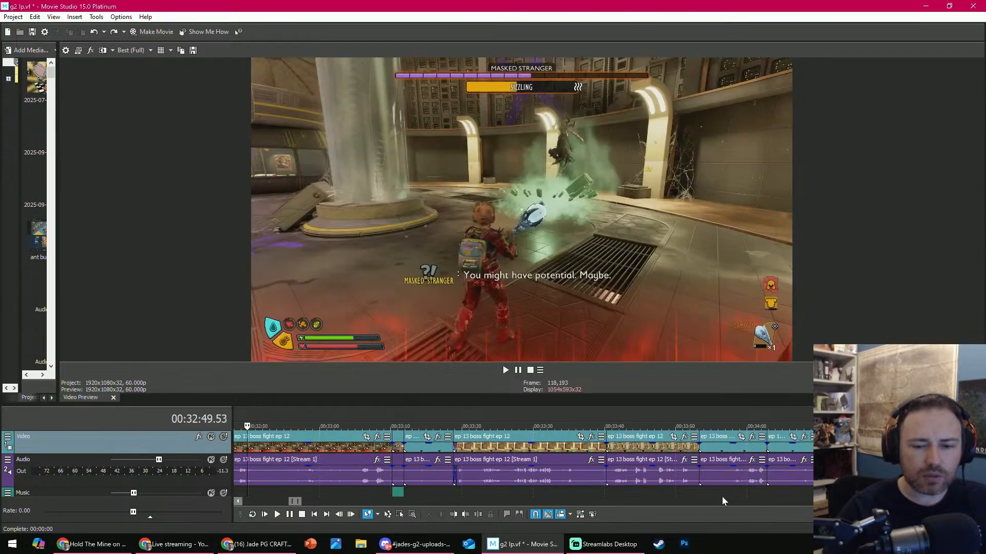
scroll(577, 479, "down", 1)
scroll(516, 469, "up", 2)
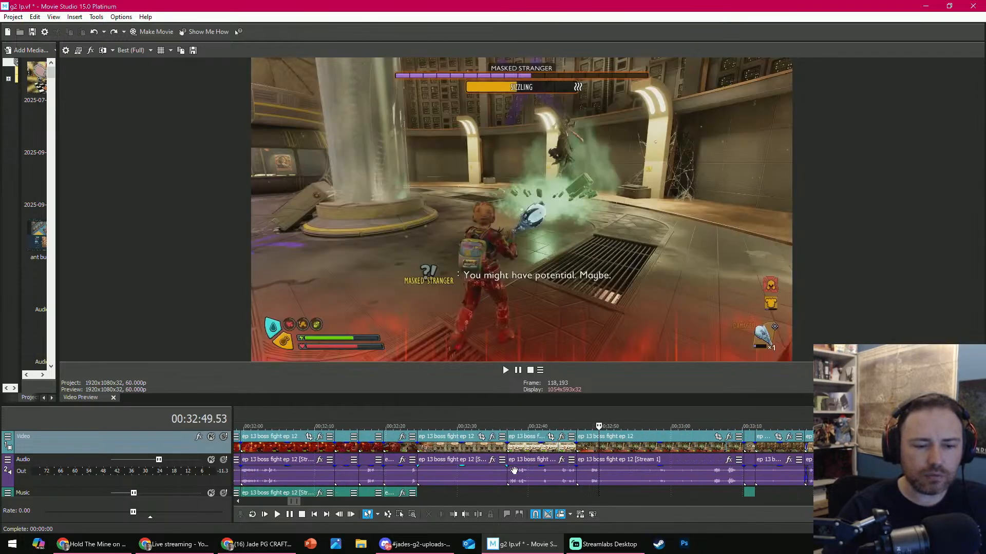
key("s")
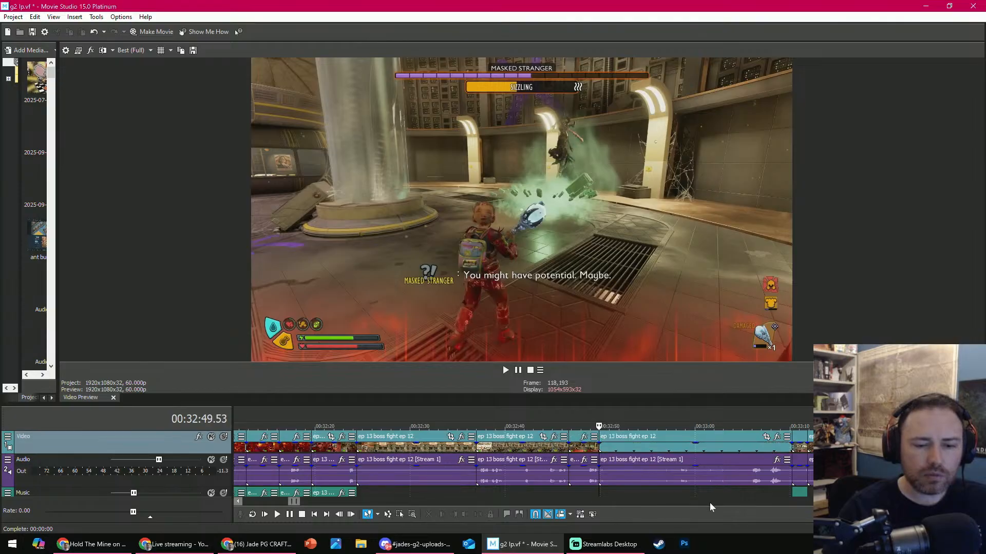
- Trim the start of the clip at about 00:33:18 to 00:33:37.37 and play back the cut
left_click(750, 495)
left_click(738, 499)
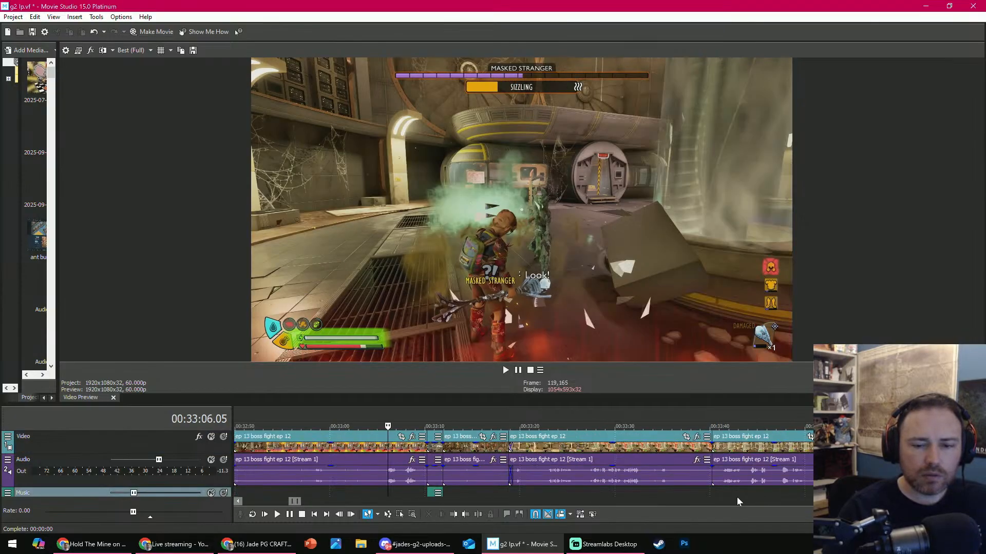
left_click(687, 494)
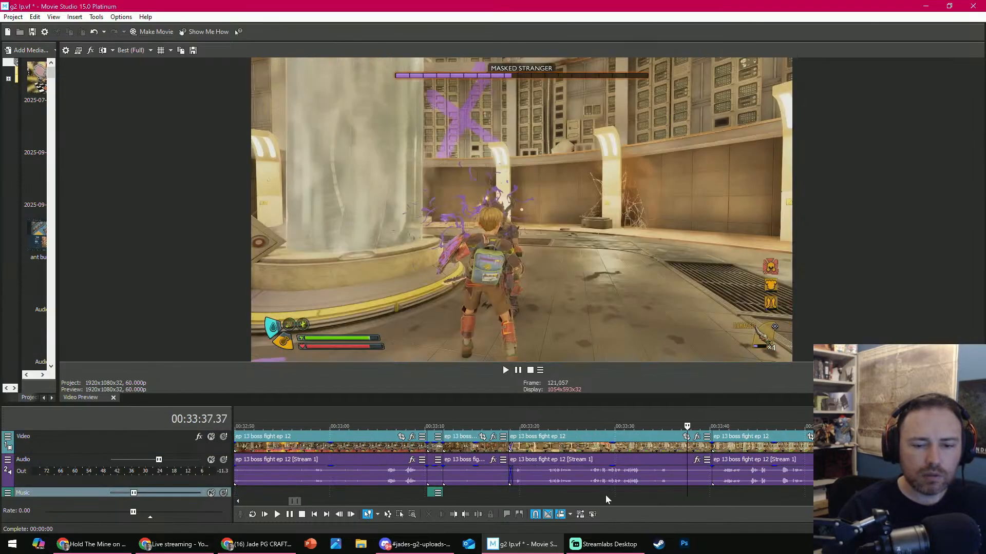
left_click(453, 515)
scroll(578, 411, "up", 3)
key("space")
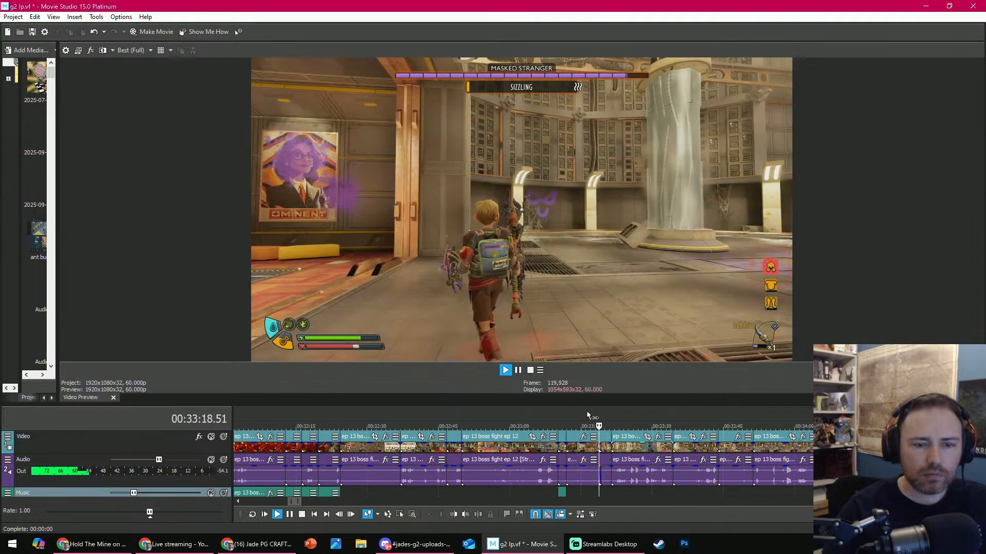
key("Return")
scroll(603, 442, "up", 1)
left_click_drag(602, 450, 619, 448)
left_click(619, 448)
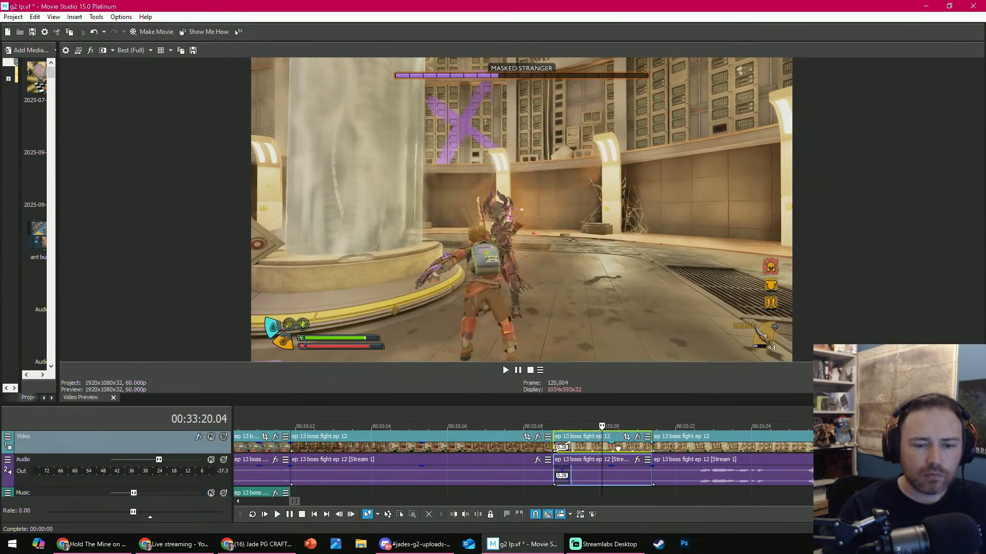
scroll(418, 420, "down", 1)
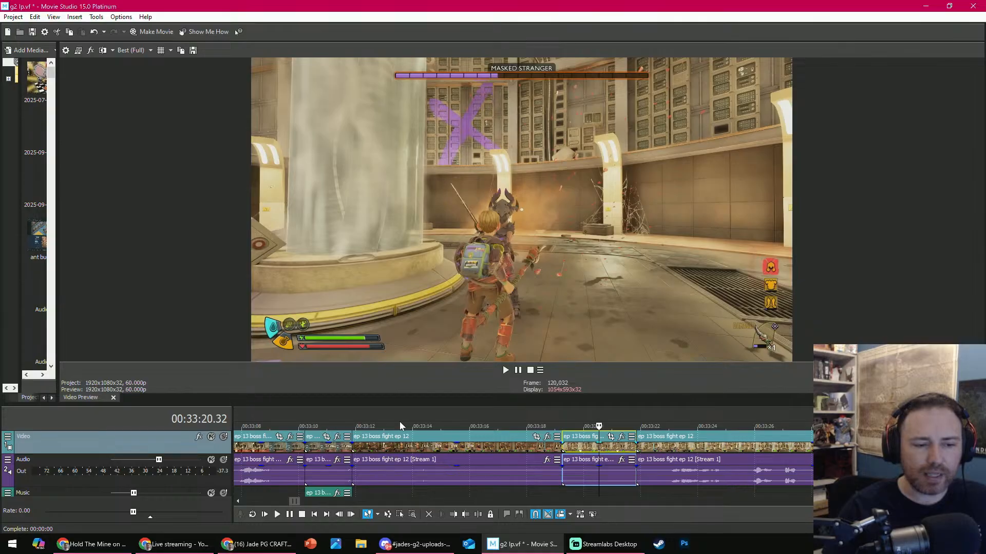
- Review the clip after the split at 00:32:49.53 and trim its start to 00:33:05.17
left_click(369, 421)
scroll(535, 424, "down", 8)
left_click(548, 423)
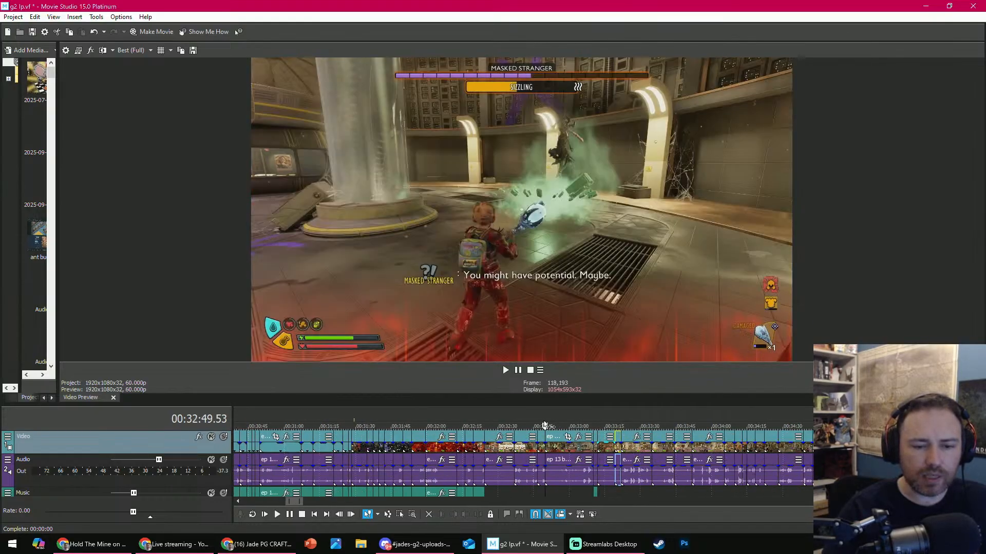
key("space")
scroll(616, 431, "up", 4)
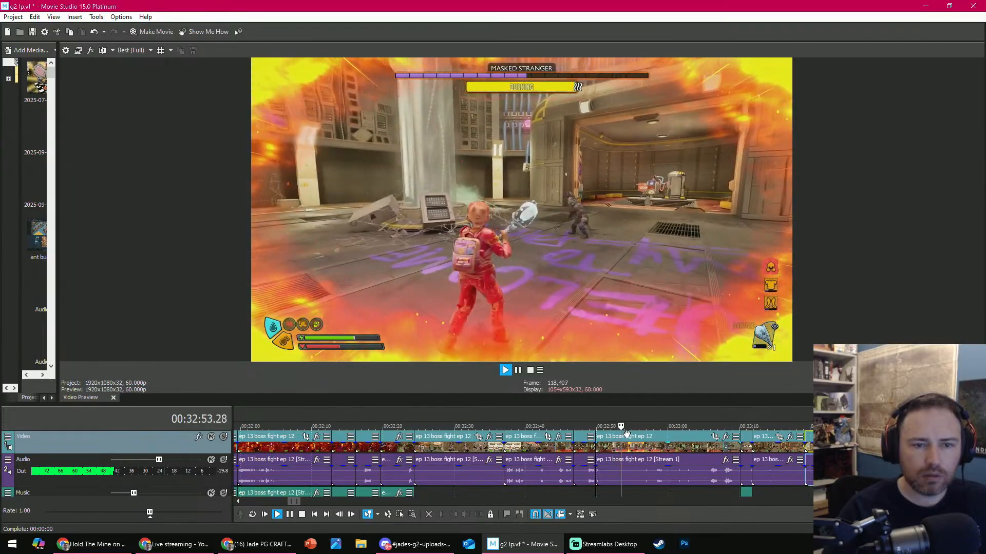
key("space")
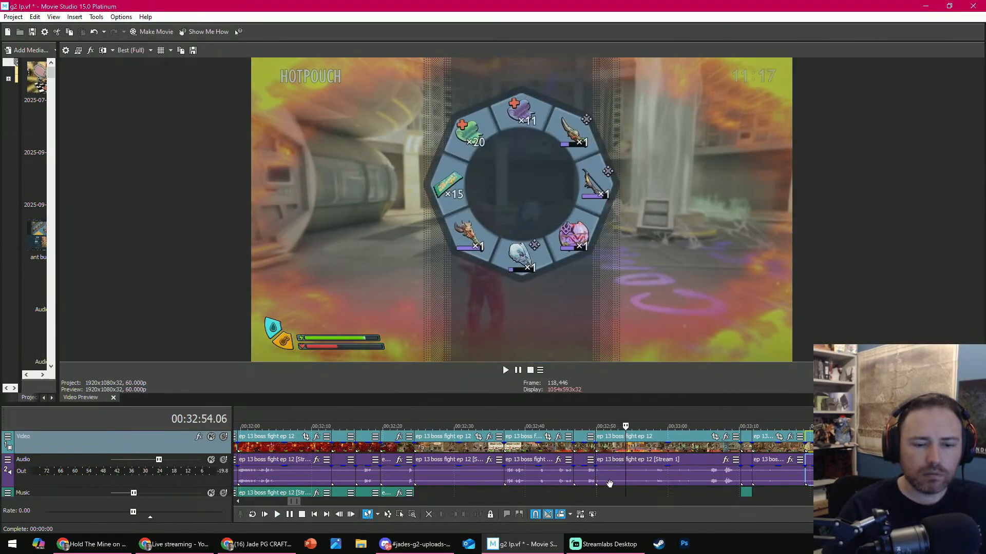
left_click_drag(625, 426, 705, 425)
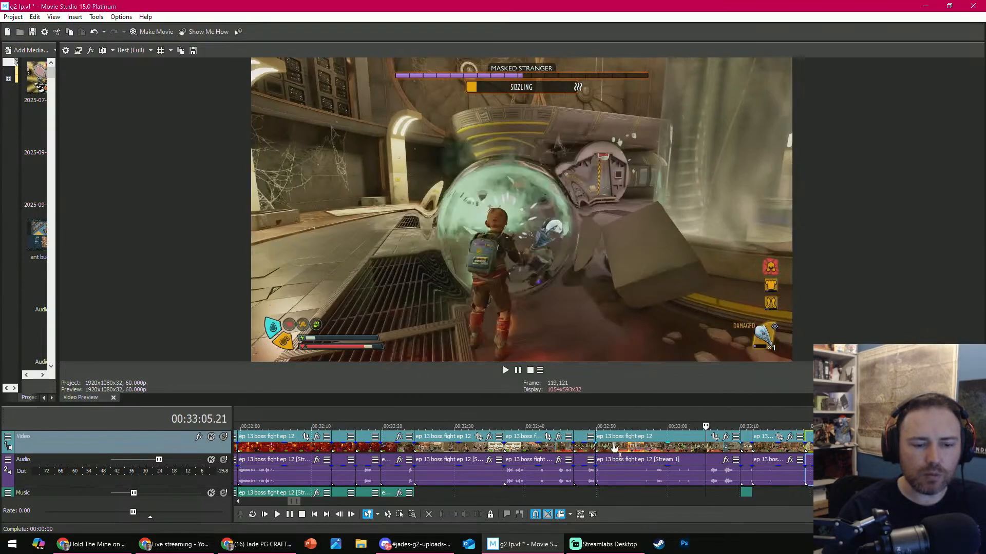
left_click(705, 492)
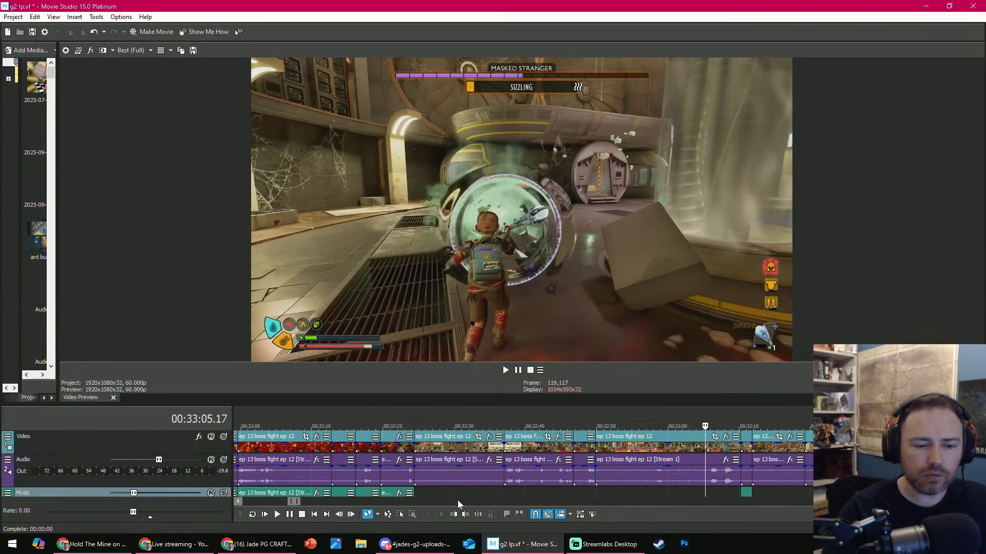
left_click(456, 514)
- Play past the death screen and delete the fight clip at 00:32:56.28 and the short clip following it
key("space")
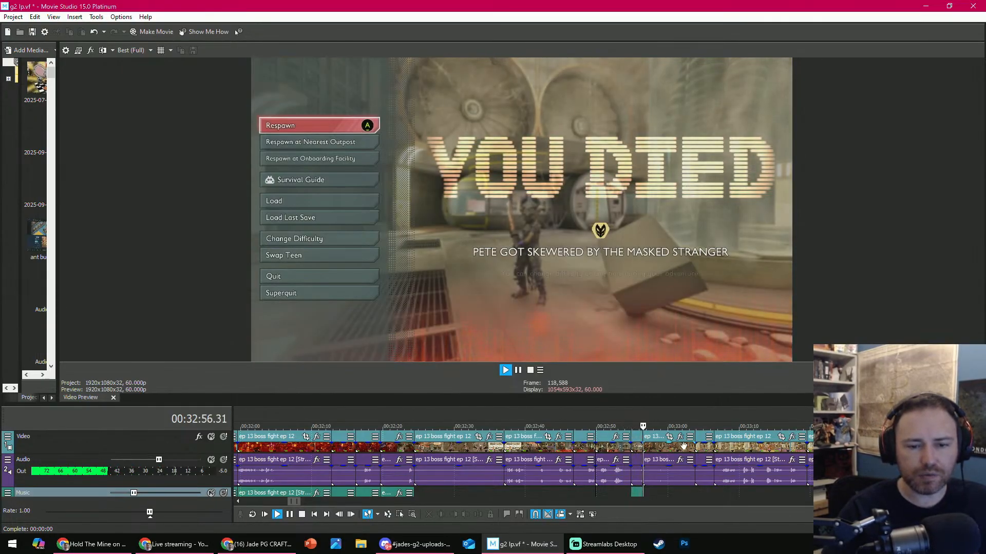
left_click(675, 446)
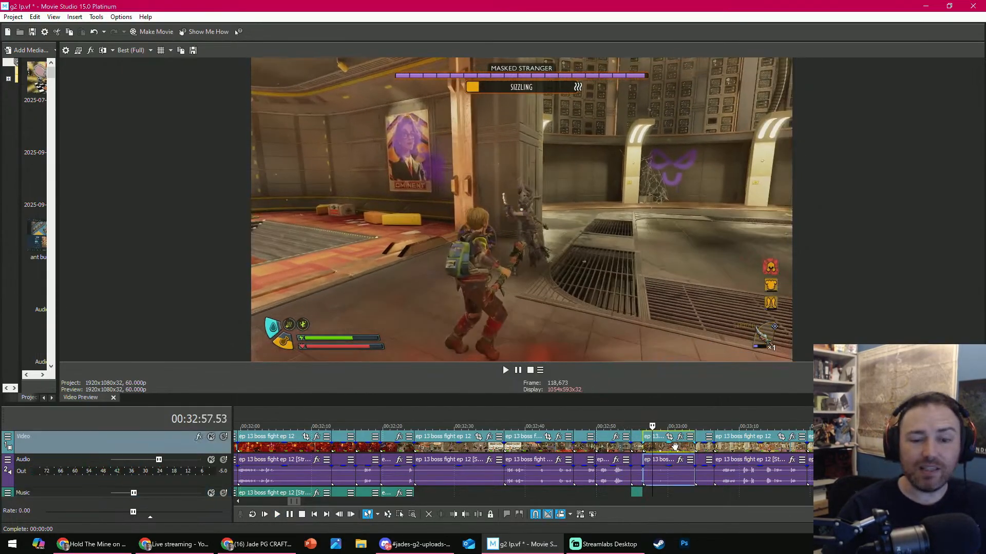
left_click(675, 446)
left_click(429, 514)
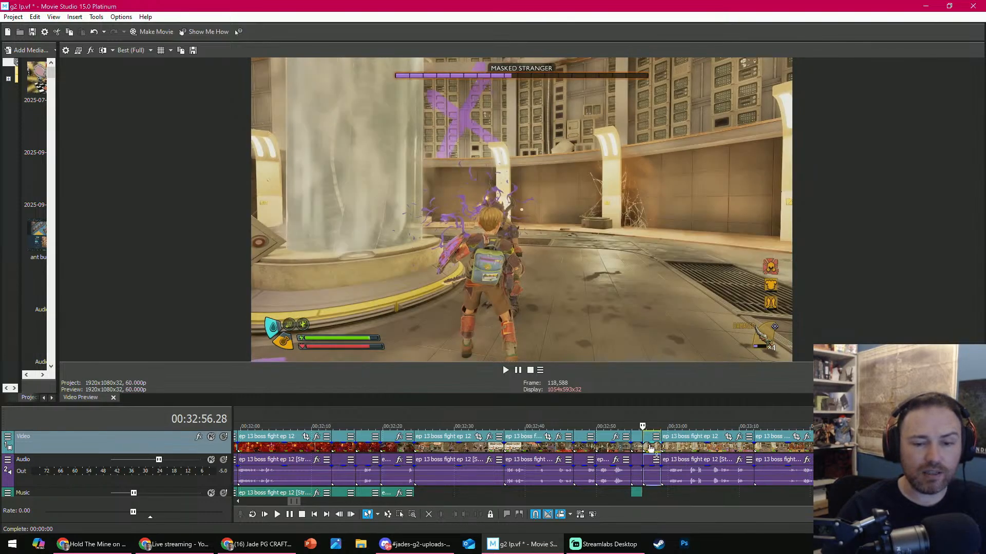
left_click(430, 515)
- Sample the next two fight clips that move up to 00:32:56.28 and delete both
key("space")
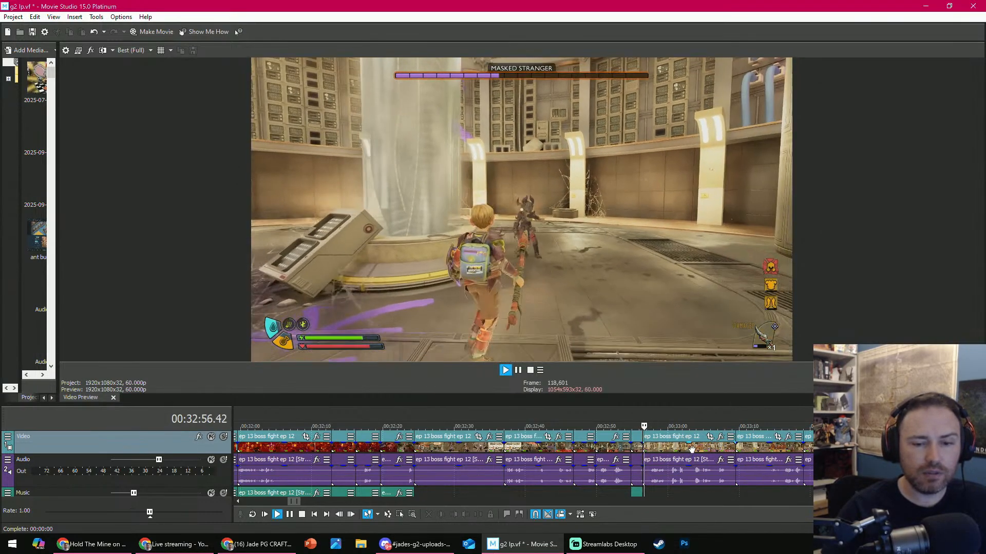
left_click(710, 425)
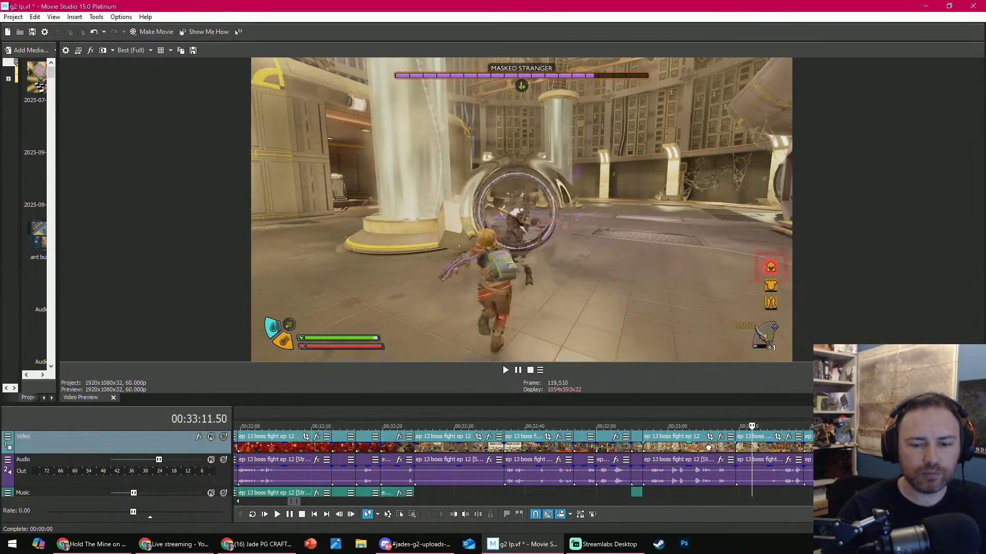
left_click(708, 448)
key("Delete")
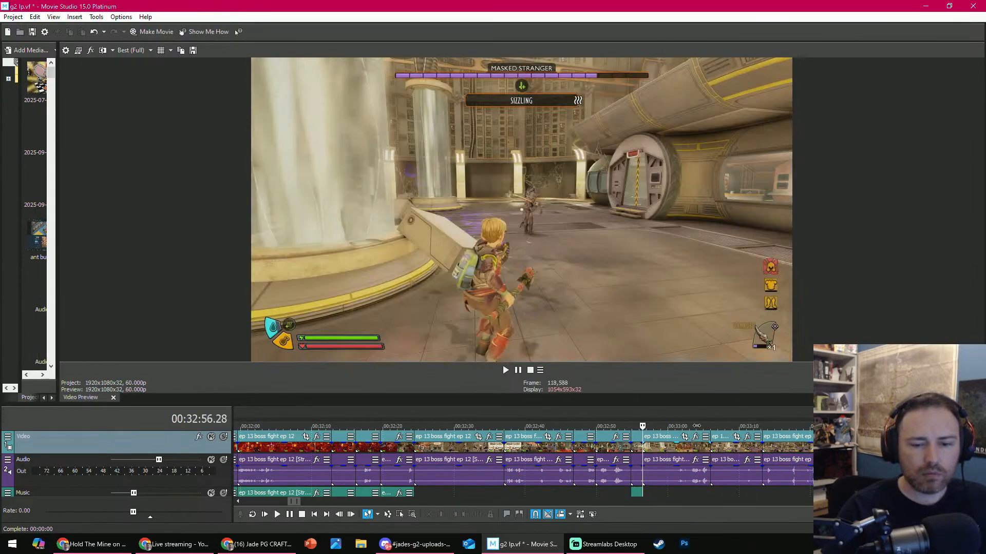
left_click(705, 426)
left_click(678, 453)
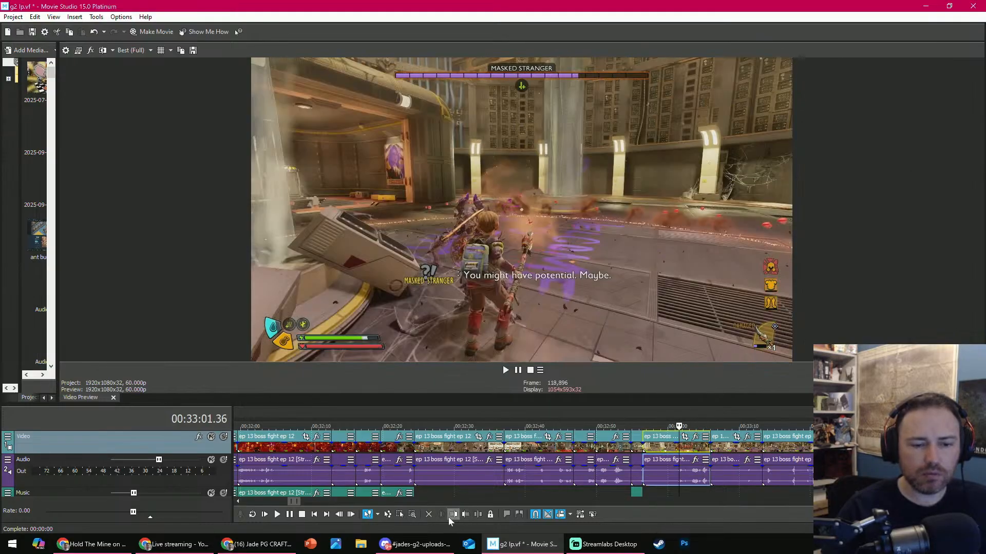
key("Delete")
- Play back the cut around 00:33:01.36 and review the following footage up to 00:33:18.06
key("space")
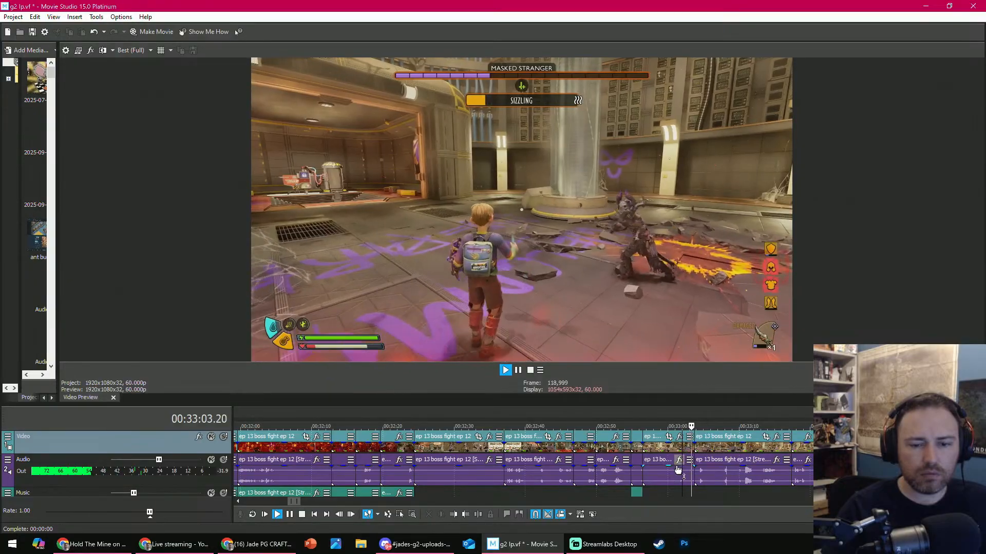
key("space")
key("space")
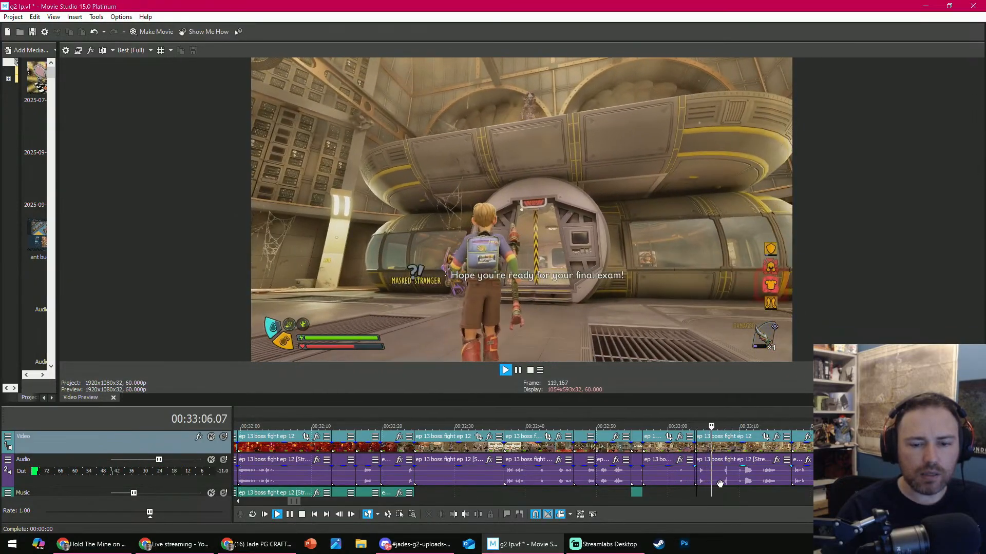
left_click(719, 489)
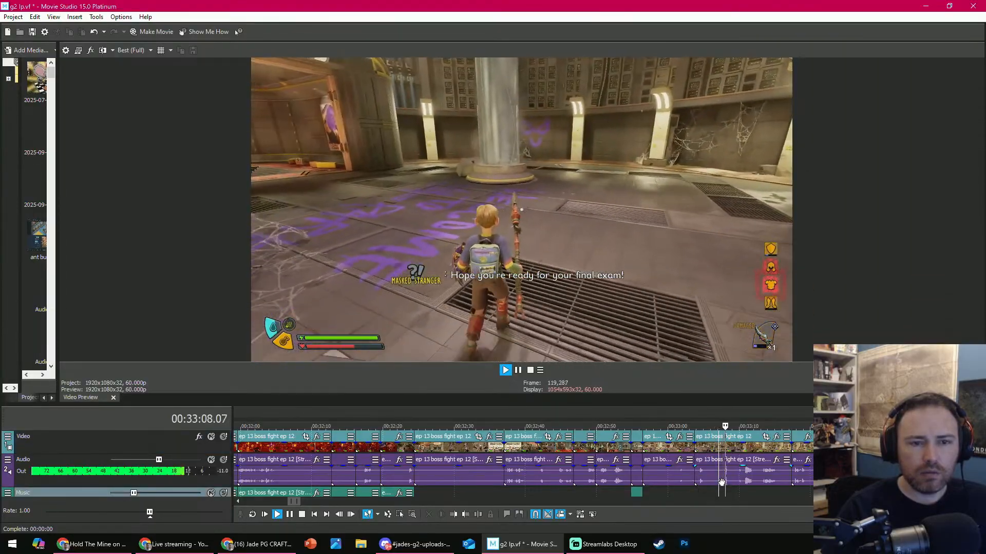
key("space")
left_click(797, 429)
scroll(644, 430, "down", 2)
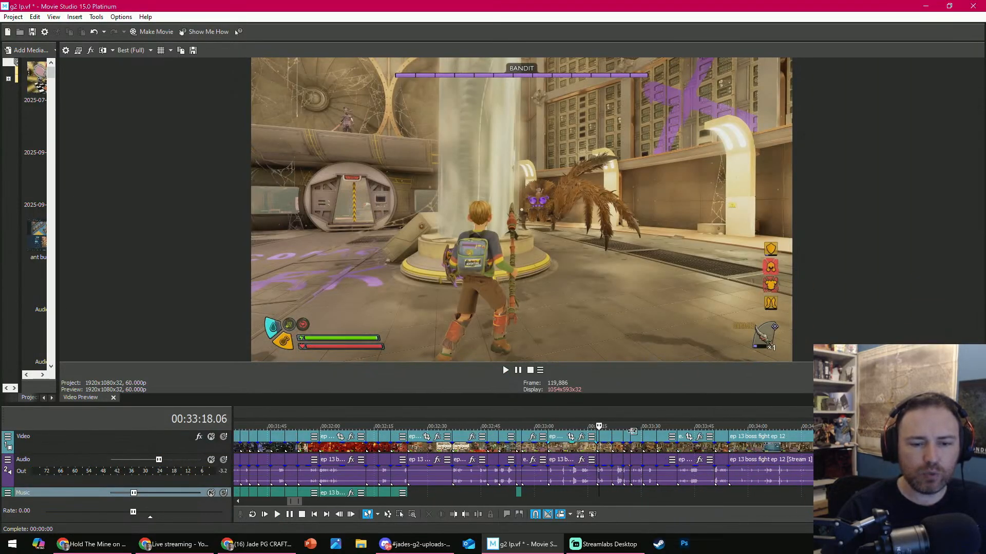
scroll(617, 424, "up", 2)
- Sample the fight clips from 00:33:18 to 00:33:29 and delete the three consecutive clips starting at about 00:33:27
key("space")
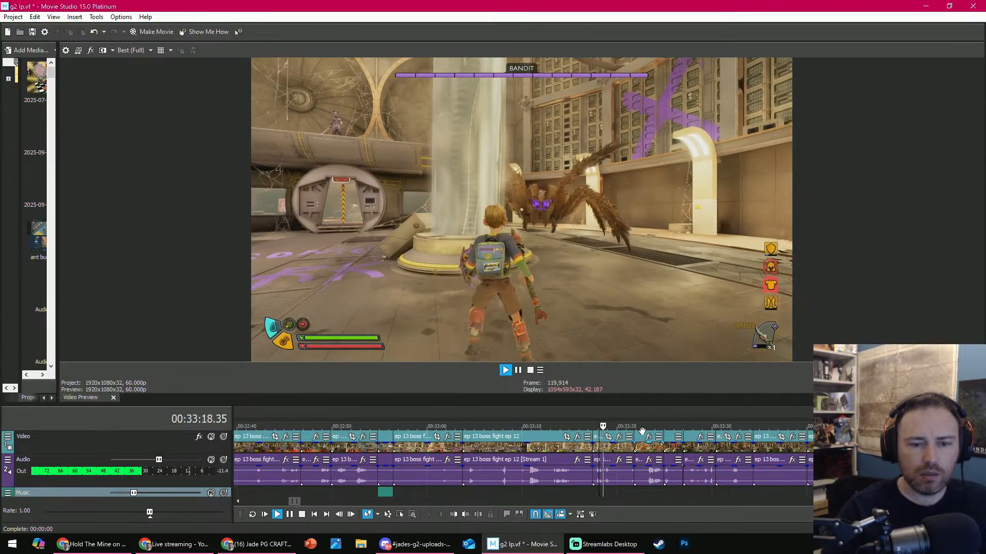
key("space")
left_click(656, 427)
left_click(700, 427)
key("space")
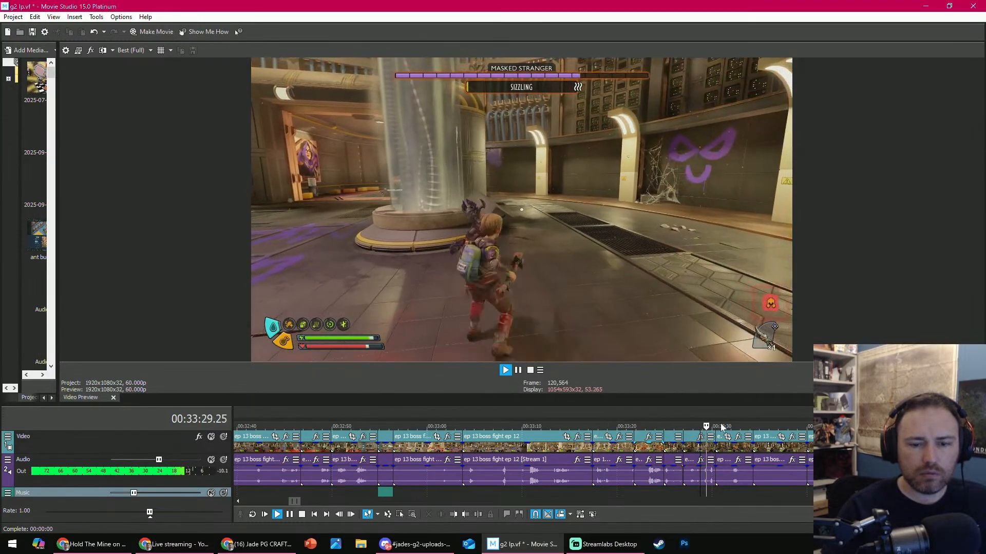
left_click(659, 427)
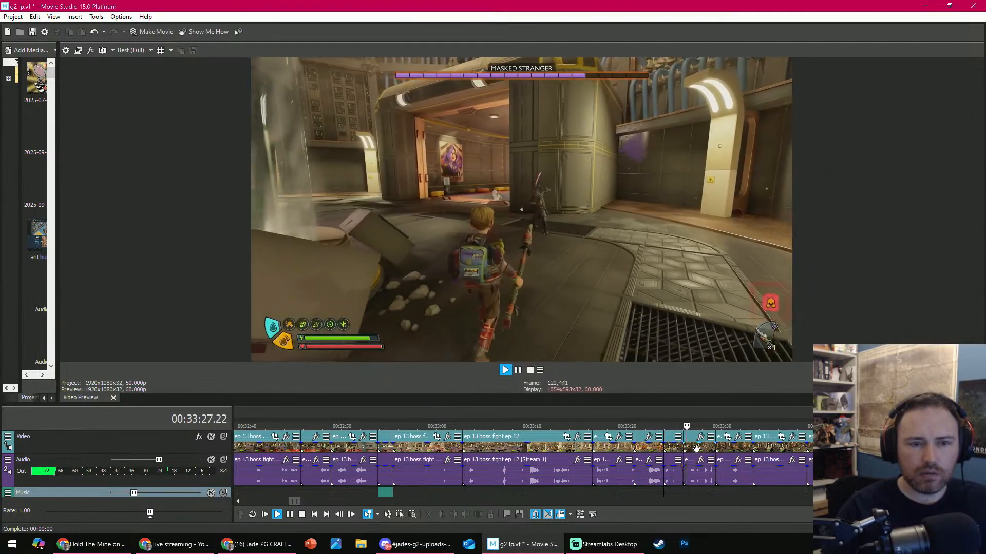
left_click(695, 449)
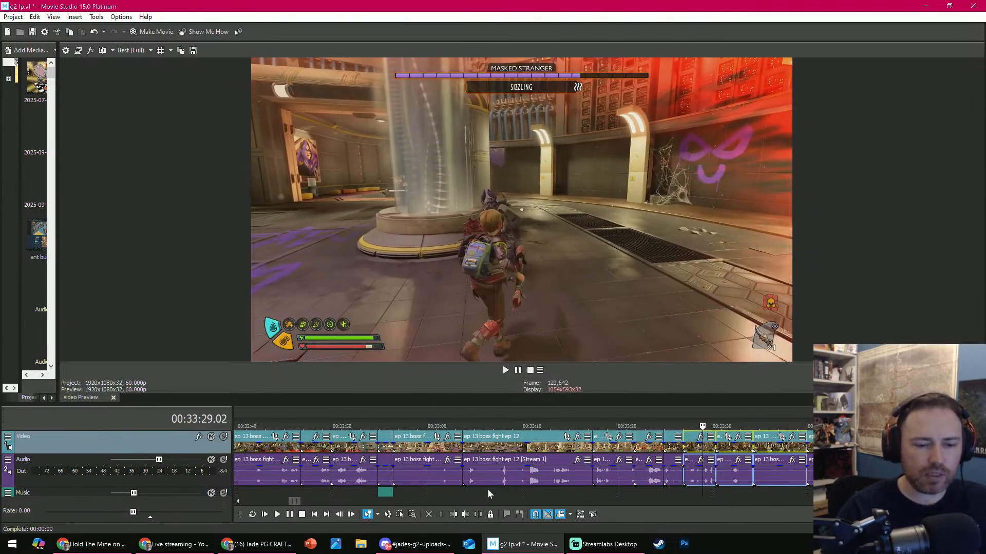
left_click(429, 515)
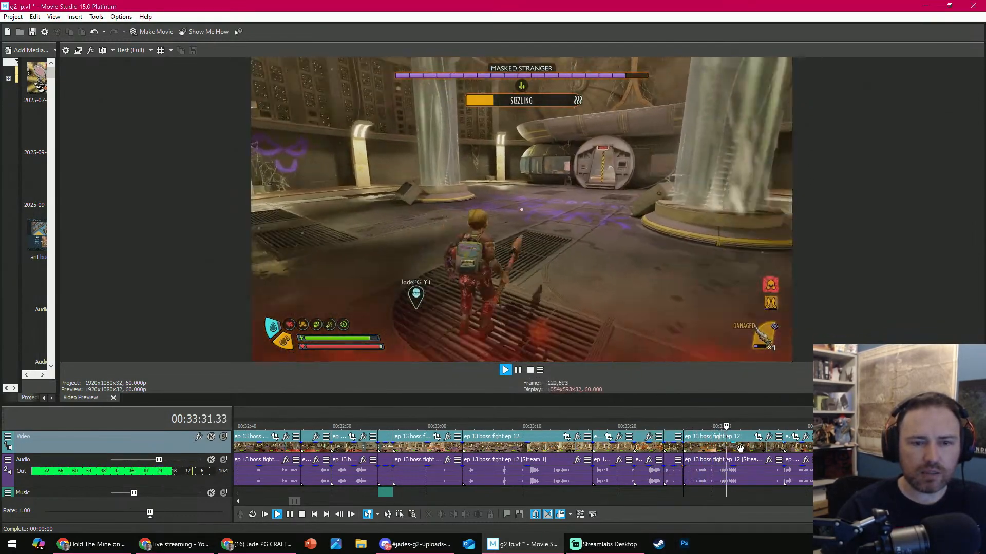
- Split the fight clip at 00:33:32.47, where the hotpouch wheel opens, and delete the part after the split
key("Return")
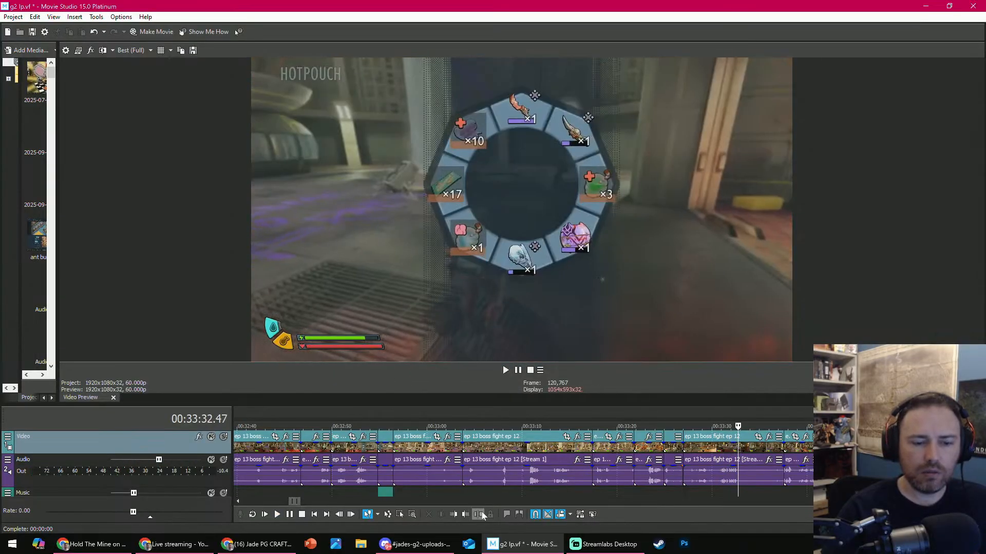
left_click(479, 514)
left_click(768, 437)
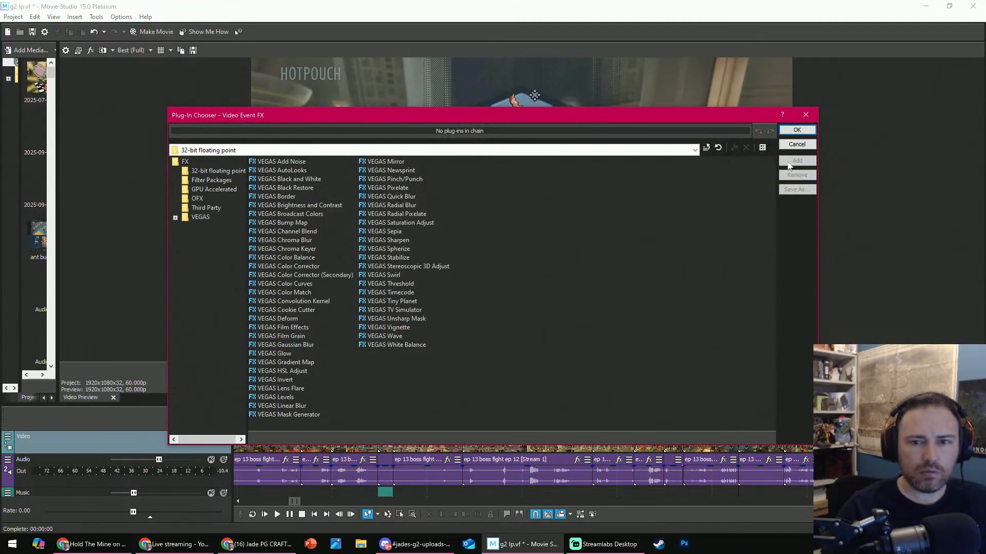
left_click(796, 144)
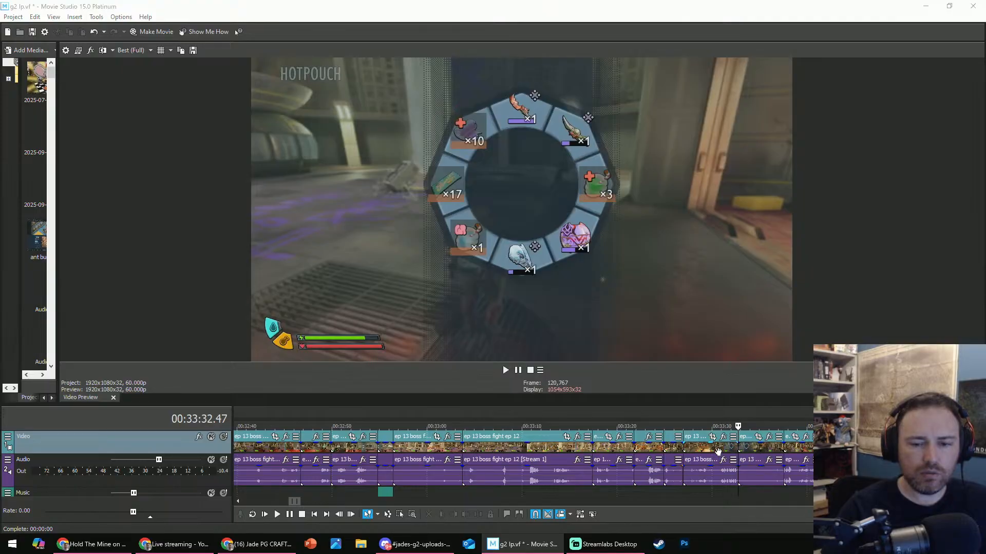
left_click(718, 451)
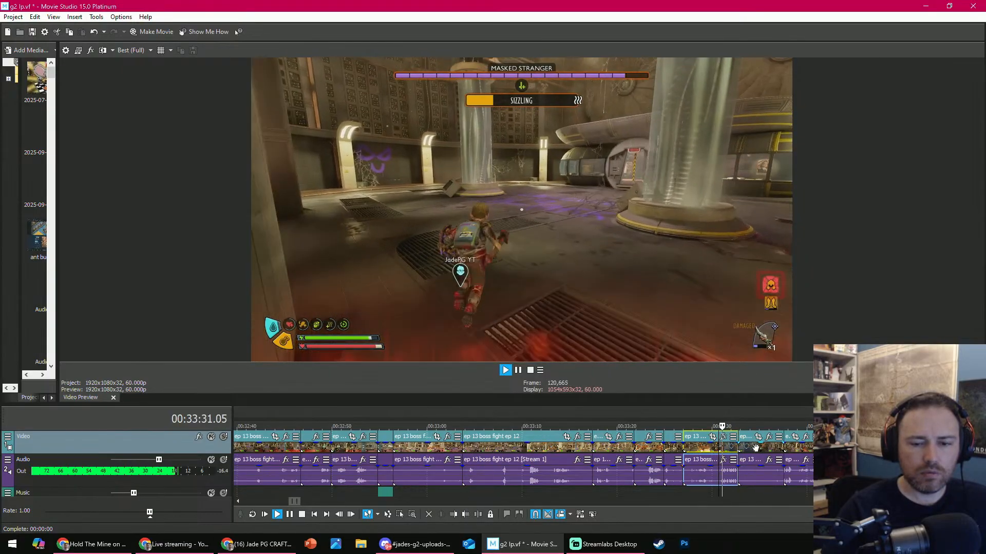
left_click(756, 448)
left_click(429, 515)
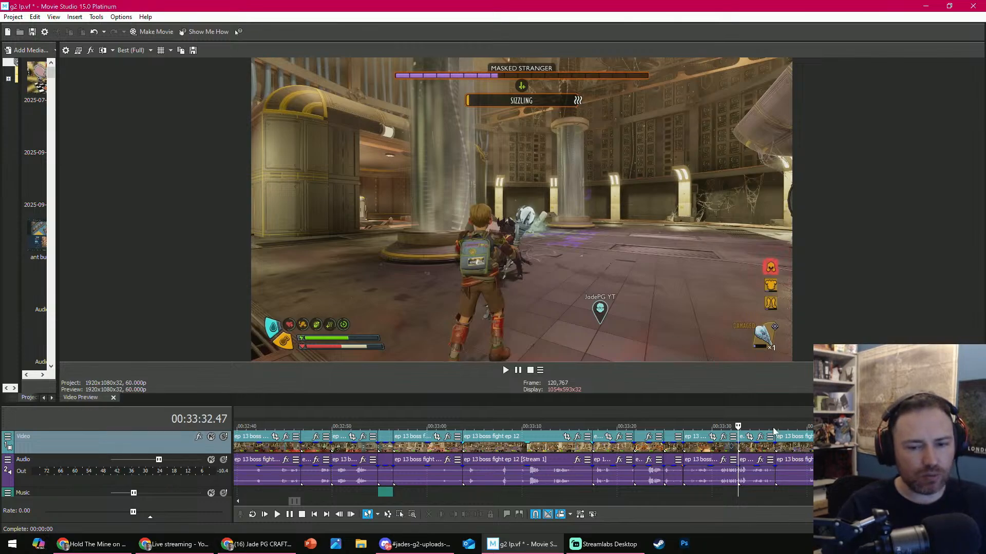
- Review the fight footage from 00:33:32.47 to 00:33:38.16, replaying the end of the clip before the next cut
key("space")
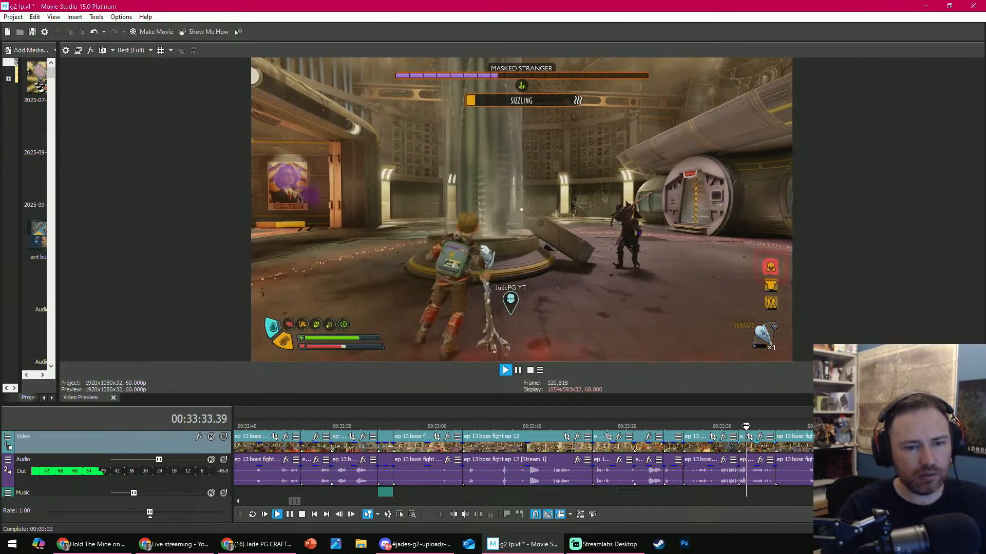
scroll(739, 444, "down", 1)
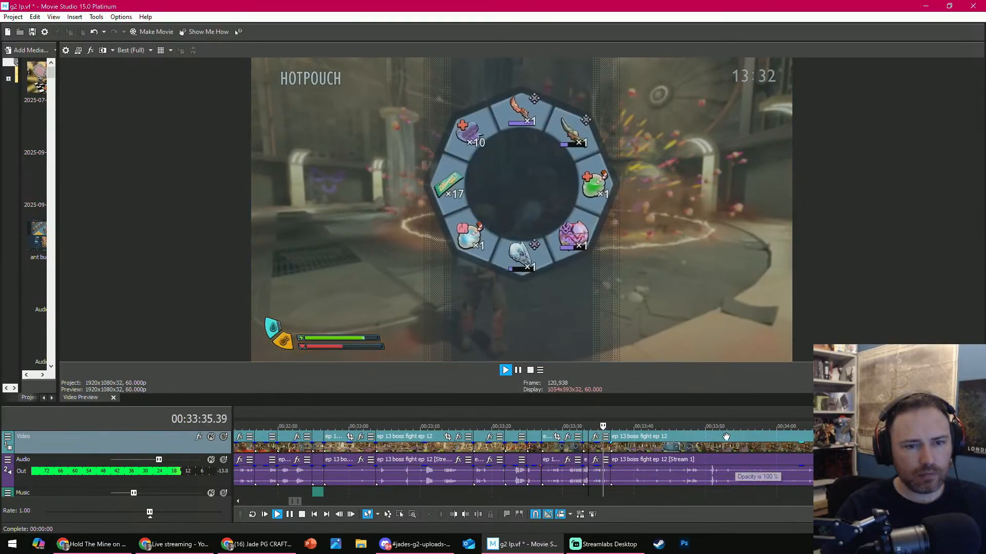
scroll(709, 423, "up", 2)
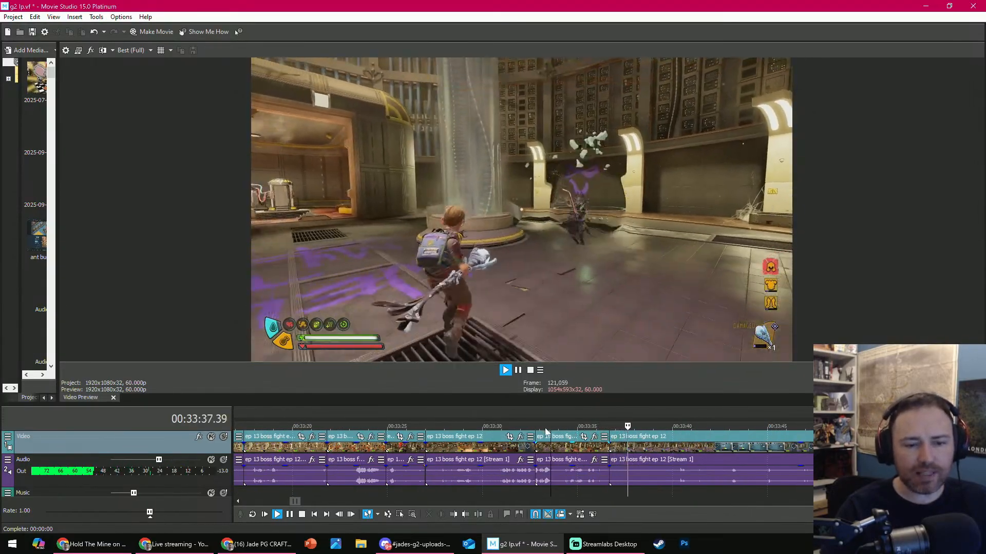
left_click(549, 427)
left_click(572, 424)
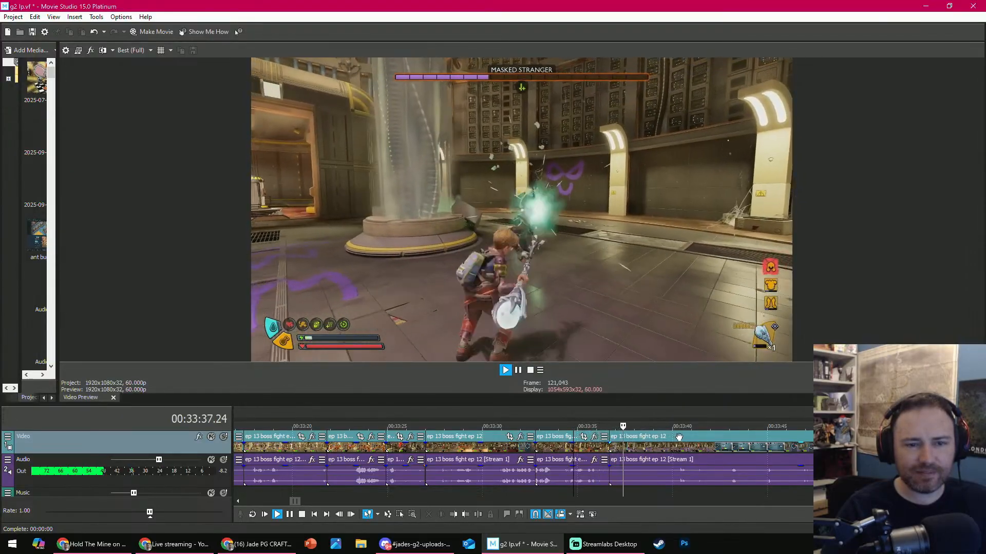
key("Return")
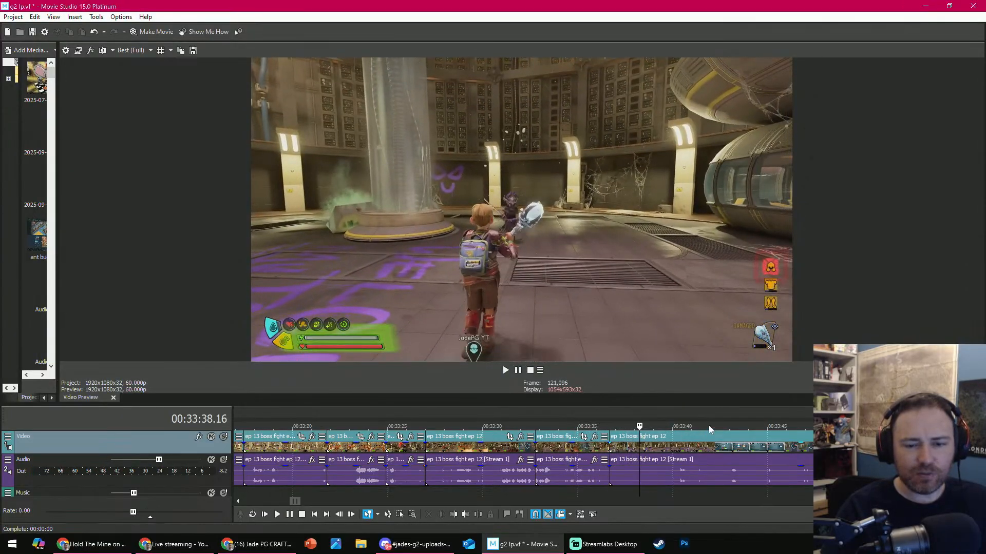
- Split the clip at 00:33:42.17, where the crafting menu opens, and trim the menu footage off the second part's start
left_click_drag(709, 426, 648, 416)
key("space")
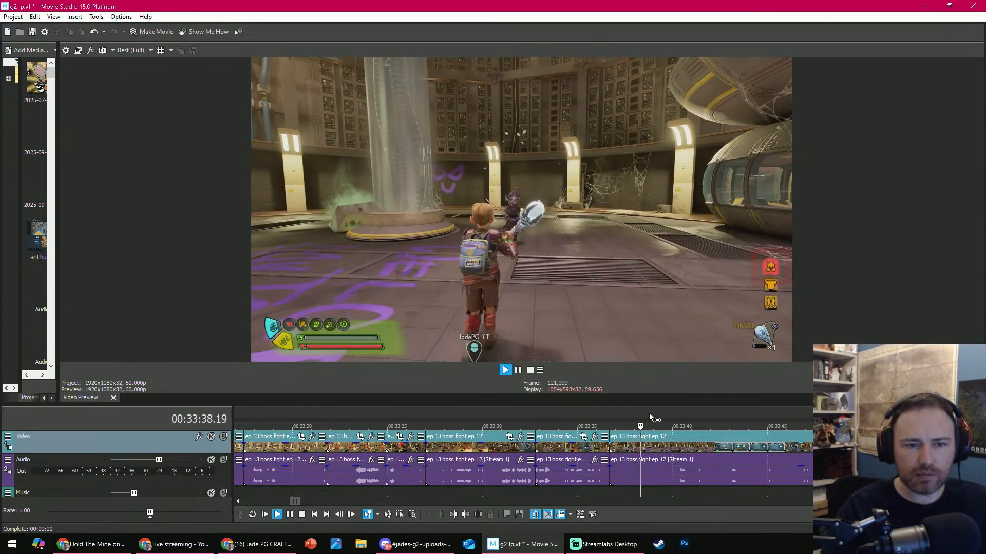
left_click(676, 491)
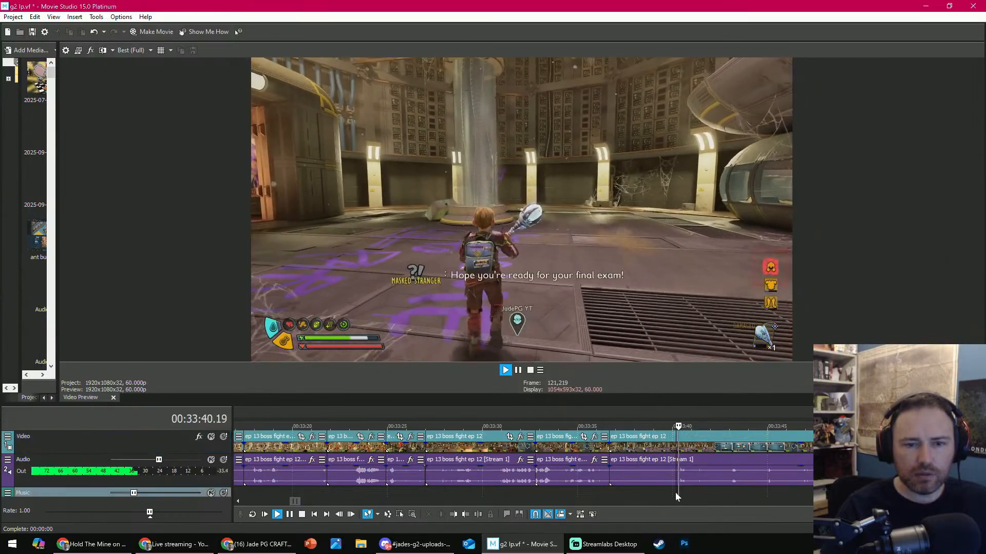
key("Return")
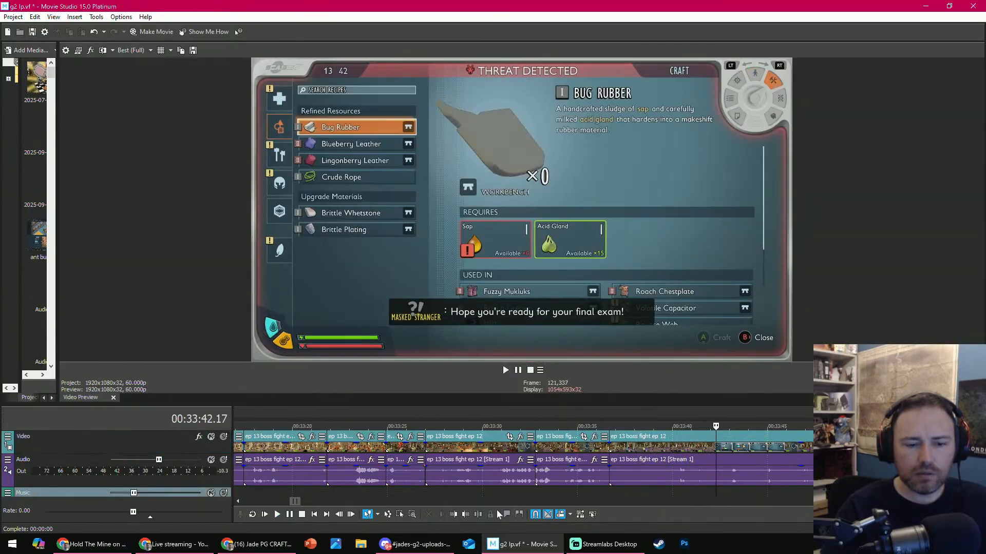
left_click(478, 514)
left_click_drag(716, 427, 808, 426)
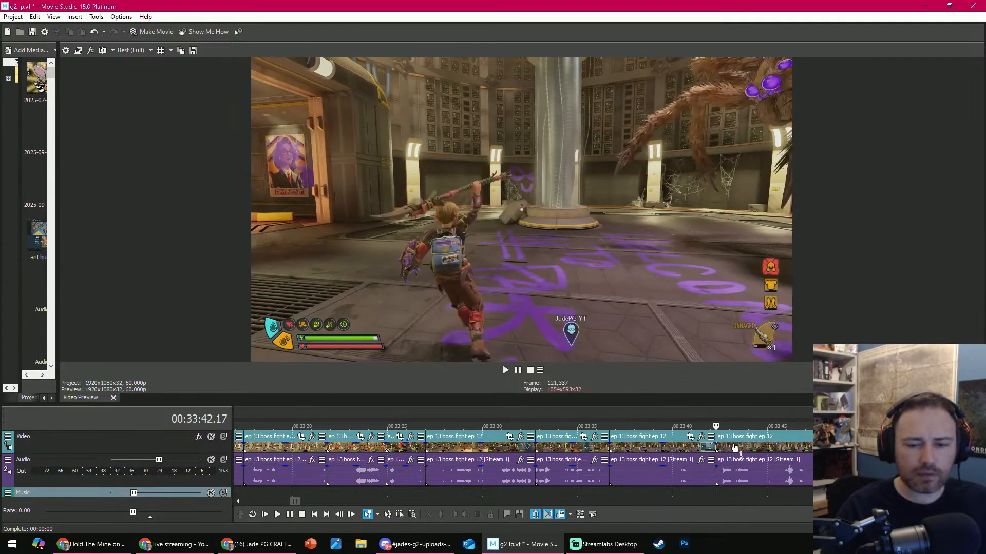
- Shorten the end of the clip before the 00:33:42.17 cut by 0.47, close the gap and play through the join
left_click_drag(715, 443, 699, 442)
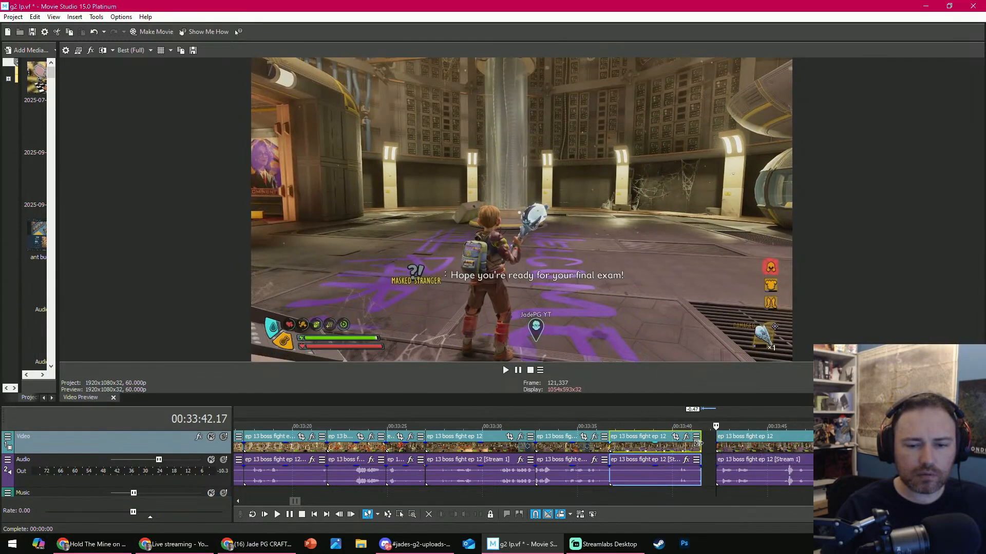
key("Return")
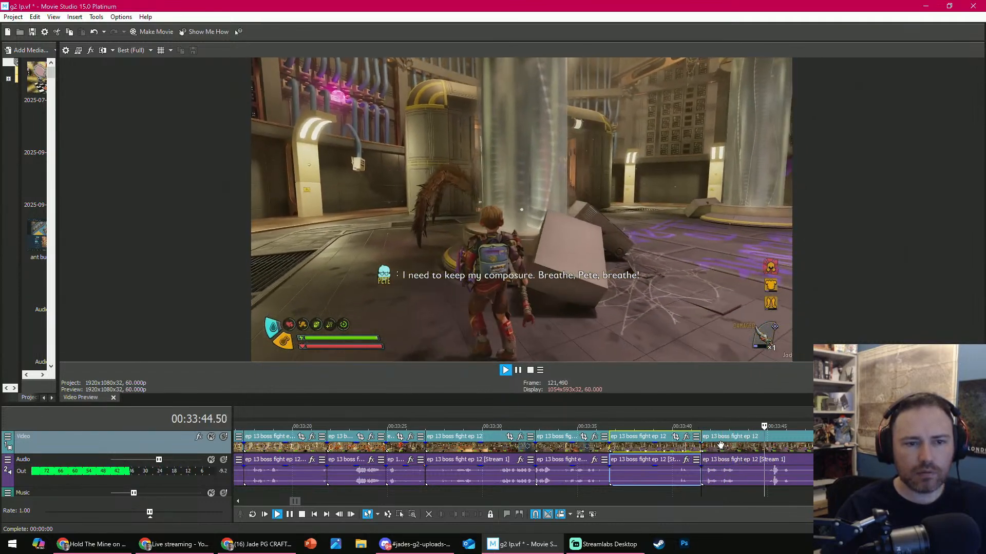
scroll(629, 465, "down", 3)
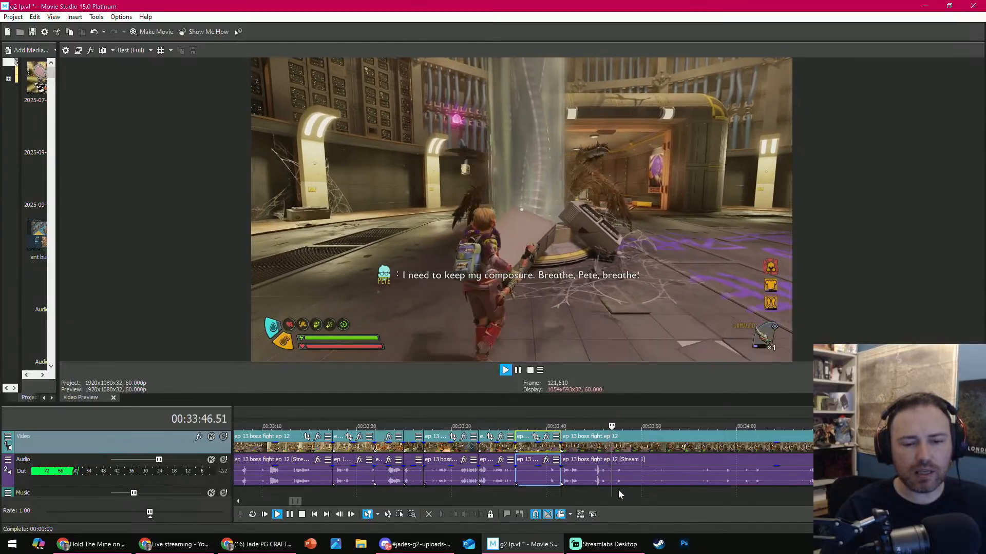
left_click(618, 490)
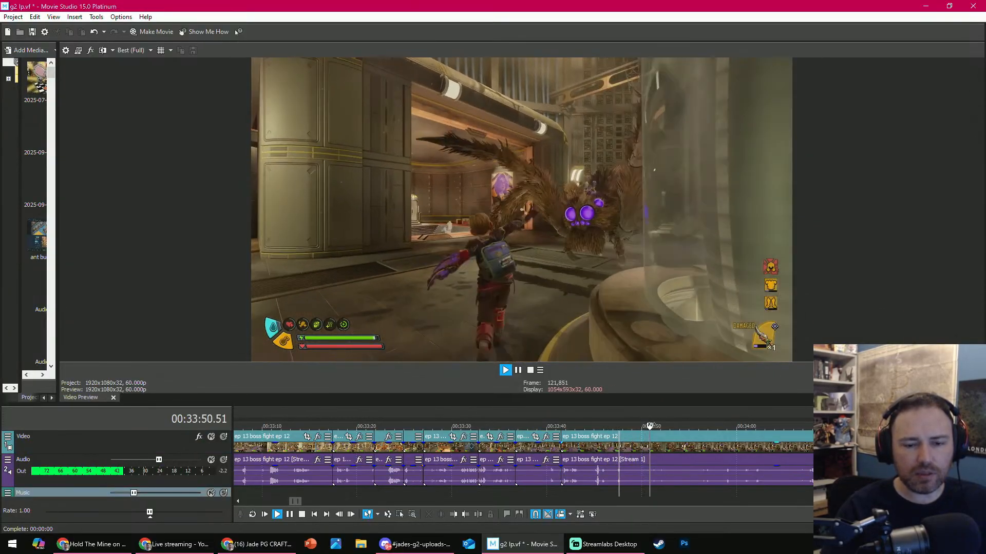
key("Return")
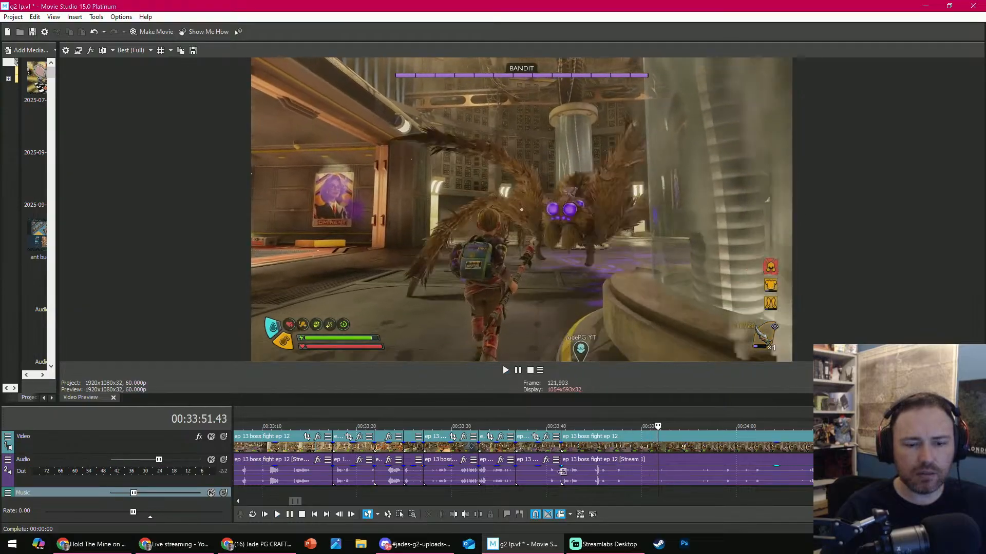
- Replay the spider footage from about 00:33:44 and split the clip at 00:33:49.33
left_click(596, 427)
key("space")
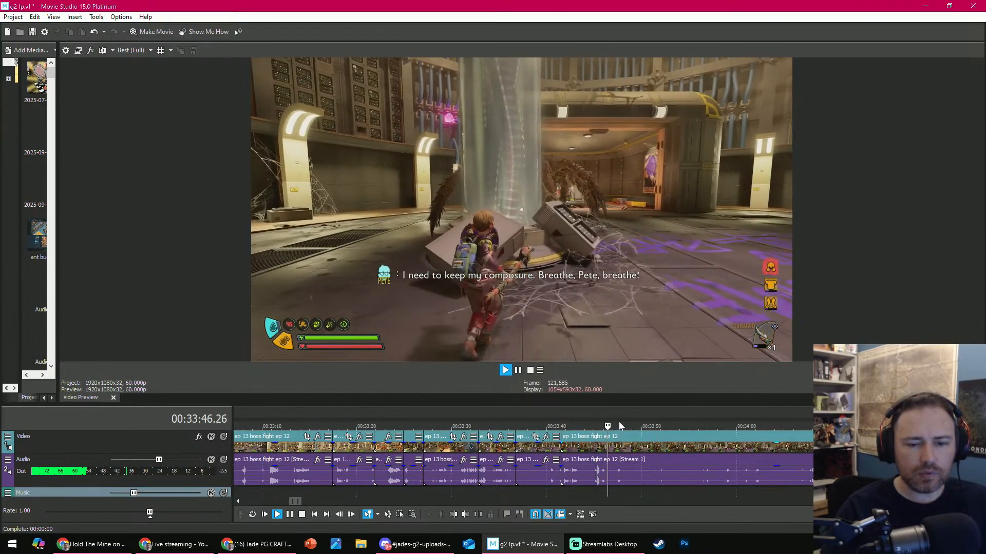
key("Return")
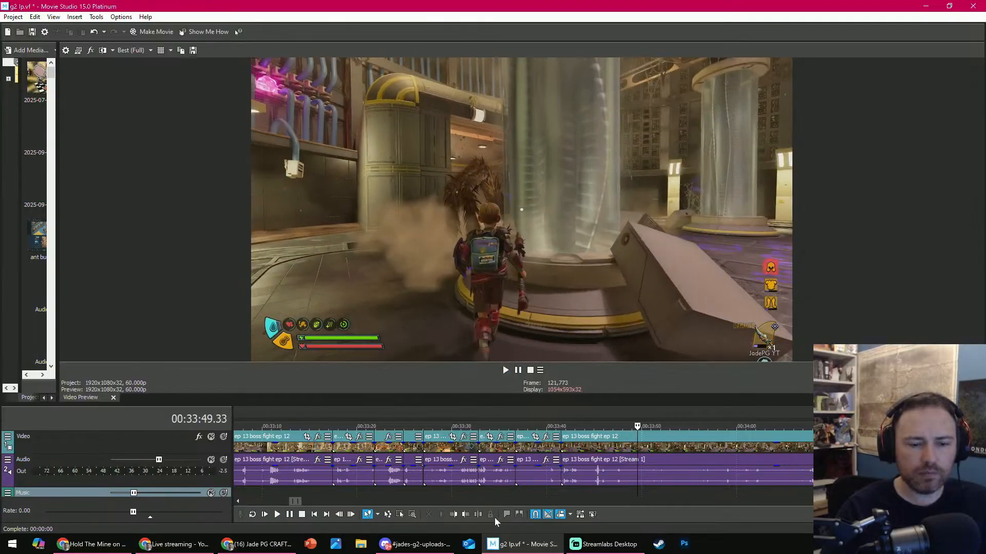
- Trim the start of the clip after the 00:33:49.33 split to 00:34:25.10 and play back the result
scroll(542, 496, "down", 6)
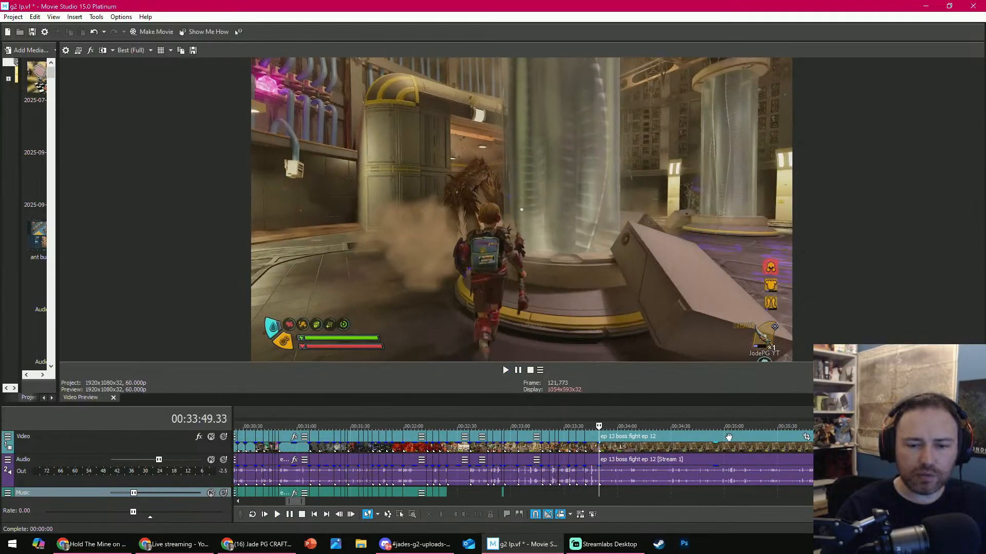
left_click_drag(662, 433, 661, 427)
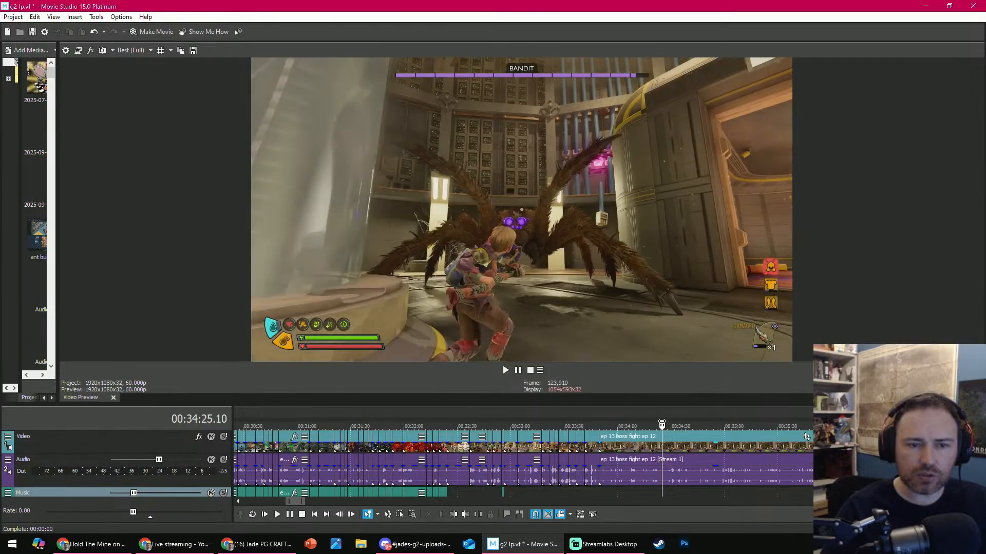
left_click(456, 516)
key("space")
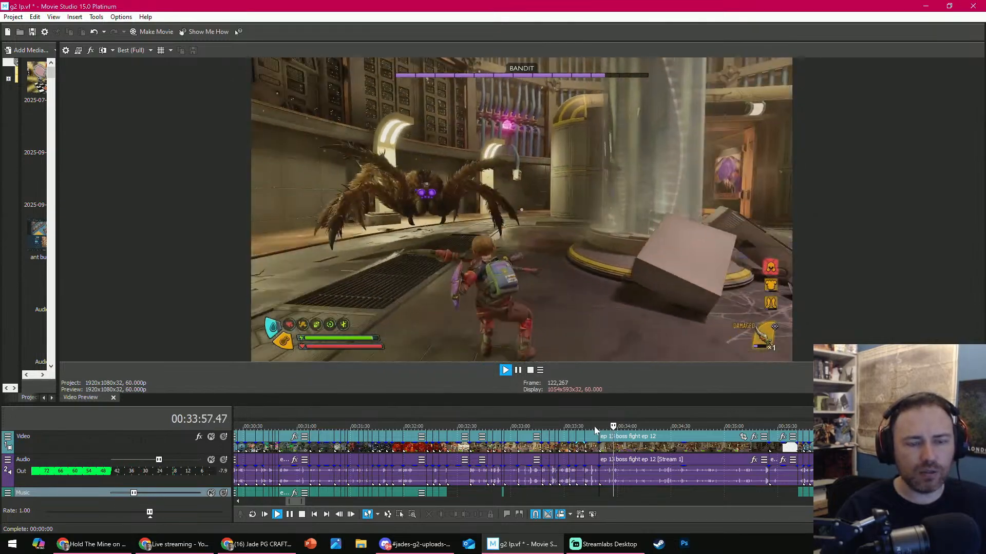
- Play the spider fight up to 00:33:58.10 and split the clip there
key("Return")
left_click(483, 513)
key("Return")
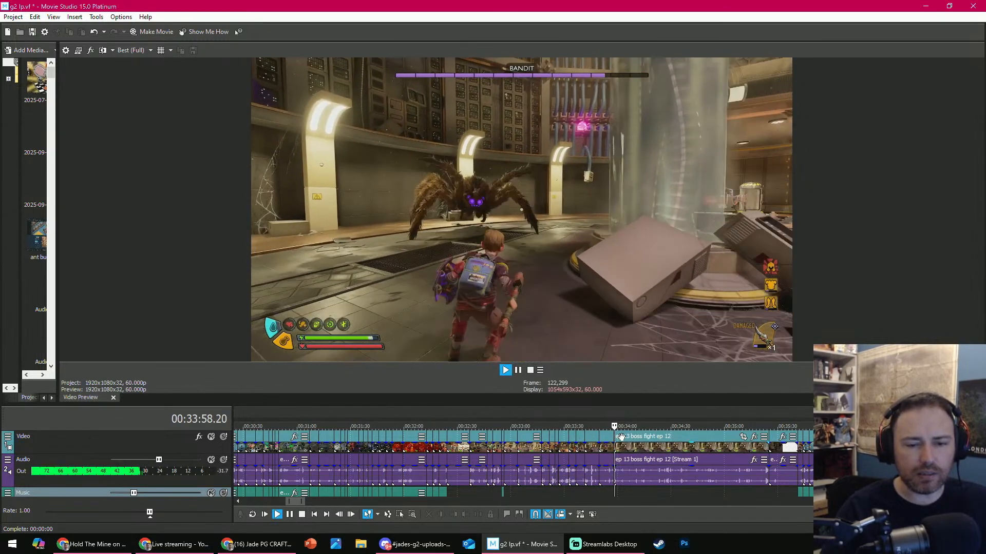
key("Return")
- Trim the start of the clip after the 00:33:58.10 split to 00:34:34.41 and play back the result
left_click_drag(616, 425, 679, 425)
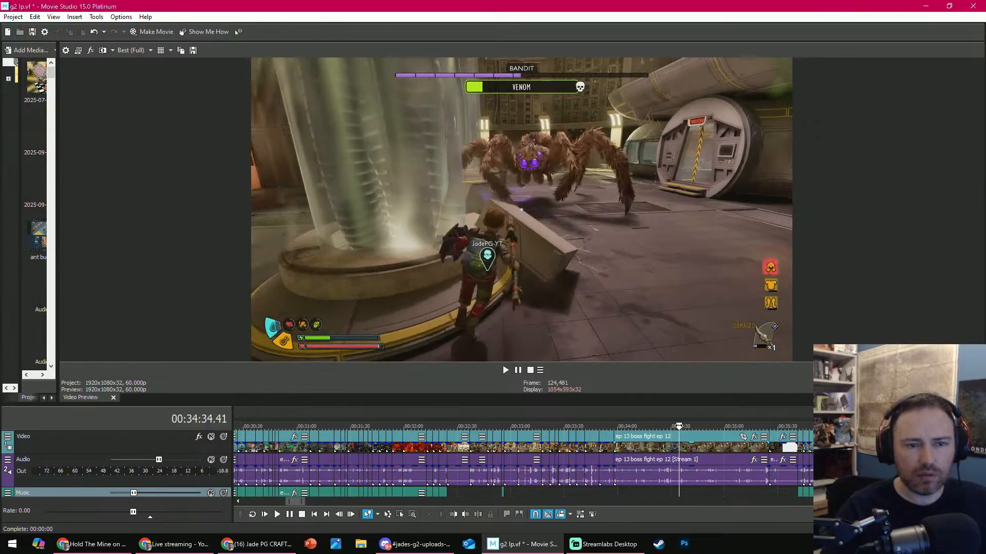
left_click(453, 514)
key("Return")
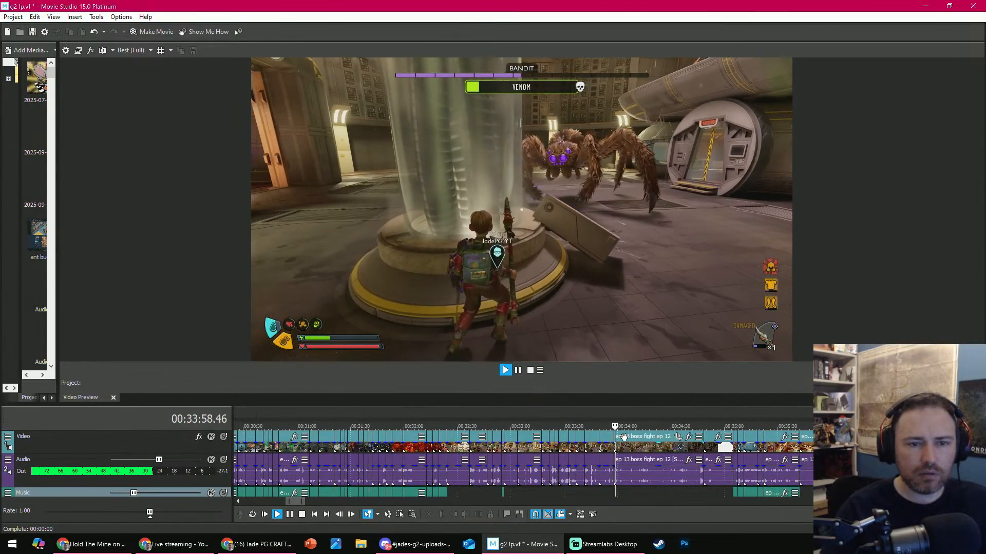
key("Return")
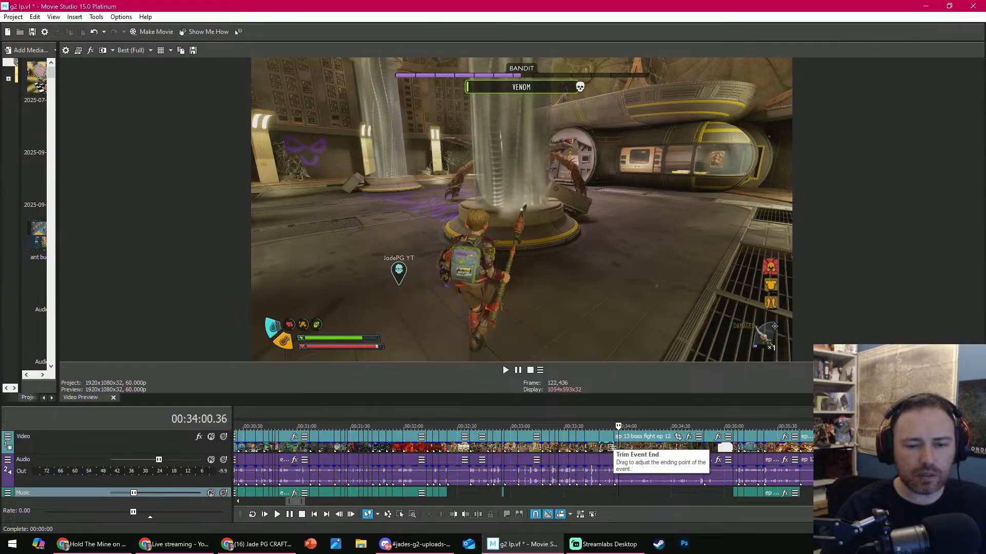
- Select the clip after the 00:33:58.10 split, trim its start to 00:34:19.41 and play it
left_click(618, 446)
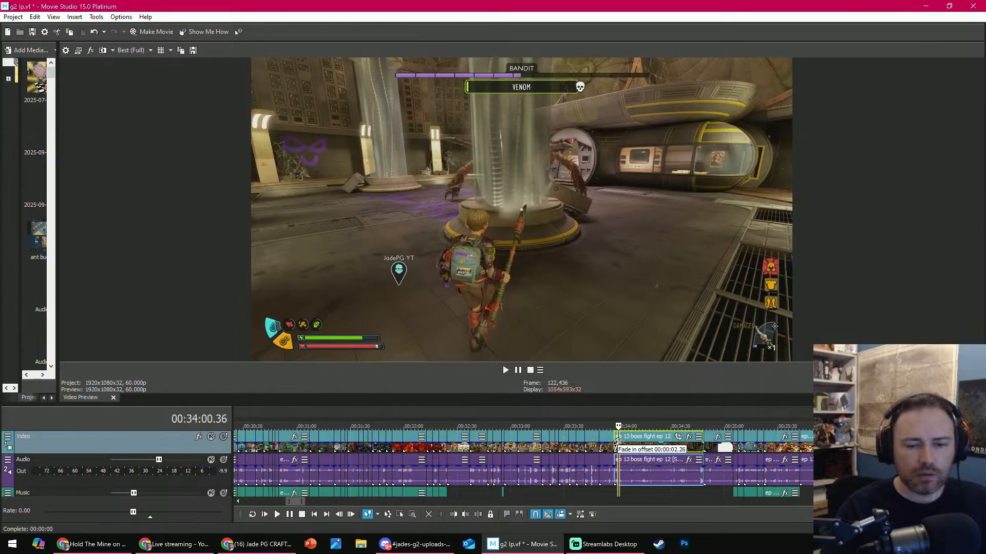
left_click(652, 434)
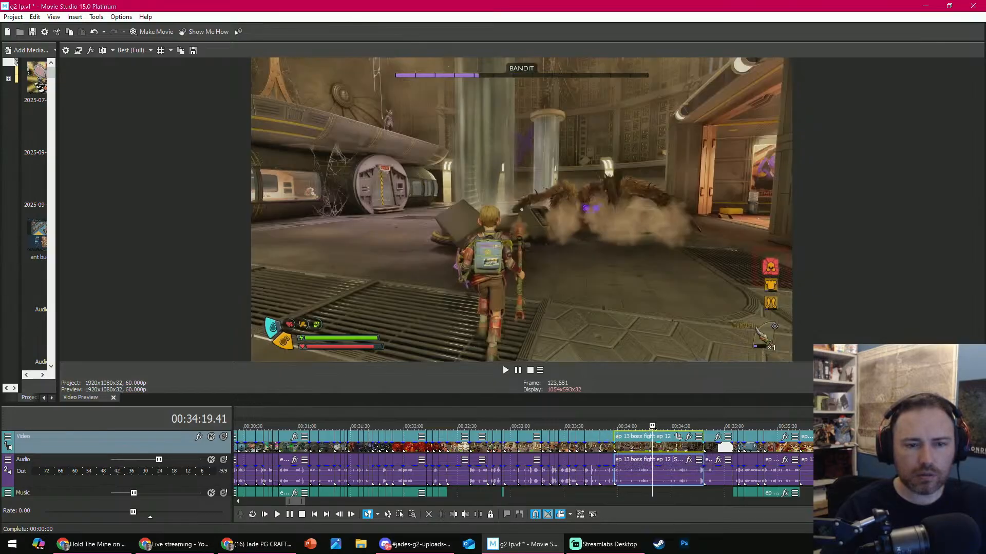
left_click(454, 515)
key("space")
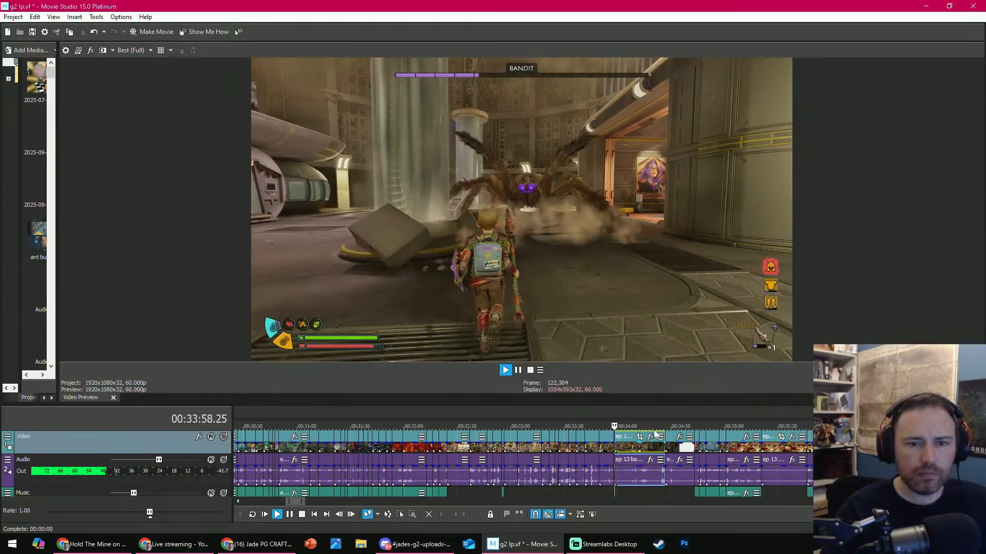
- Shorten the start of the clip after the 00:33:58.10 cut by a further 5.13 and close the gap
scroll(637, 458, "up", 5)
scroll(637, 458, "up", 2)
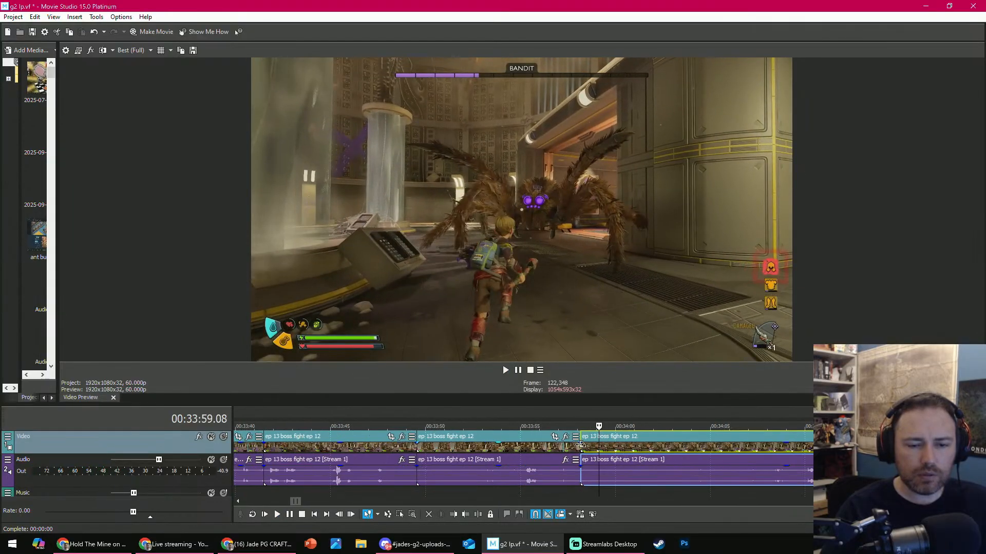
key("space")
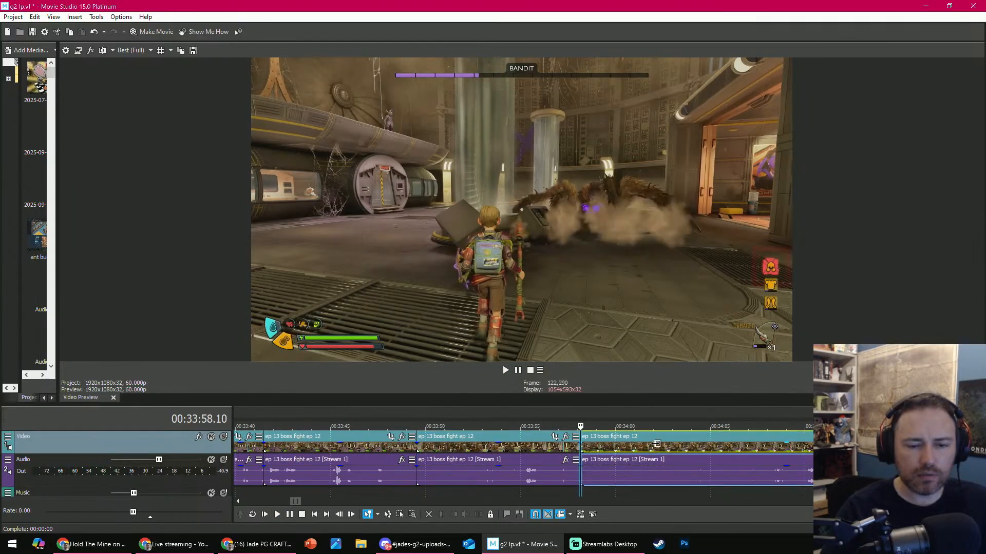
left_click_drag(581, 441, 682, 440)
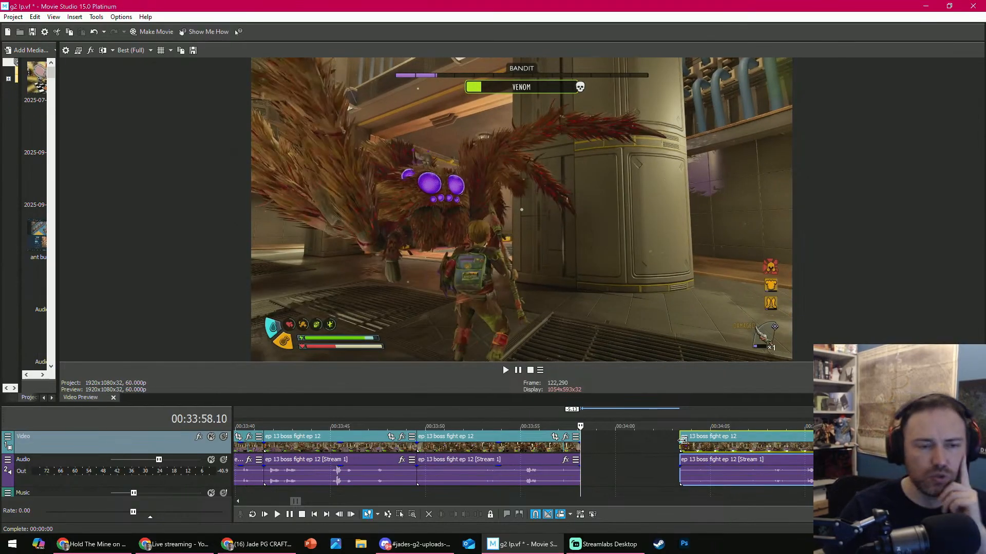
key("f")
scroll(570, 448, "down", 2)
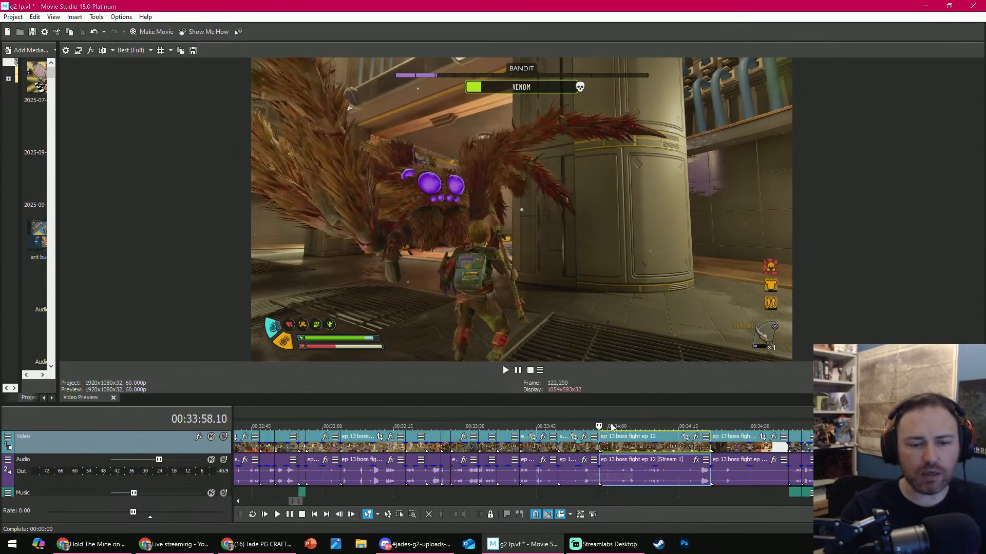
- Play the clip after the 00:33:58.10 cut, trim its start to 00:34:01.10, then trim off more where the spider attacks
key("space")
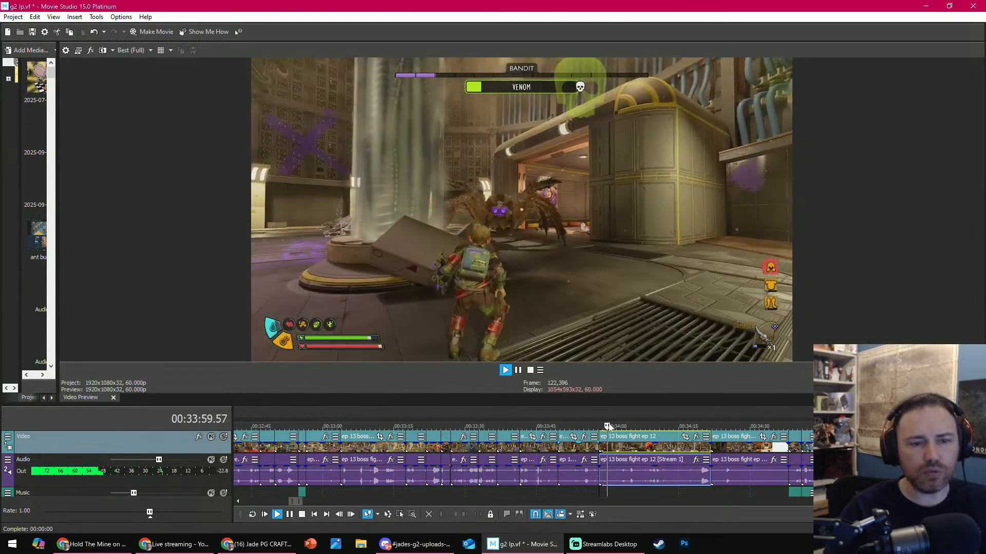
key("space")
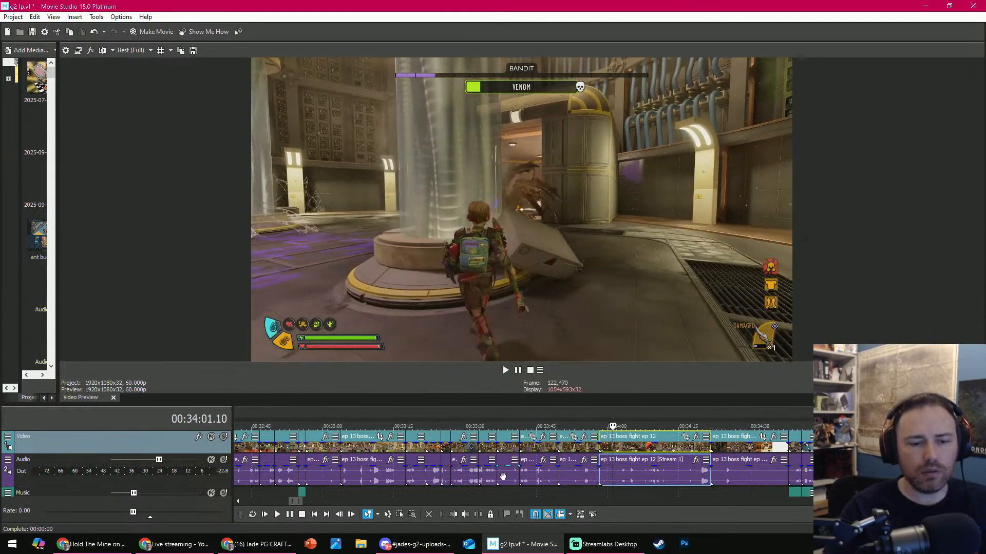
left_click(453, 515)
key("space")
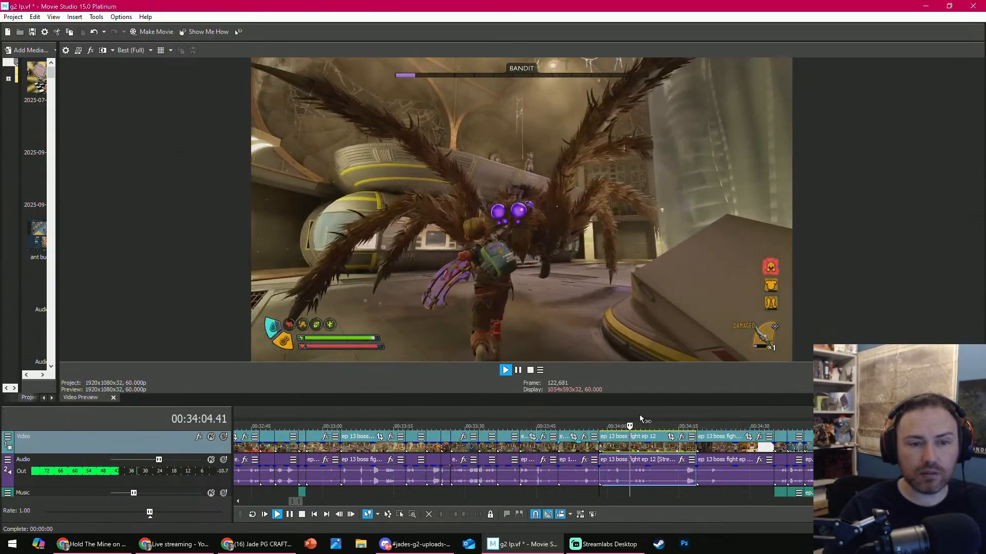
key("space")
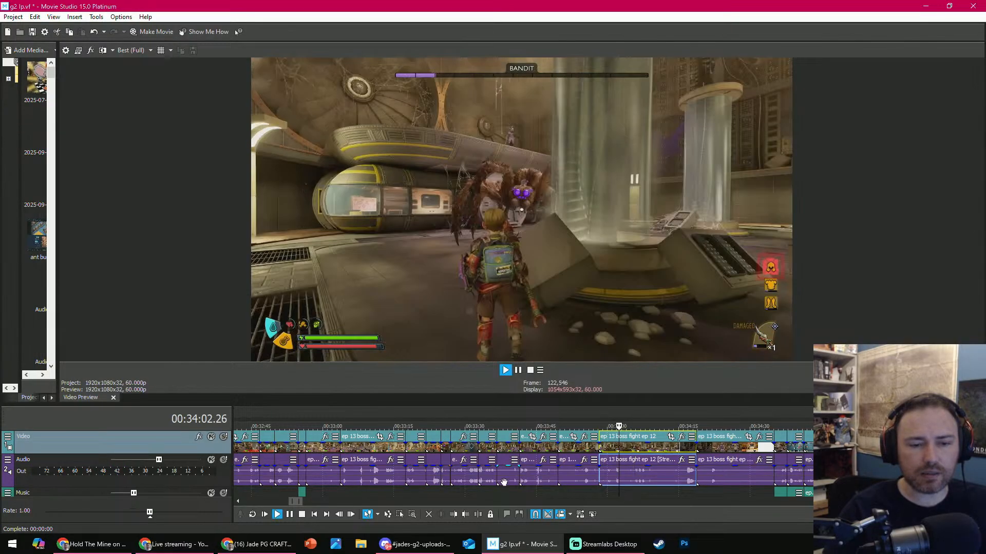
left_click(452, 515)
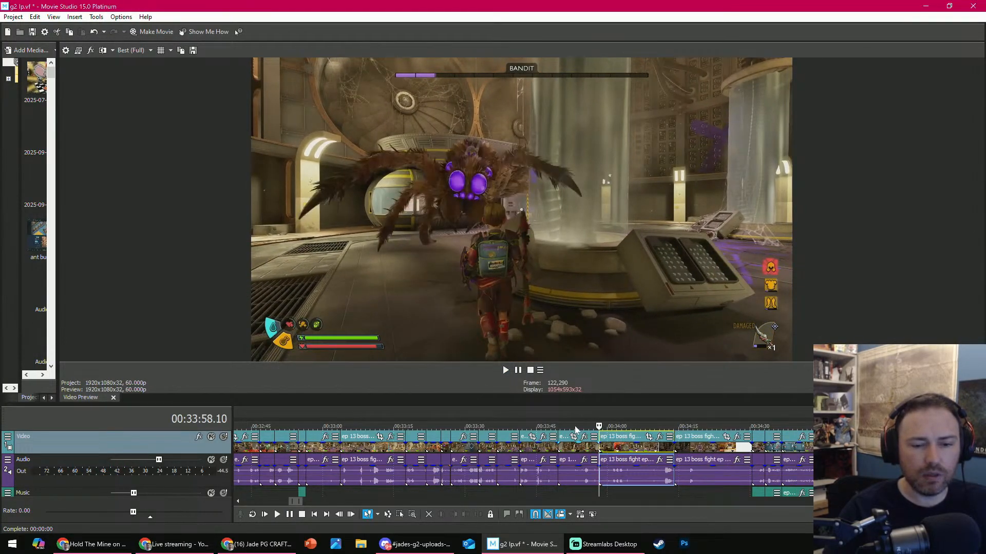
- Replay the fight from about 00:33:53 and split the clip at 00:34:03.40
left_click(576, 428)
key("space")
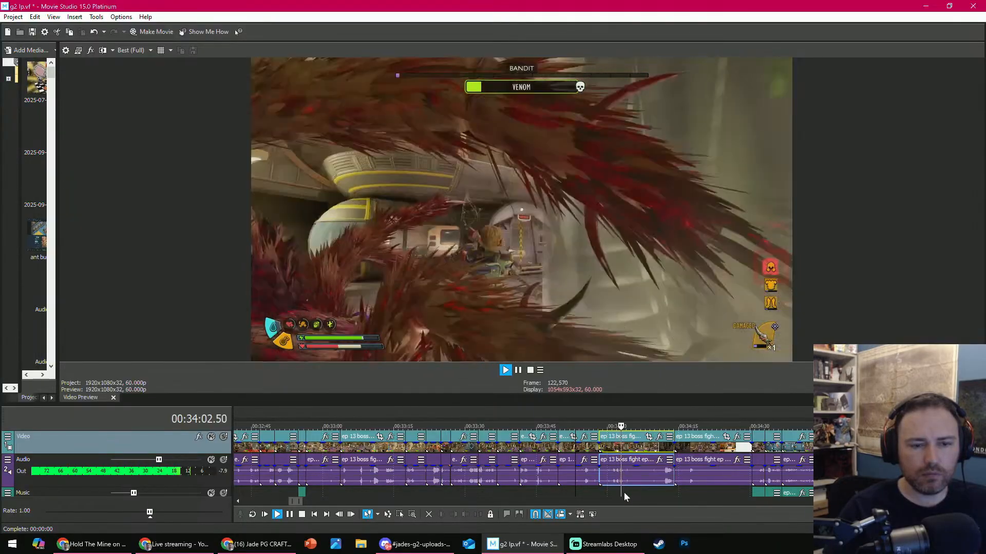
left_click(624, 492)
key("space")
key("s")
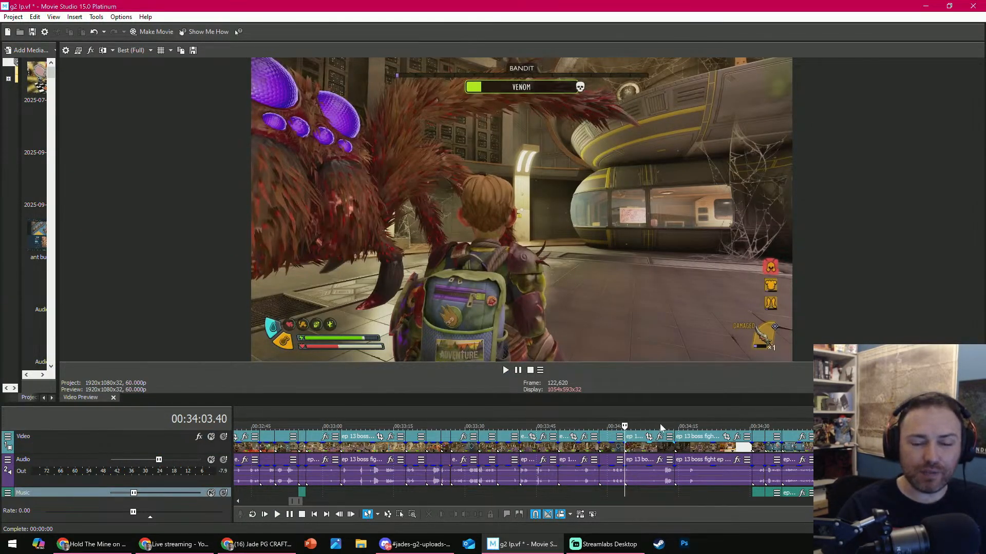
- Trim the start of the clip after the 00:34:03.40 split to about 00:34:11 and split it at 00:34:12.40
left_click(661, 428)
left_click(454, 514)
key("space")
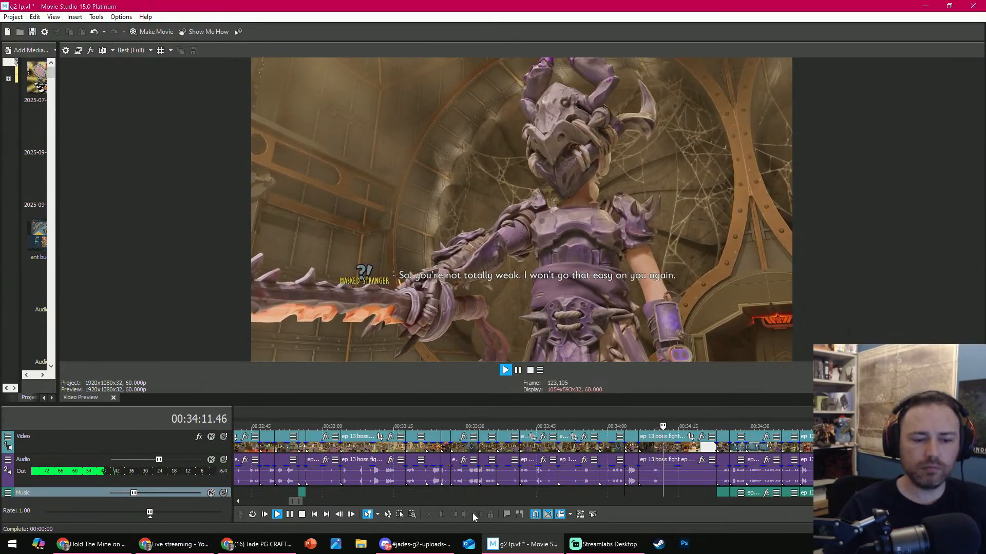
key("space")
left_click(479, 514)
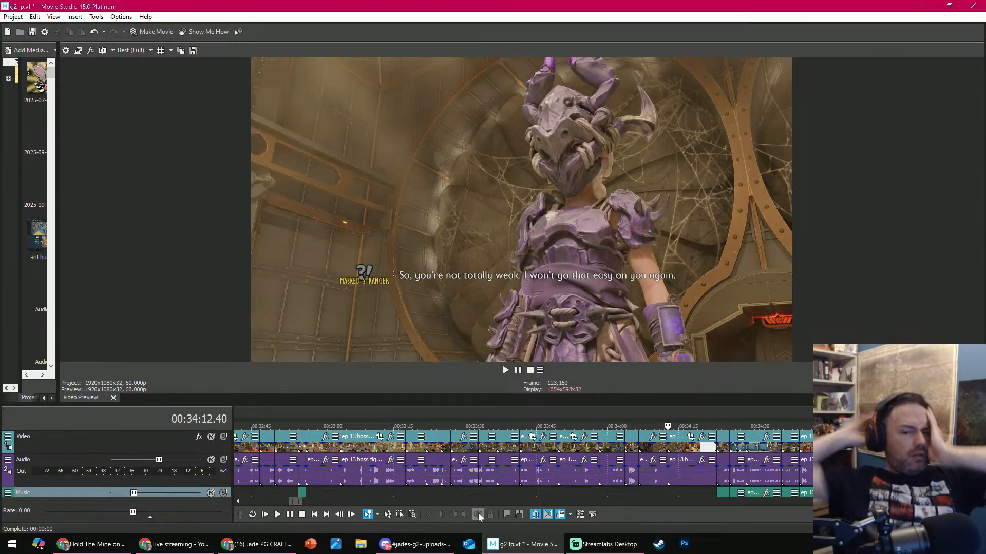
- Examine the clips around 00:34:12.40 and the full timeline as far as the wolf spider clip near the end
scroll(698, 457, "up", 3)
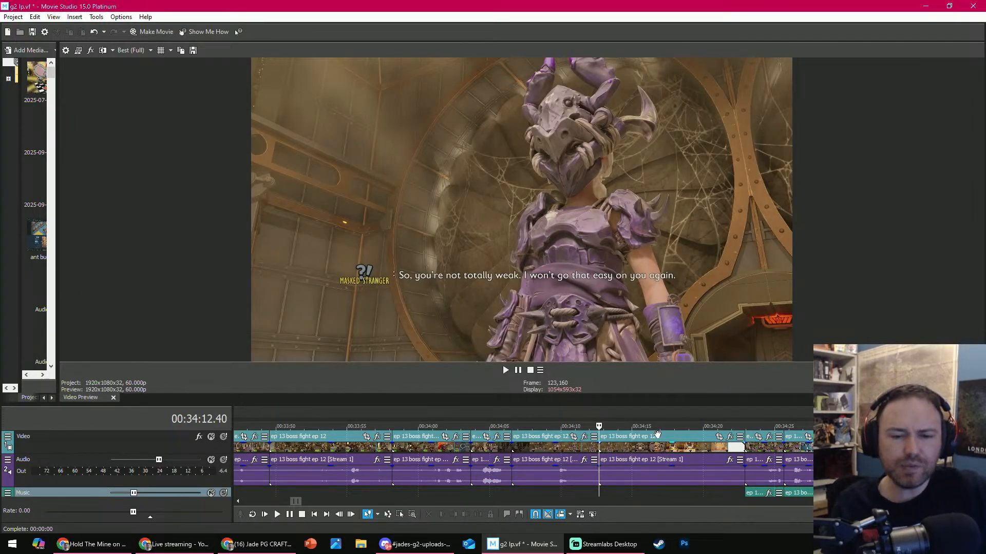
scroll(664, 441, "down", 6)
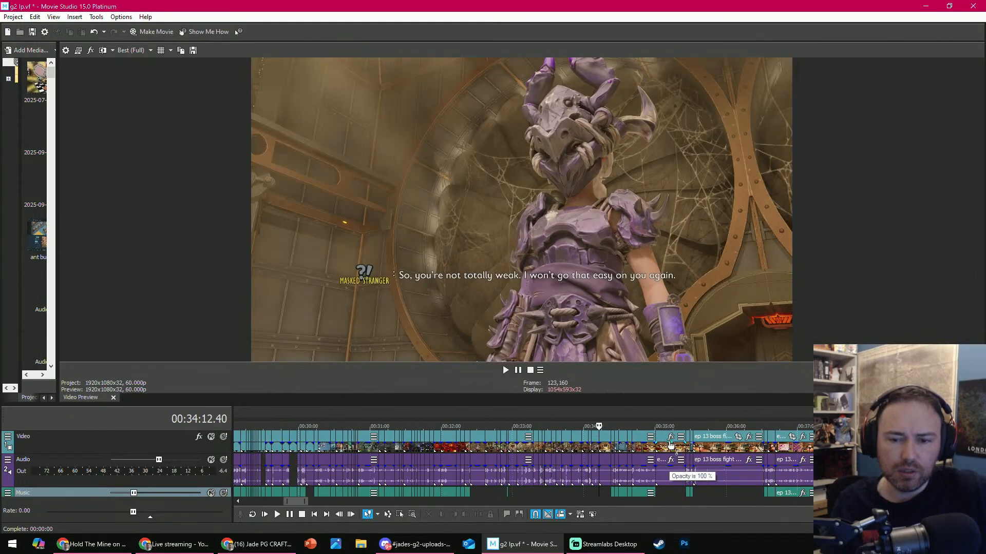
scroll(670, 445, "up", 6)
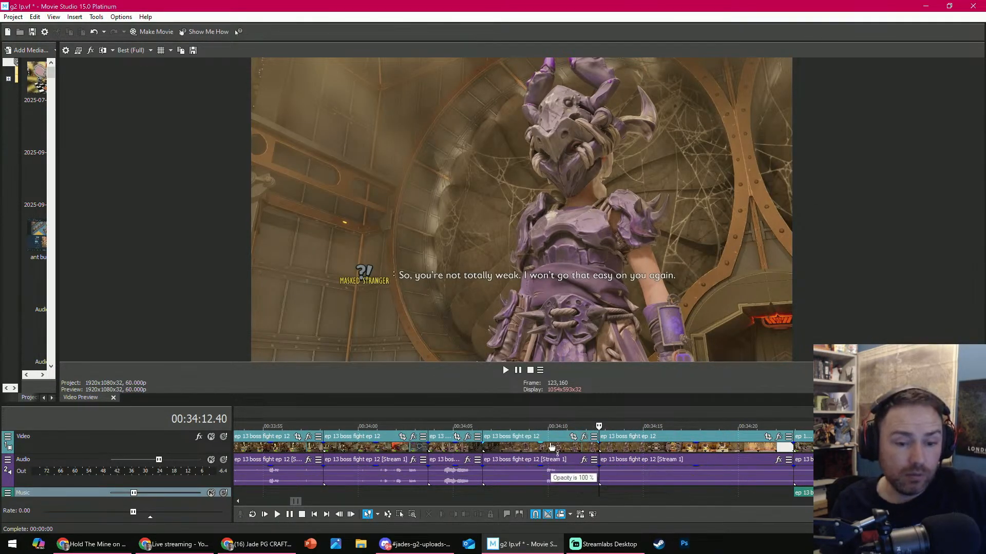
scroll(556, 448, "down", 2)
scroll(556, 448, "down", 3)
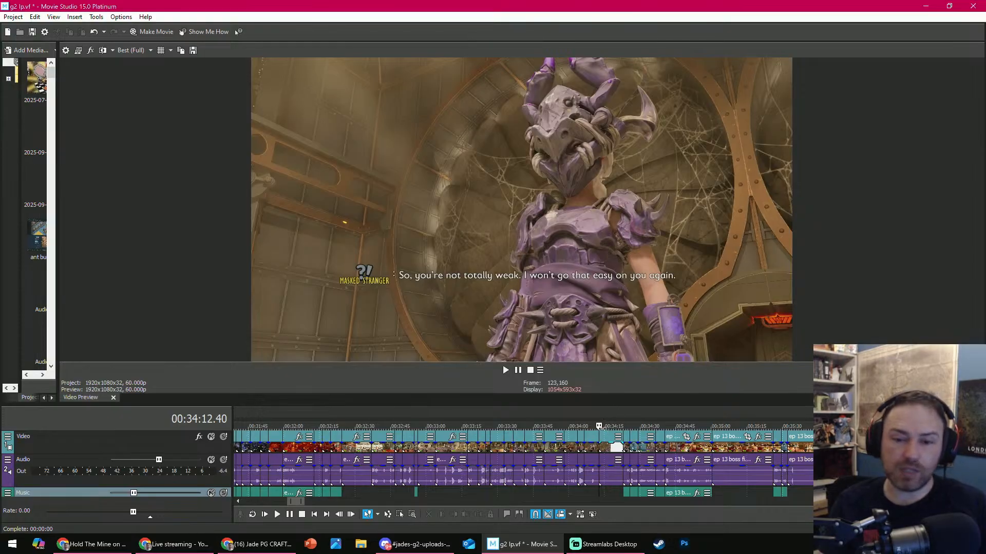
scroll(600, 429, "down", 10)
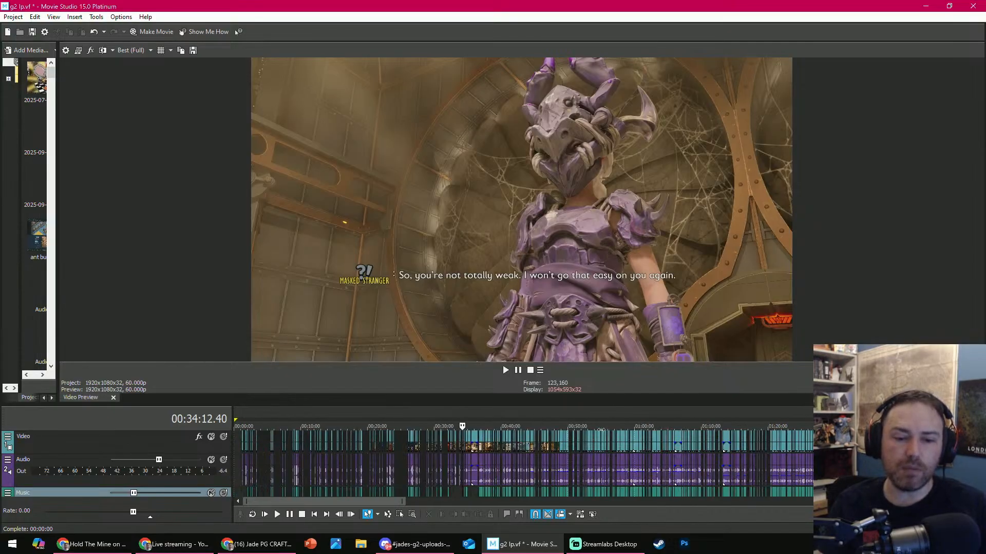
scroll(524, 462, "down", 5)
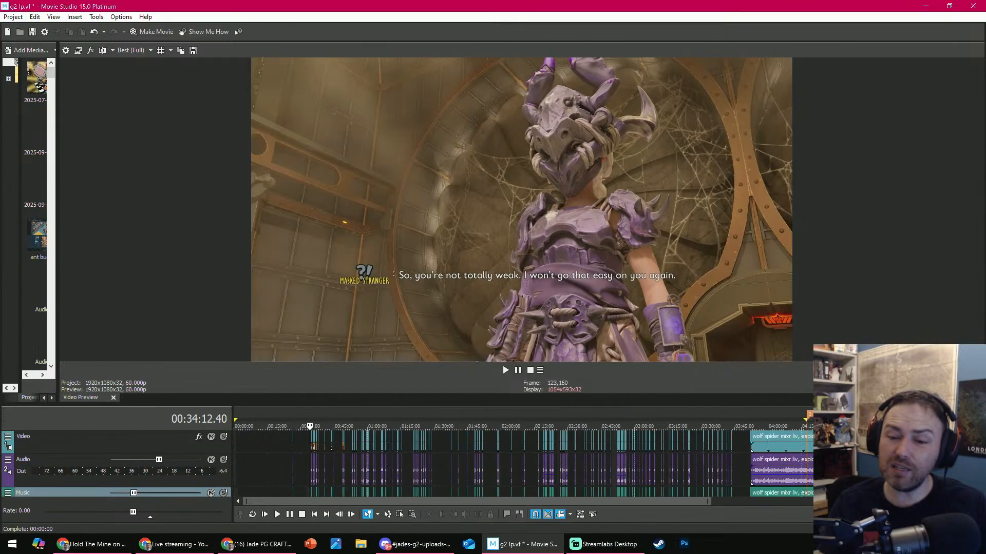
scroll(788, 439, "down", 3)
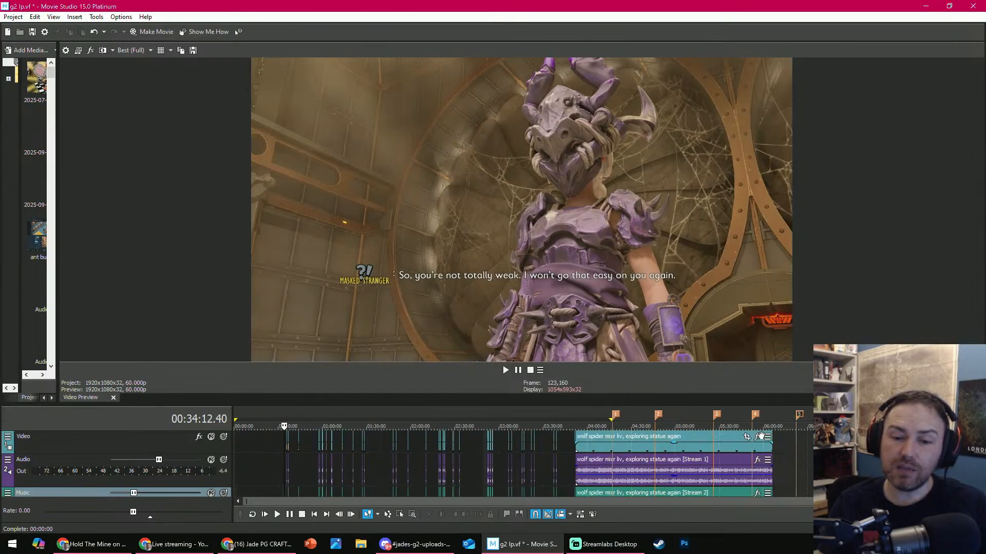
scroll(428, 441, "up", 8)
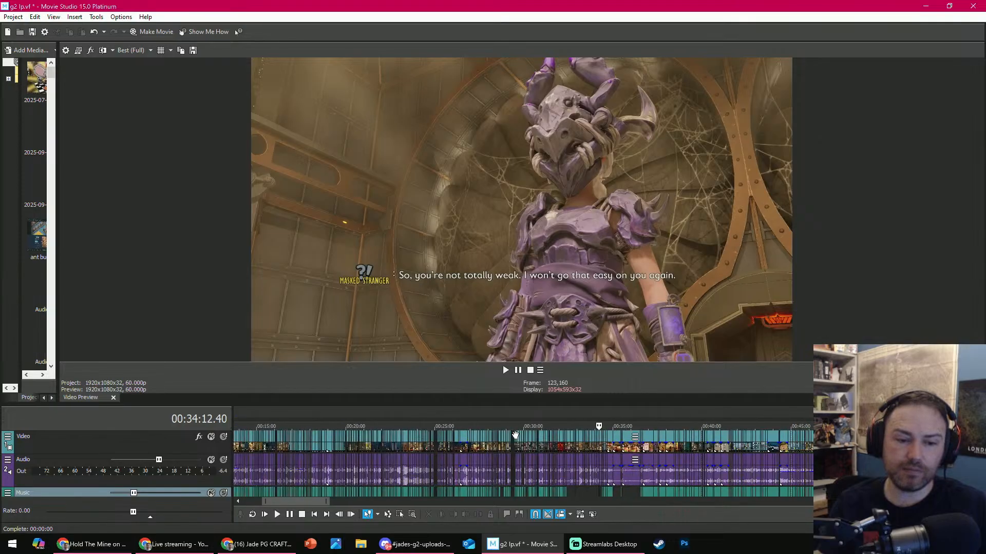
scroll(574, 434, "up", 4)
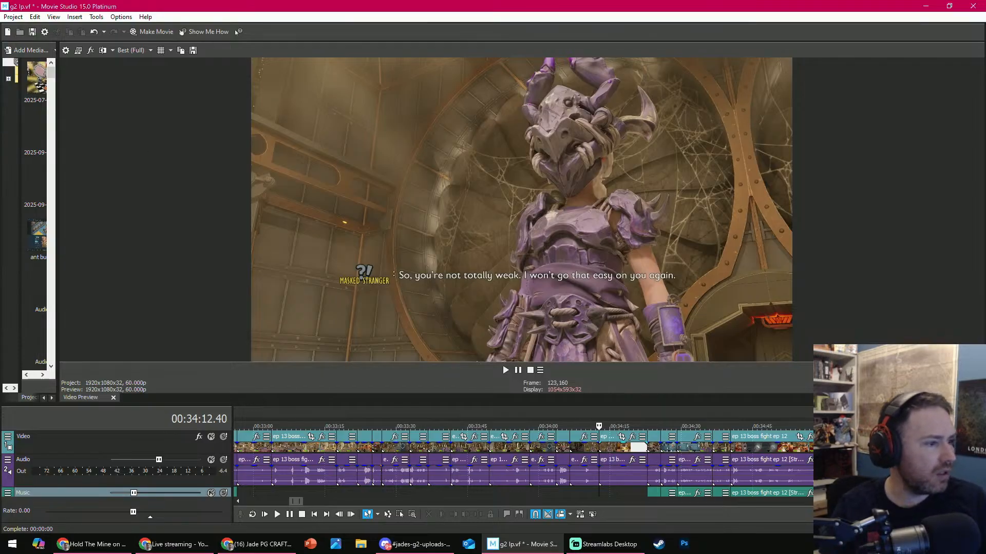
key("alt+Tab")
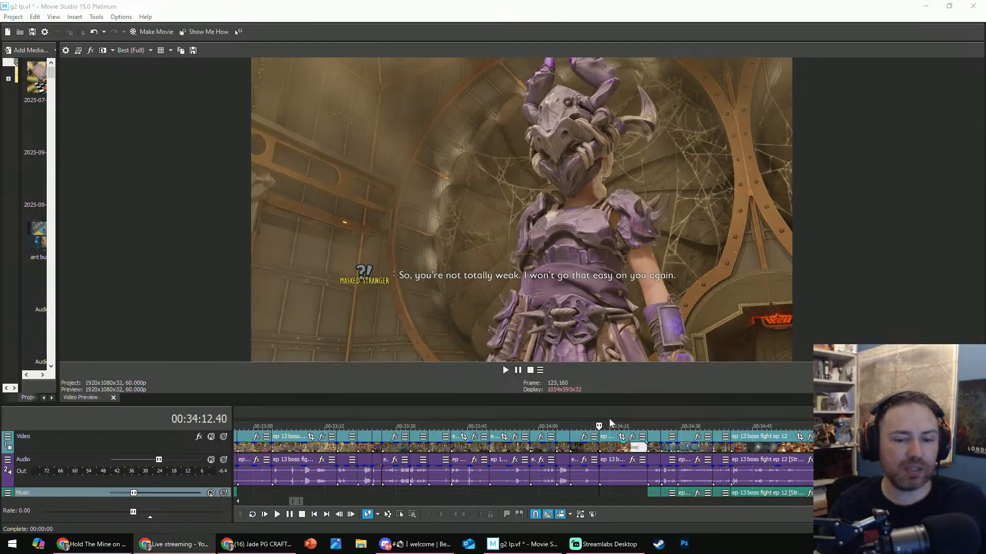
- Scrub ahead from the boss fight through the remaining episode footage to 02:25:23.50, examining how much is left
left_click_drag(634, 425, 889, 425)
scroll(669, 427, "down", 1)
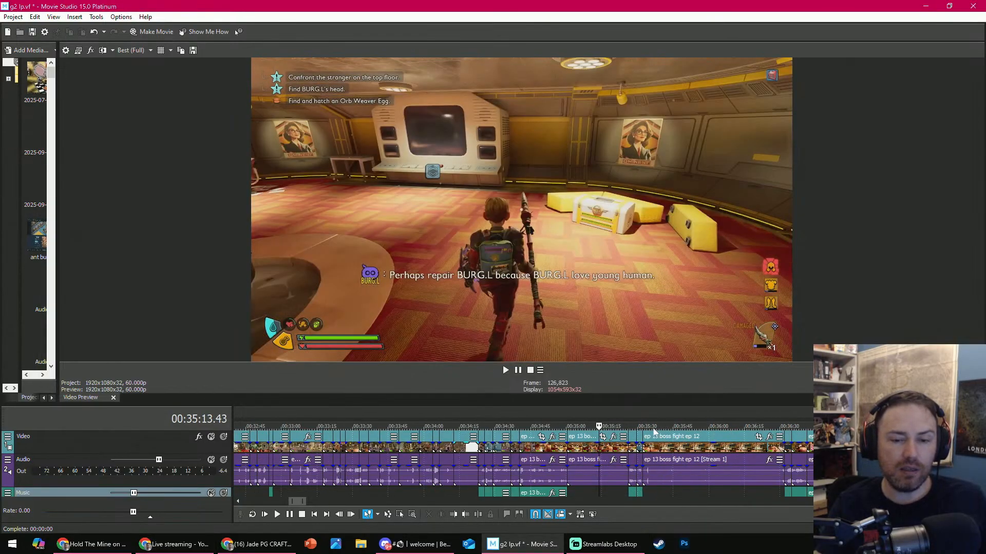
left_click(654, 427)
scroll(654, 427, "down", 4)
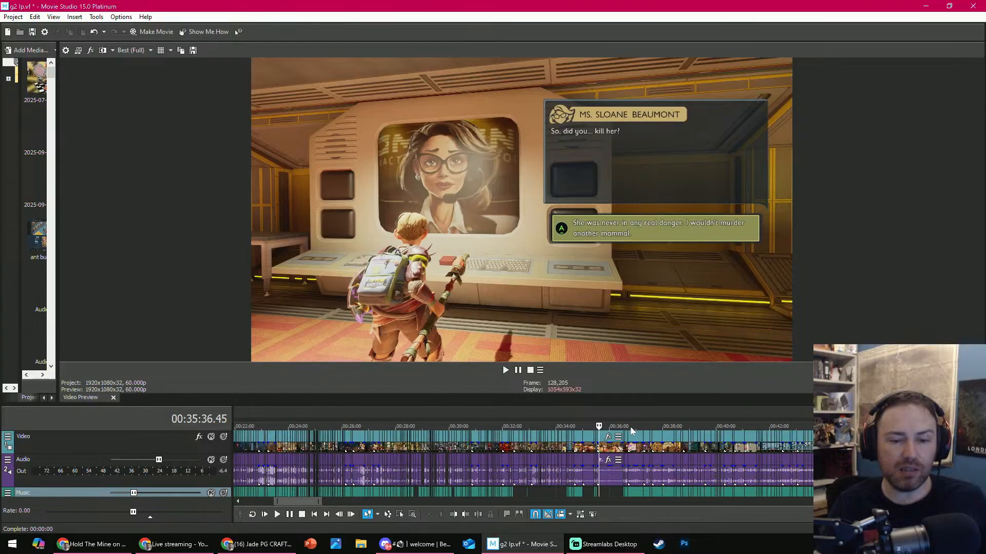
left_click_drag(631, 426, 832, 420)
left_click_drag(912, 419, 949, 419)
scroll(949, 419, "down", 2)
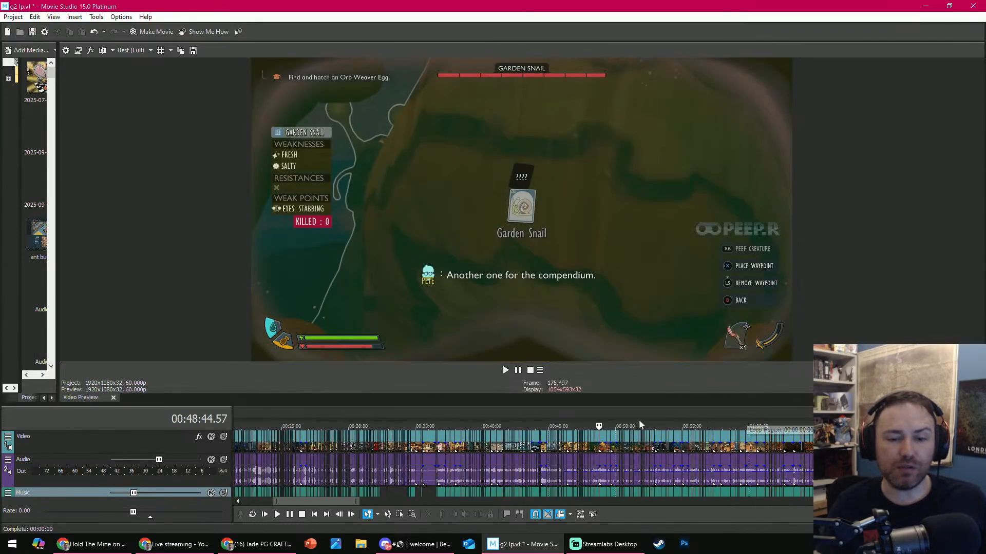
left_click_drag(639, 426, 814, 426)
left_click_drag(913, 426, 942, 425)
scroll(658, 425, "down", 3)
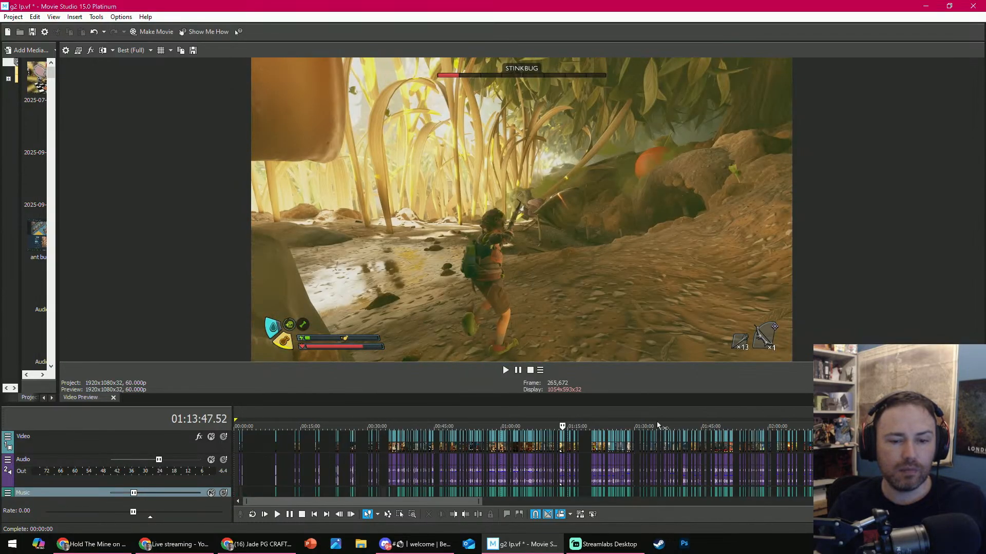
left_click_drag(573, 427, 880, 417)
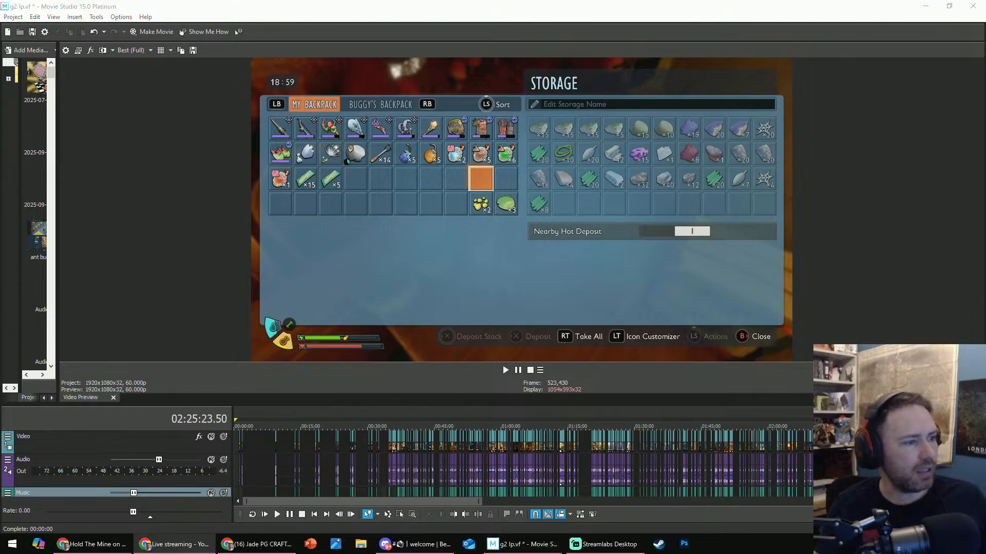
- Switch to the Chrome browser and open the own YouTube channel's list of uploaded videos
key("alt+Tab")
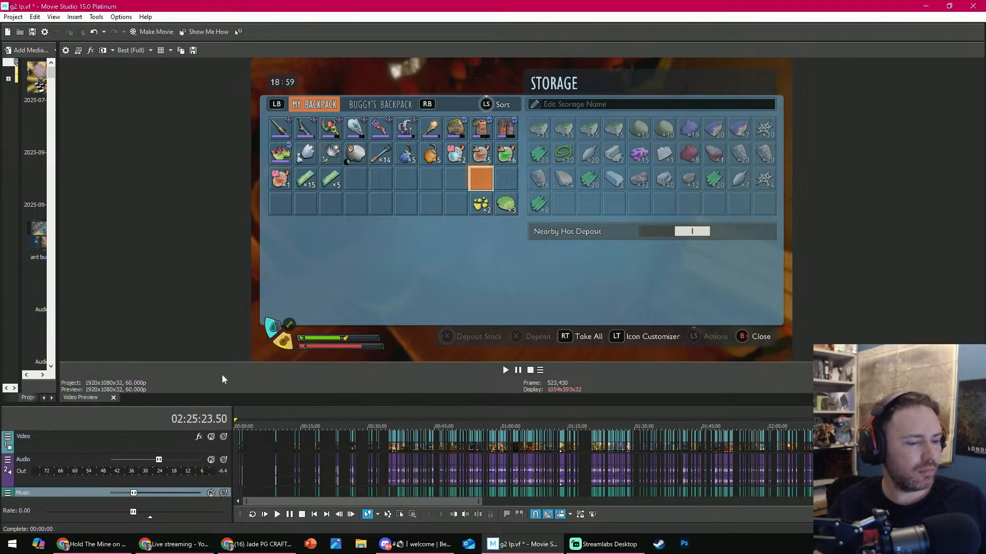
mouse_move(275, 541)
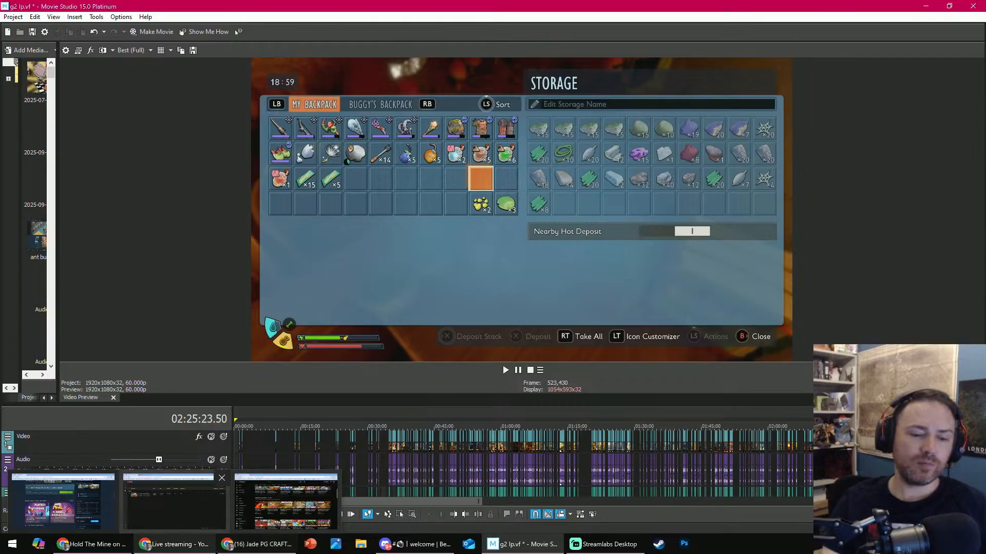
mouse_move(419, 551)
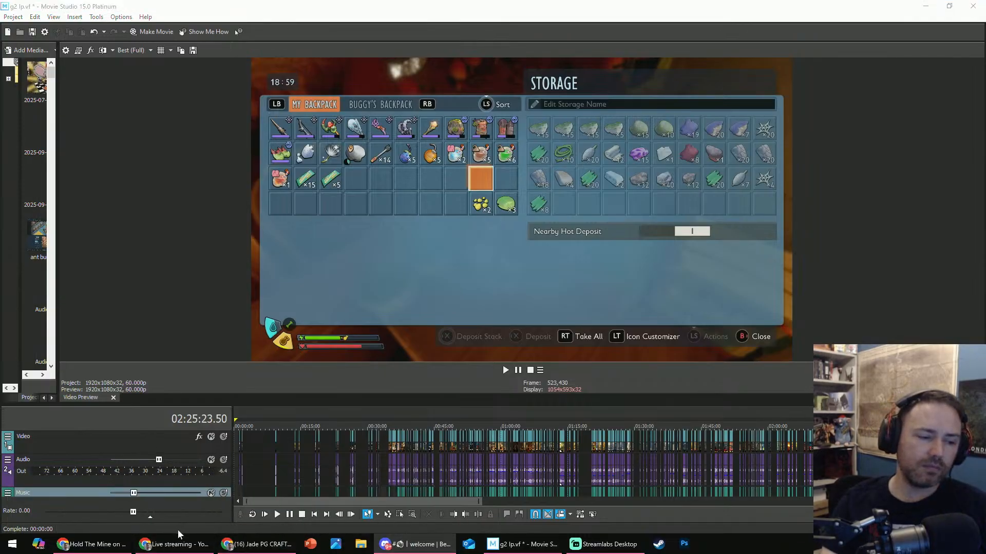
left_click(89, 545)
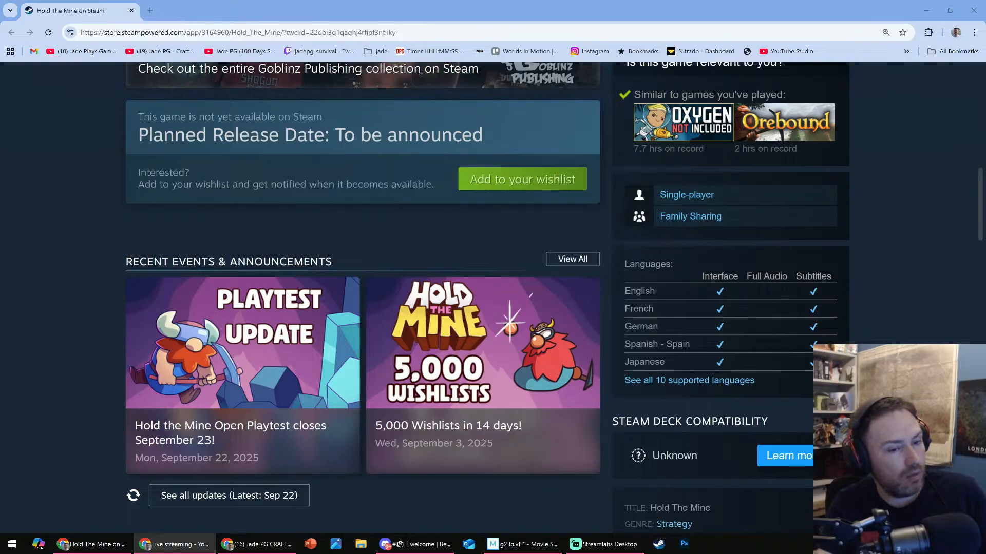
left_click(164, 52)
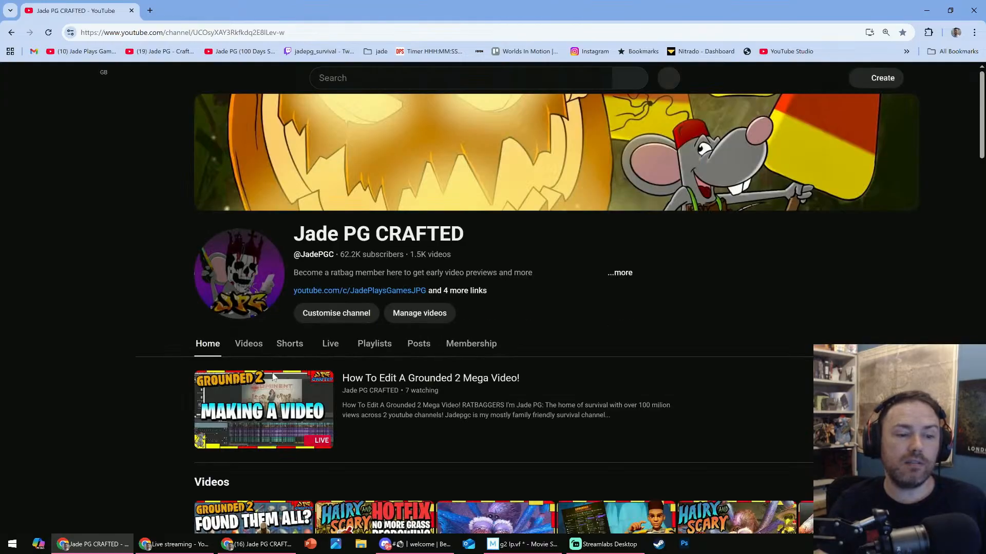
left_click(248, 345)
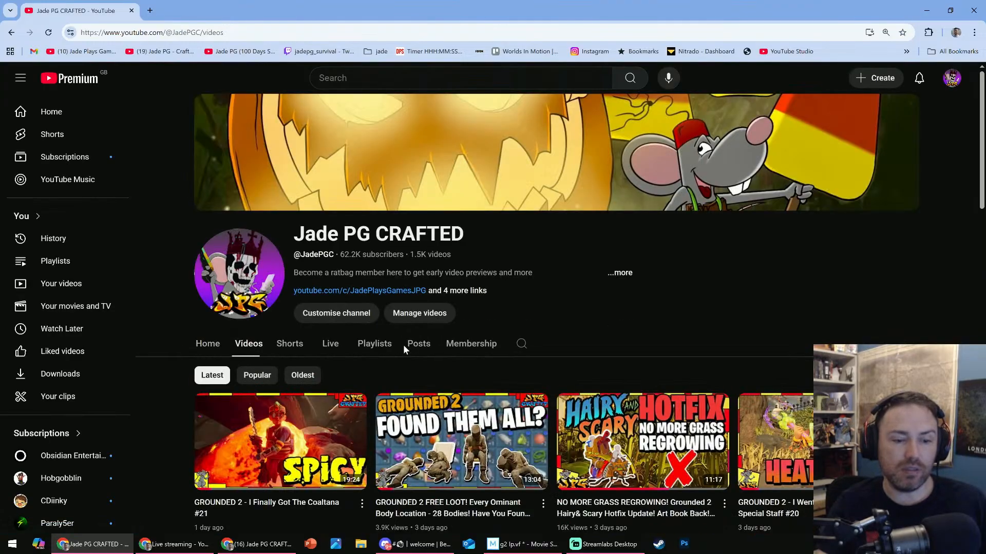
scroll(404, 341, "down", 5)
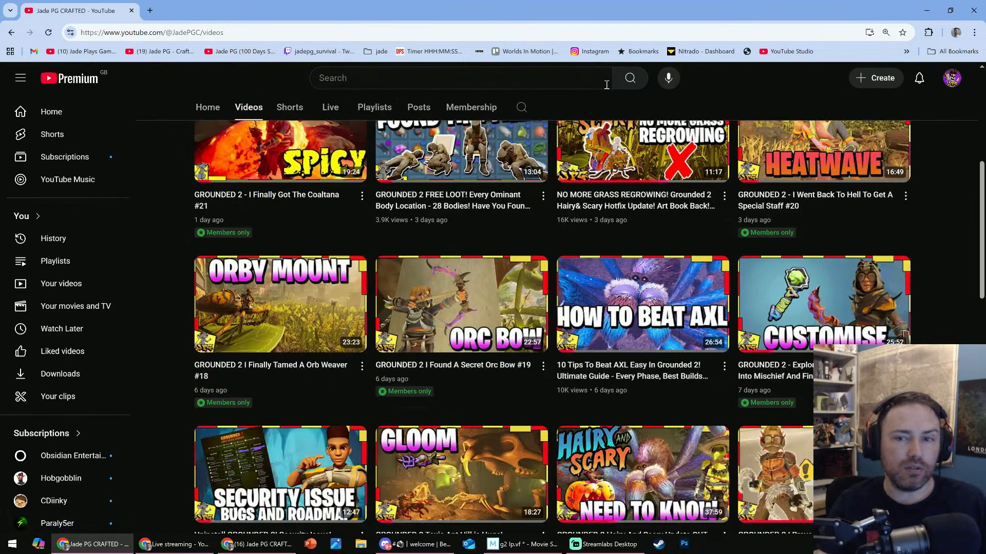
- Open the channel's content in YouTube Studio, with the videos filtered to titles containing '100 days'
left_click(952, 78)
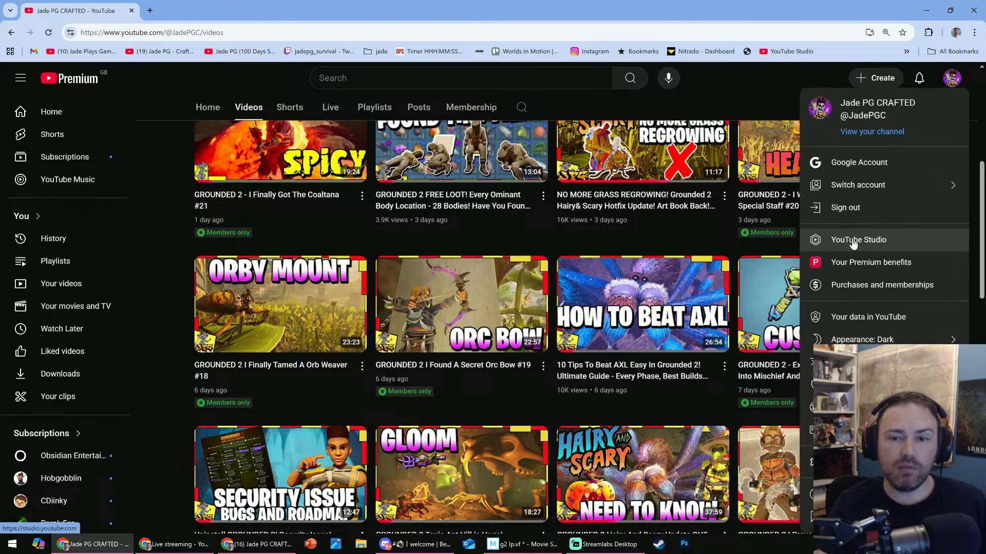
left_click_drag(79, 13, 0, 25)
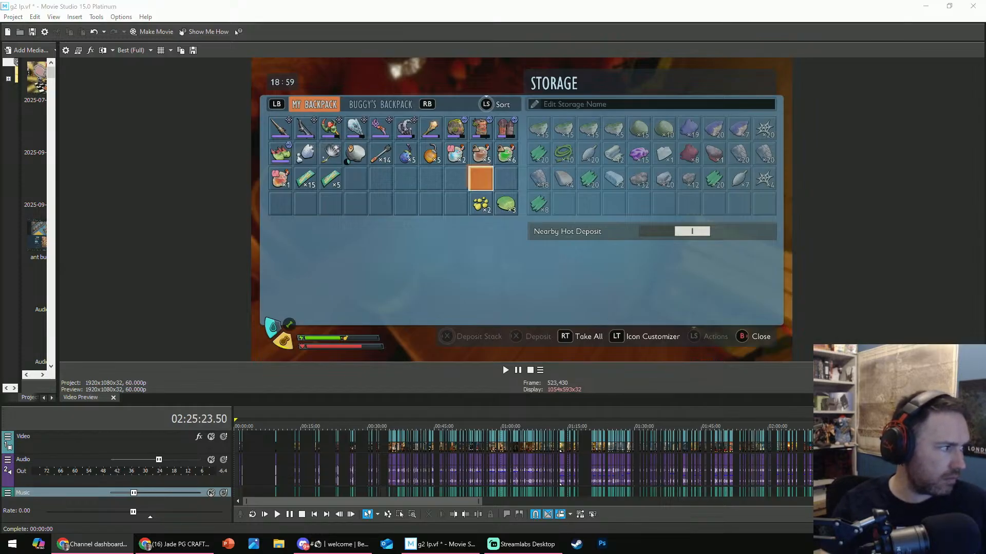
left_click_drag(482, 86, 452, 51)
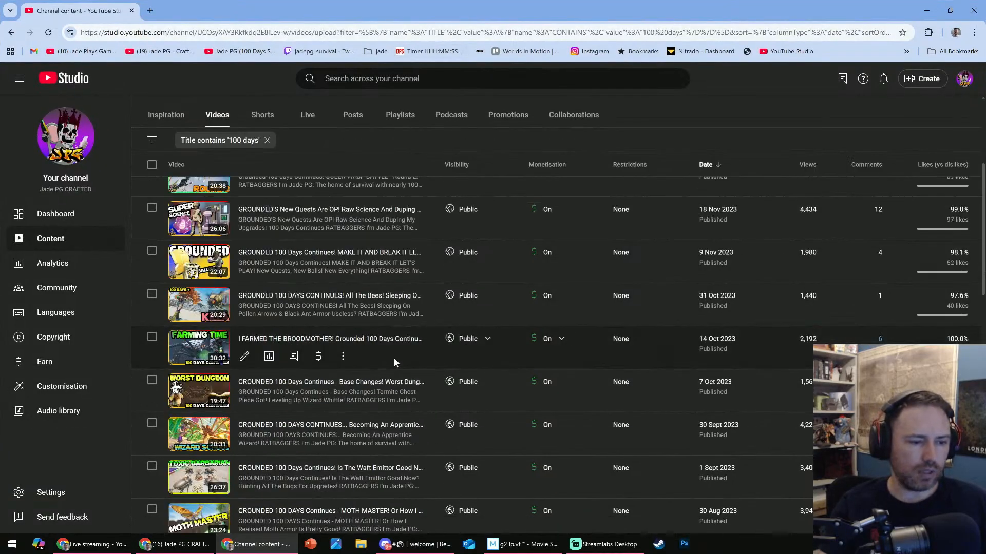
- Examine the '100 days' videos from the newest down to the Day 1 episode, comparing their titles, lengths, dates and views
scroll(377, 344, "down", 2)
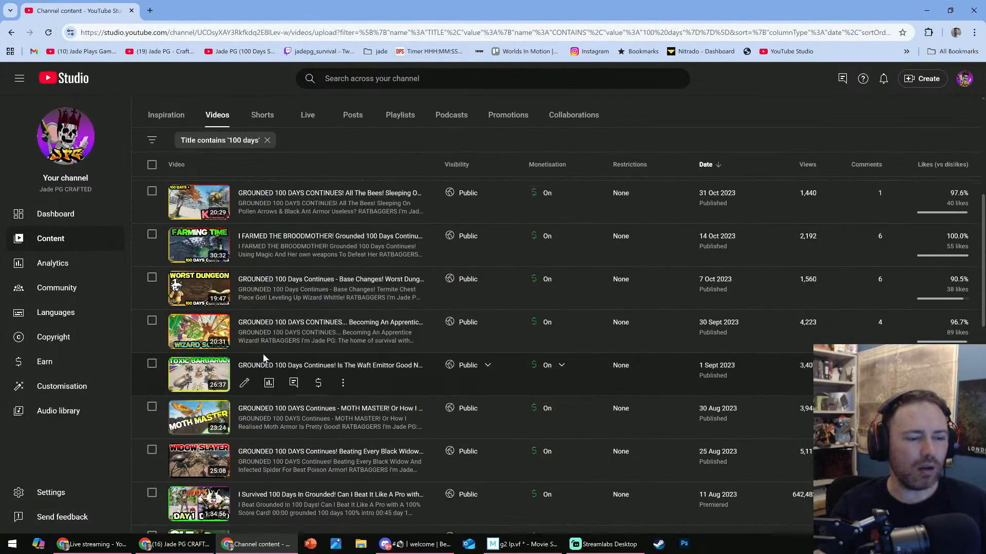
scroll(223, 462, "down", 2)
scroll(222, 462, "down", 2)
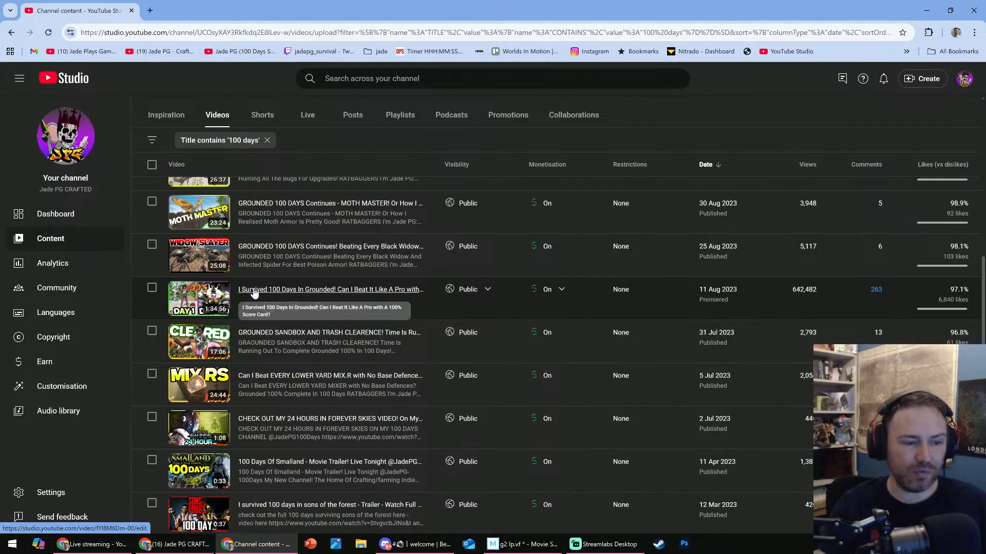
scroll(253, 292, "down", 2)
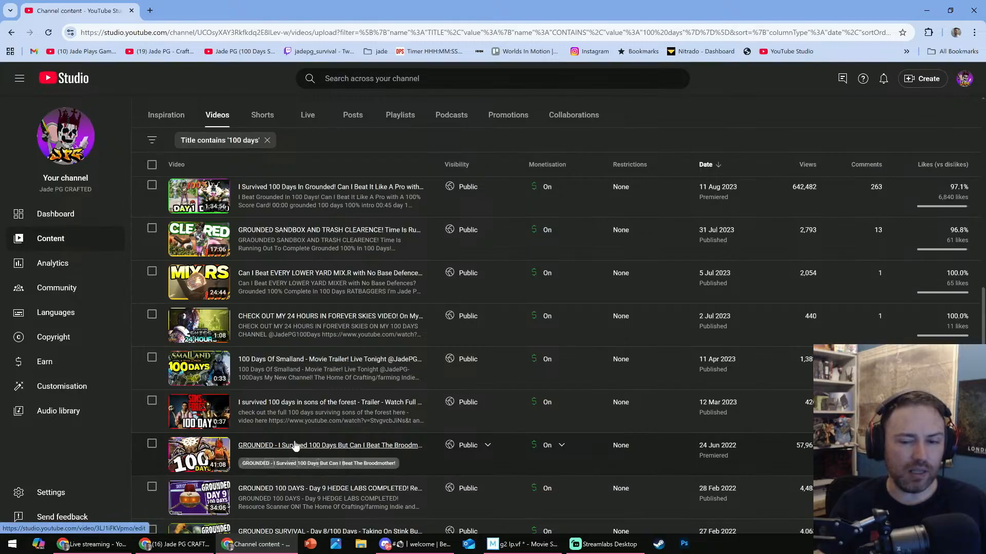
scroll(295, 448, "down", 2)
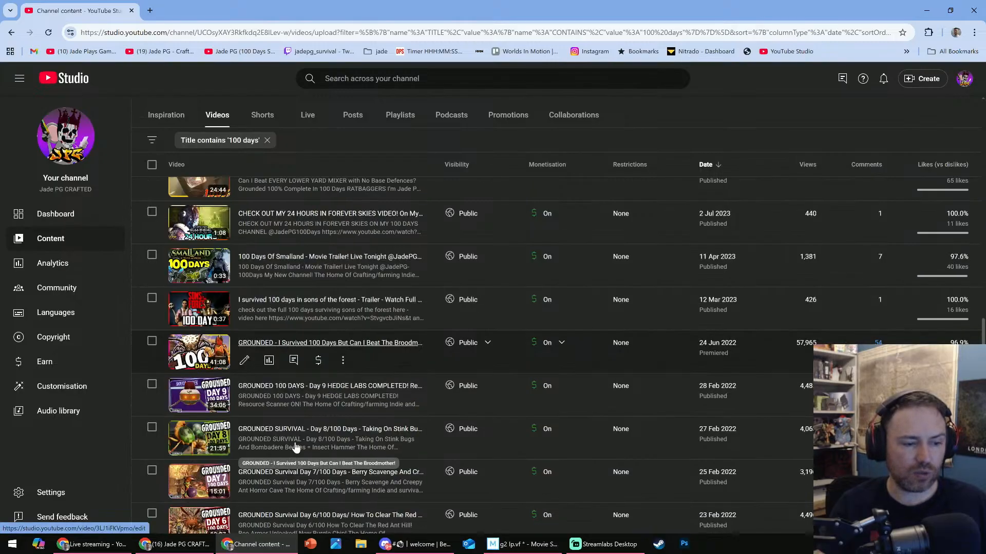
scroll(296, 448, "down", 4)
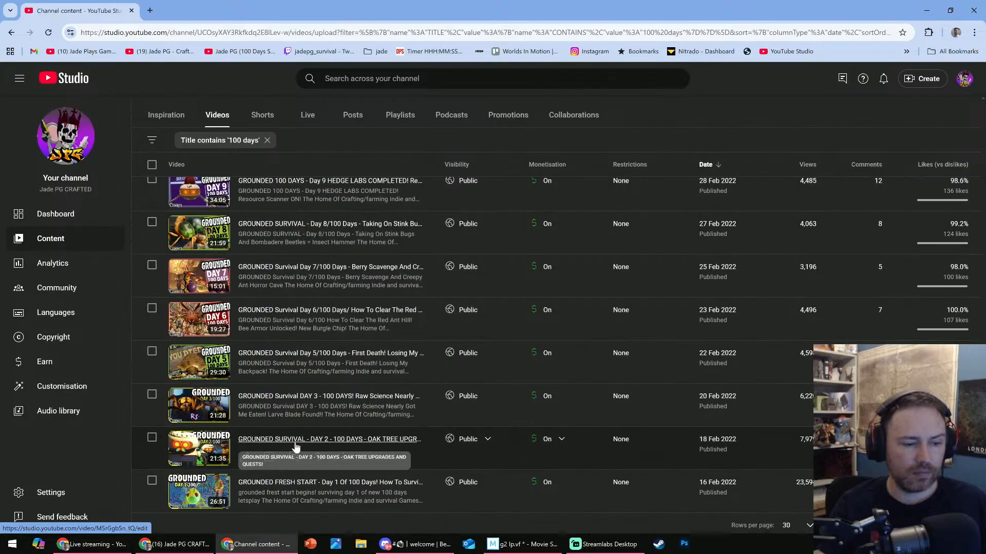
scroll(295, 448, "up", 5)
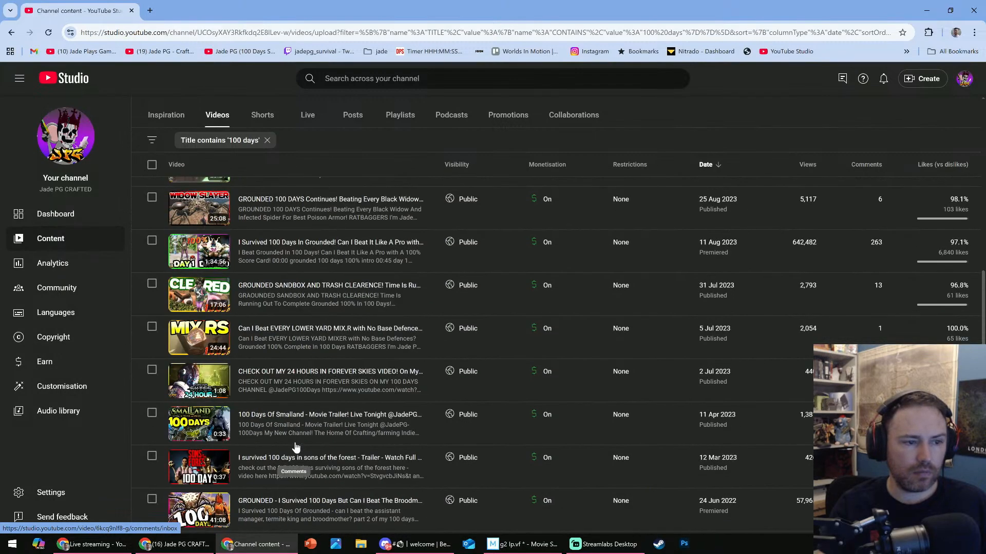
scroll(296, 448, "up", 2)
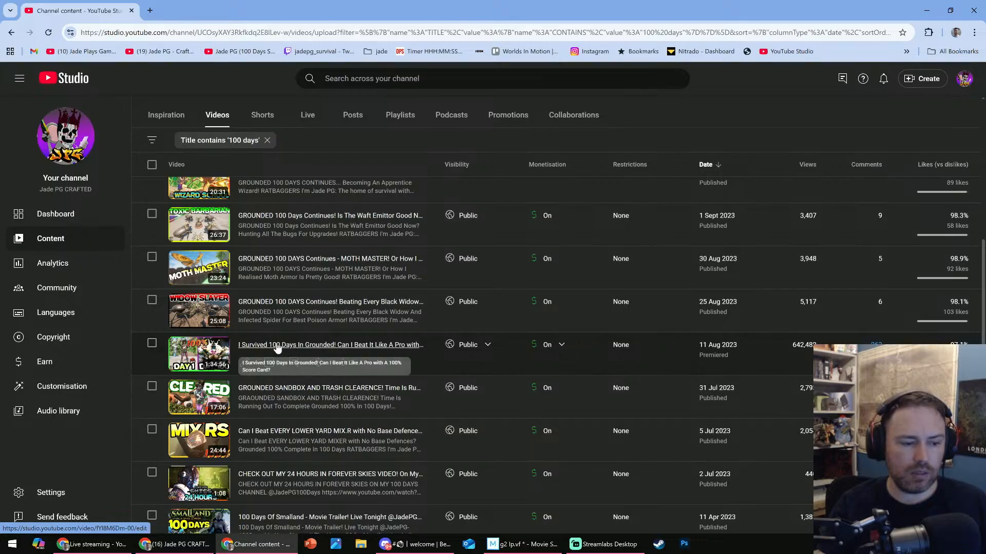
scroll(277, 348, "down", 7)
scroll(277, 348, "up", 7)
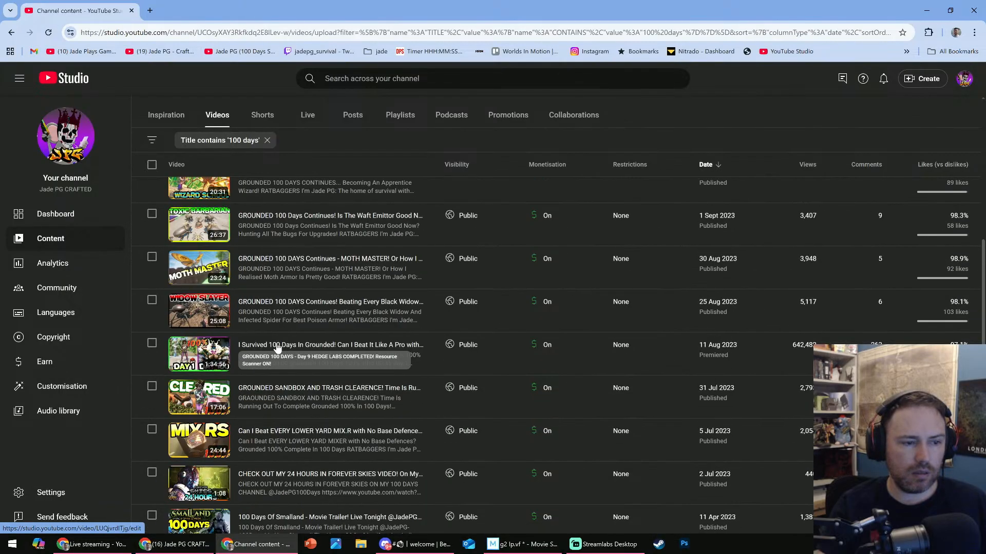
scroll(277, 347, "up", 4)
scroll(278, 347, "up", 2)
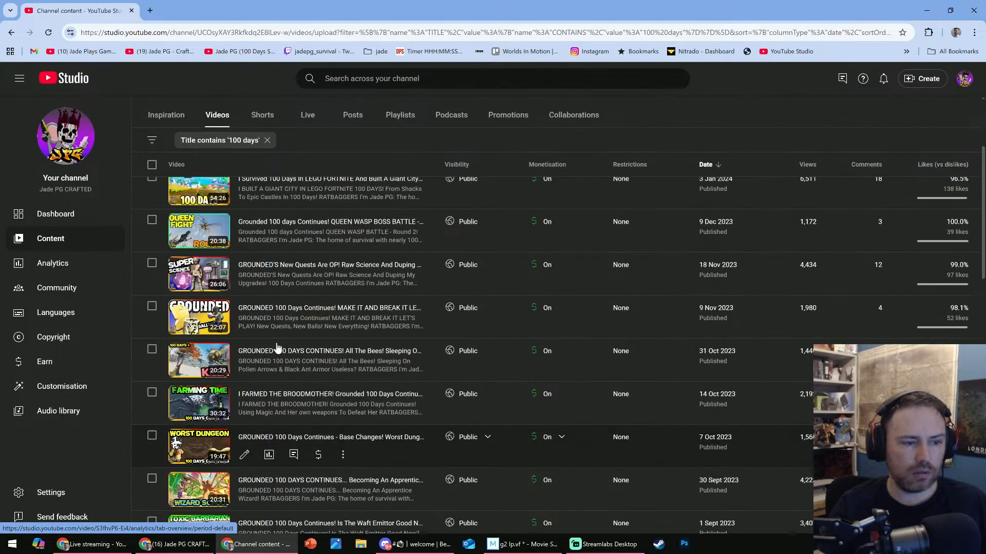
scroll(277, 348, "up", 2)
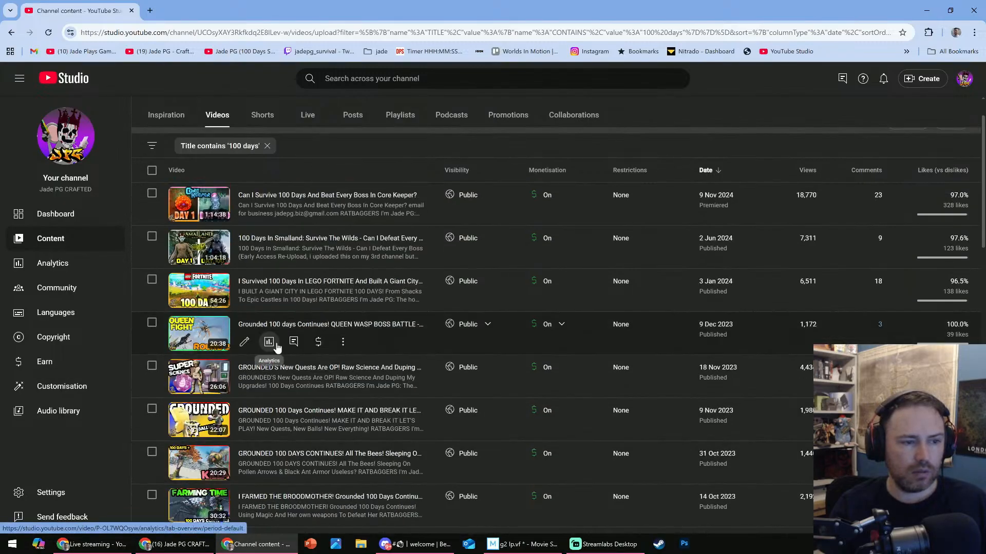
scroll(277, 347, "down", 3)
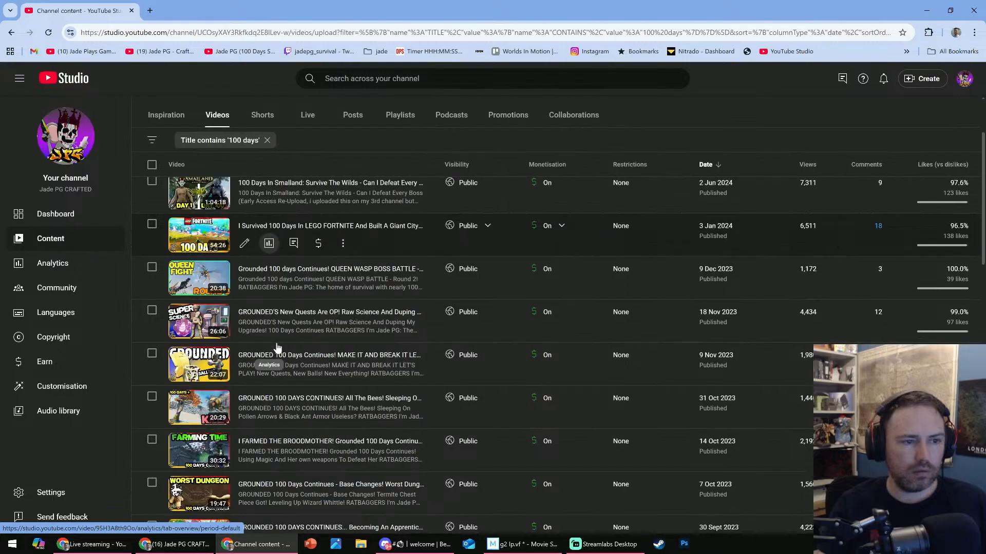
scroll(277, 347, "down", 15)
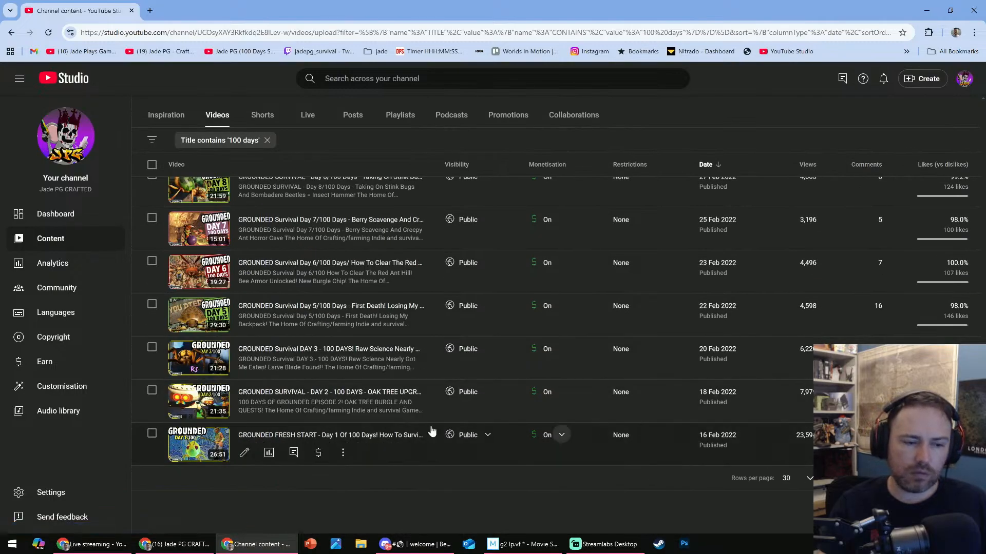
scroll(263, 409, "up", 6)
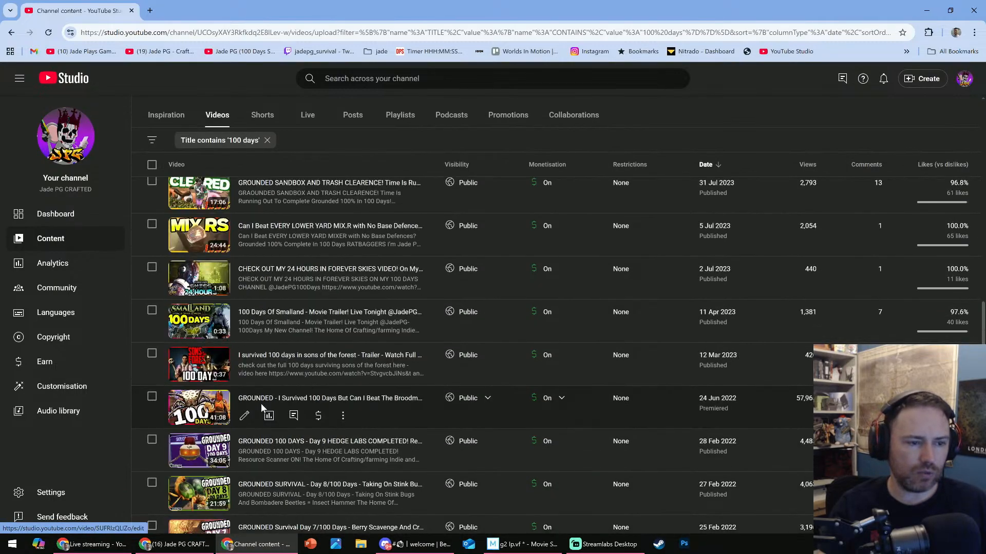
scroll(261, 407, "up", 4)
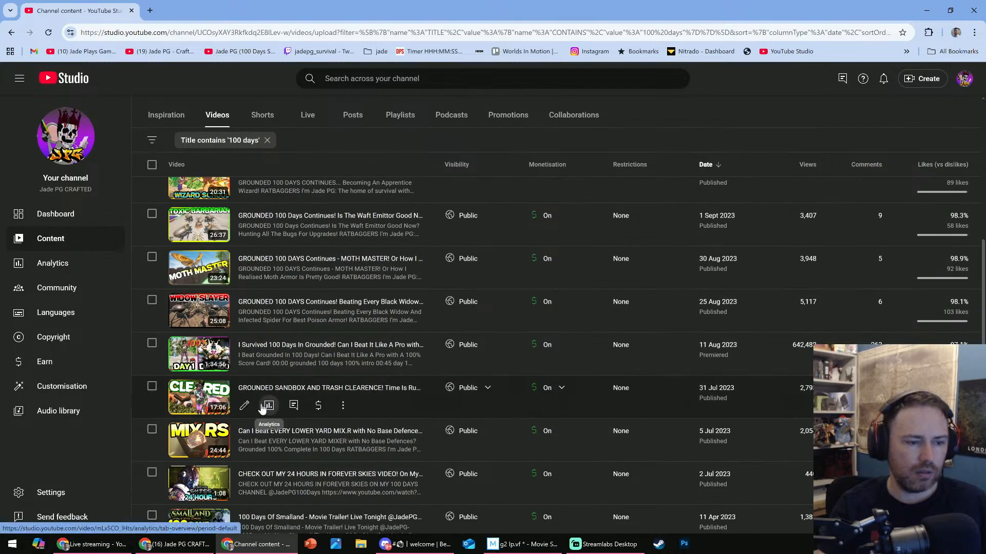
scroll(261, 336, "up", 4)
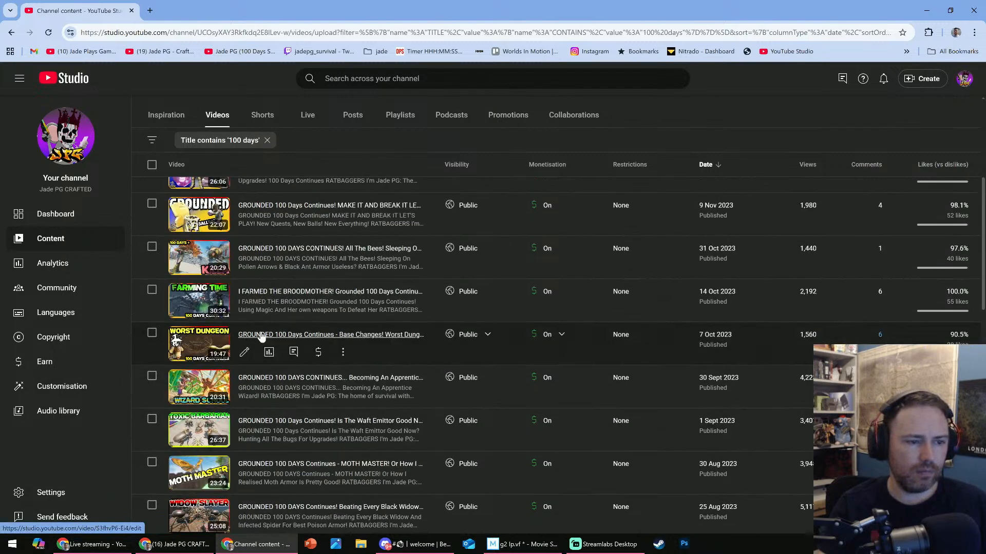
scroll(262, 336, "up", 5)
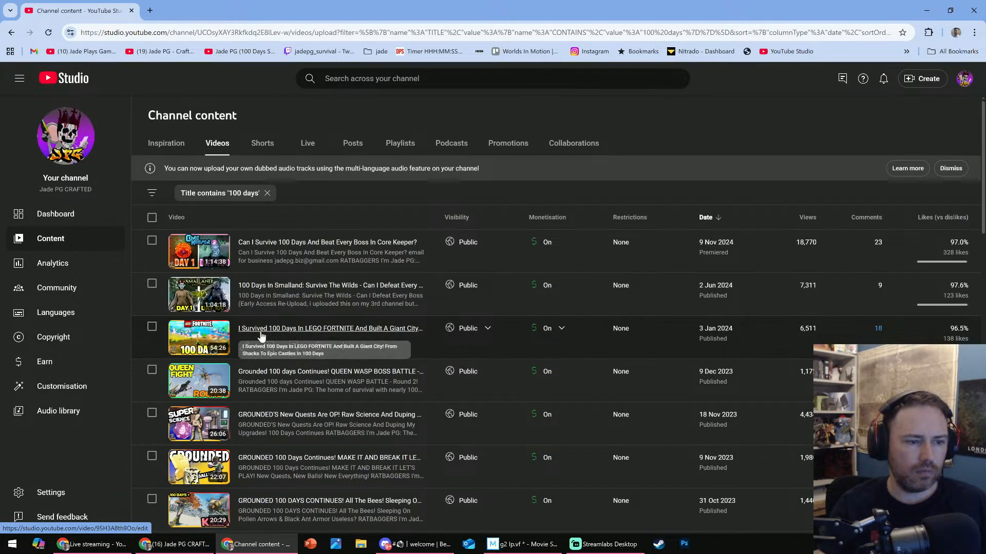
- Replace the '100 days' filter on the channel's videos with a title filter for '100'
left_click(267, 193)
left_click(184, 194)
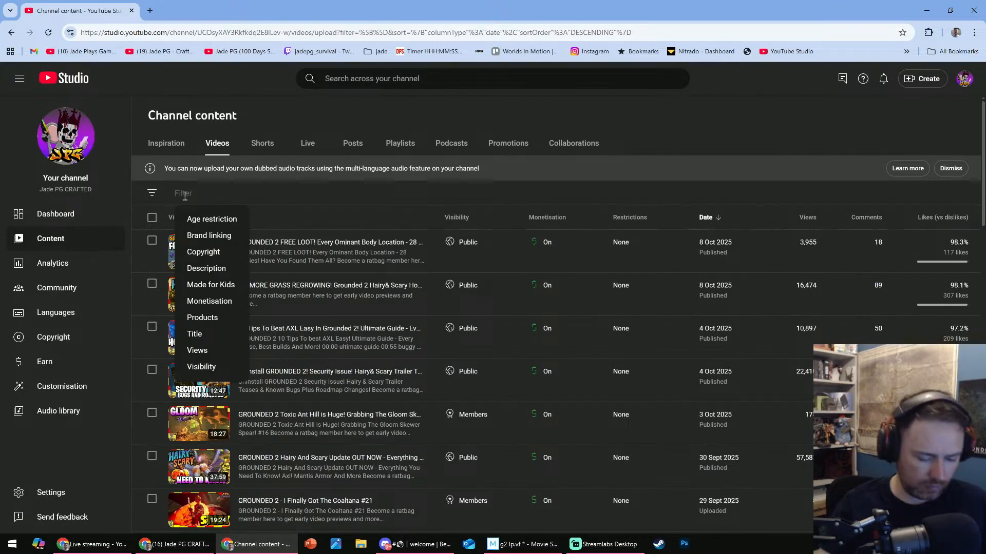
type("100")
key("Return")
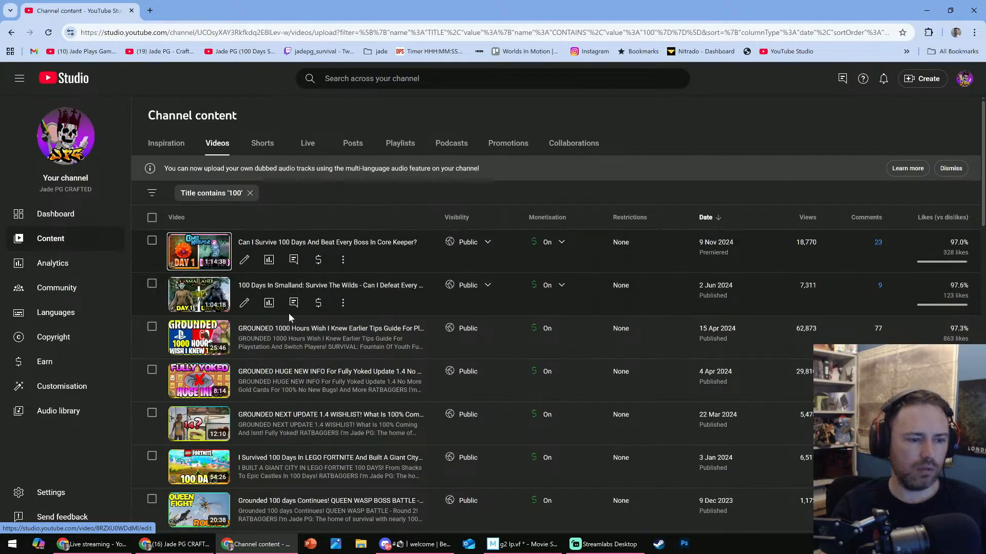
- Examine both pages of videos with '100' in the title, down to the Grounded Day 1 episode, comparing titles, lengths, dates and views
scroll(277, 349, "down", 6)
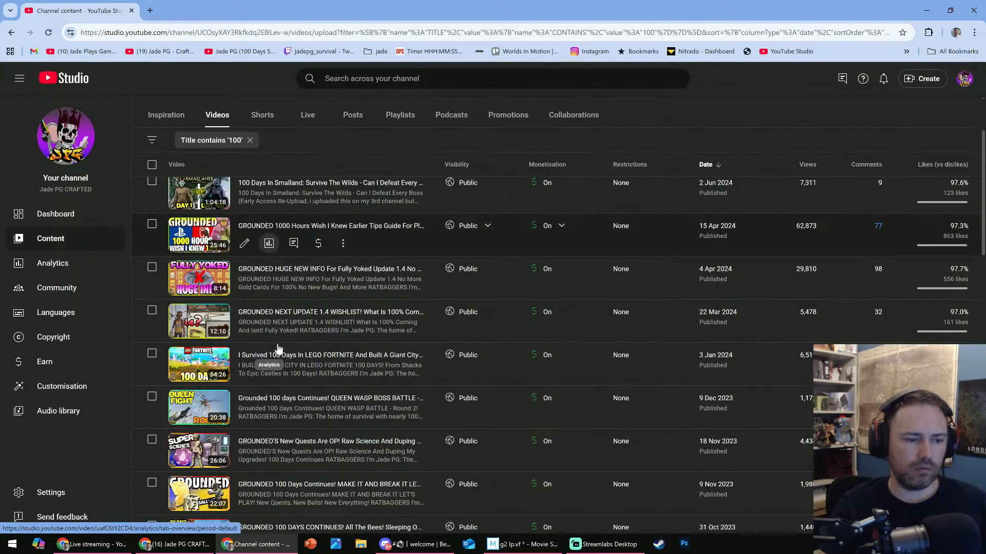
scroll(277, 349, "down", 10)
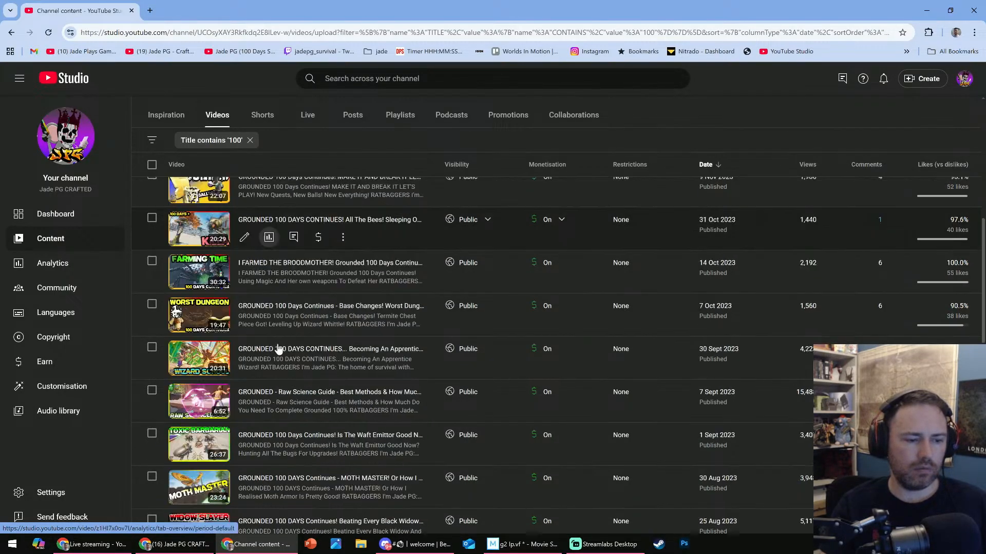
scroll(277, 349, "down", 7)
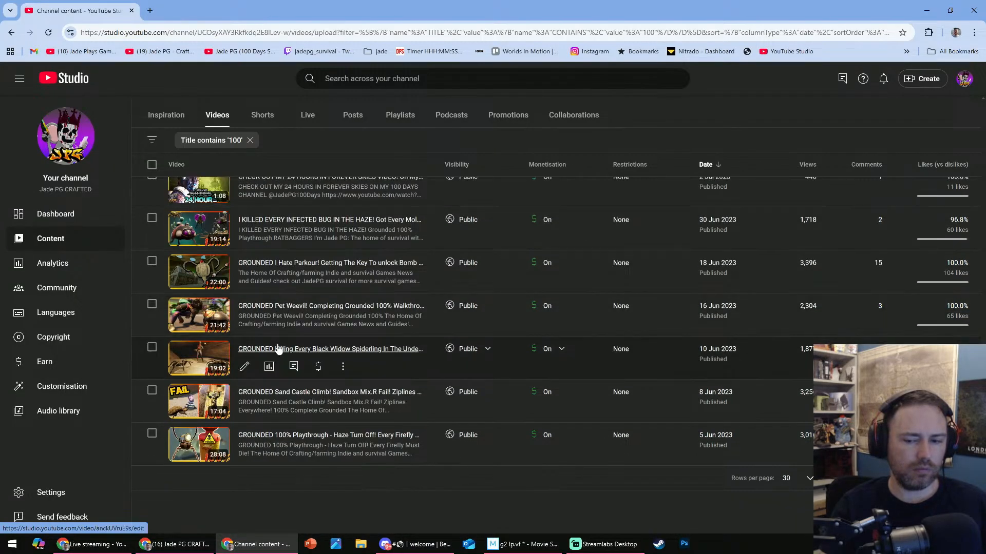
left_click(943, 478)
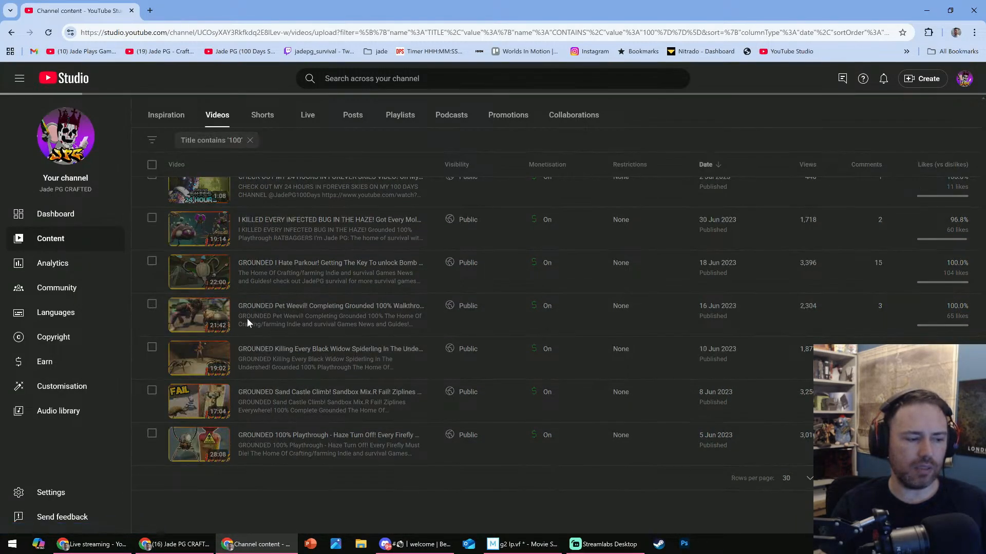
scroll(324, 293, "down", 2)
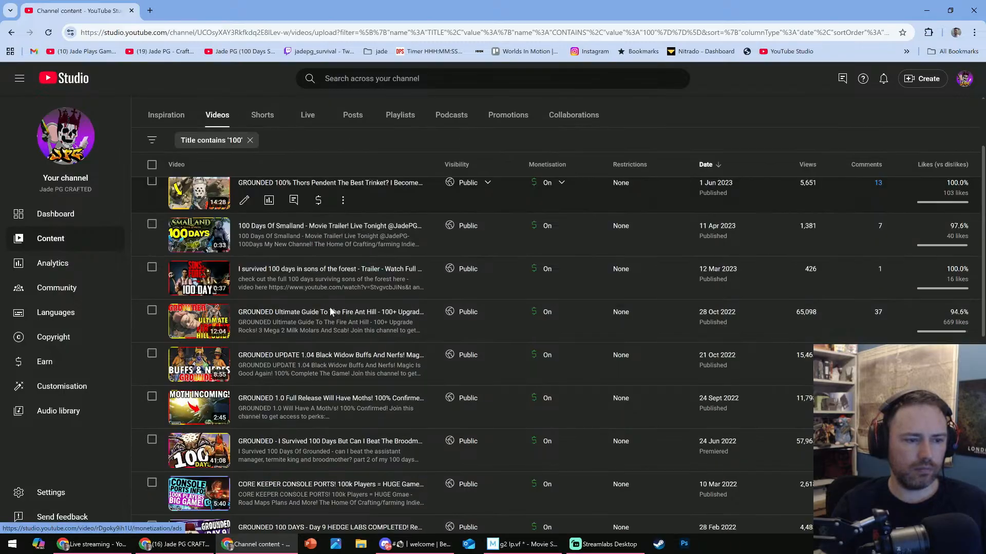
scroll(330, 315, "down", 2)
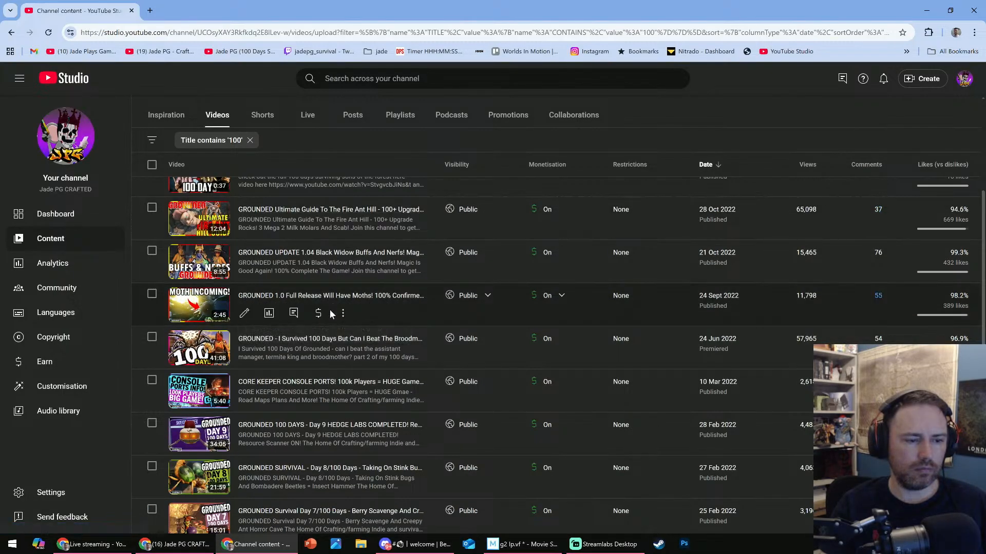
scroll(325, 369, "down", 4)
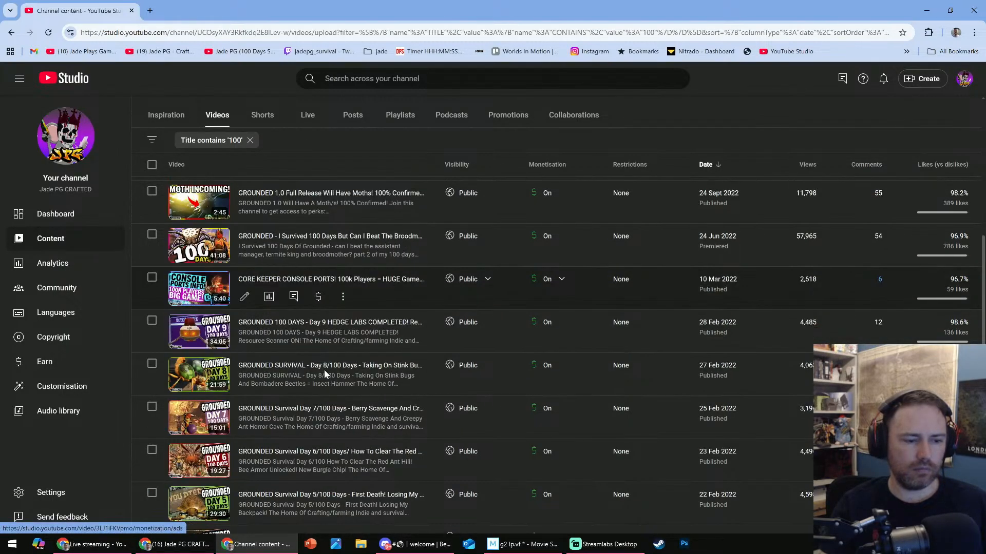
scroll(324, 369, "down", 2)
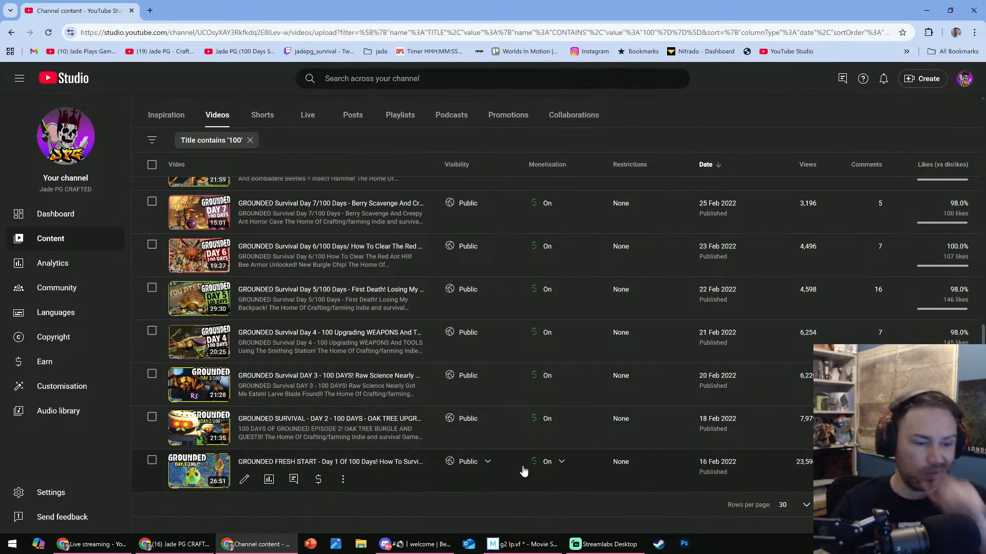
- Search the channel for 'new game plus' and show all matching videos
left_click(387, 79)
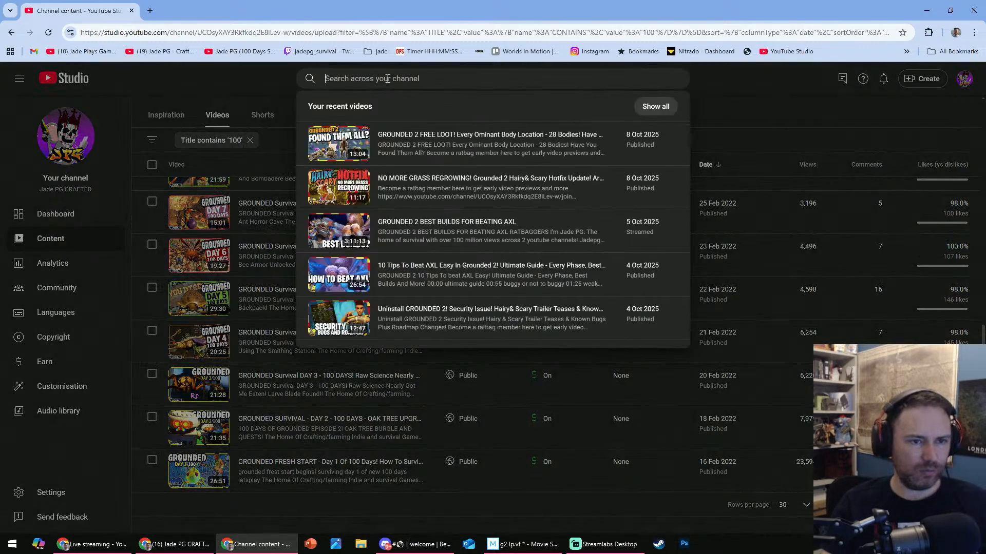
type("n")
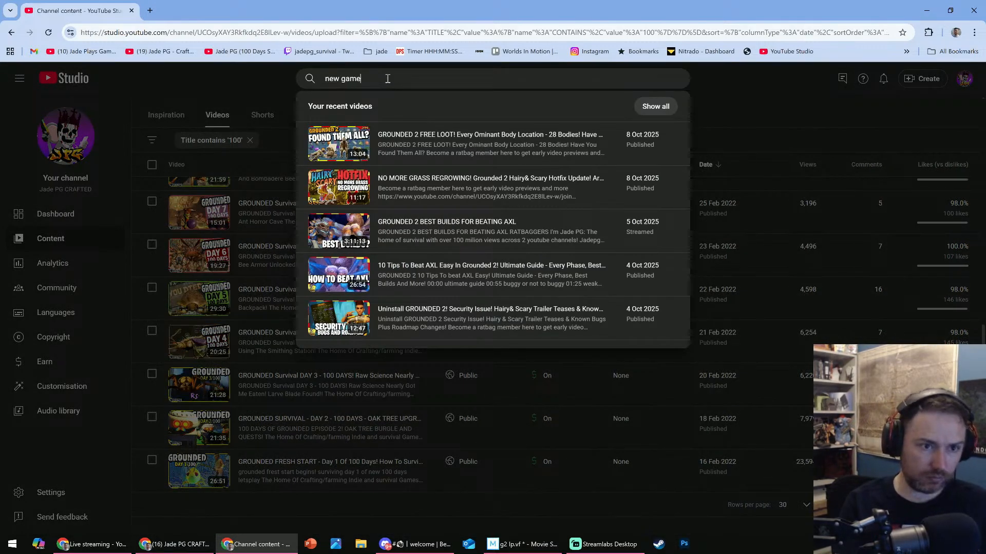
type("ew game")
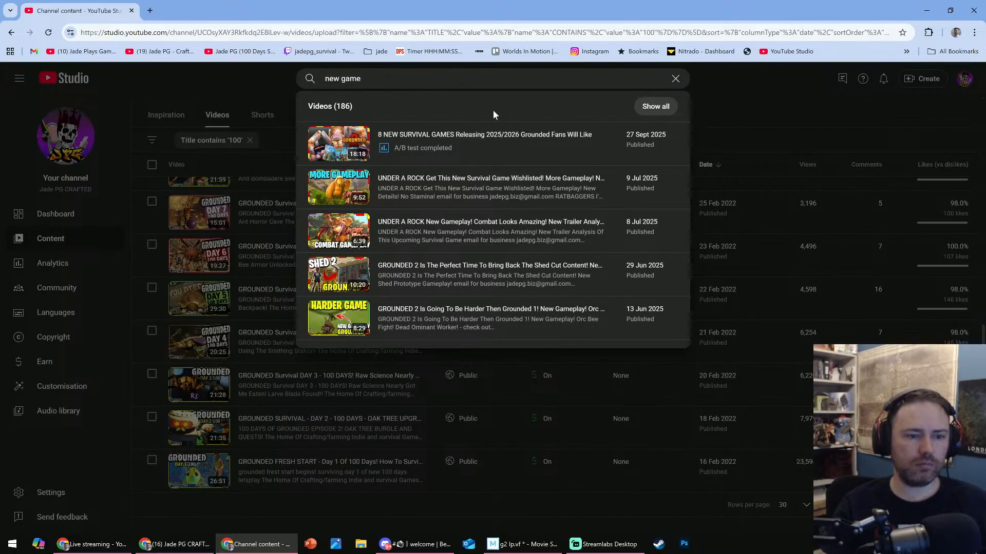
type(" plus")
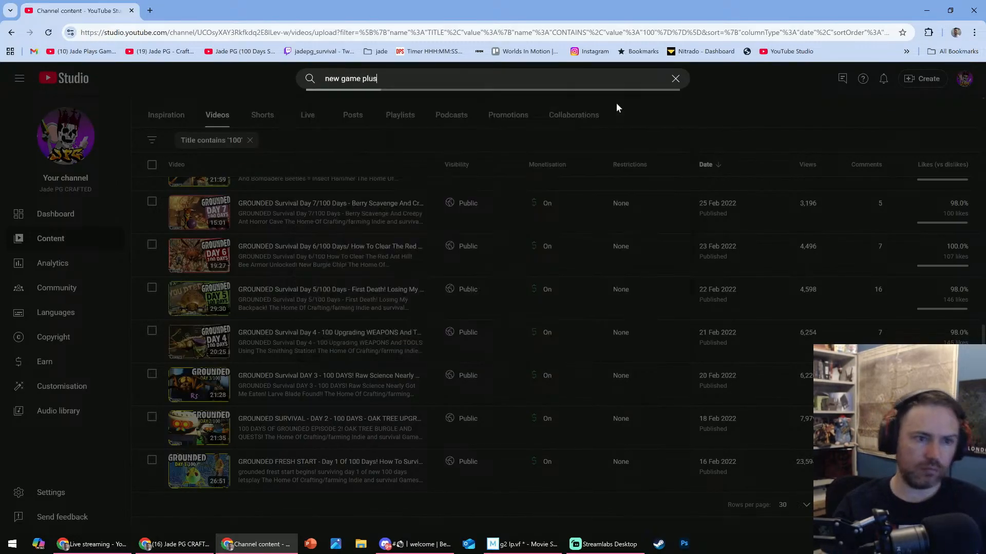
left_click(654, 107)
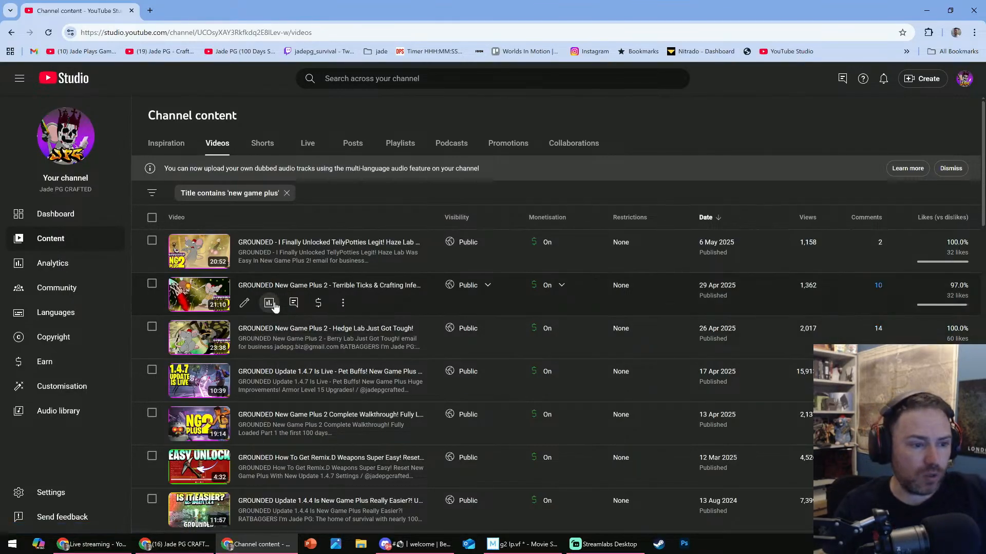
- Examine both pages of 'new game plus' videos, comparing their titles, lengths, dates and views
scroll(272, 311, "down", 4)
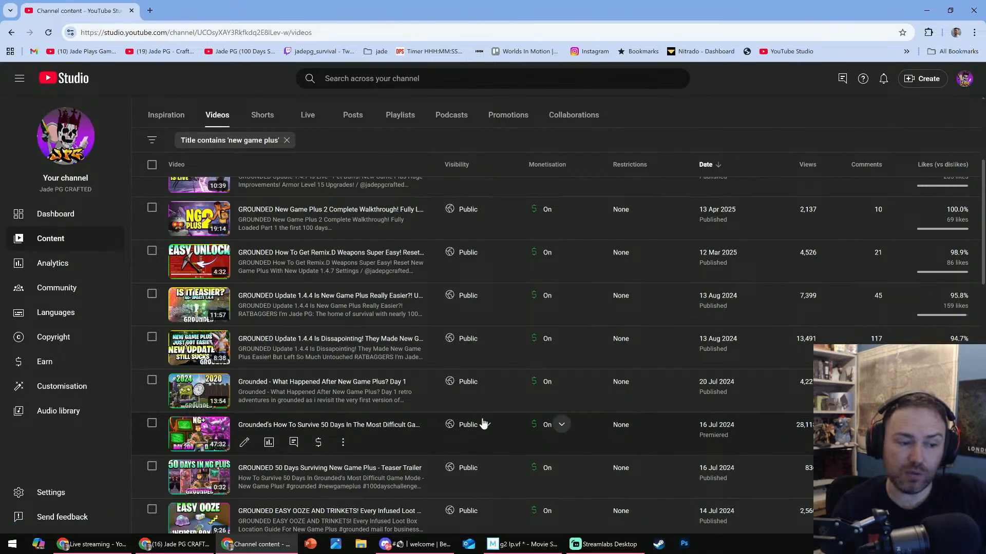
scroll(246, 426, "down", 2)
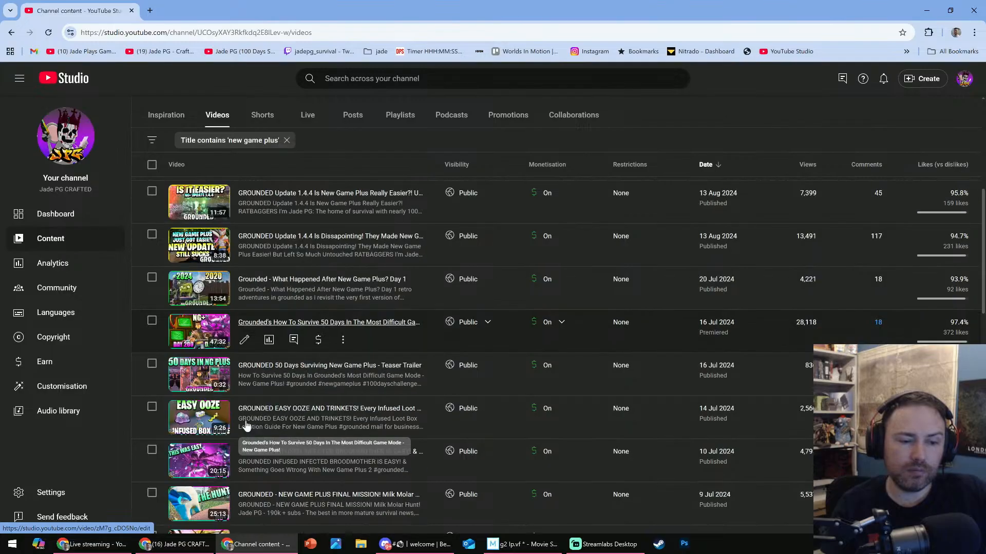
scroll(260, 395, "down", 6)
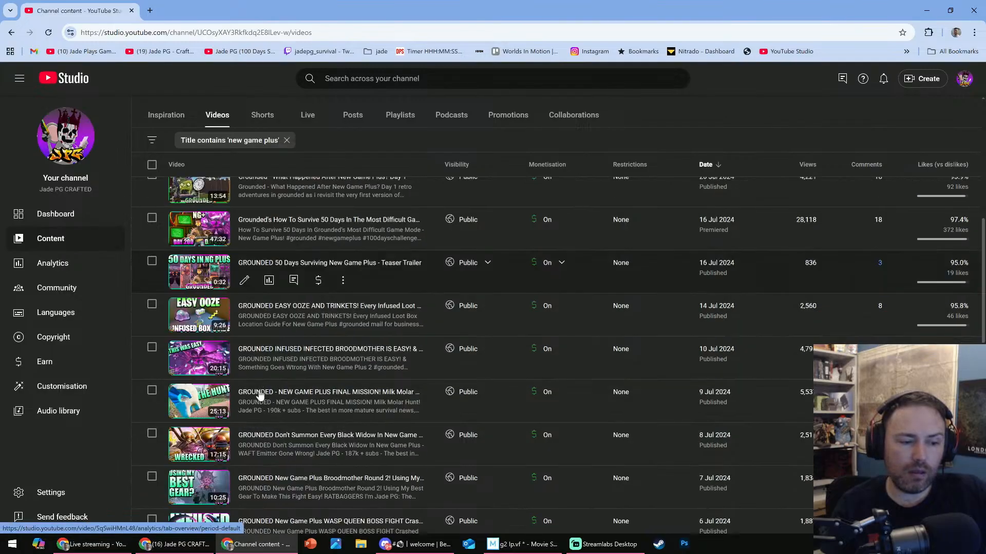
scroll(259, 395, "down", 12)
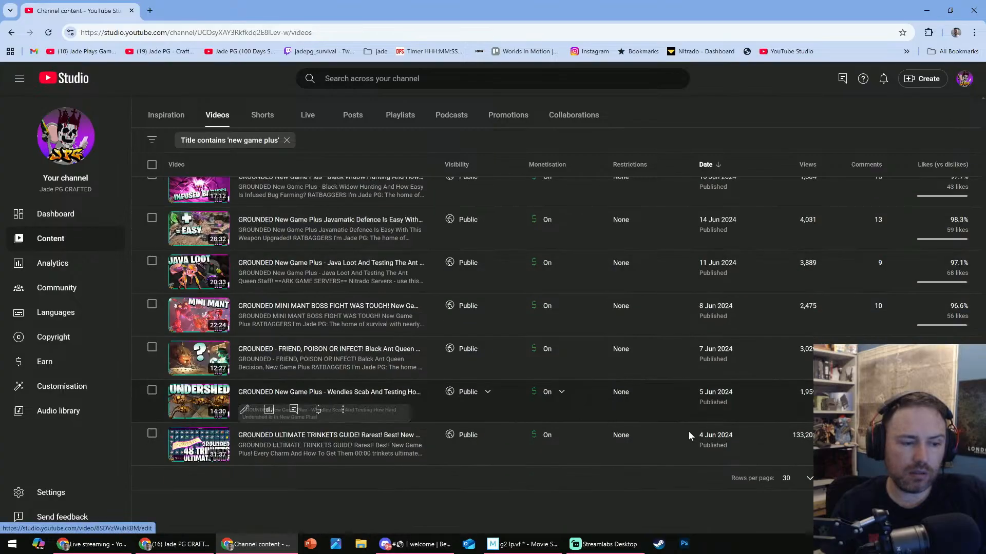
left_click(944, 478)
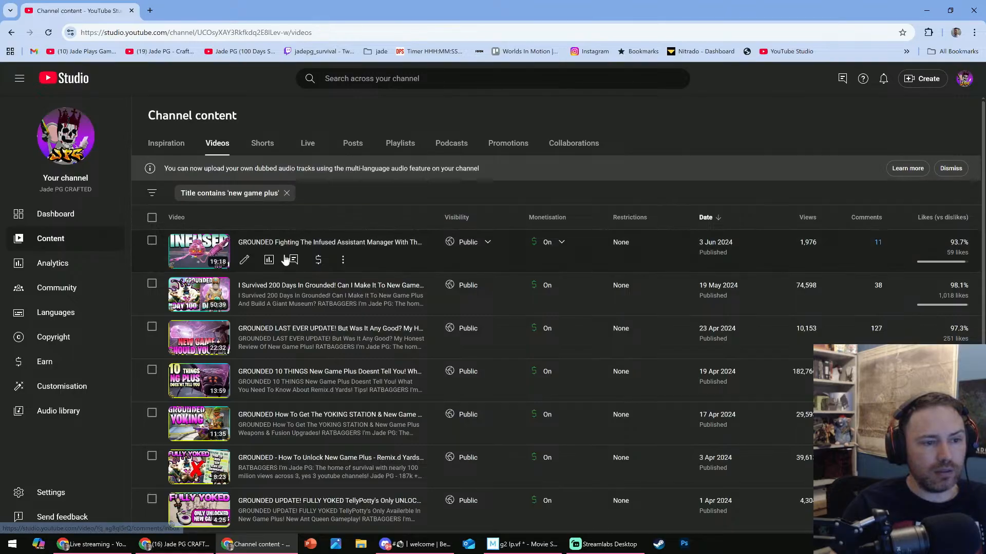
scroll(281, 296, "down", 3)
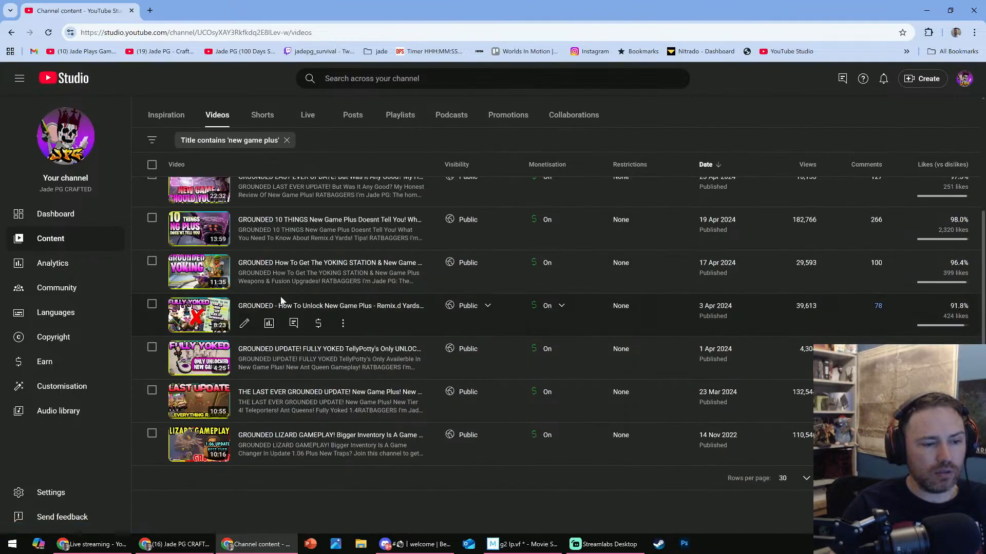
scroll(280, 300, "up", 4)
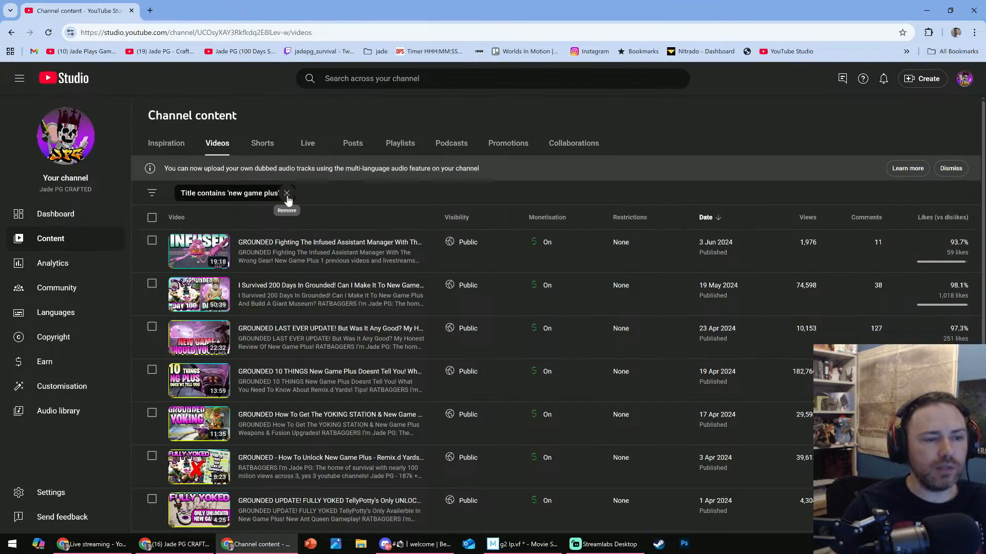
- Replace the 'new game plus' filter with a title filter for '250' and open the details of the Grounded "The Movie" video
left_click(287, 193)
left_click(188, 192)
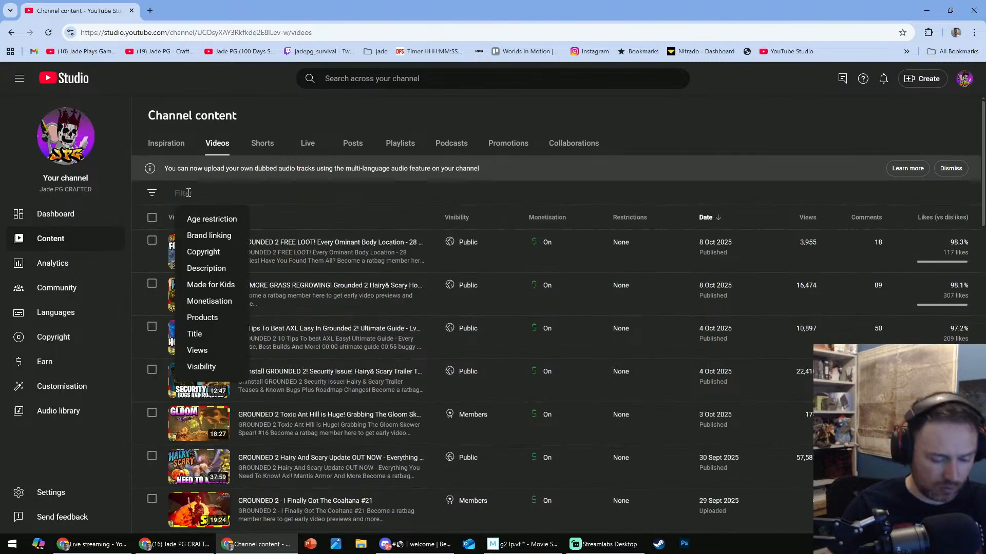
type("250")
key("Return")
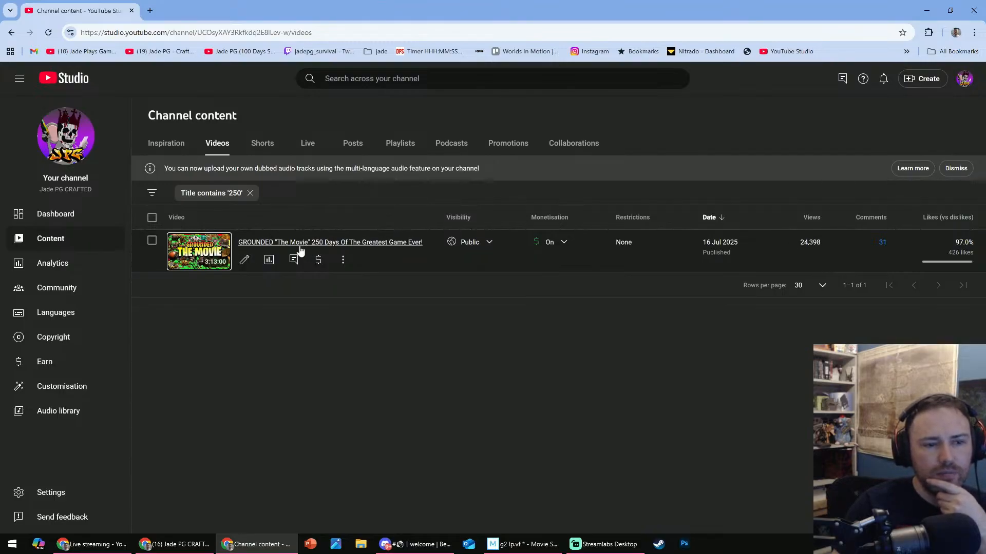
left_click(246, 260)
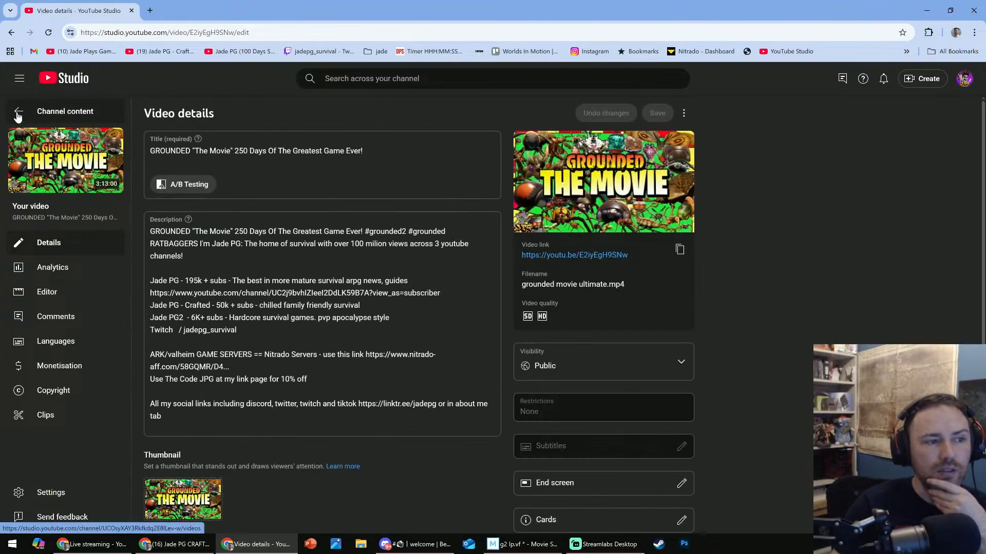
- Close the YouTube Studio page, return to Movie Studio, and enlarge the timeline area to show more of the g2 lp.vf tracks
left_click(131, 10)
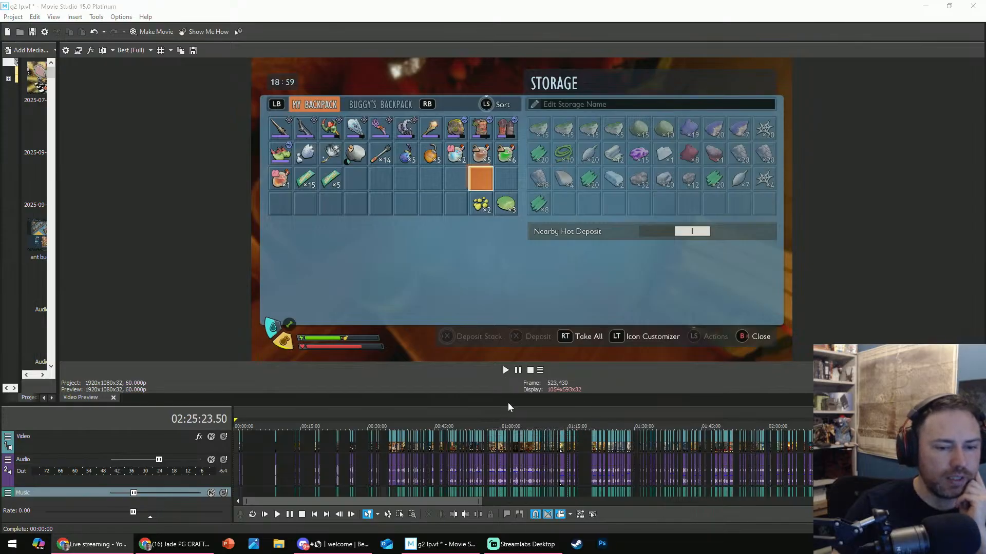
left_click_drag(516, 406, 514, 339)
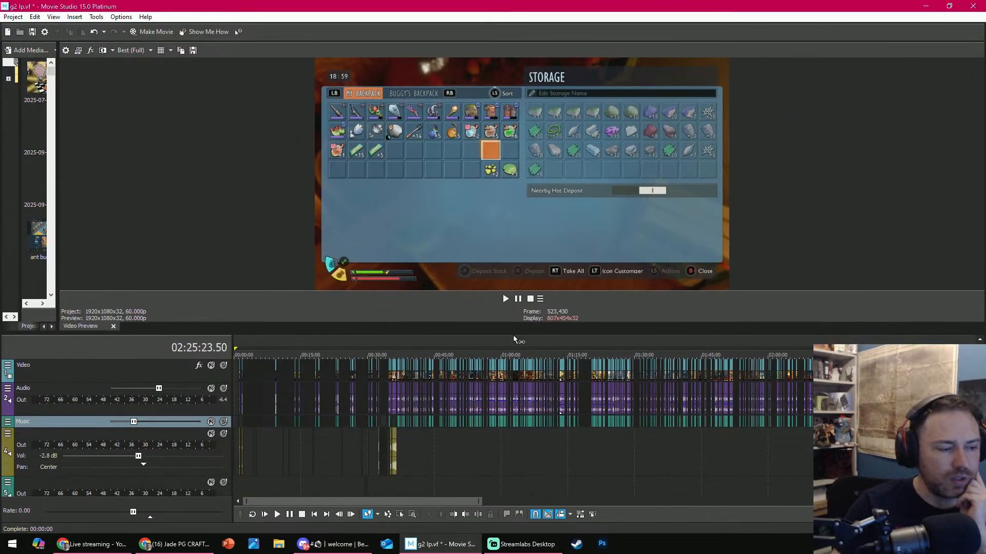
scroll(401, 396, "down", 5)
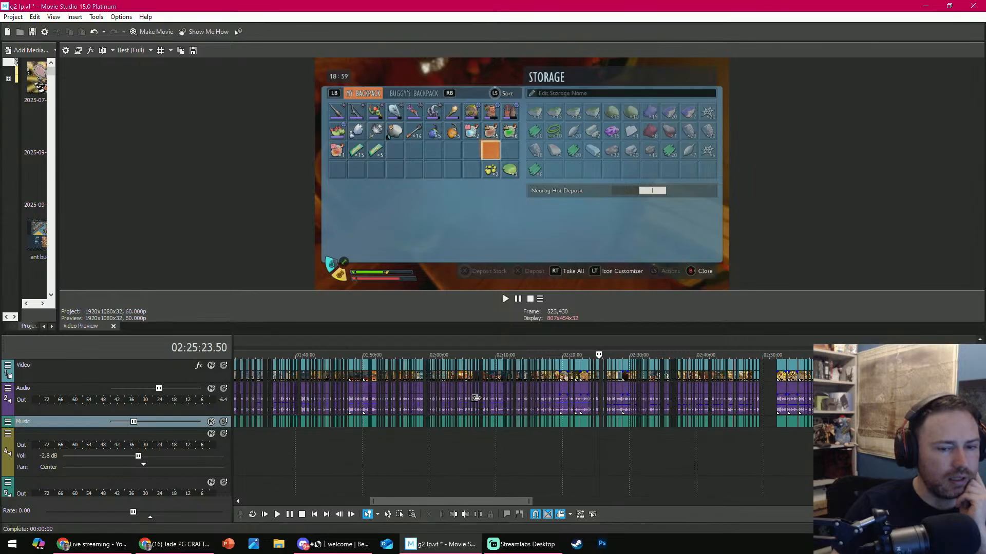
scroll(476, 398, "down", 2)
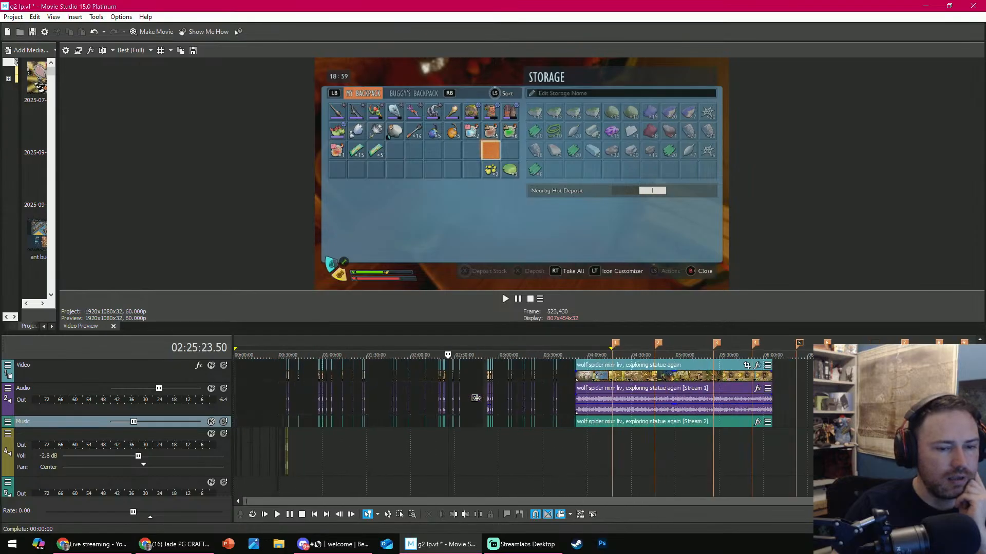
- Preview the timeline at about 00:37:31, then scrub through the uncut wolf spider and statue exploration clip to about 05:52:14
left_click(290, 357)
scroll(528, 402, "up", 8)
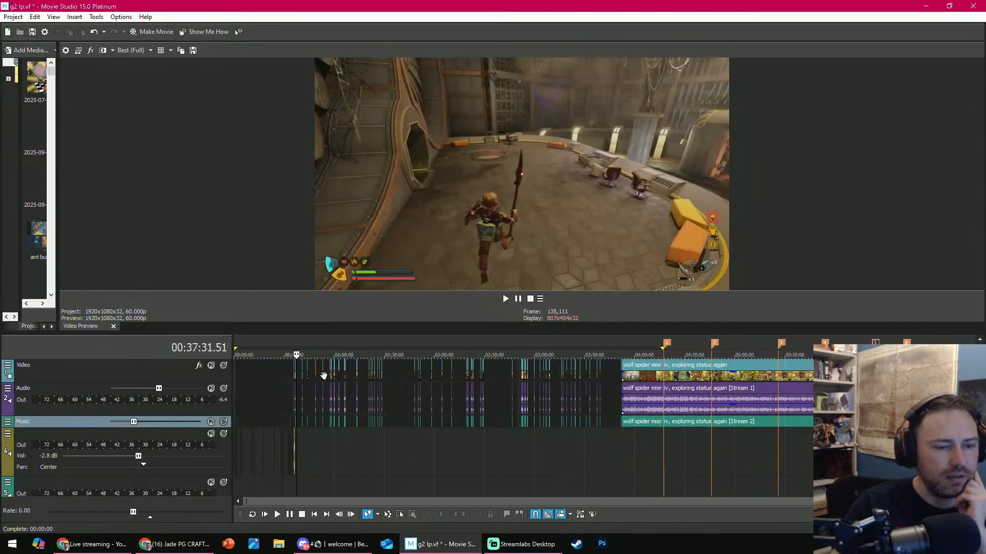
scroll(506, 374, "down", 8)
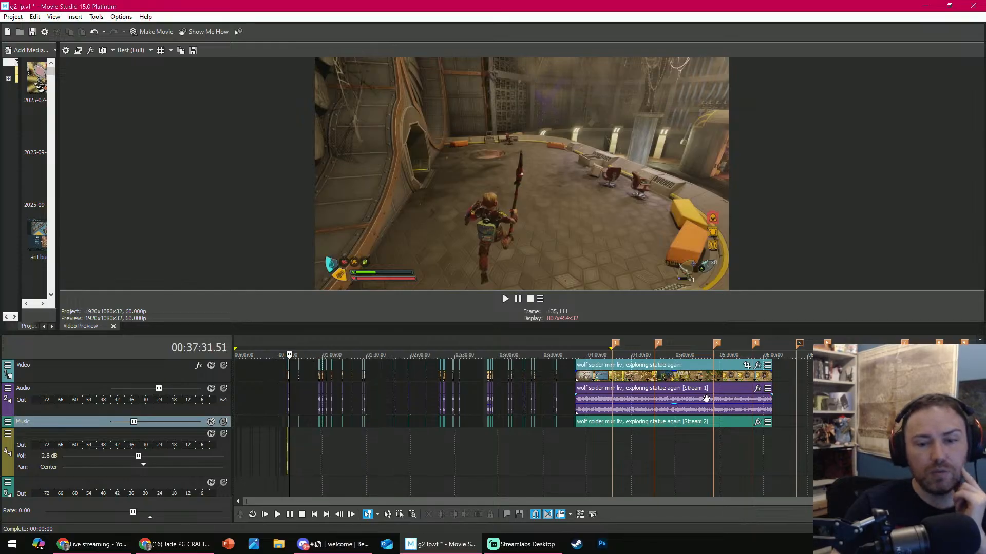
left_click_drag(701, 357, 627, 372)
left_click_drag(563, 378, 751, 370)
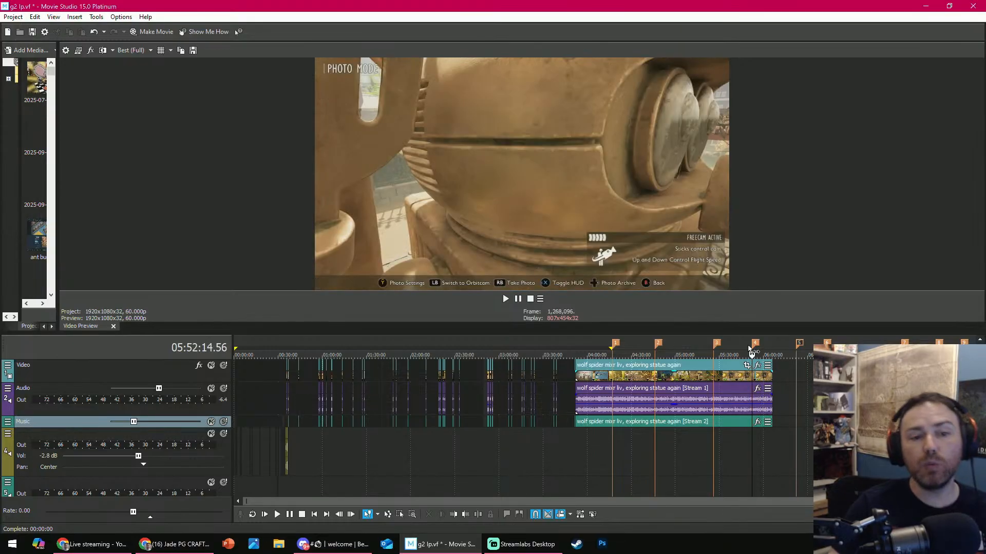